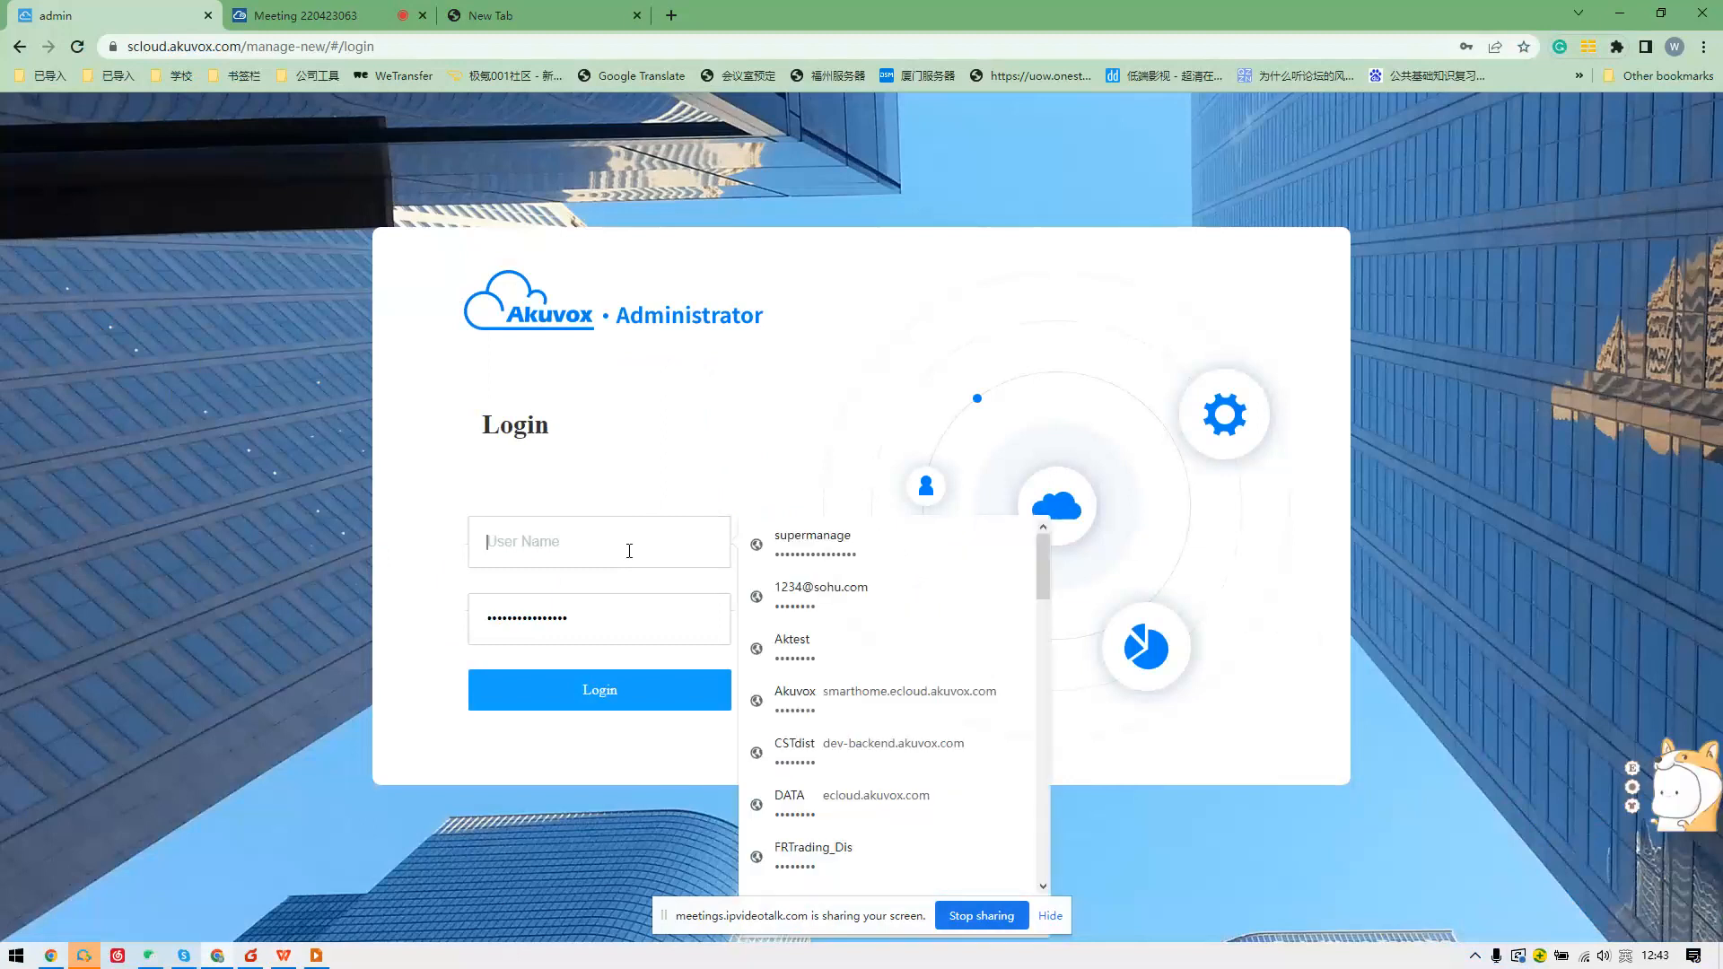
Sign in with the saved distributor login, peek at the MAC Library's New form, then open the installer user list.
left_click(794, 643)
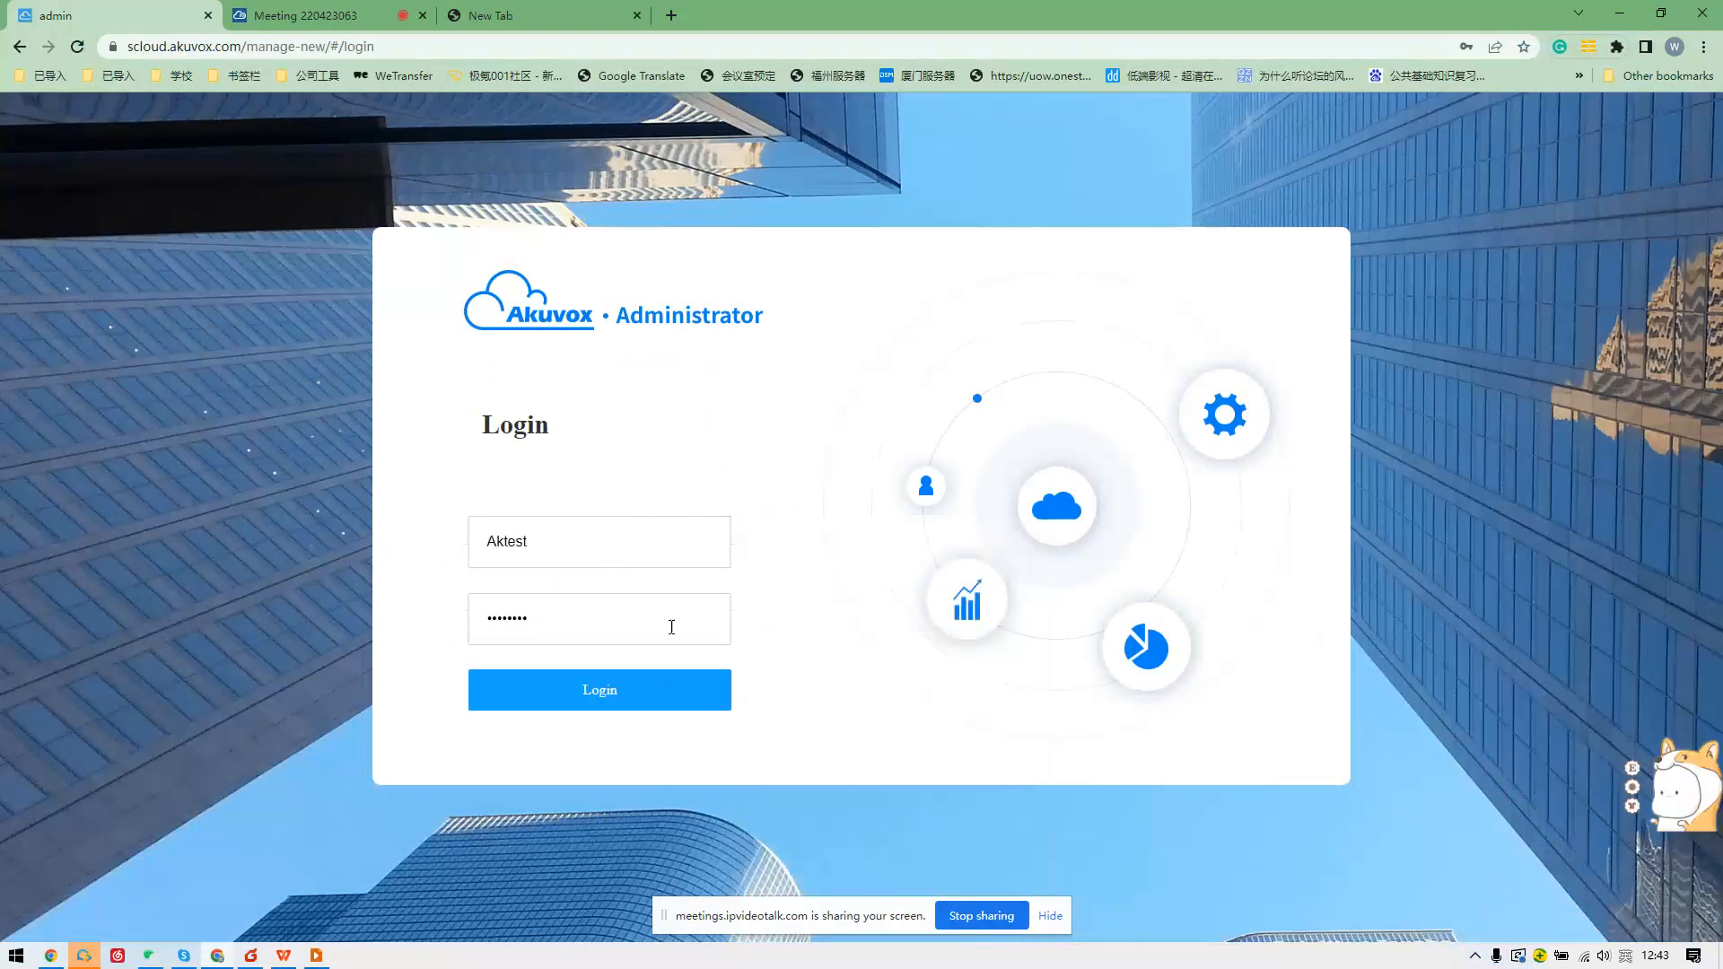
left_click(616, 691)
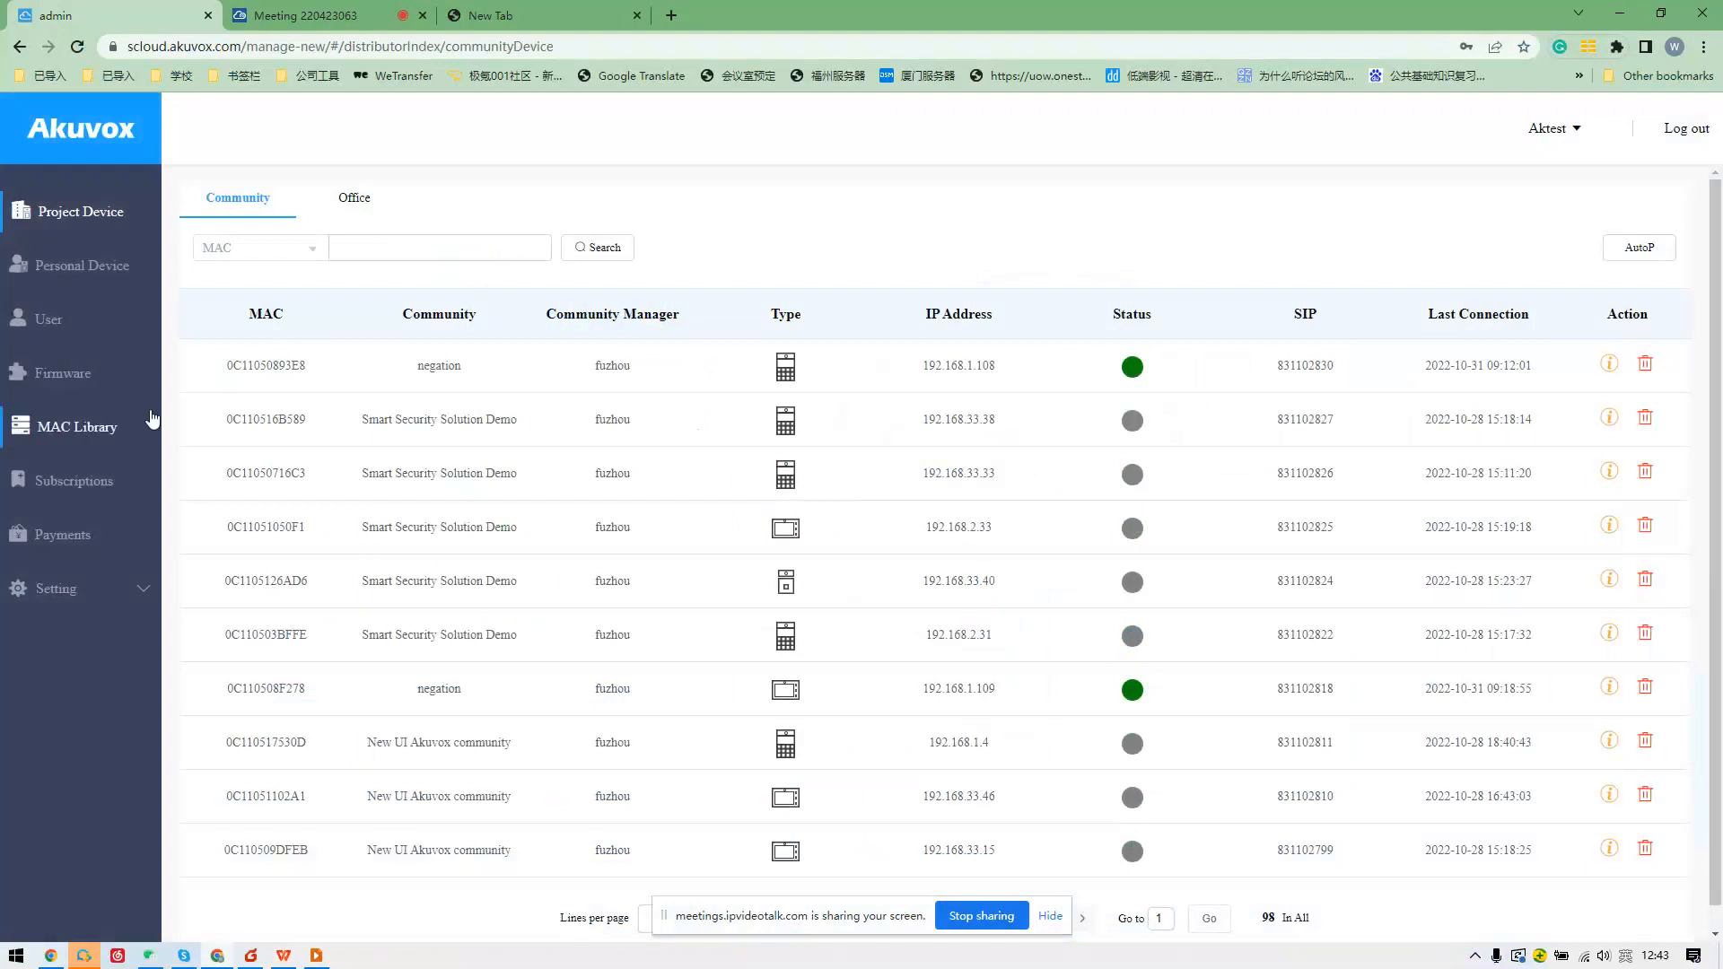
left_click(89, 426)
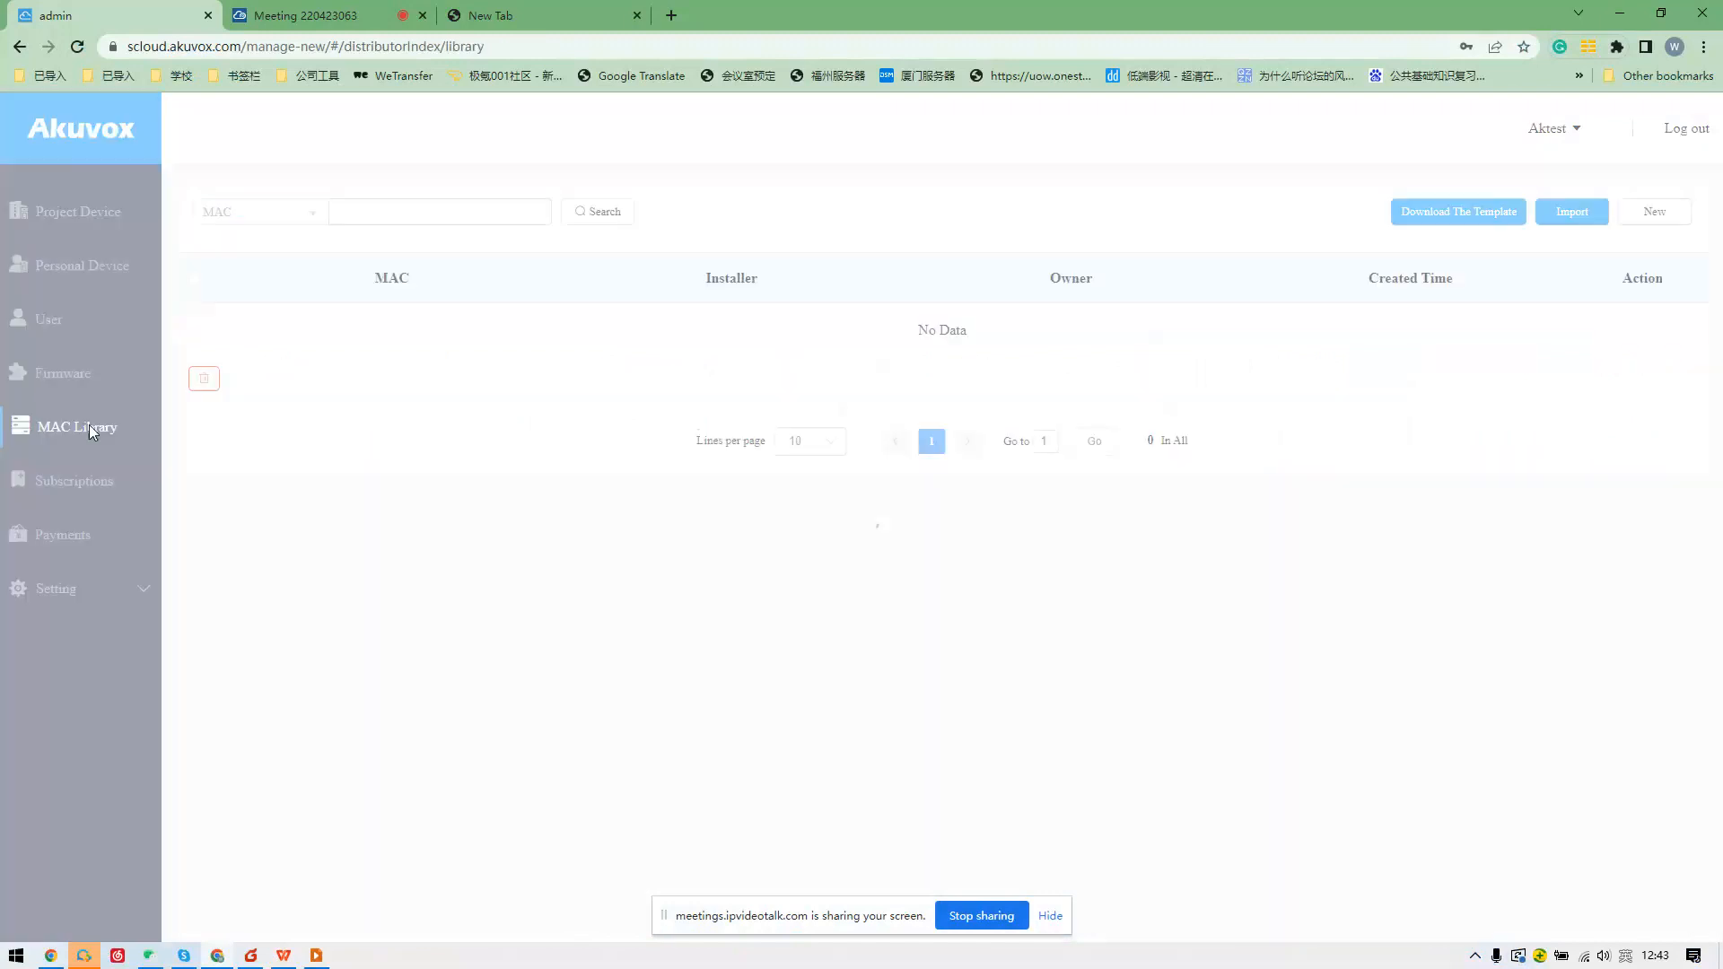
left_click(1640, 212)
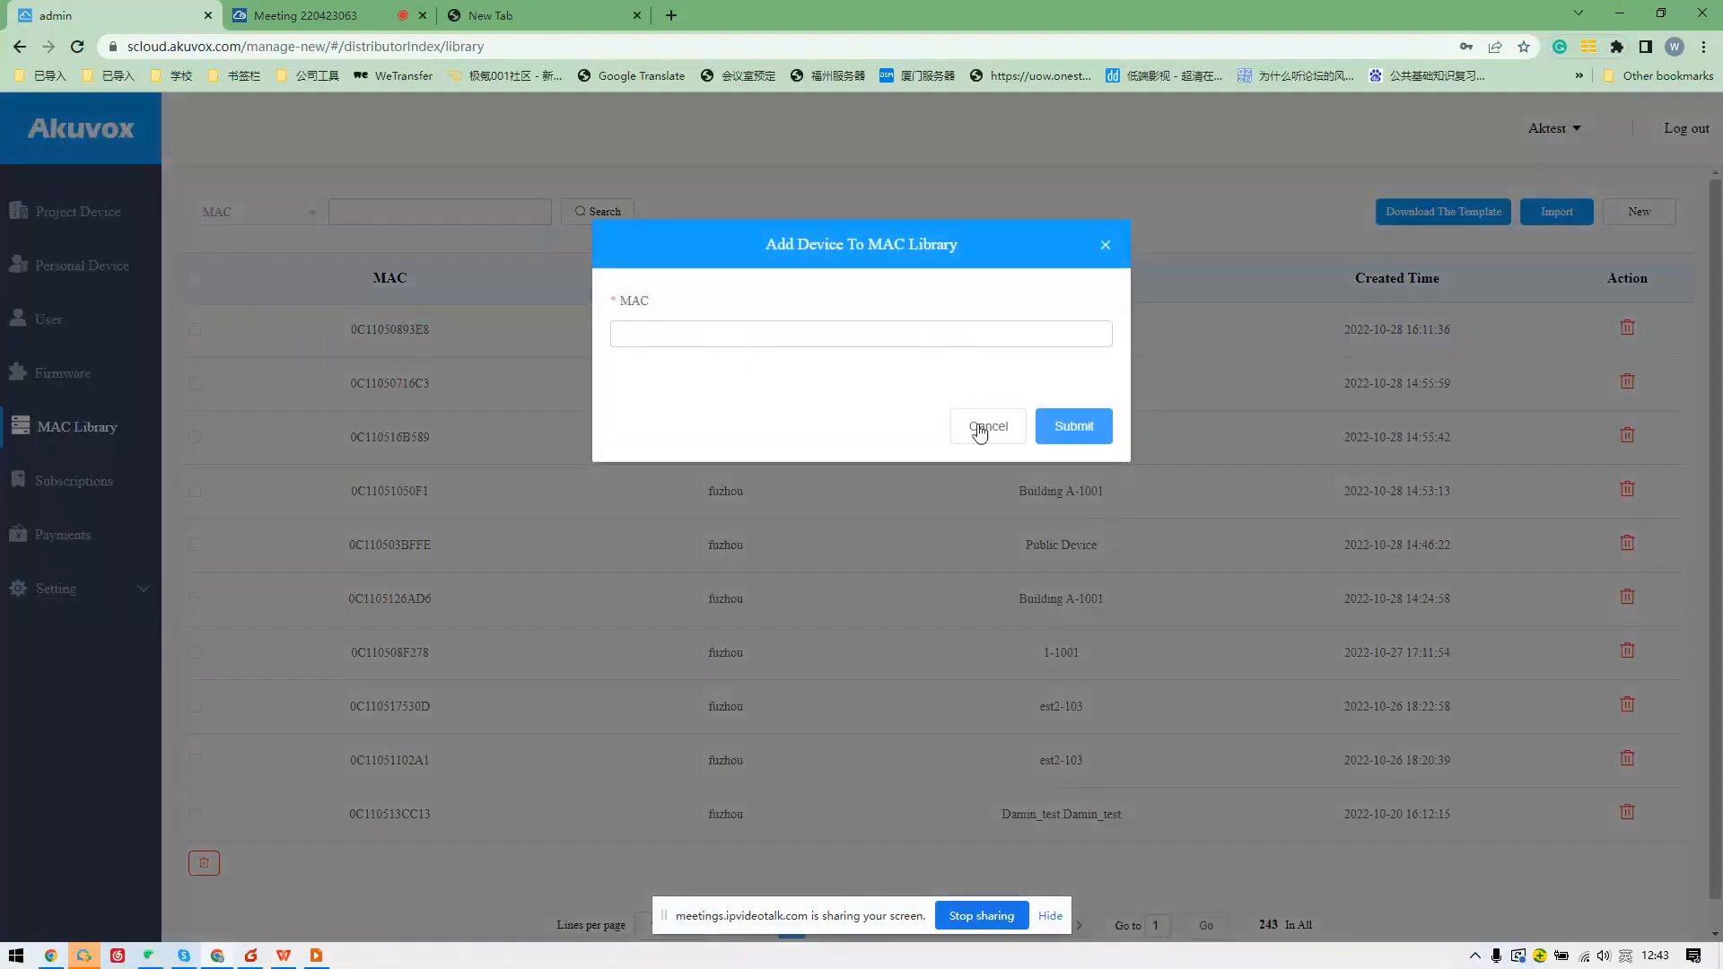
left_click(977, 430)
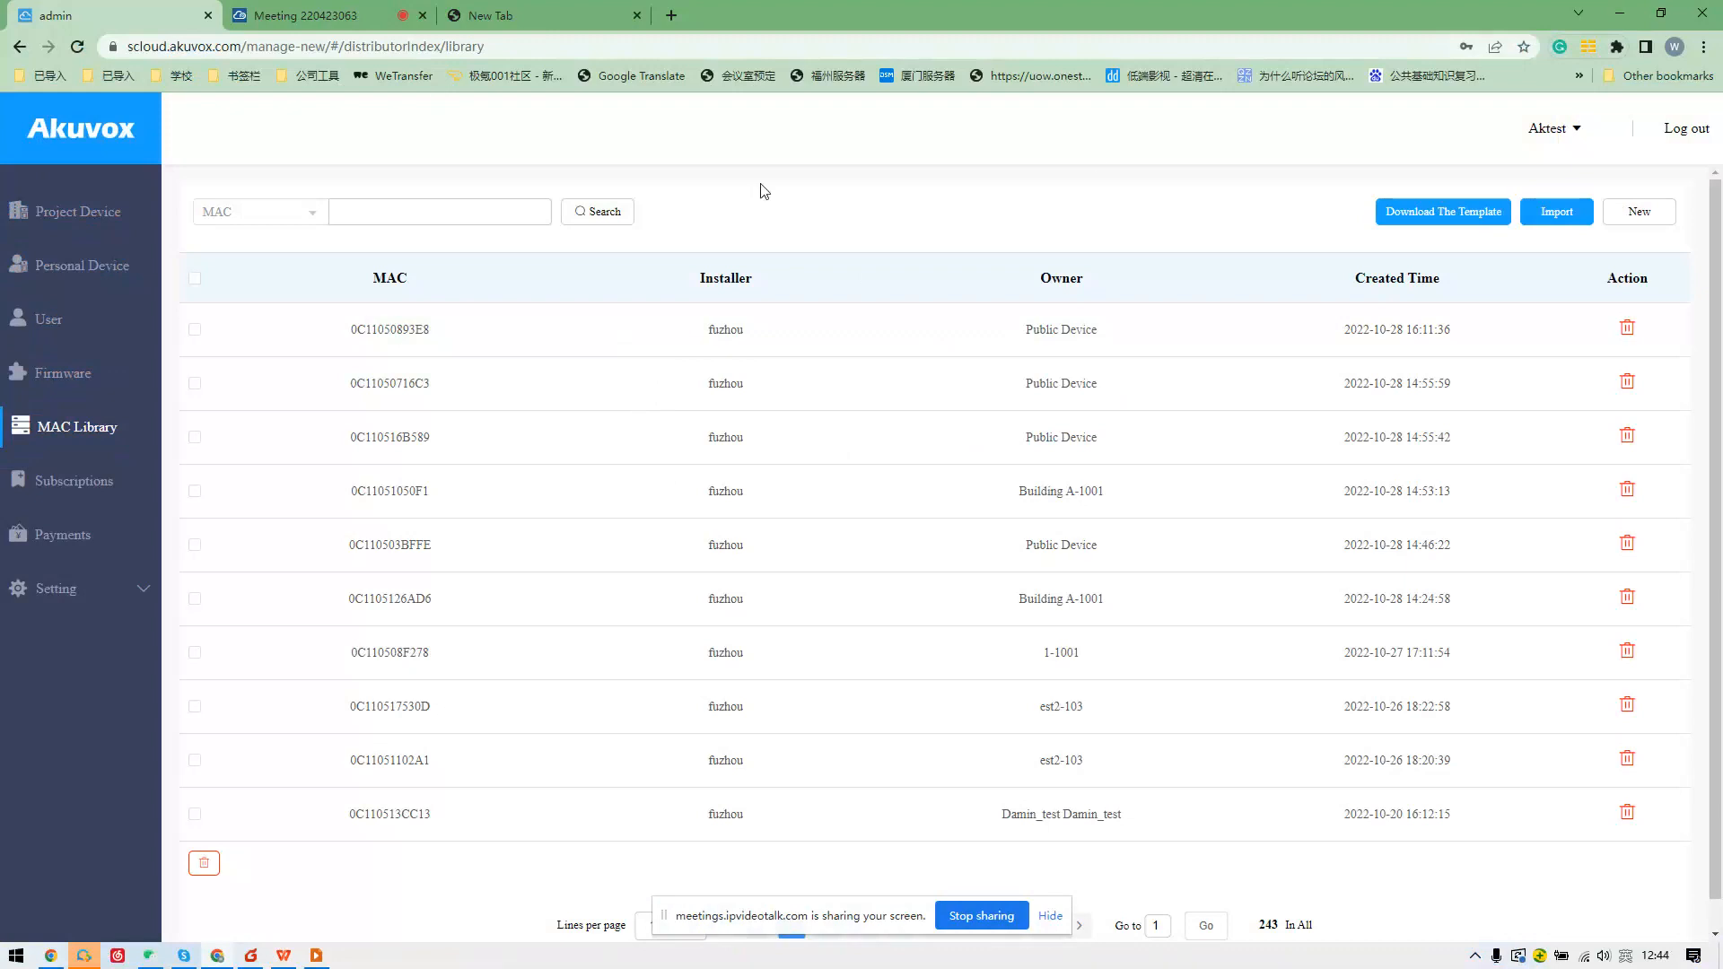
left_click(117, 323)
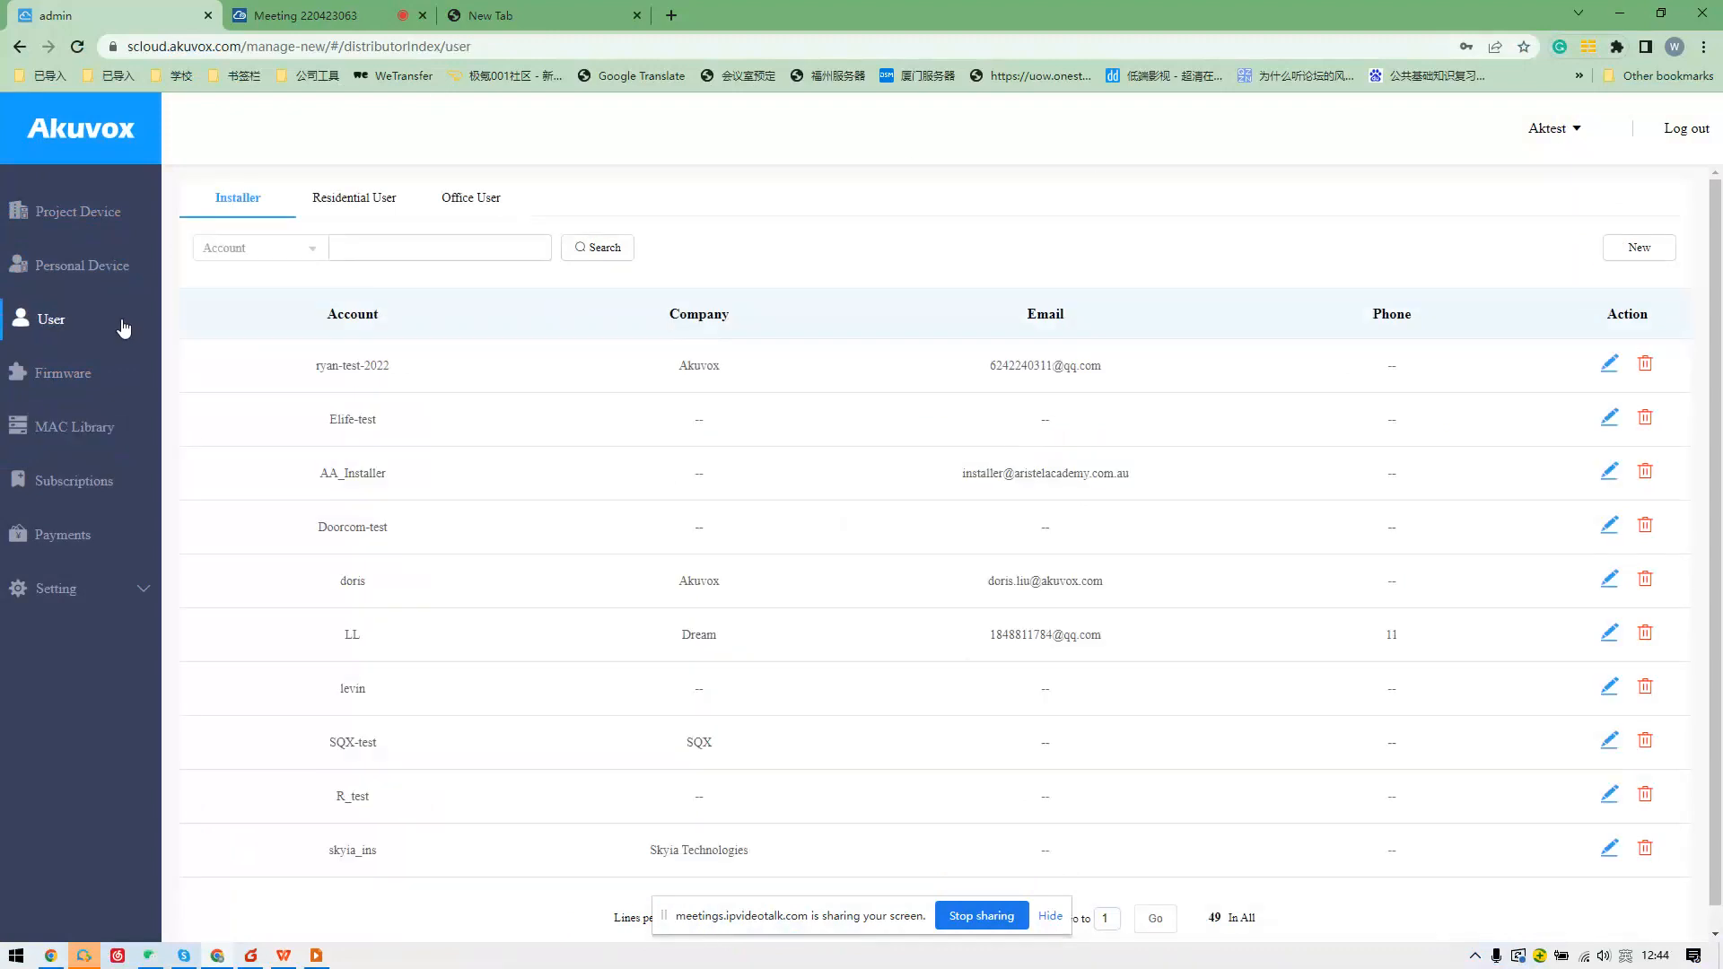
Start a new installer account and enter its account name ending in '_ins'.
left_click(1621, 259)
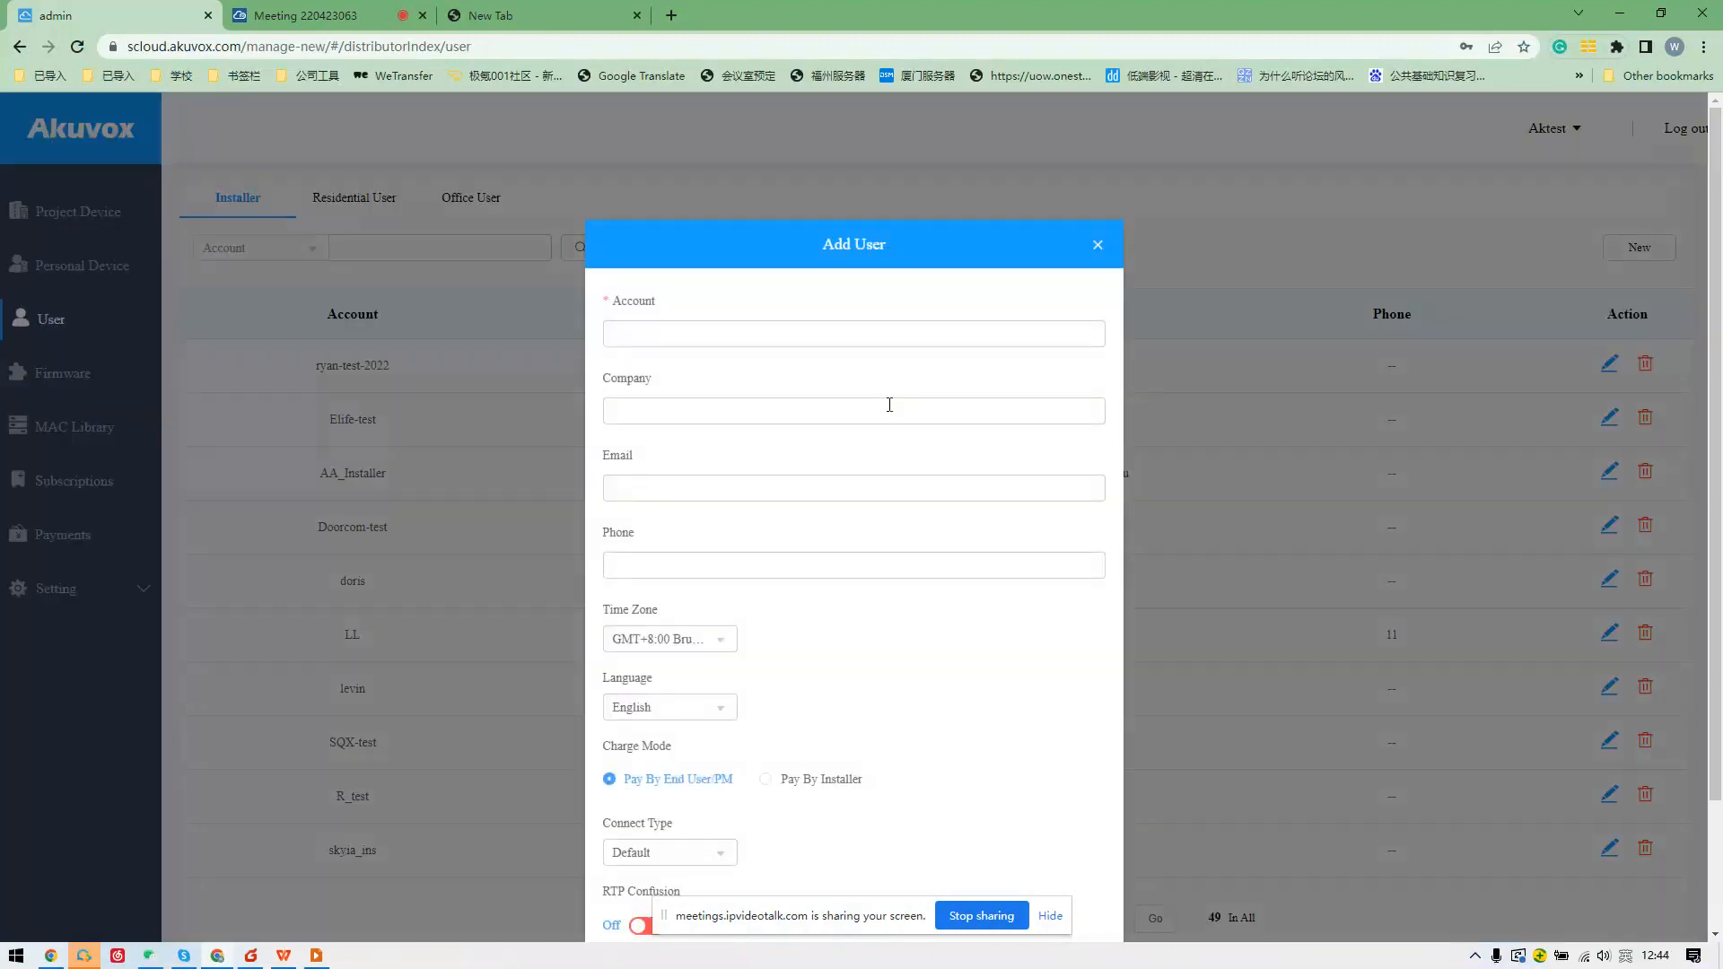
left_click(817, 333)
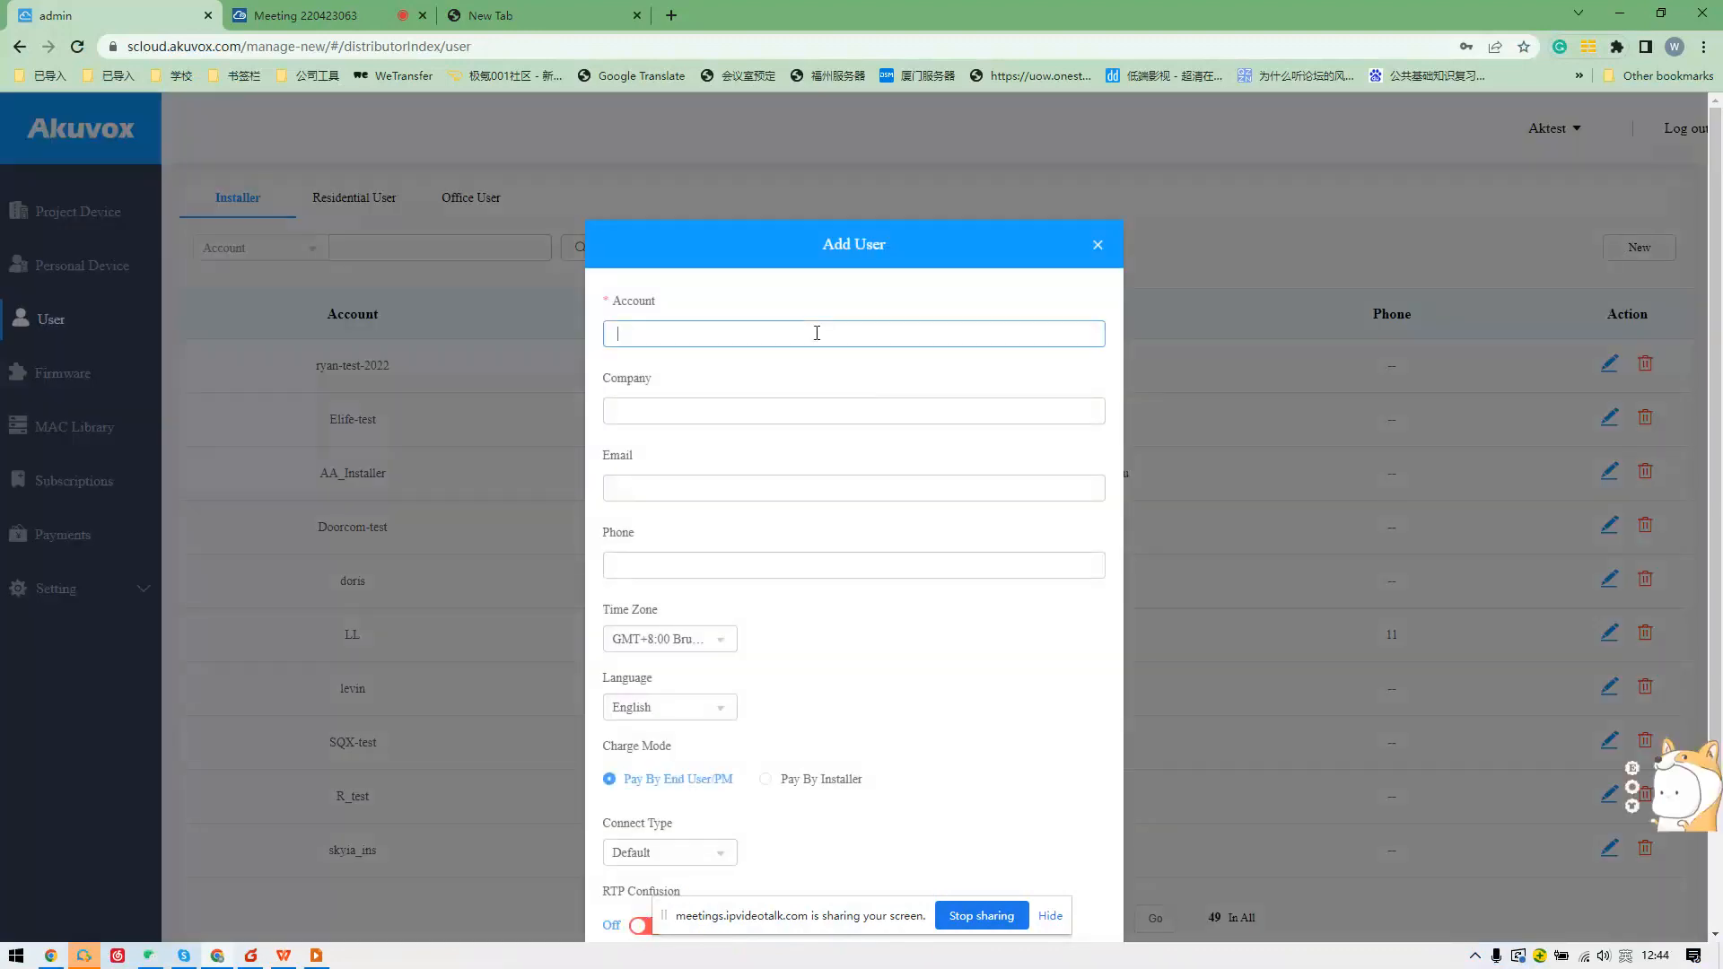
type("jonas2")
key("shift")
type("、")
type("——ins")
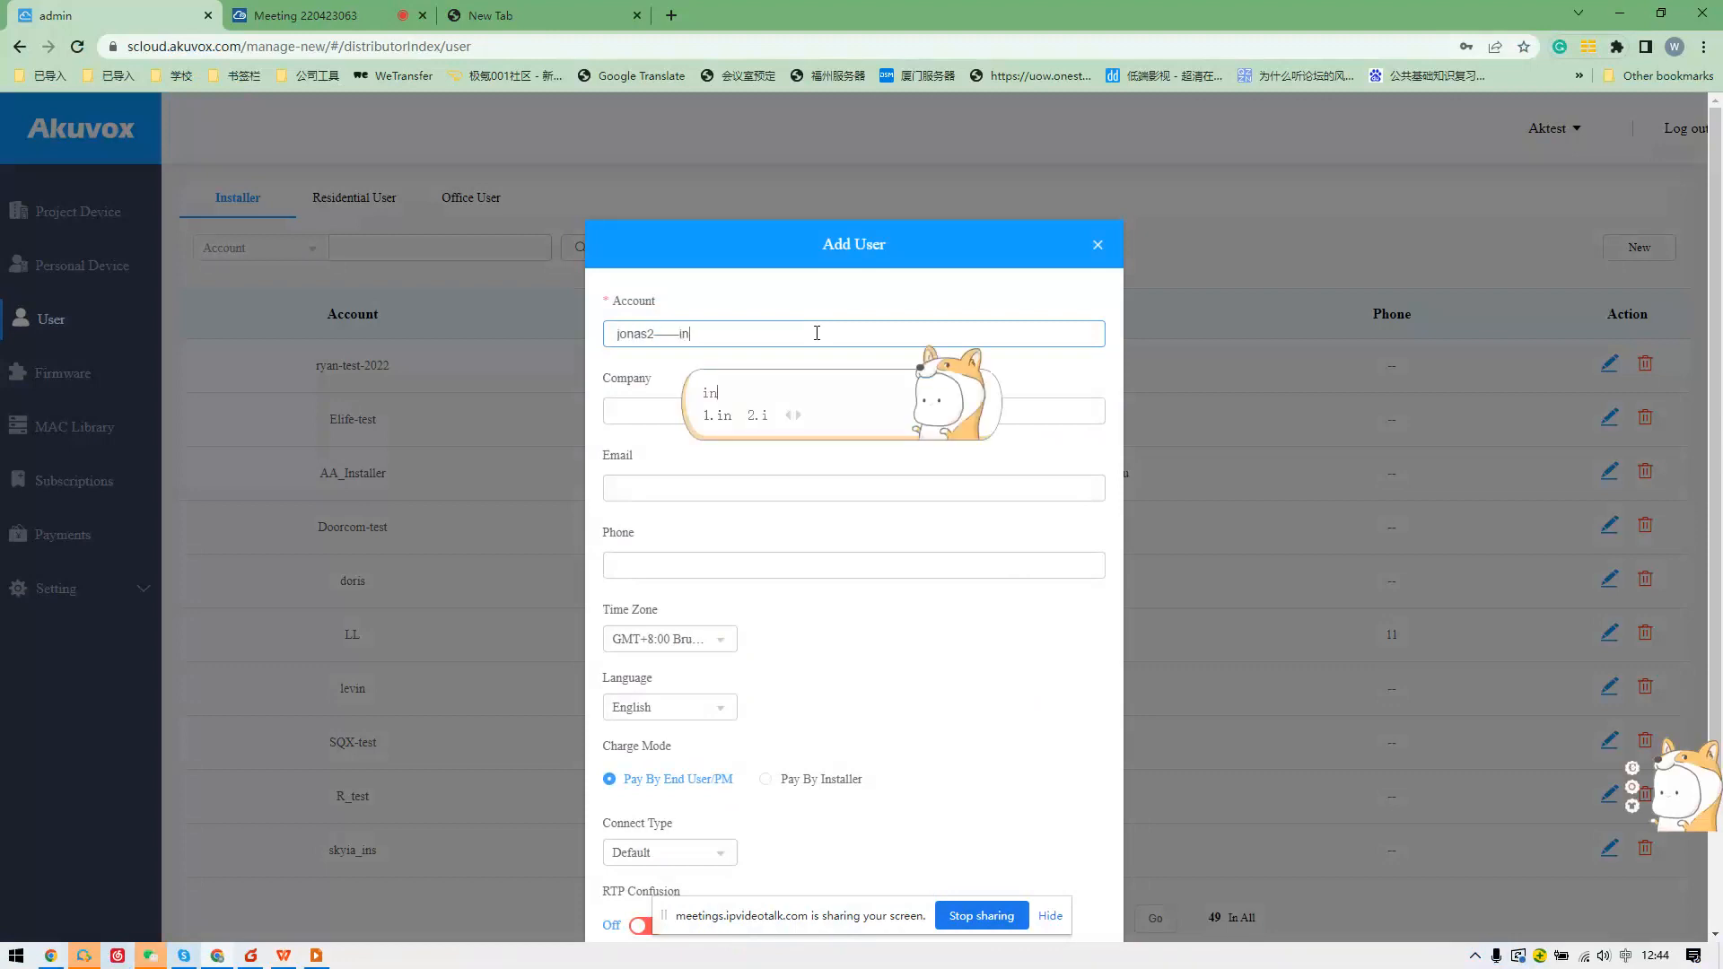
key("shift")
key("BackSpace")
key("BackSpace")
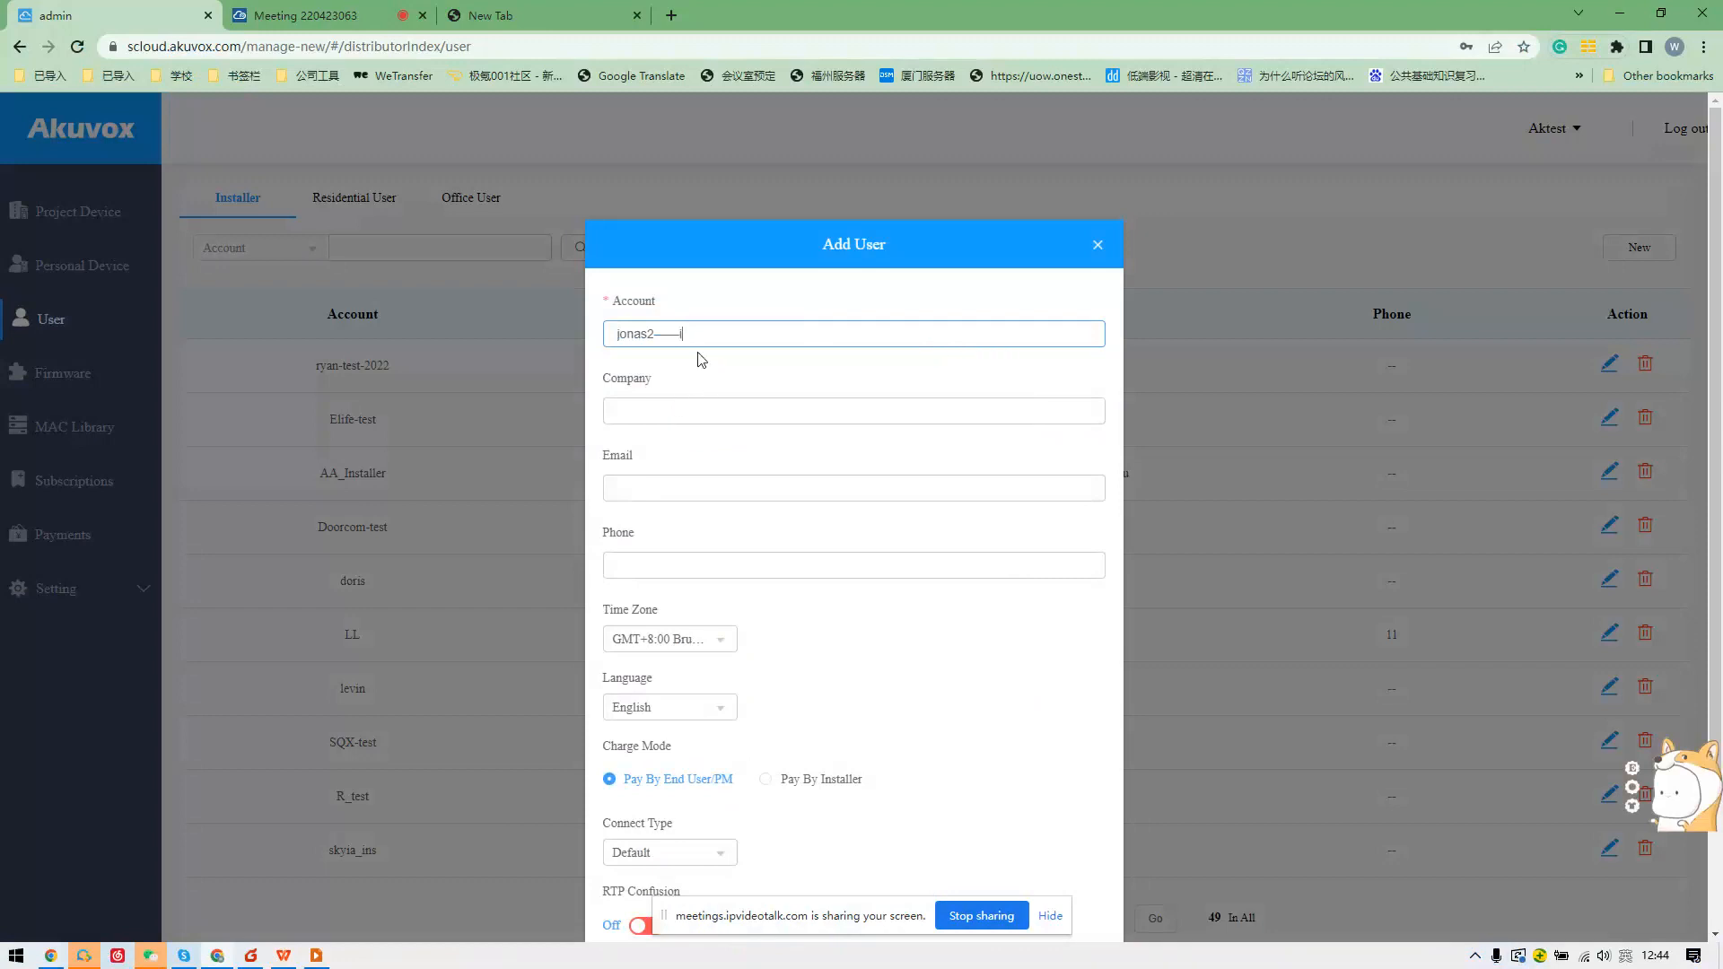
key("shift")
type("_ins")
Enter company 'cohesive' and the contact e-mail address, leaving the phone field empty.
left_click(669, 414)
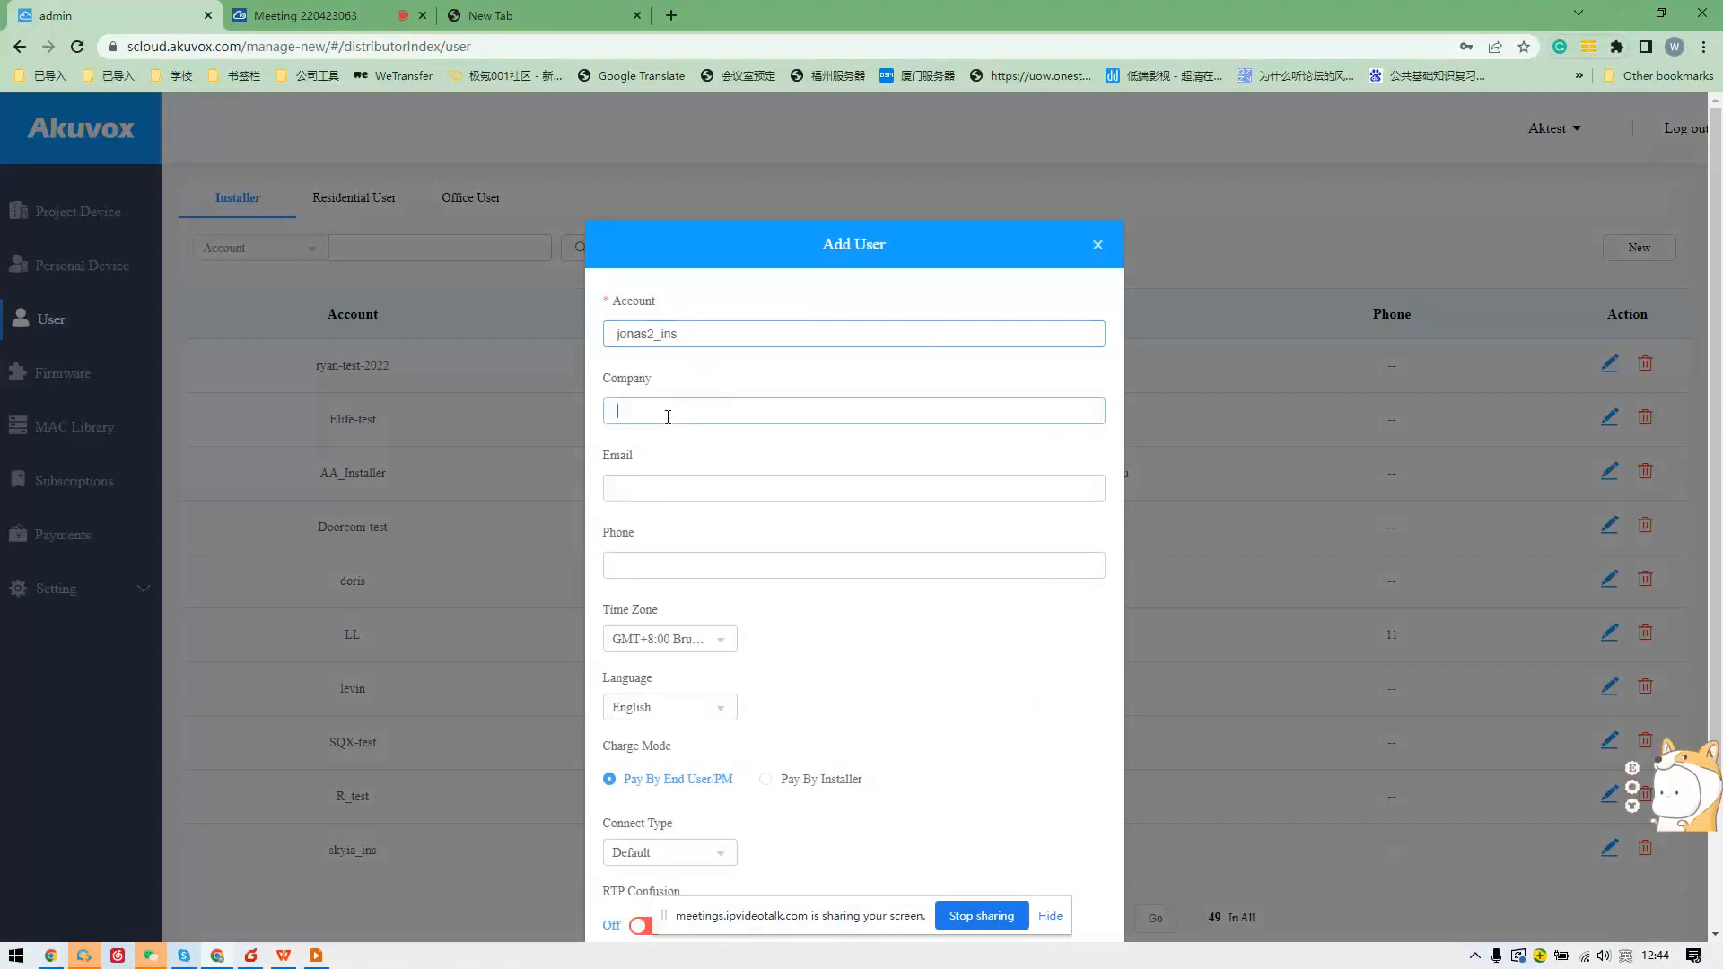
type("cohesive")
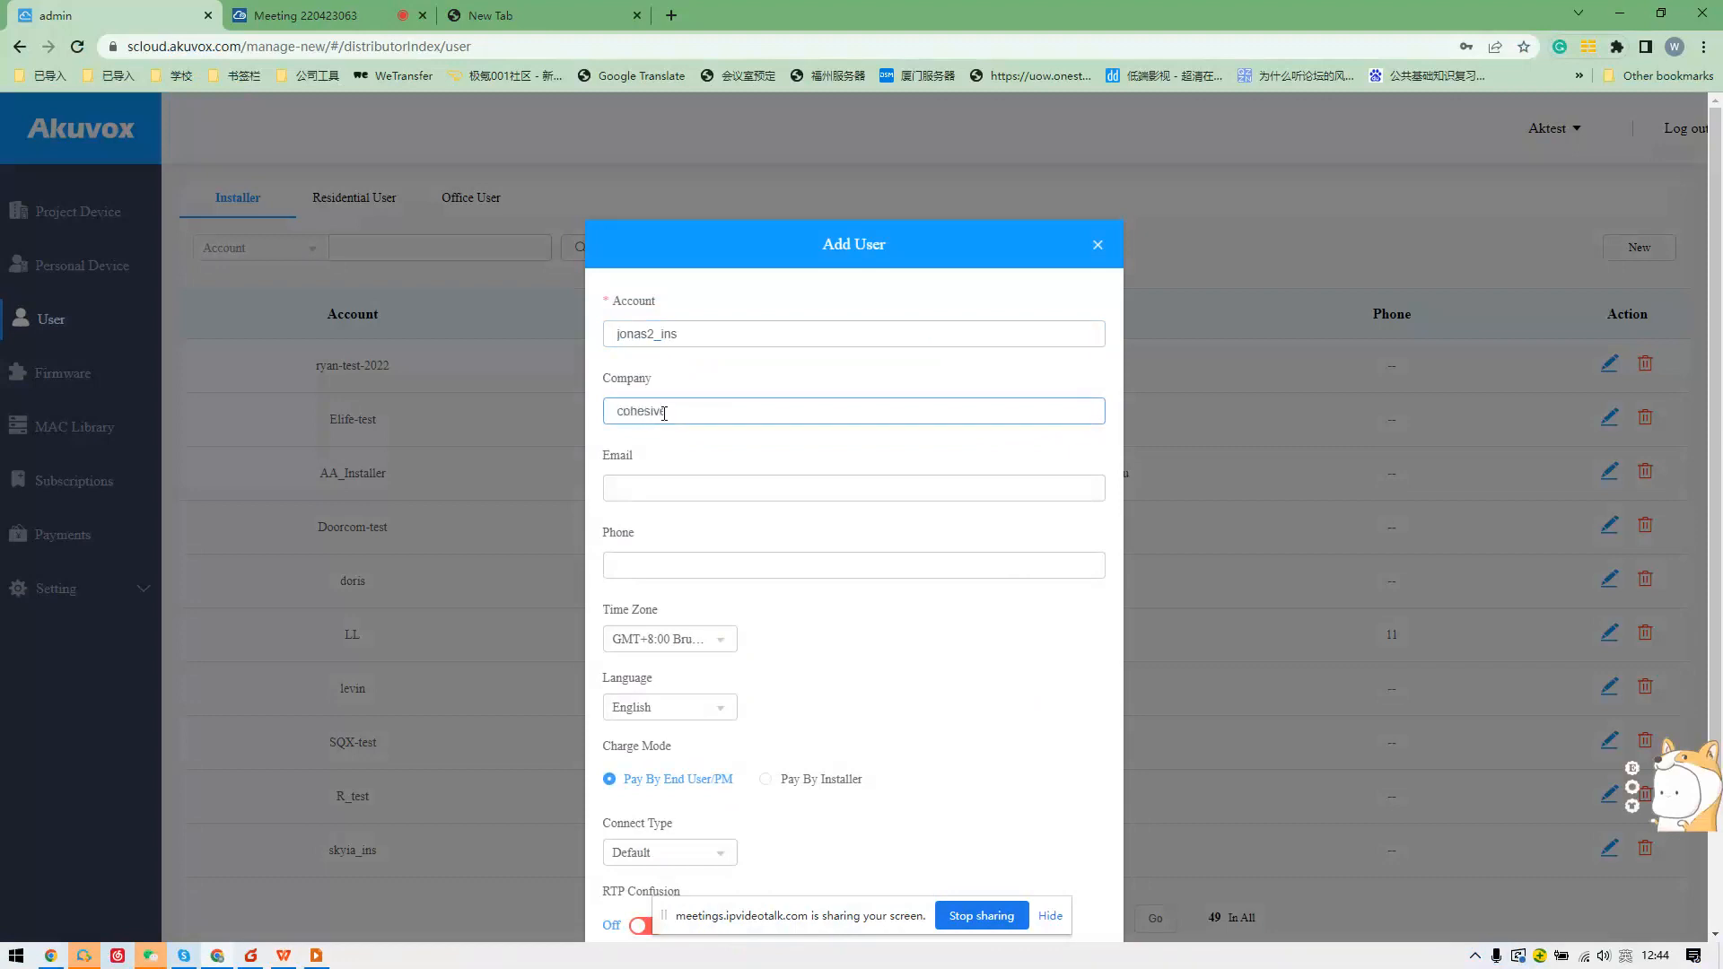
left_click(666, 484)
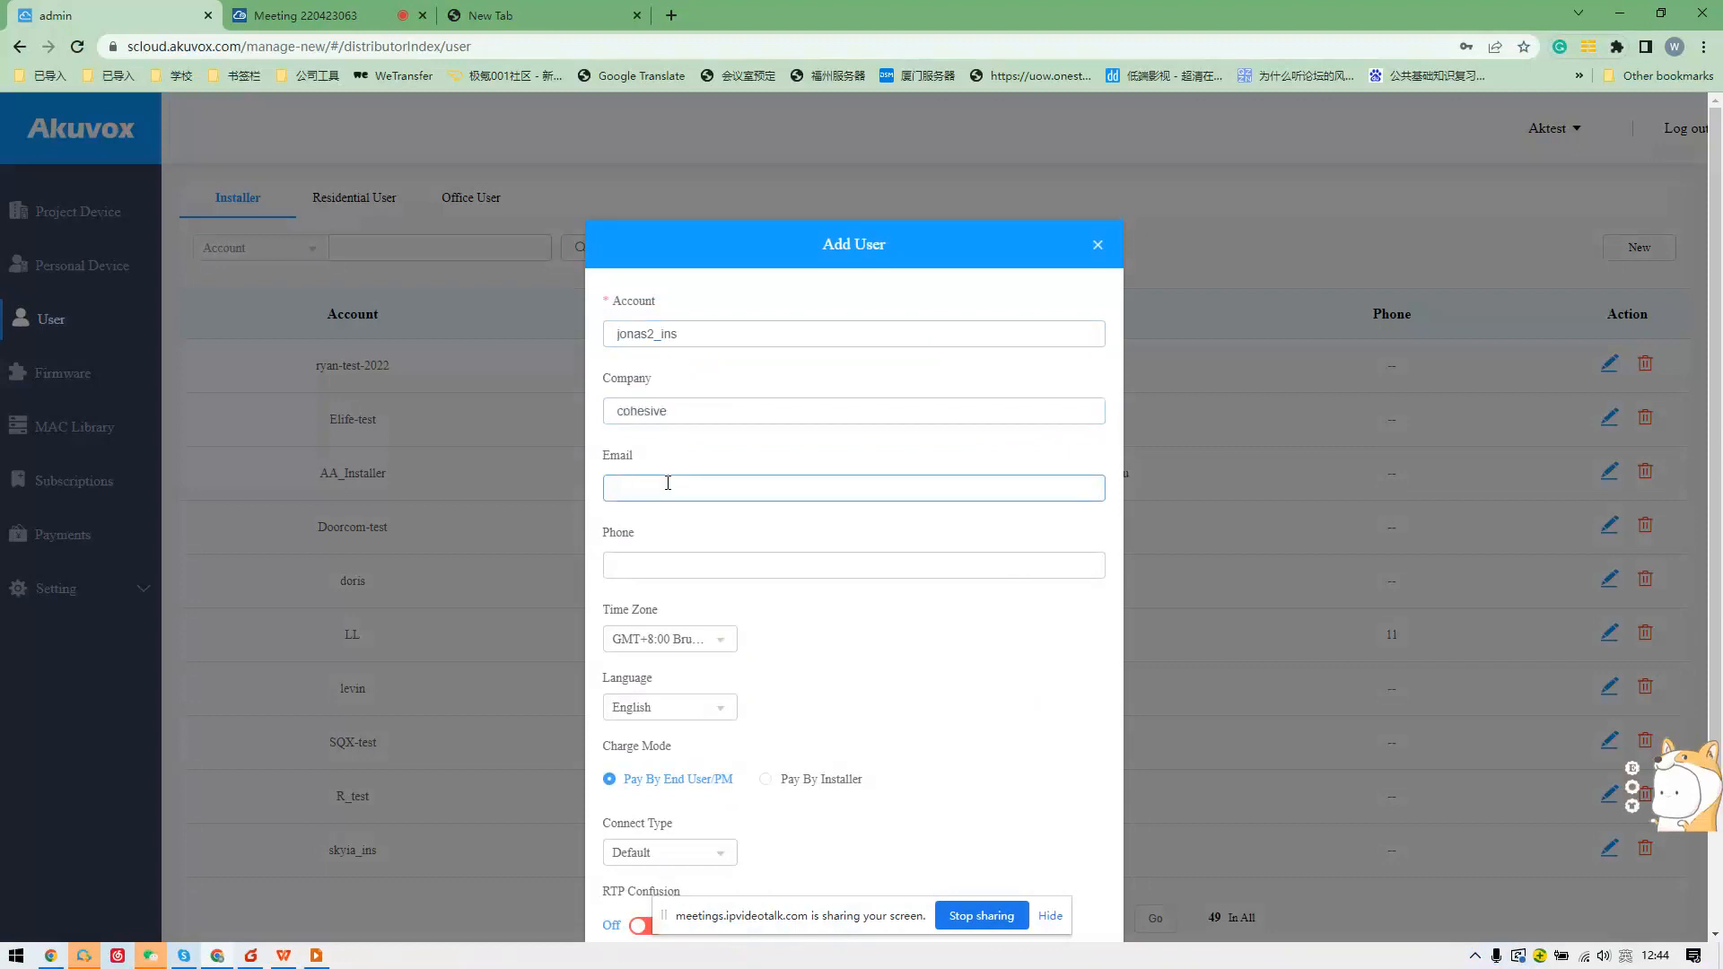
left_click(691, 566)
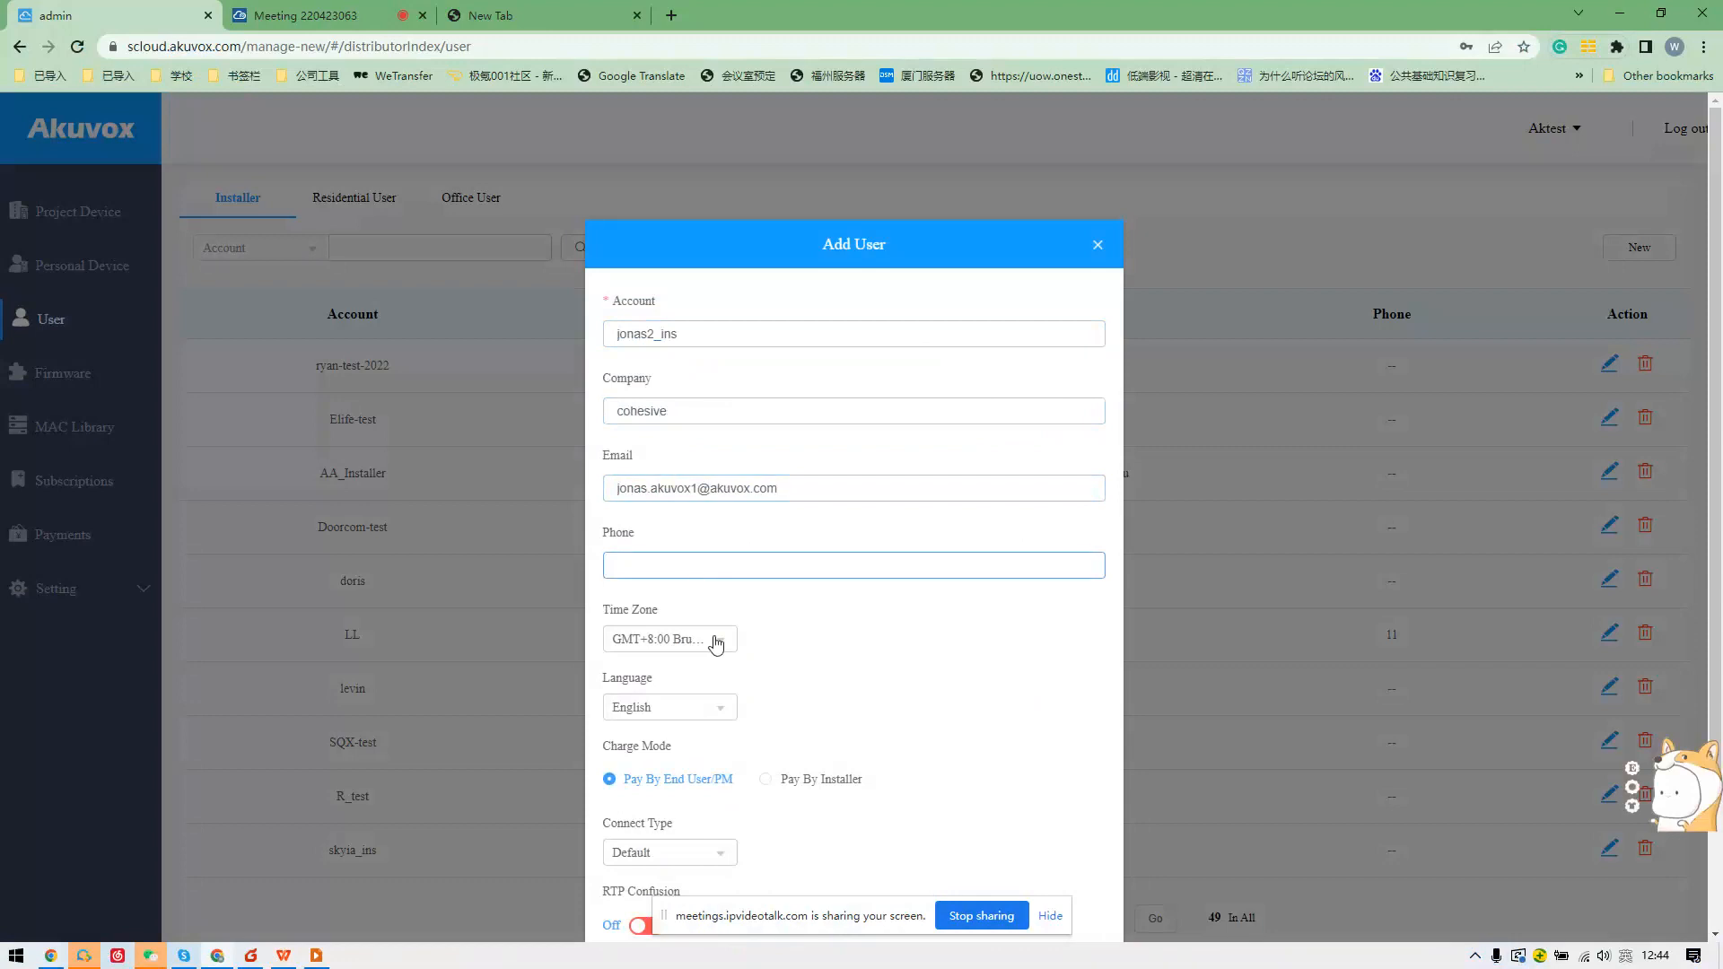
scroll(735, 643, "down", 1)
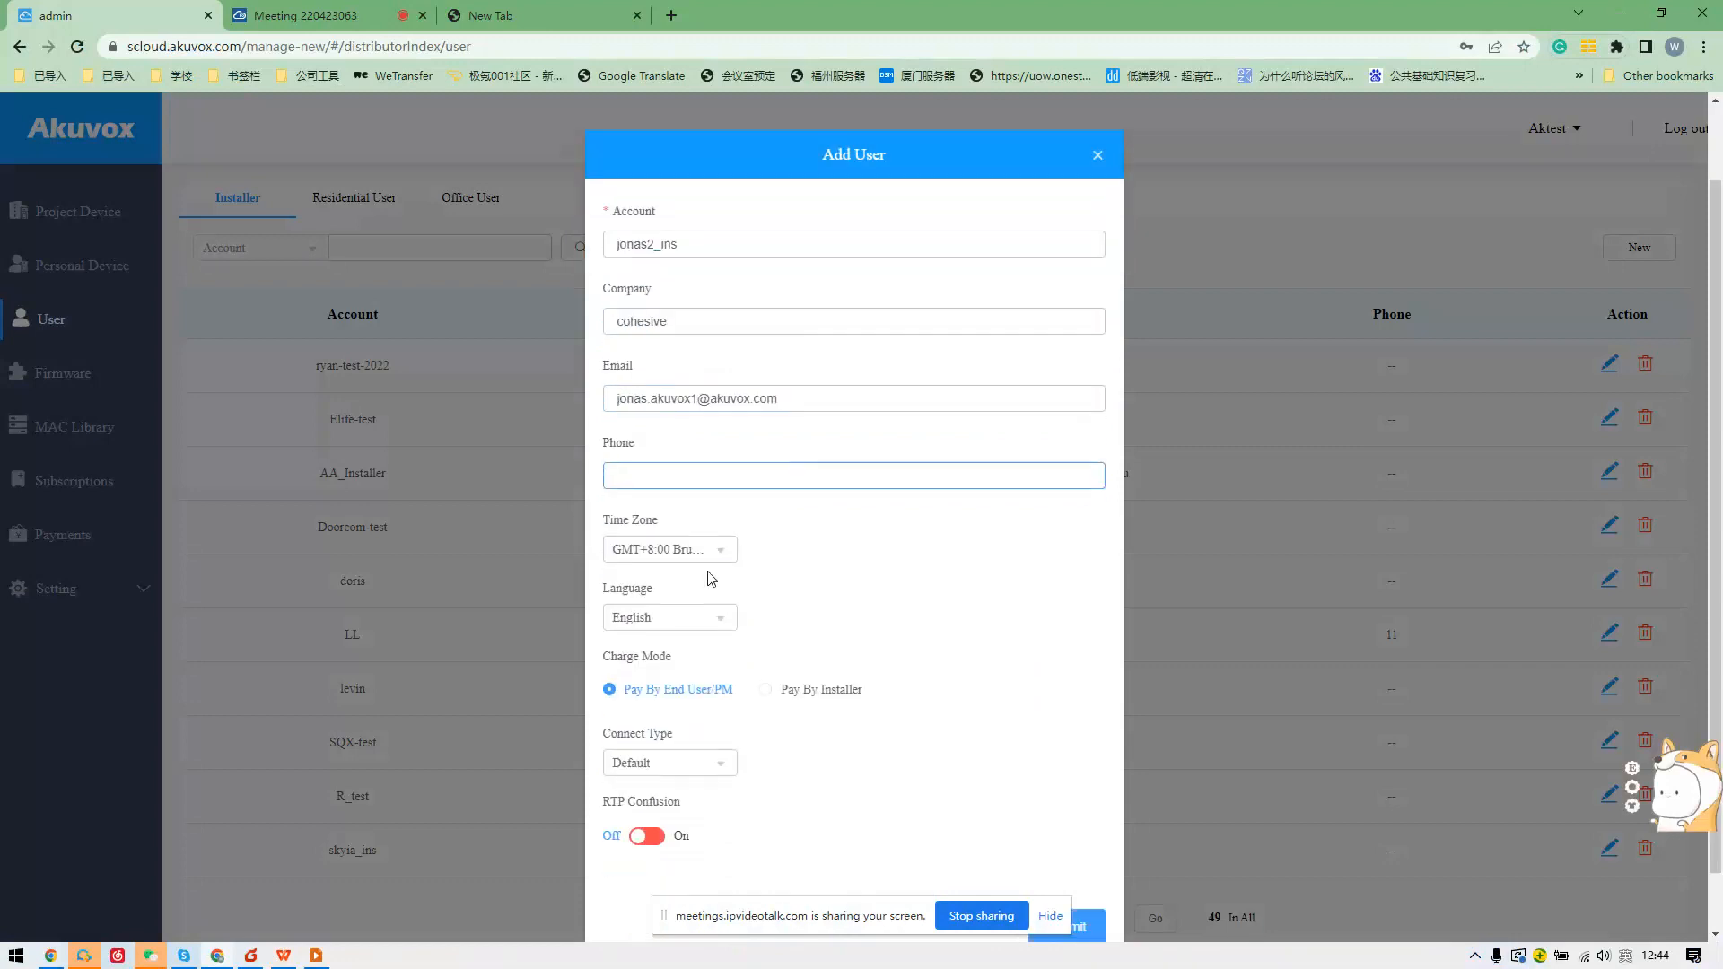
scroll(698, 566, "down", 1)
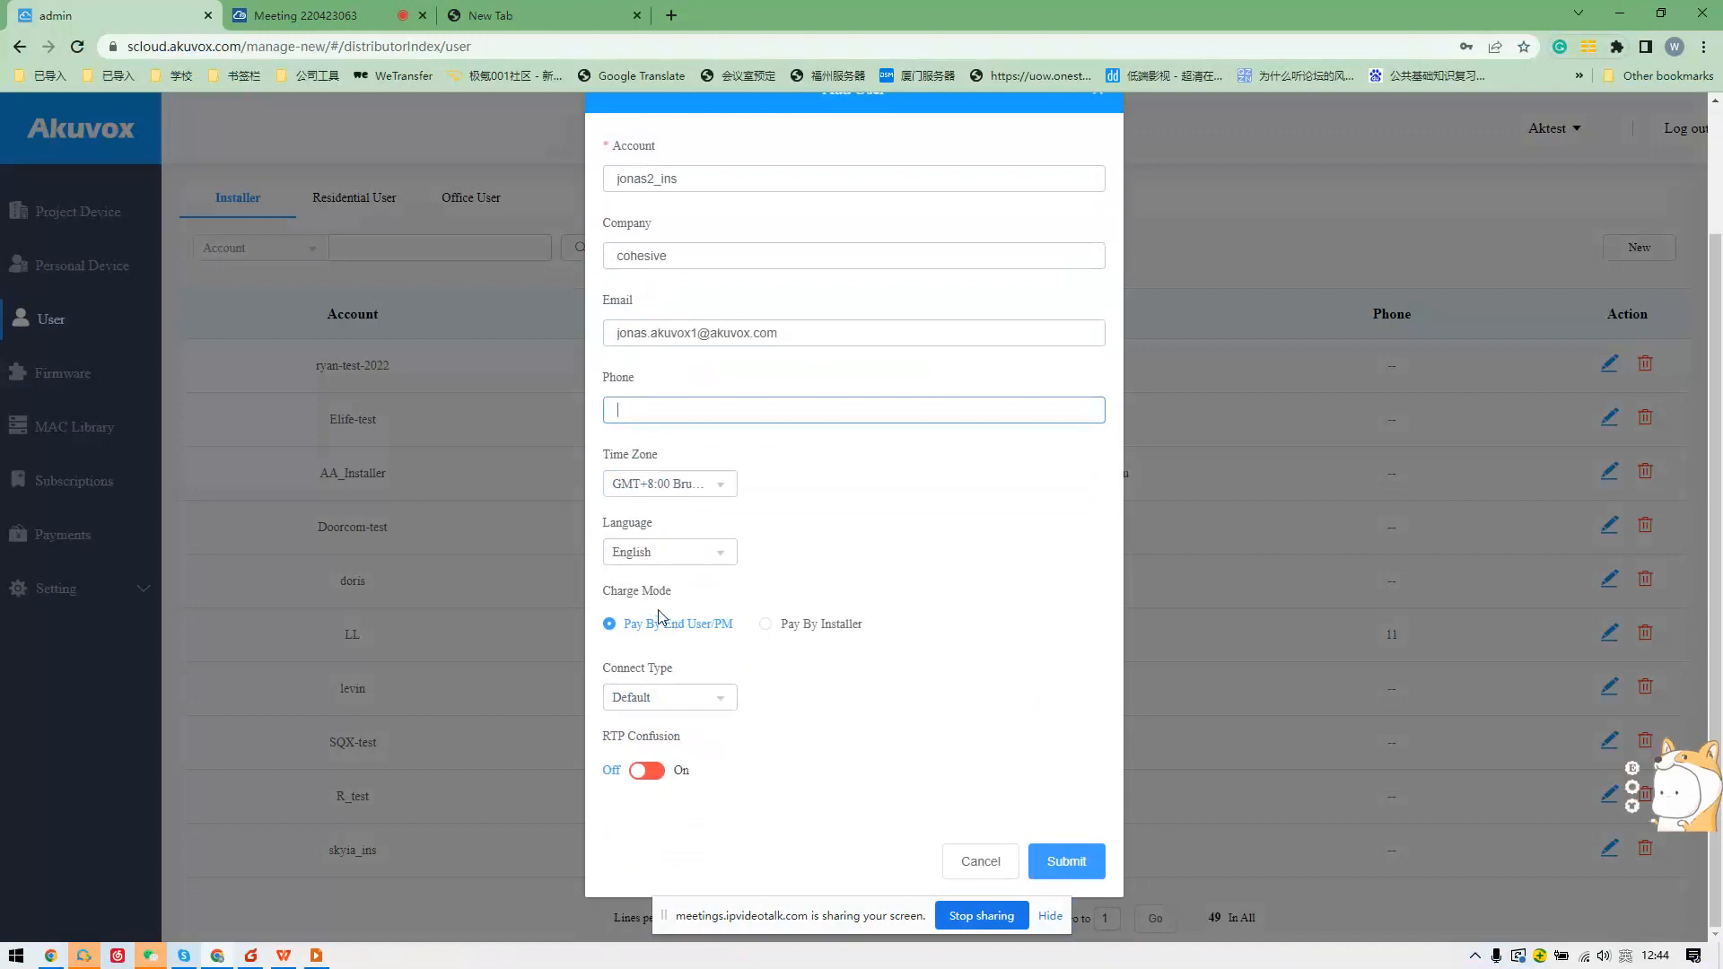
left_click(696, 633)
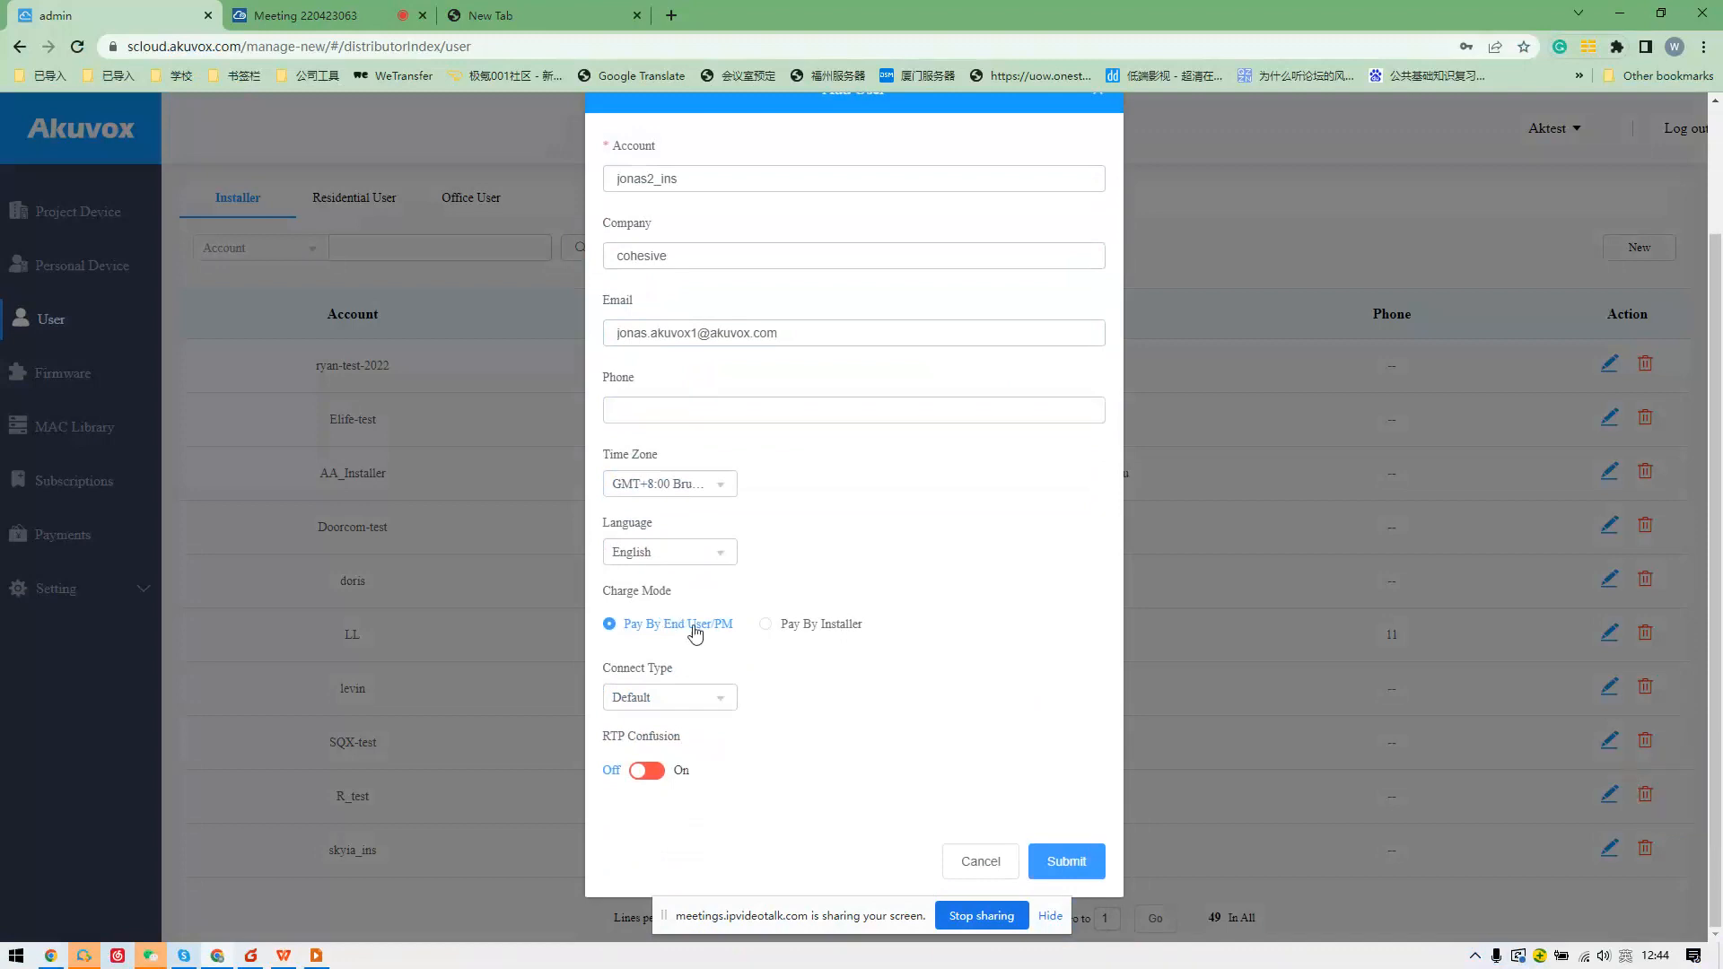
Choose Pay By Installer charge mode, keep the Default connection type, and submit the account.
left_click(766, 626)
left_click(728, 631)
left_click(802, 638)
left_click(718, 695)
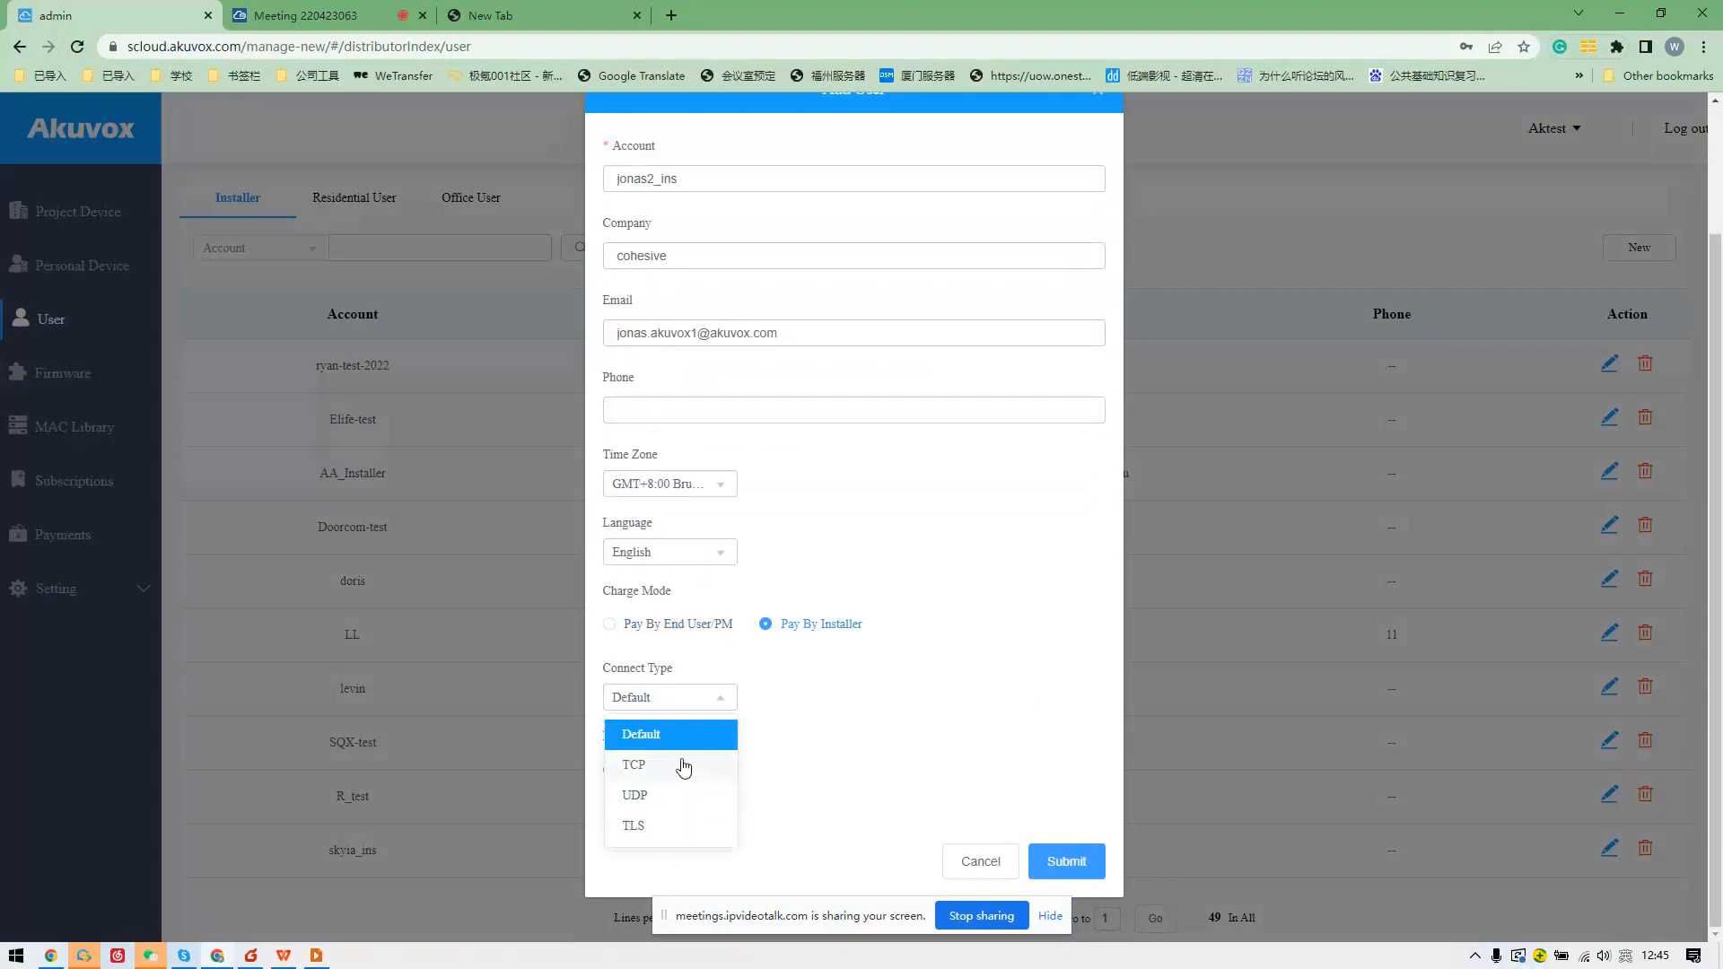
left_click(710, 735)
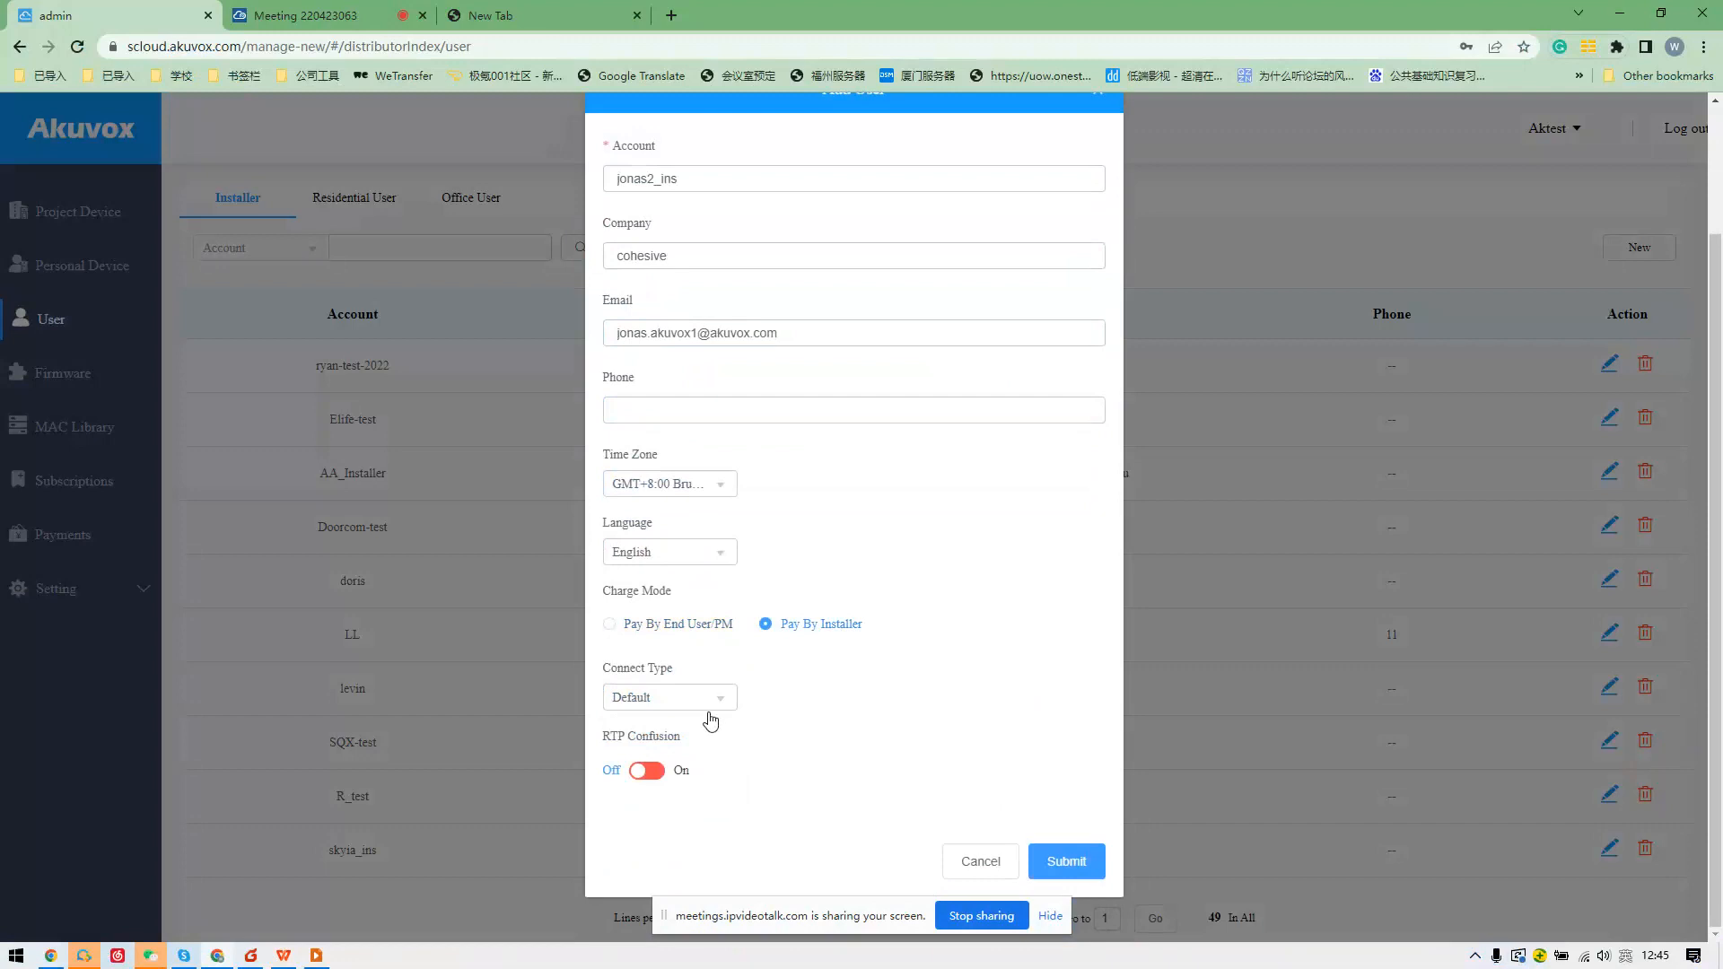
left_click(708, 710)
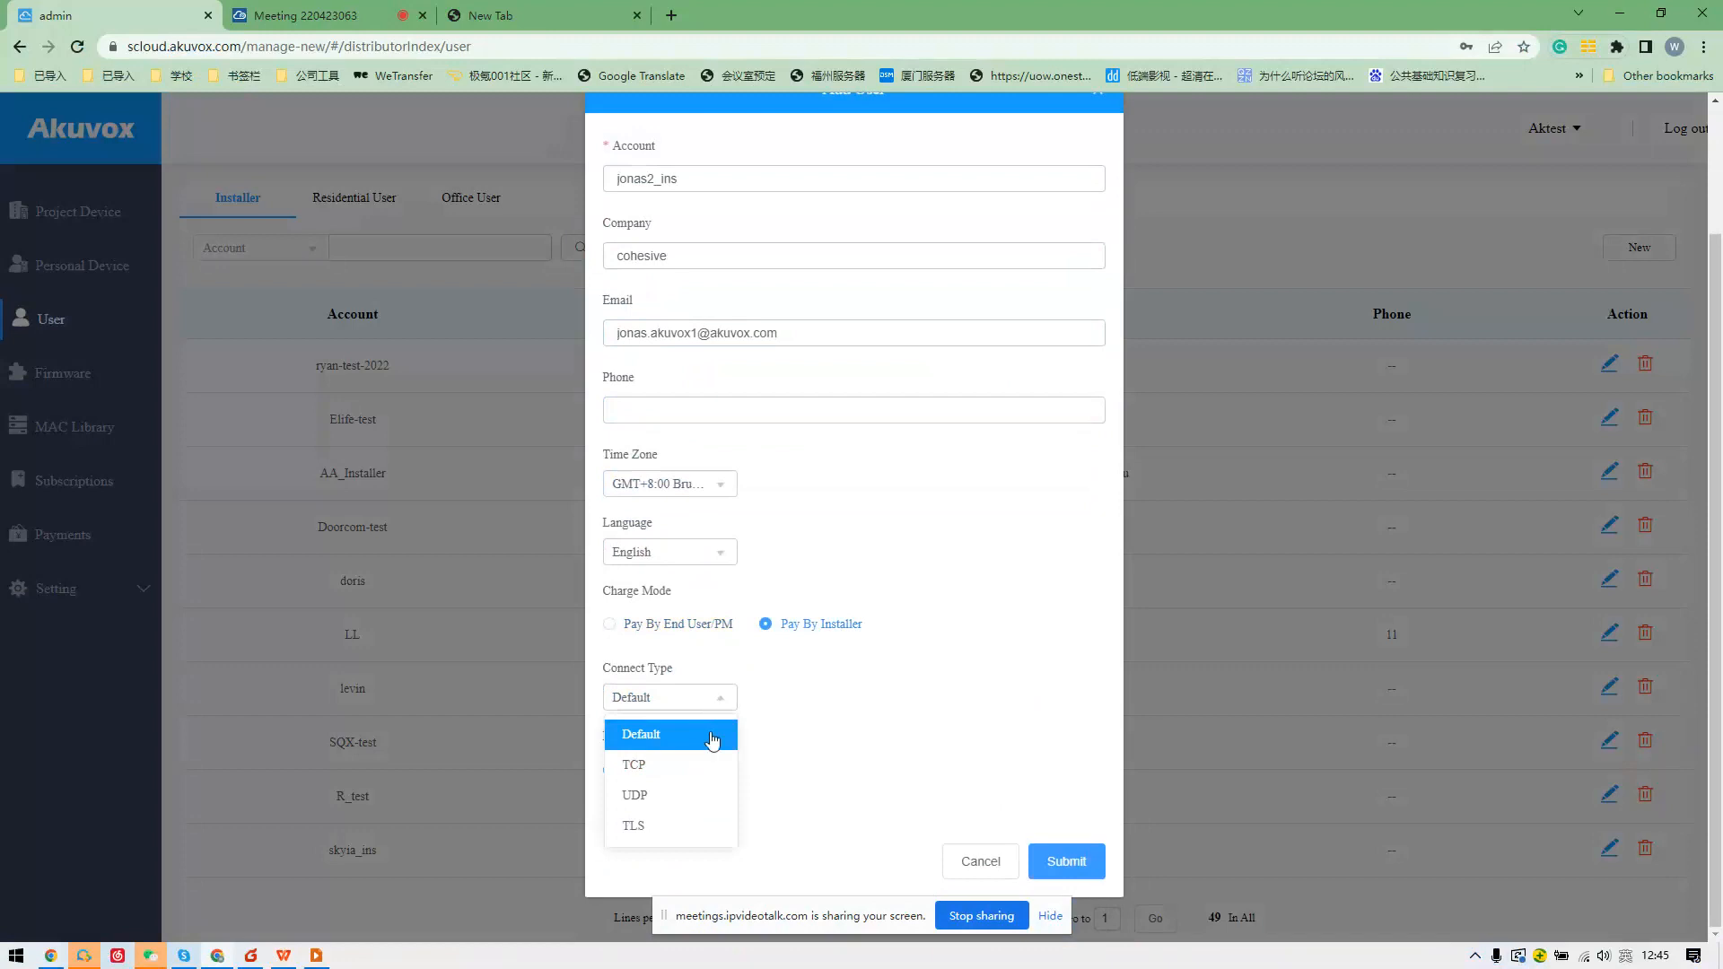
left_click(897, 706)
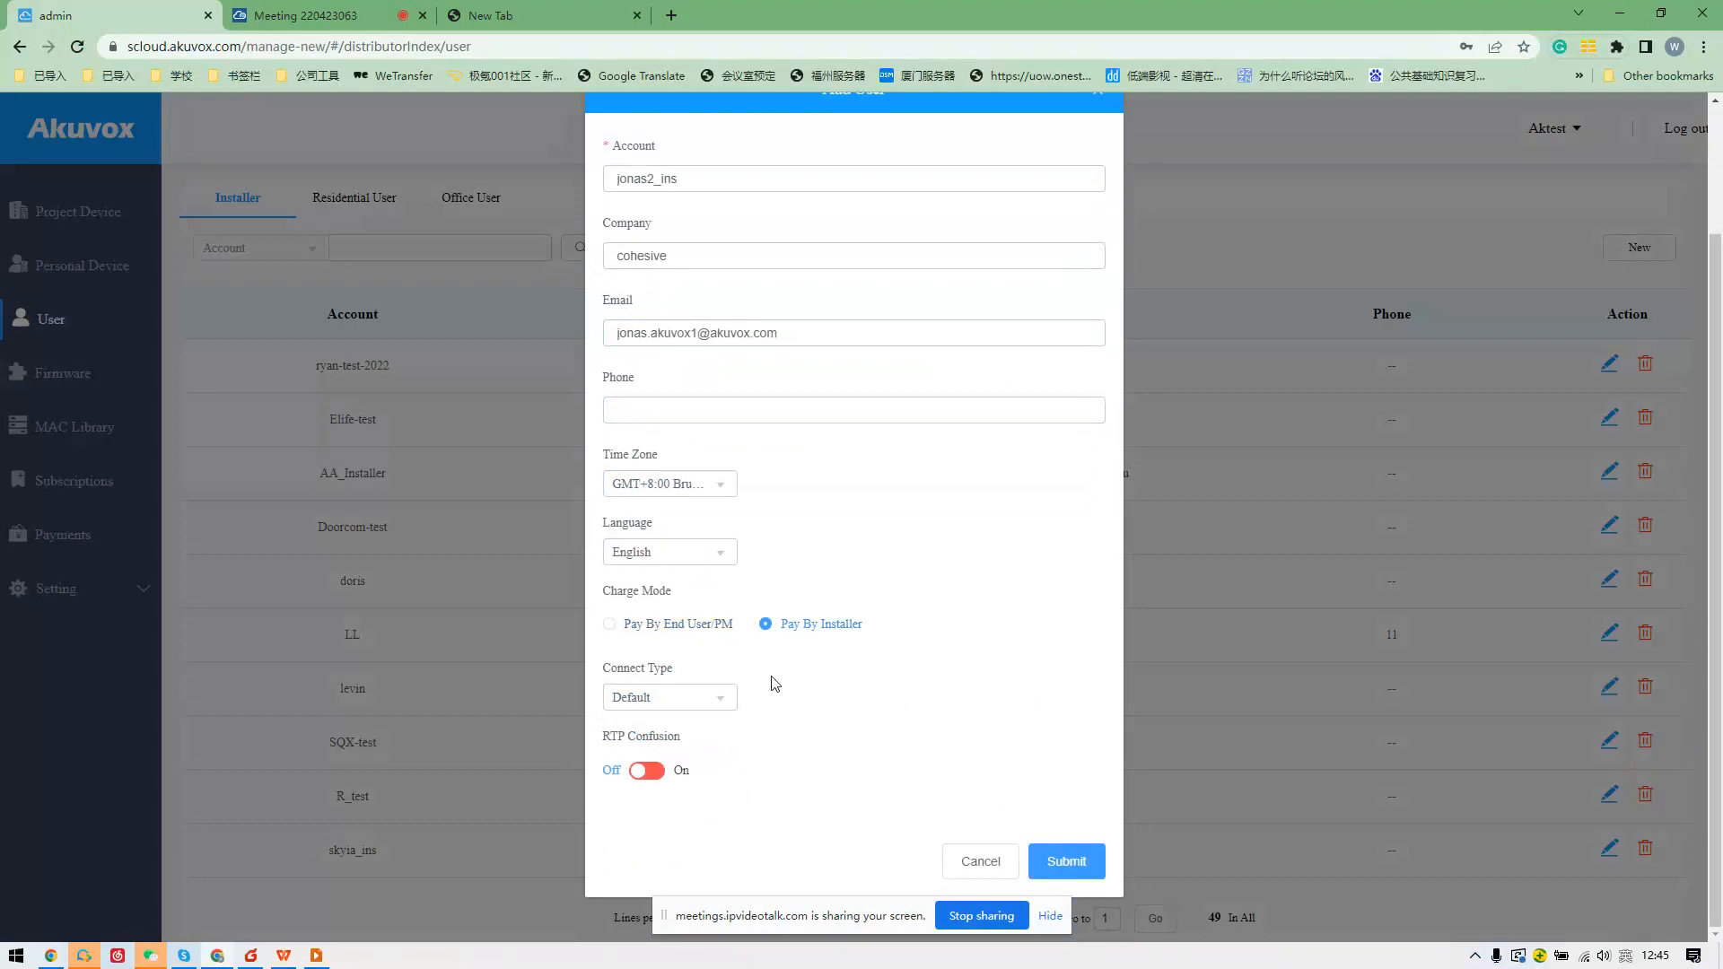
left_click(1067, 860)
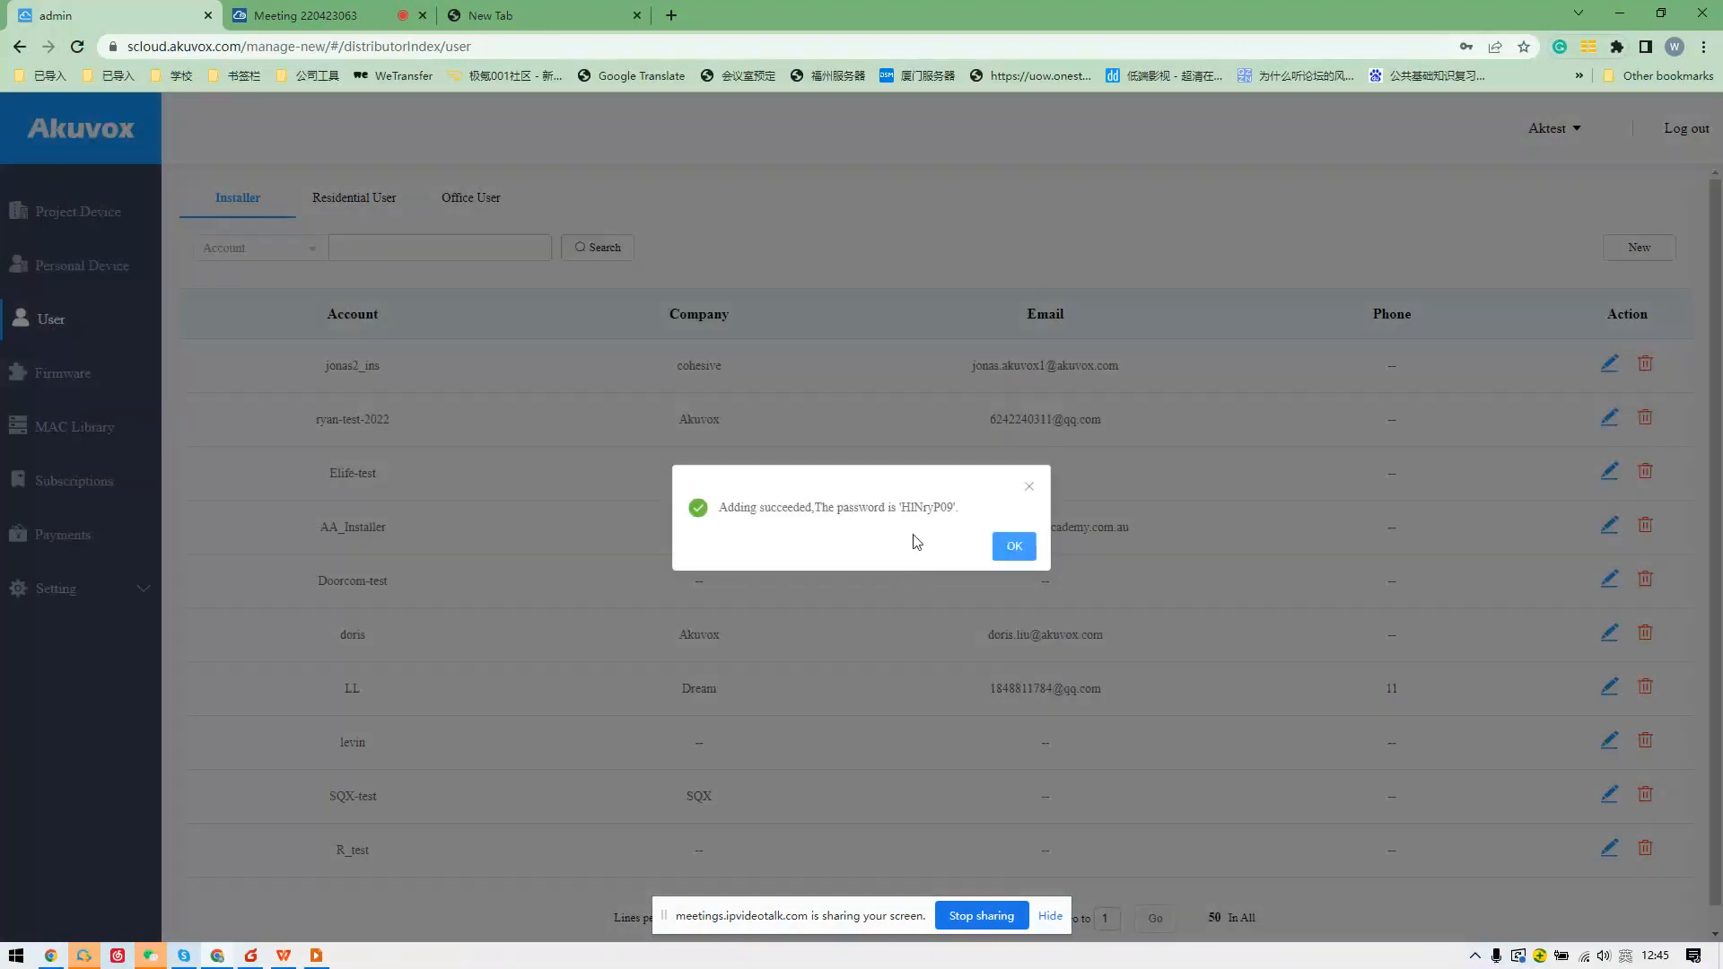
Copy the generated password from the success message and dismiss it.
left_click_drag(905, 509, 954, 512)
right_click(935, 511)
left_click(944, 521)
left_click(1013, 544)
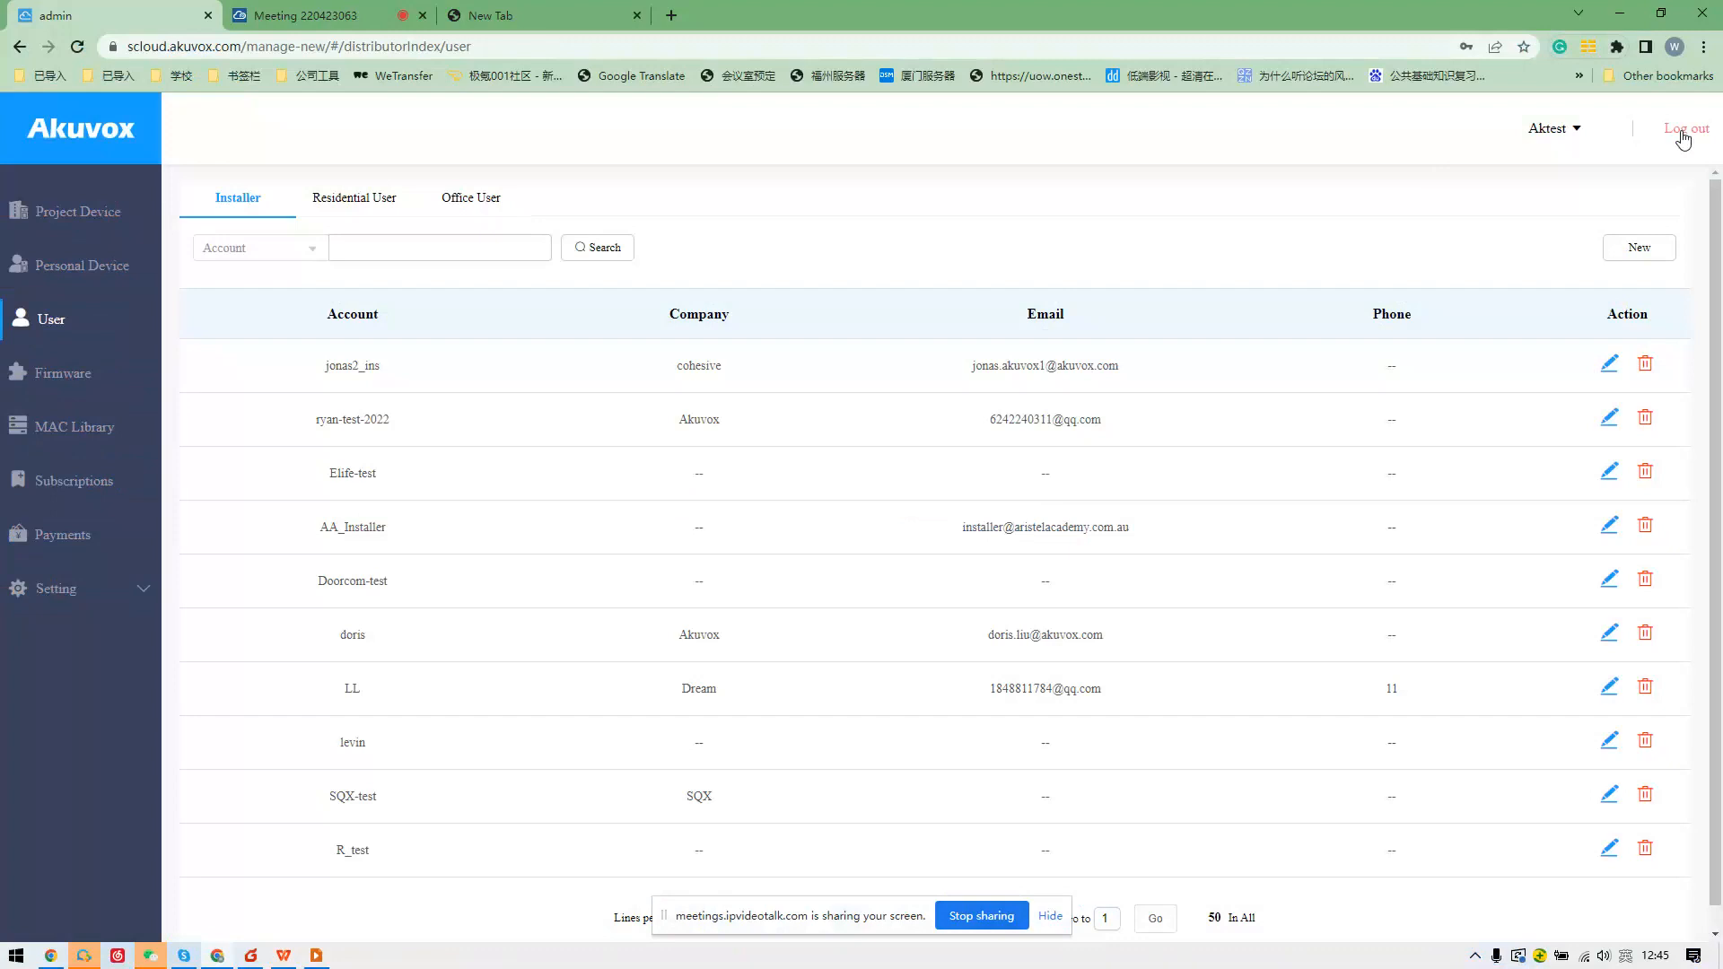
Return to the installer list via MAC Library and sign out of the distributor account.
left_click(120, 427)
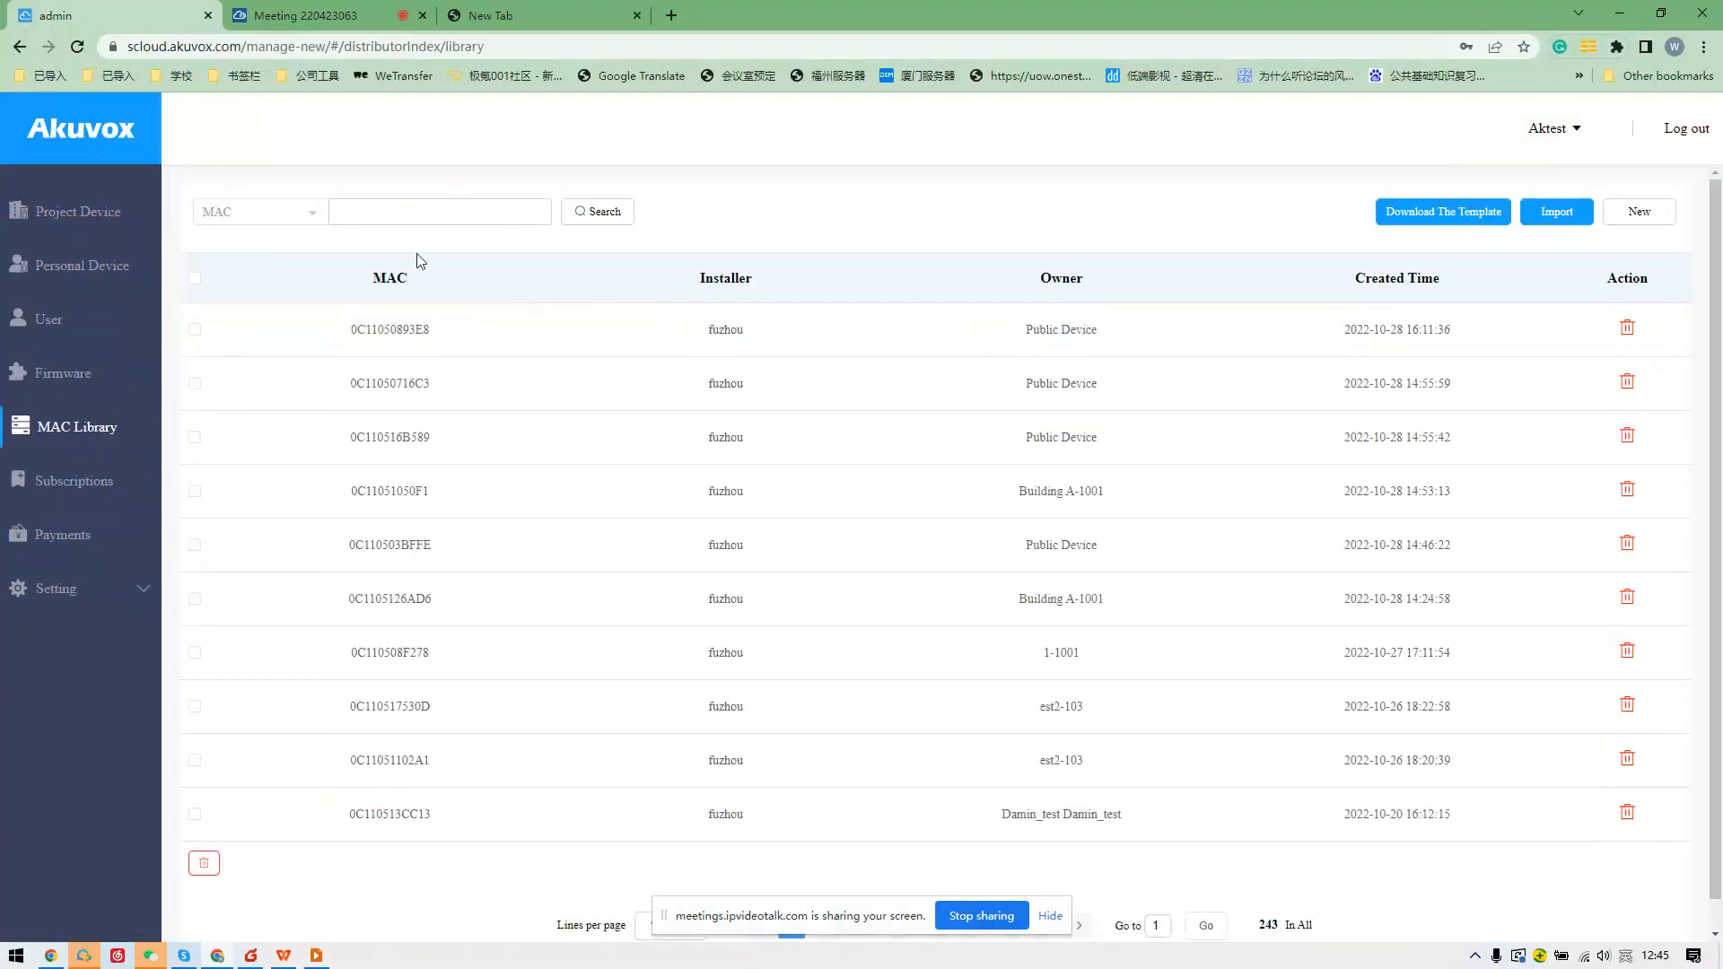
left_click(41, 316)
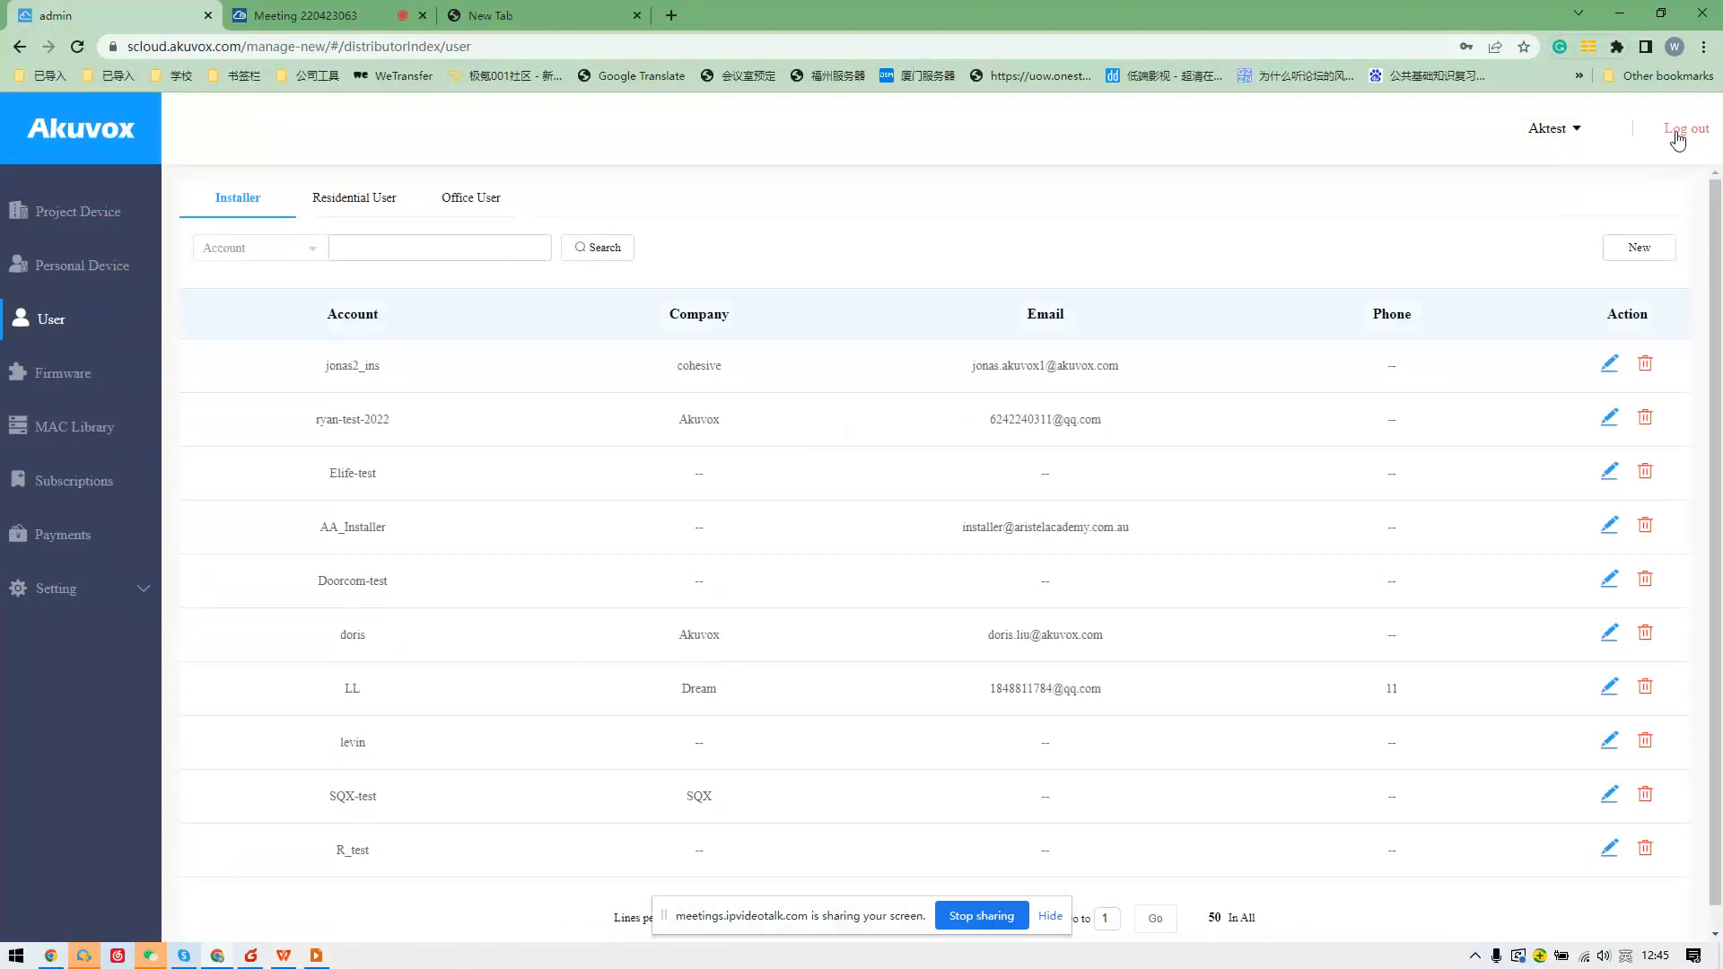
left_click(1679, 140)
Log in with the new installer username and password, declining password saving and closing the first-login tip.
left_click(601, 543)
type("jona")
key("BackSpace")
key("BackSpace")
key("BackSpace")
key("BackSpace")
key("BackSpace")
key("BackSpace")
key("BackSpace")
key("BackSpace")
key("BackSpace")
key("BackSpace")
type("Jon")
key("BackSpace")
key("BackSpace")
key("BackSpace")
type("Jonas")
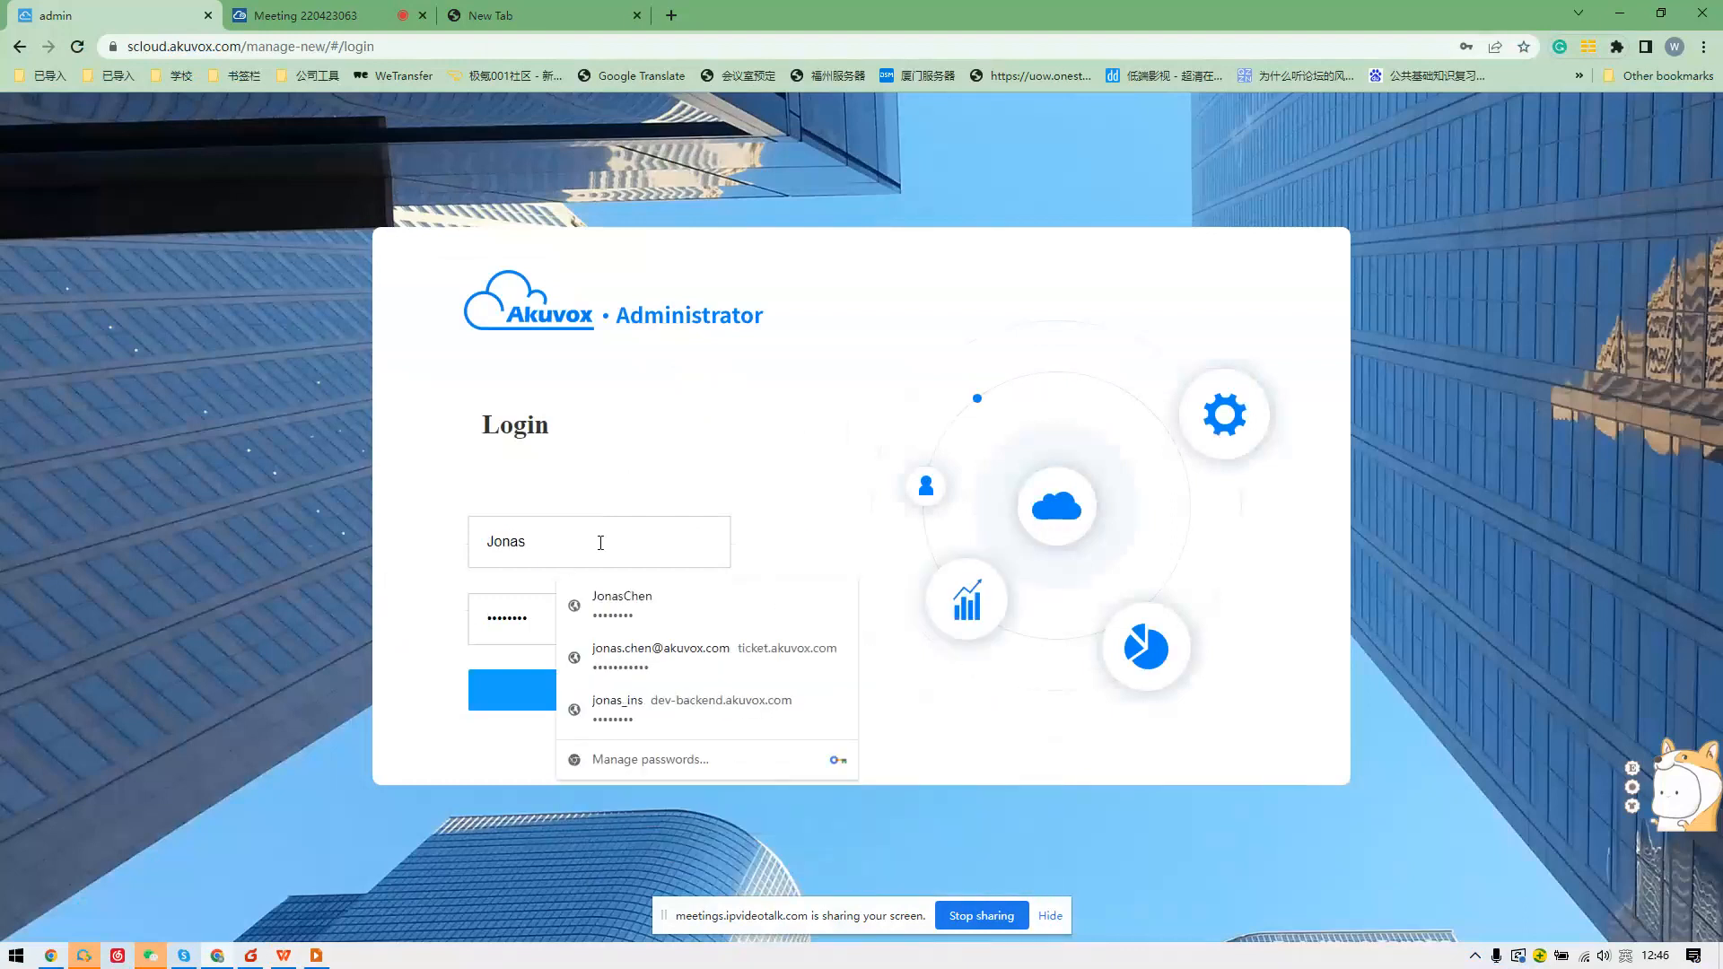
type("2_ins")
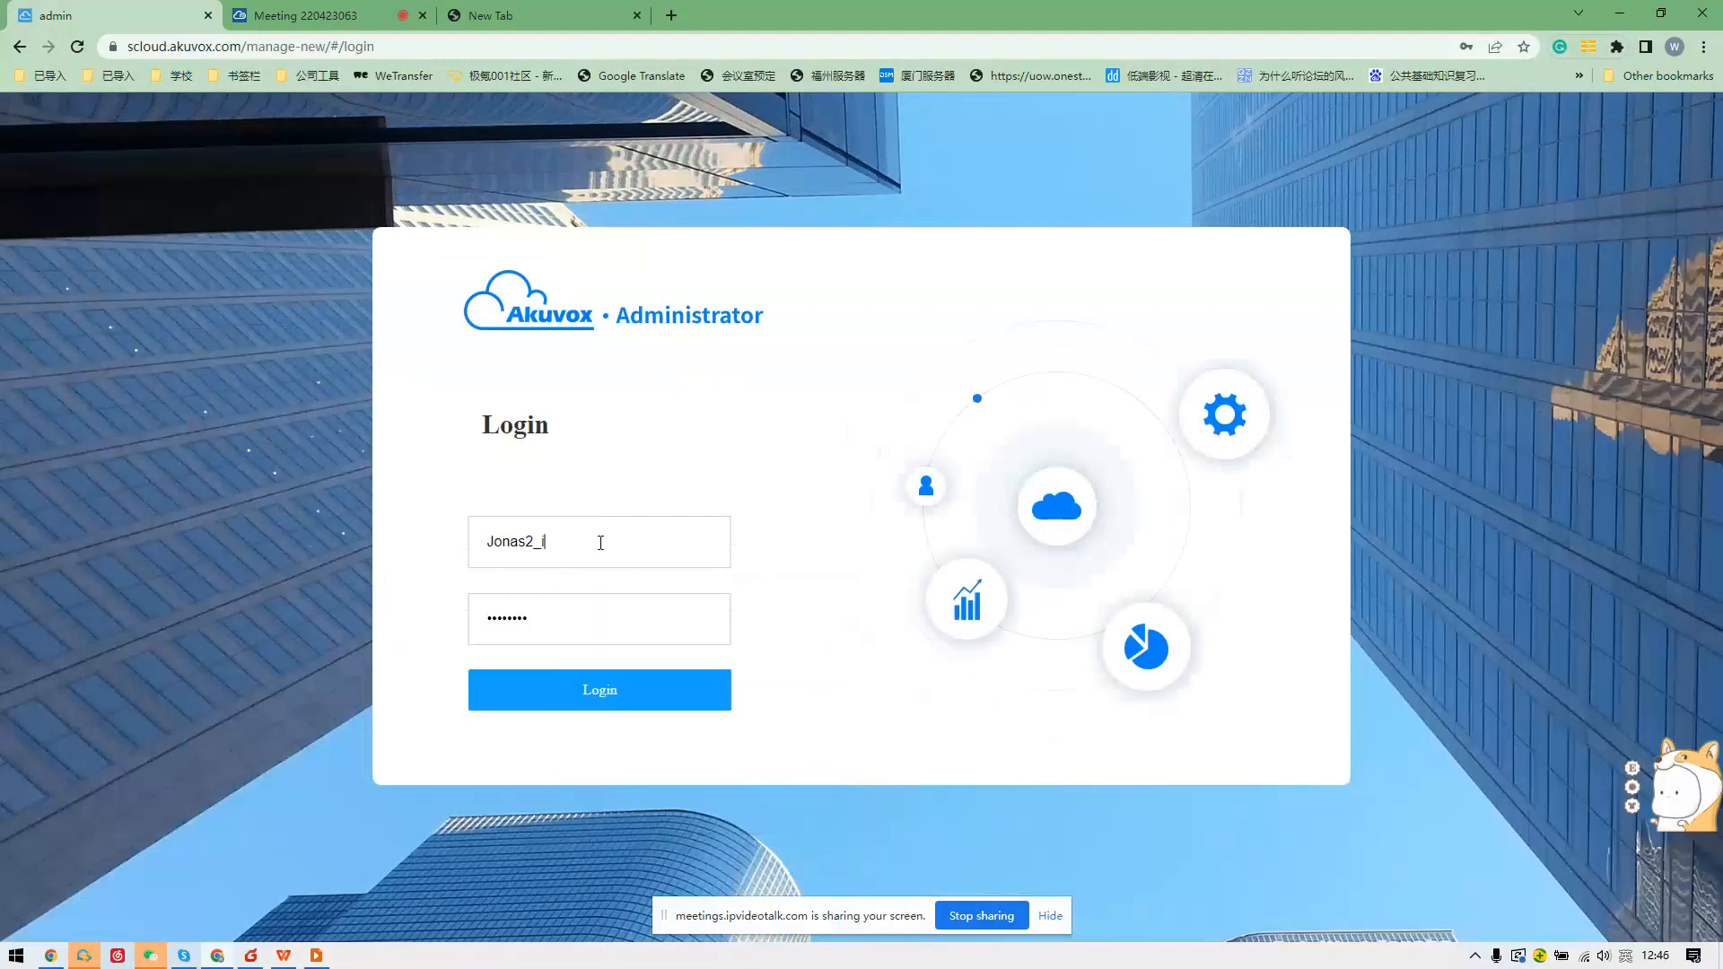
key("Tab")
key("End")
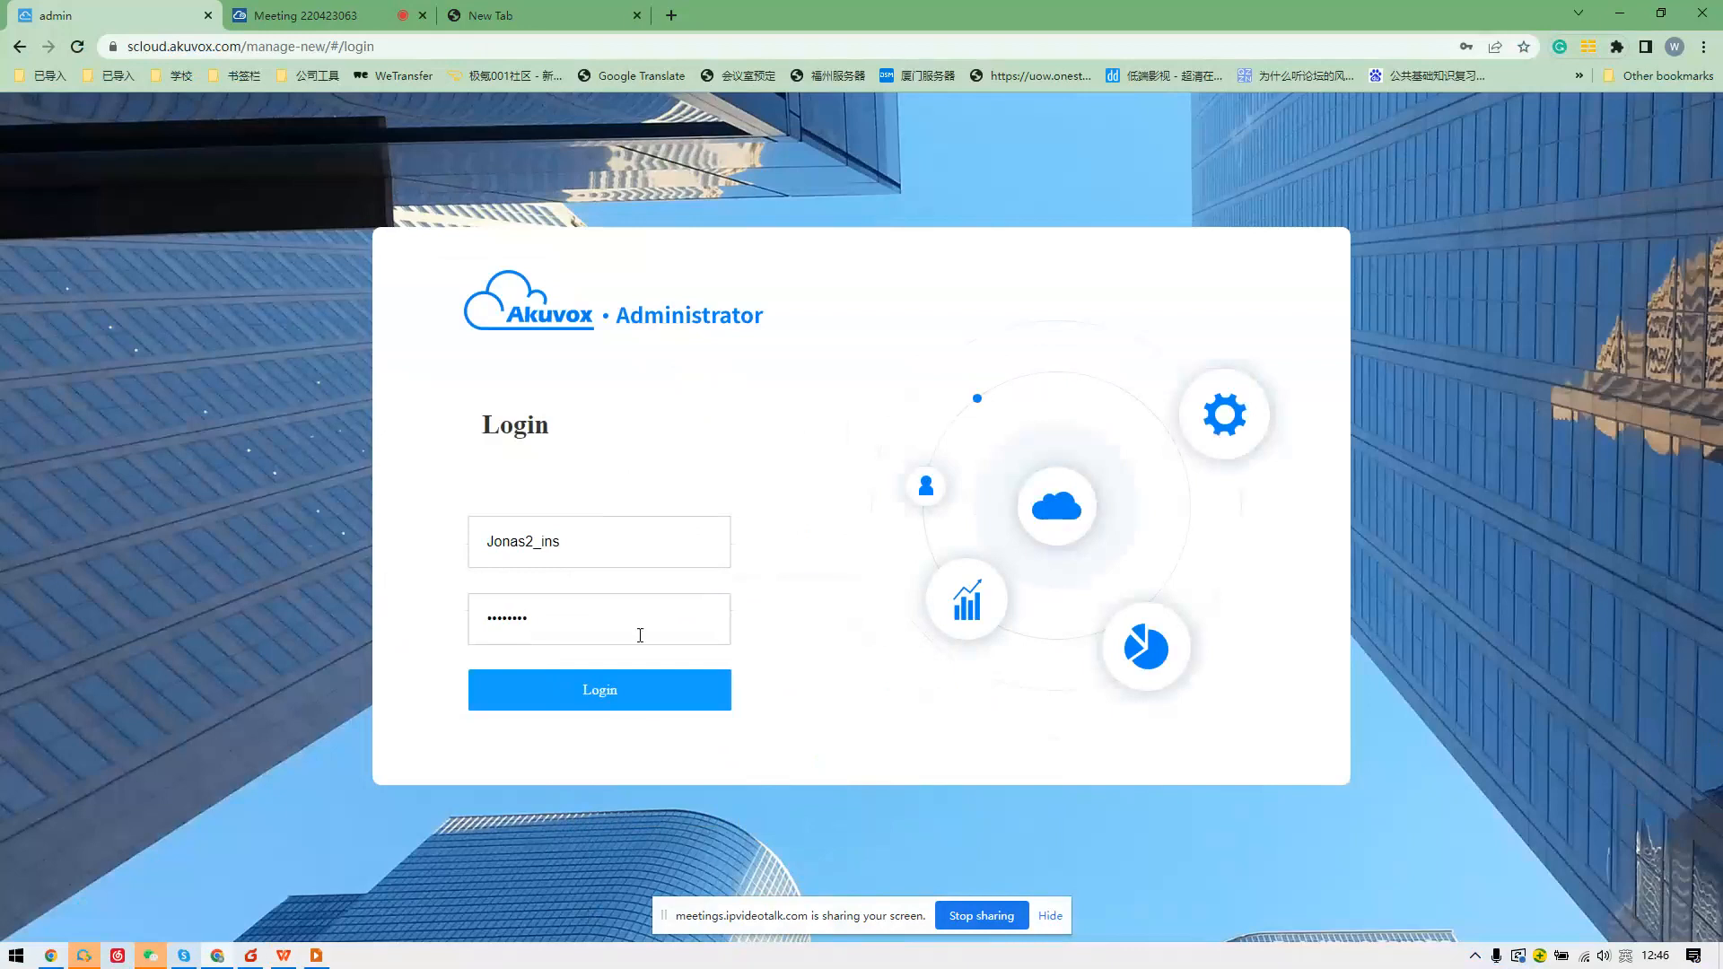
left_click(618, 684)
left_click(1495, 303)
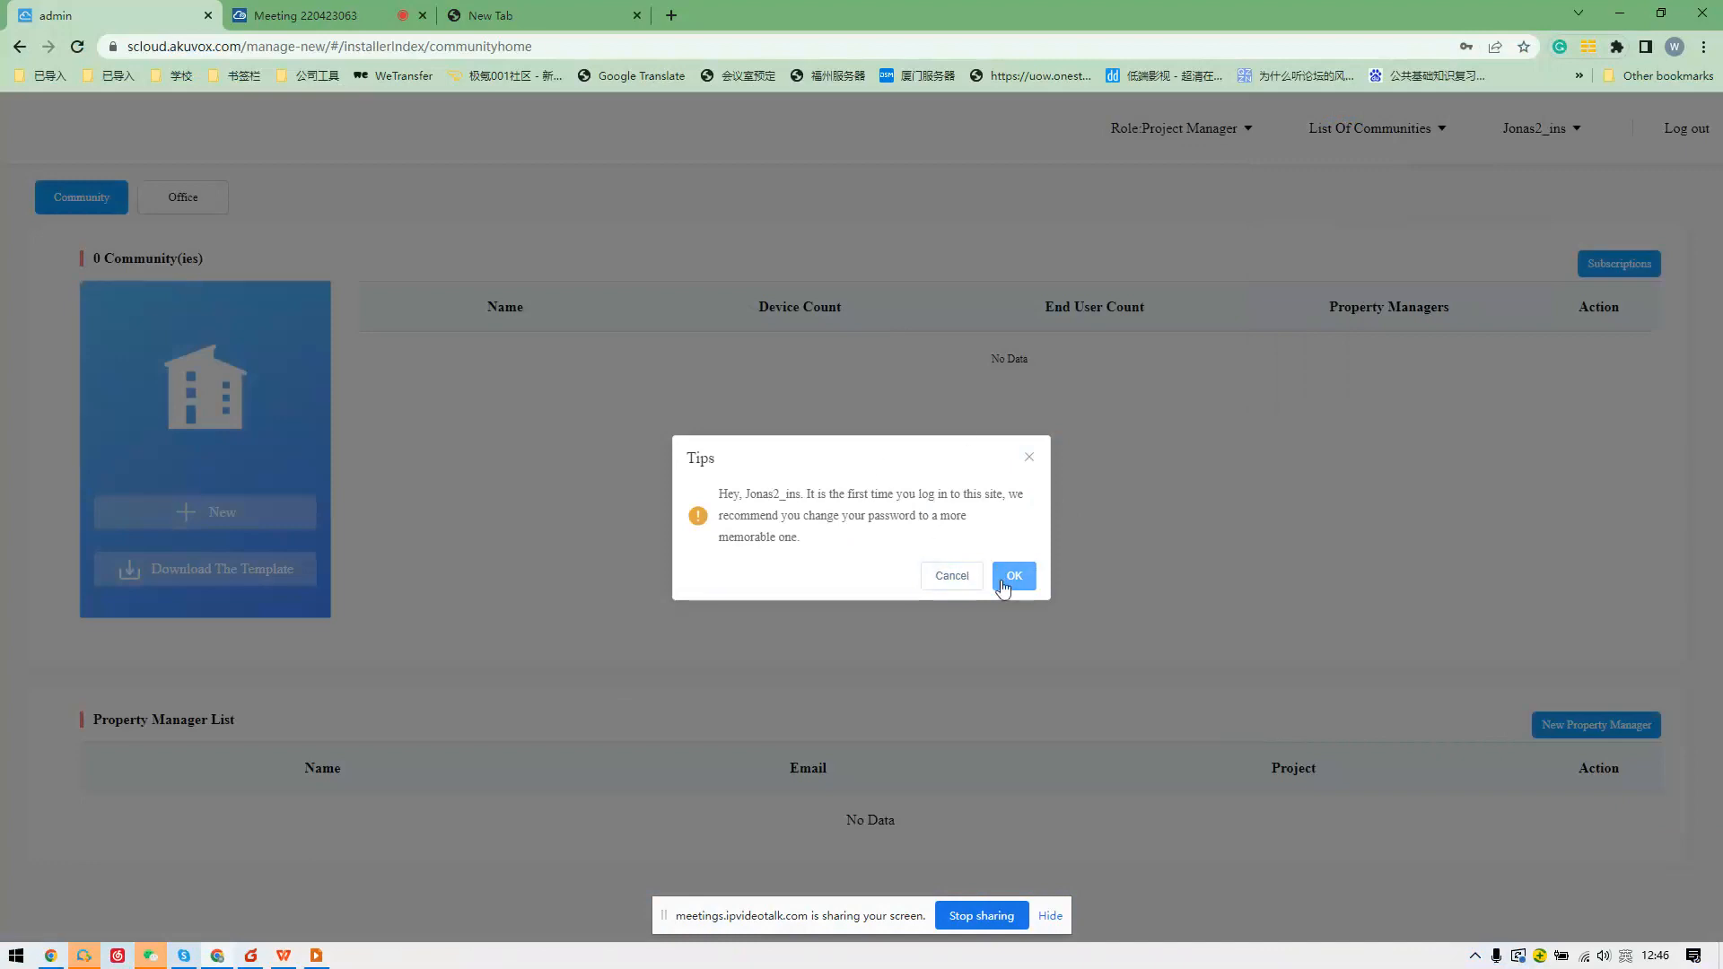
left_click(953, 576)
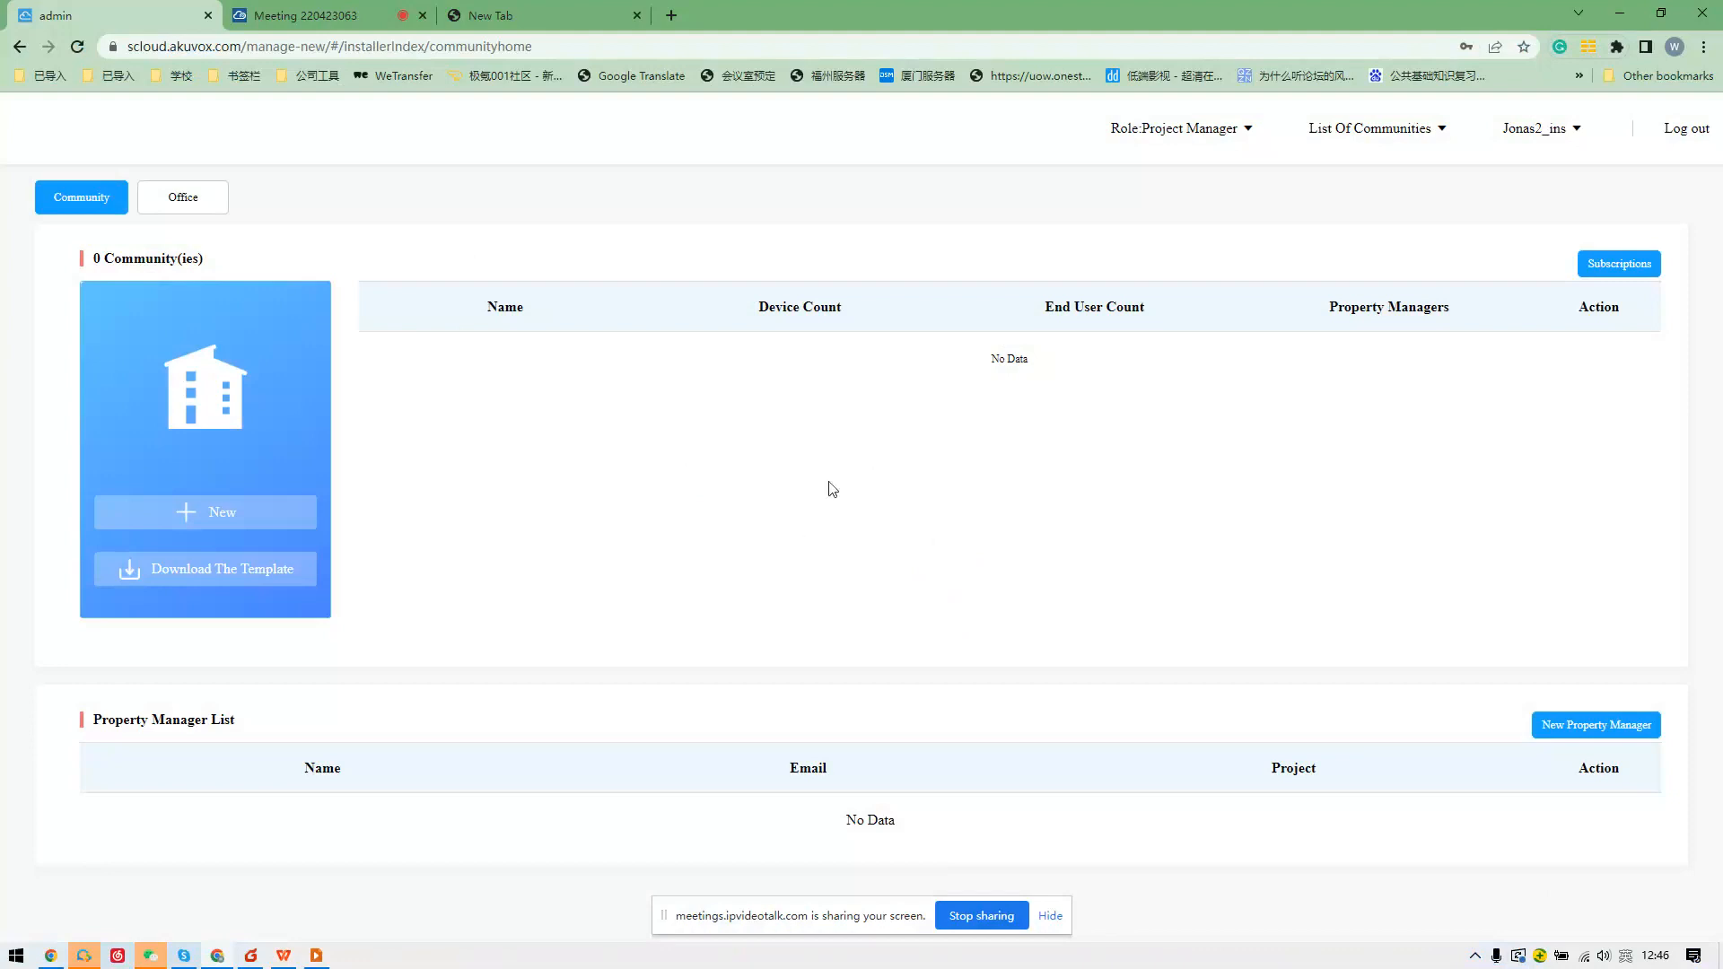
Start a new community with 200 apartments, landline service off, and the Premium feature plan.
left_click(249, 516)
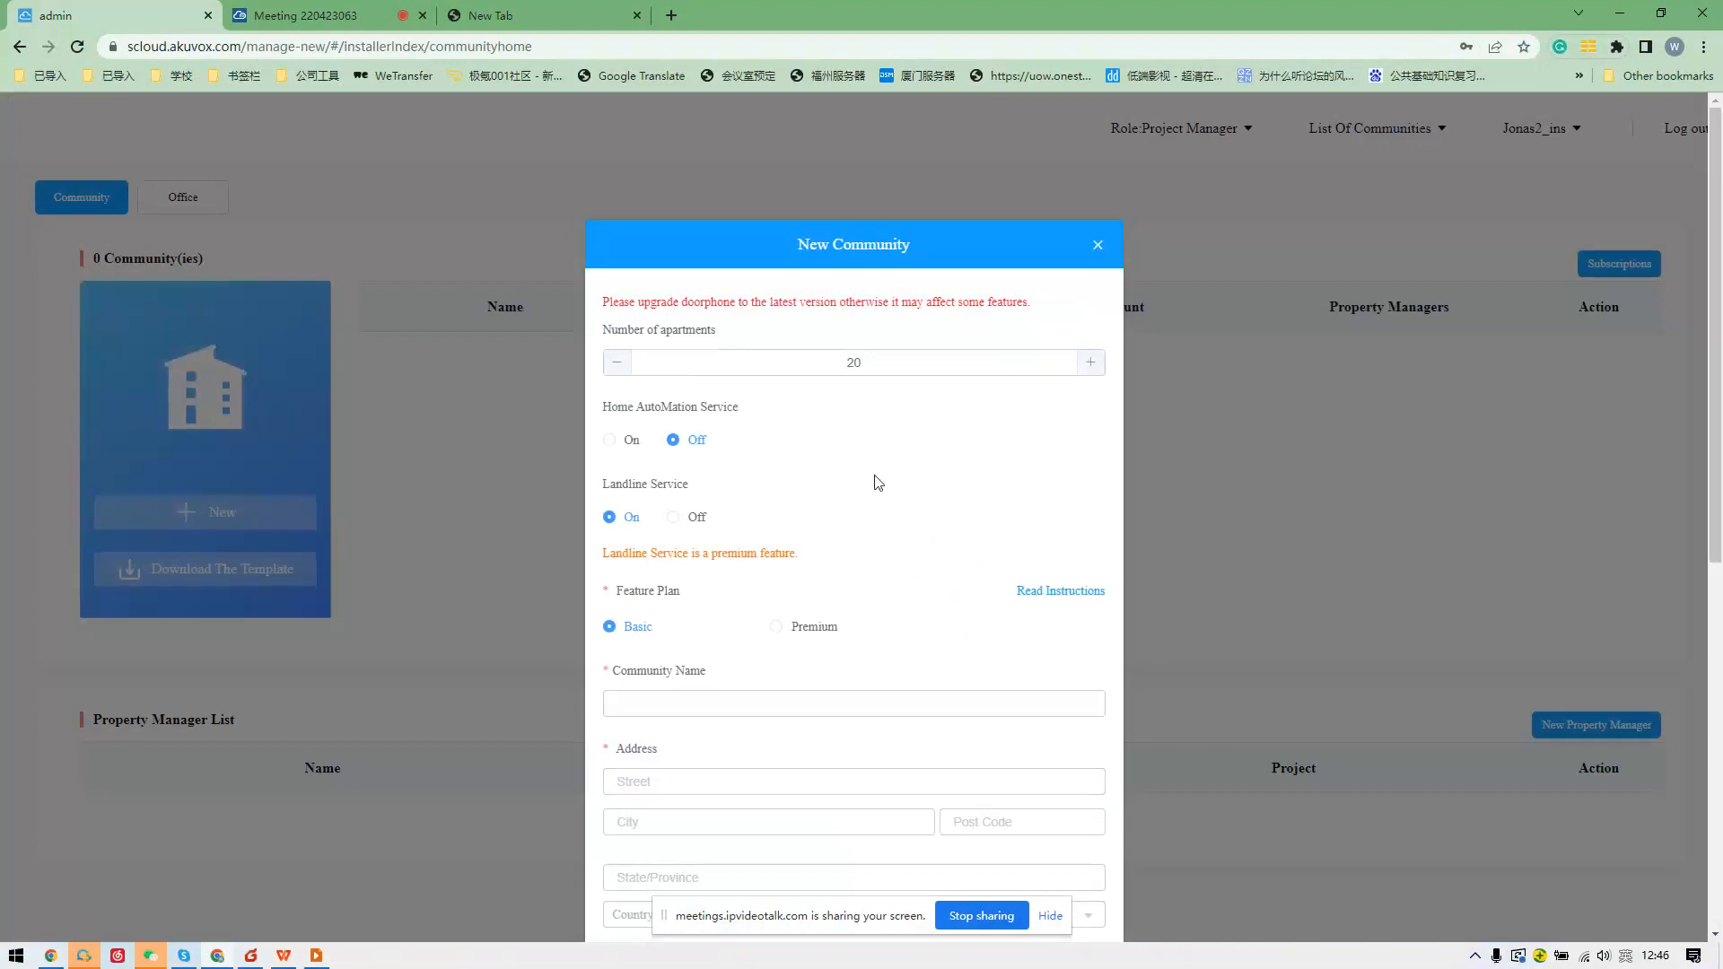
scroll(878, 483, "down", 1)
double_click(806, 266)
key("BackSpace")
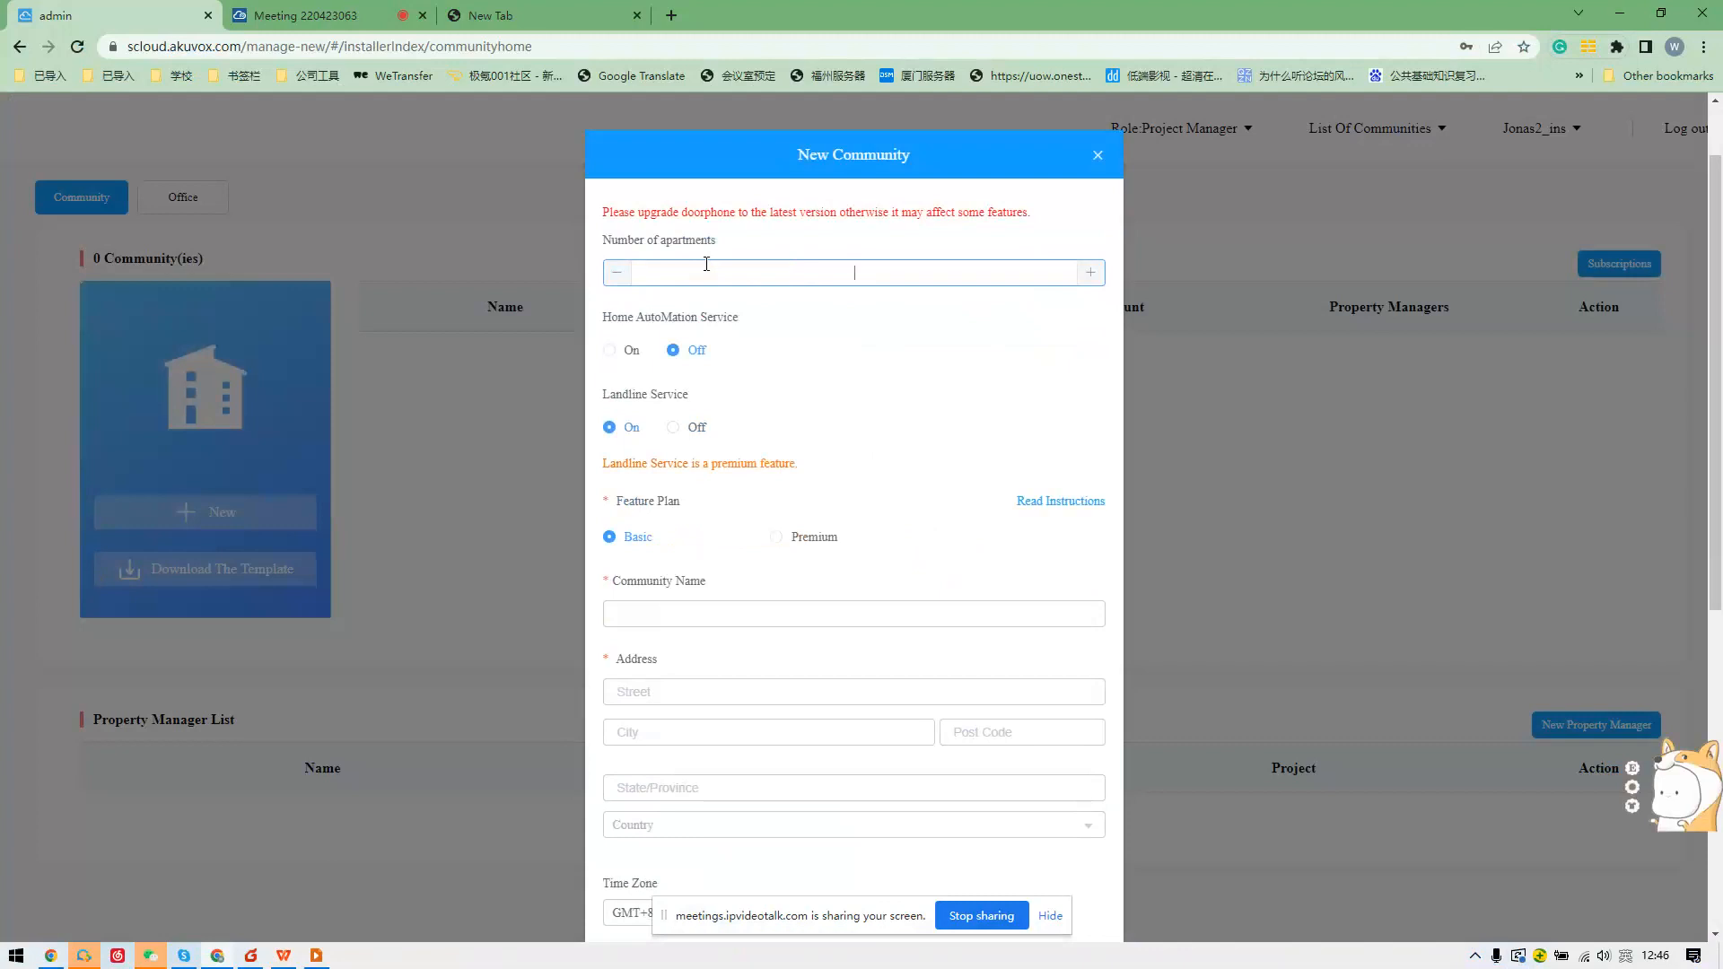
type("200")
left_click(673, 428)
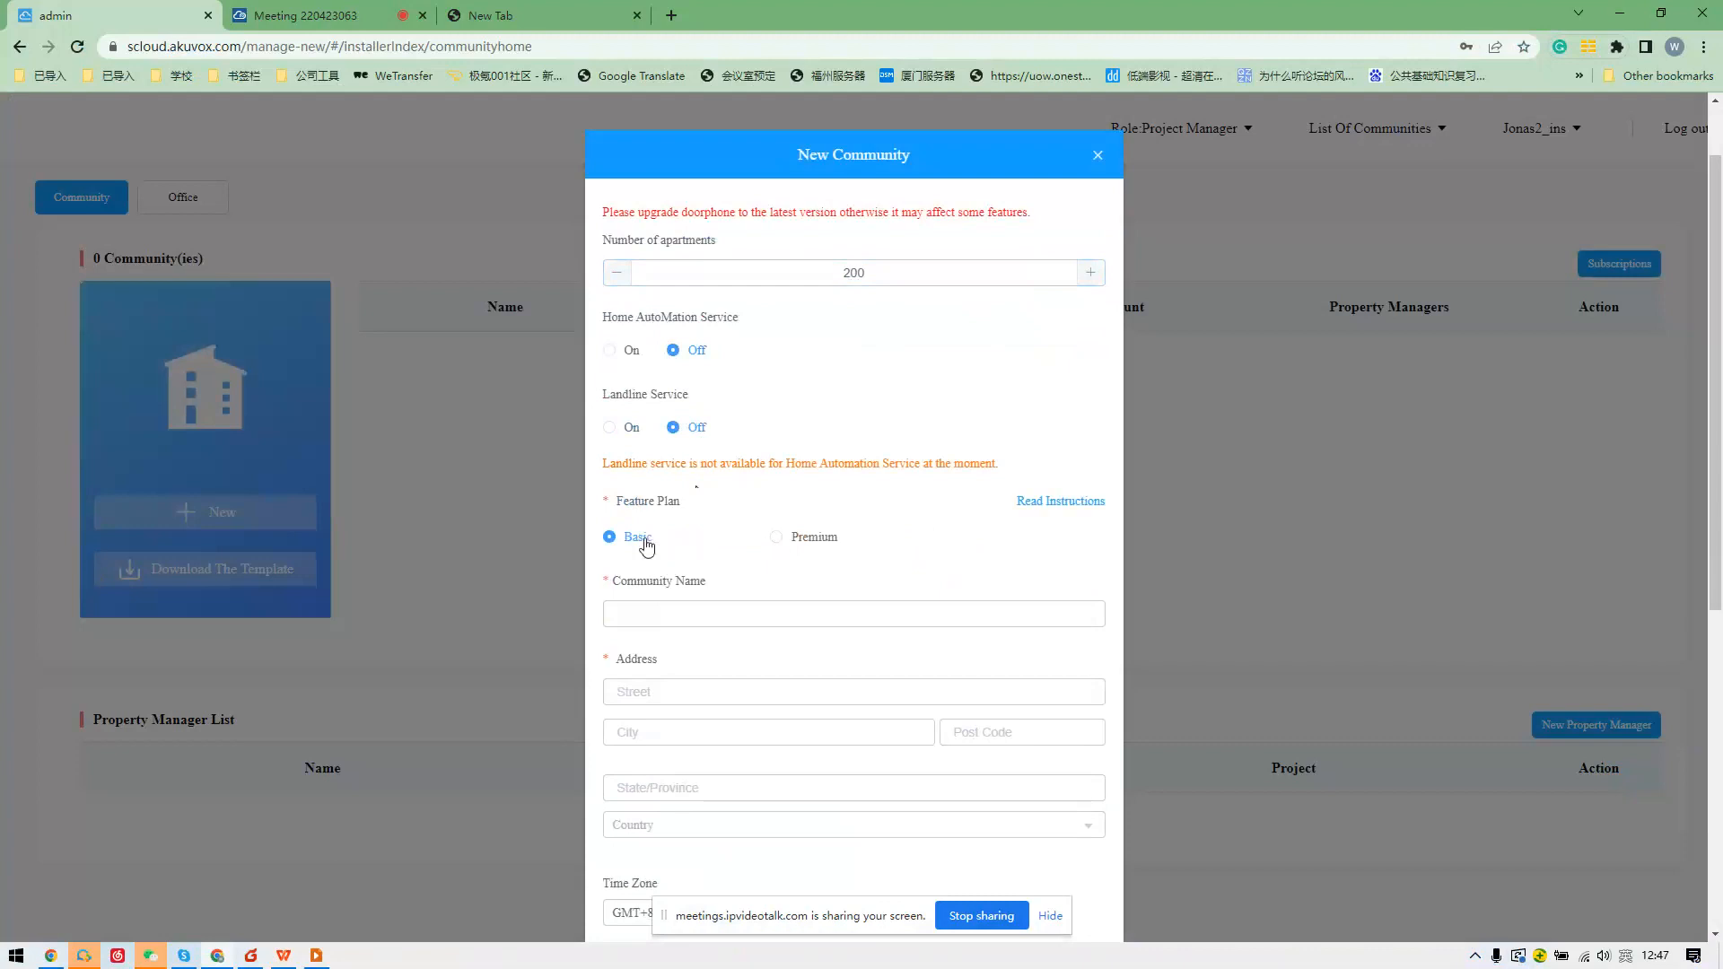
left_click(786, 541)
left_click(1060, 501)
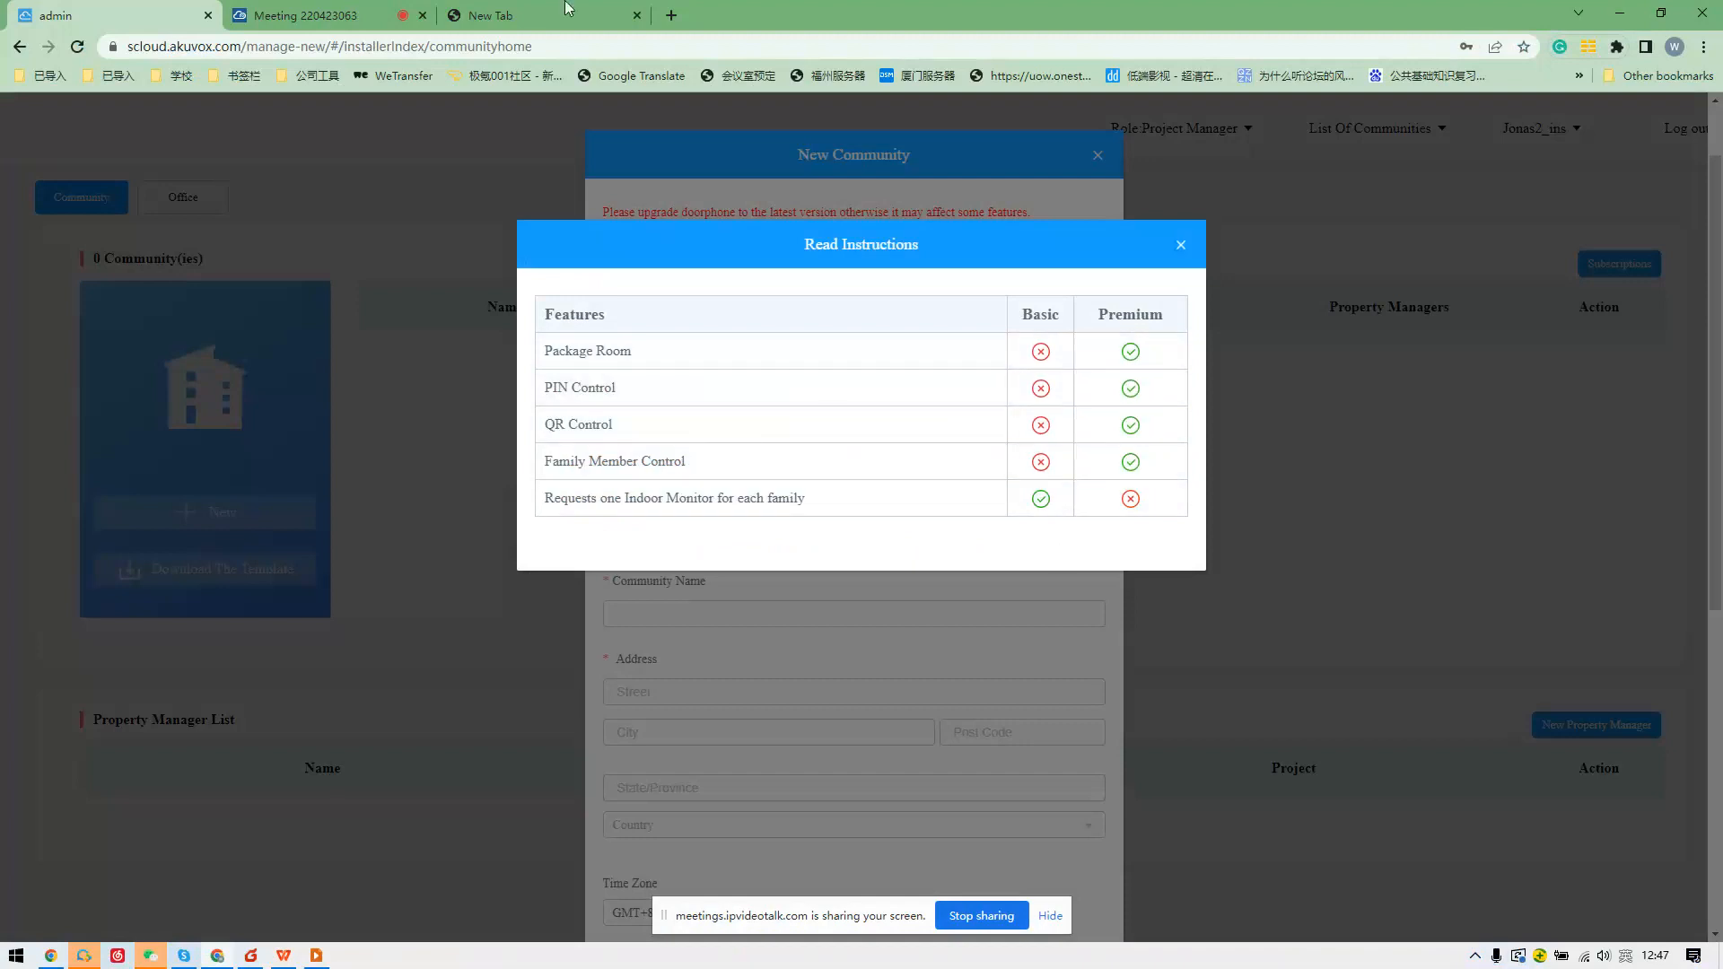
left_click(1169, 246)
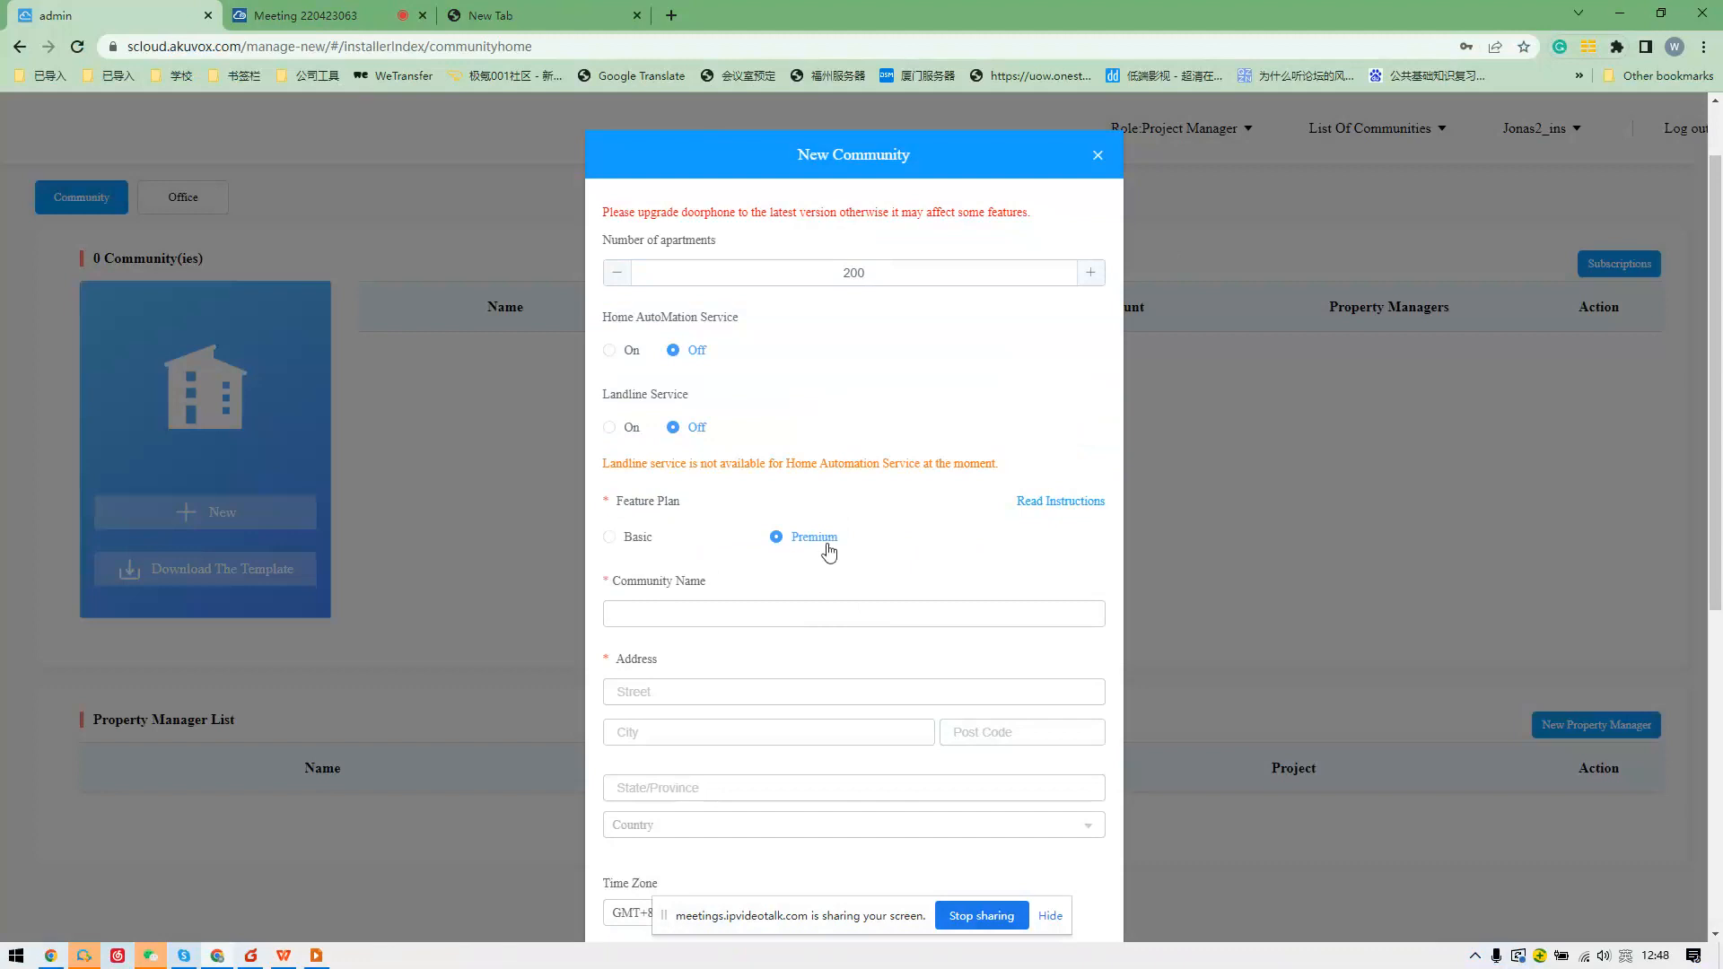
scroll(795, 550, "down", 2)
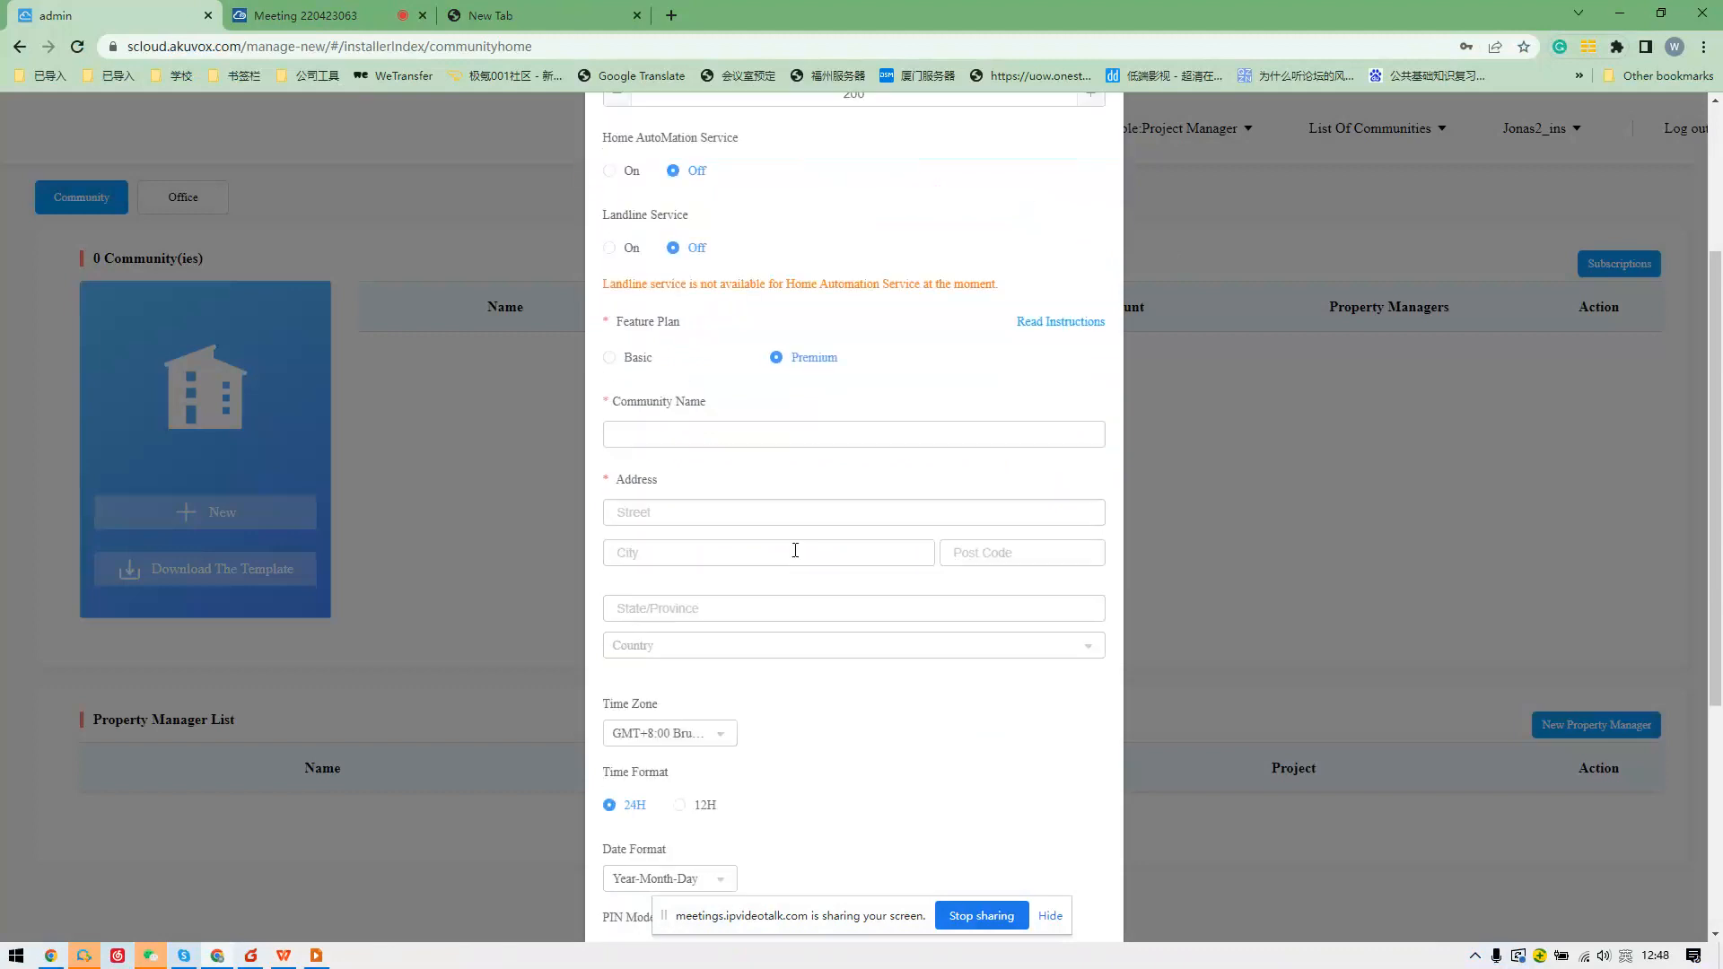
Name the community 'Comunity name 123' and fill in street, city, post code 213 and state.
left_click(690, 440)
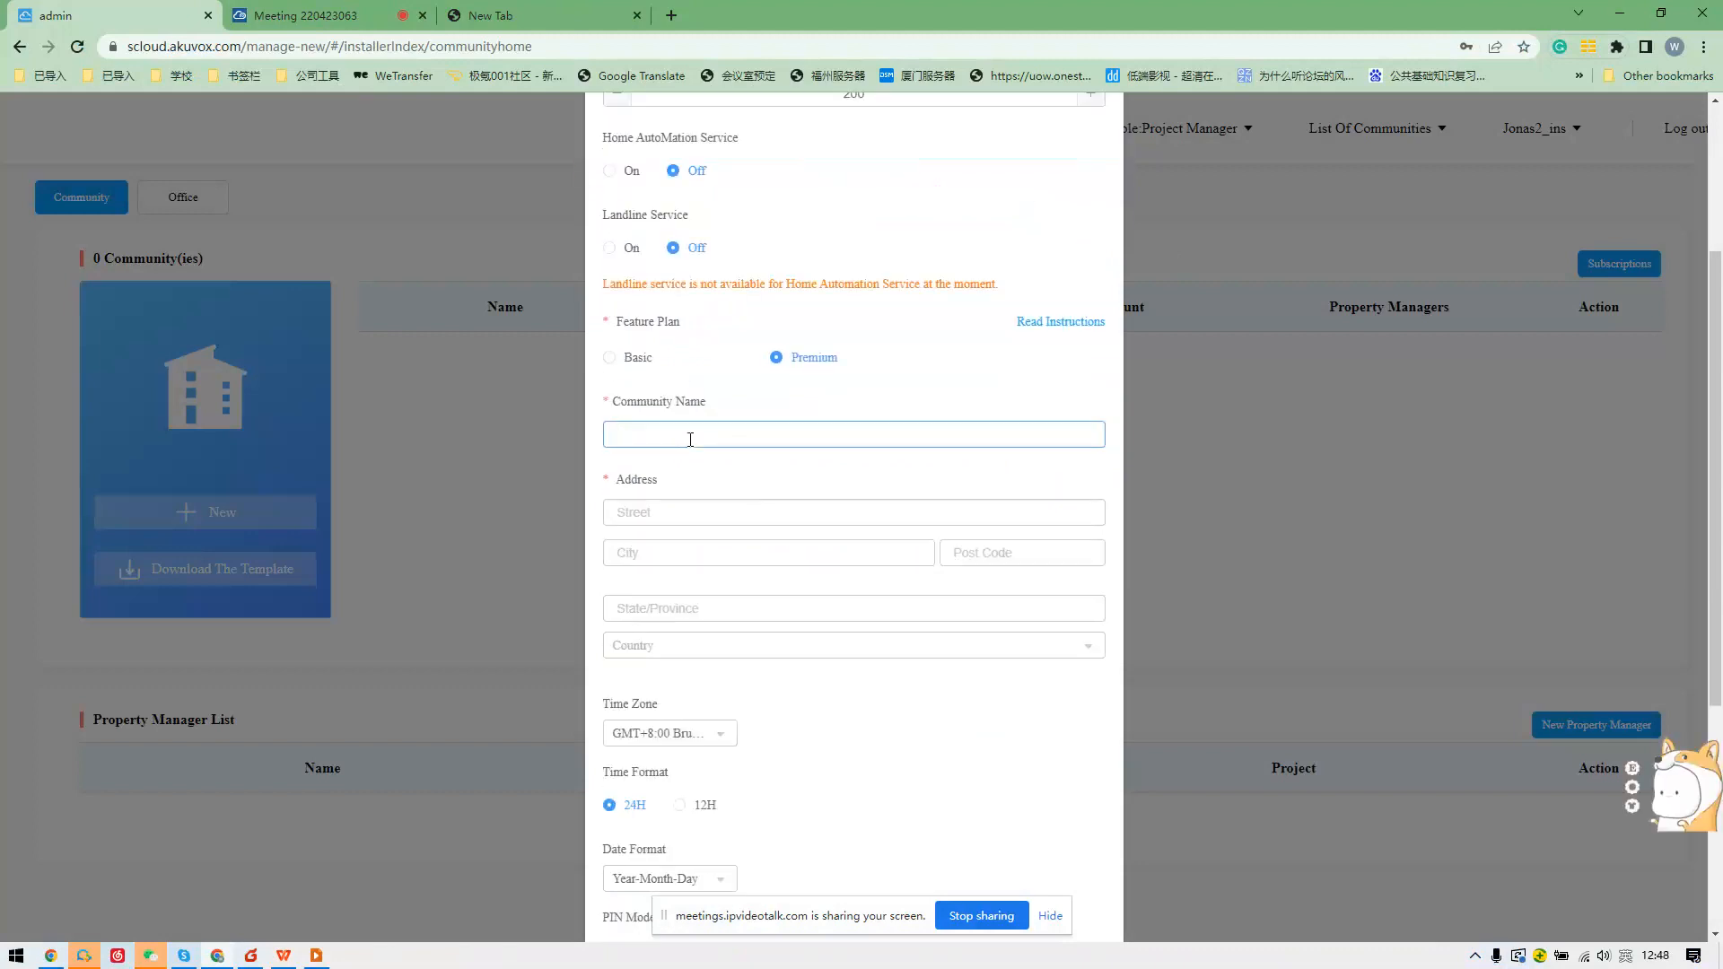
type("Comunity name 123")
left_click(676, 516)
type("sdfjisfoj")
key("Tab")
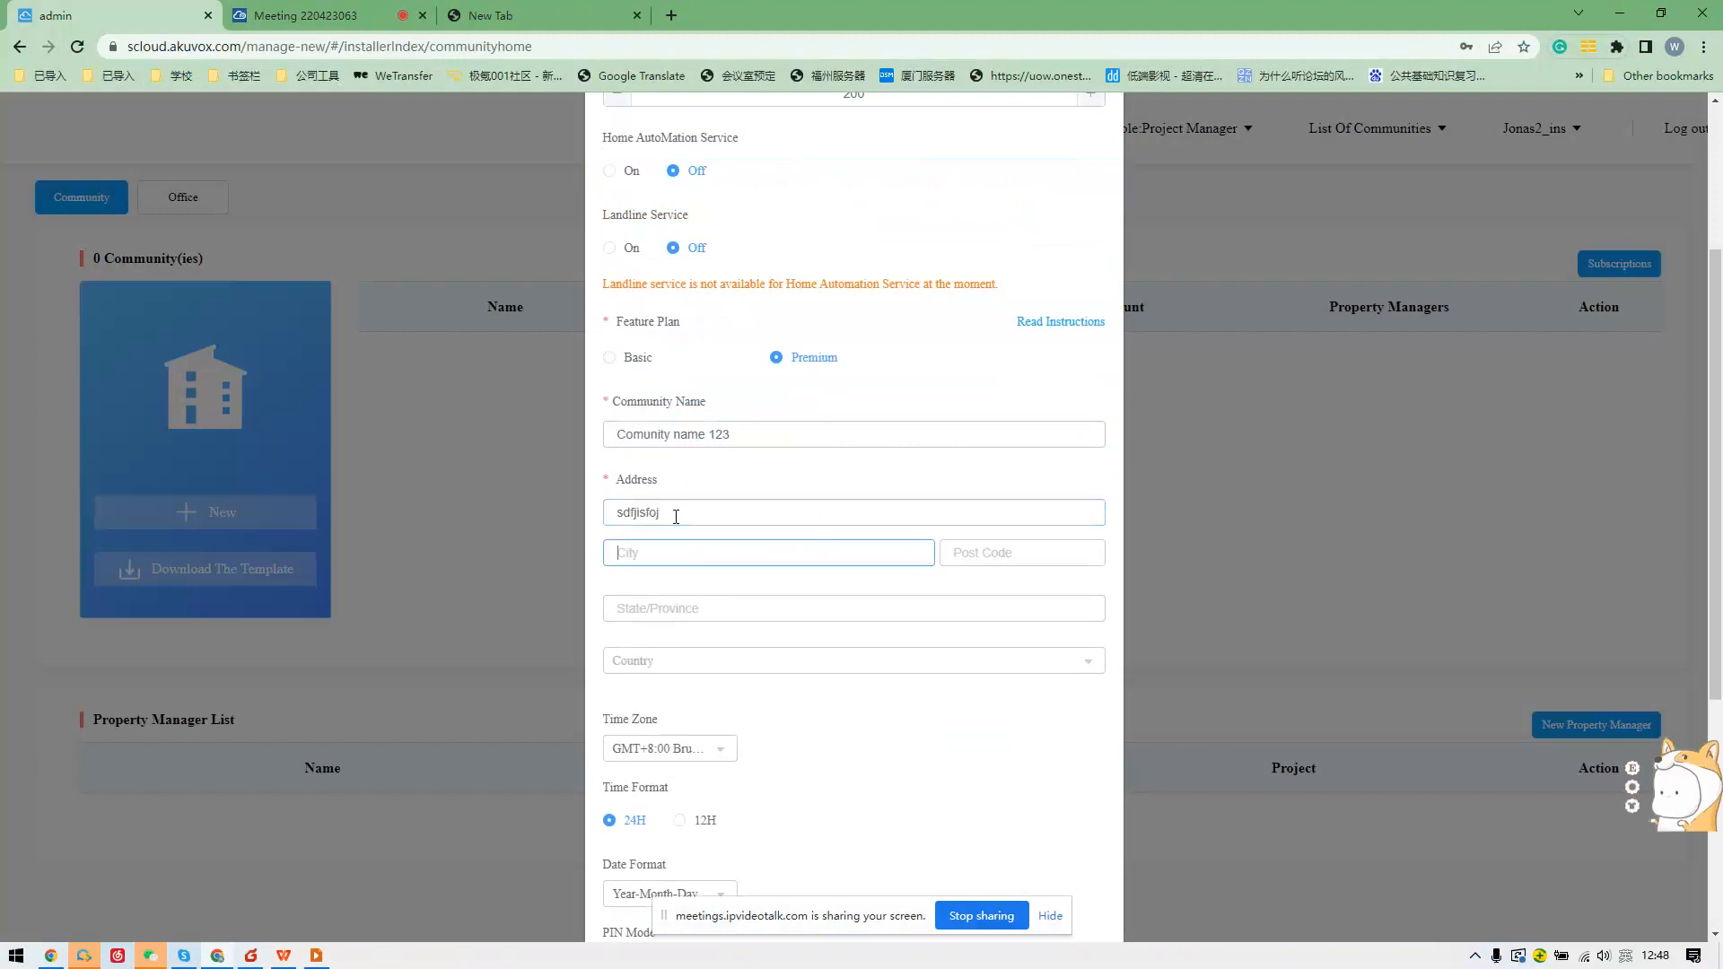
type("ohfowe")
key("Tab")
type("213")
left_click(848, 609)
type("adfawf")
Set the community's country to 中国.
left_click(783, 646)
scroll(762, 701, "down", 4)
scroll(720, 572, "down", 12)
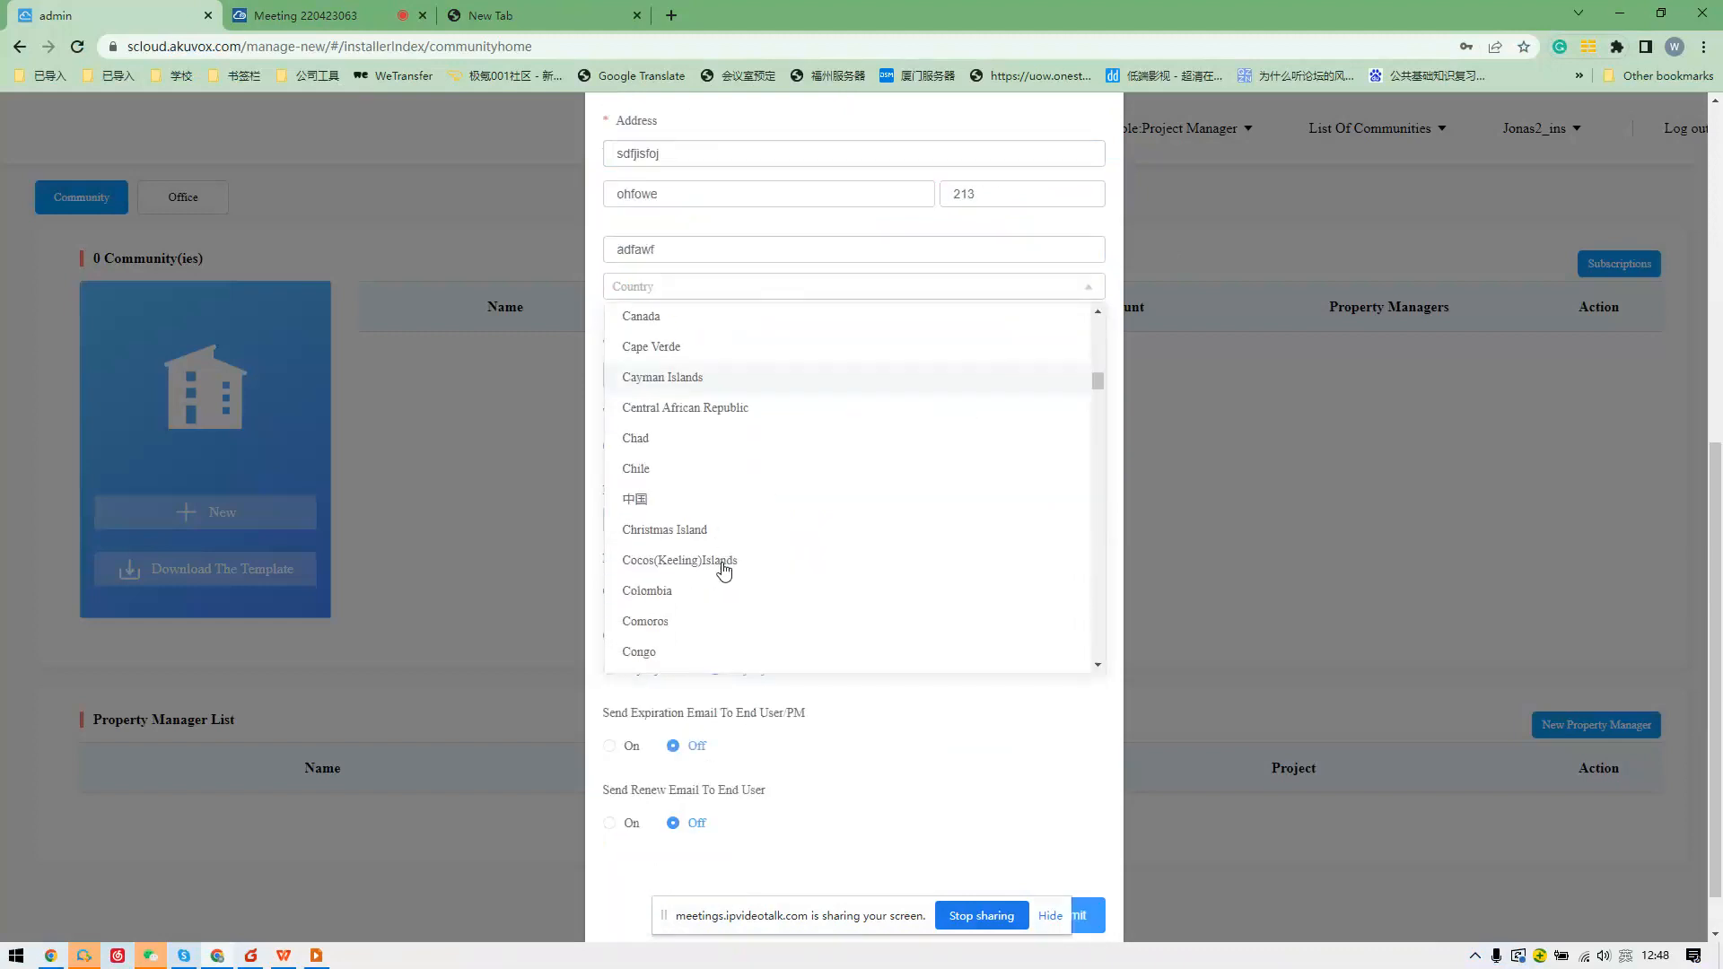
left_click(721, 512)
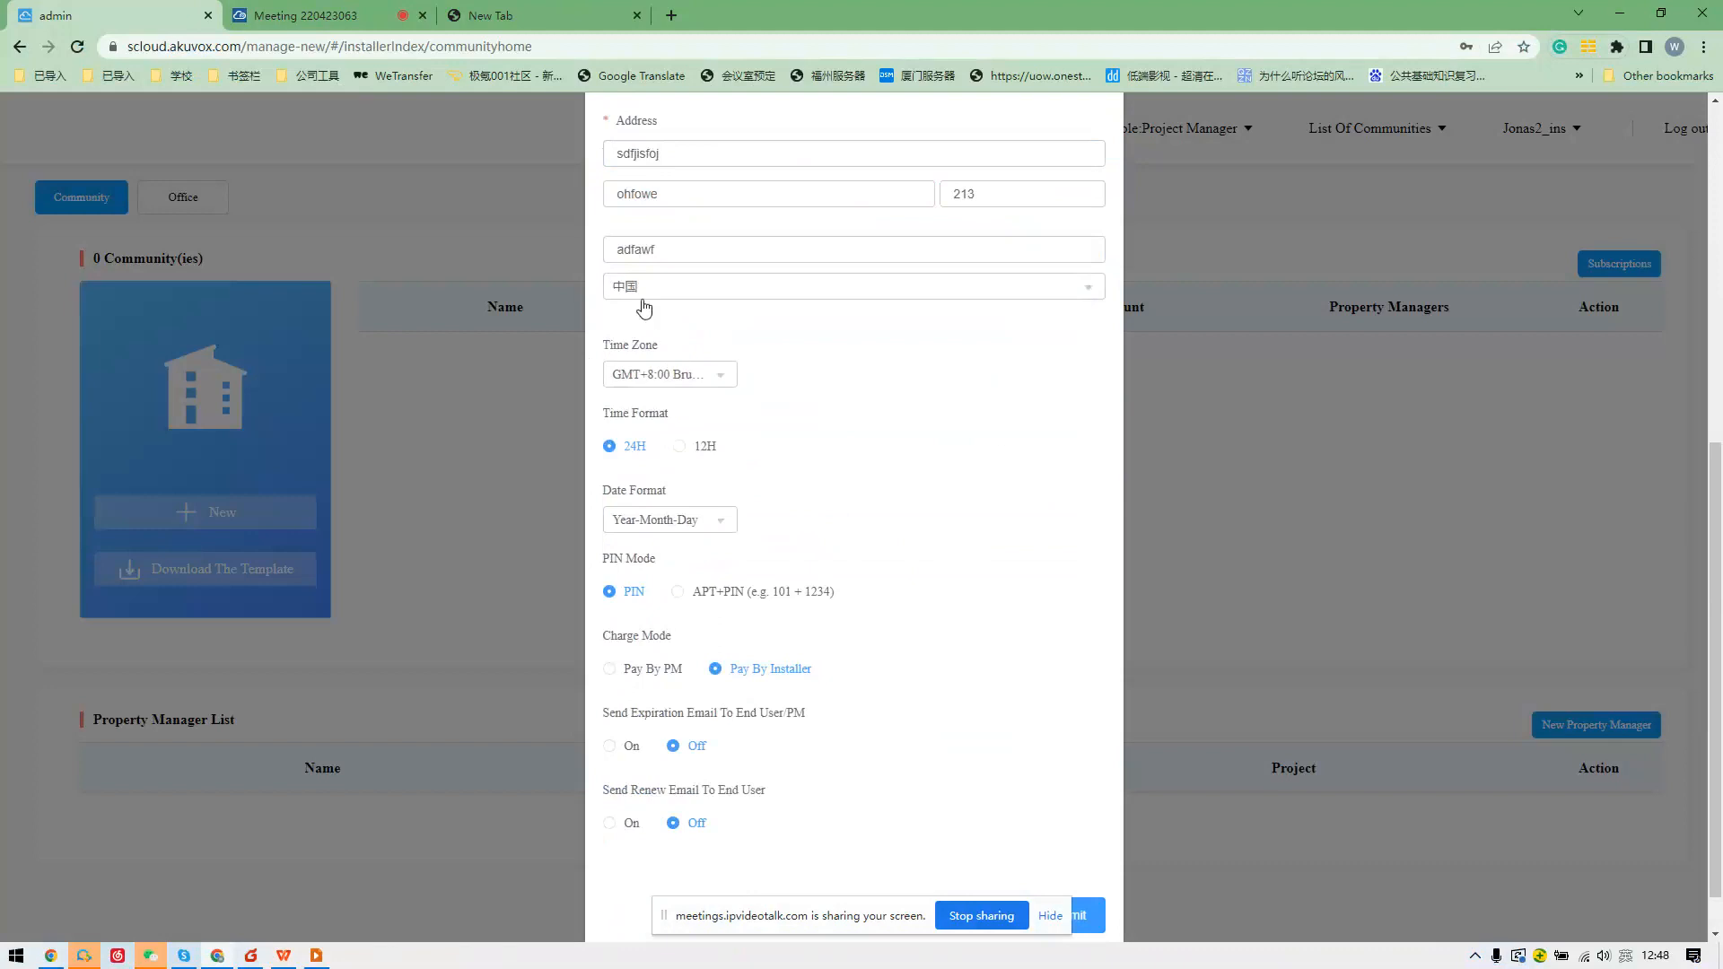
Set the community's time zone to GMT+8:00 Chongqing.
left_click(705, 375)
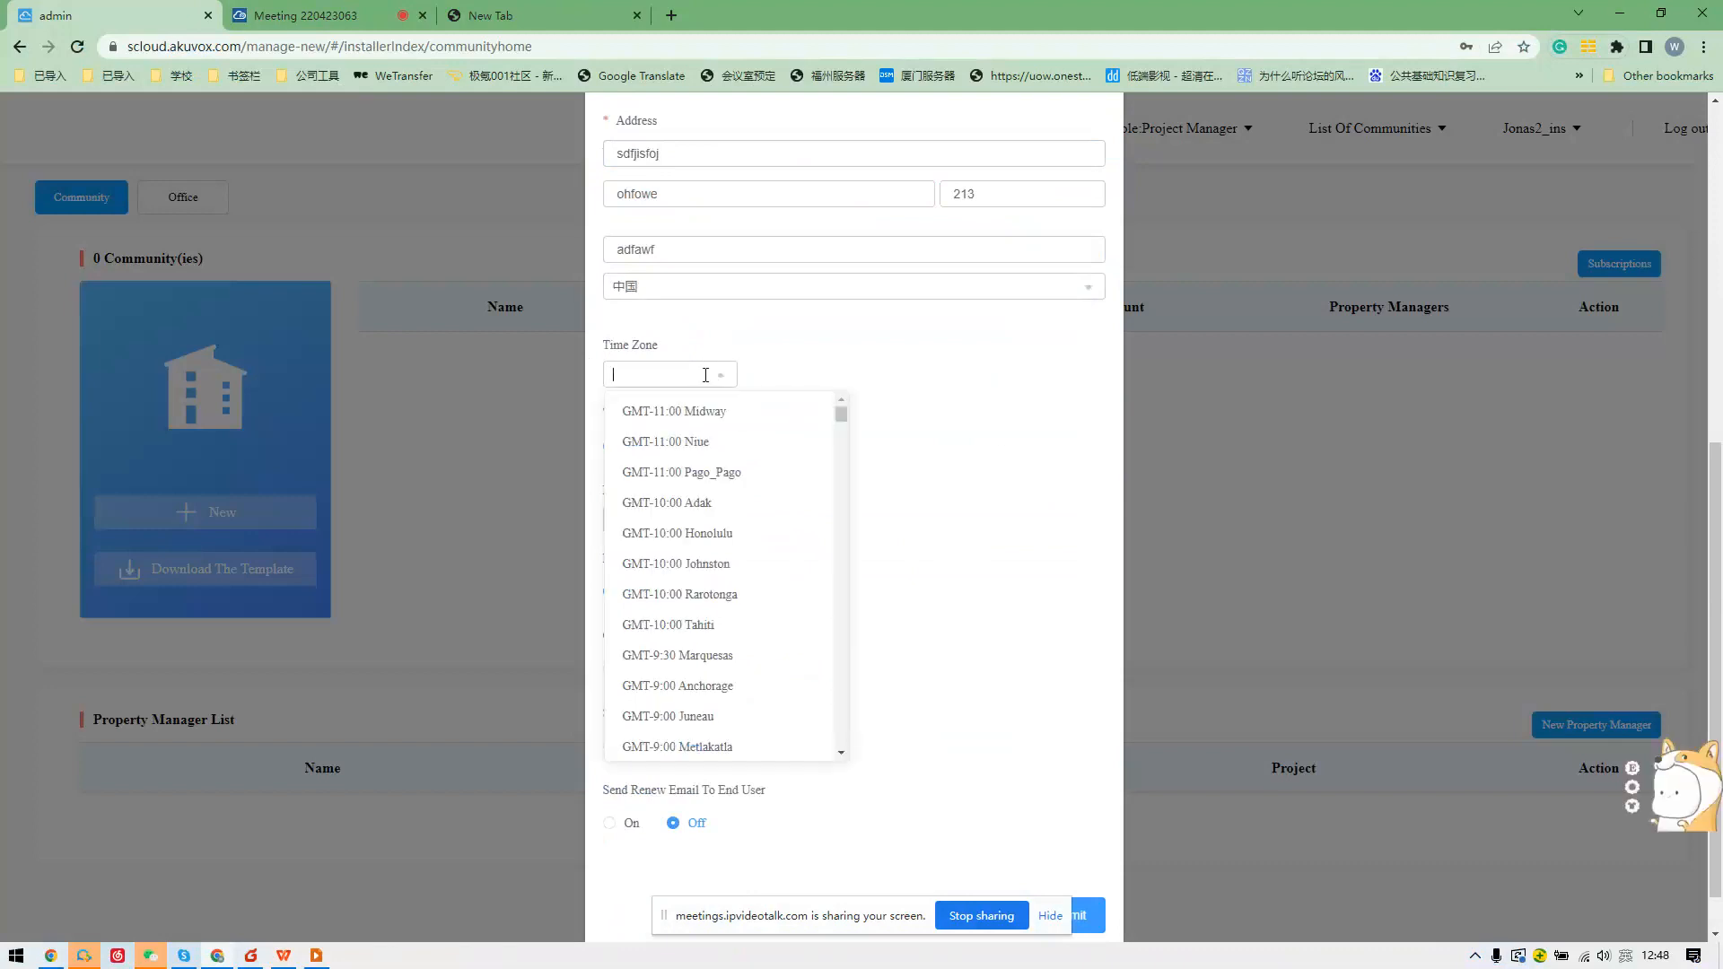
scroll(705, 561, "down", 8)
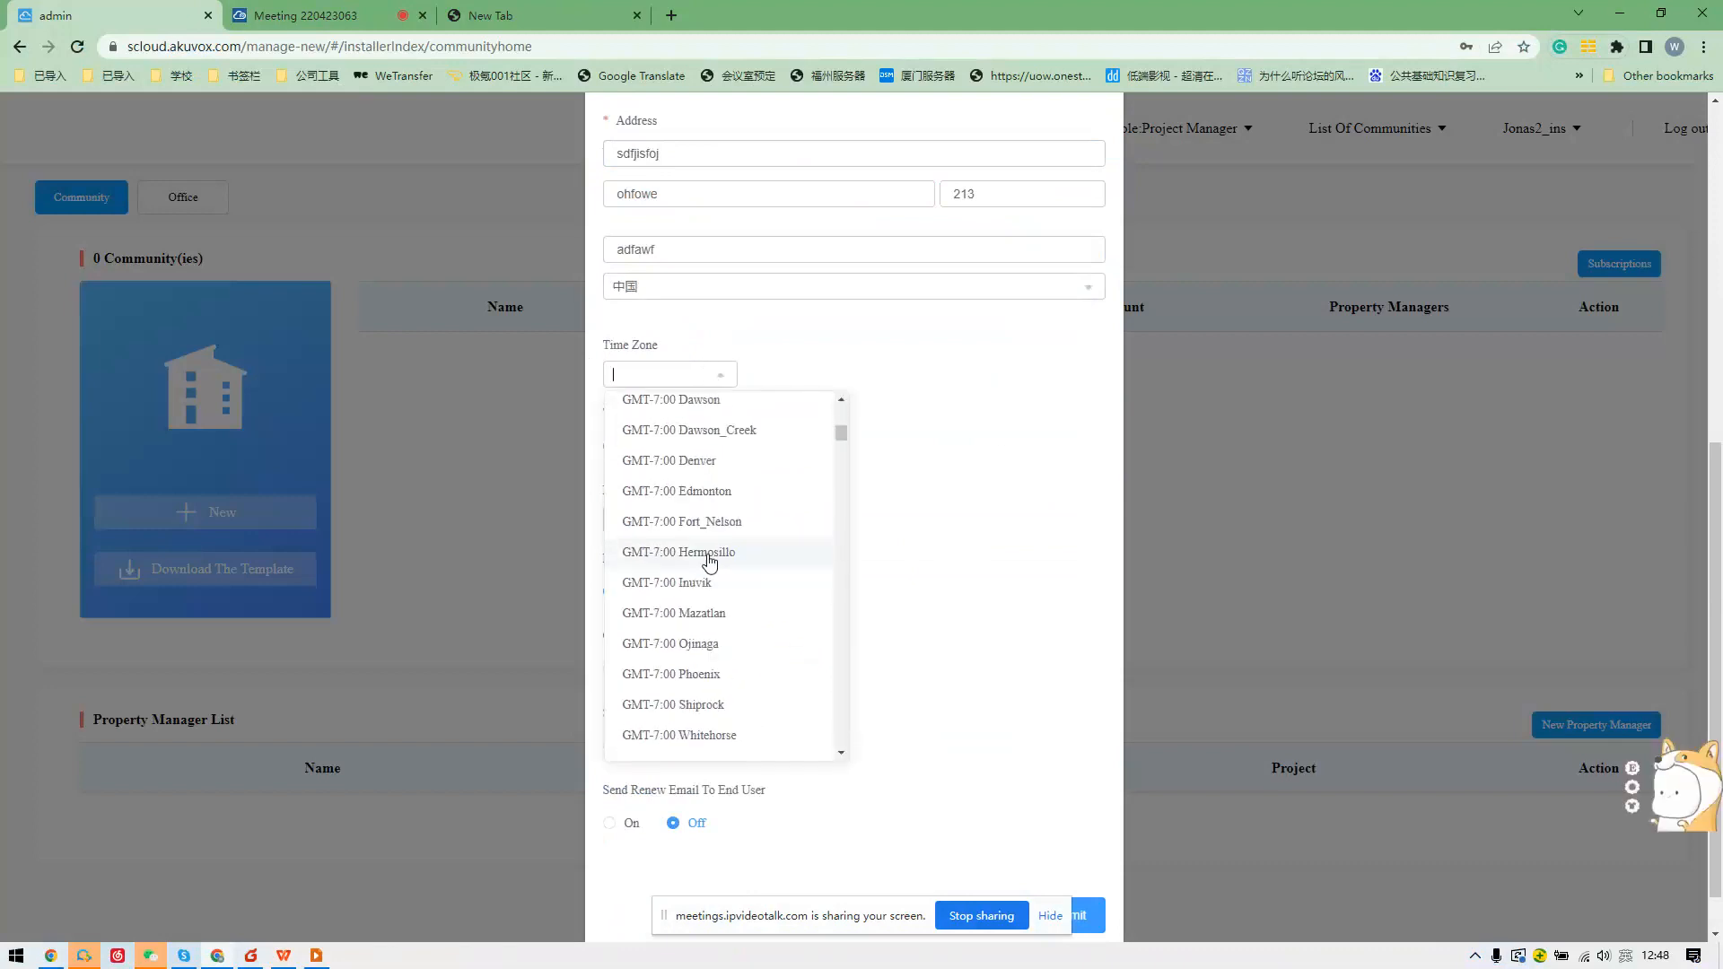
left_click_drag(841, 454, 842, 684)
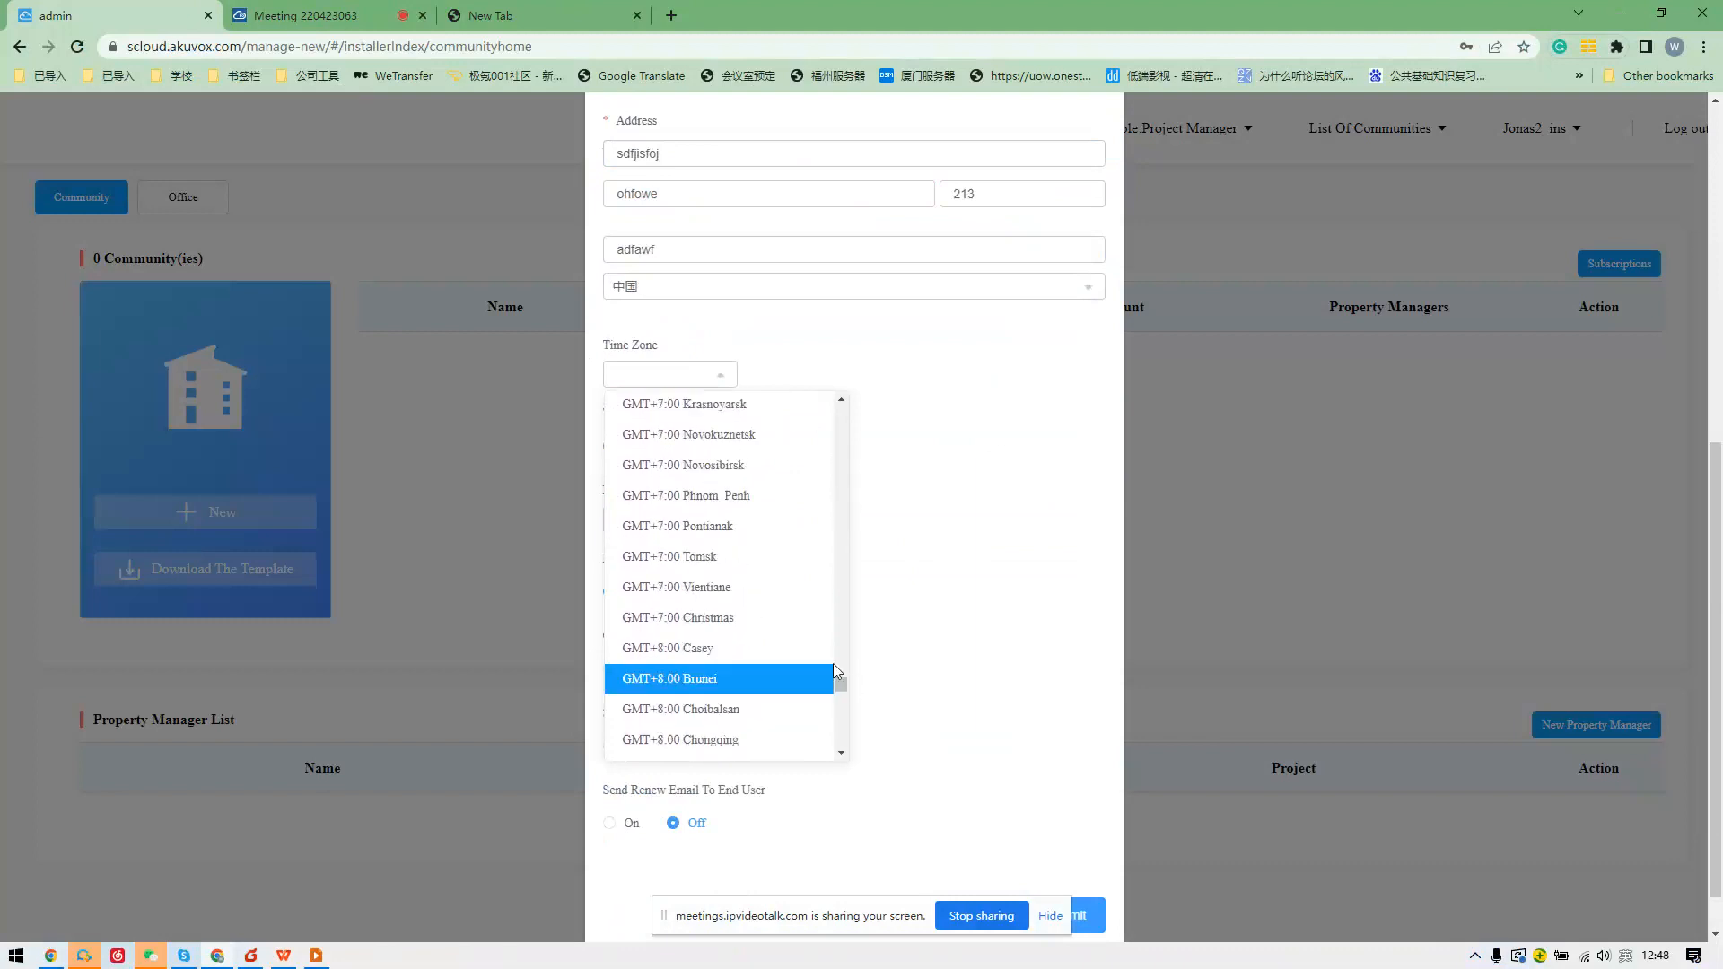
scroll(833, 669, "down", 3)
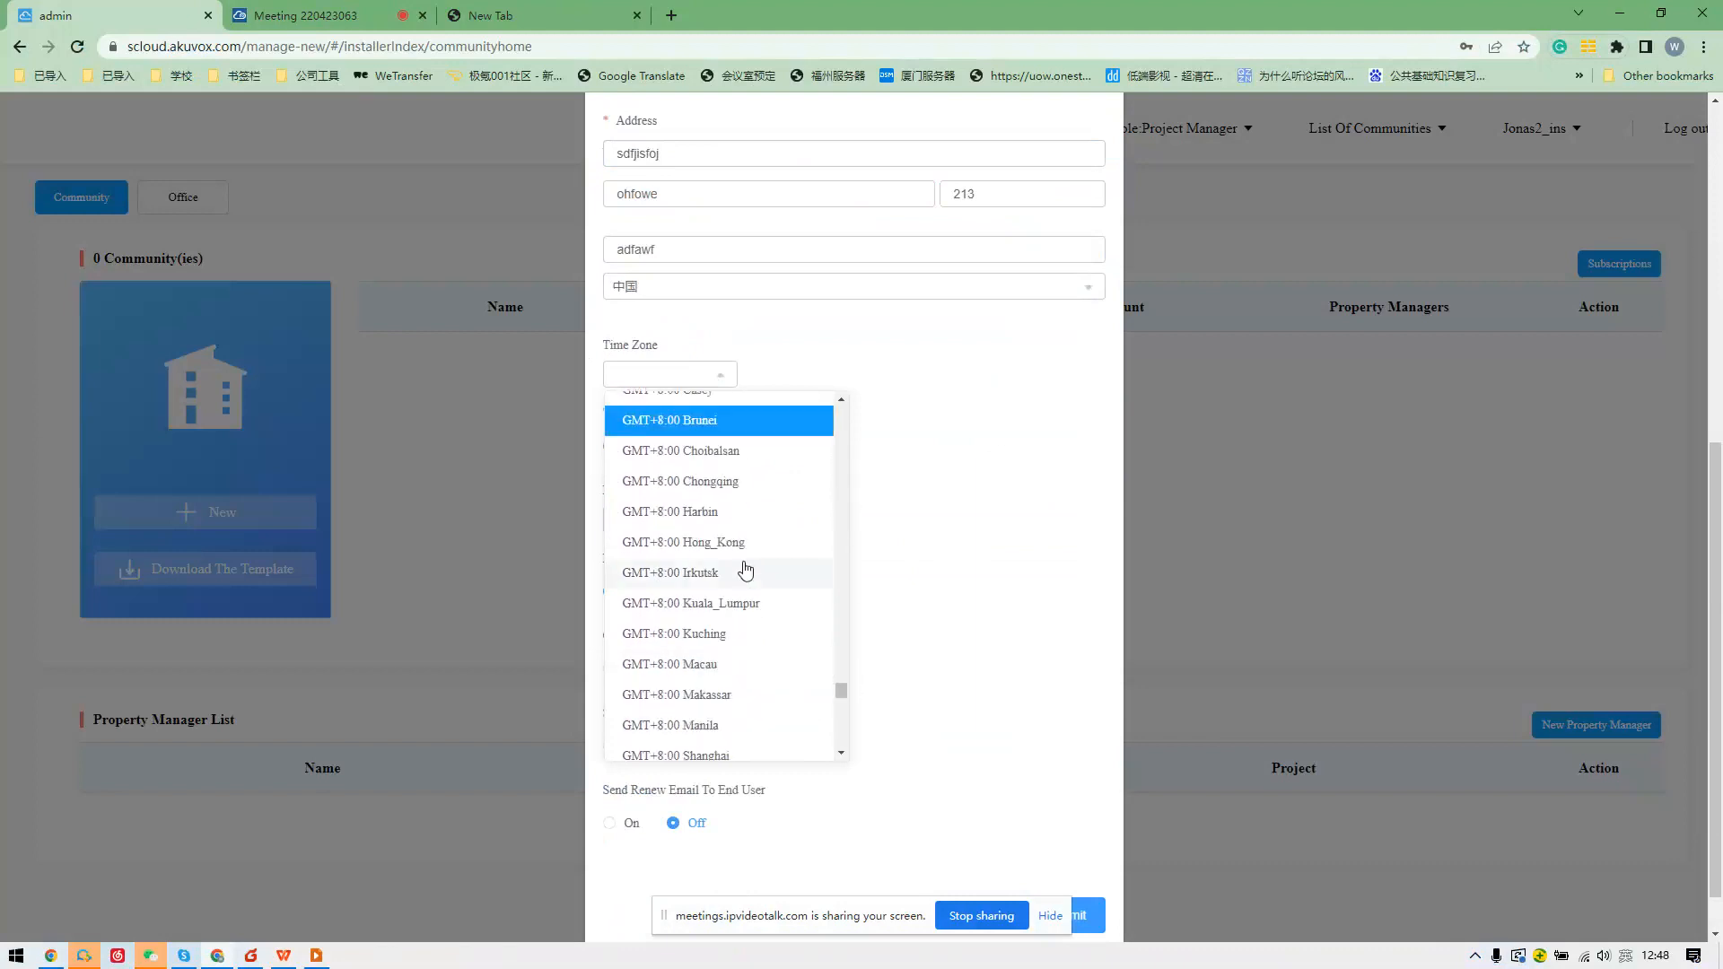
left_click(744, 479)
Keep Year-Month-Day date format and PIN as the PIN mode, then submit the community.
scroll(800, 492, "down", 1)
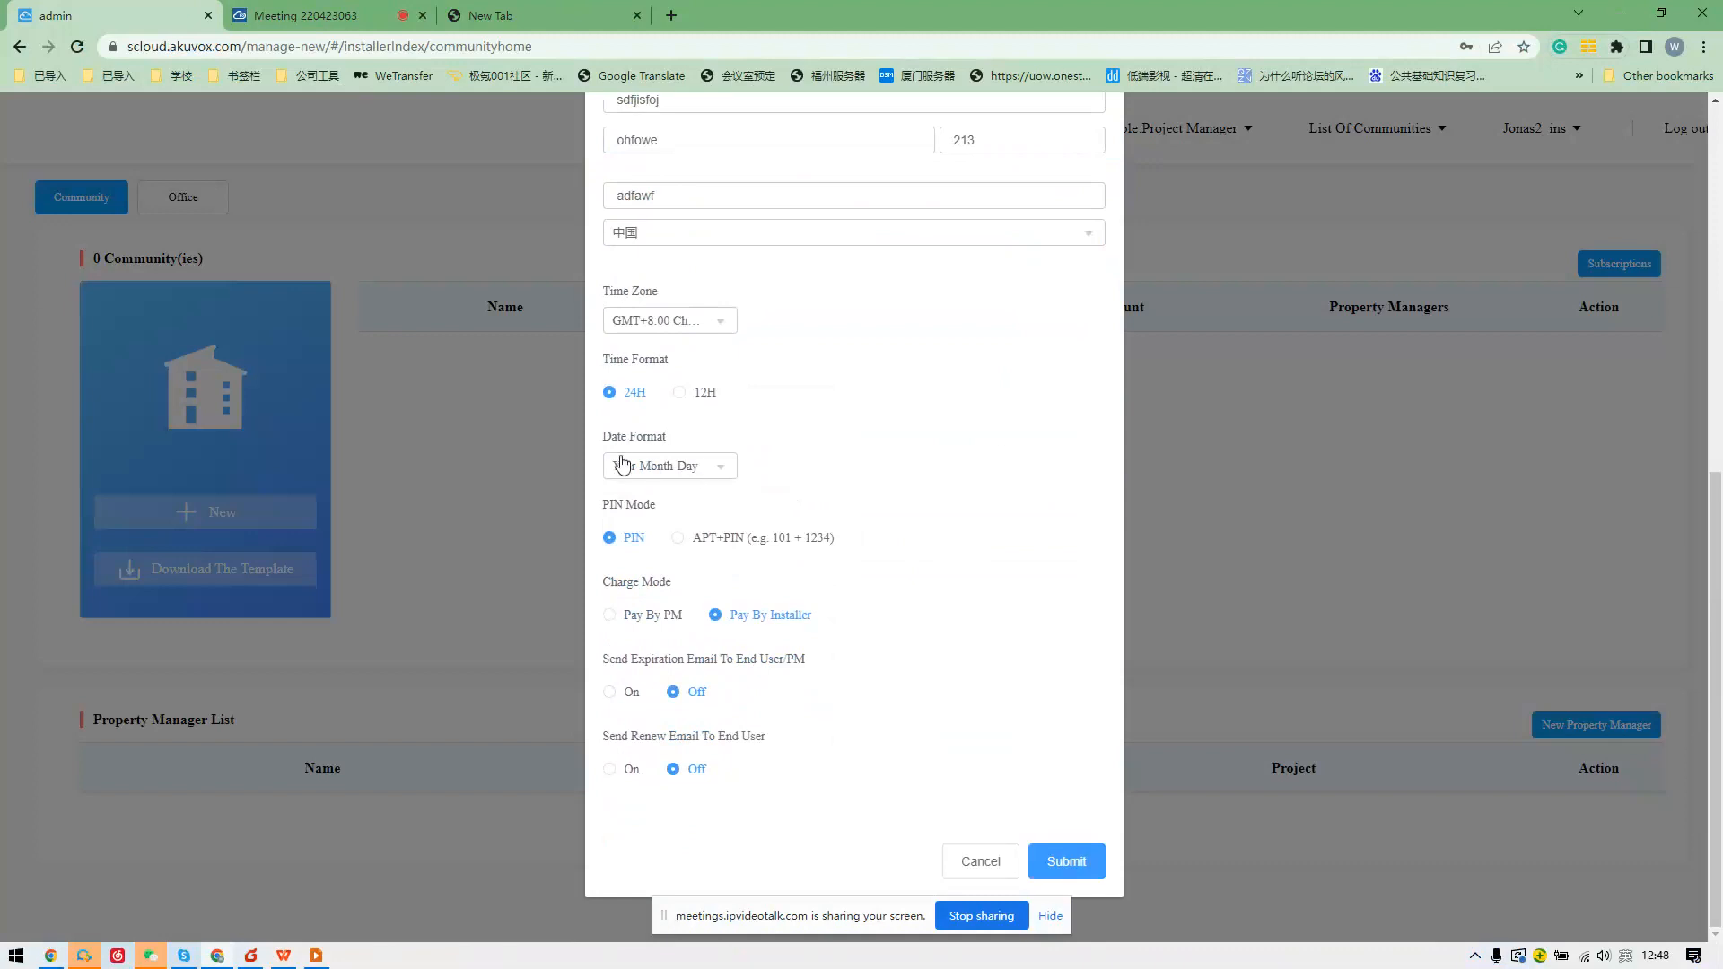
left_click(684, 471)
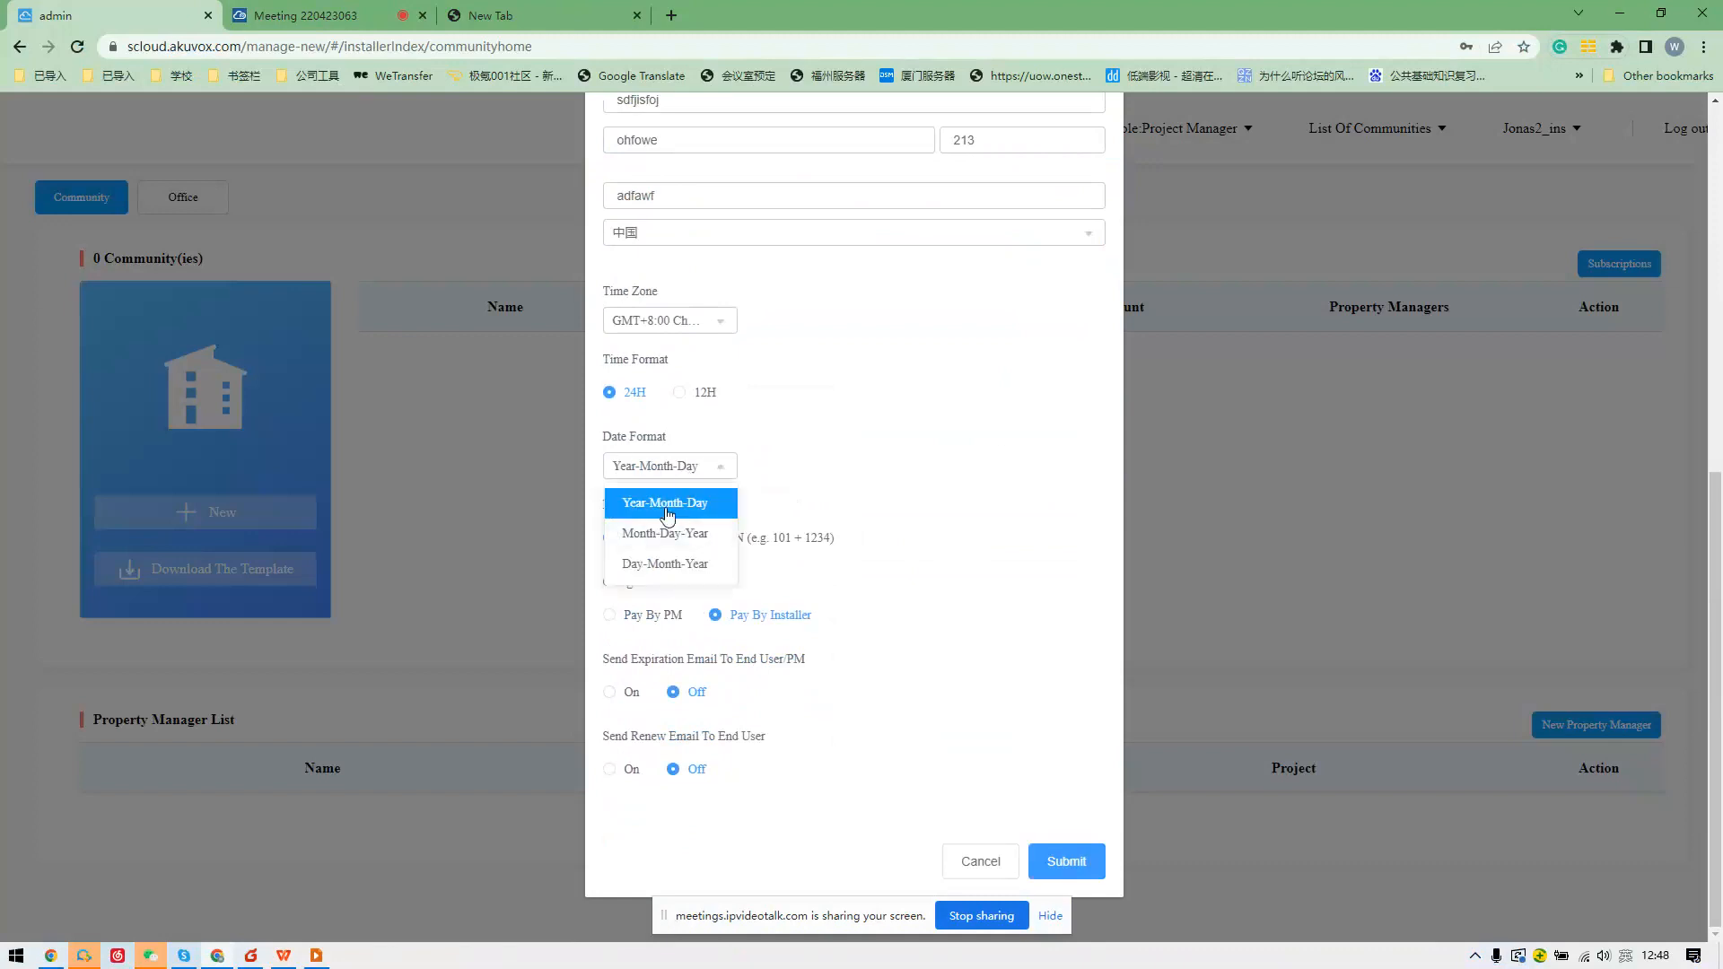
left_click(883, 455)
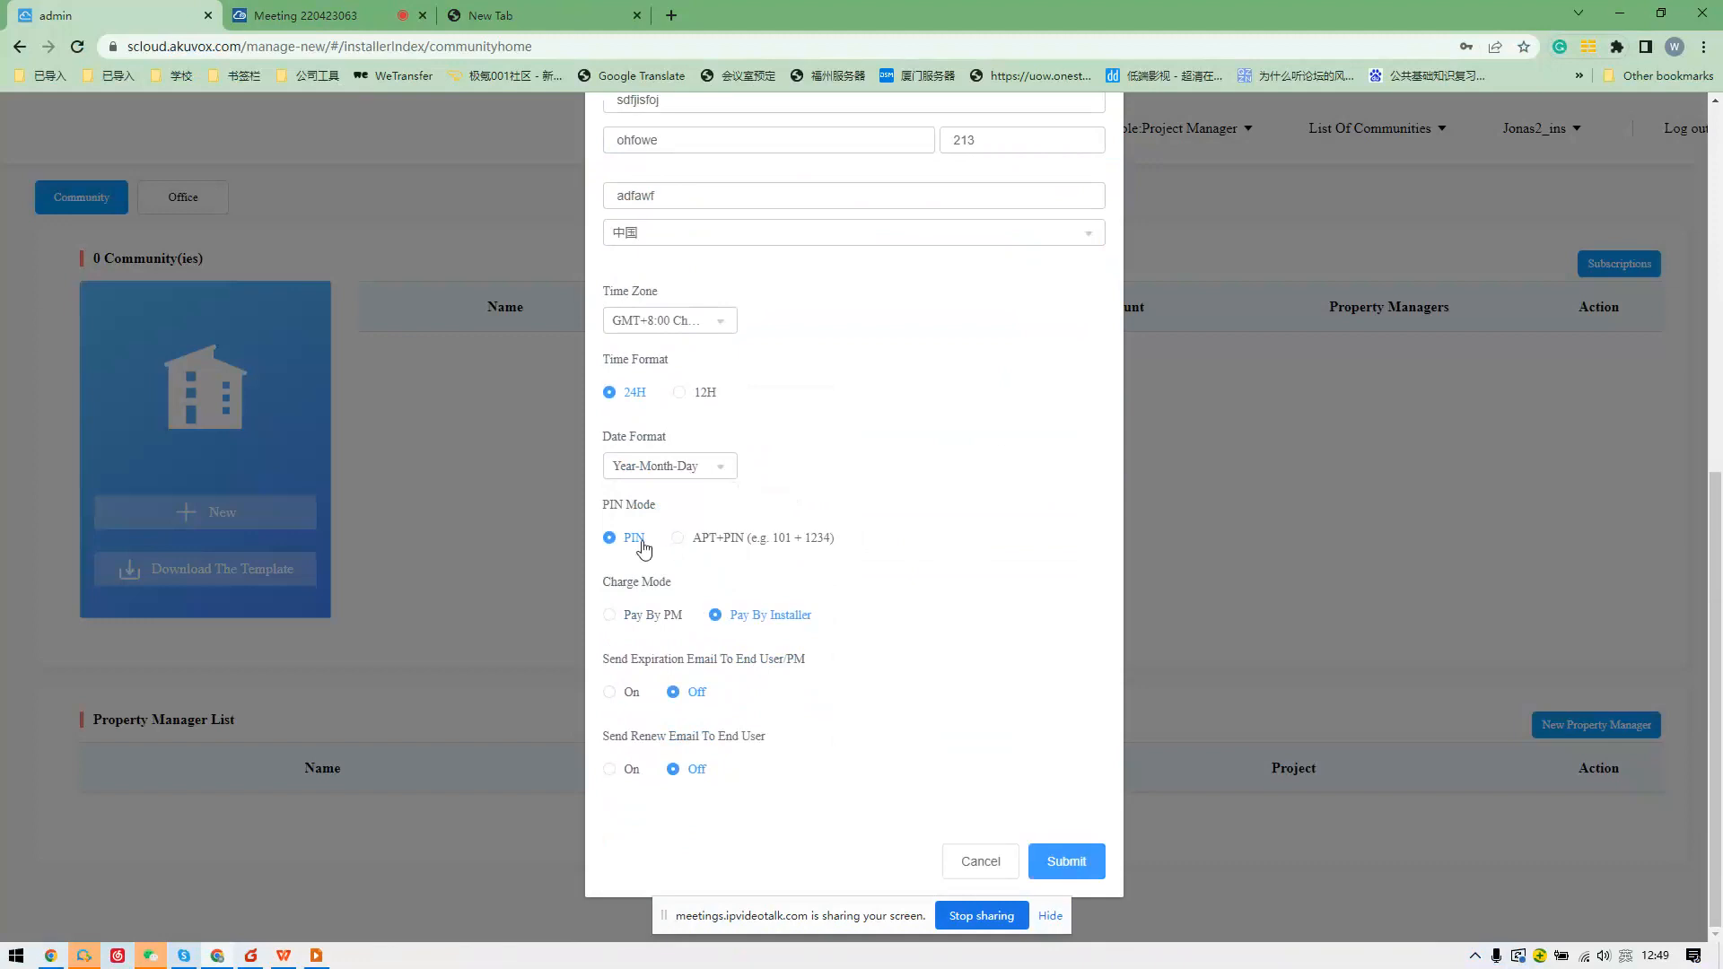
left_click(679, 539)
left_click(627, 544)
left_click(678, 539)
left_click(626, 541)
scroll(664, 626, "up", 3)
scroll(727, 772, "down", 3)
left_click(1074, 859)
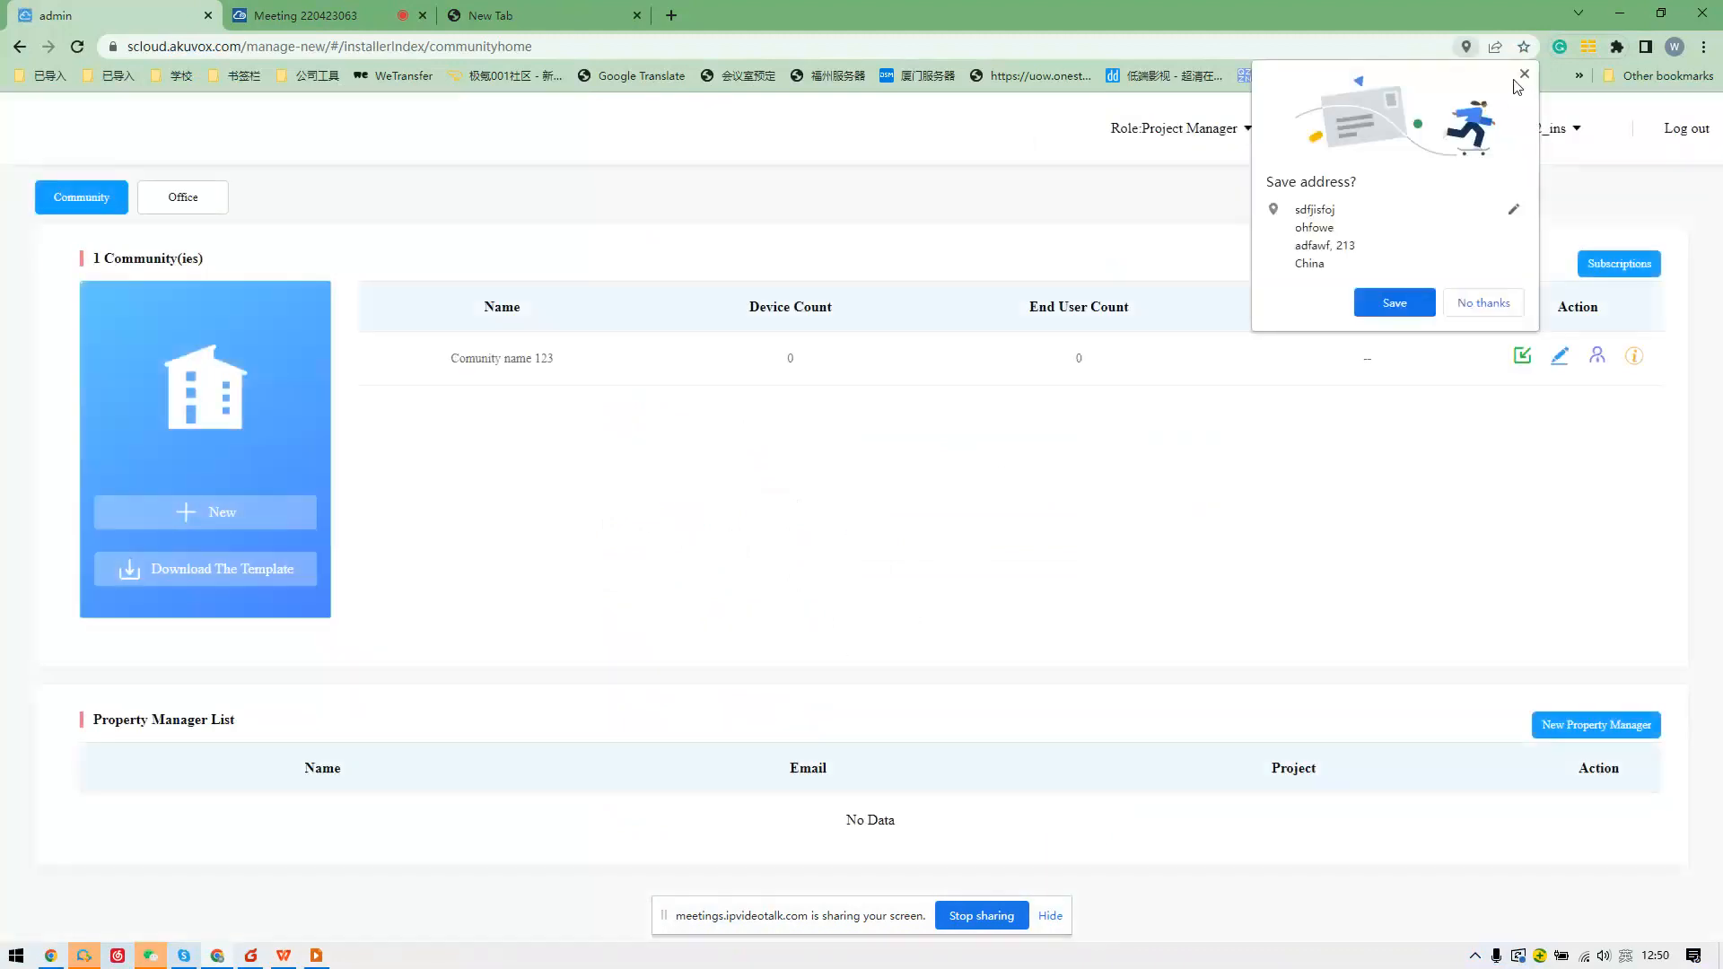
Edit Comunity name 123, switch its charge mode to Pay By PM, and save.
left_click(1524, 74)
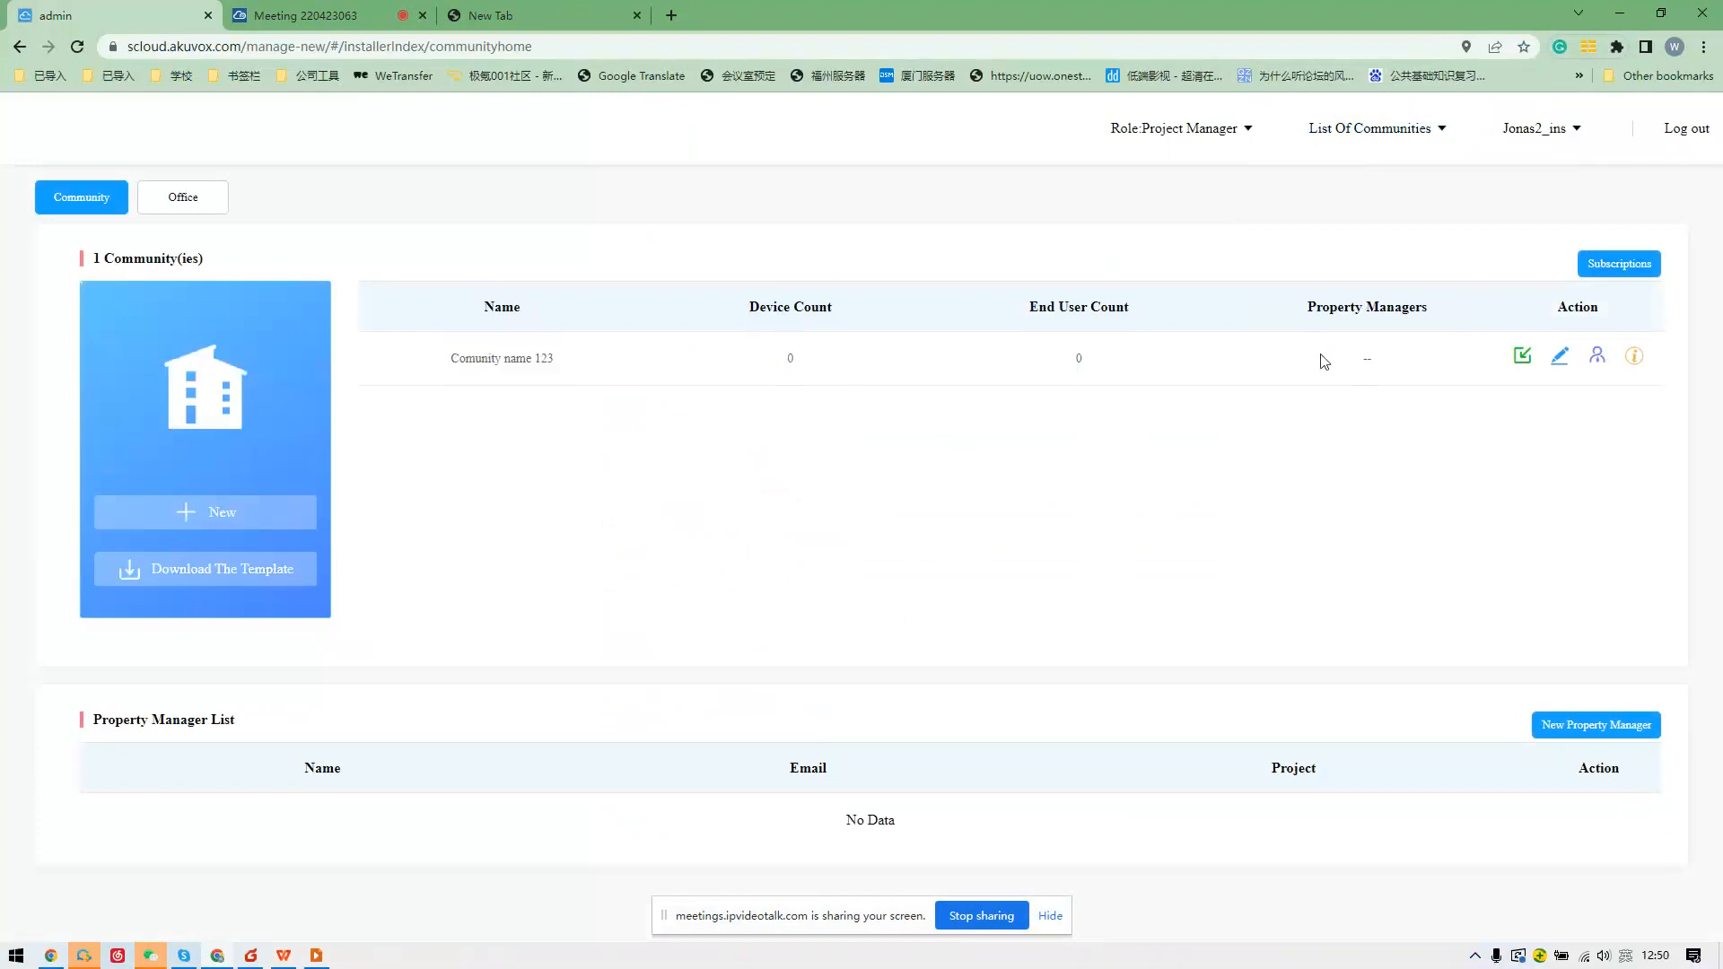
left_click(1557, 361)
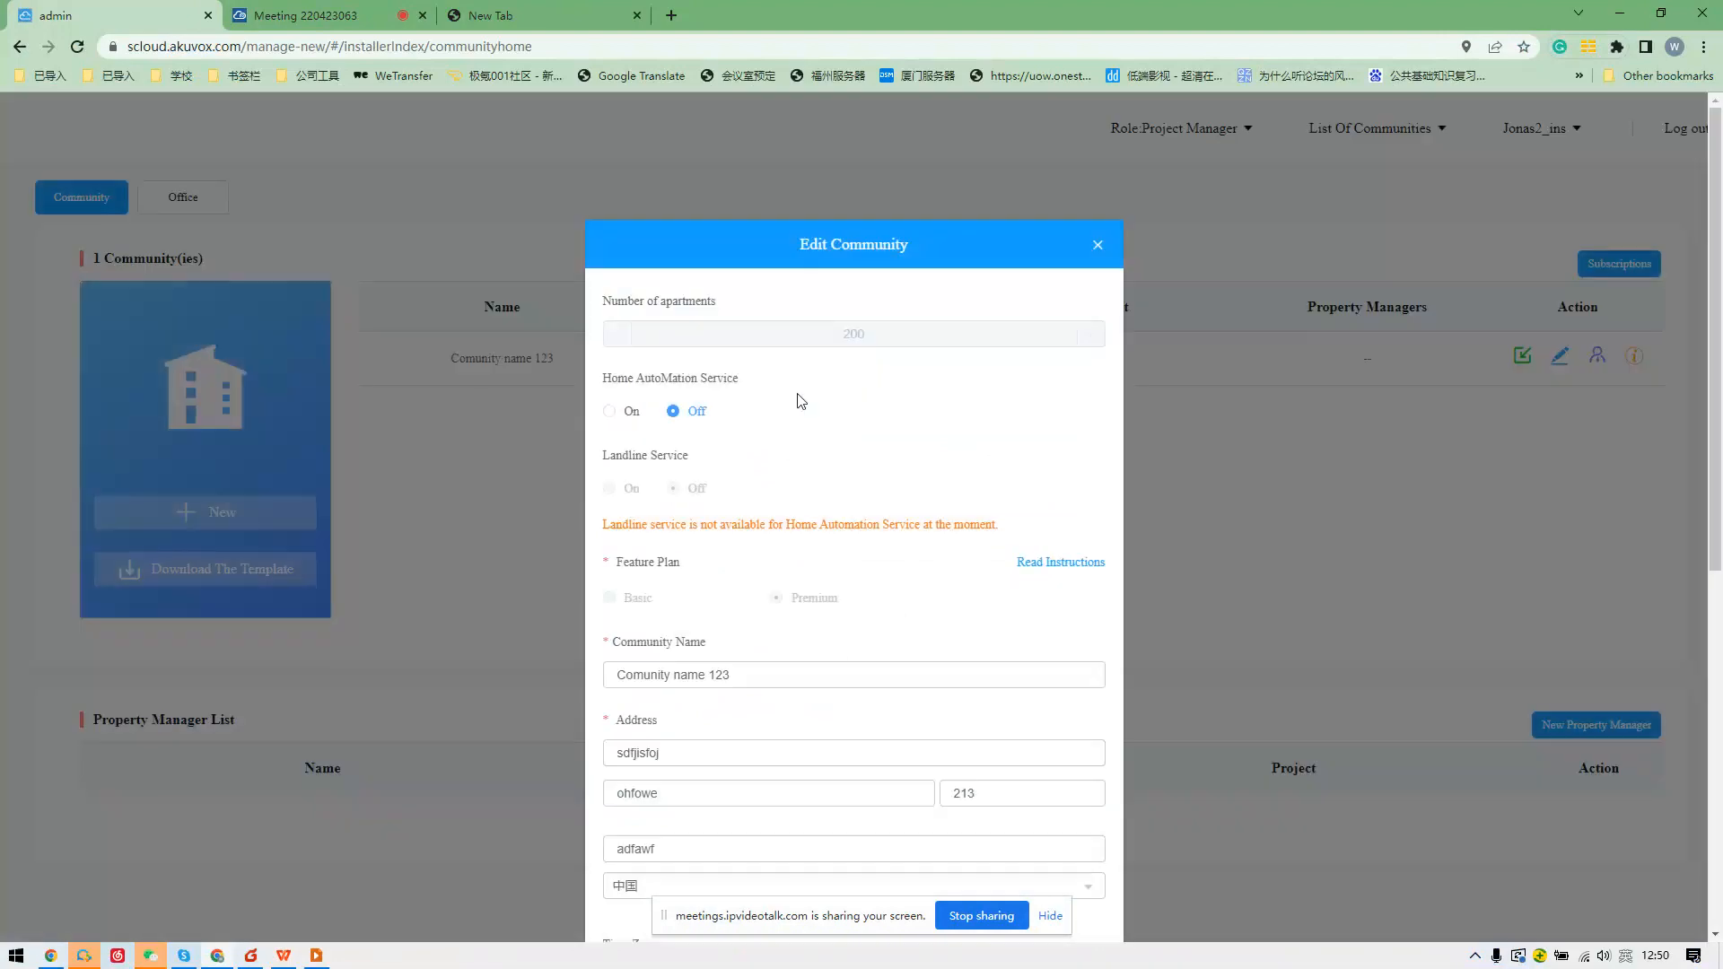
scroll(802, 401, "down", 7)
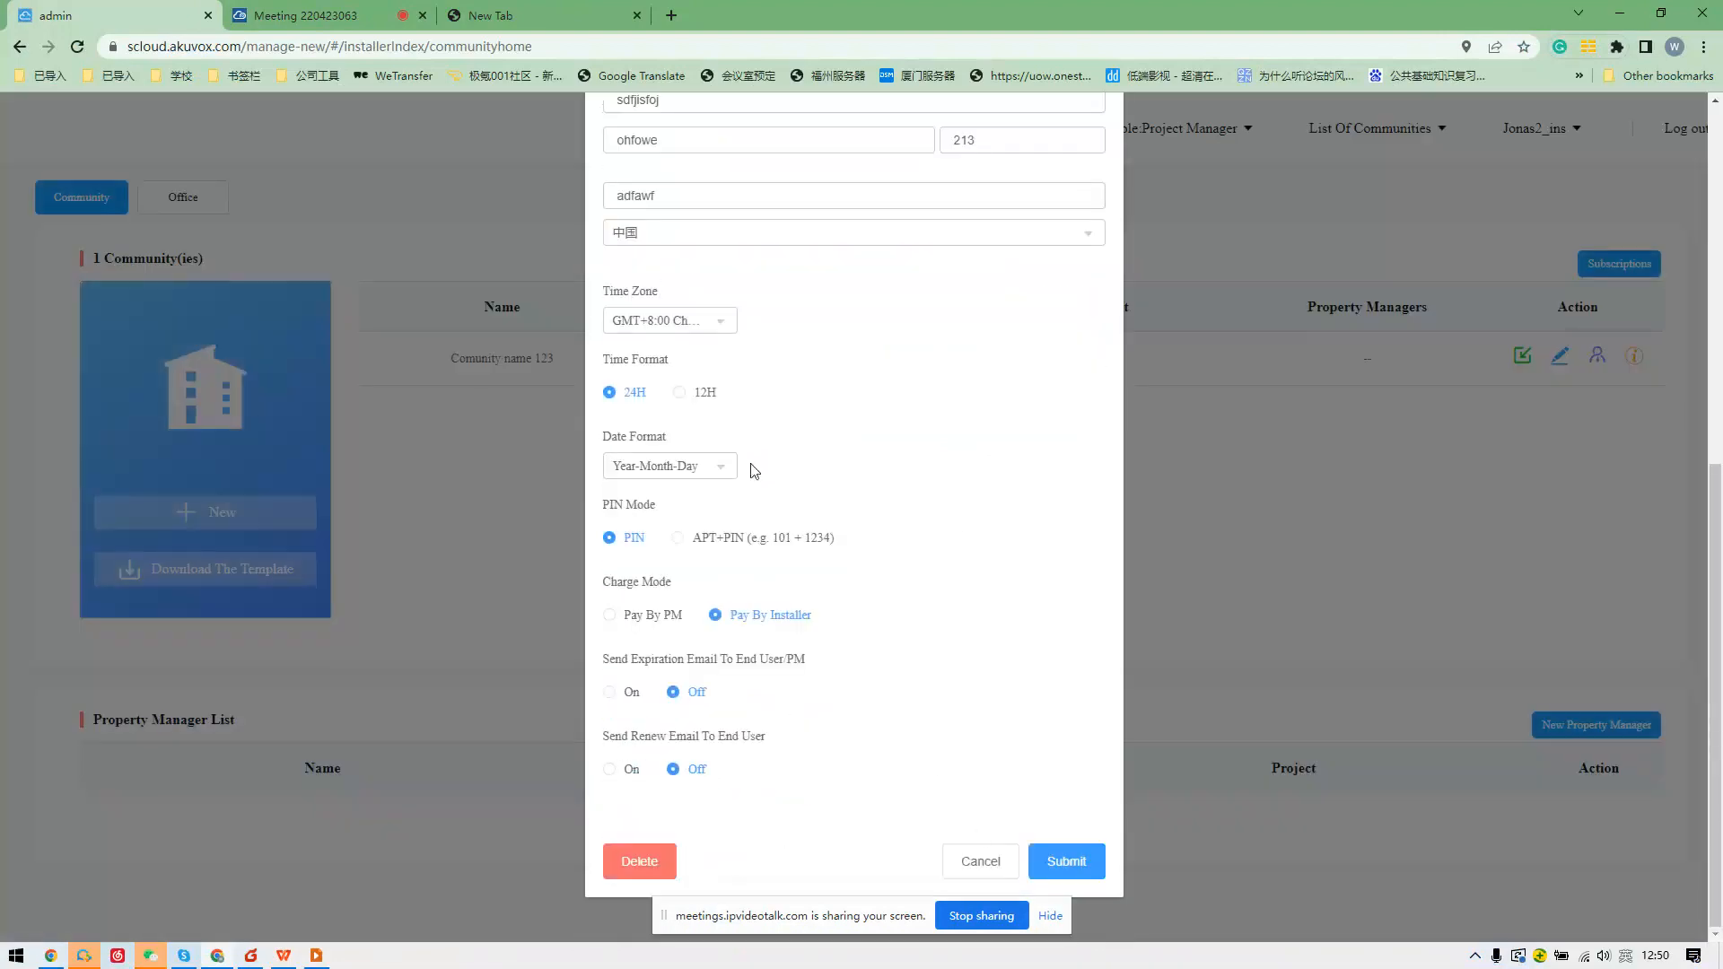
scroll(615, 626, "up", 2)
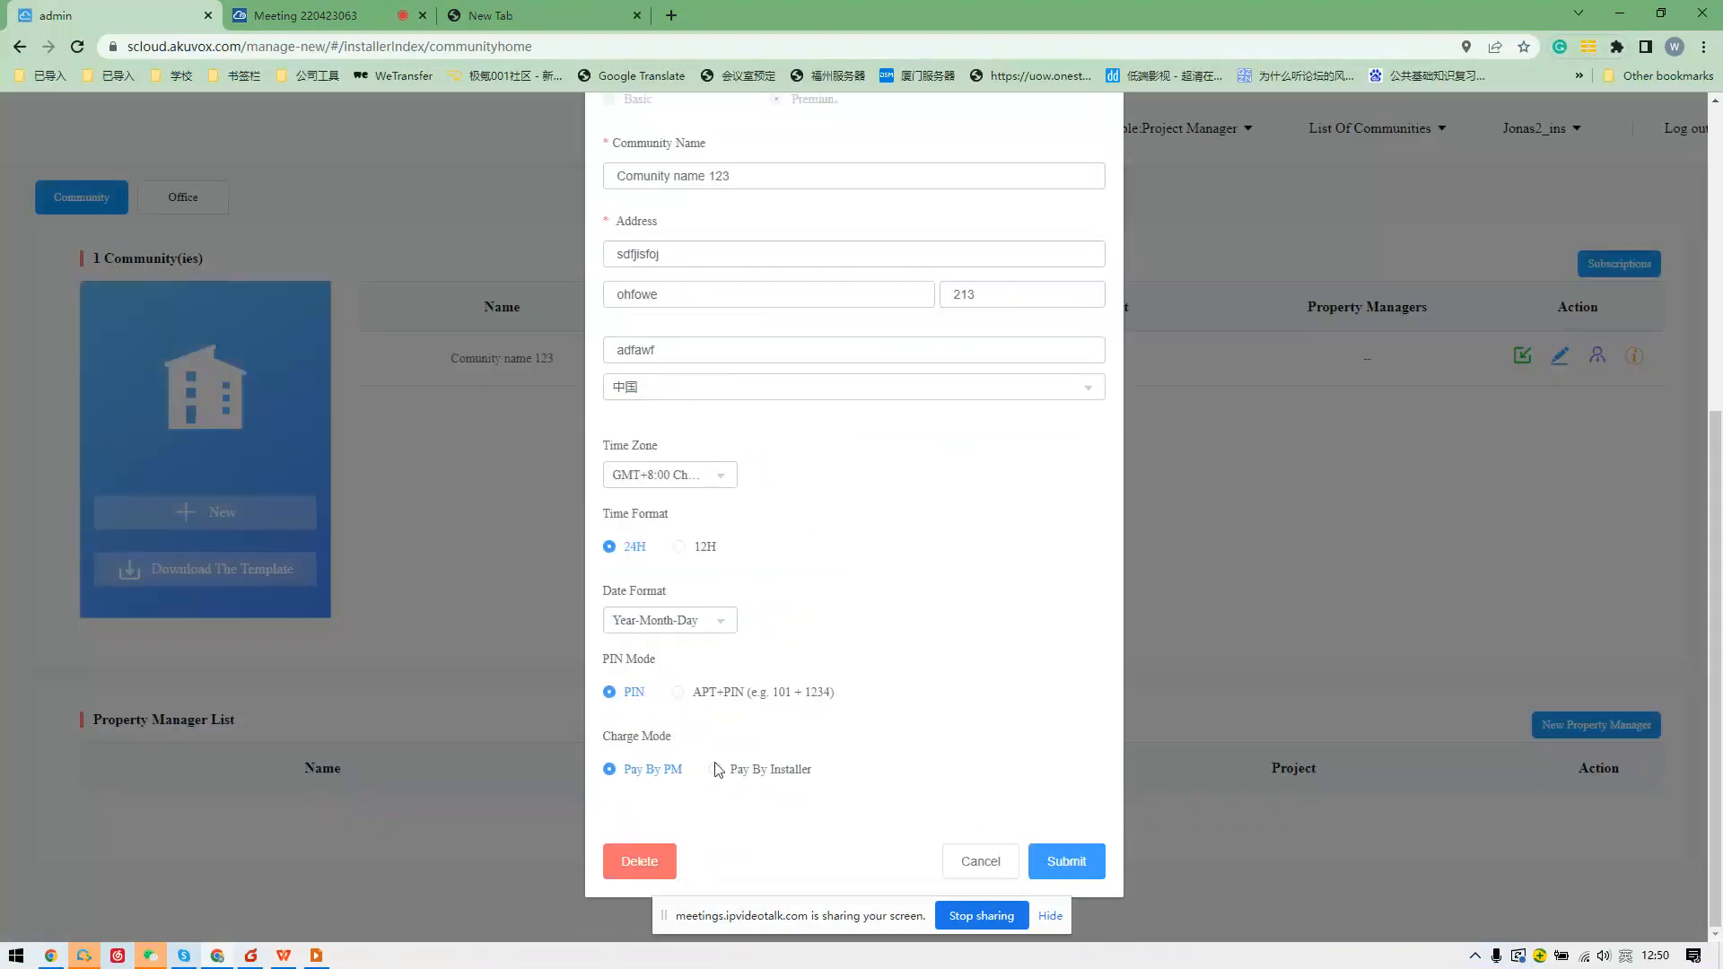
left_click(1077, 861)
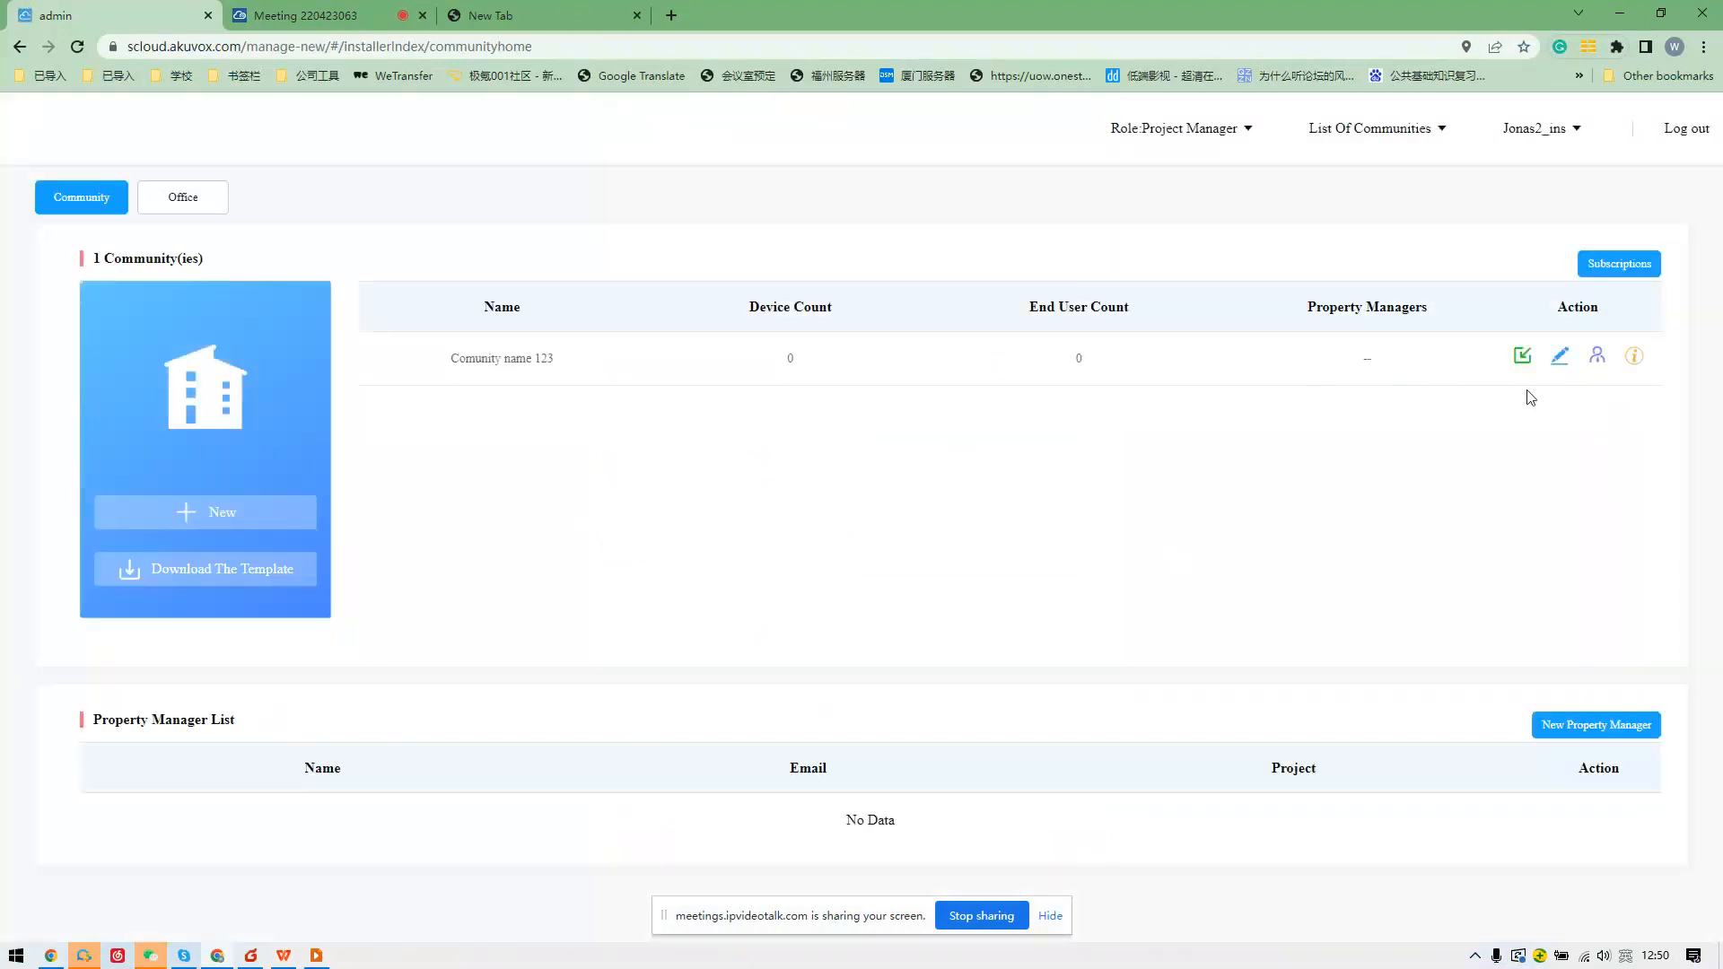
Open Comunity name 123's Resident and Device page and show the empty Public Area device list.
left_click(1632, 361)
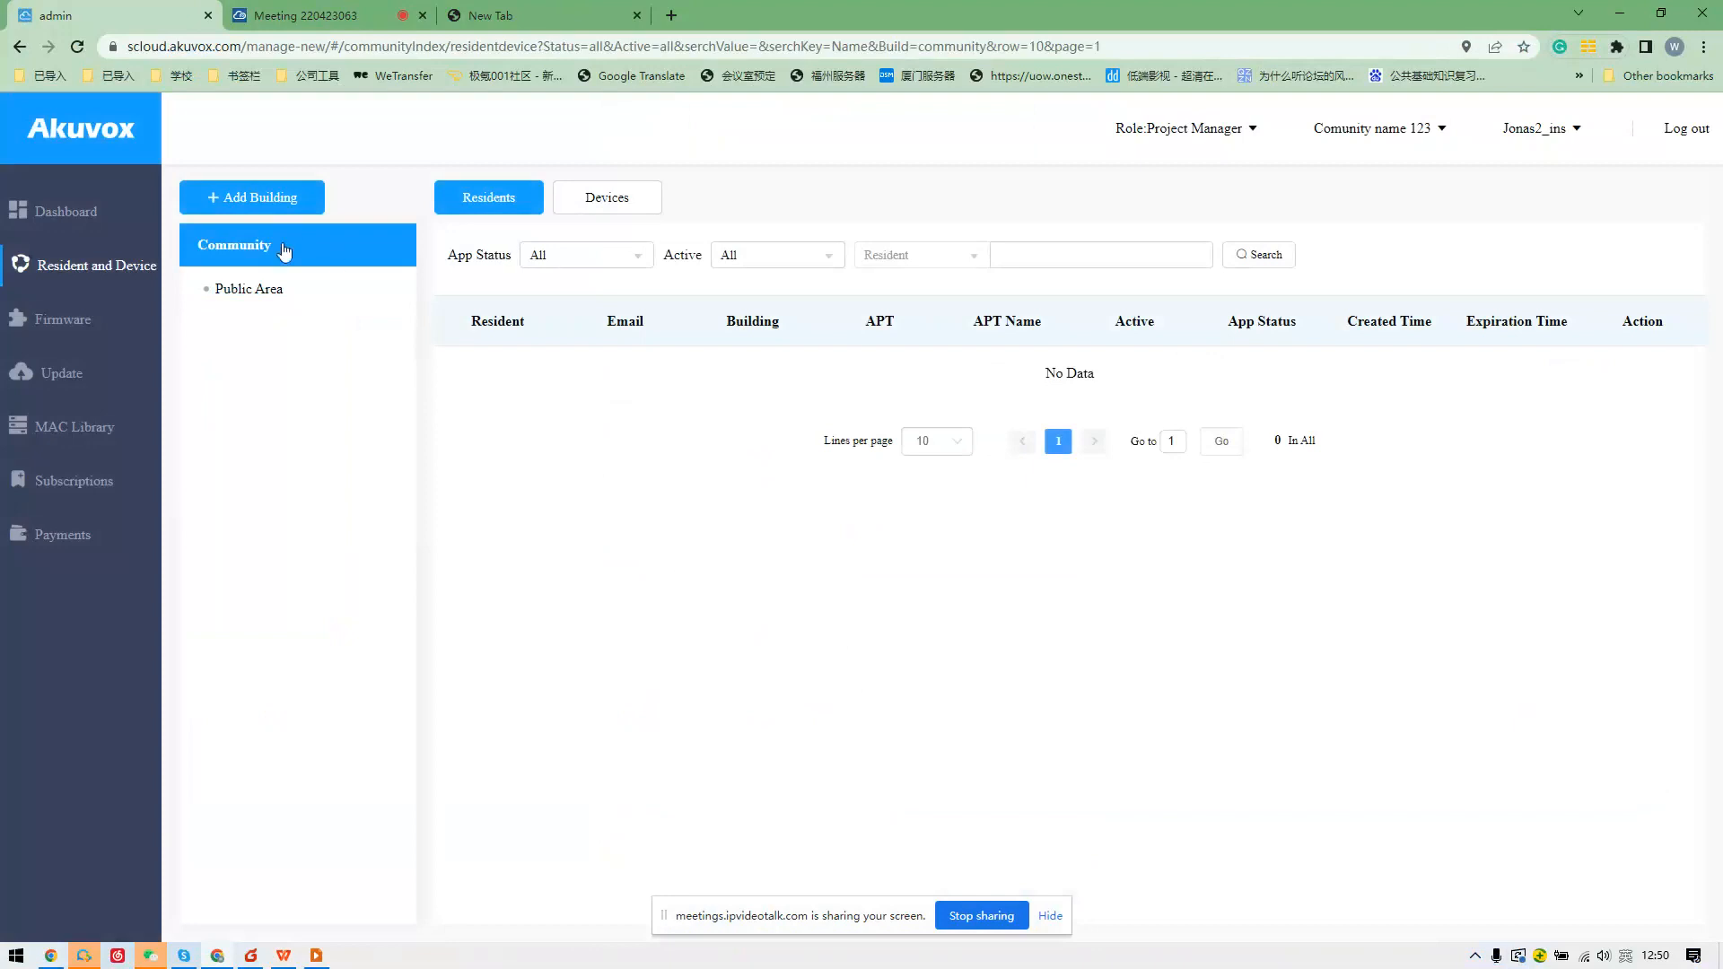
left_click(315, 303)
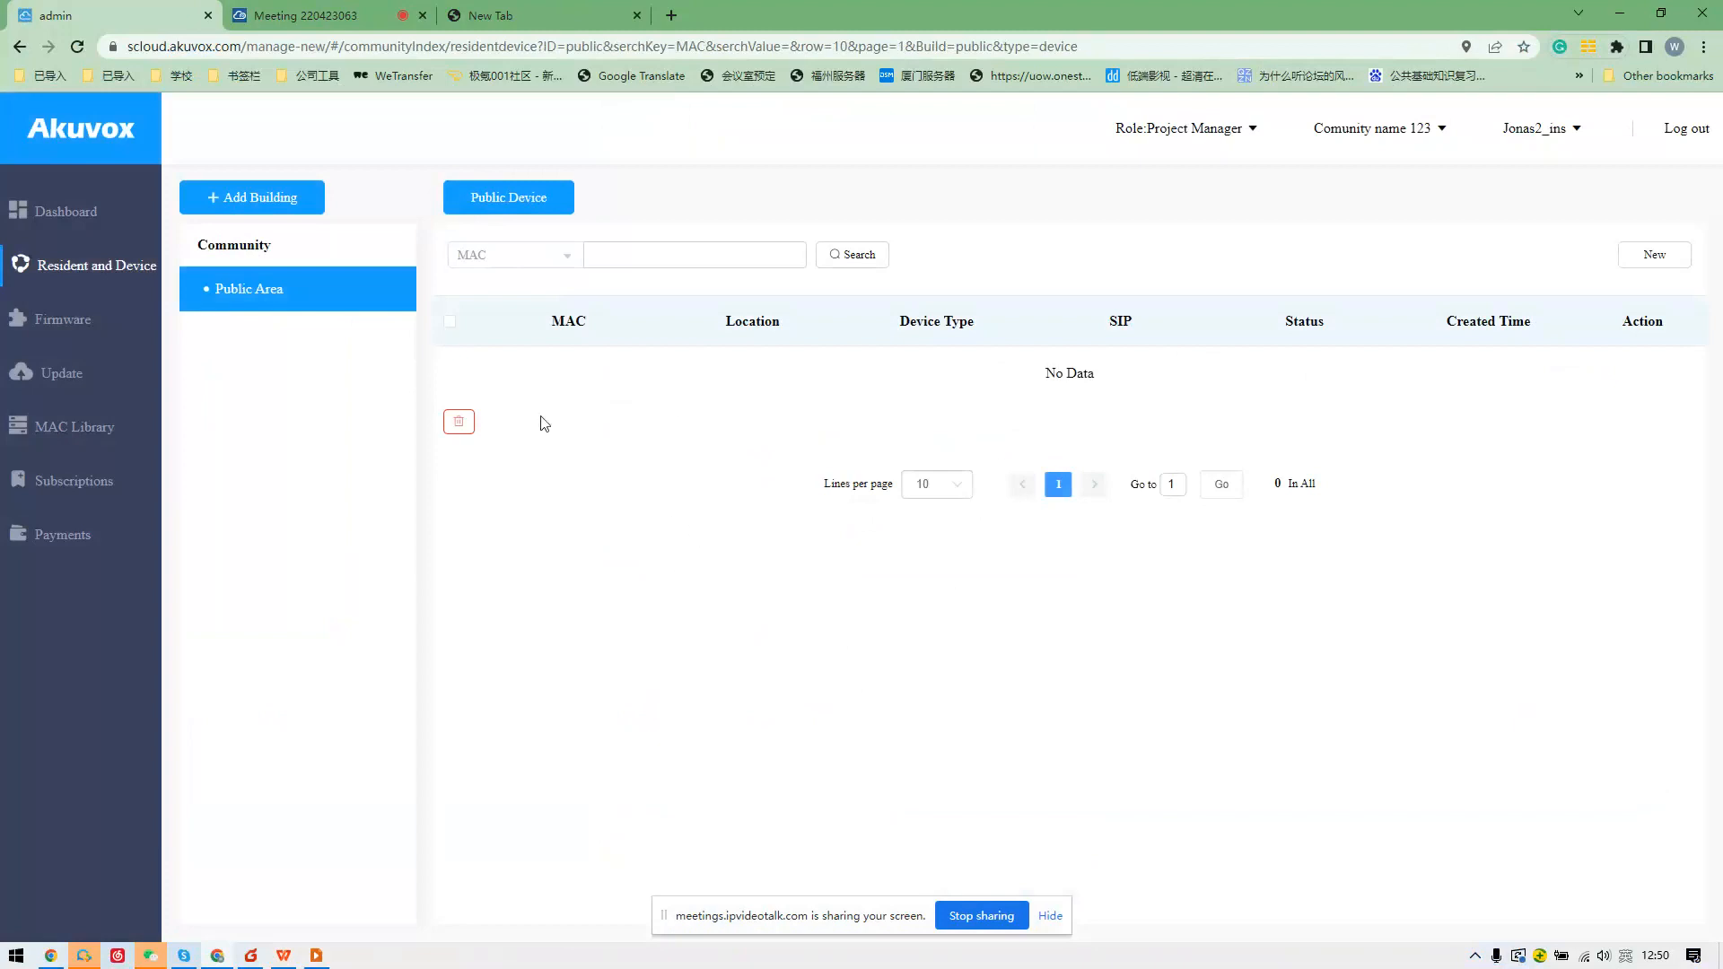
left_click(352, 16)
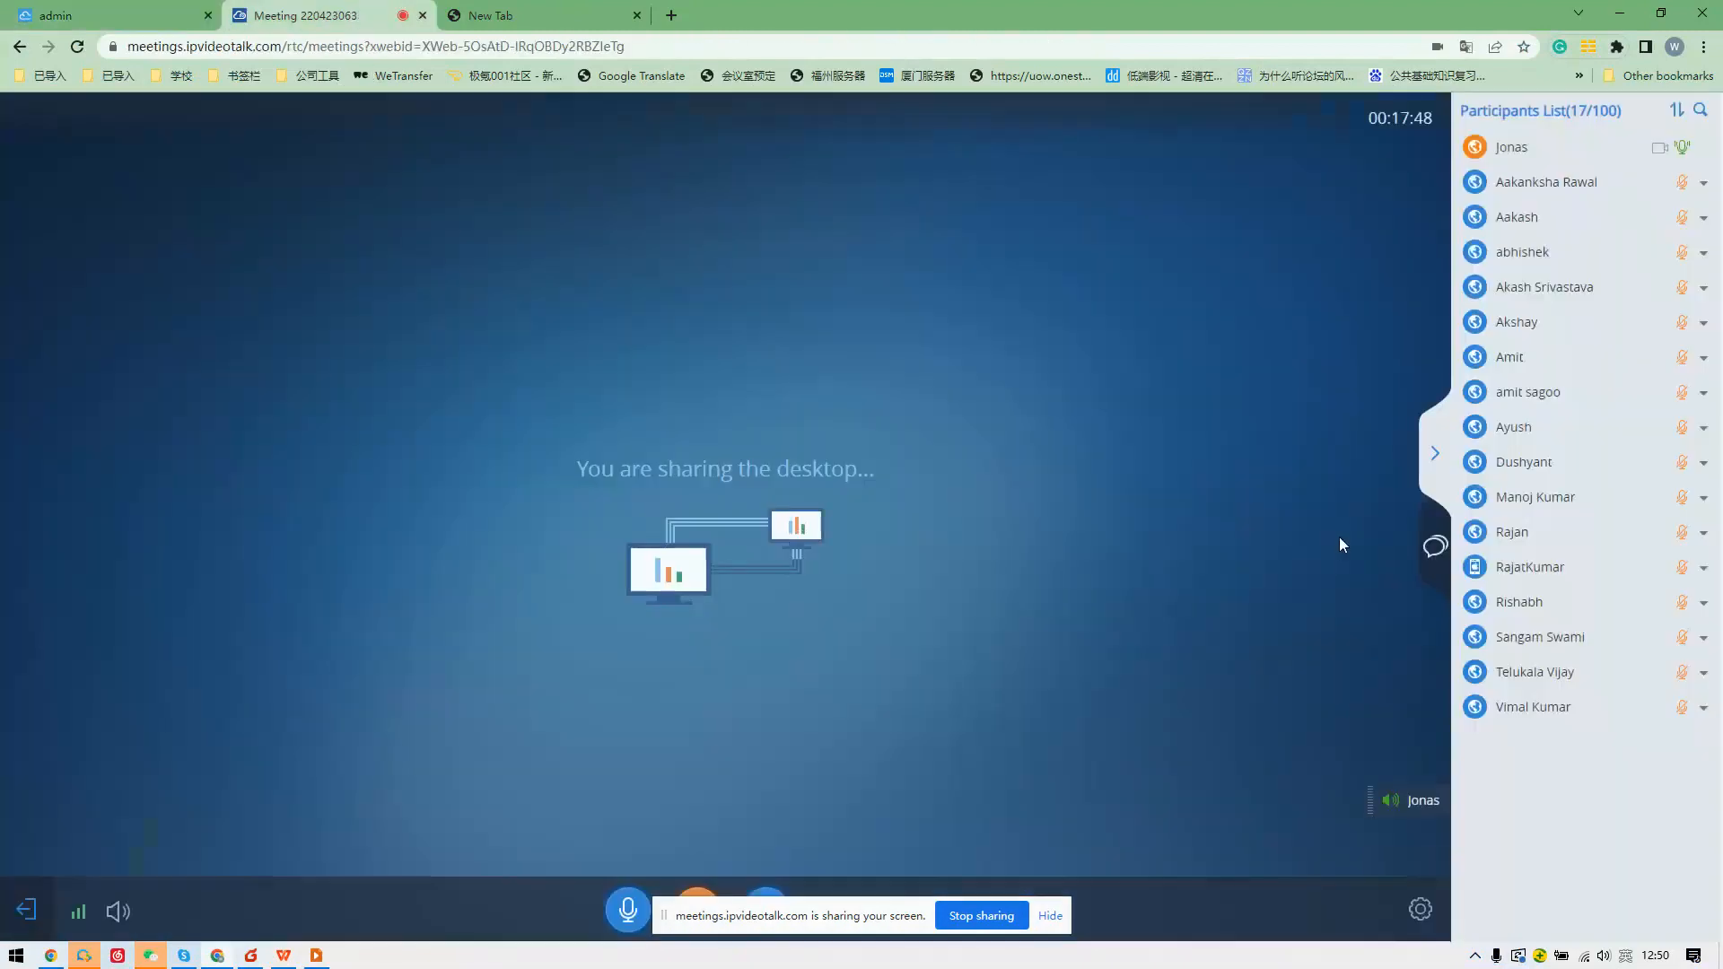
left_click(1438, 558)
left_click(99, 15)
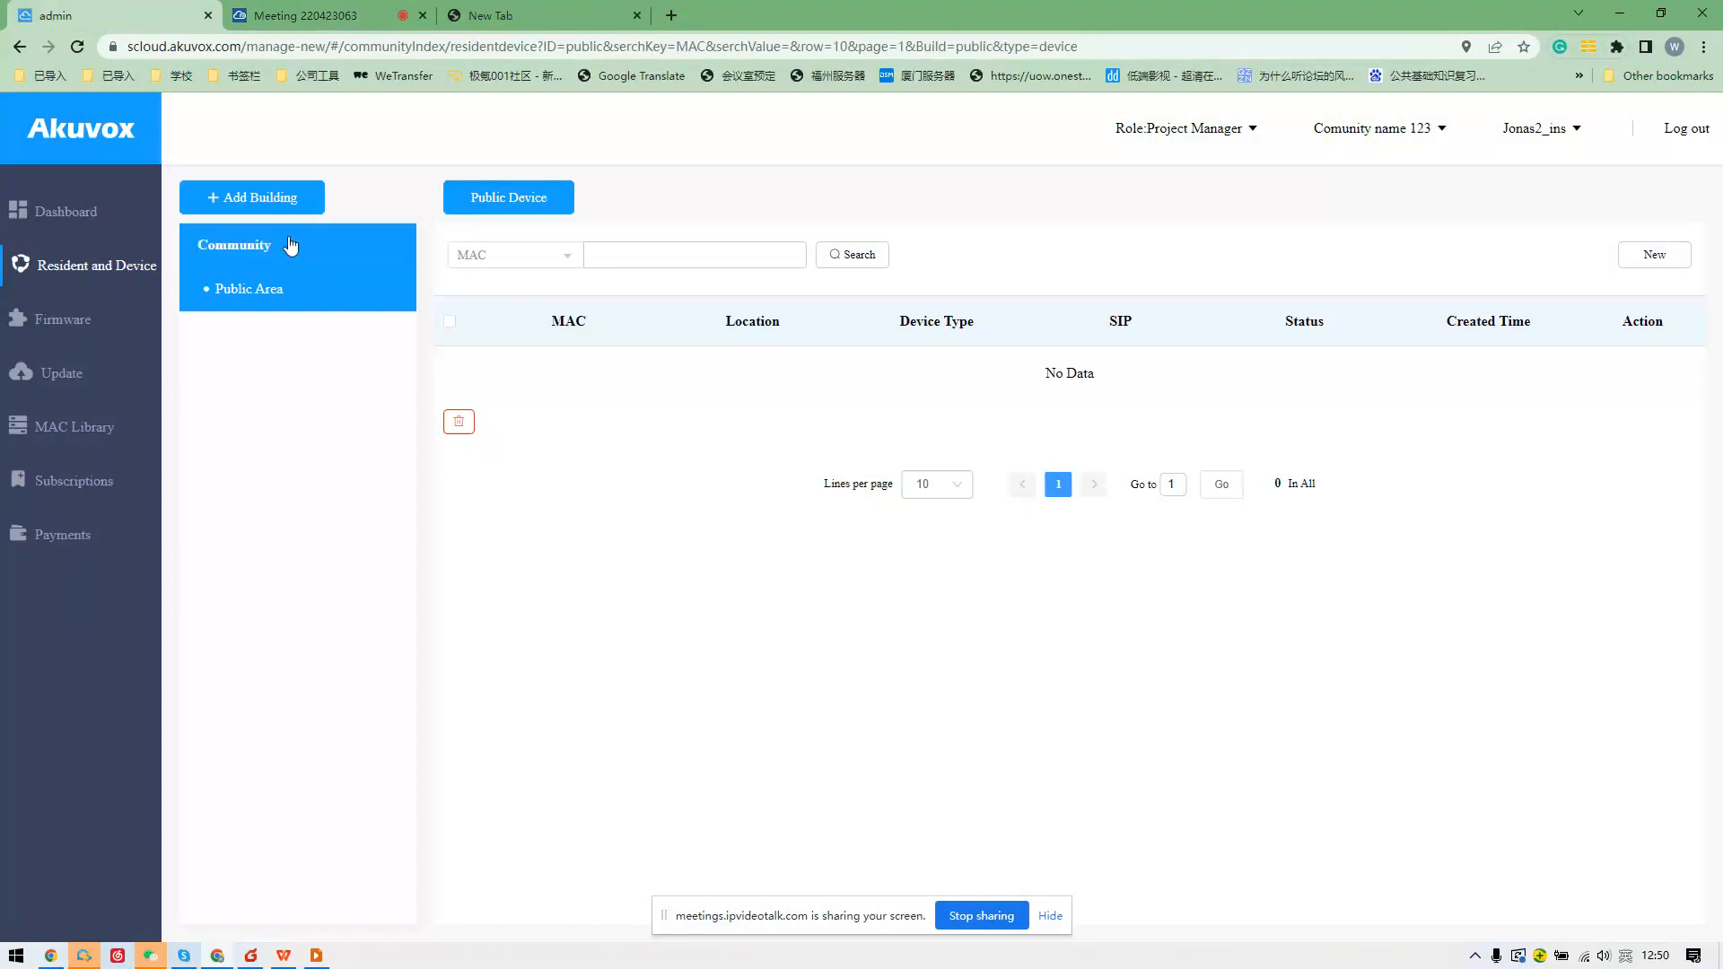
Add a building typed as 'building2' (listed as Building1), then return to Public Area.
left_click(296, 196)
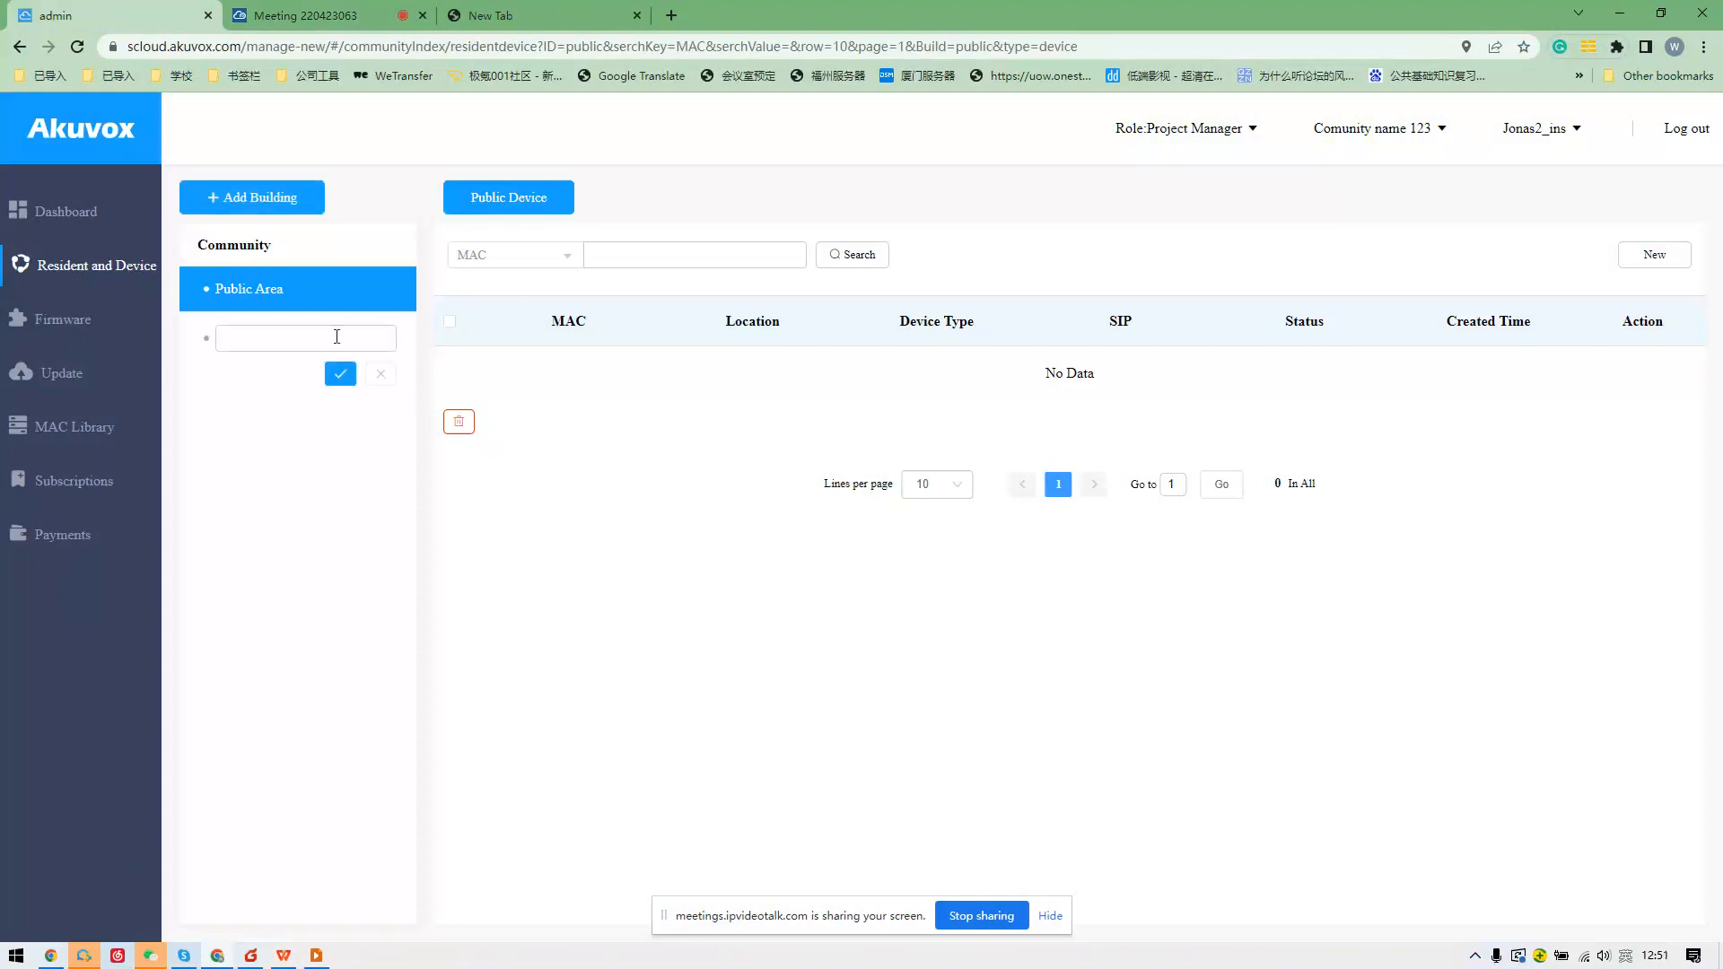
left_click(337, 337)
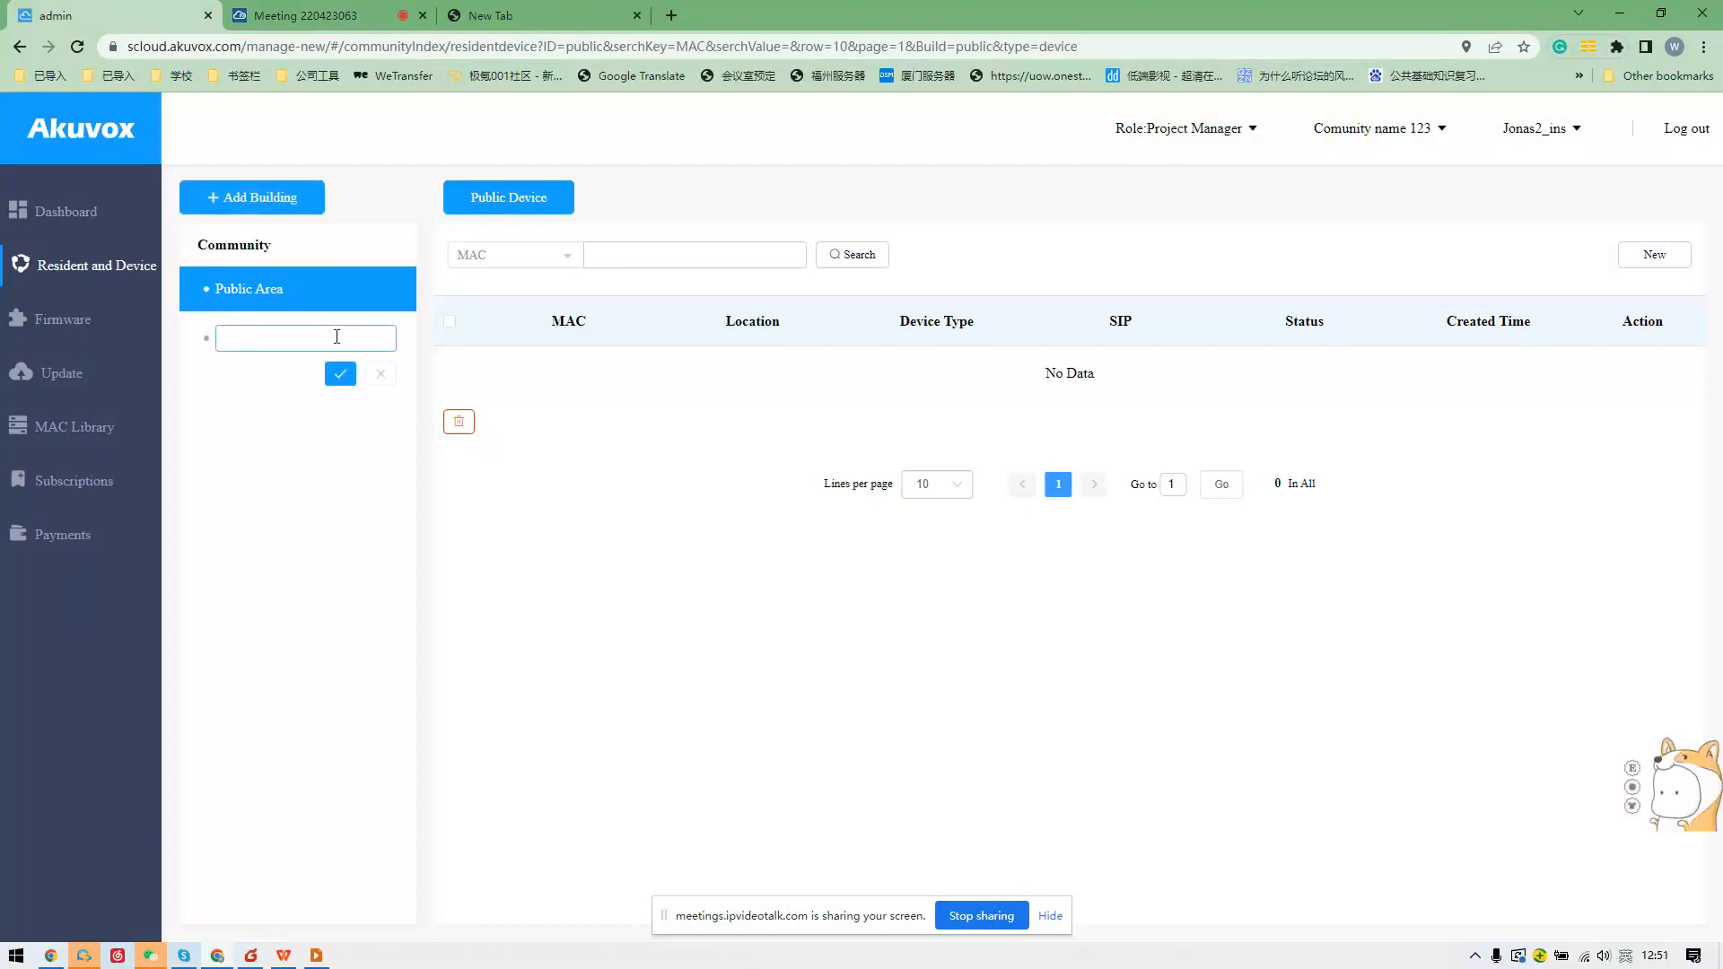
type("b")
type("uilding2")
left_click(340, 374)
left_click(326, 334)
left_click(313, 289)
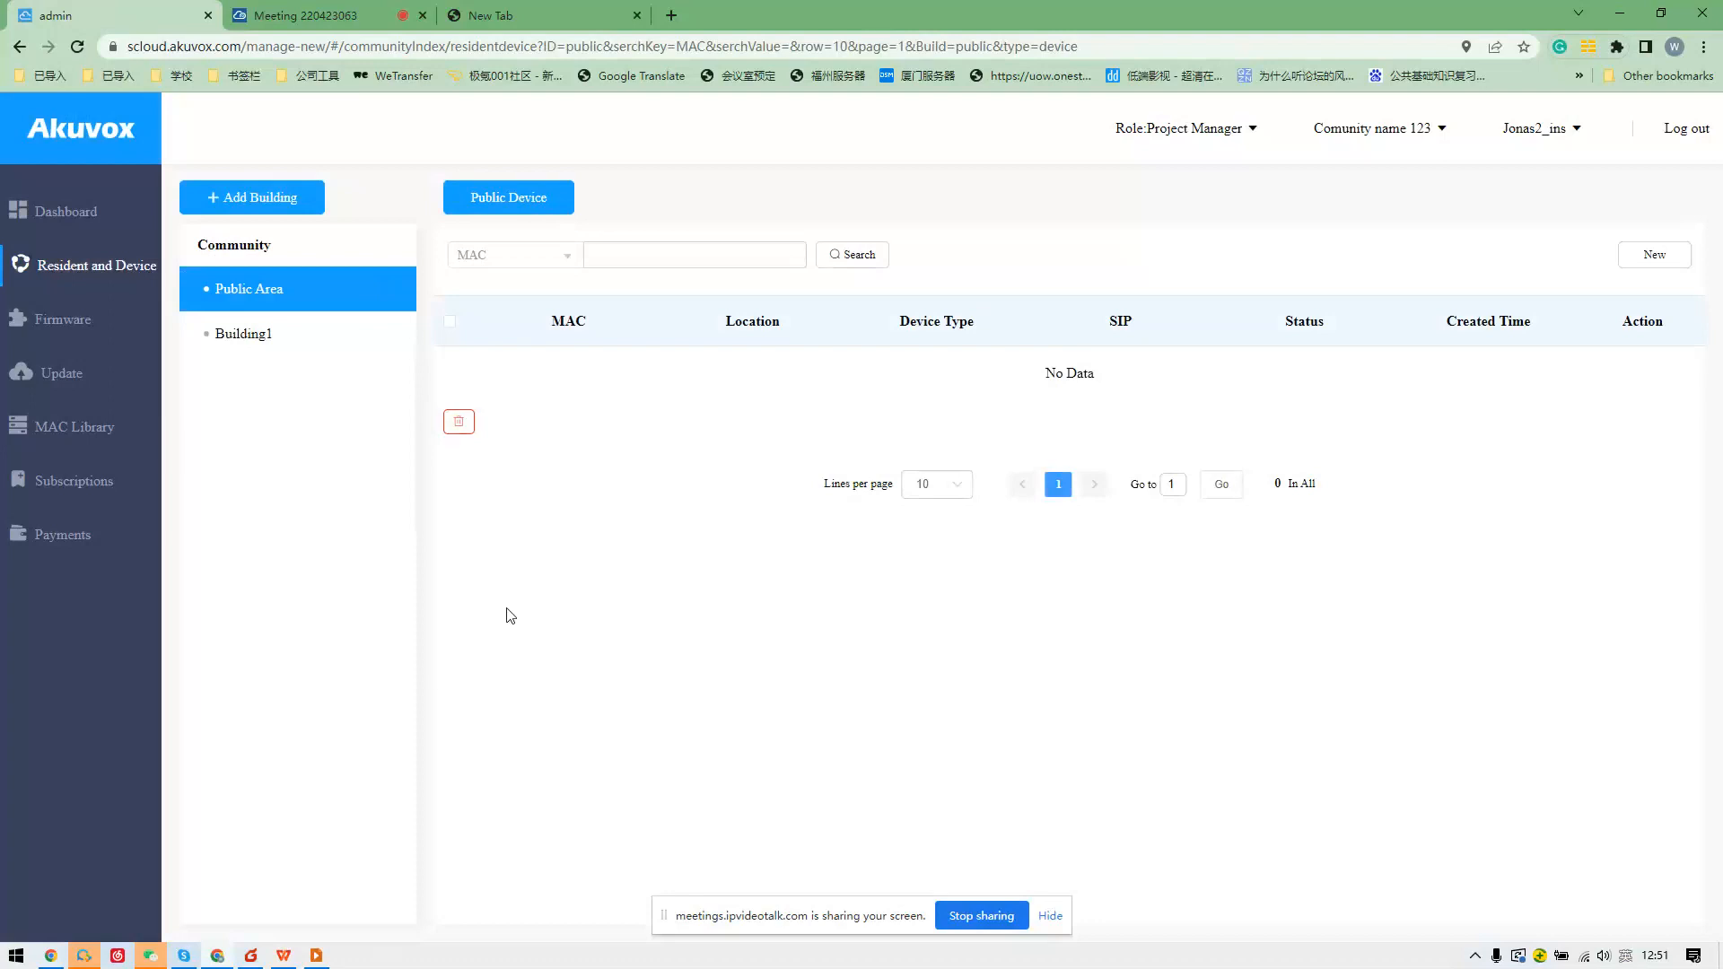
Show the presentation's Community System Overview slide, then reopen Building1's apartment list in Akuvox Cloud.
left_click(313, 957)
scroll(459, 601, "up", 2)
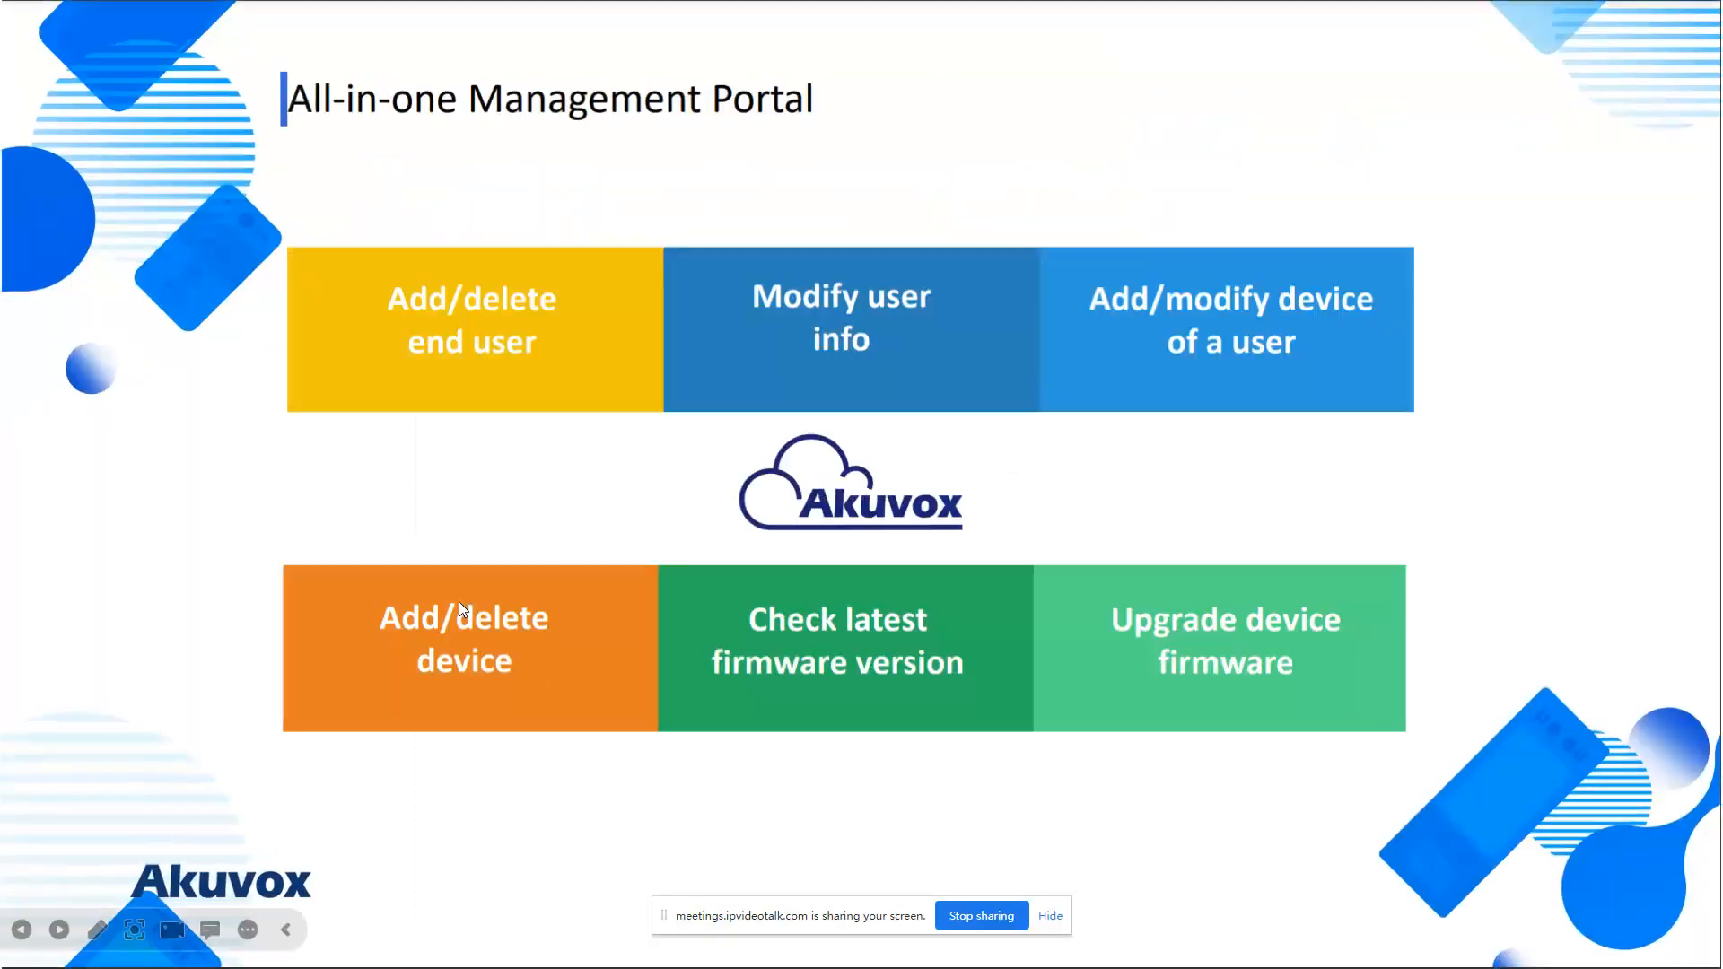
scroll(460, 618, "up", 1)
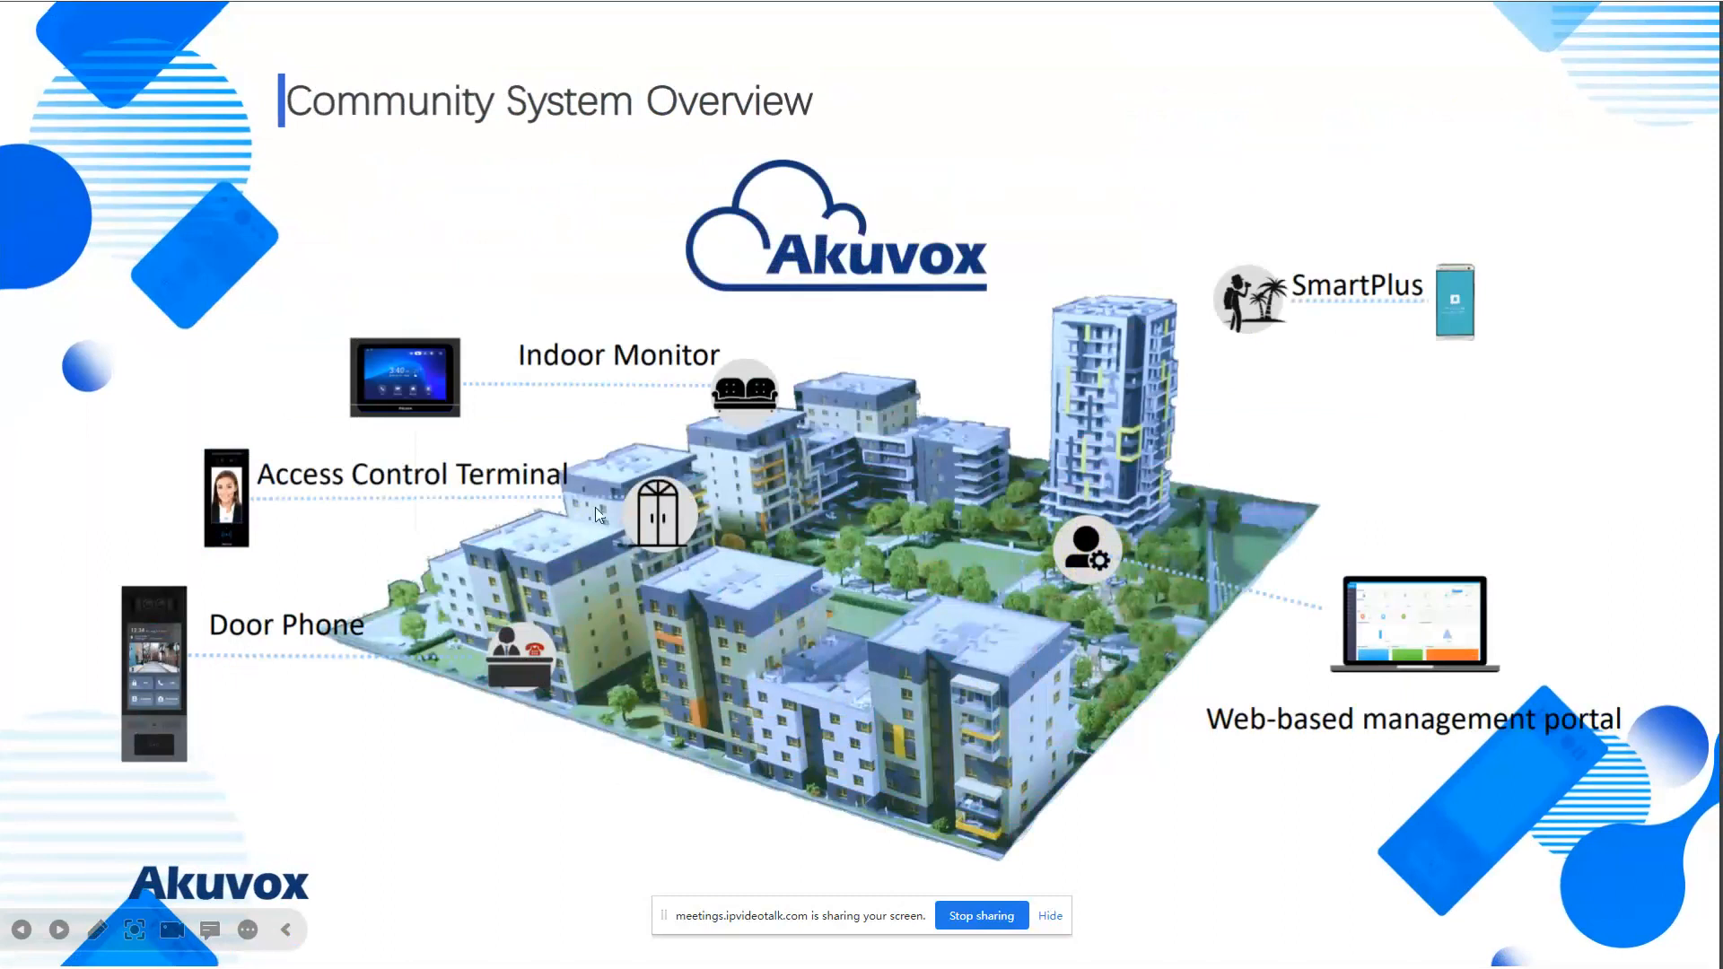
key("alt+Tab")
left_click(352, 340)
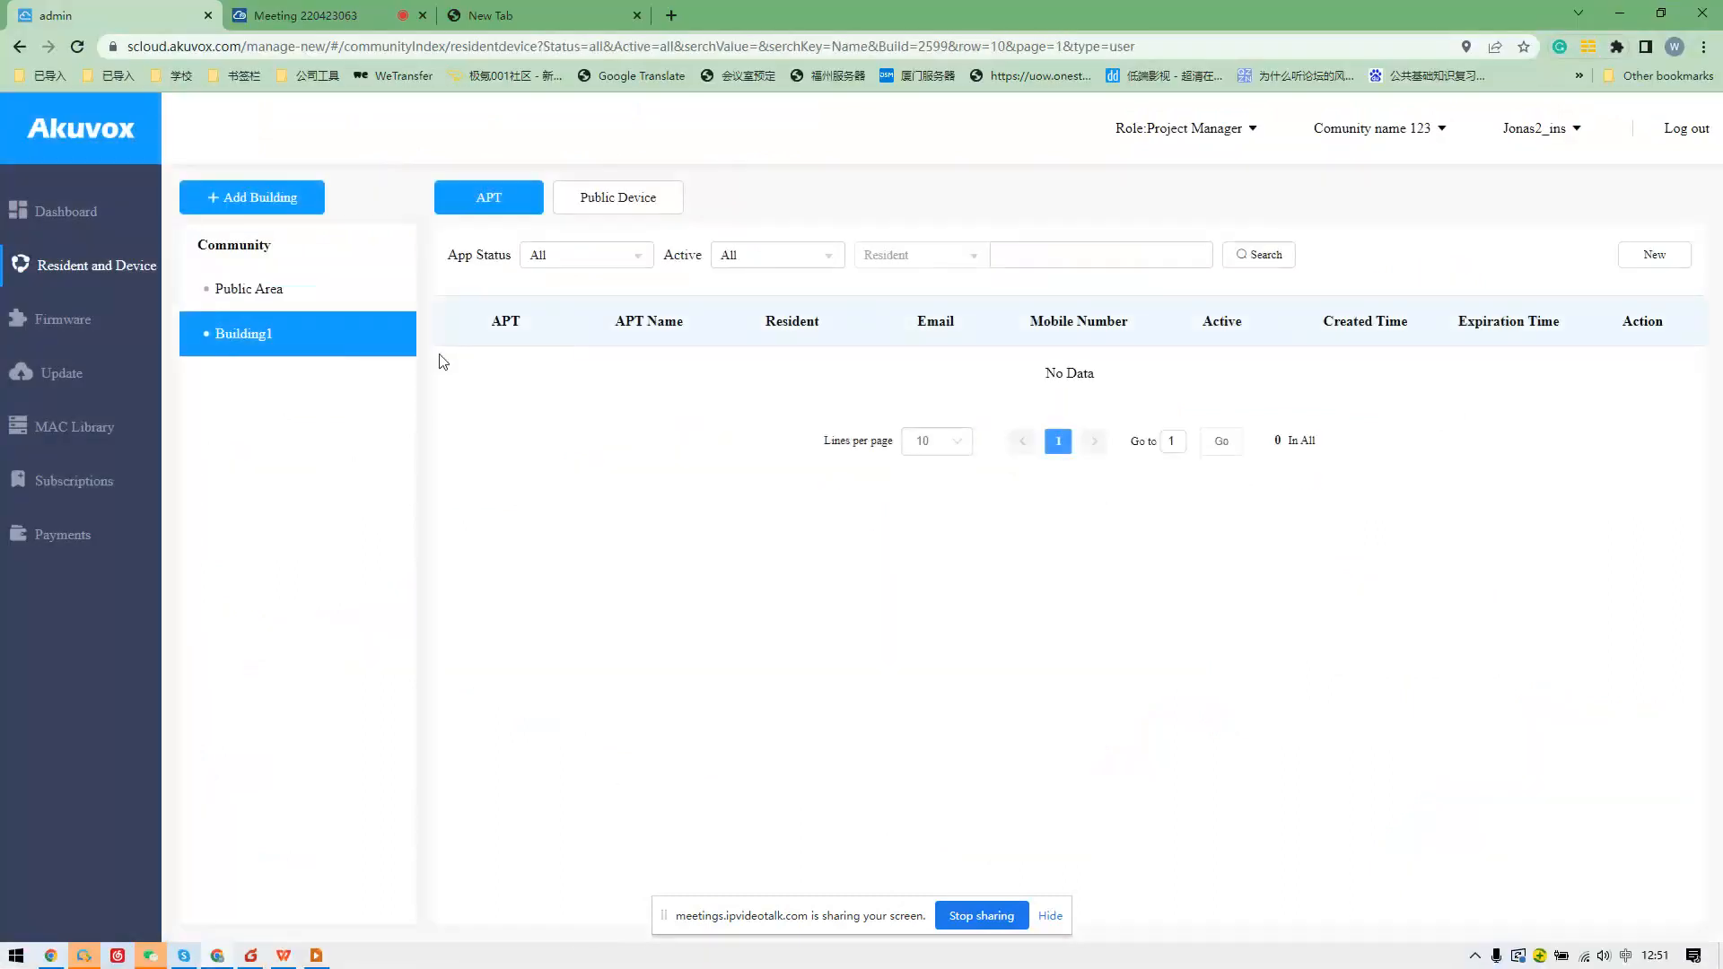
Check Building1's empty public device list, go back to its APT list, and start a new apartment.
left_click(640, 217)
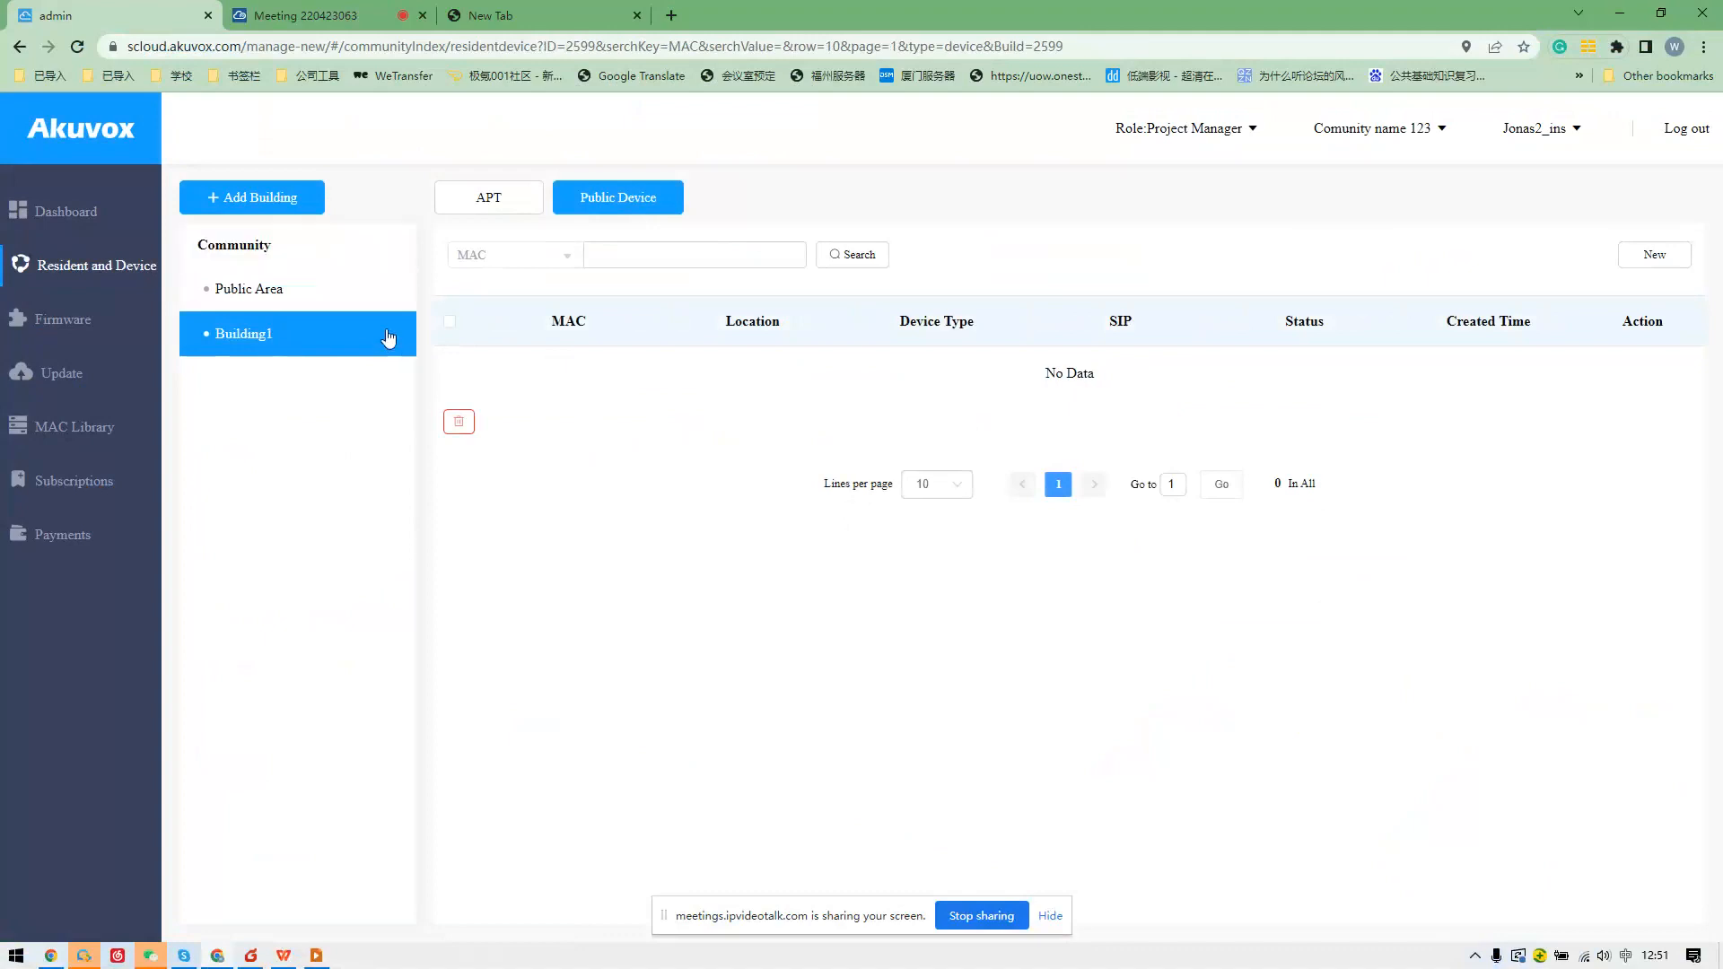
left_click(526, 208)
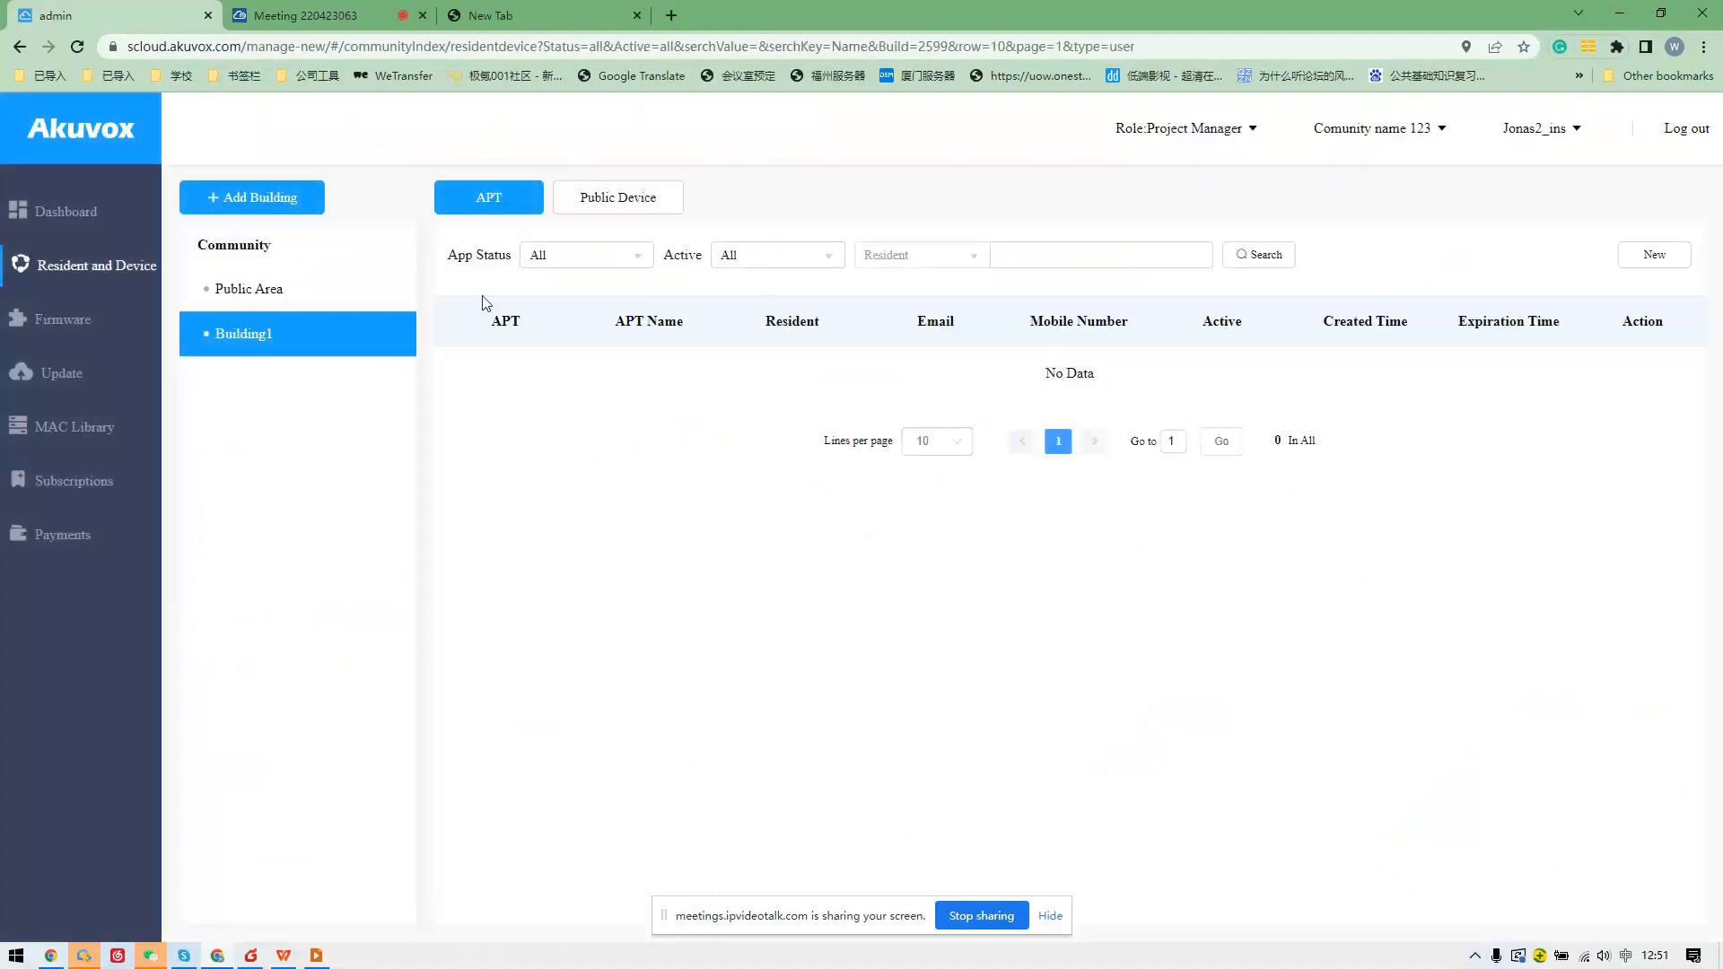
left_click(1652, 256)
Enter apartment number 301 and an apartment name, correcting typos.
left_click(670, 362)
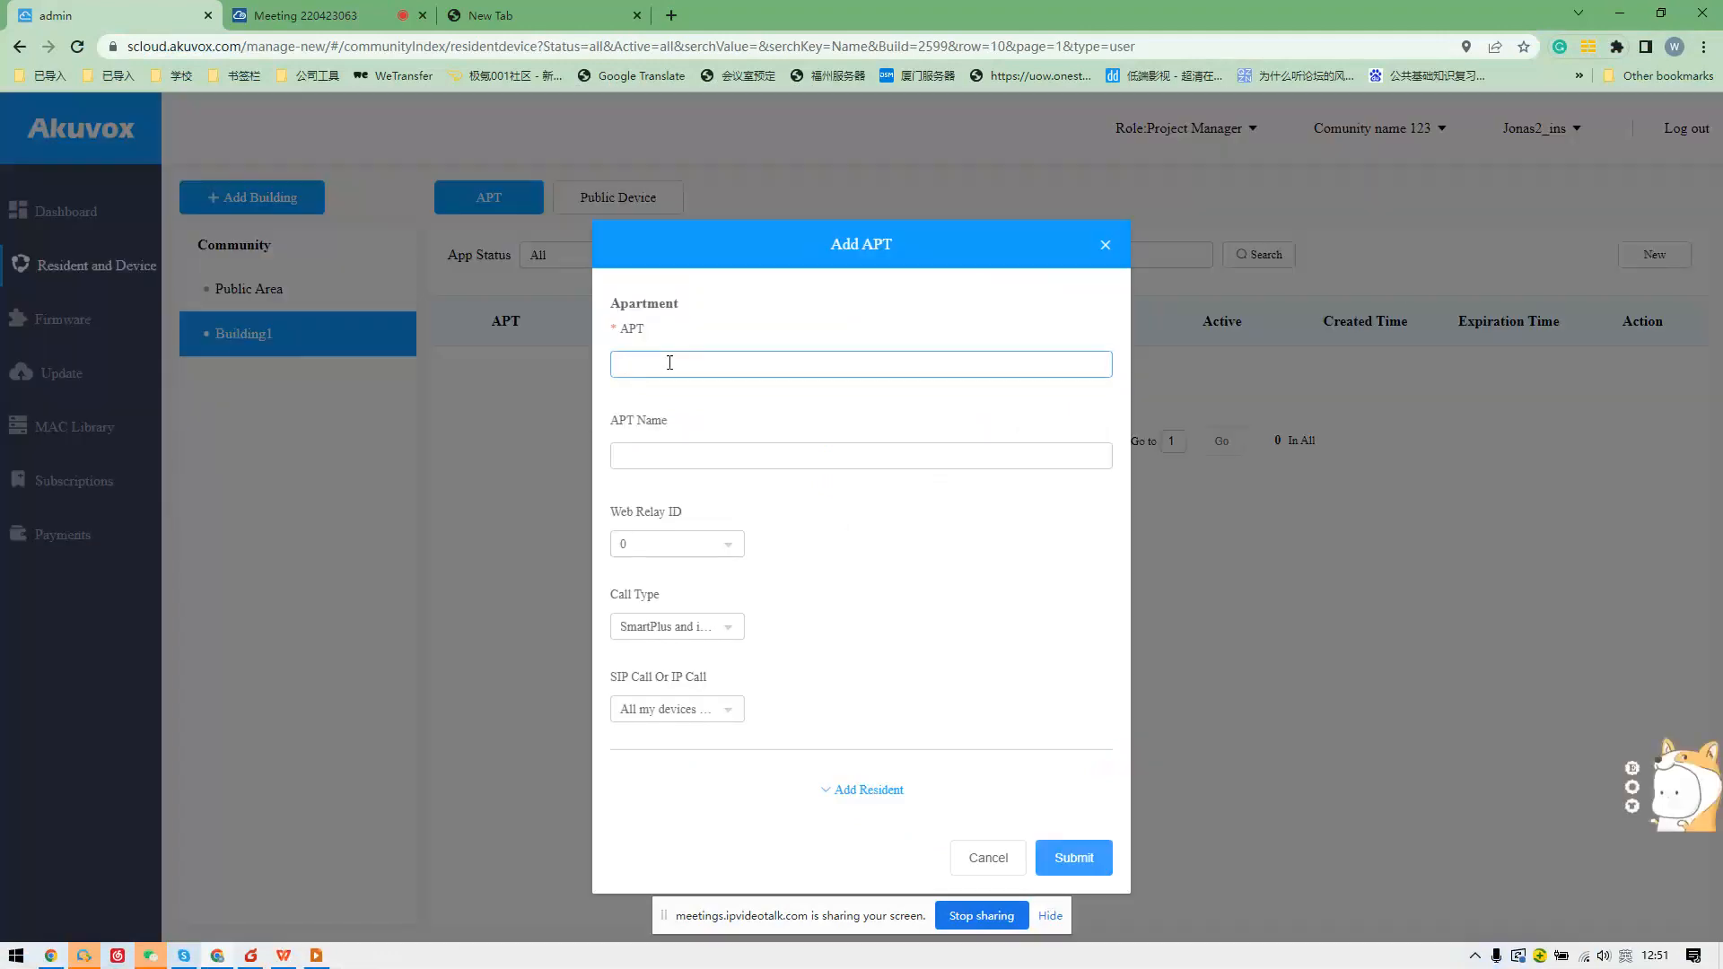
type("308")
key("BackSpace")
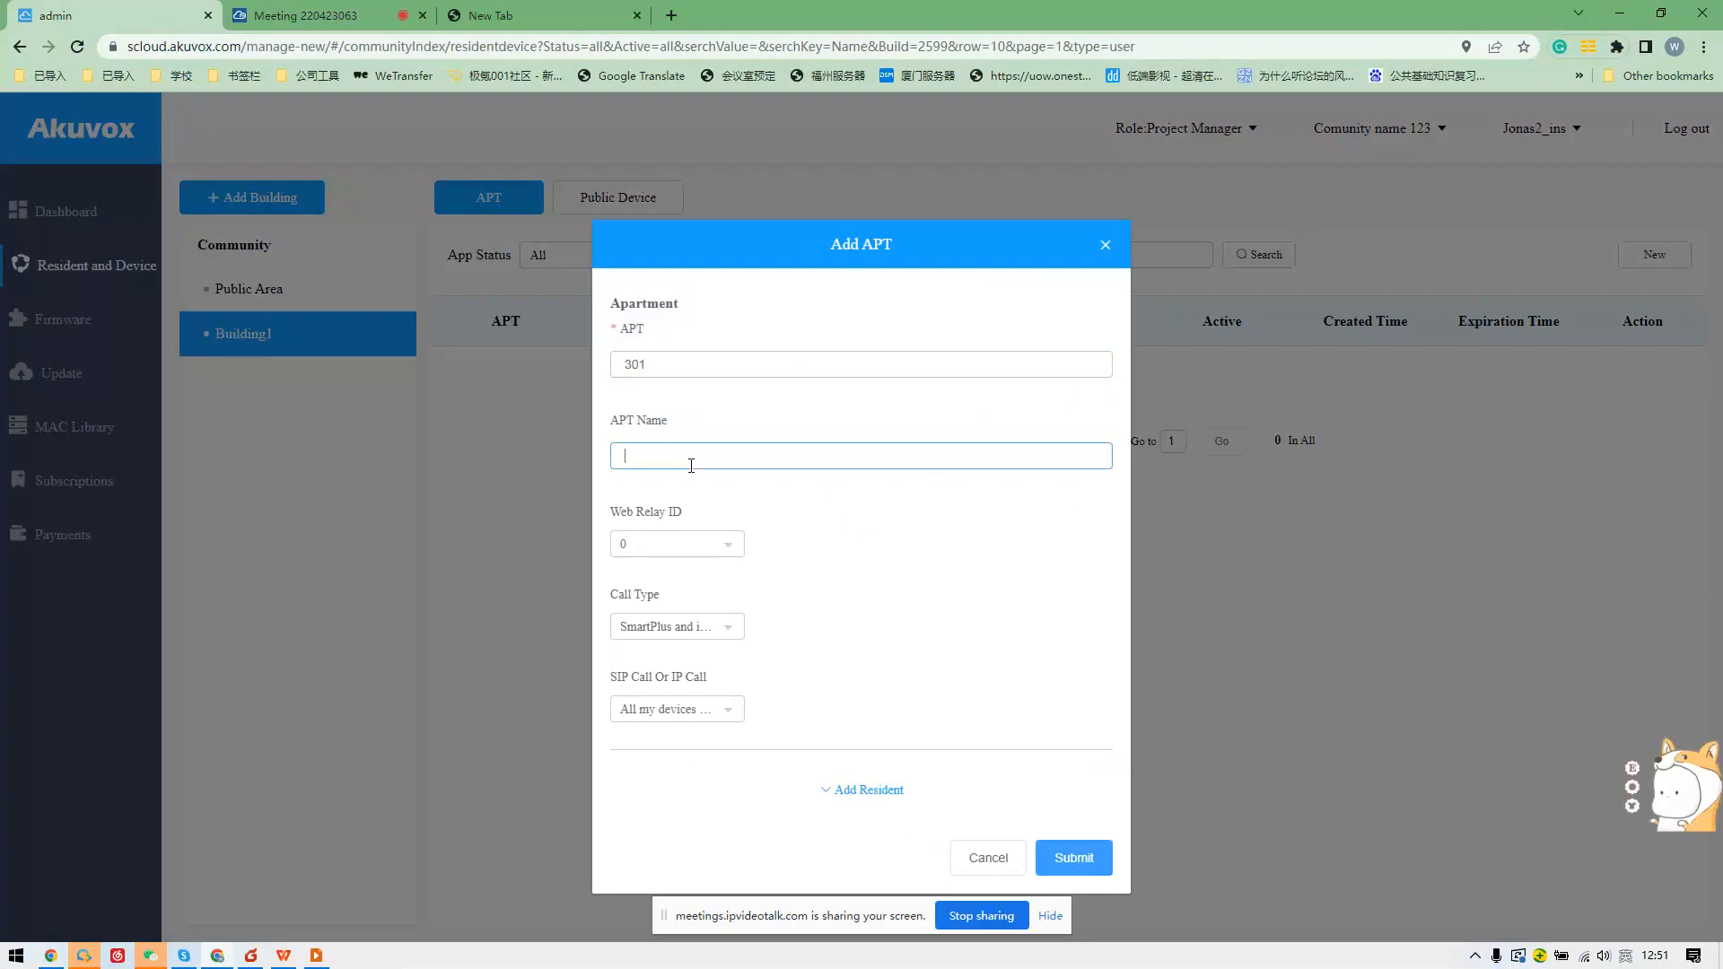
type("Jonas 301")
key("BackSpace")
key("BackSpace")
key("BackSpace")
key("BackSpace")
type("301")
Keep Web Relay ID at 0 after briefly picking 1.
left_click(738, 549)
left_click(738, 550)
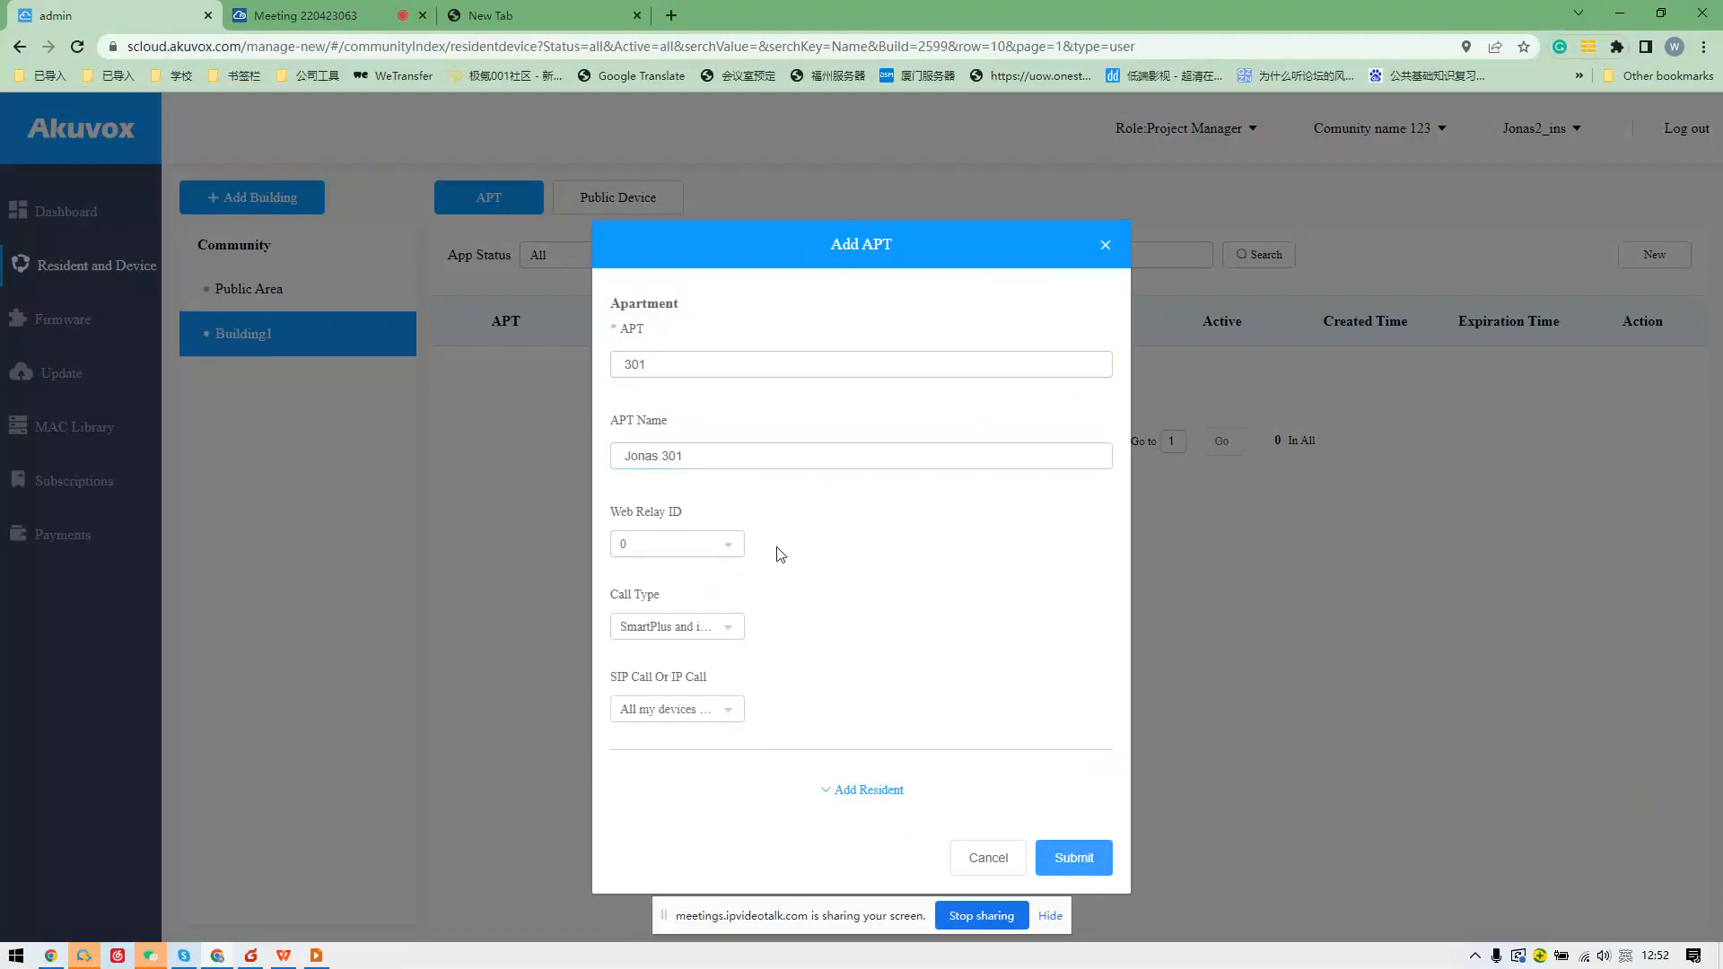
left_click(688, 547)
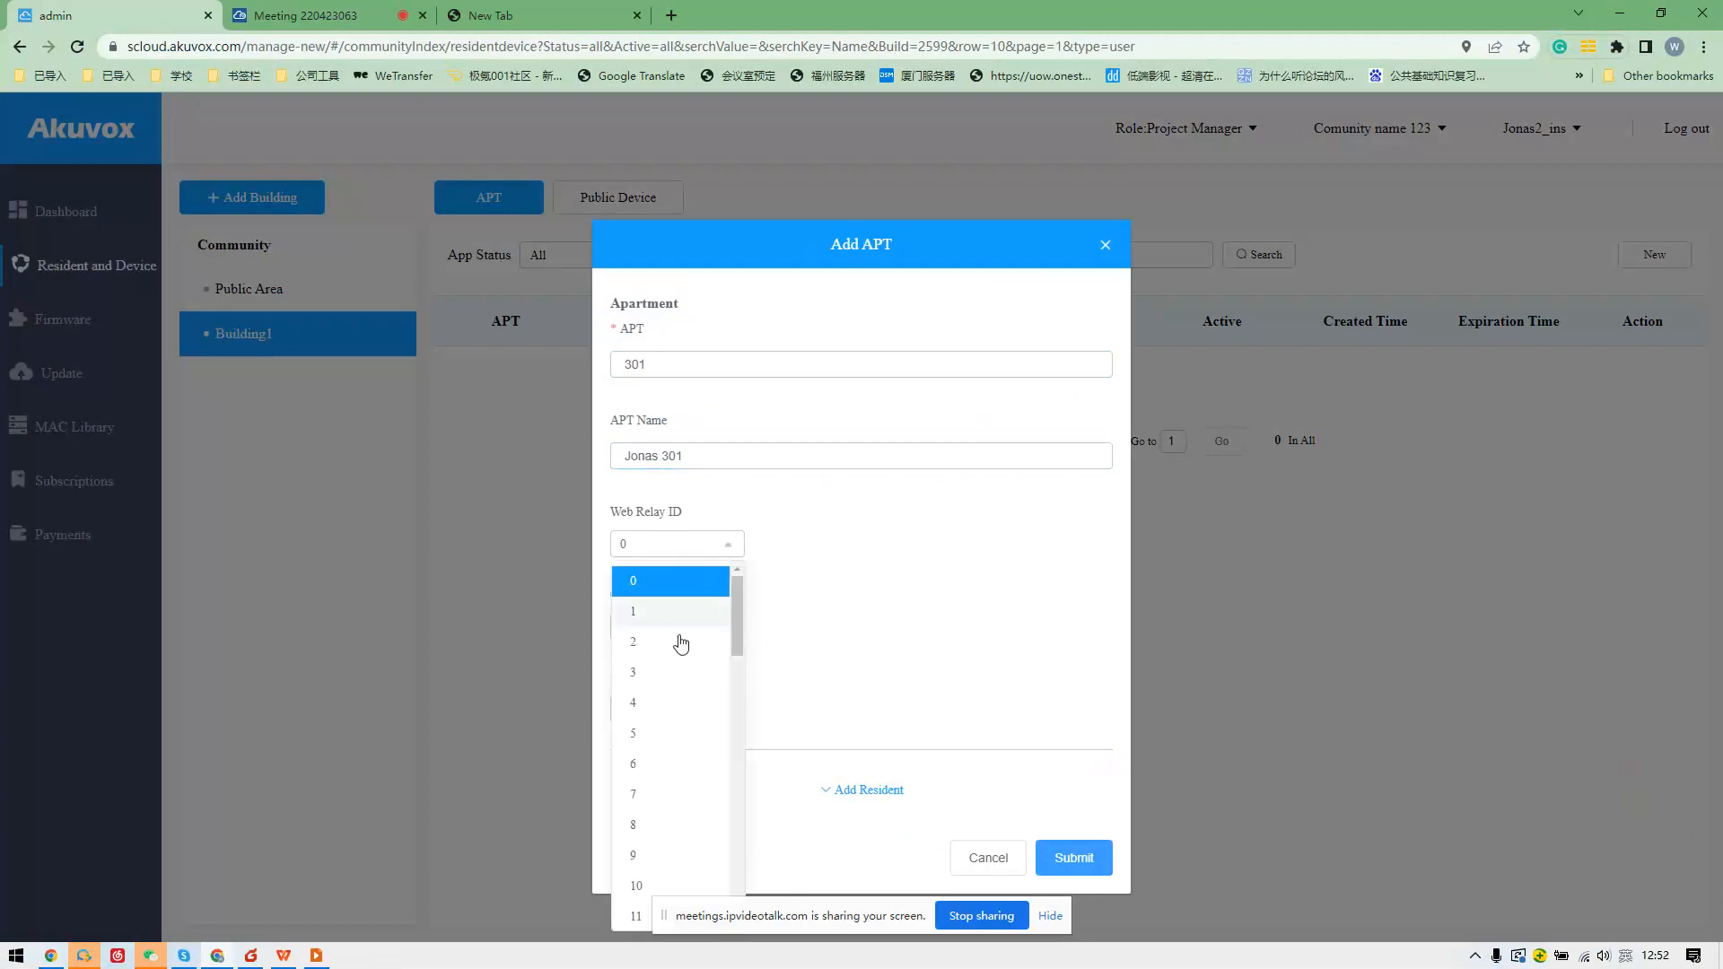
scroll(682, 673, "down", 2)
scroll(683, 669, "up", 2)
left_click(683, 613)
left_click(687, 551)
left_click(682, 574)
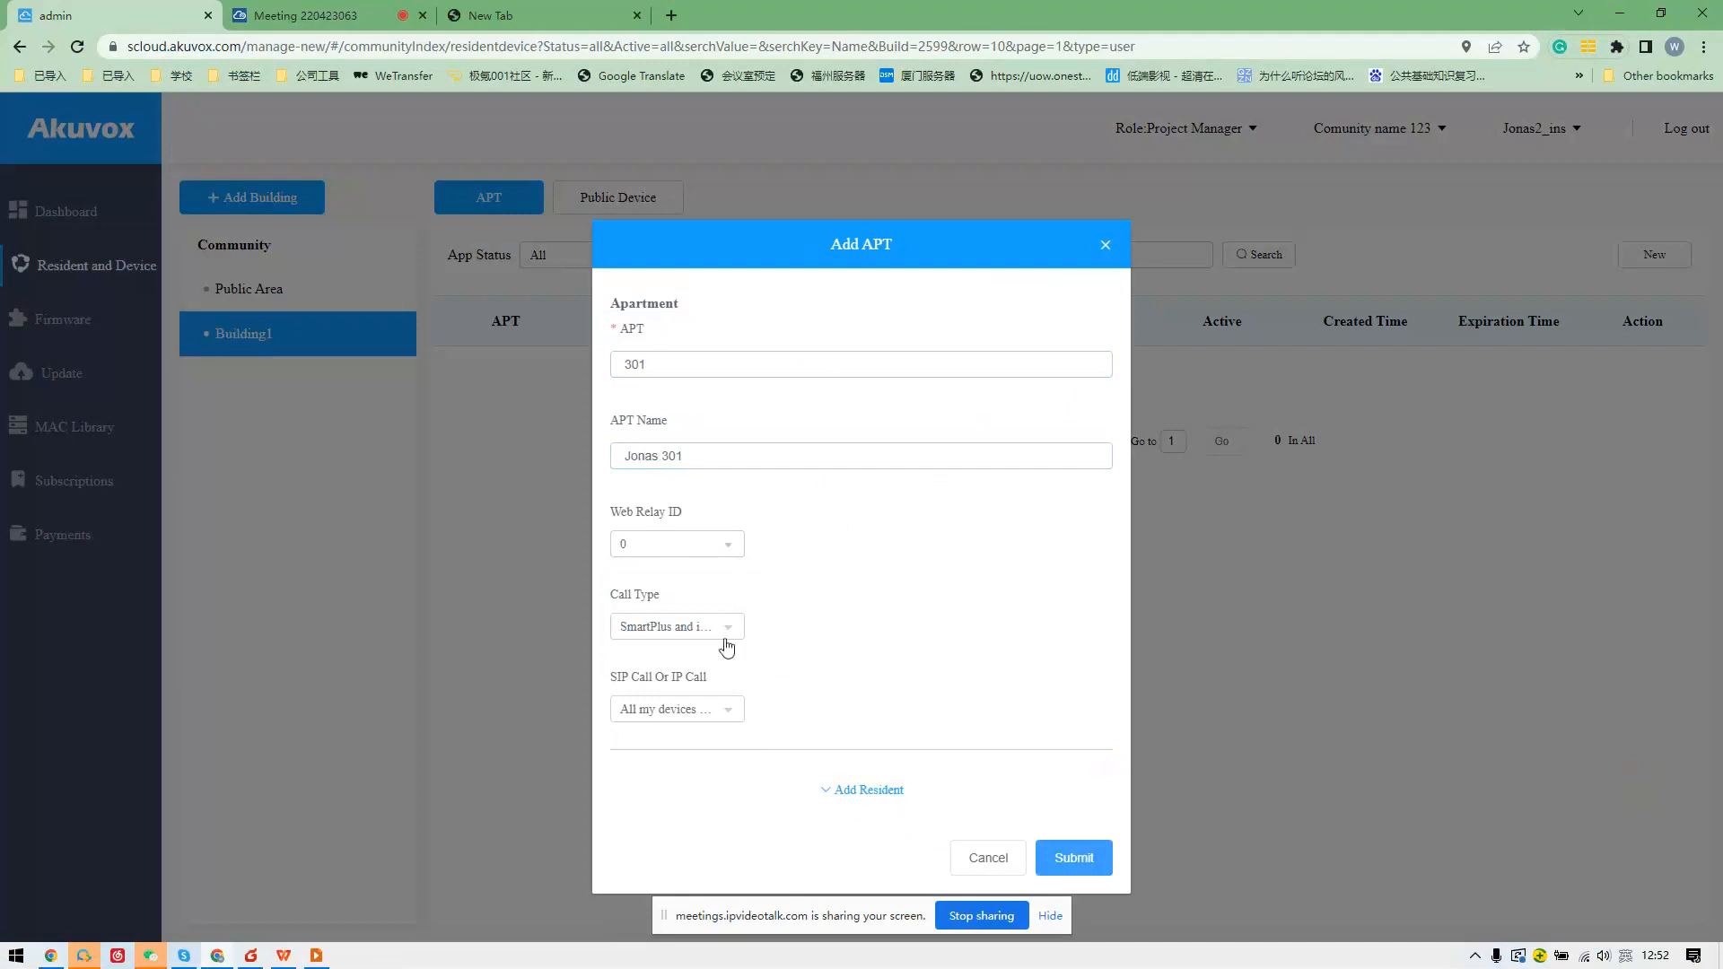
Set Call Type to Indoor monitors with SmartPlus as backup.
left_click(717, 628)
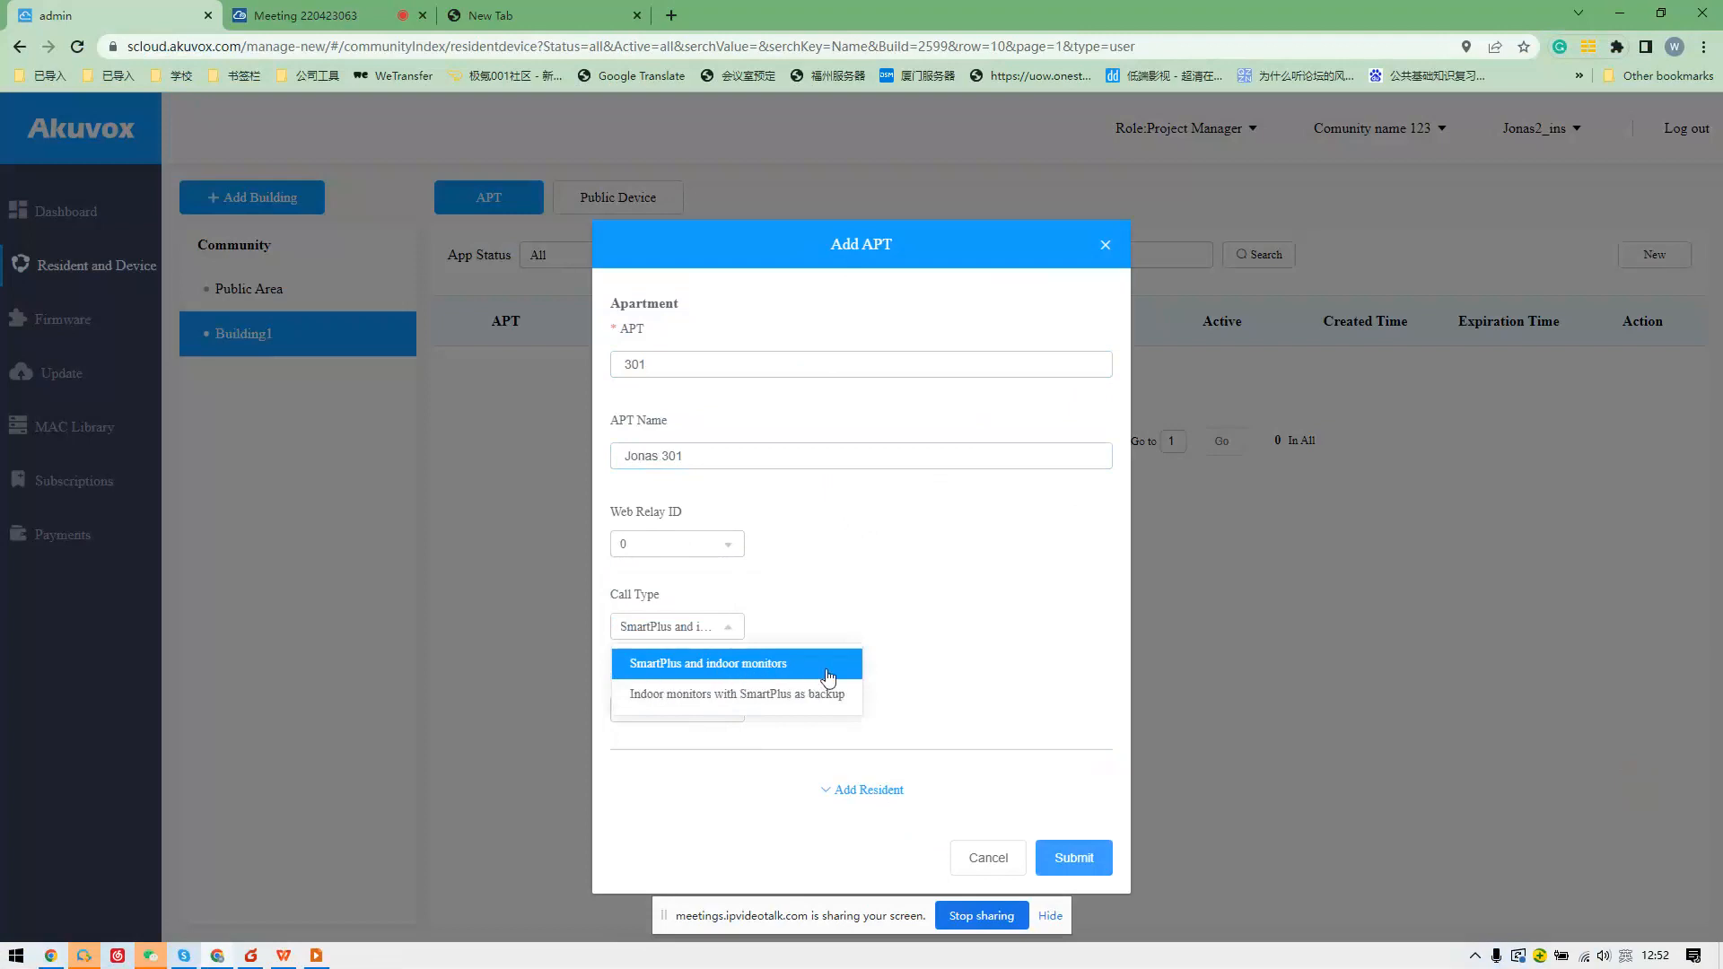
left_click(716, 695)
left_click(709, 626)
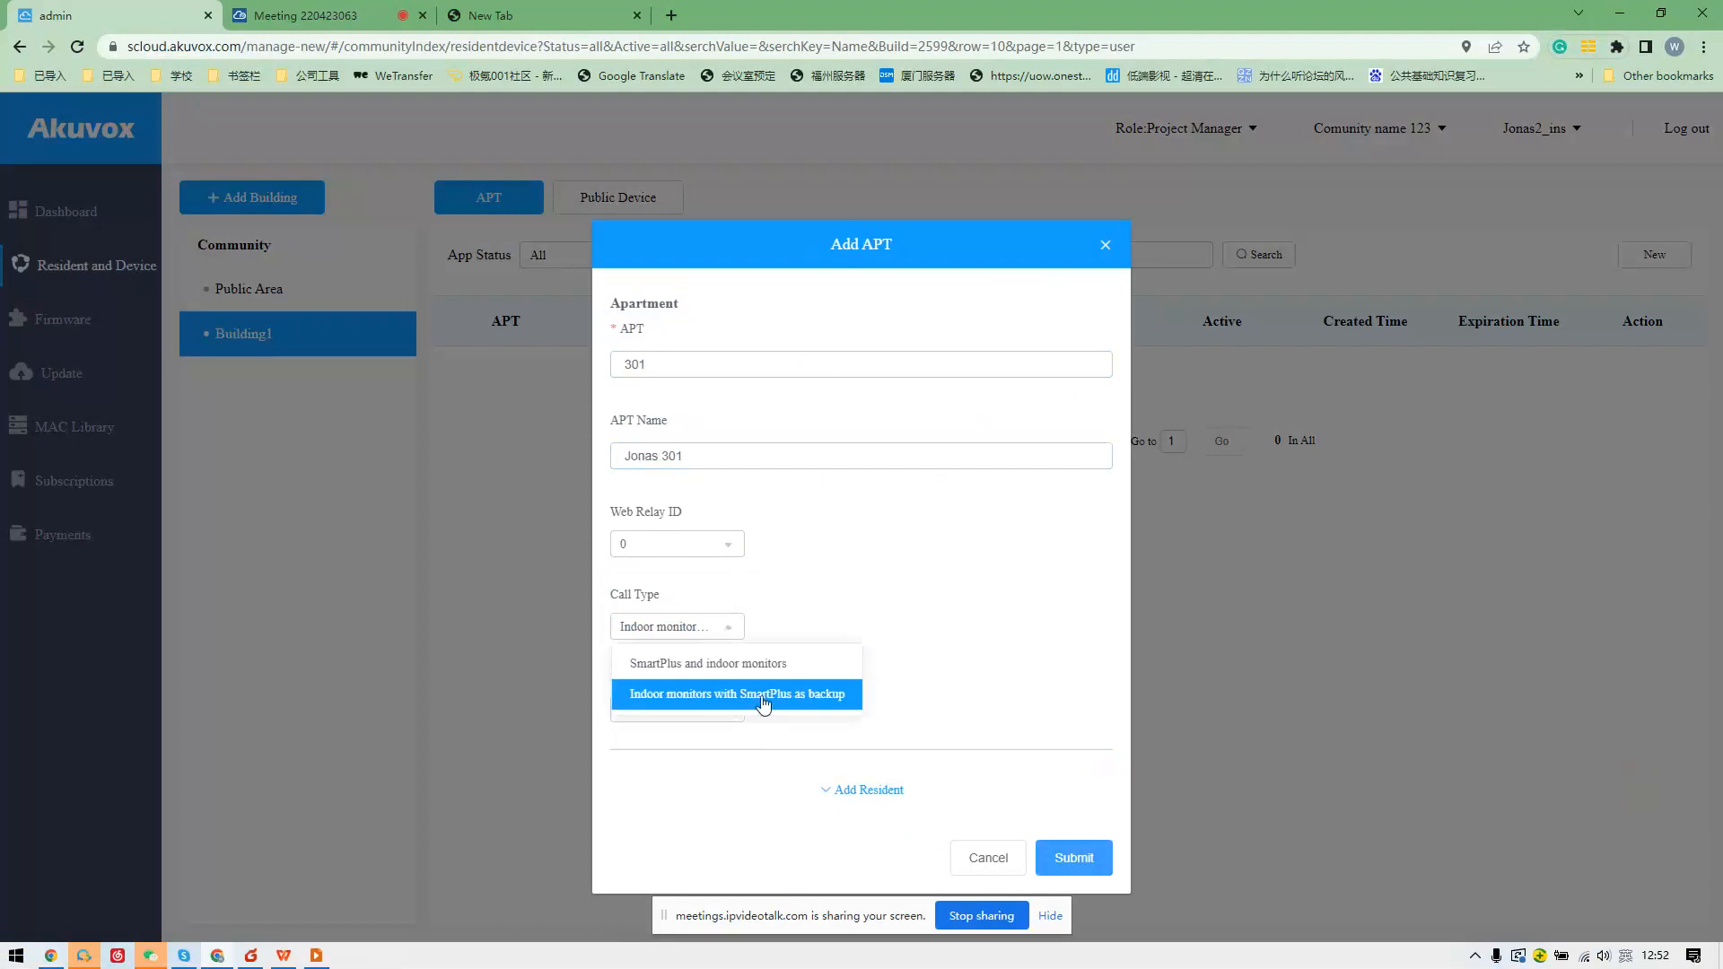
left_click(764, 703)
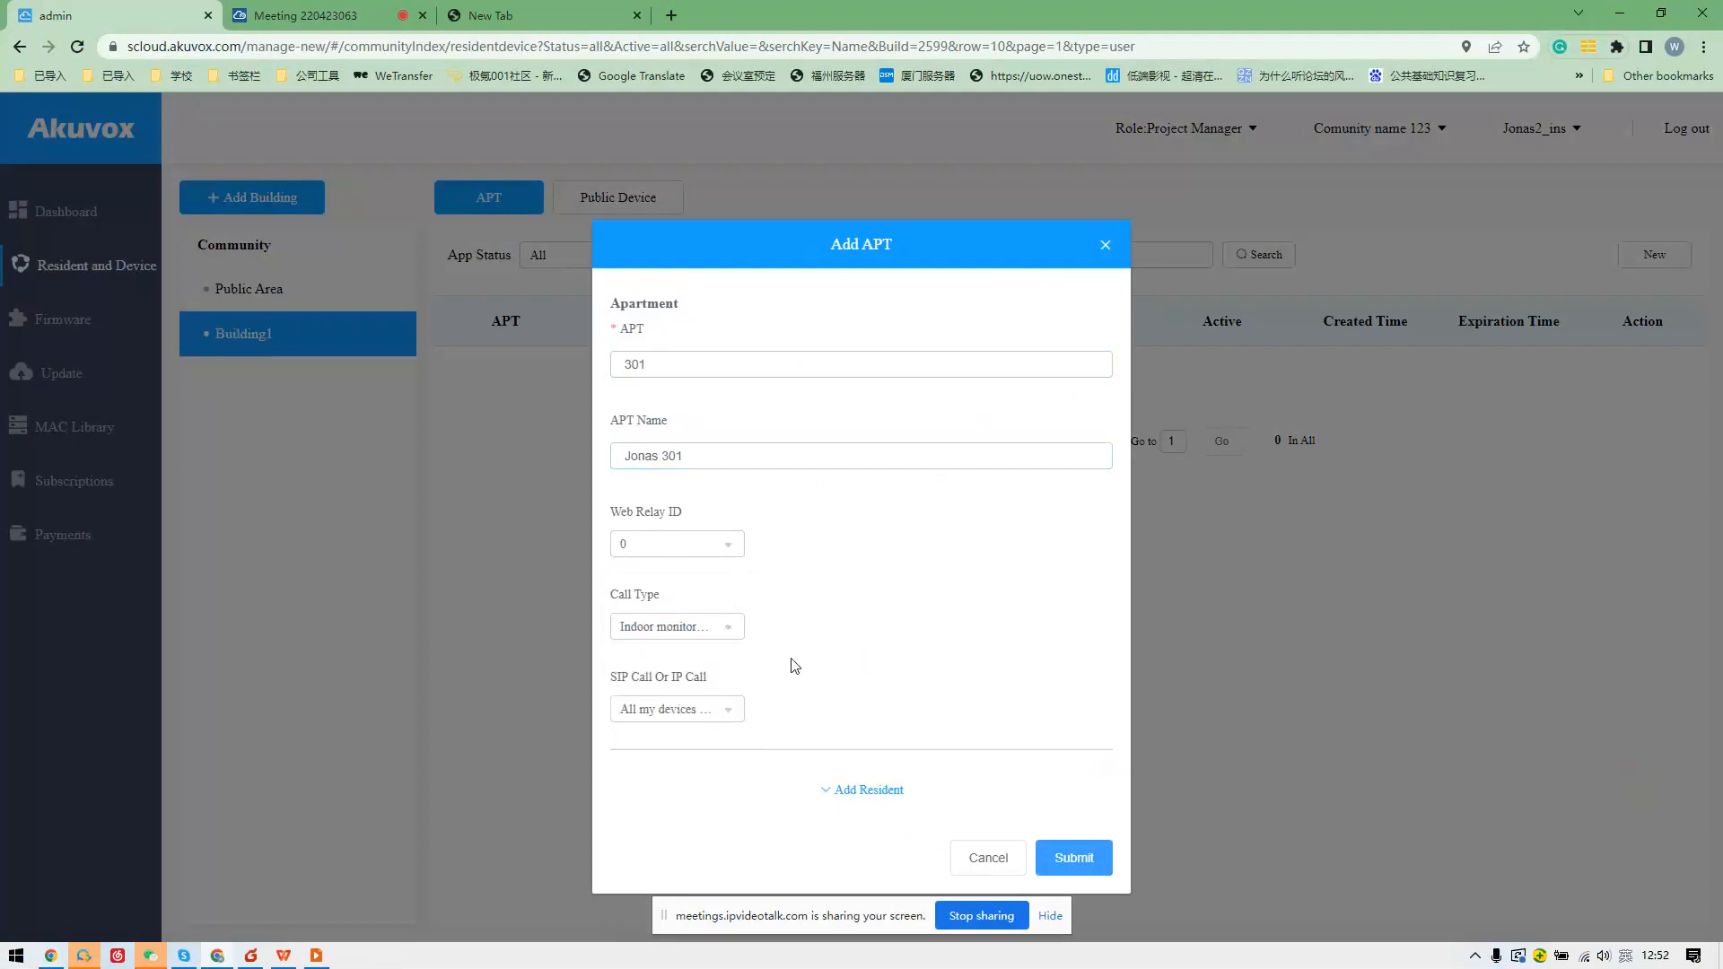
left_click(868, 791)
Set SIP Call Or IP Call to 'Some of my devices were installed in the different place'.
scroll(718, 538, "down", 3)
left_click(691, 438)
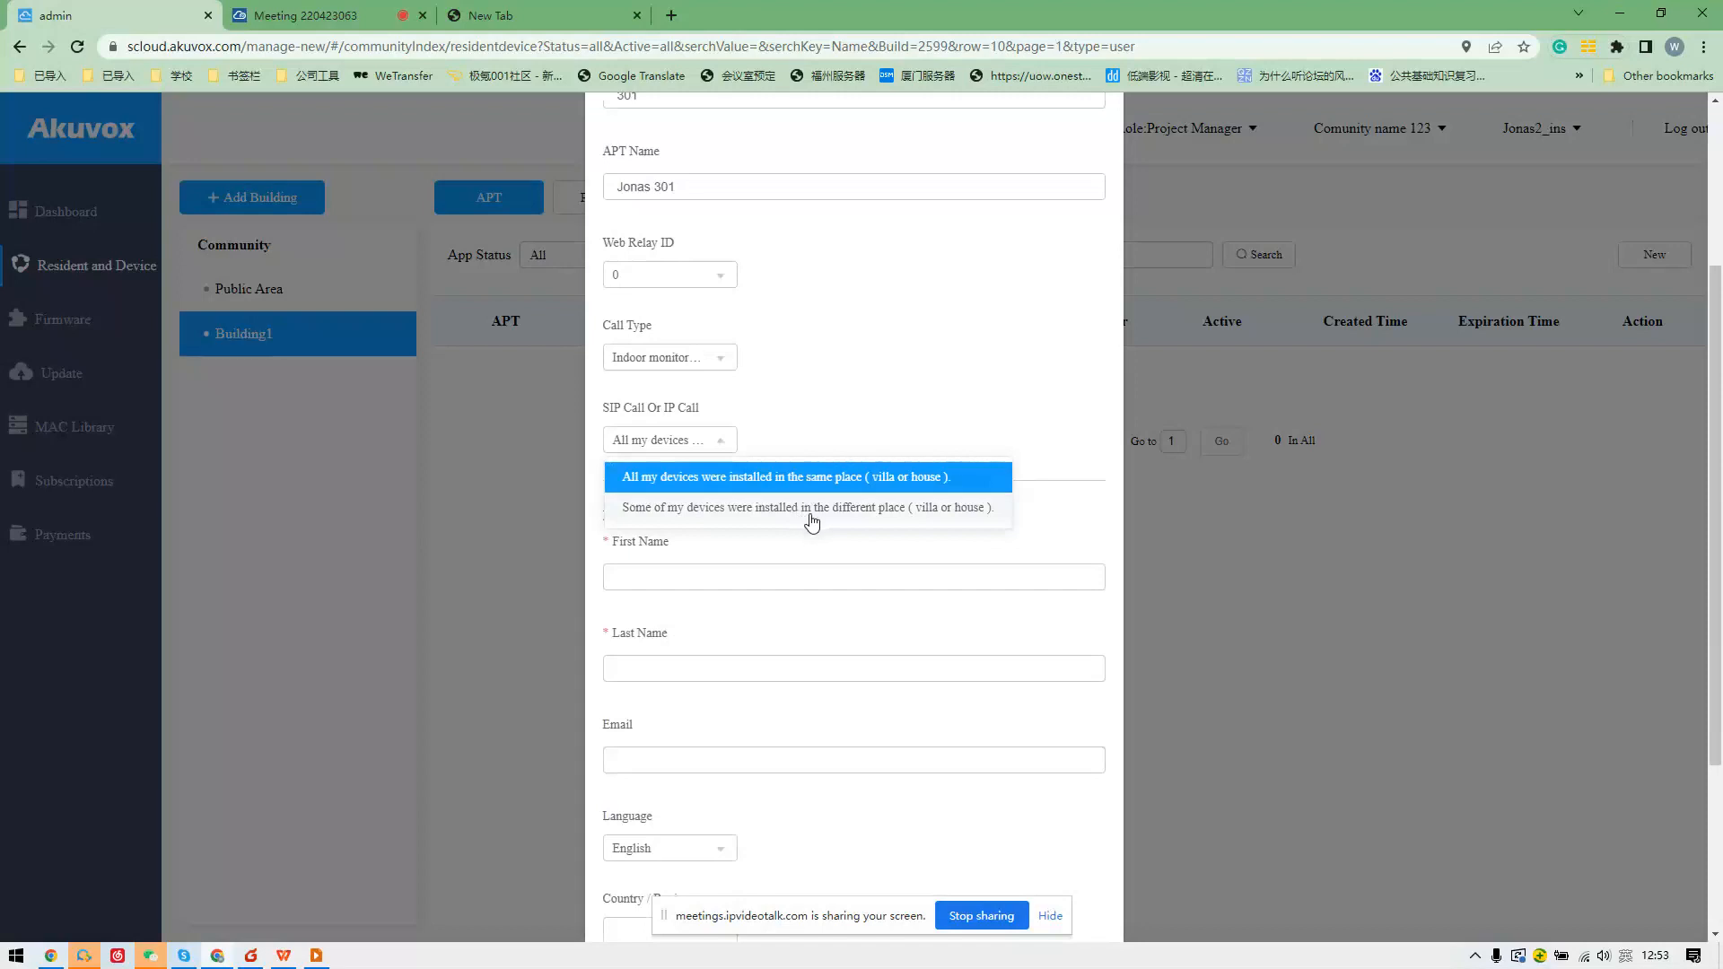
left_click(860, 512)
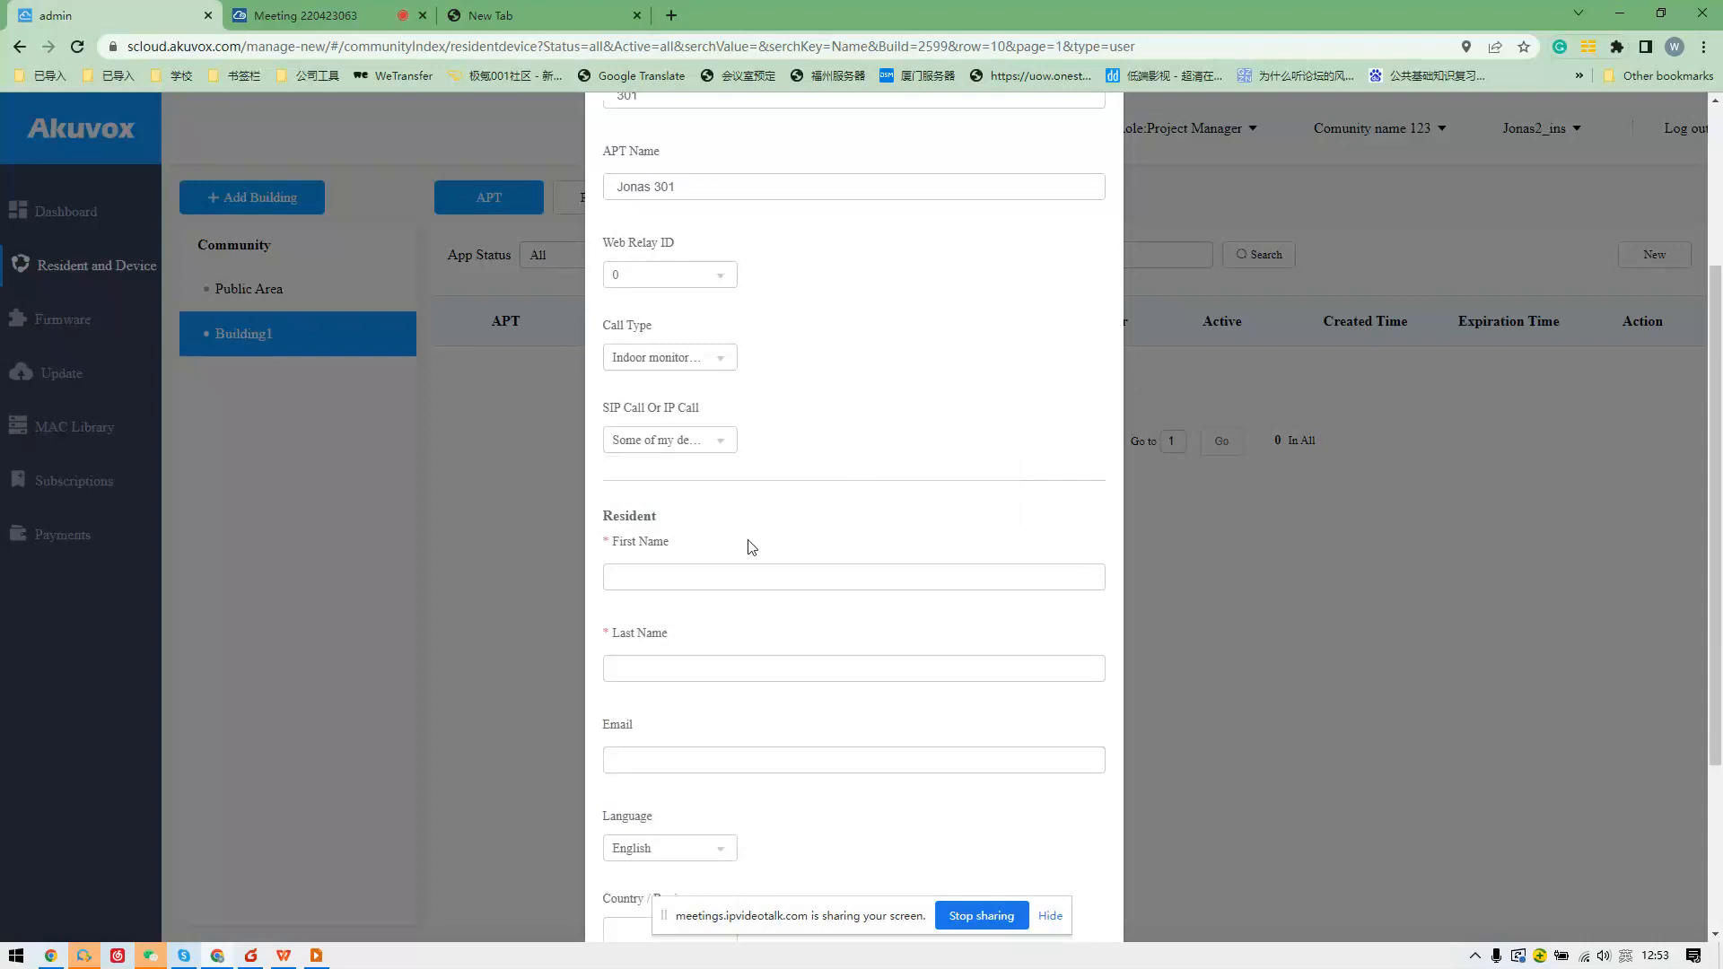
Fill in the resident's first and last names and begin the email field.
left_click(749, 581)
type("Jonas123")
key("Tab")
type("jonas@321")
scroll(641, 606, "down", 3)
type("akuvox")
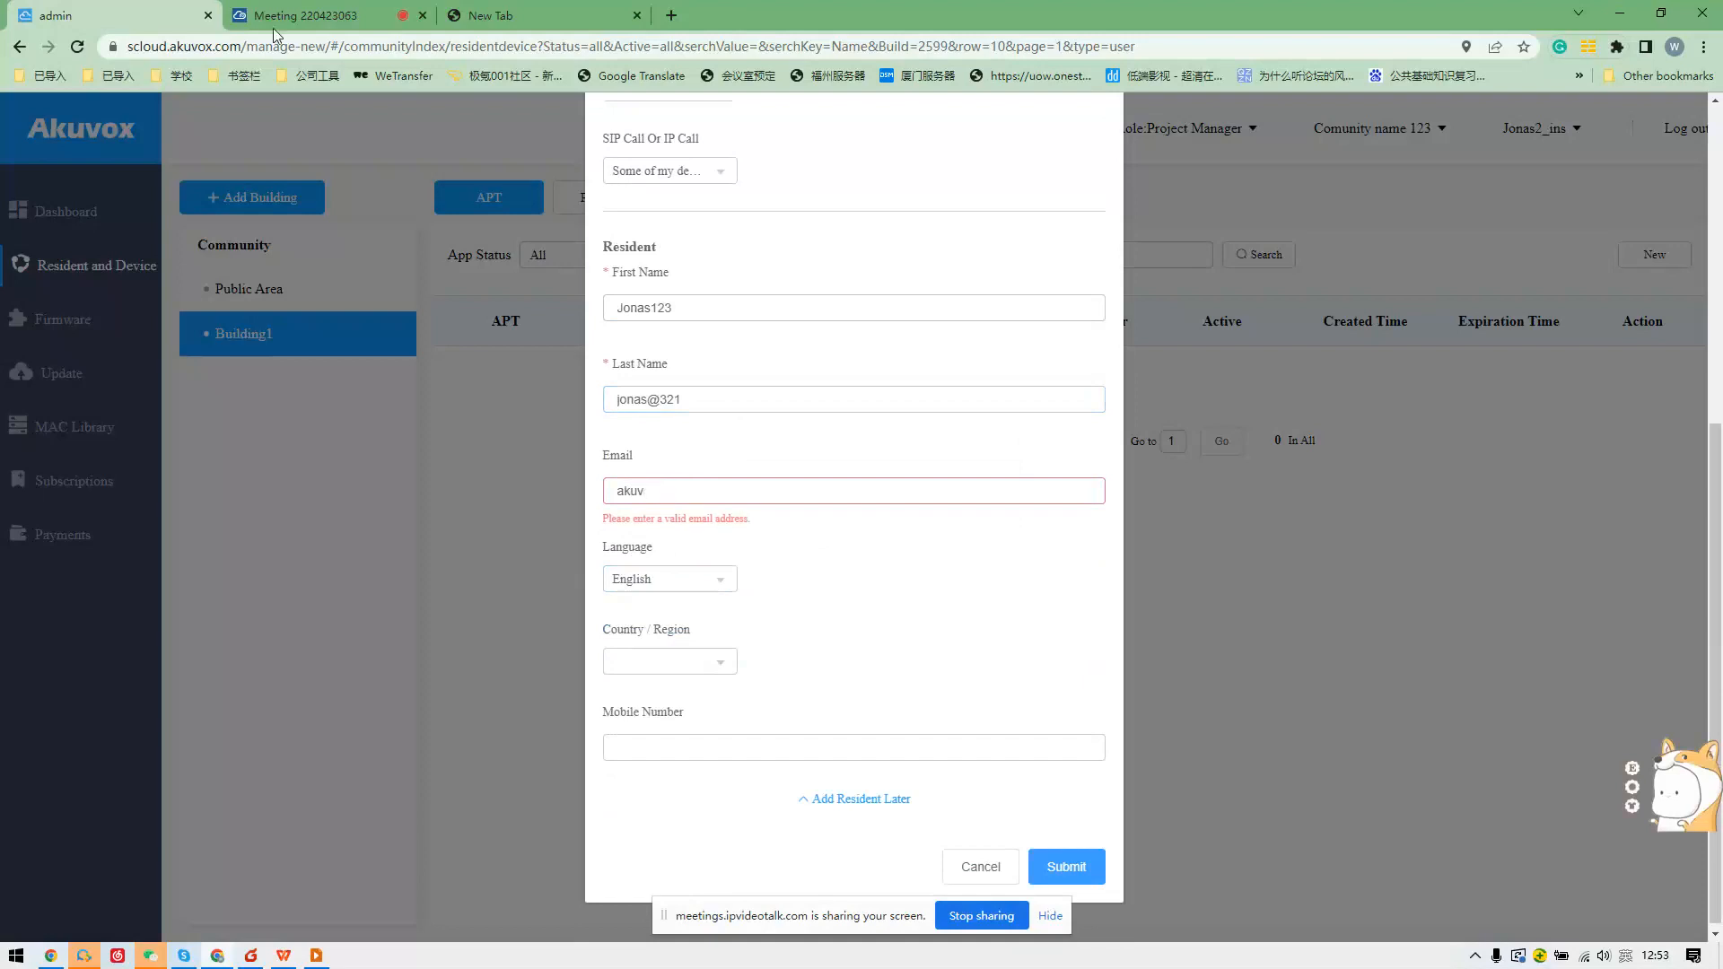
Glance at the meeting tab, then clear the invalid text from the email field.
left_click(274, 26)
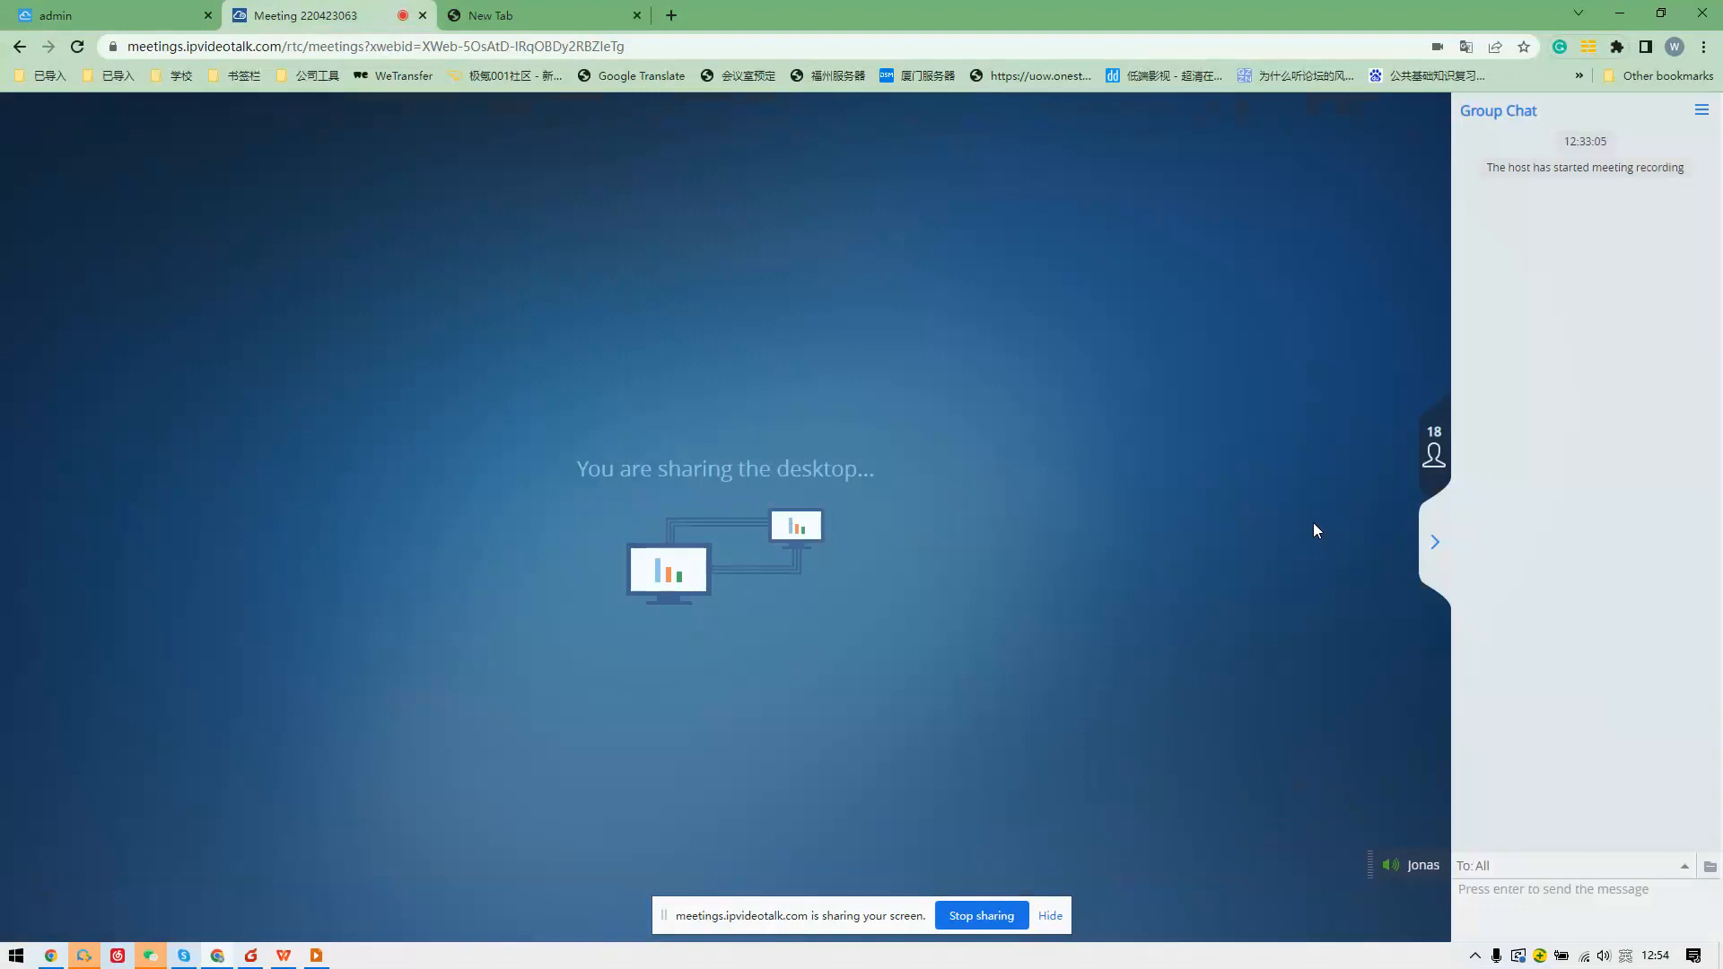
mouse_move(936, 331)
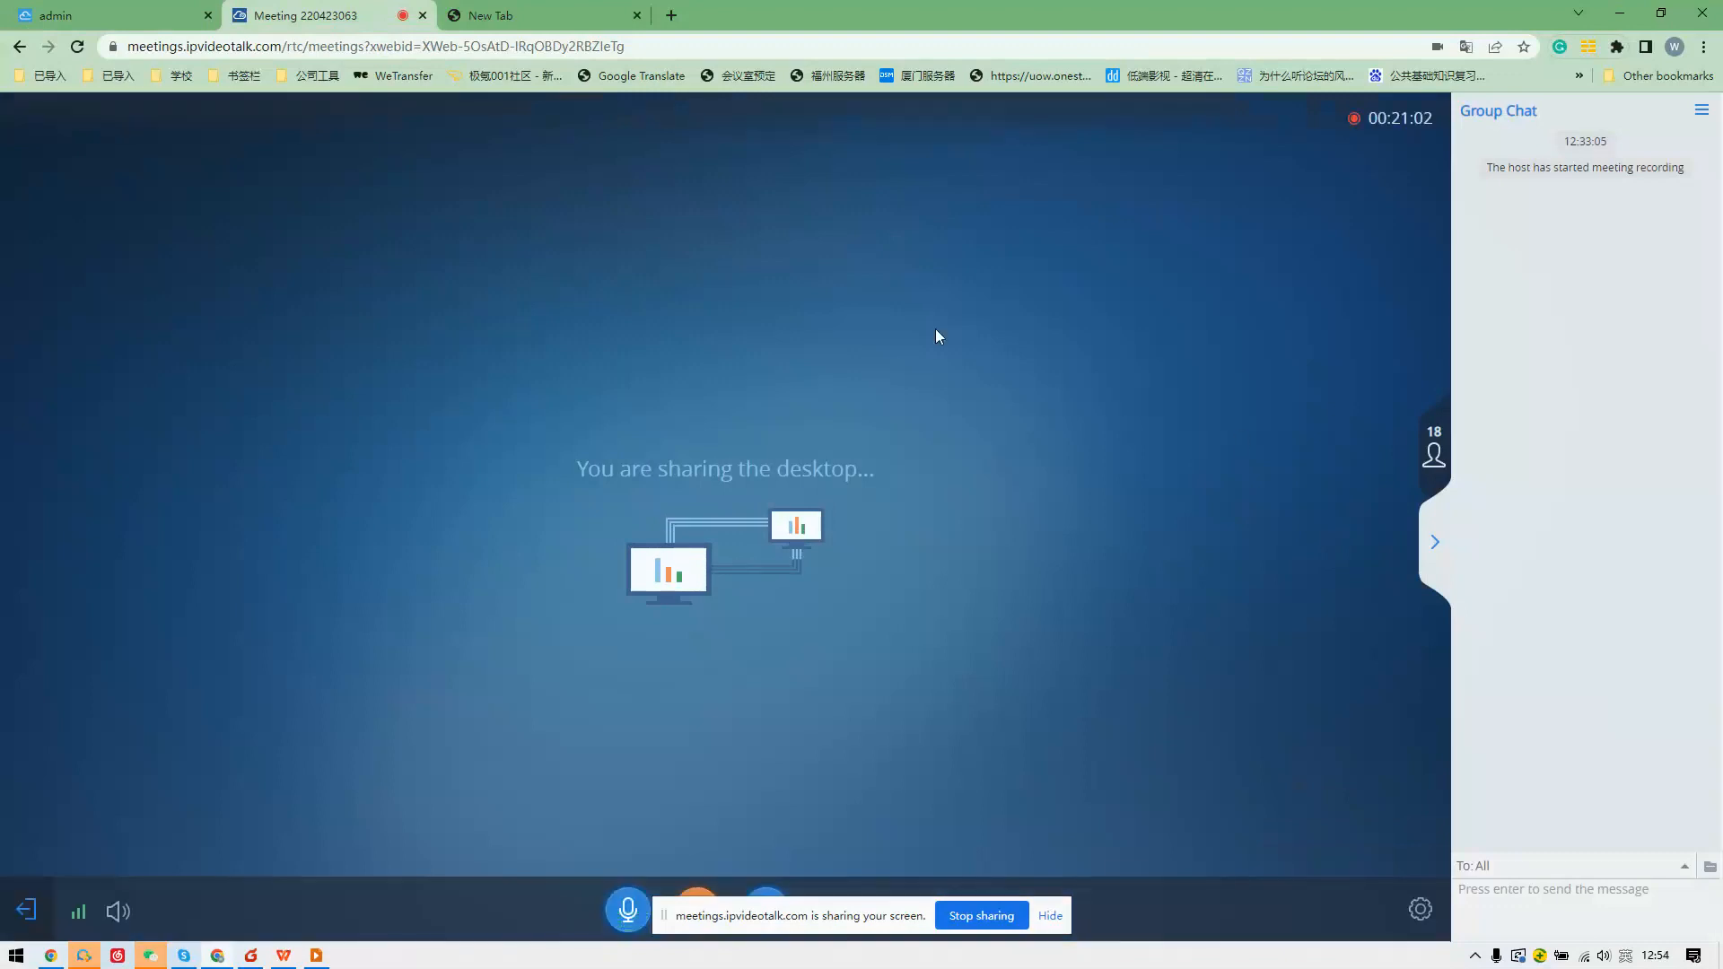
left_click(132, 7)
left_click_drag(646, 491, 606, 501)
key("BackSpace")
Enter a valid resident email address after several corrections.
type("ak")
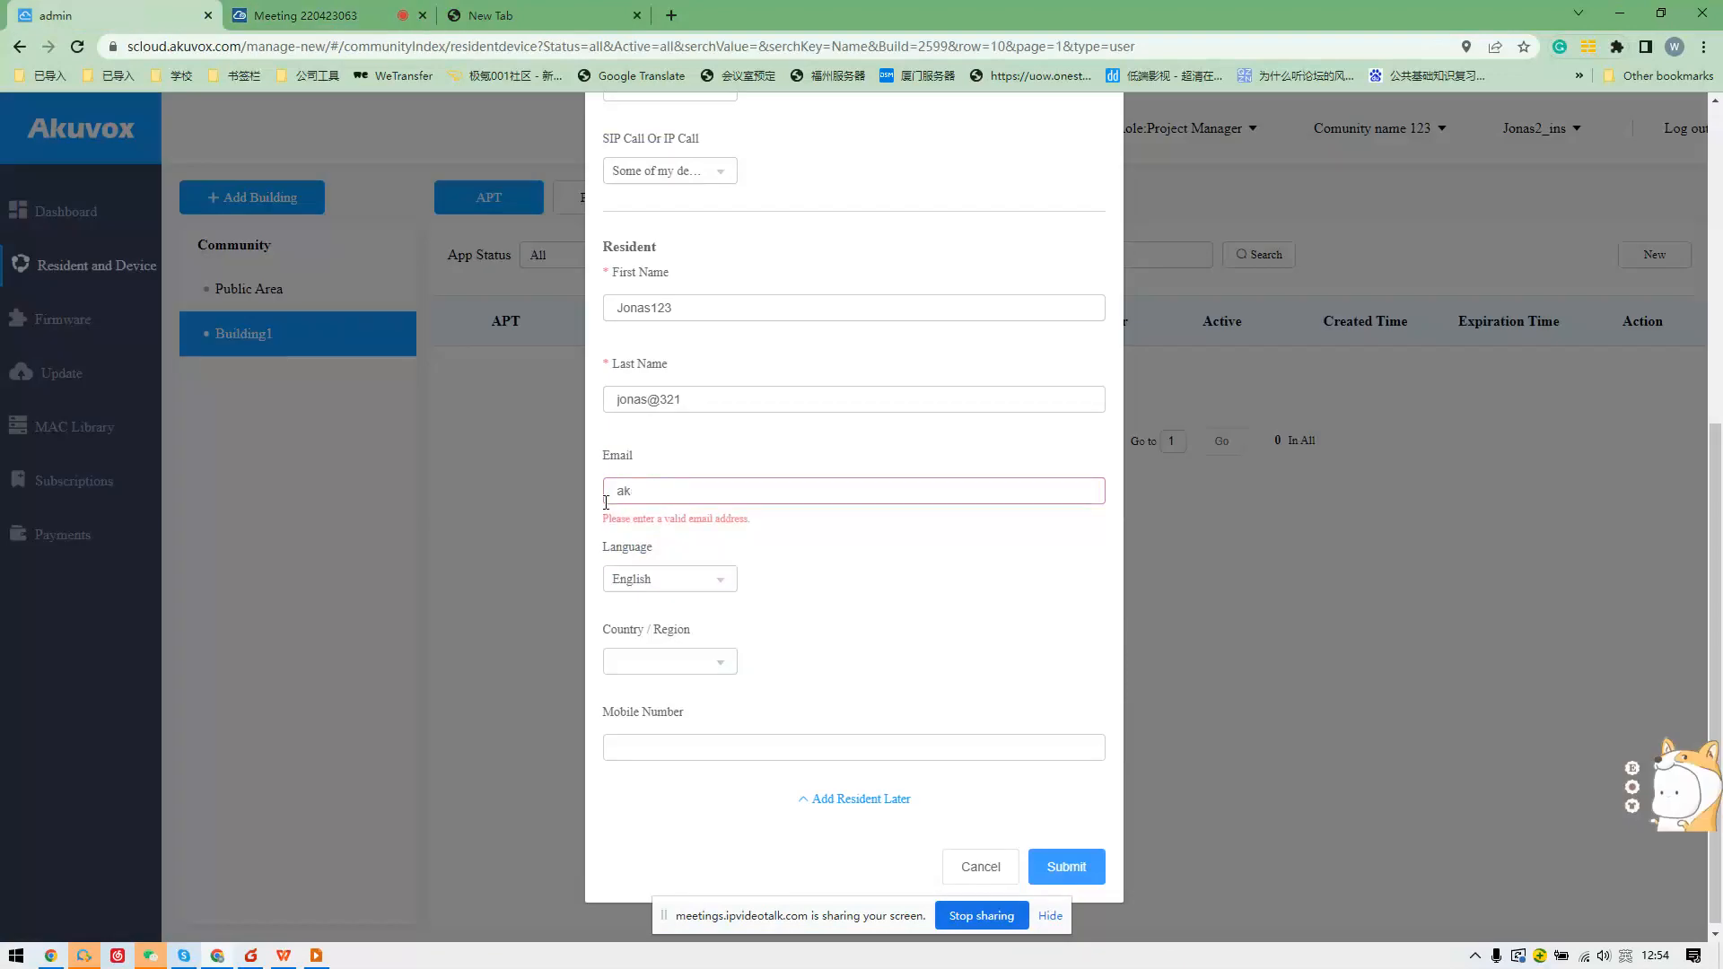
key("BackSpace")
type("akuvox")
key("BackSpace")
key("BackSpace")
key("BackSpace")
key("BackSpace")
key("BackSpace")
key("BackSpace")
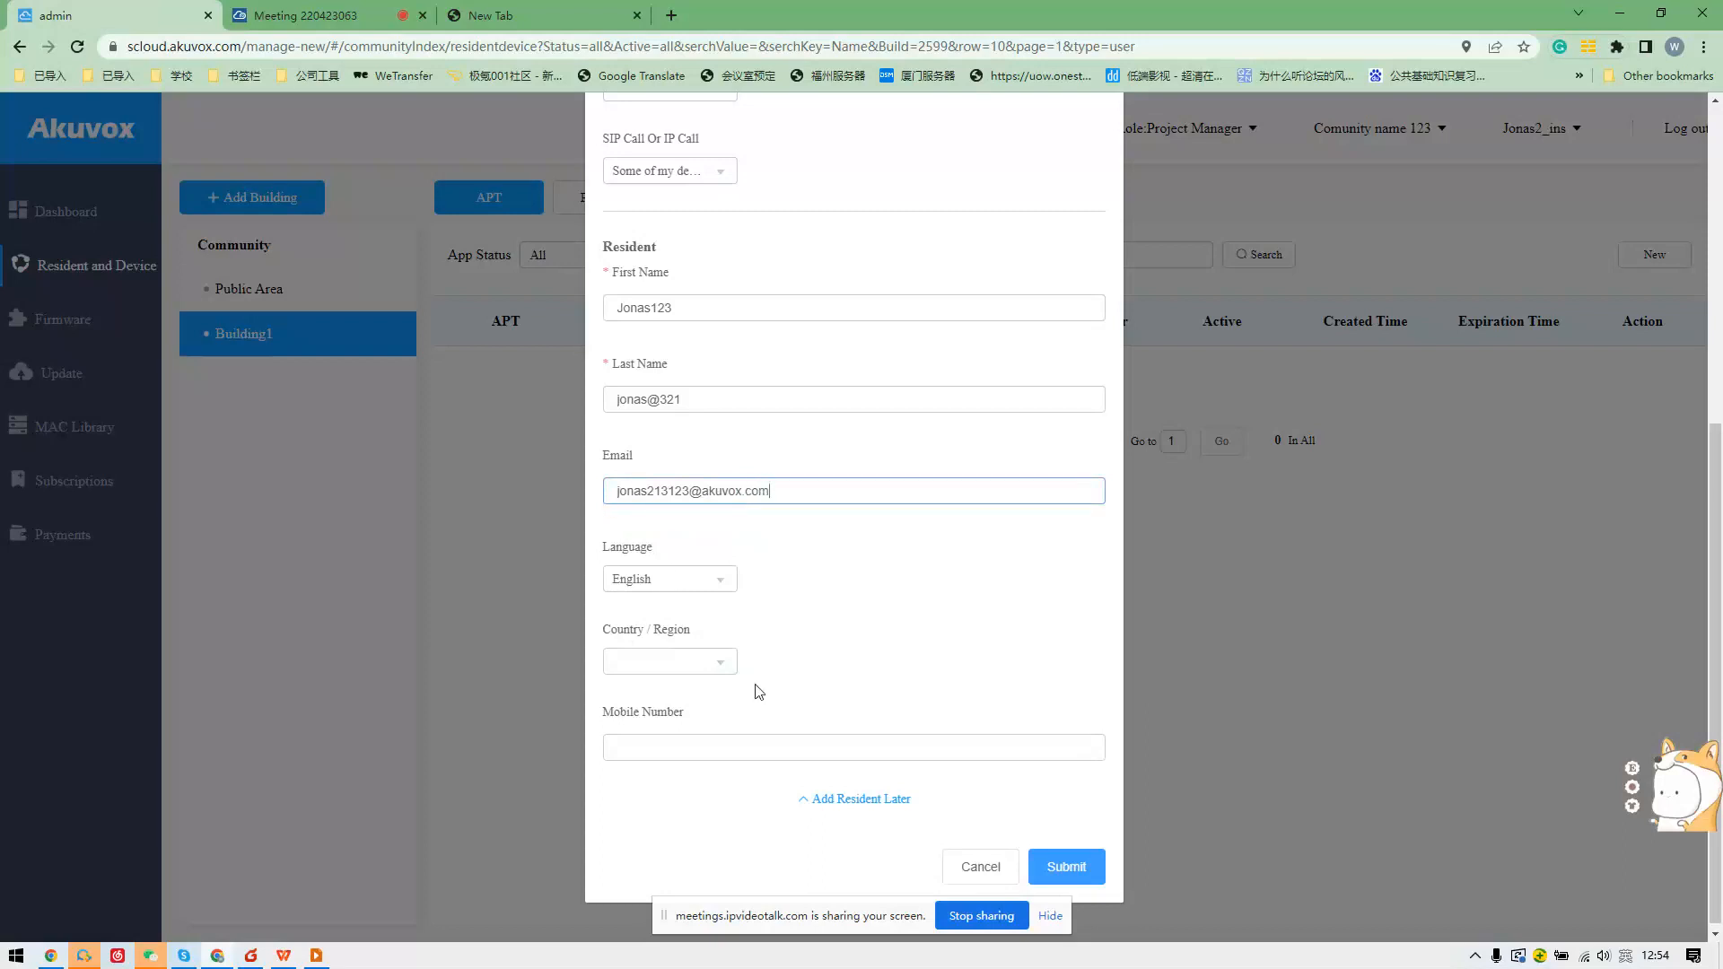
Set Country / Region to St Kitts and Nevis, replacing an accidental Panama choice.
left_click(713, 664)
scroll(736, 711, "down", 10)
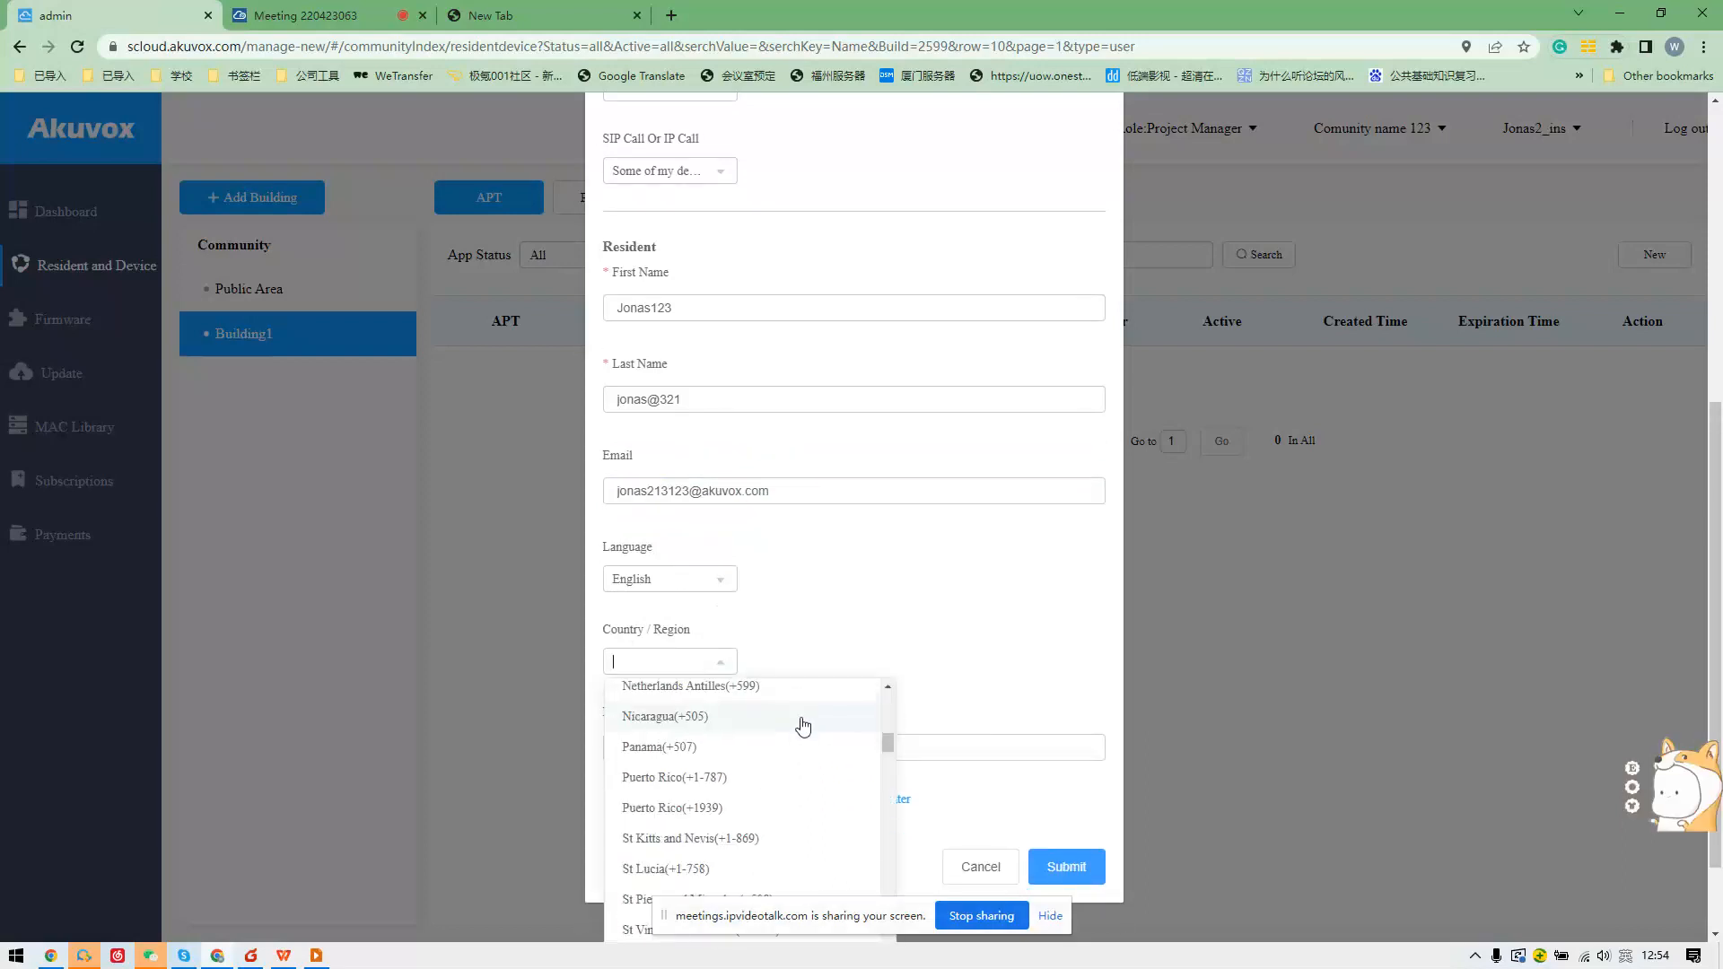
scroll(772, 745, "up", 5)
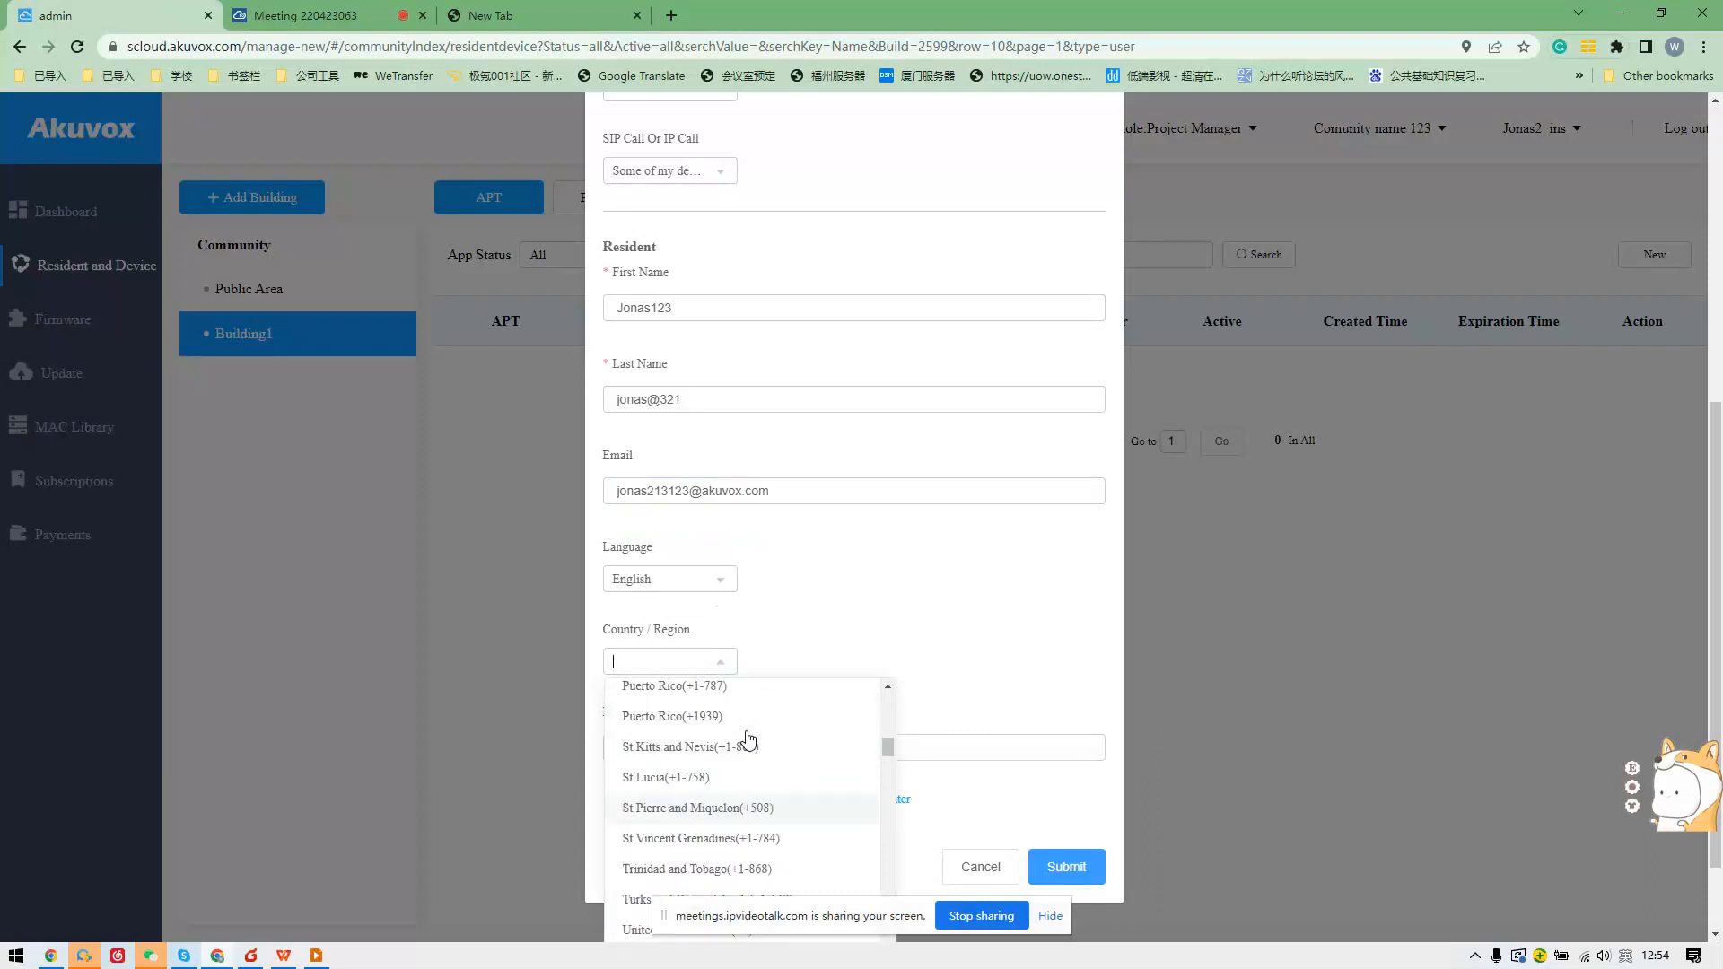
left_click(751, 745)
left_click(727, 671)
scroll(749, 751, "up", 3)
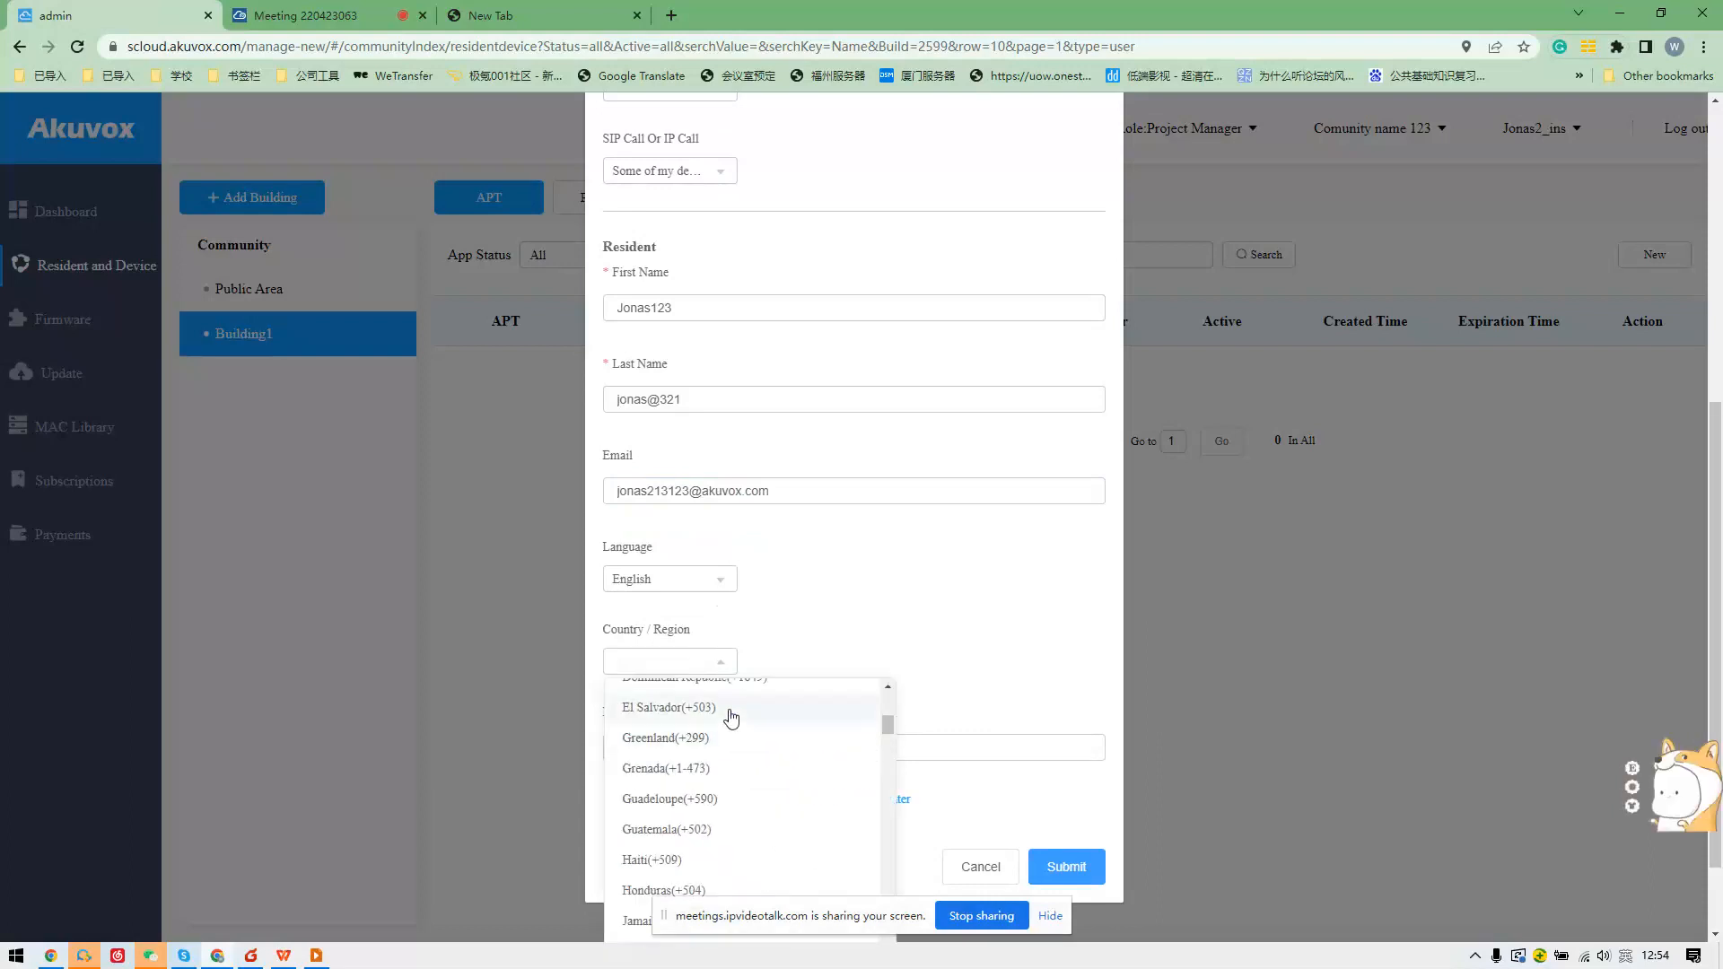
scroll(729, 754, "down", 15)
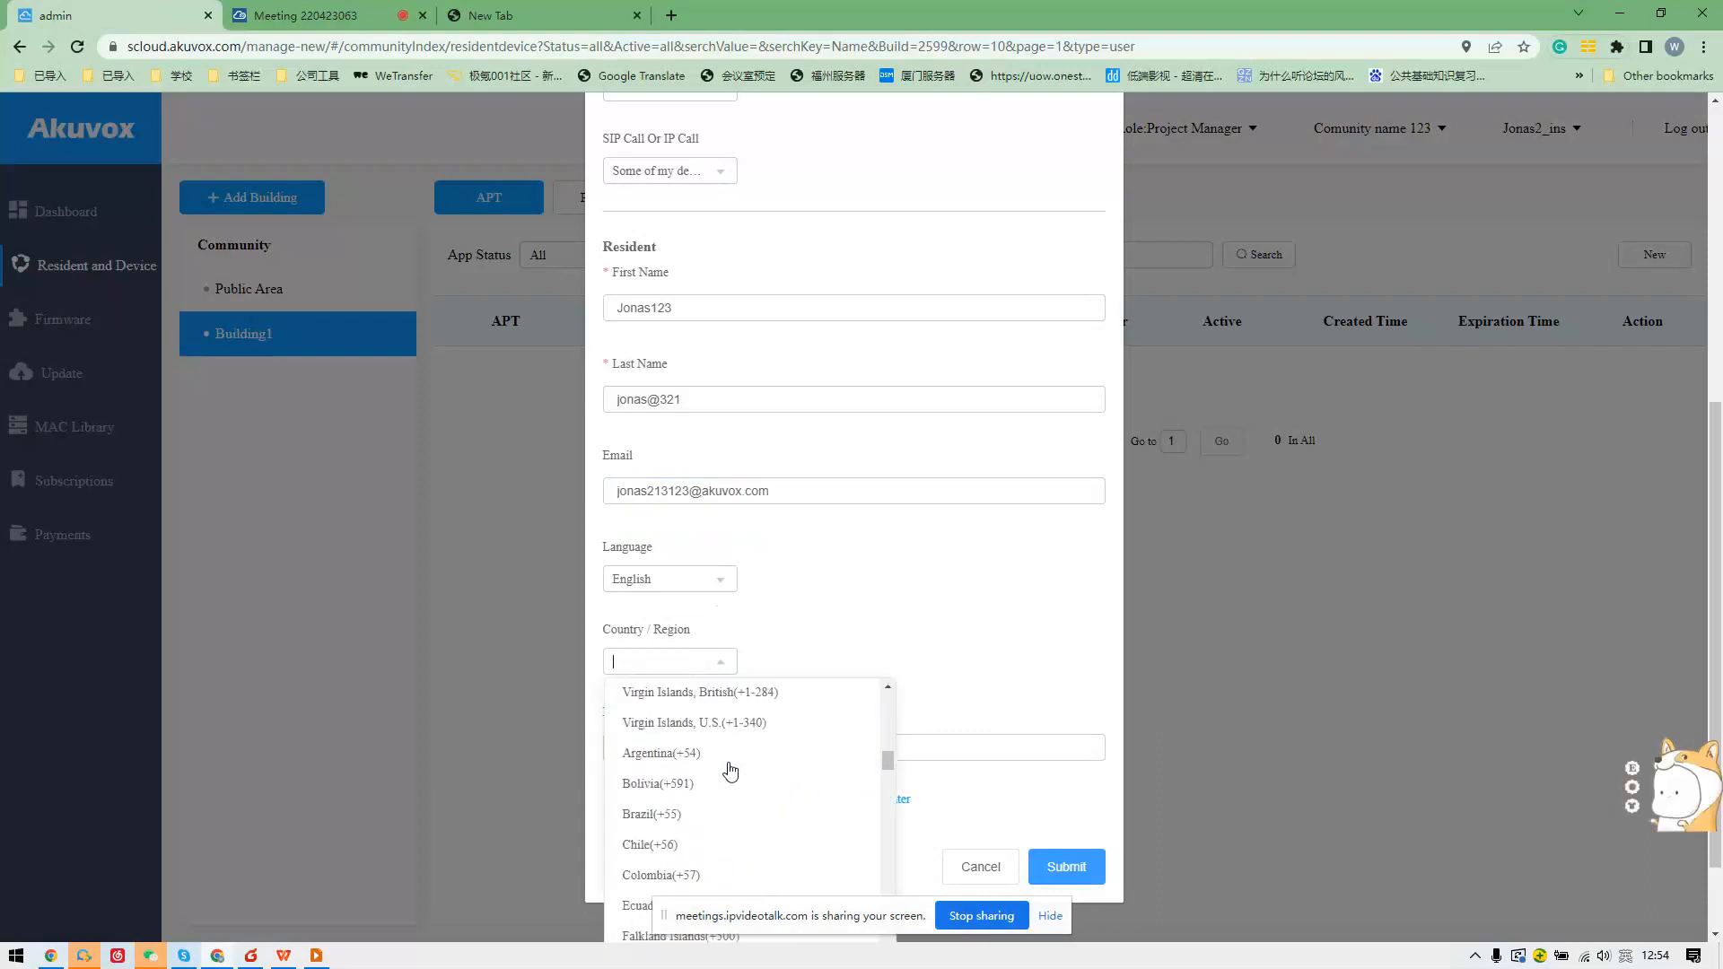
scroll(730, 768, "up", 4)
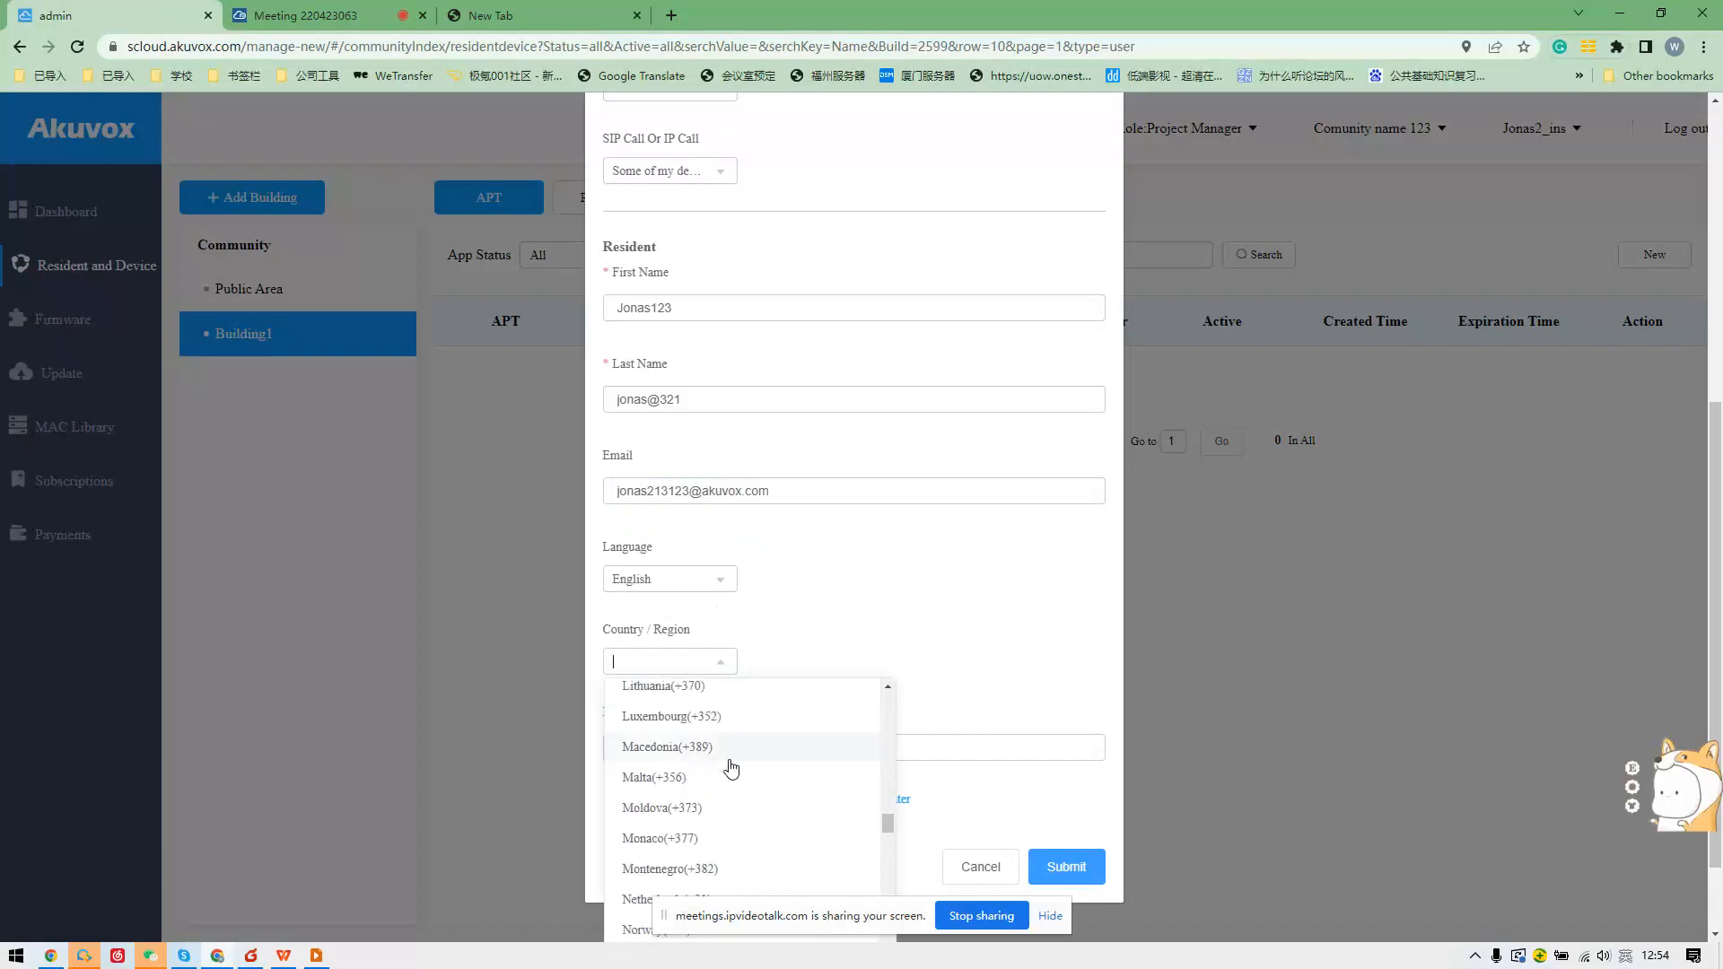
scroll(723, 765, "up", 2)
scroll(727, 754, "down", 15)
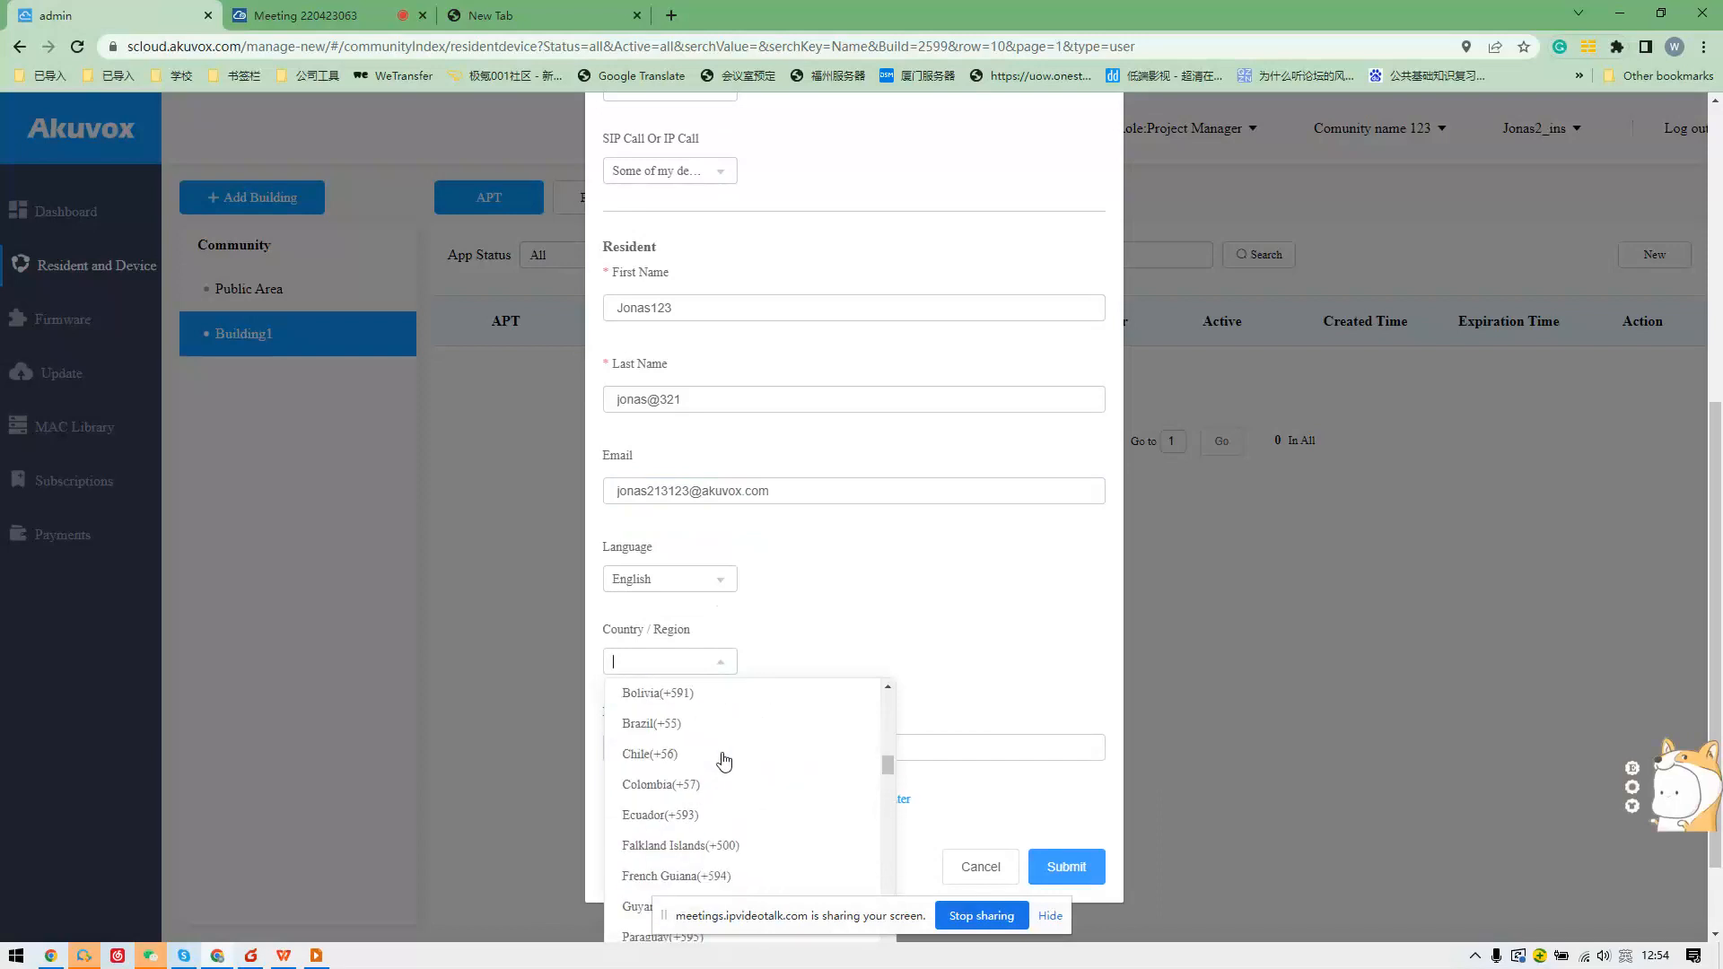
left_click(731, 746)
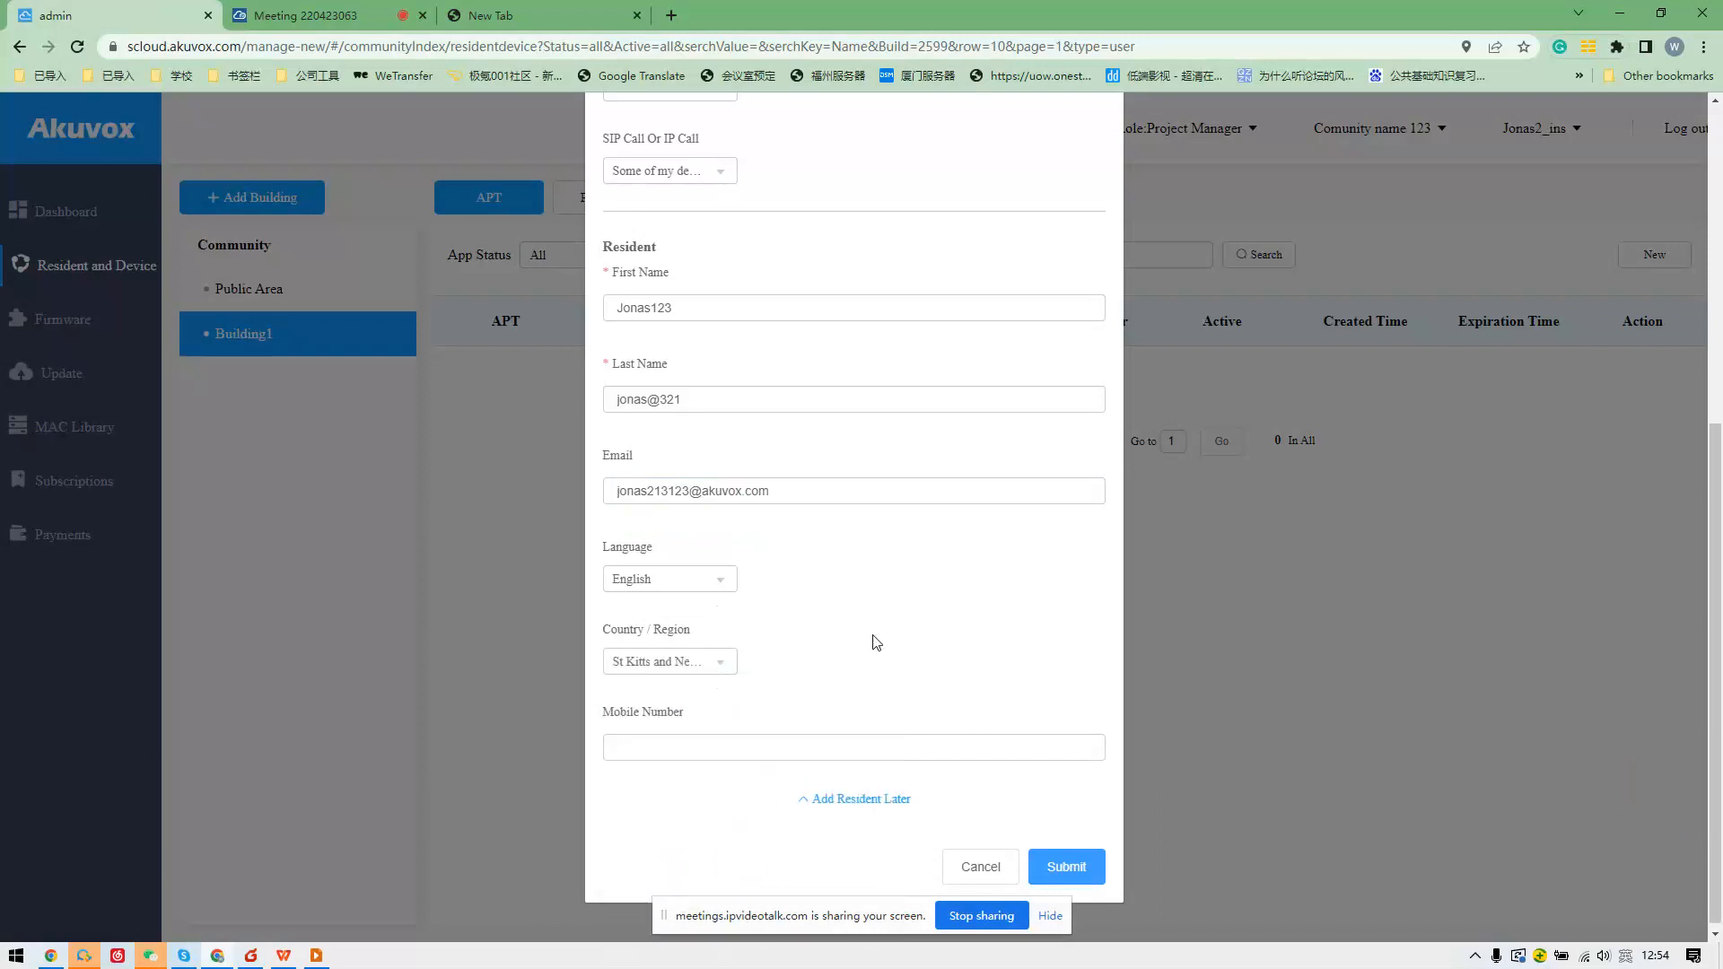
Enter the resident's mobile number and submit apartment 301.
left_click(821, 742)
type("97129711")
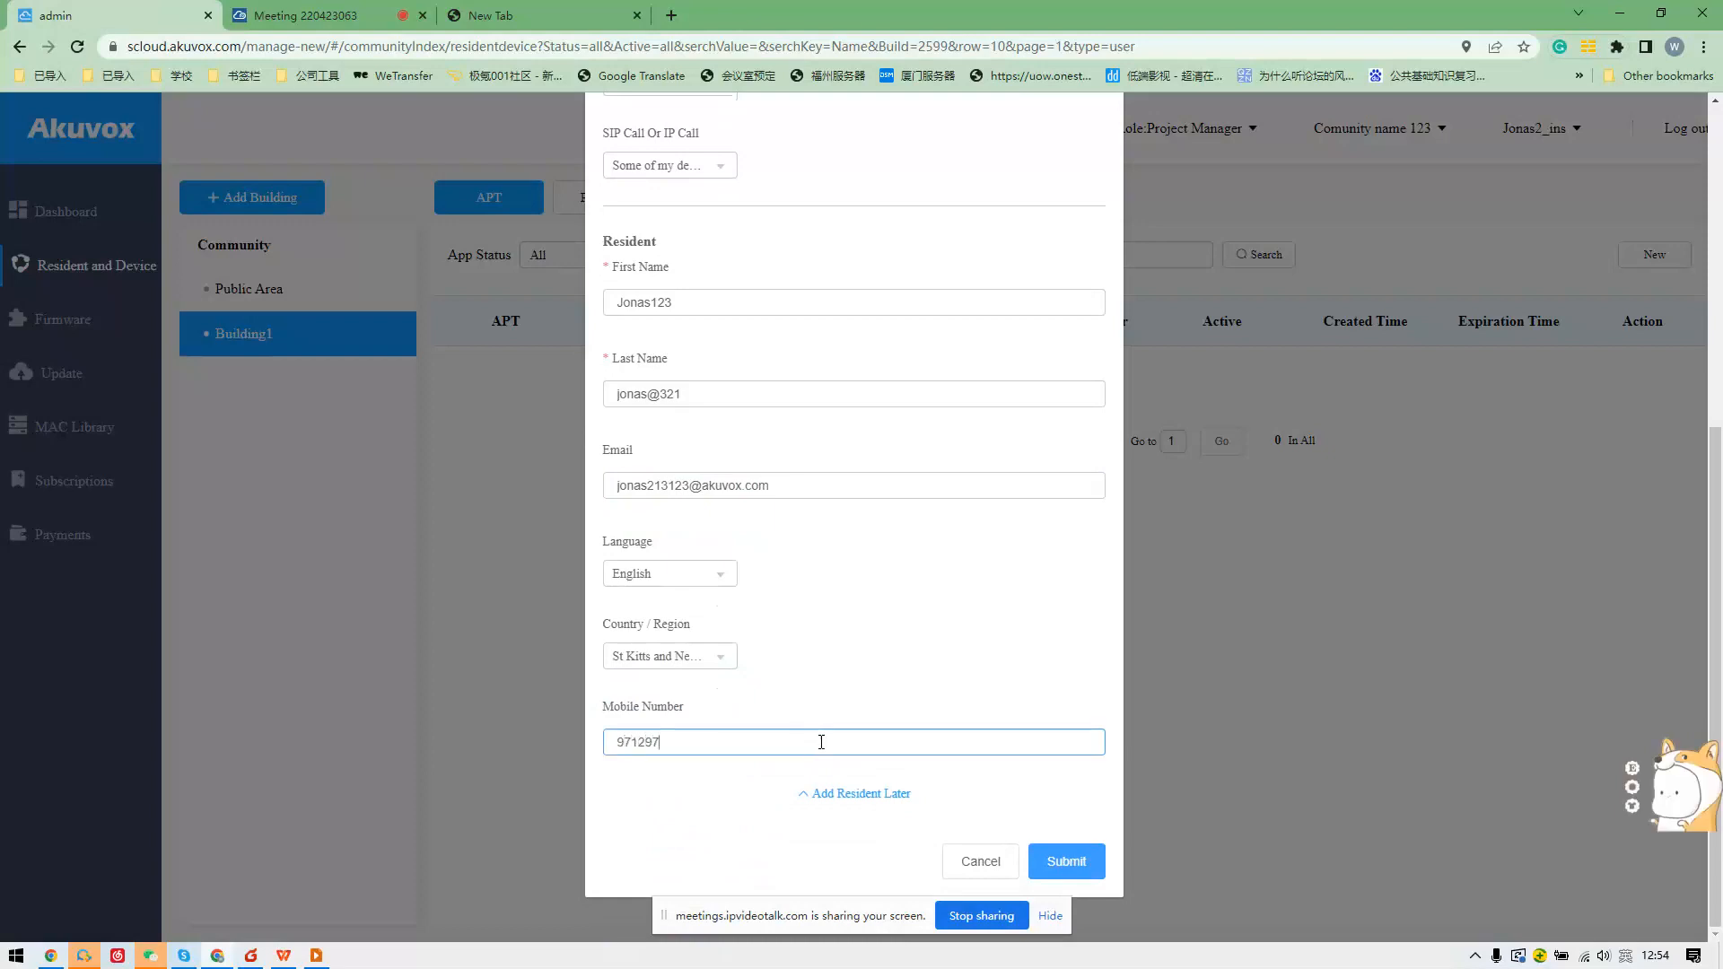
left_click(1039, 869)
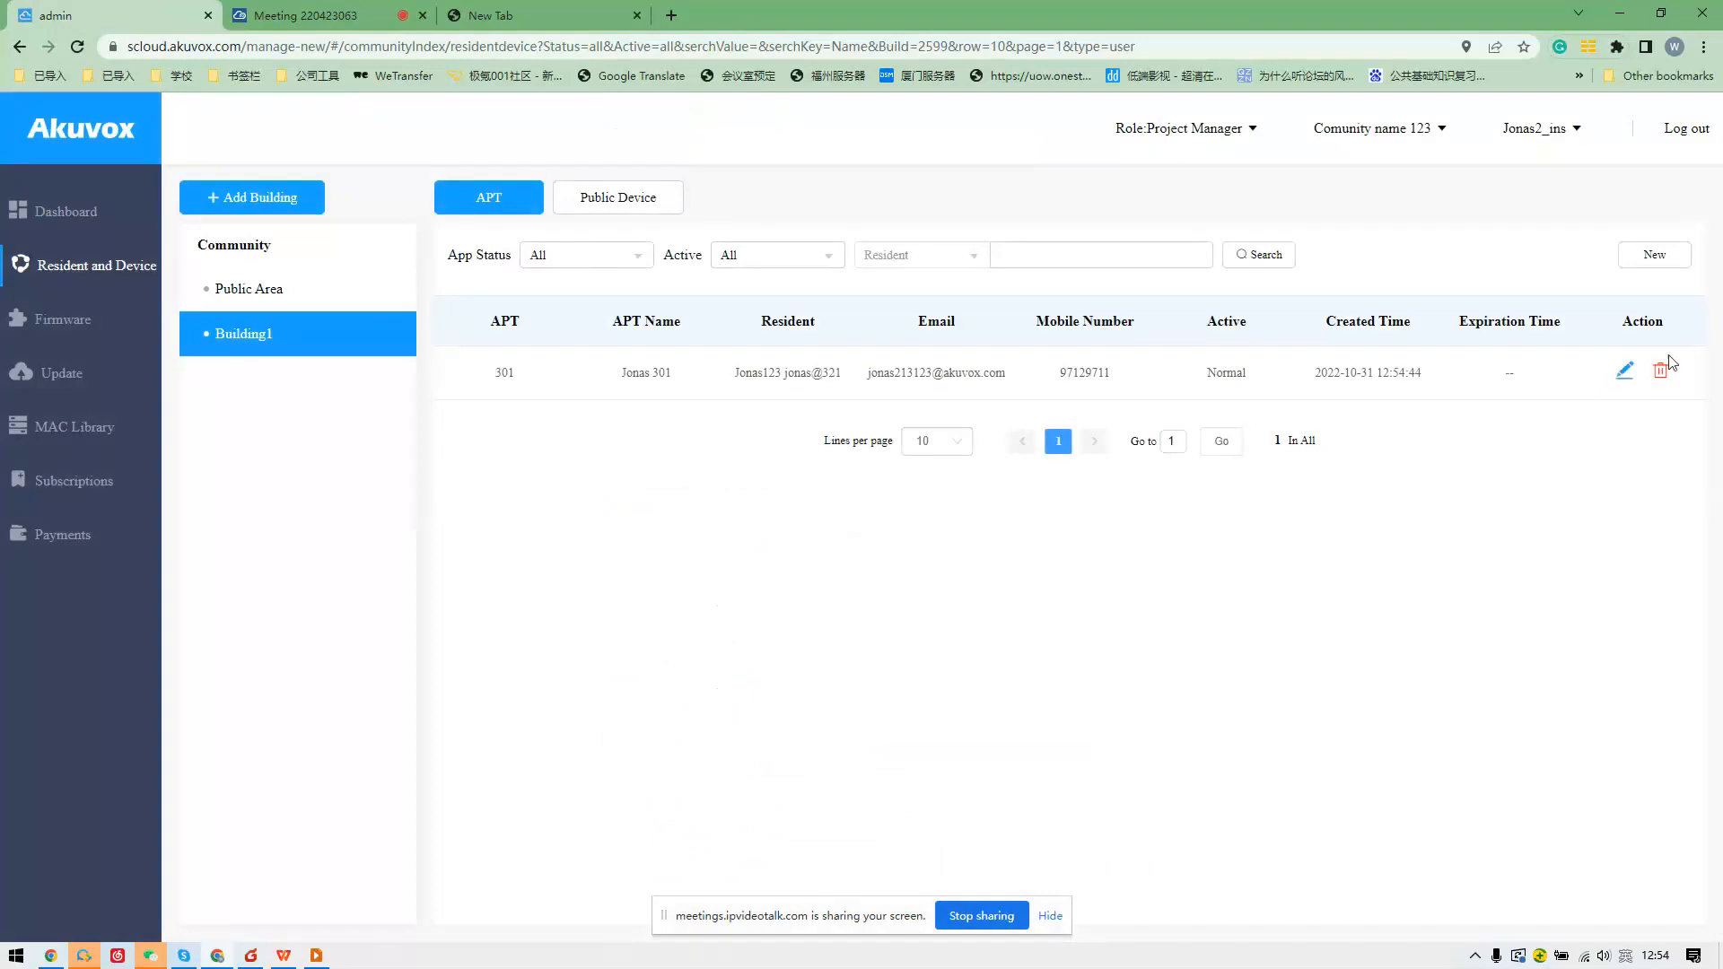
Open apartment 301's details and cancel out of adding a family member.
left_click(1626, 375)
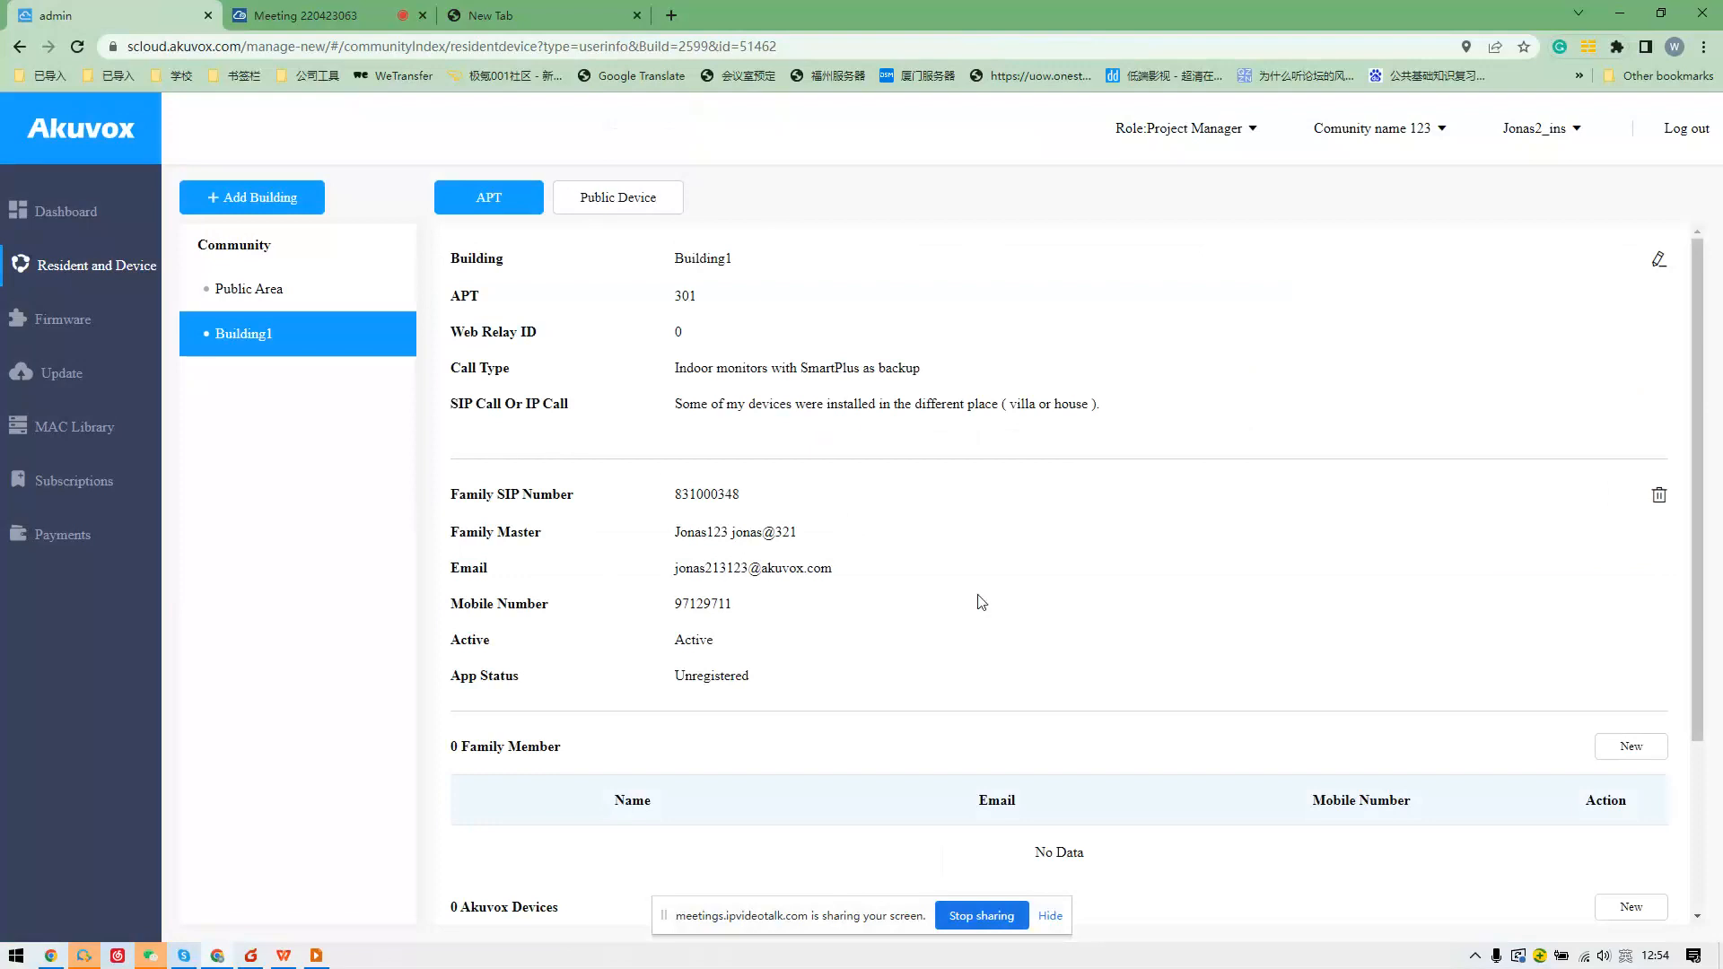
scroll(1042, 515, "down", 2)
scroll(894, 557, "down", 1)
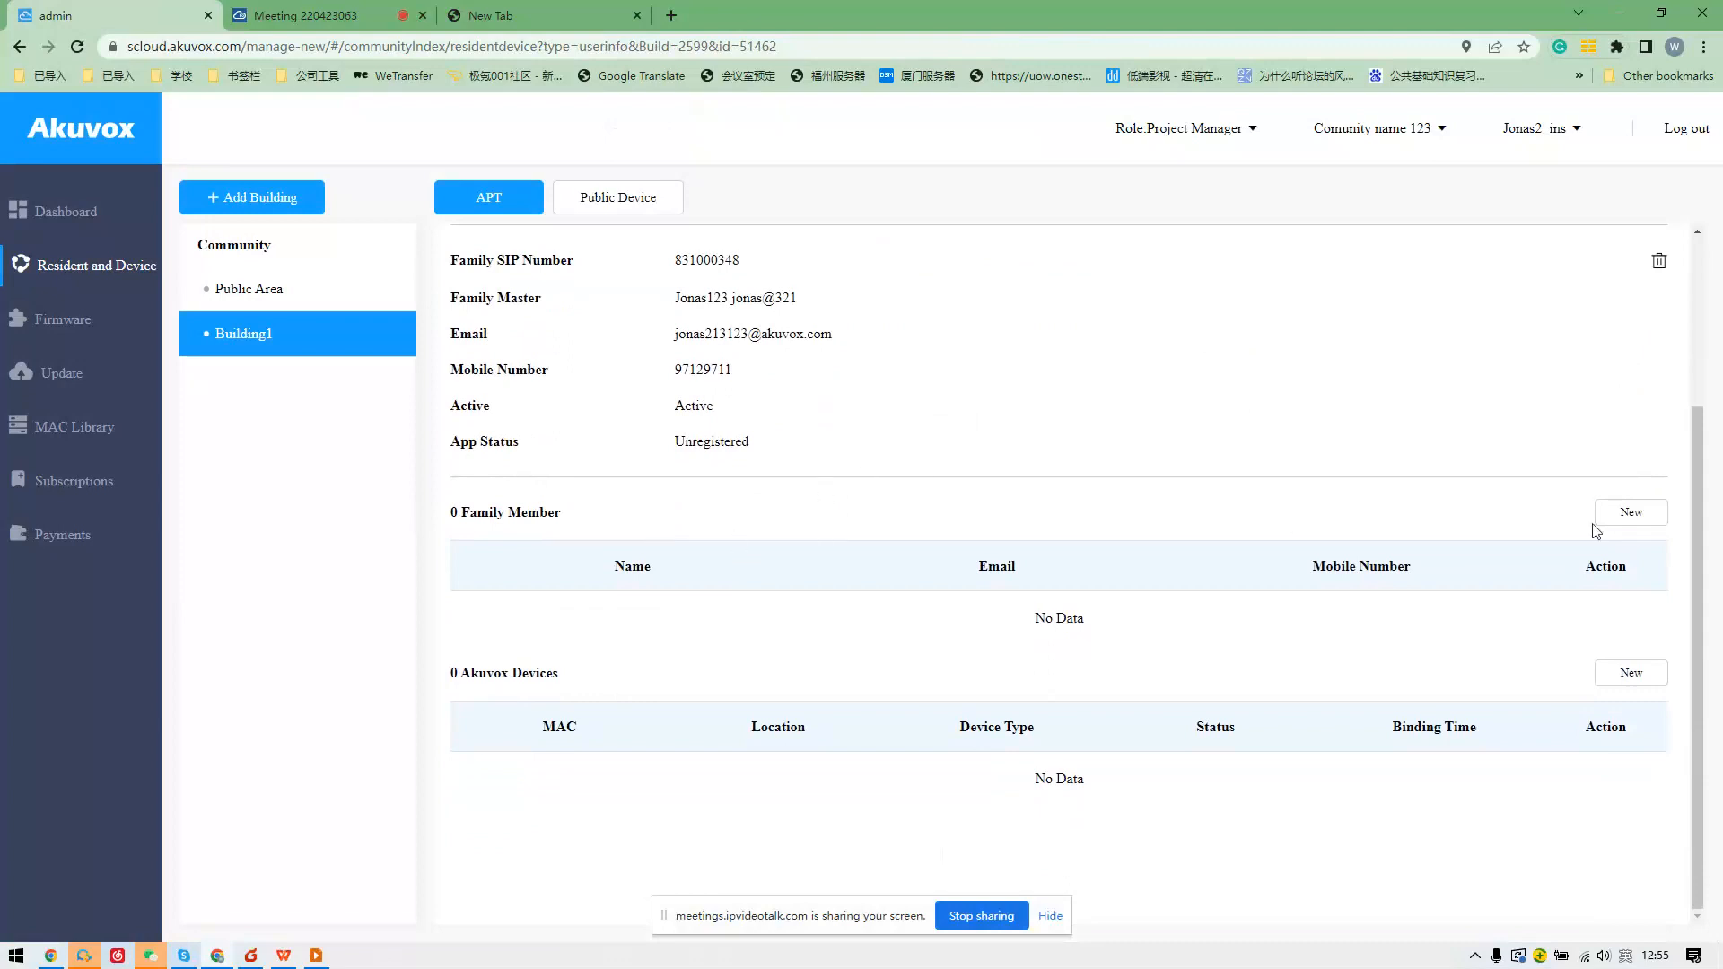
left_click(1620, 516)
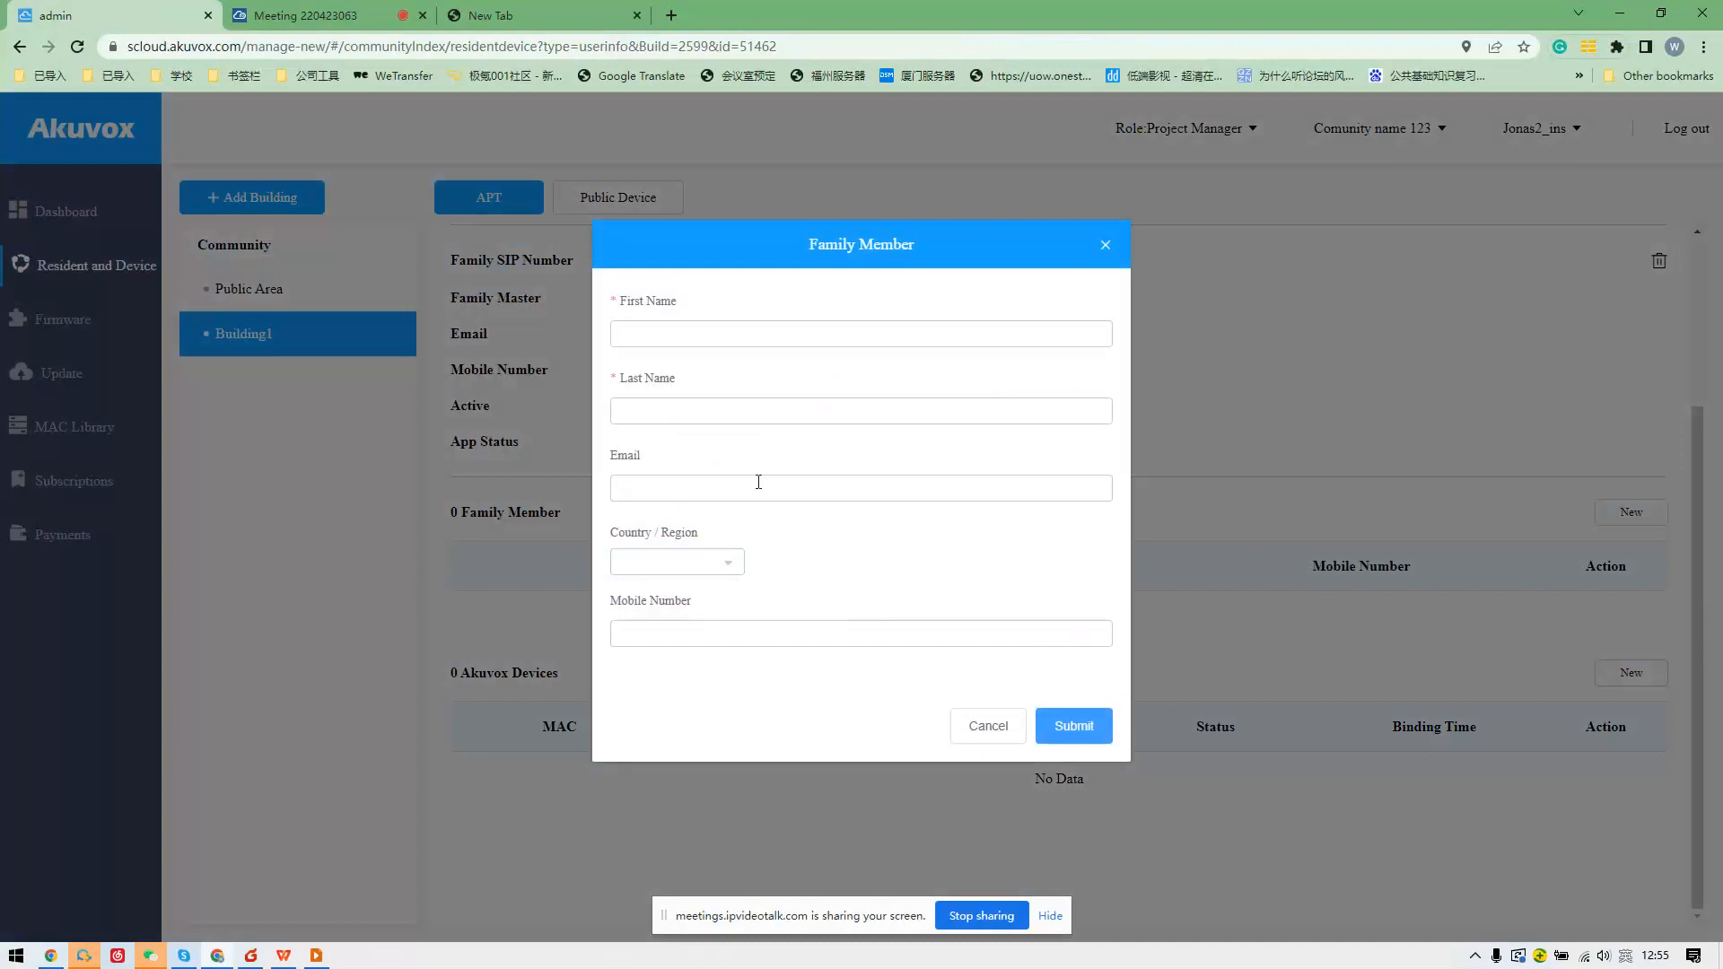
left_click(991, 734)
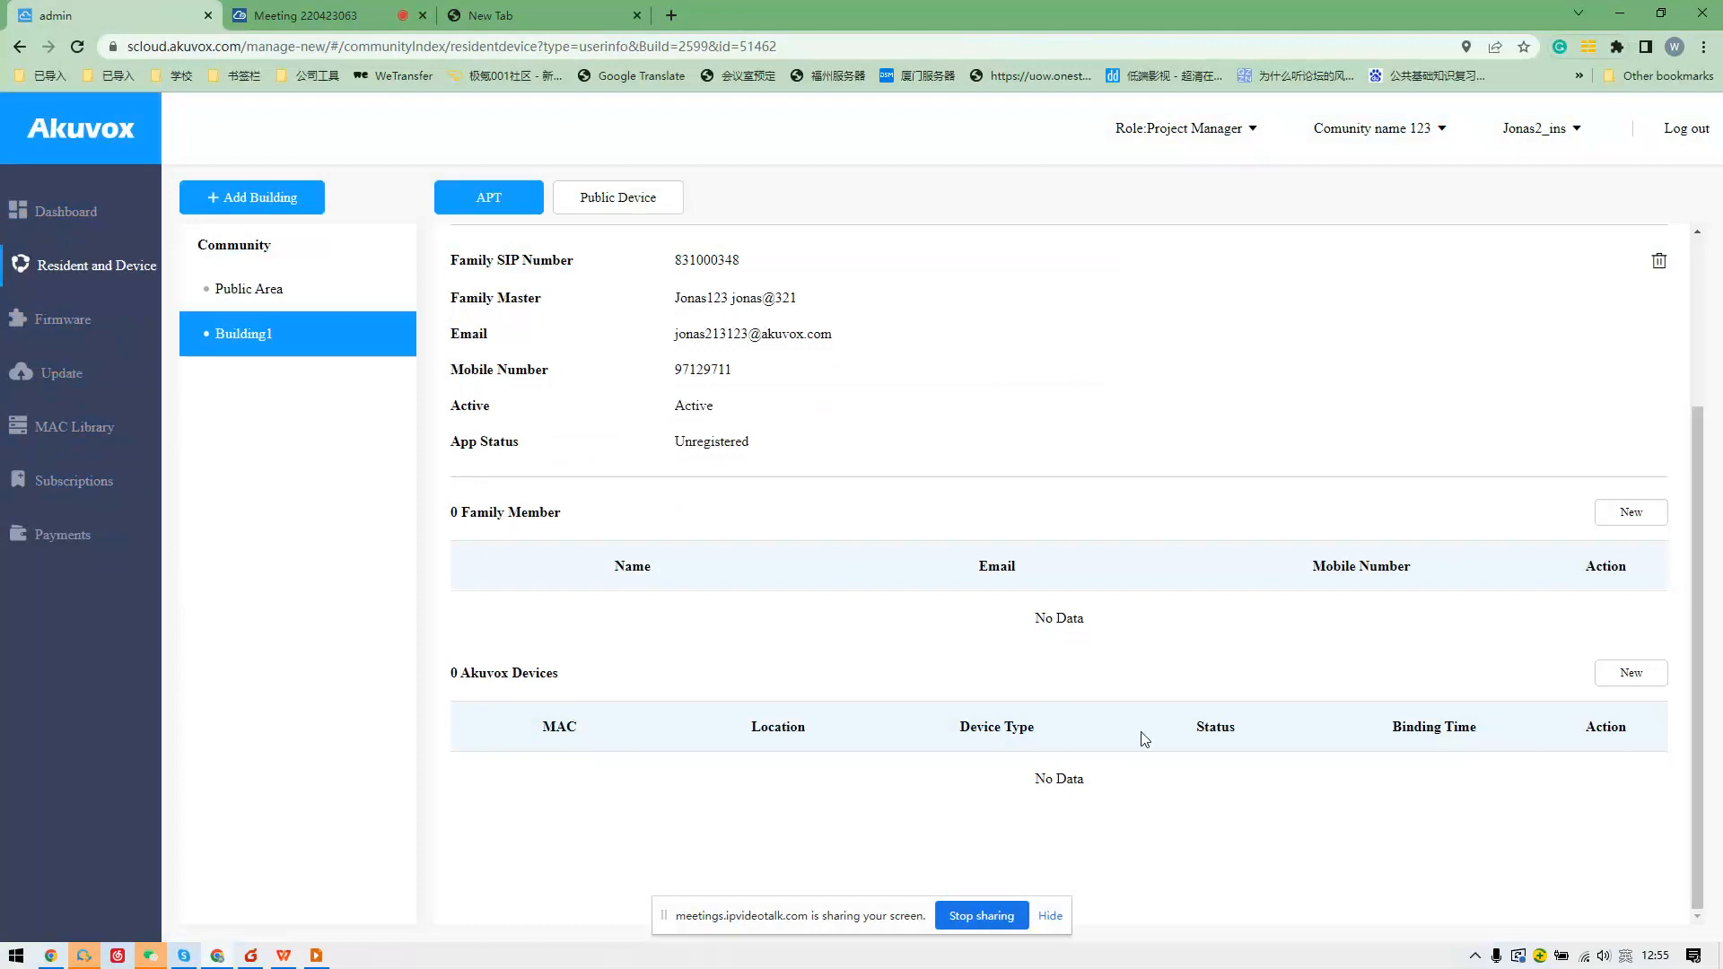
left_click(1616, 675)
left_click(695, 400)
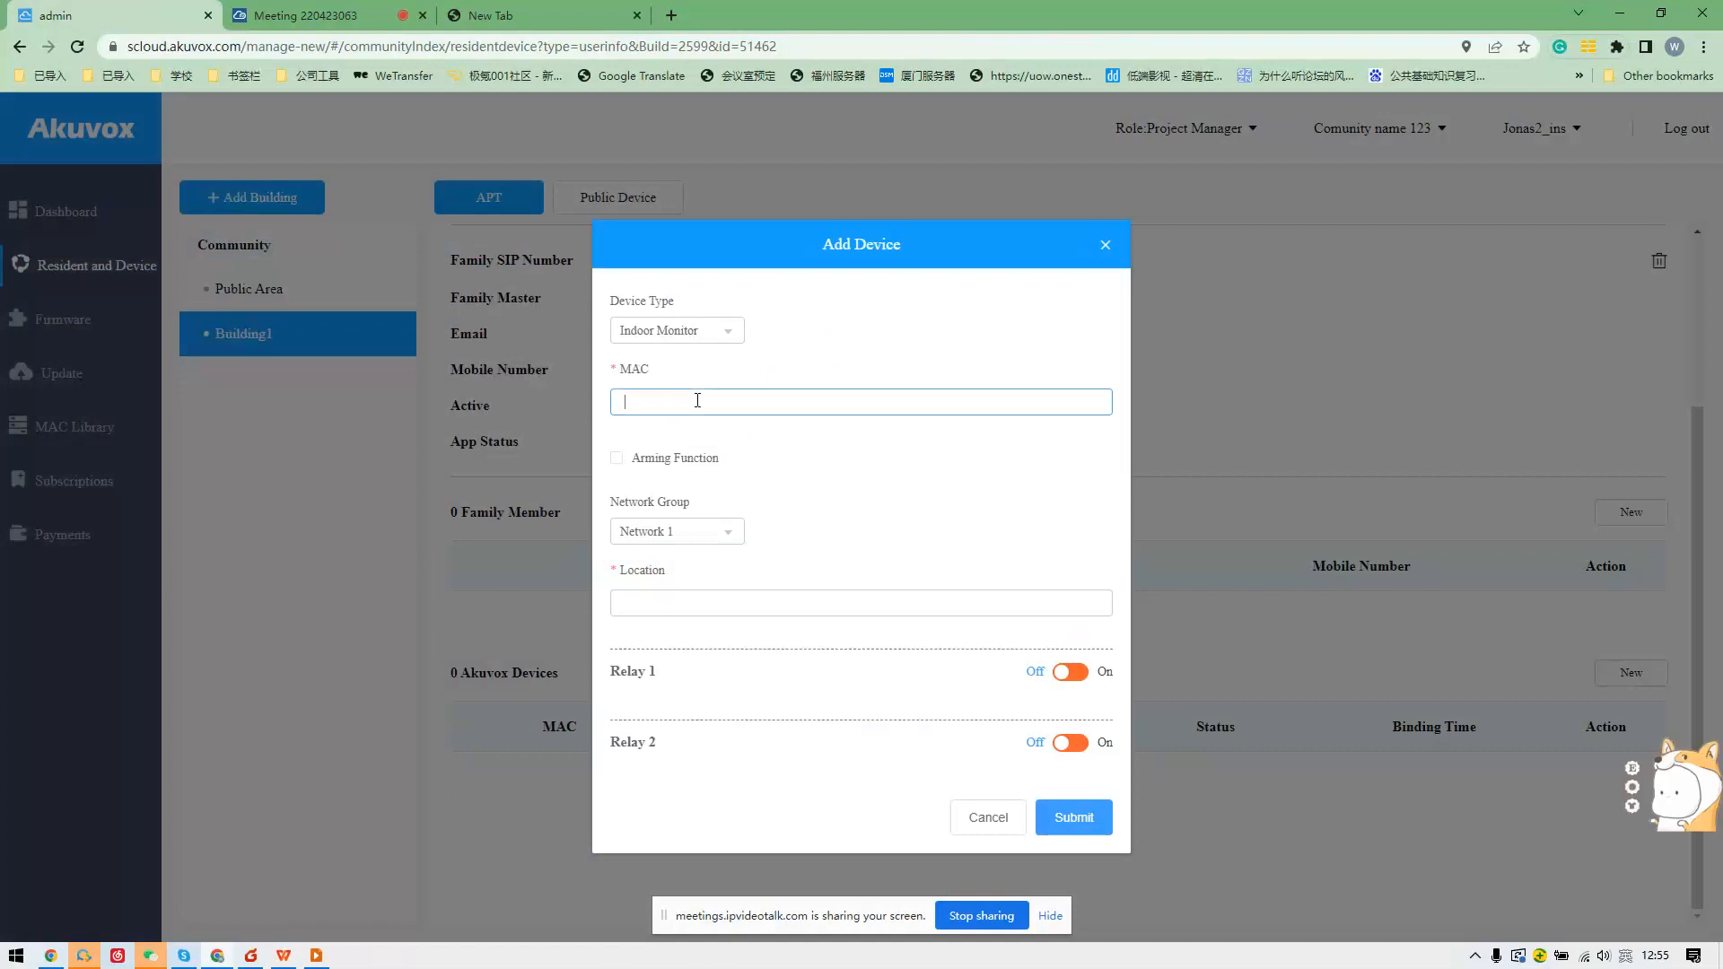
key("Caps_Lock")
type("0C11506037")
left_click(677, 458)
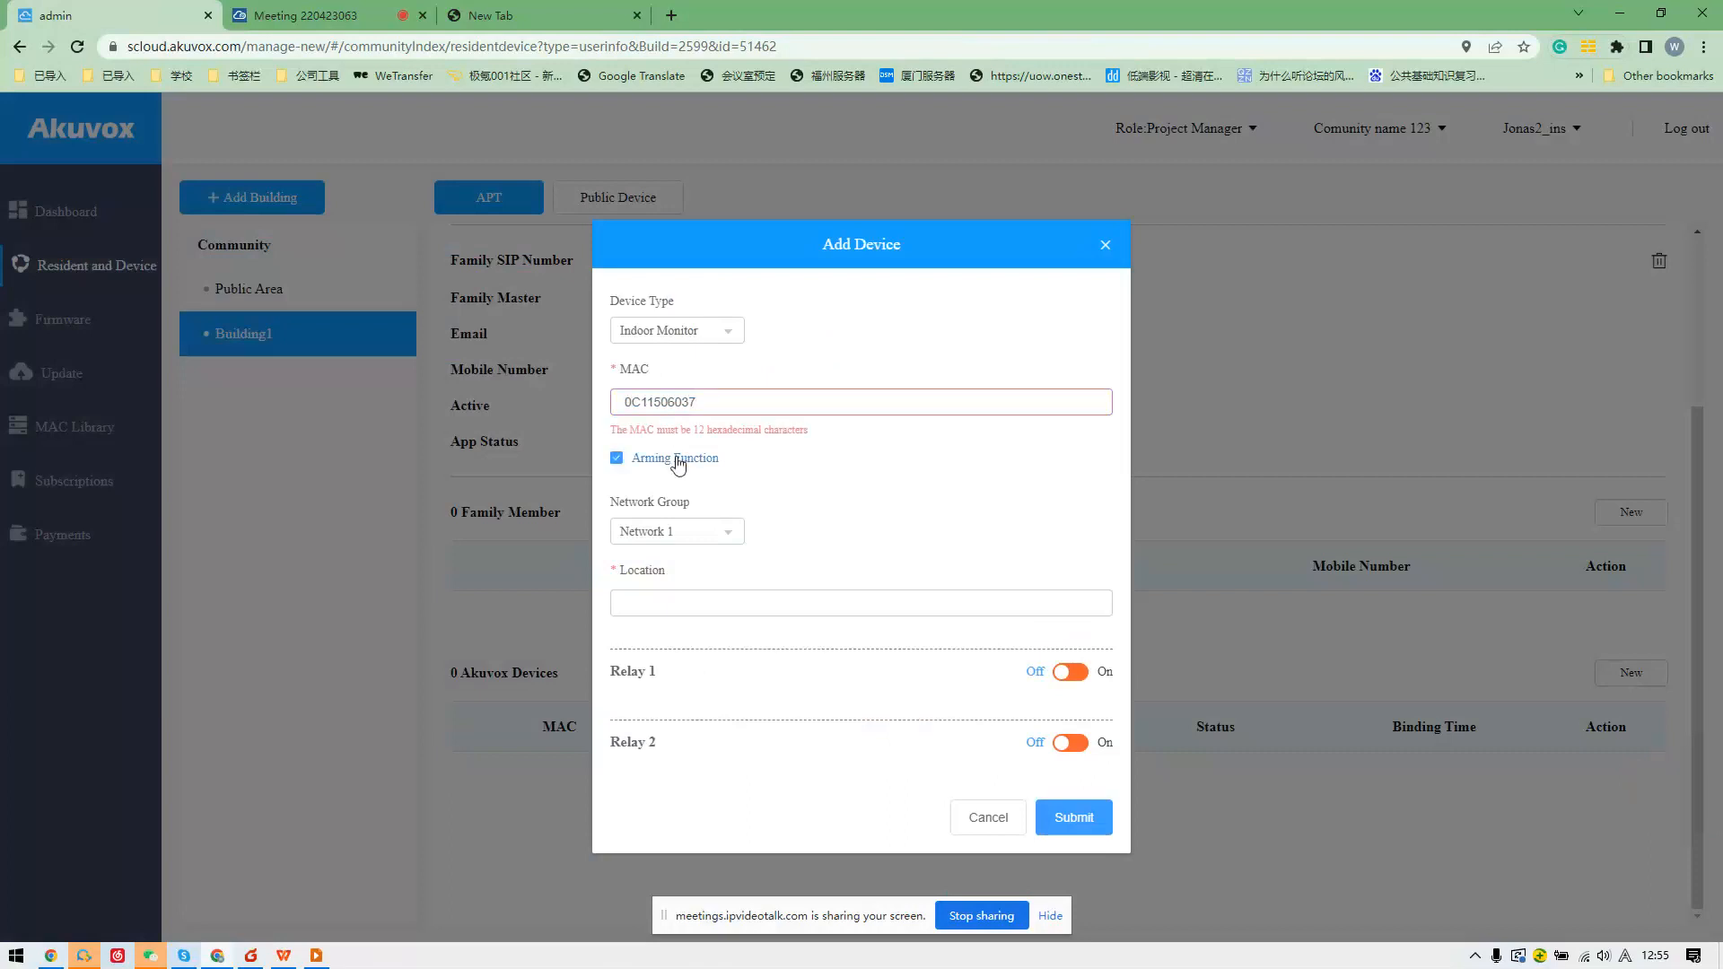
left_click(702, 408)
type("123")
left_click_drag(739, 402, 466, 397)
type("0C")
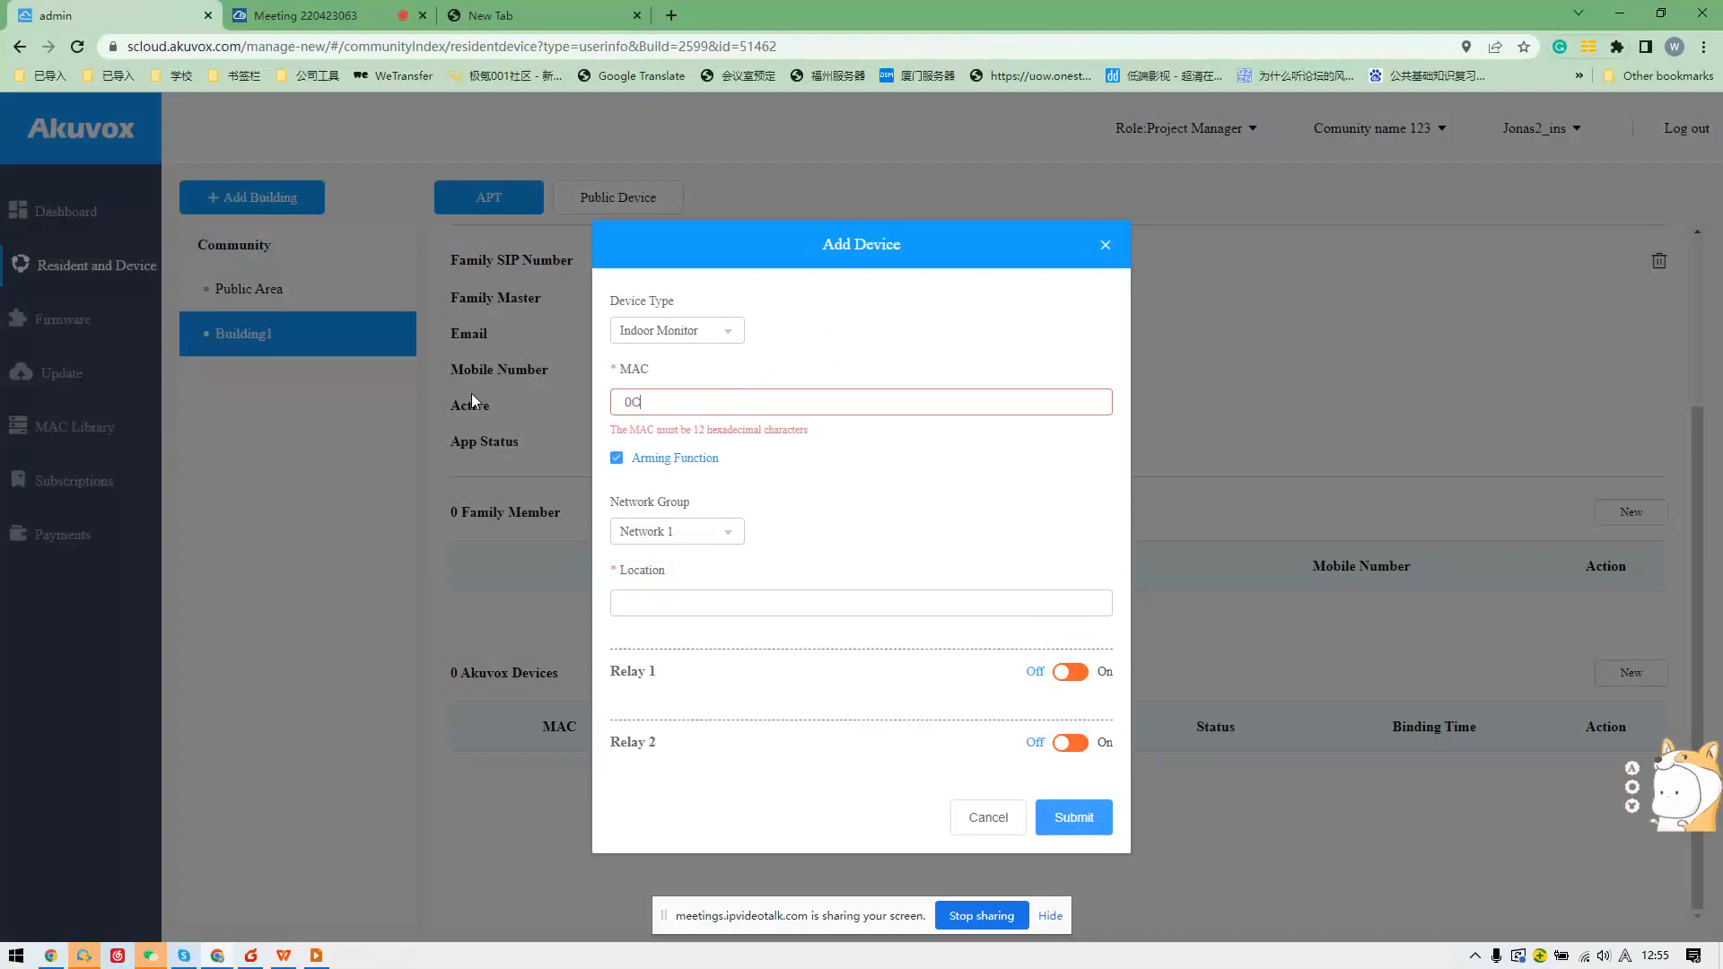
type("1113457612")
type("11")
key("BackSpace")
key("BackSpace")
key("BackSpace")
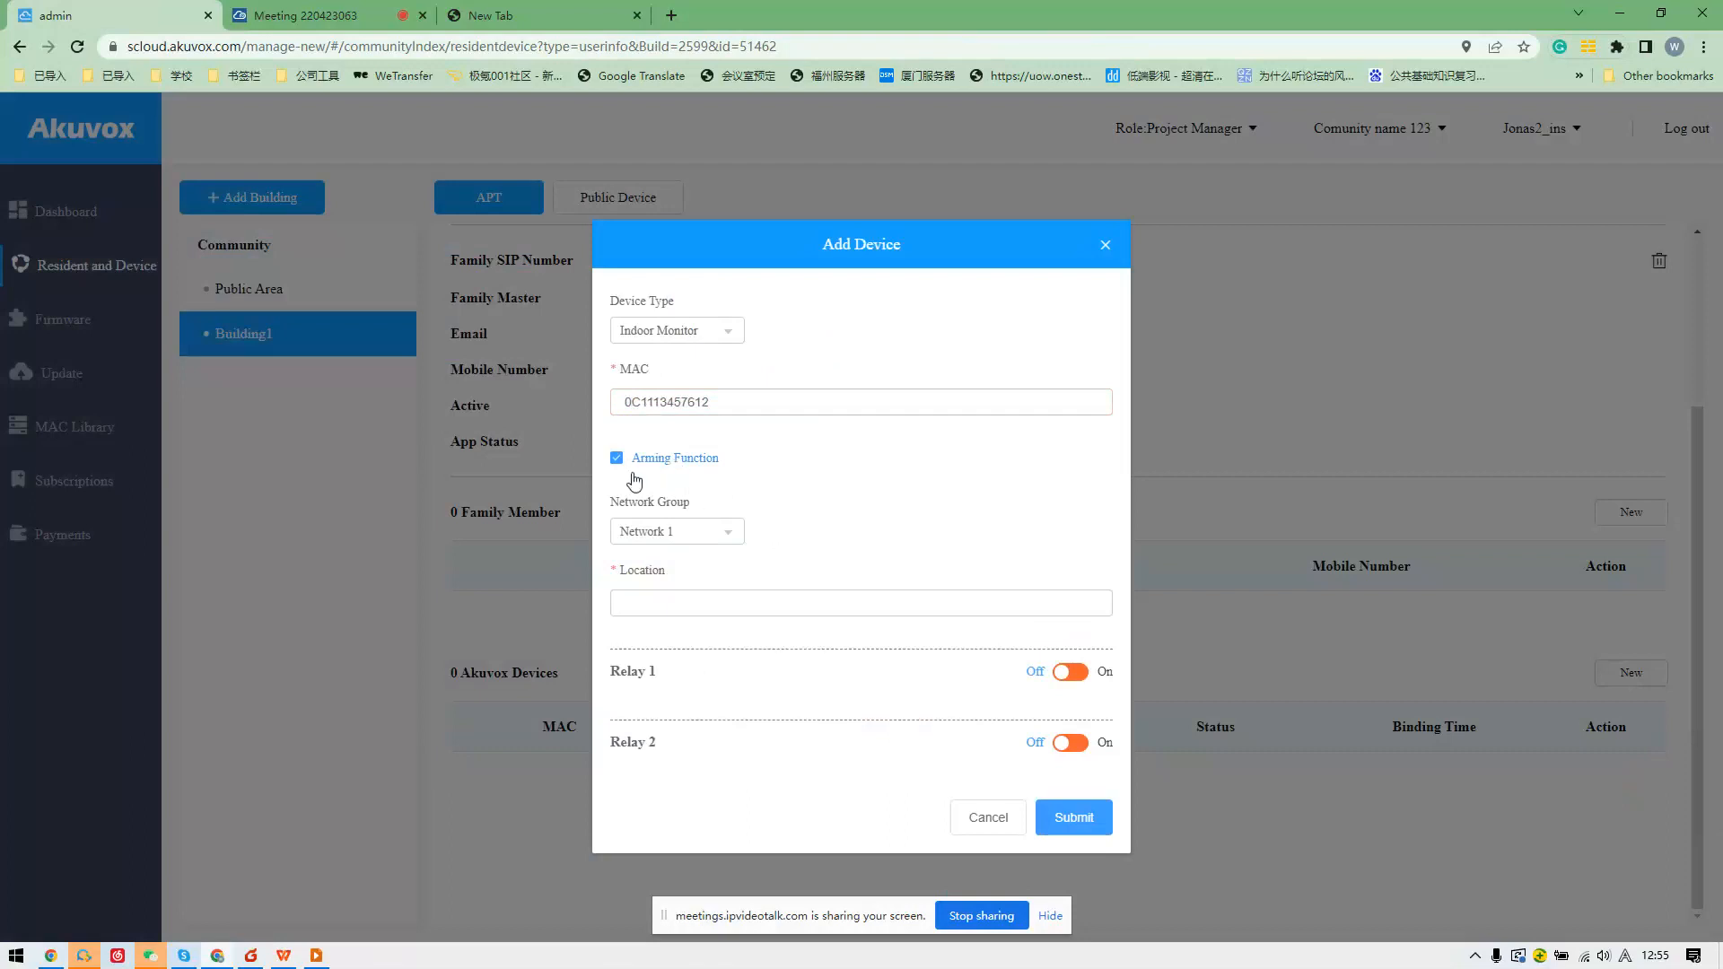
Keep Network 1 as the network group.
left_click(704, 532)
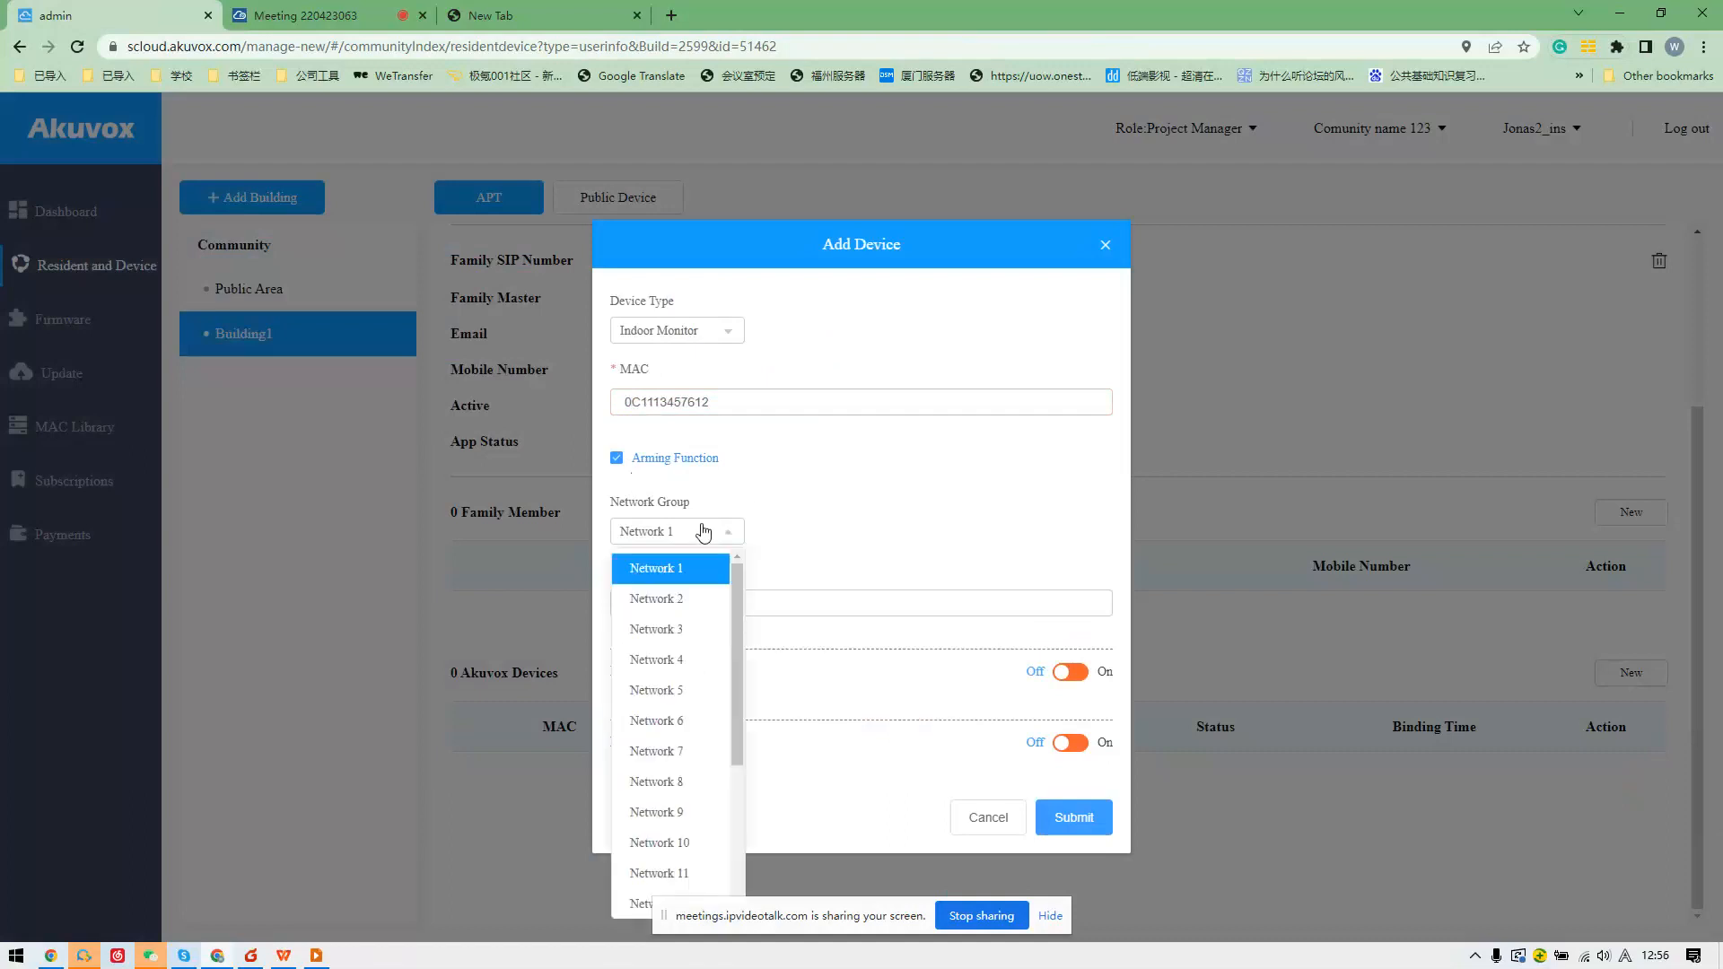
left_click(704, 531)
left_click(696, 539)
scroll(709, 673, "down", 3)
scroll(710, 593, "up", 5)
left_click(708, 566)
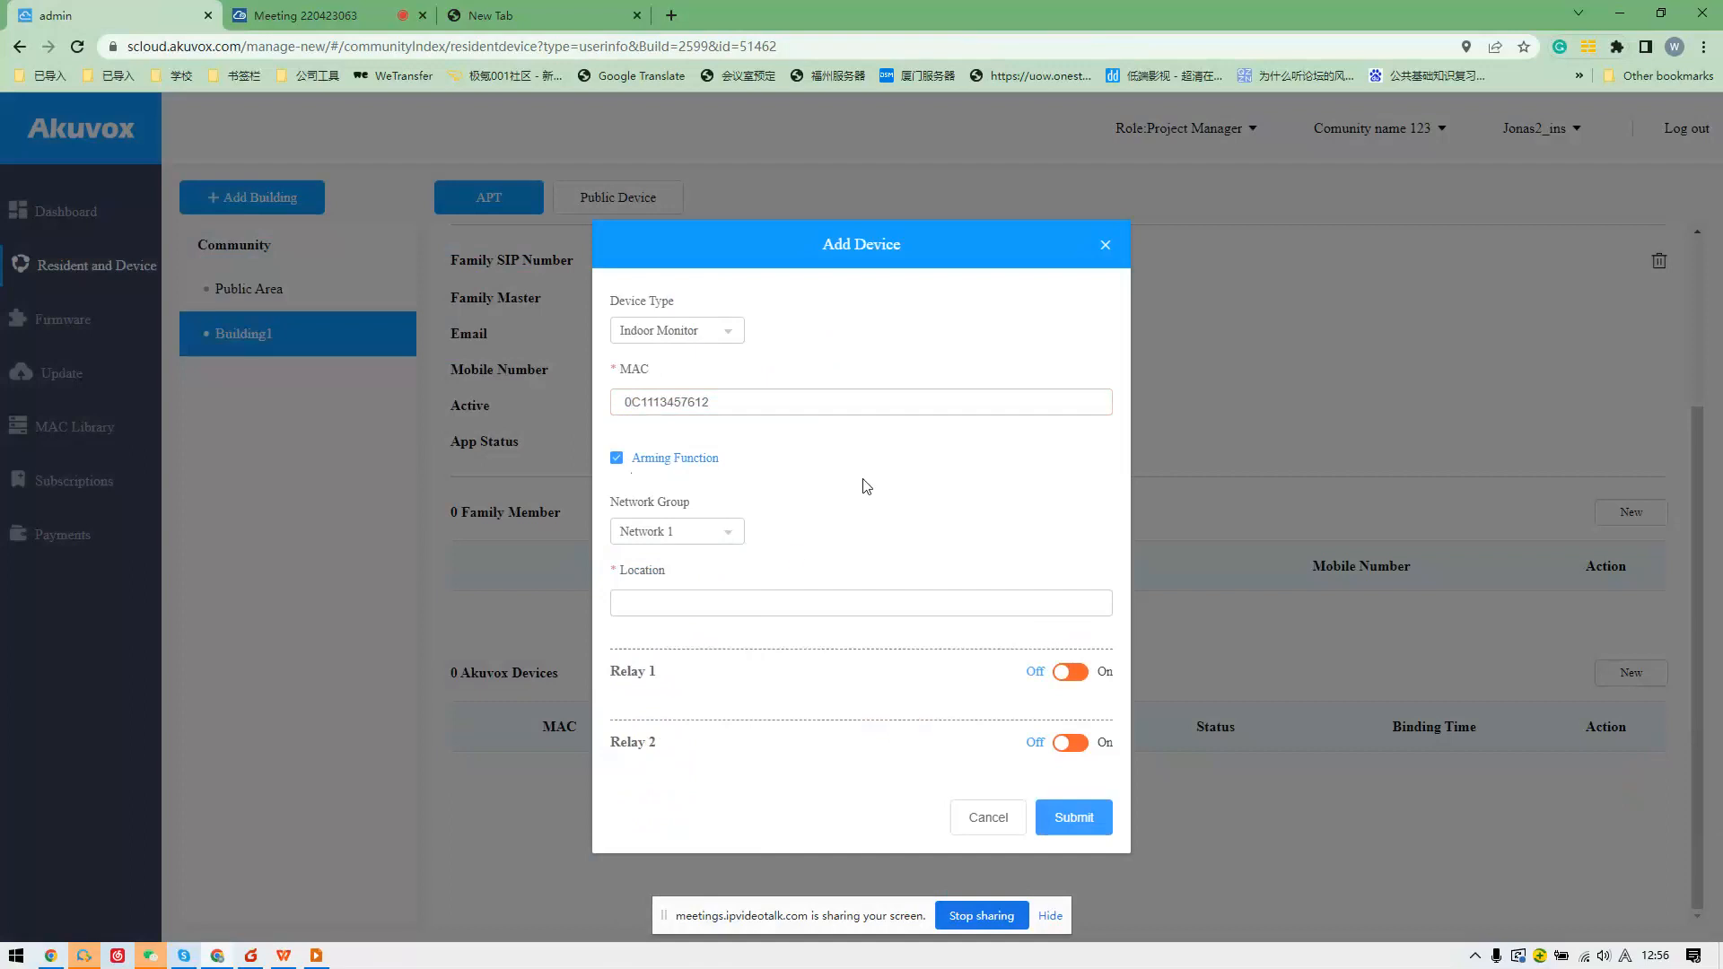
Keep Indoor Monitor as device type and enter the location 'living room'.
left_click(800, 604)
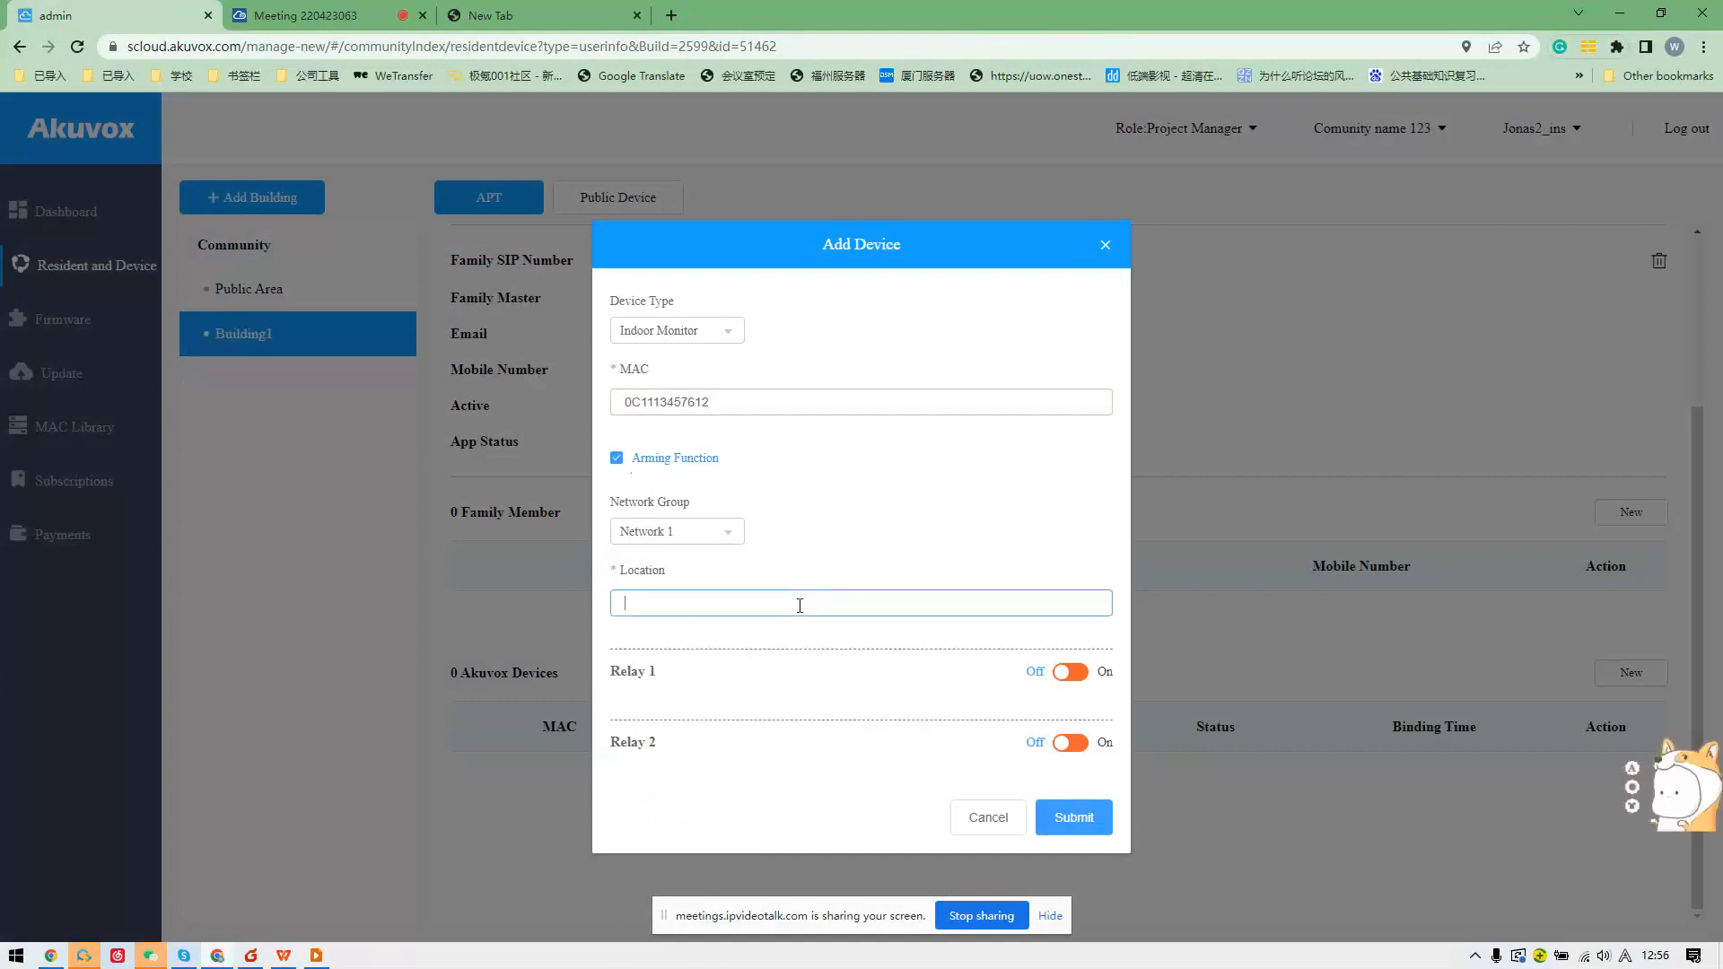
left_click(712, 334)
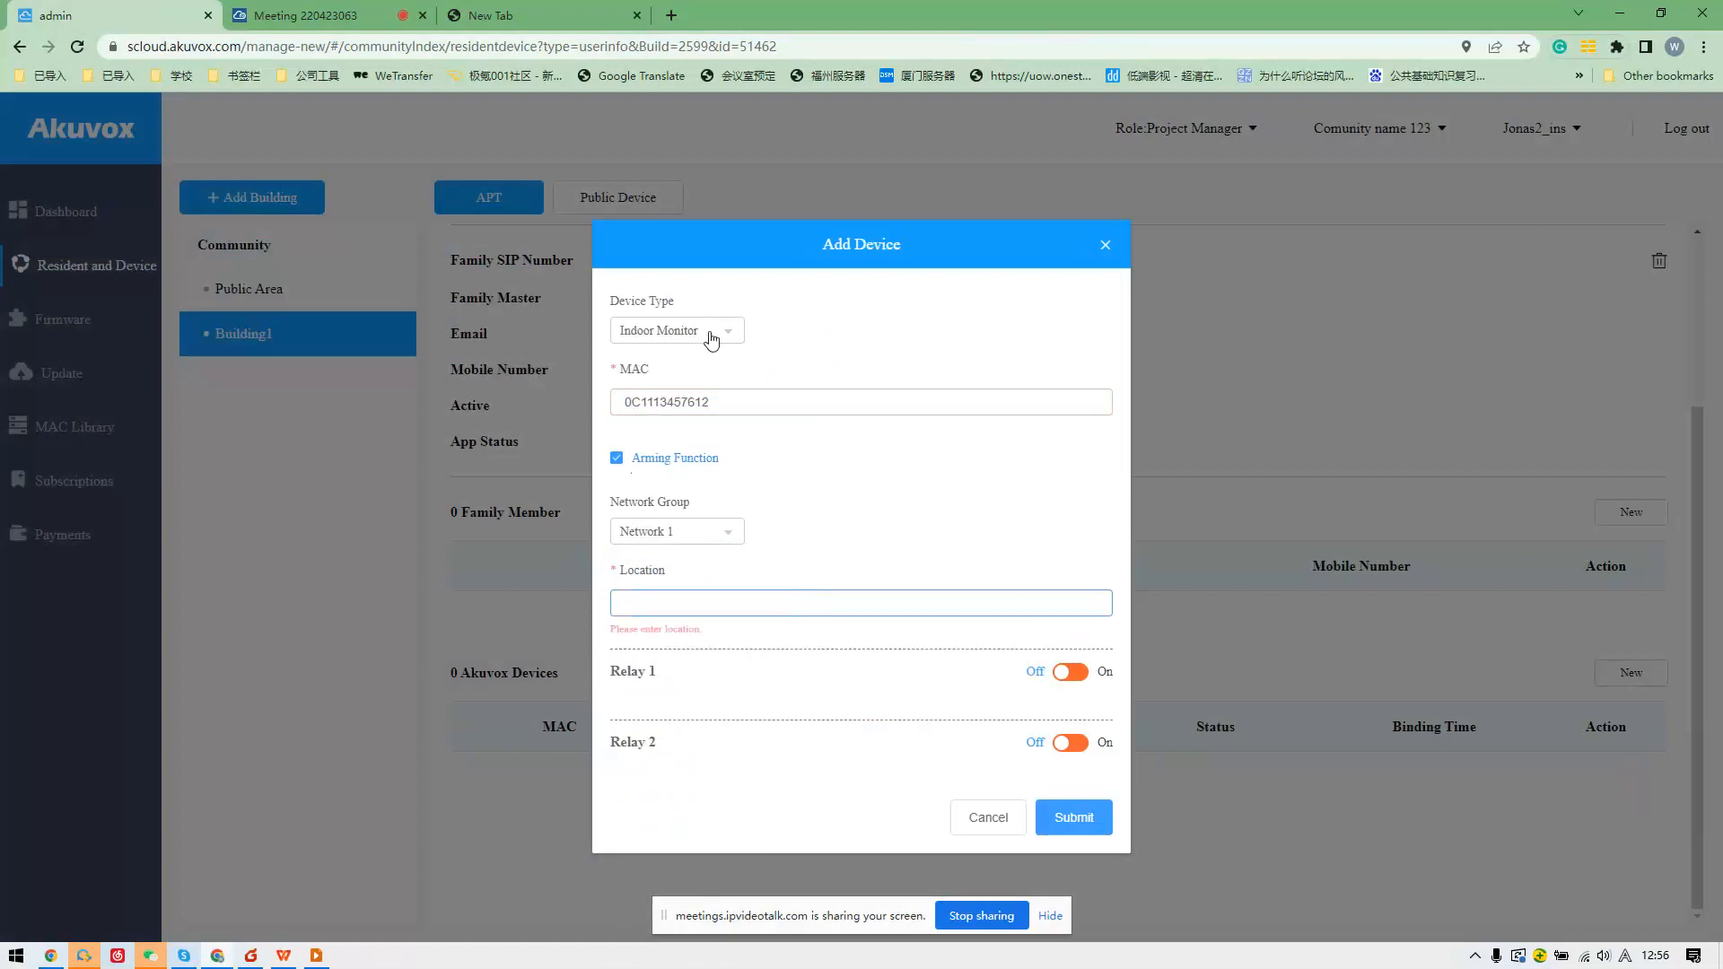
left_click(693, 430)
left_click(699, 613)
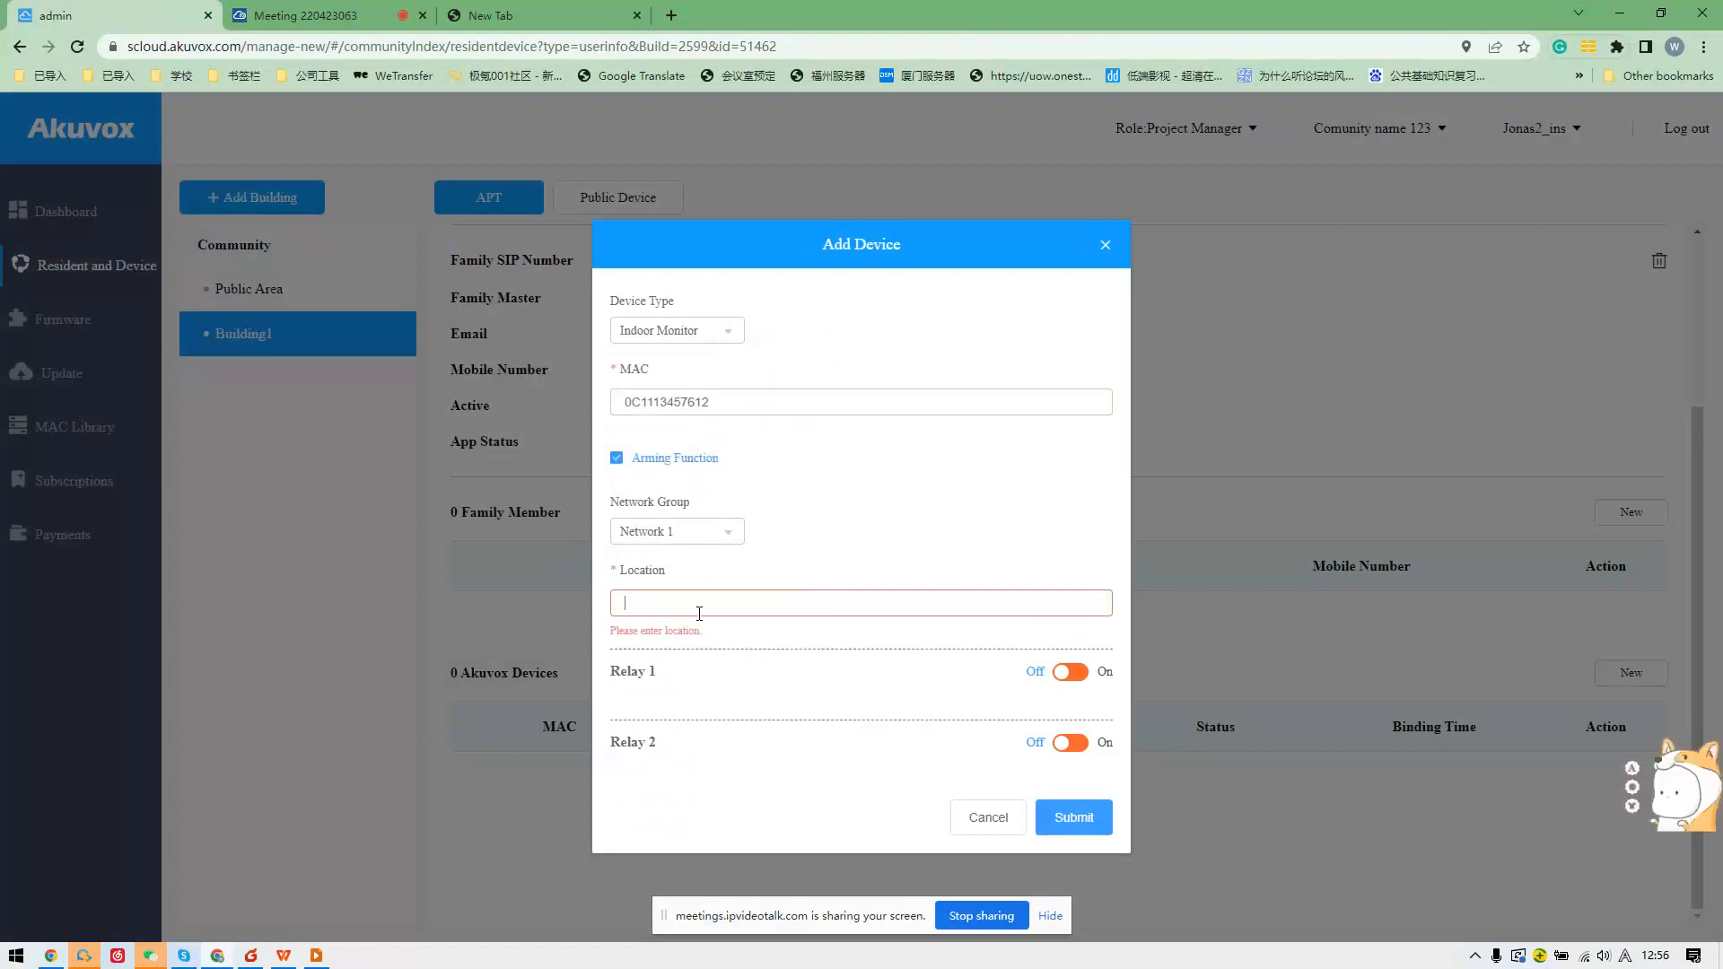
type("INDOO")
key("BackSpace")
key("BackSpace")
key("BackSpace")
key("BackSpace")
type("ND")
key("BackSpace")
key("BackSpace")
type("ND")
key("BackSpace")
key("BackSpace")
type("iving room")
Switch Relay 1 on as Relay1, then recheck the MAC and unchanged device type list.
left_click(1062, 679)
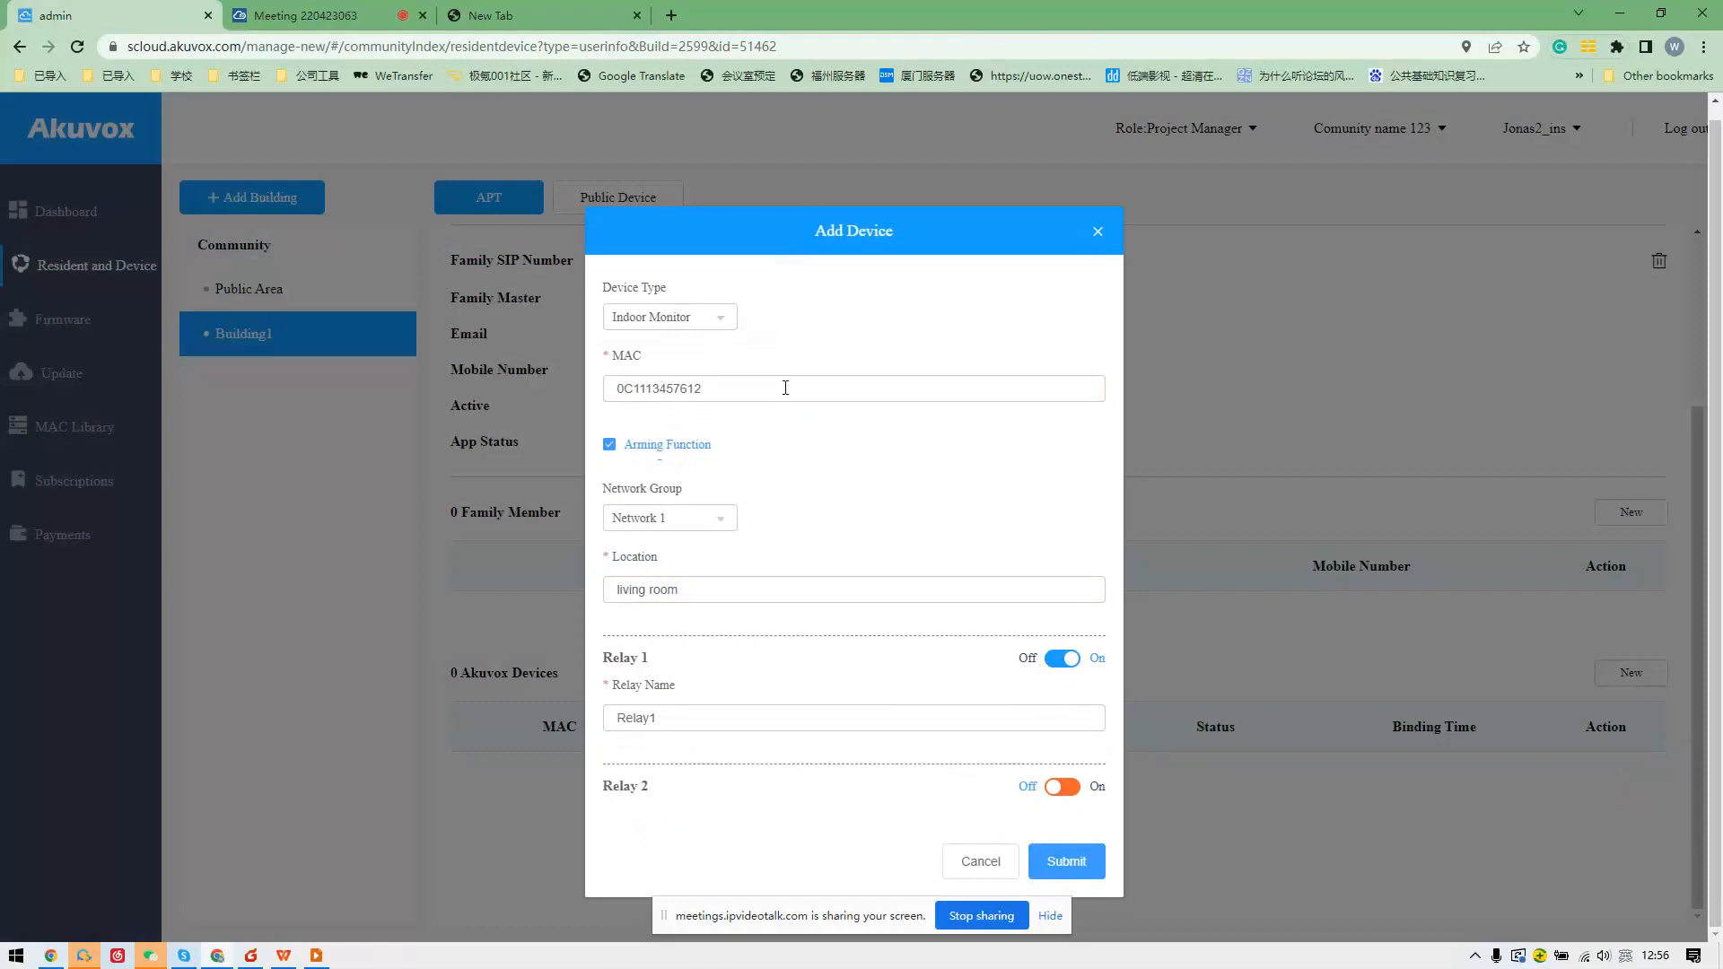
left_click_drag(743, 388, 498, 402)
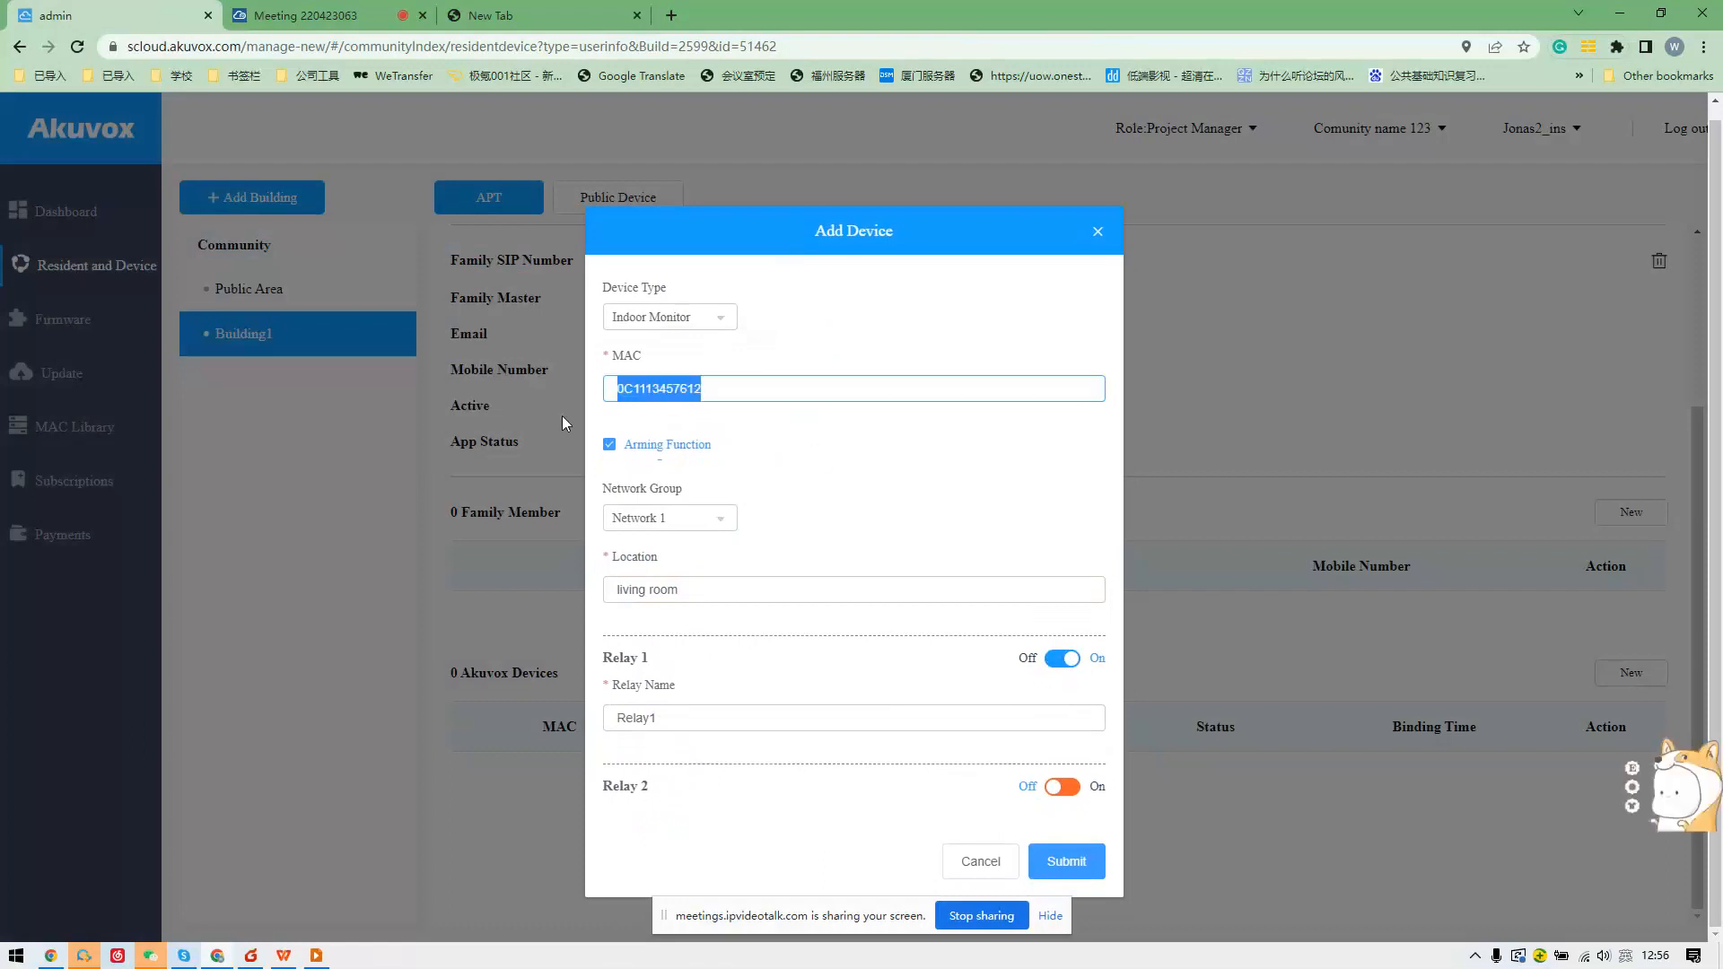
left_click(710, 319)
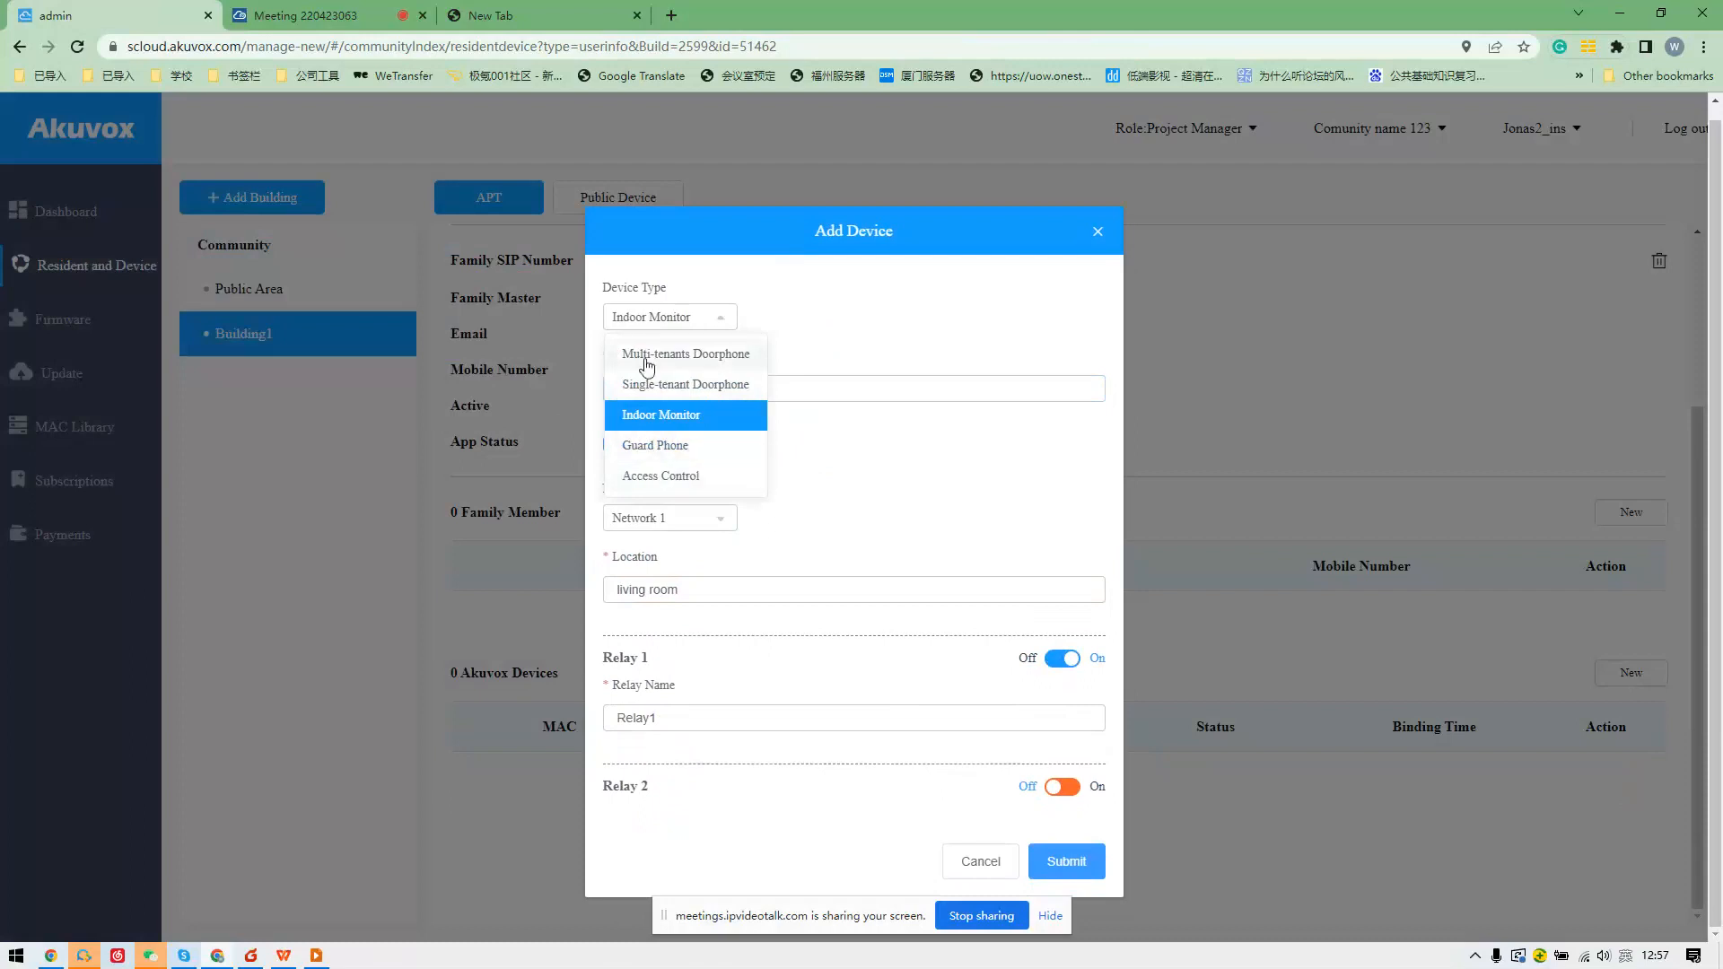
left_click(663, 421)
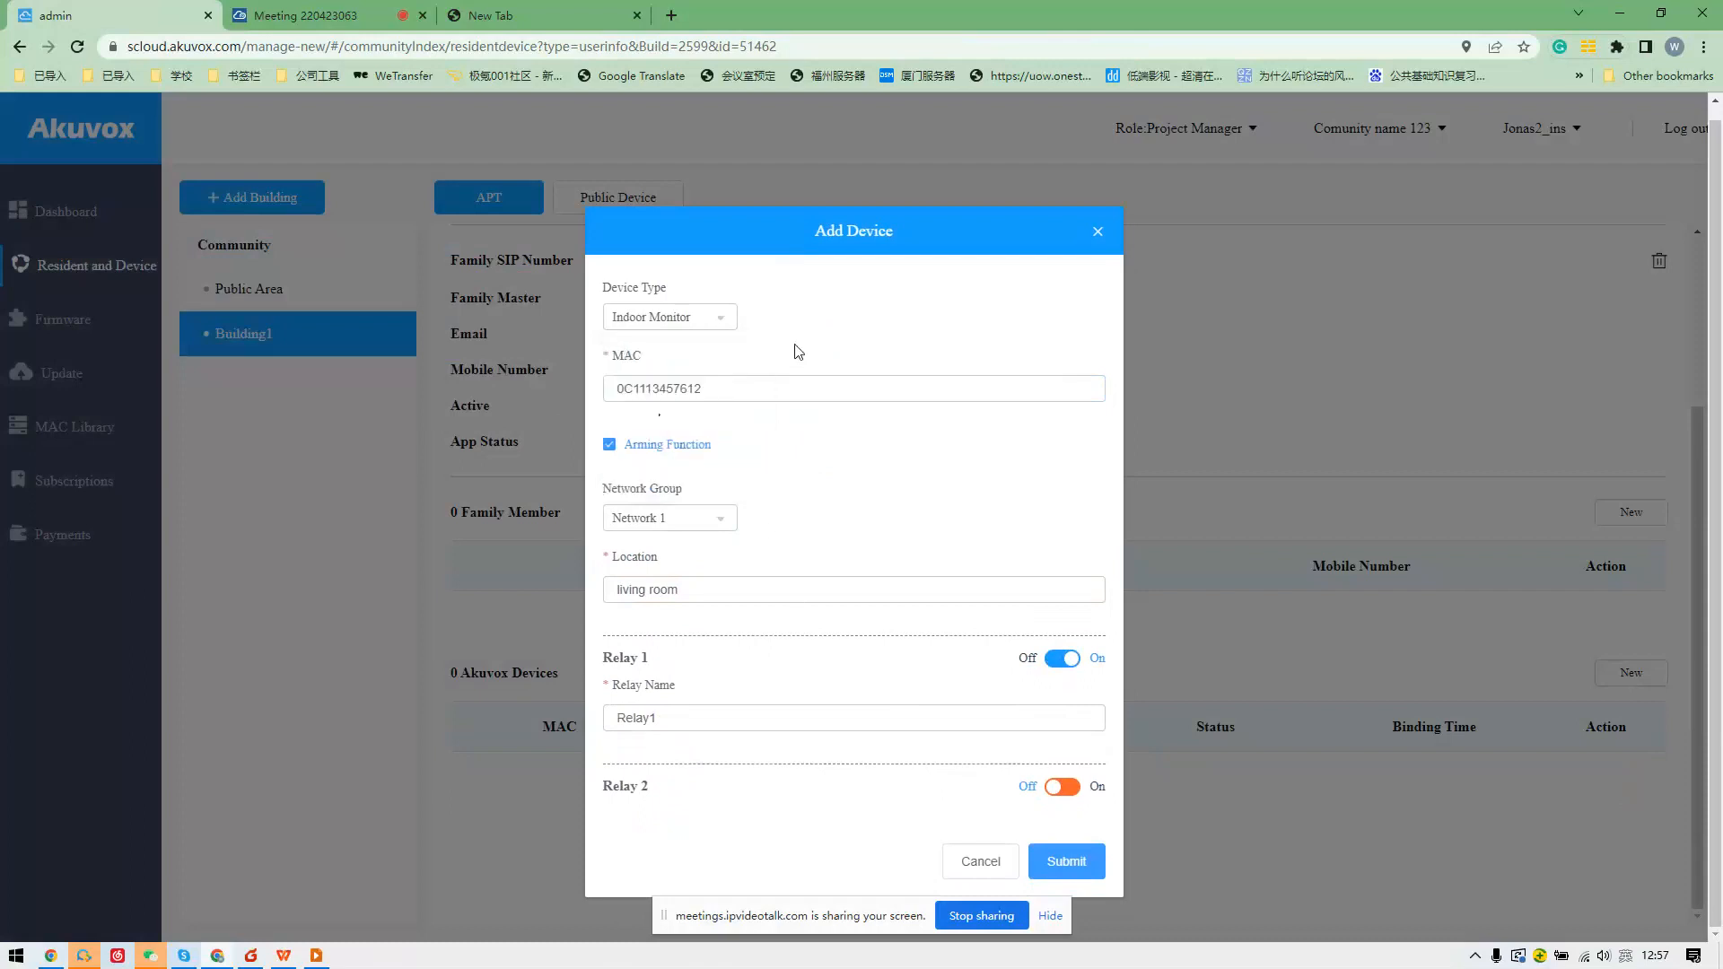
left_click(636, 329)
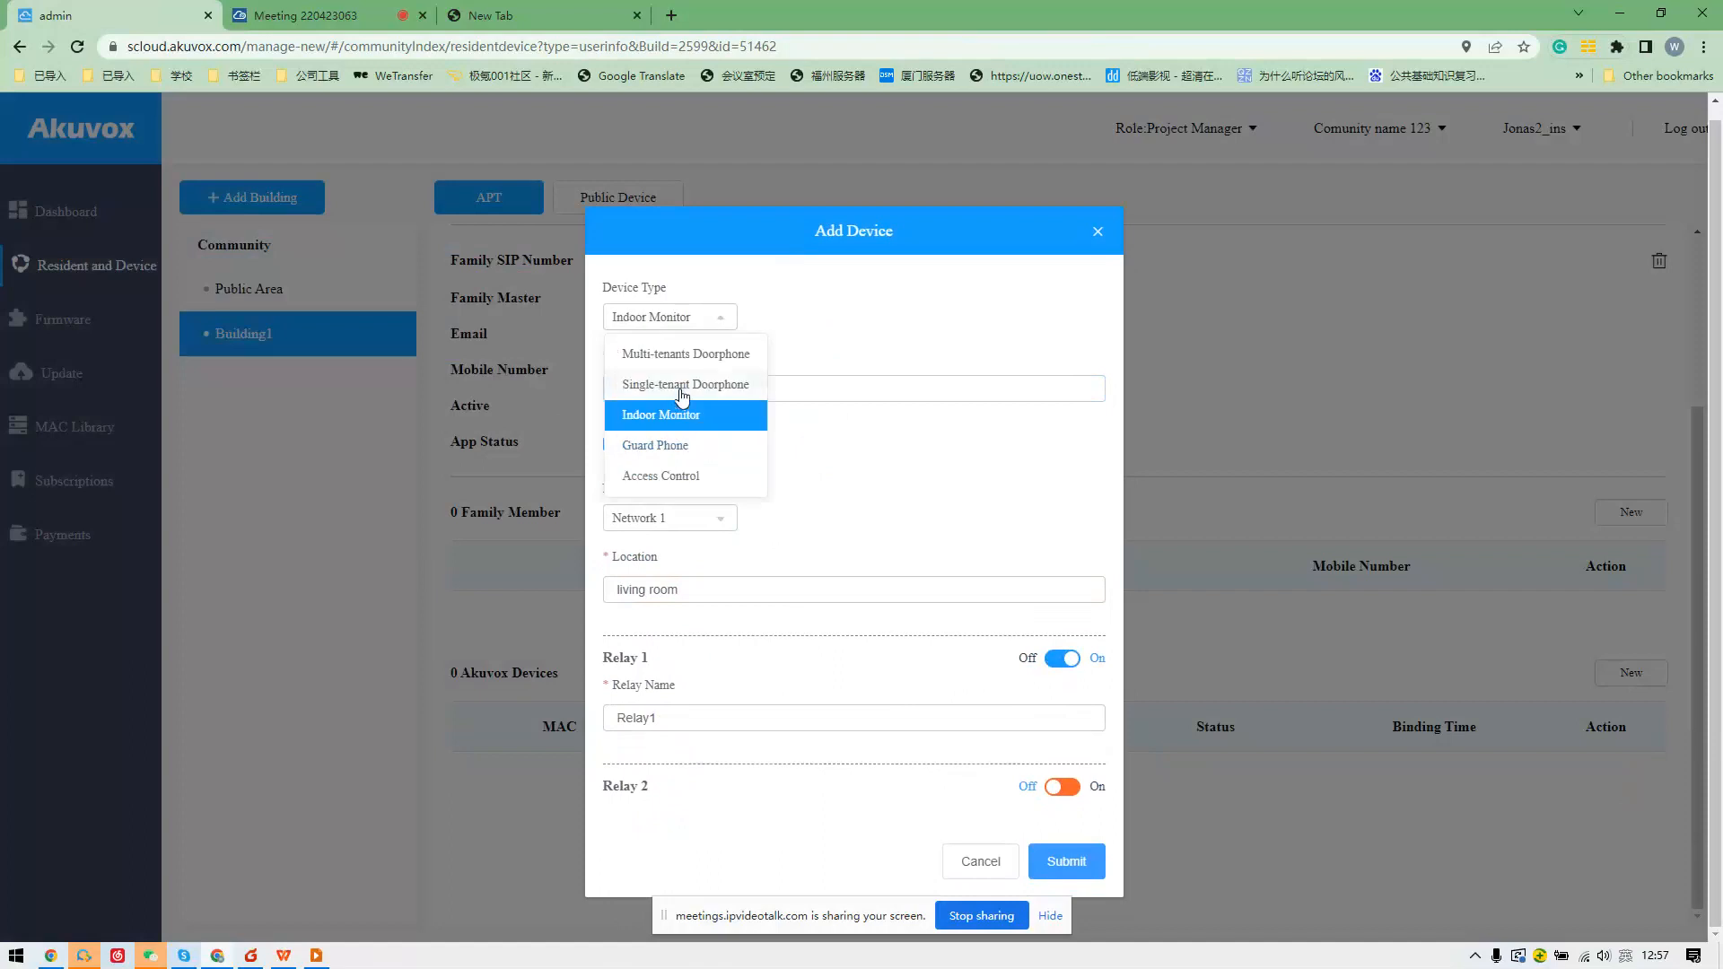
Submit the indoor monitor and dismiss the failed-request error.
left_click(950, 348)
left_click(1069, 858)
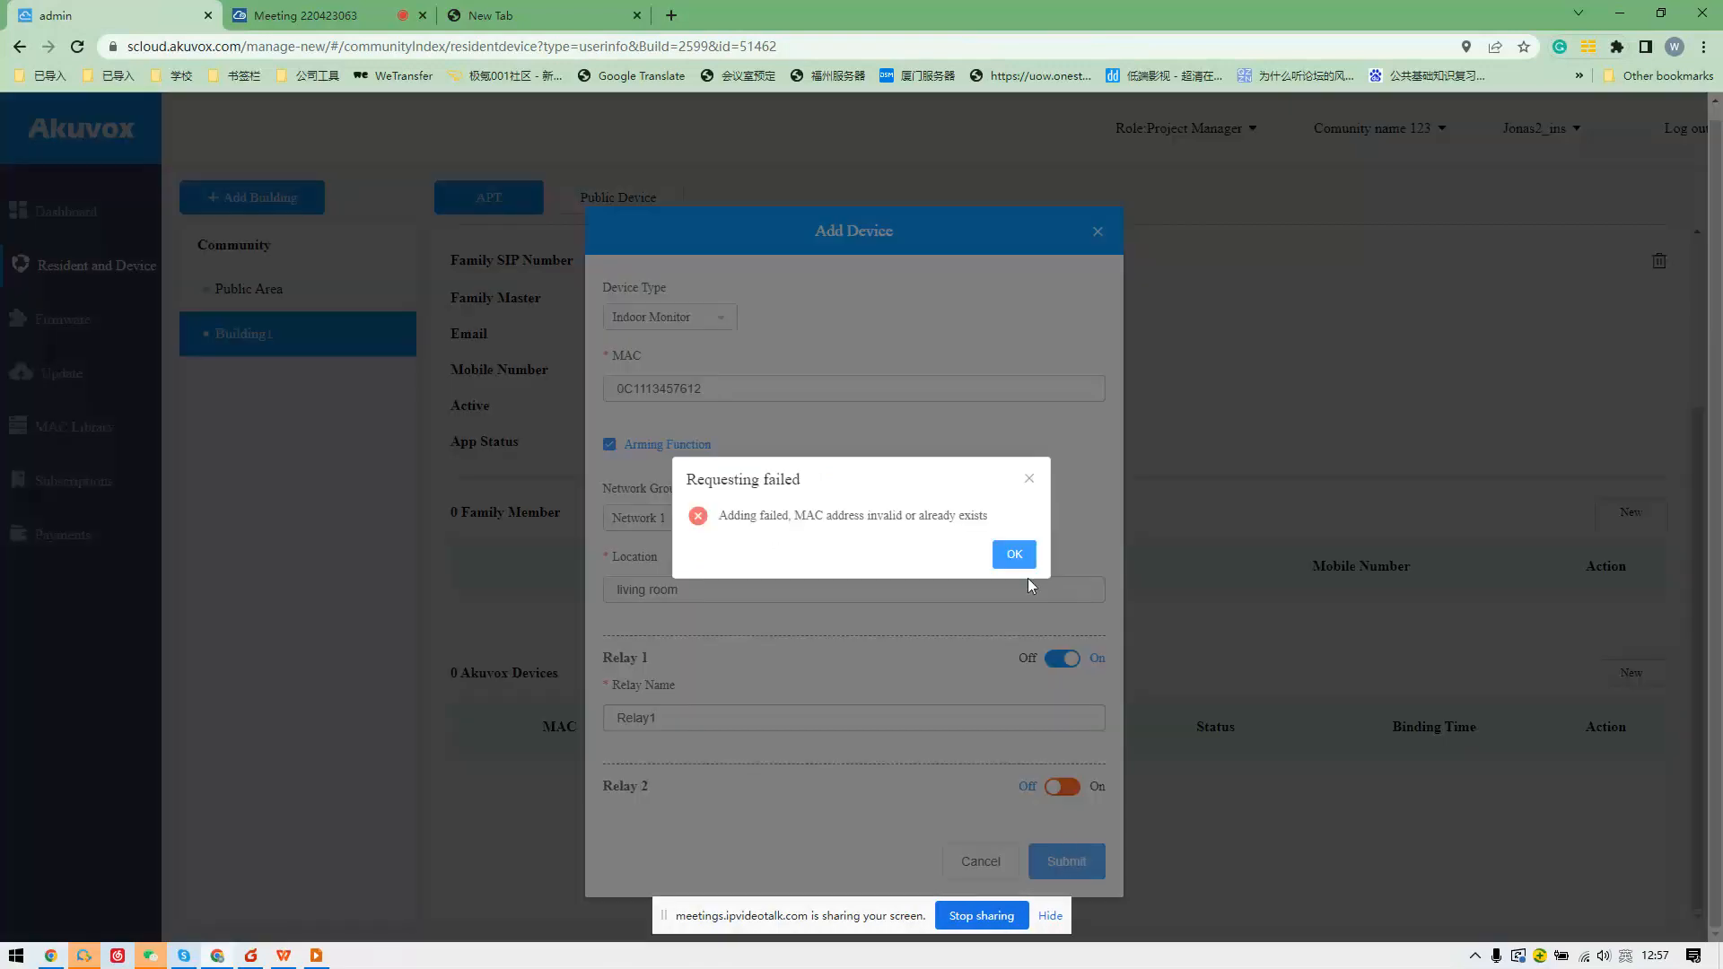
left_click(1015, 555)
left_click(750, 387)
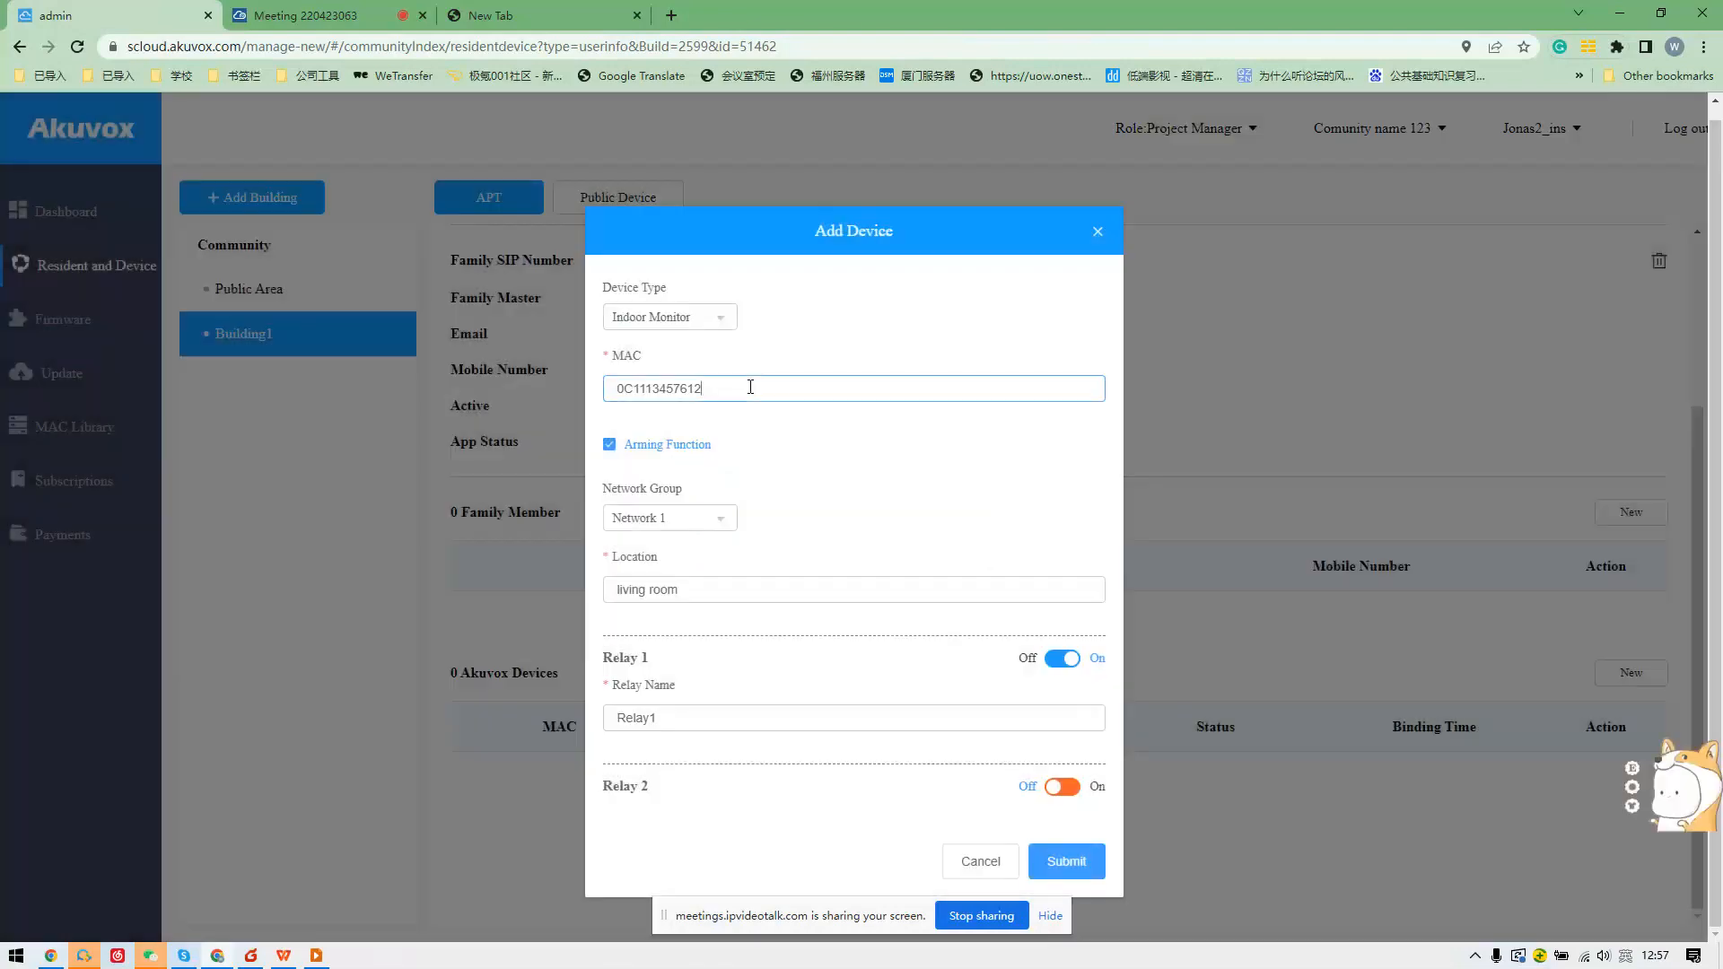
left_click(1036, 866)
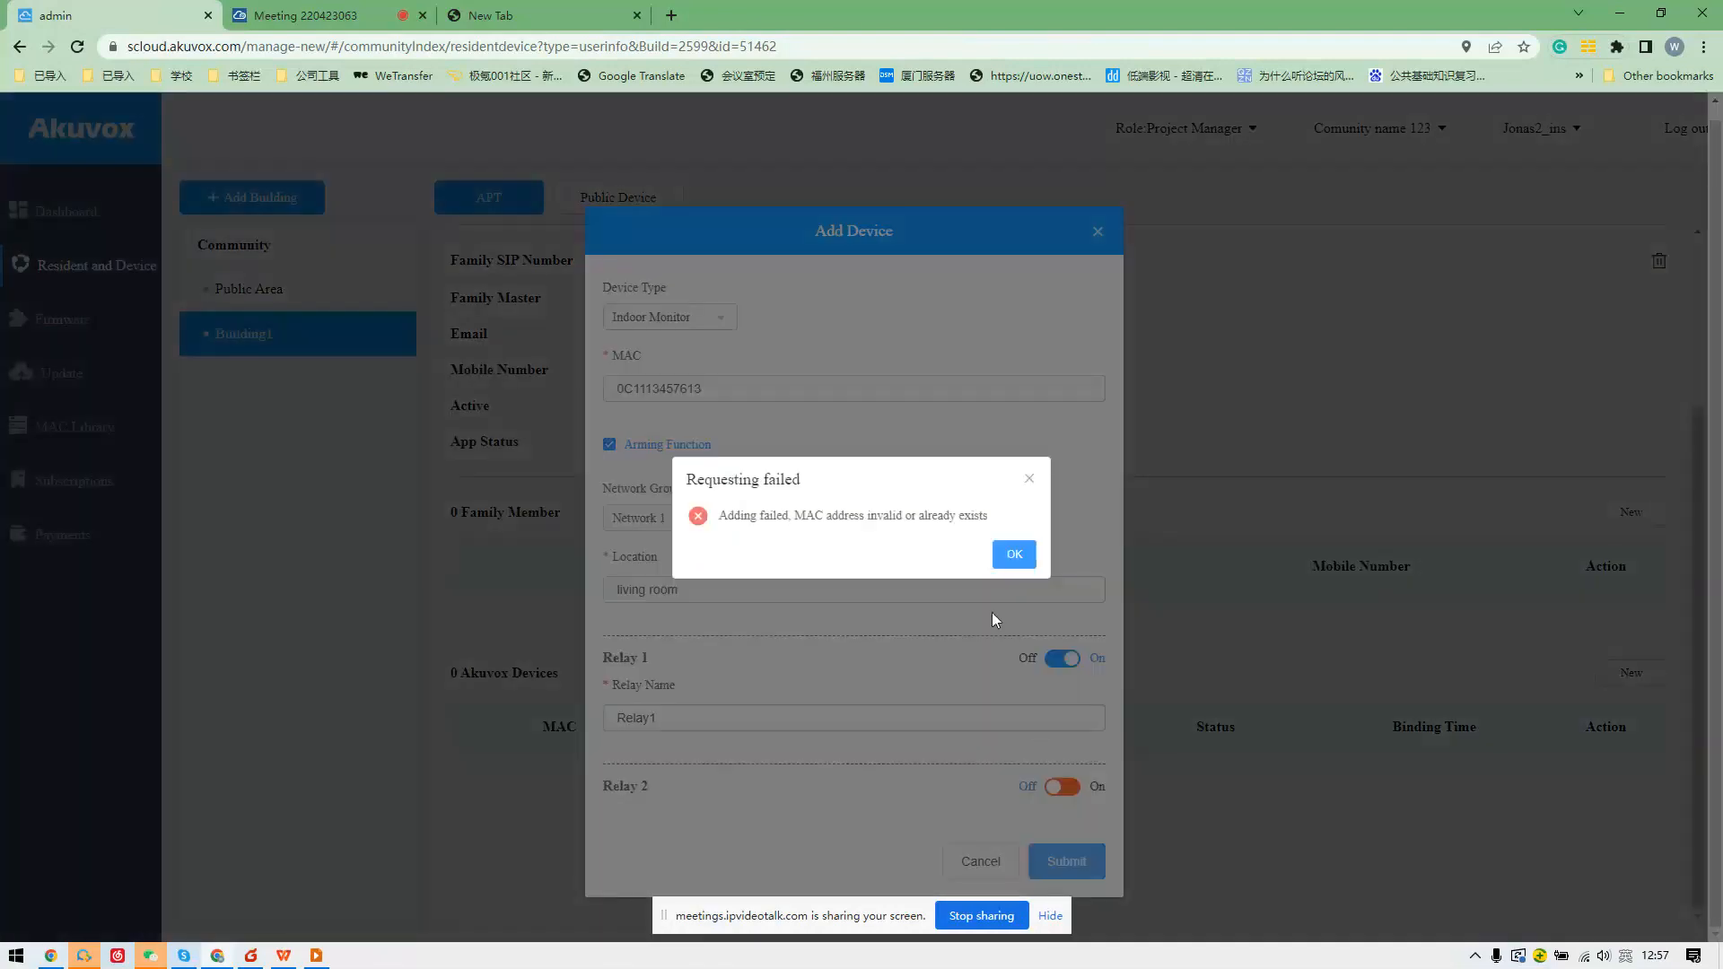
left_click_drag(675, 467, 936, 547)
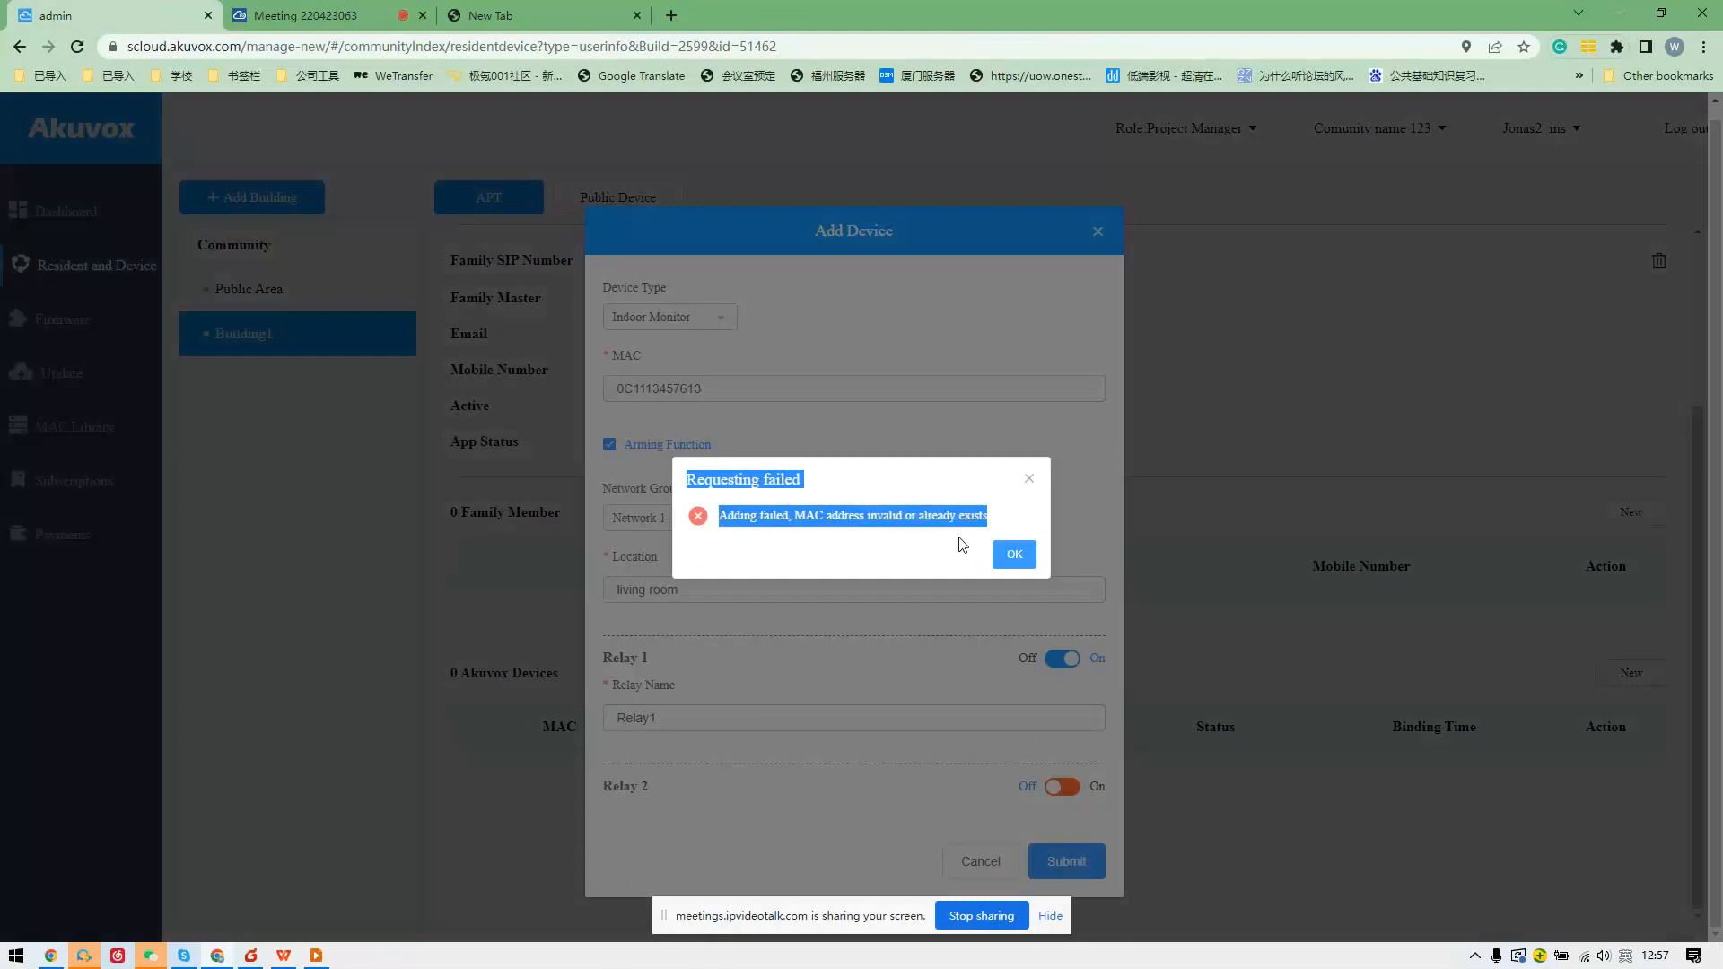
left_click(968, 492)
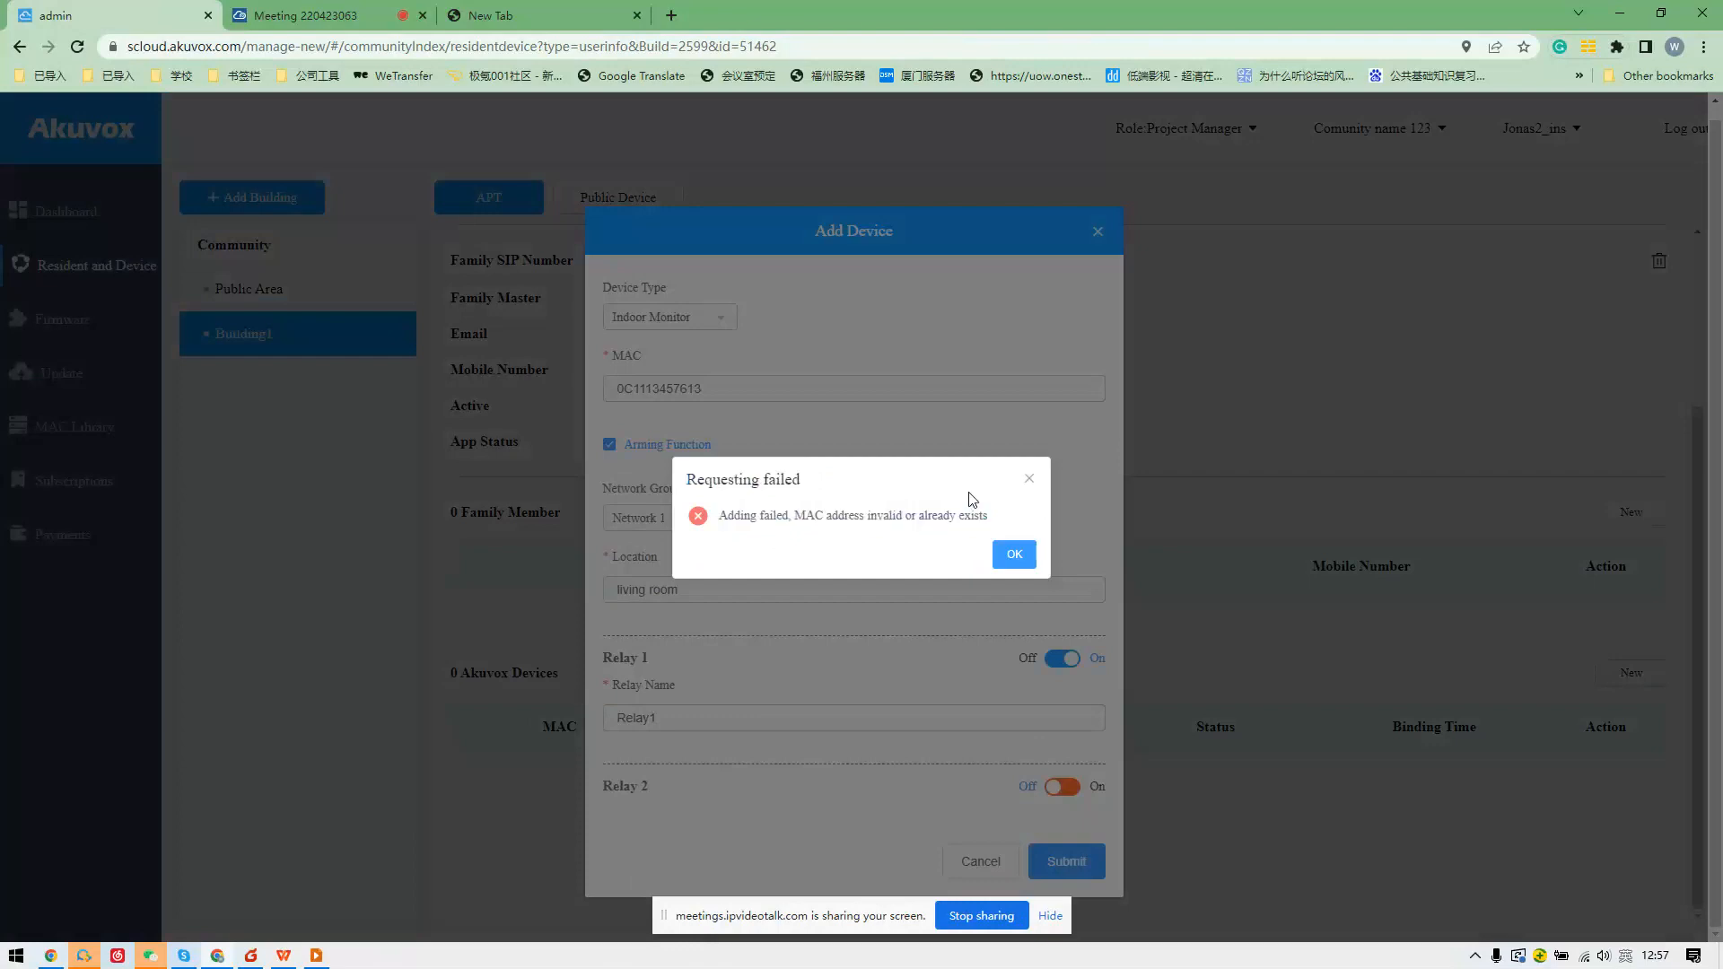
left_click(1031, 481)
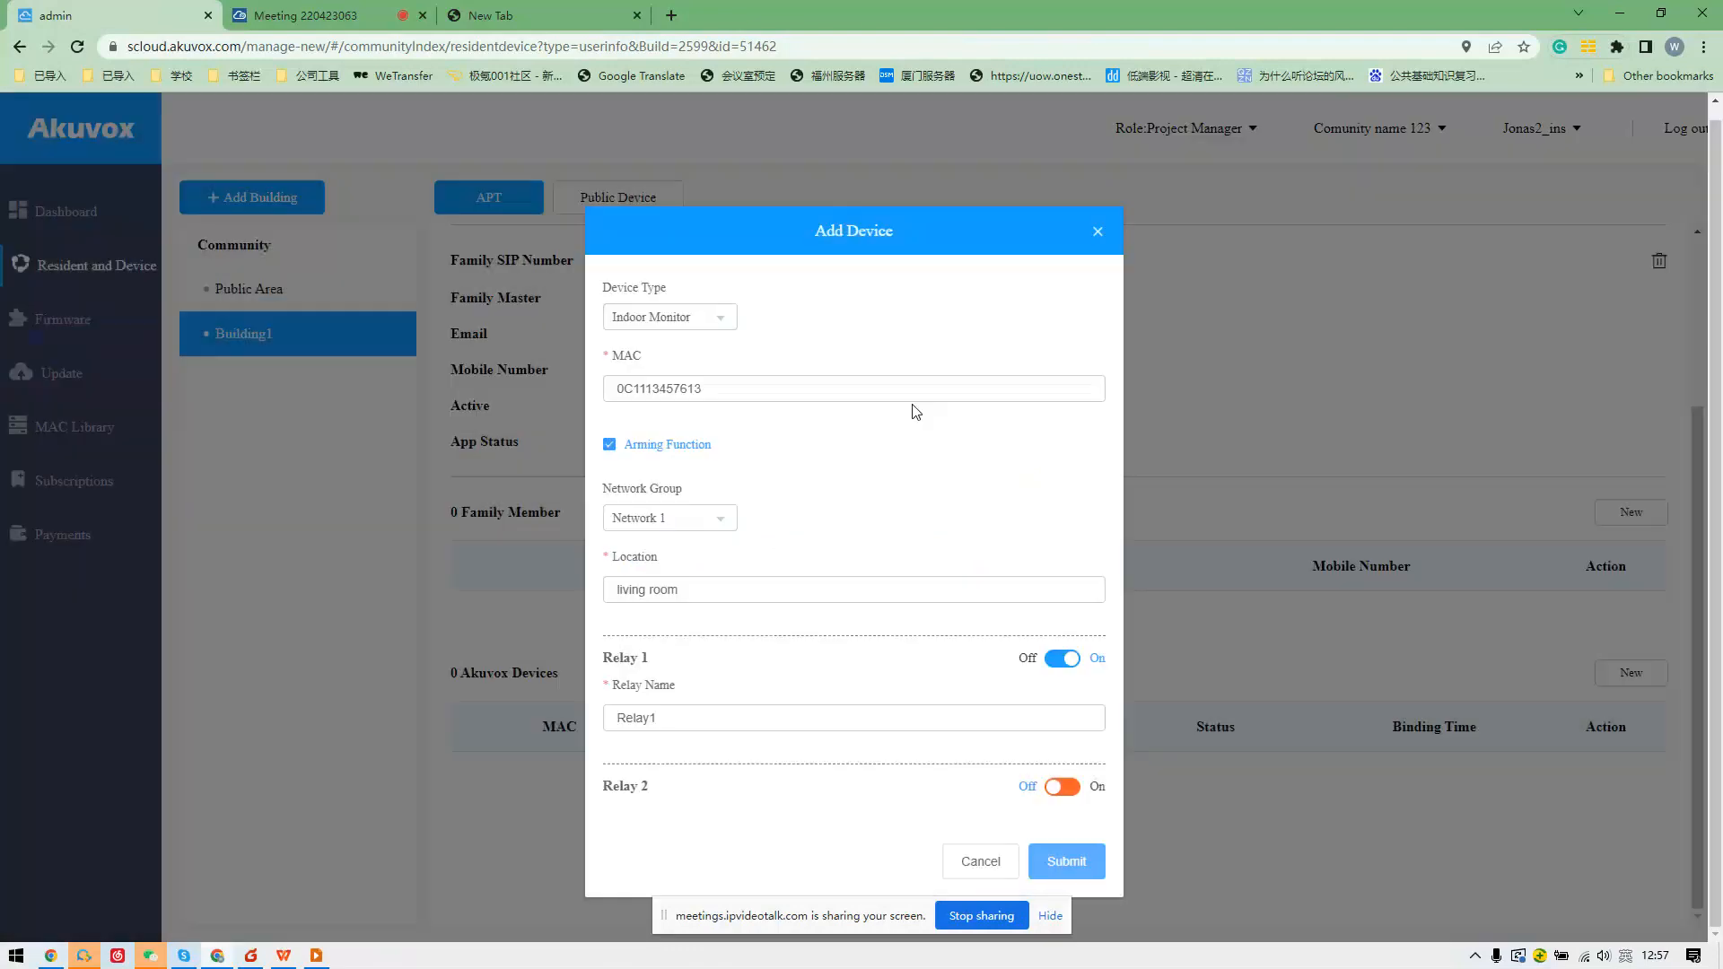
double_click(719, 388)
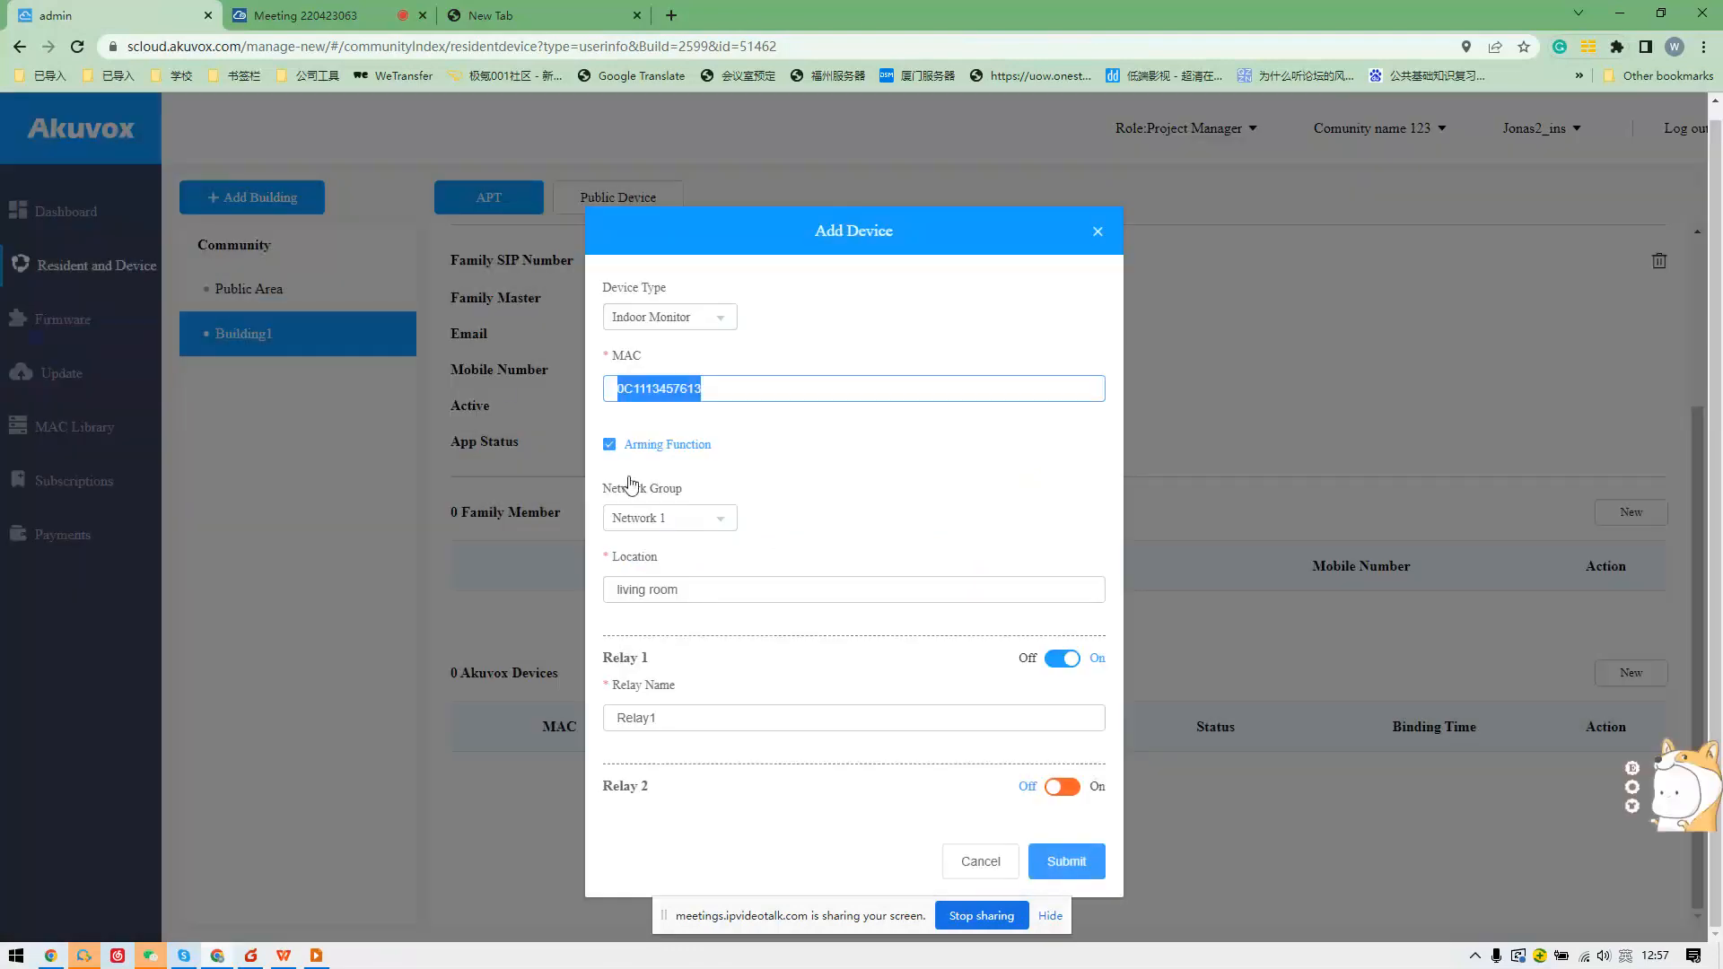
left_click(981, 864)
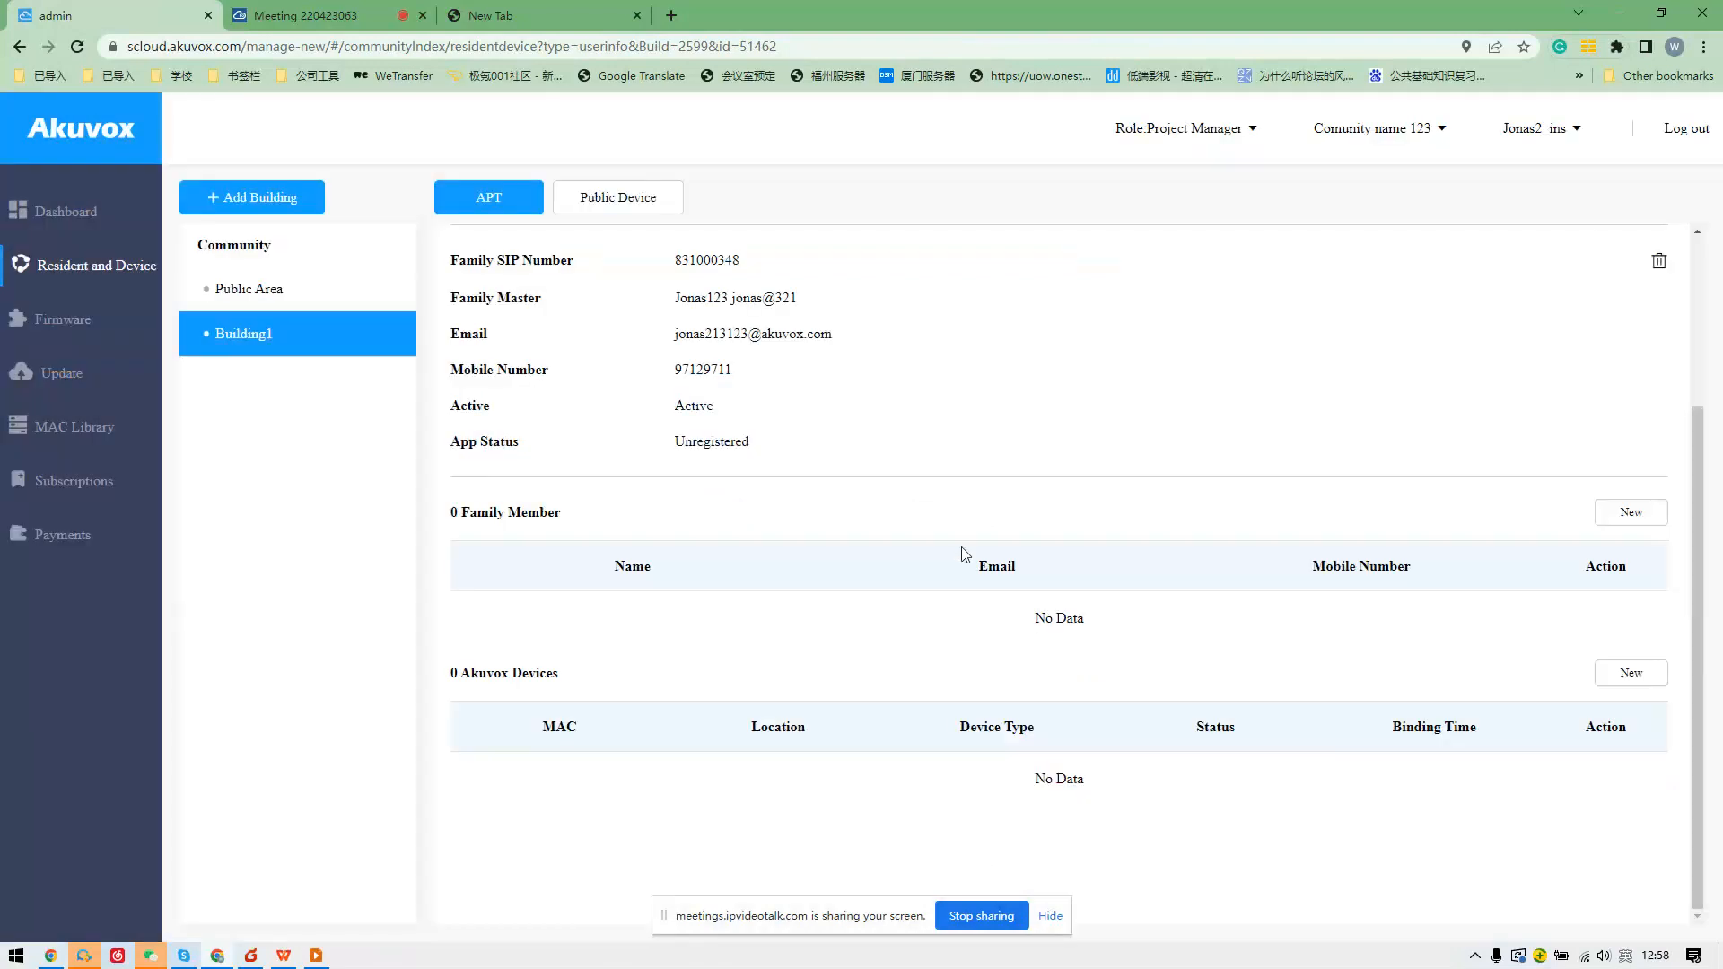
Log out and sign back in with a different saved account.
left_click(1678, 137)
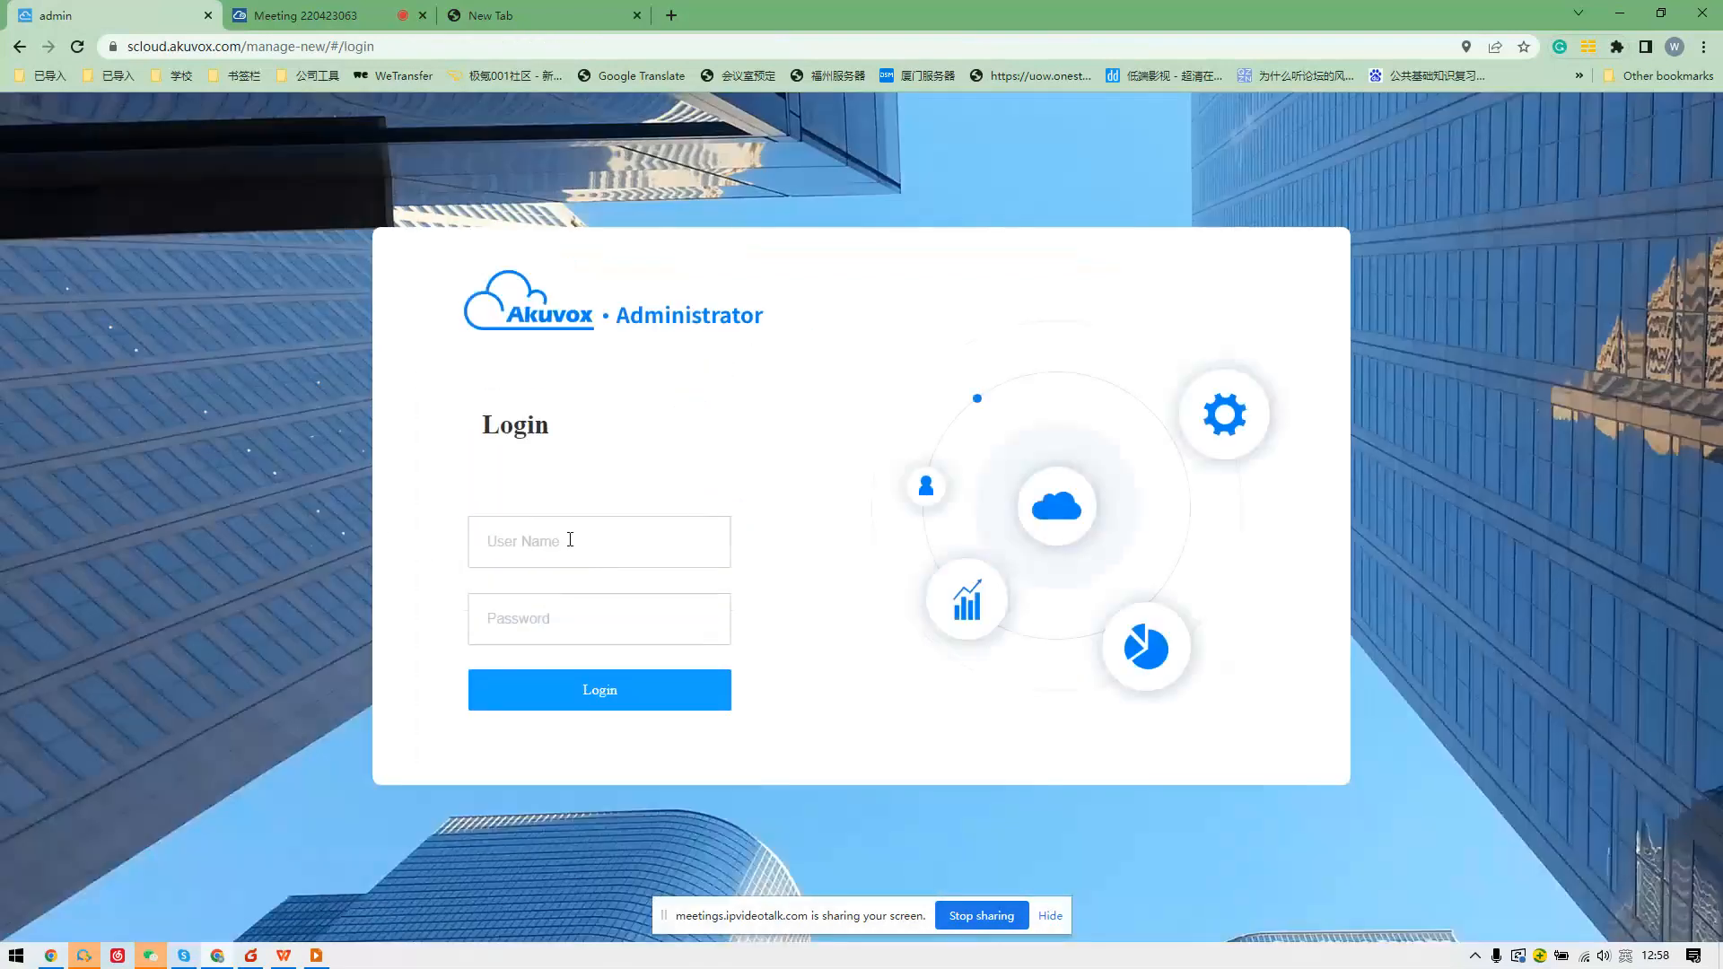
key("BackSpace")
key("BackSpace")
key("BackSpace")
key("BackSpace")
key("BackSpace")
key("BackSpace")
key("BackSpace")
key("BackSpace")
type("jona")
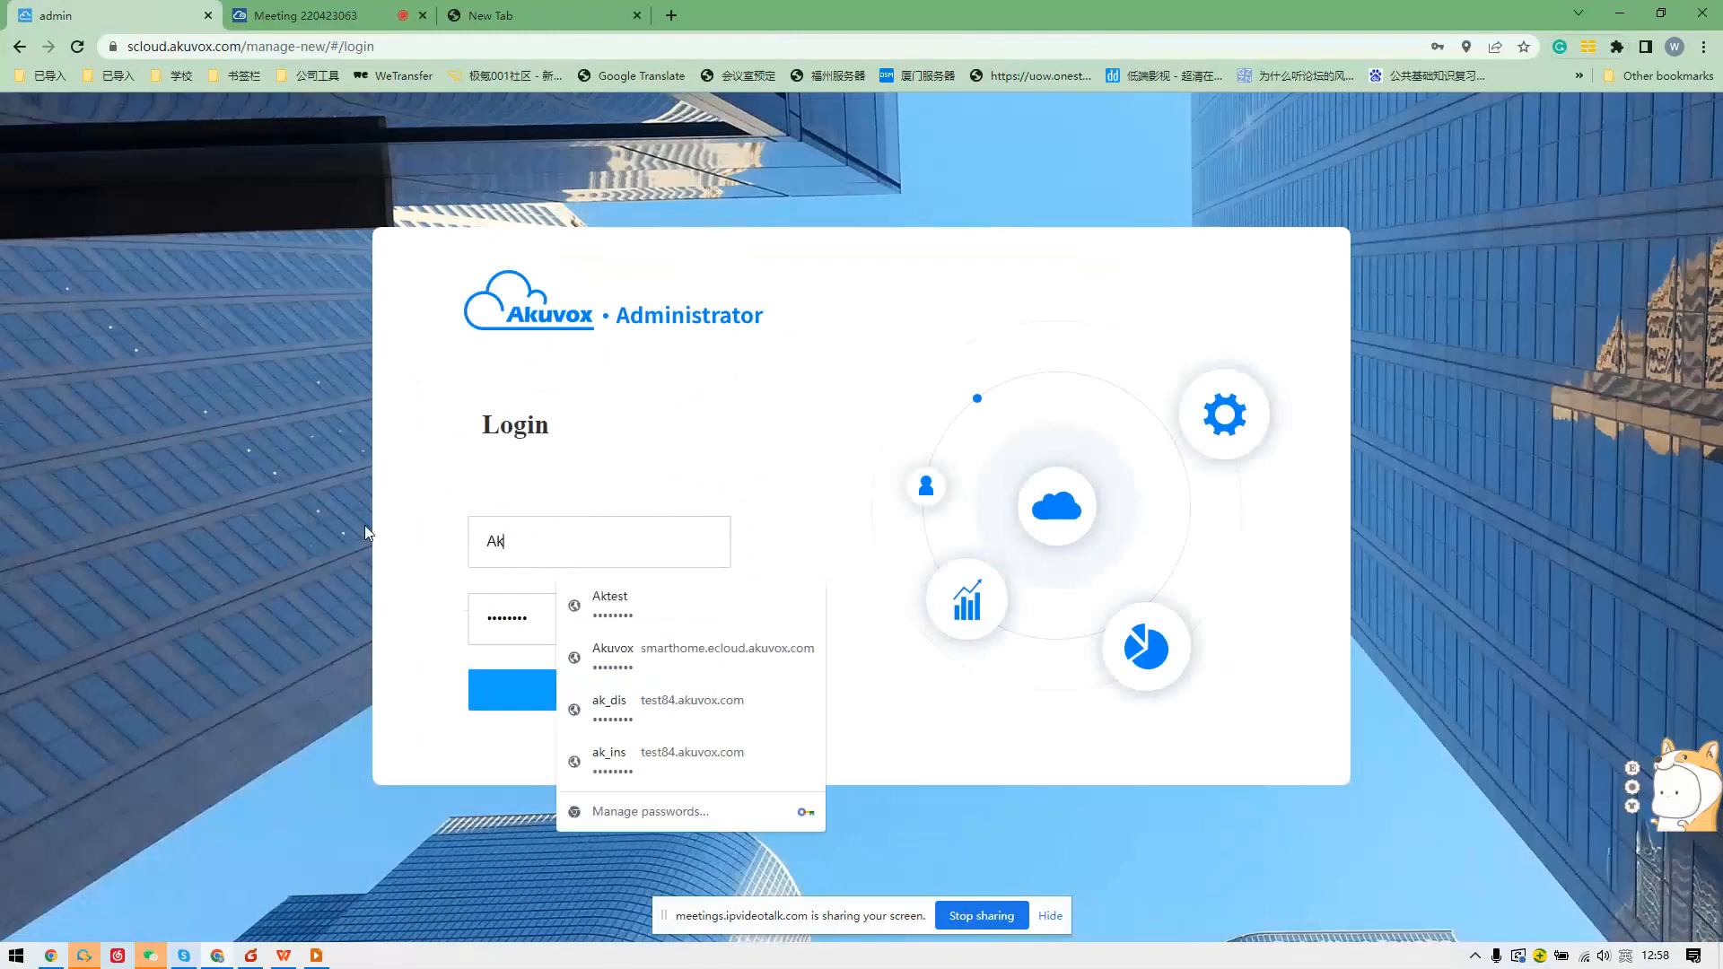
left_click(620, 603)
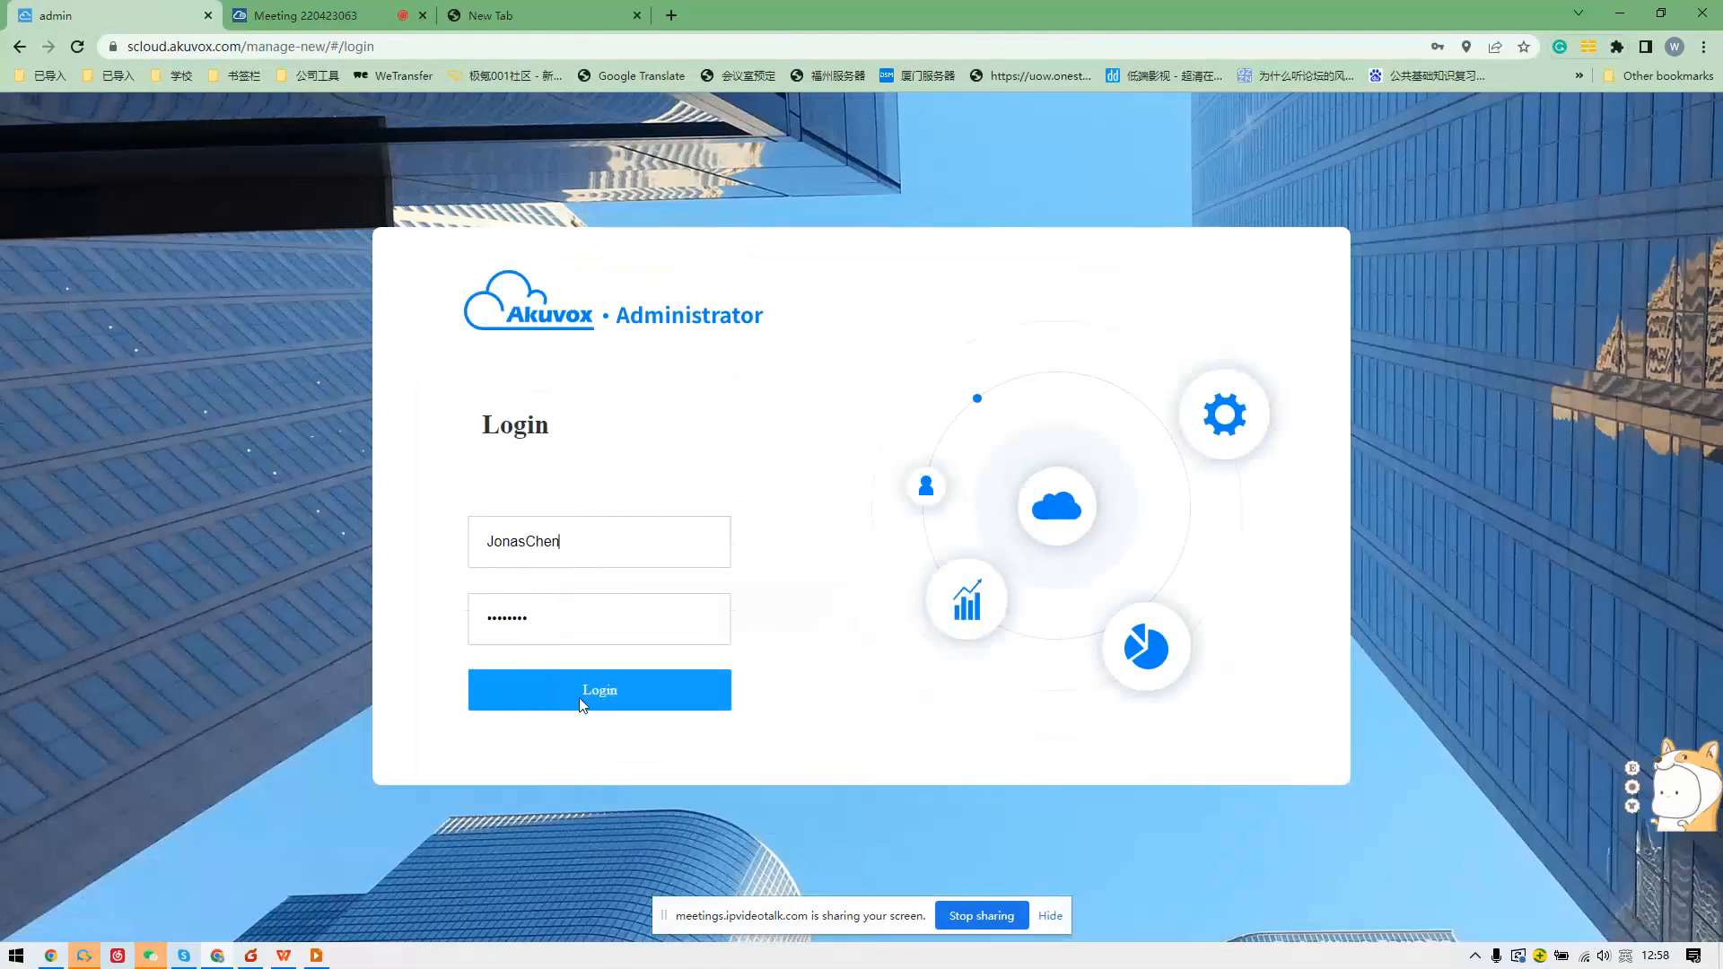
left_click(584, 702)
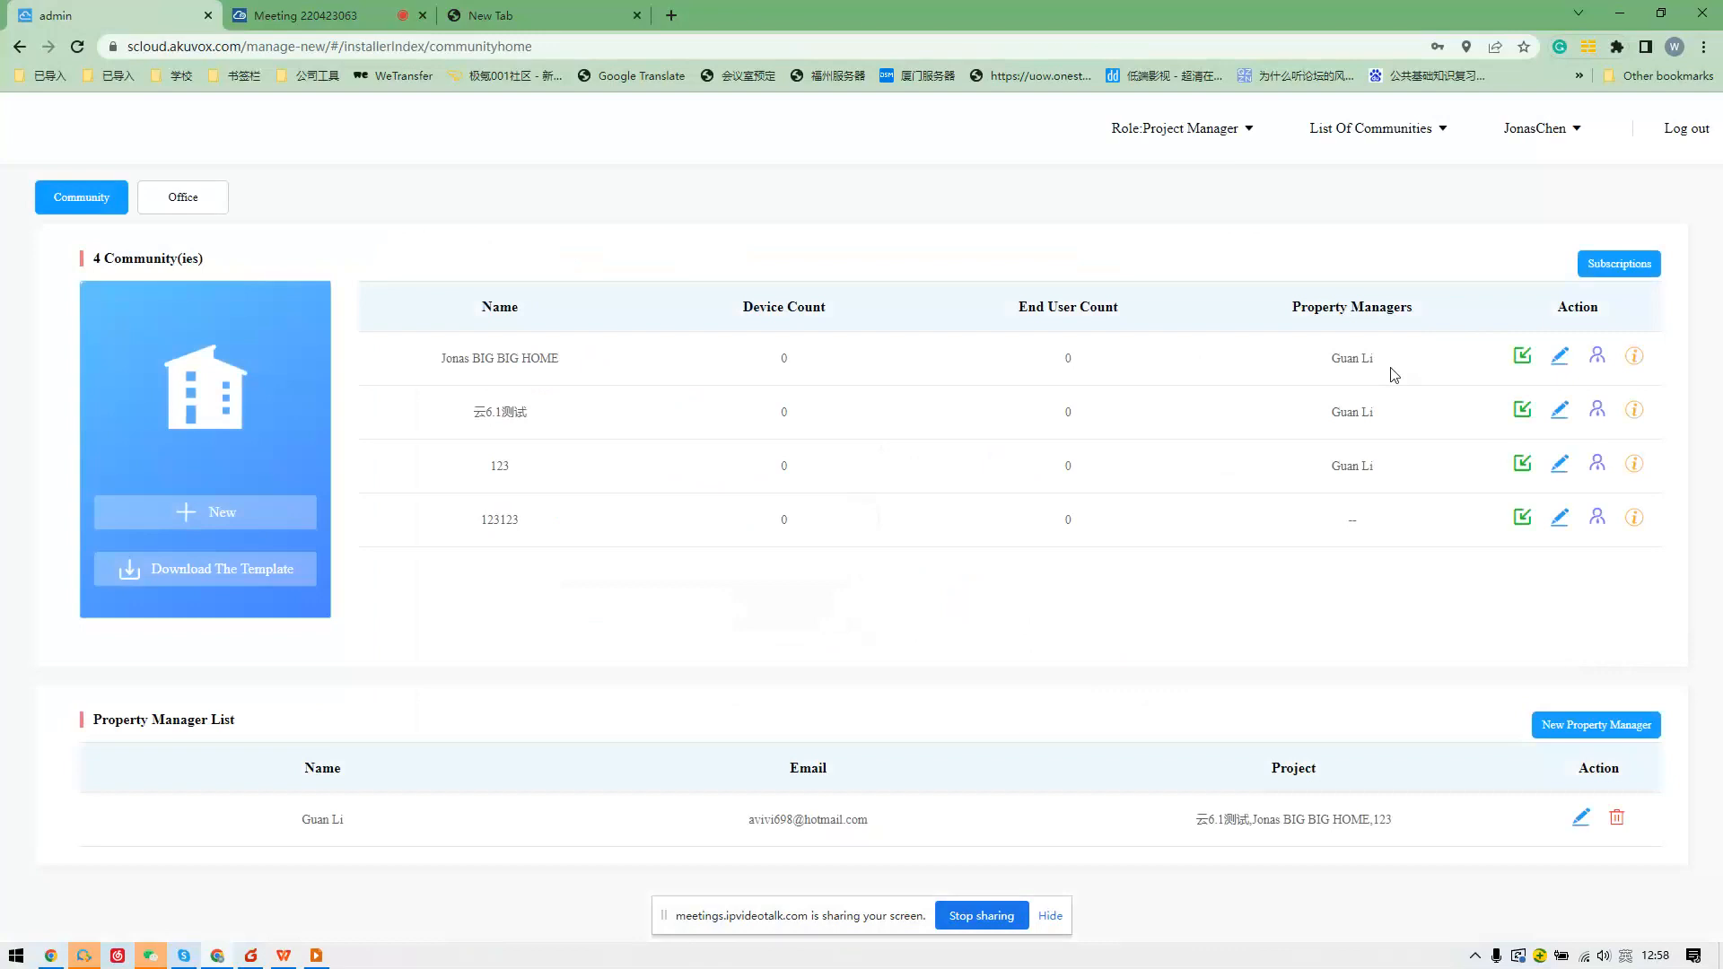
Glance at the first community's settings, view Building1's apartment 902, then log out.
left_click(1569, 356)
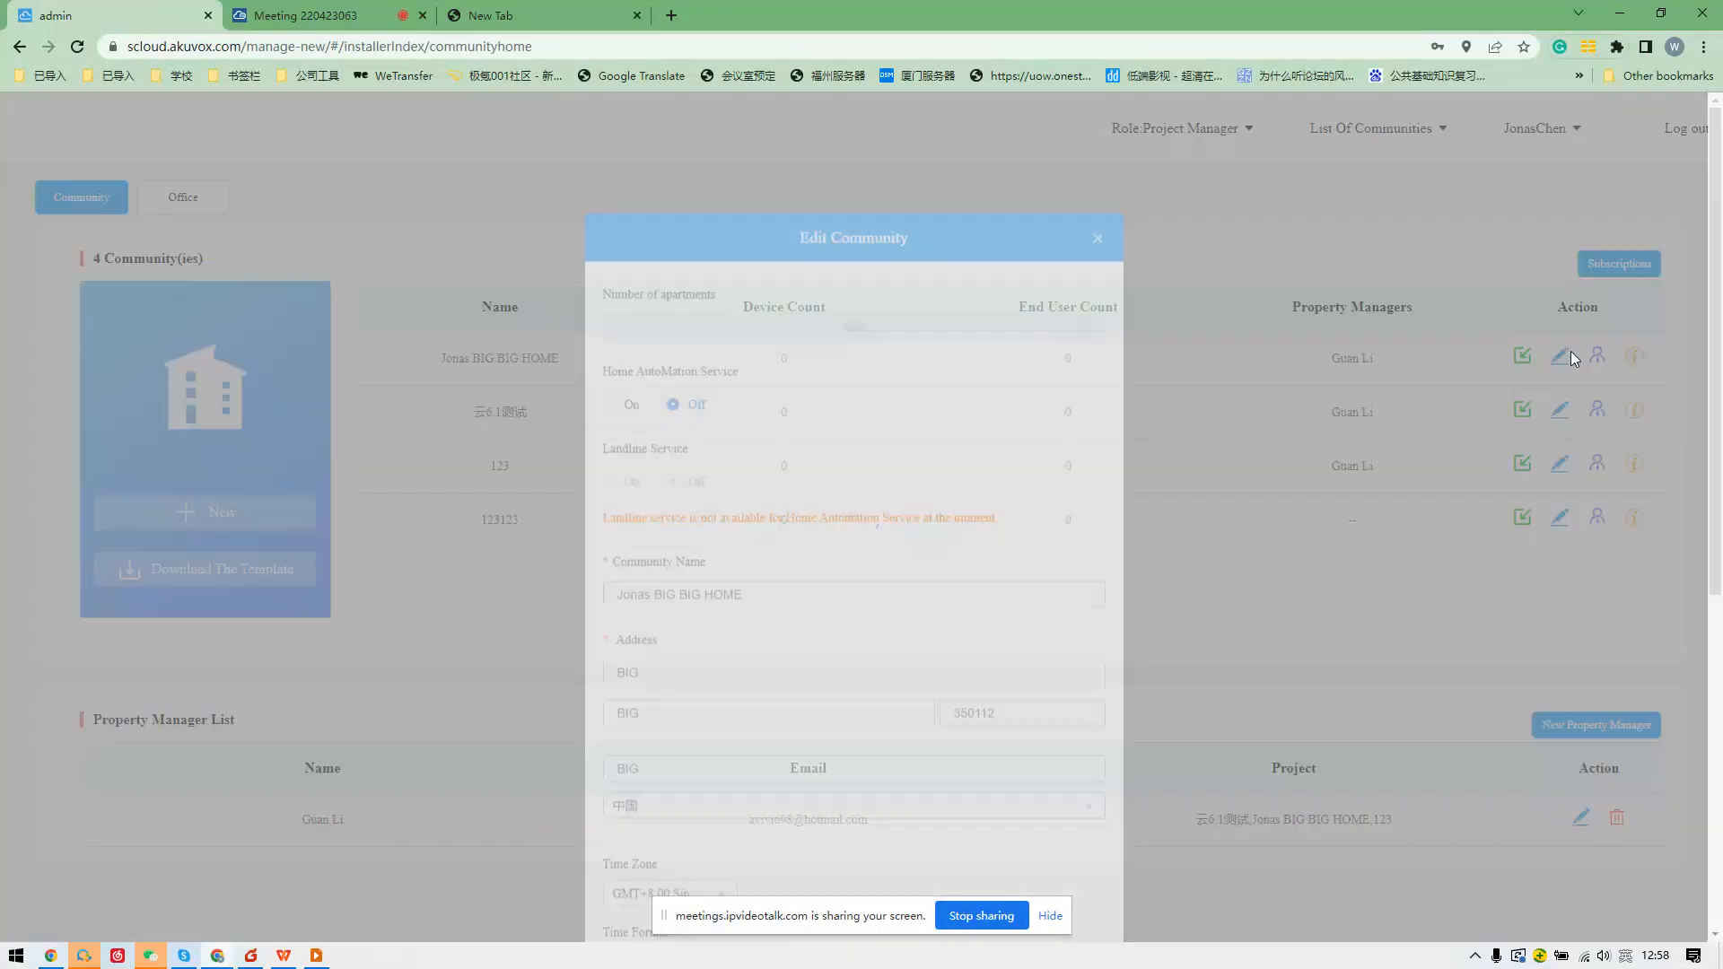
left_click(1099, 247)
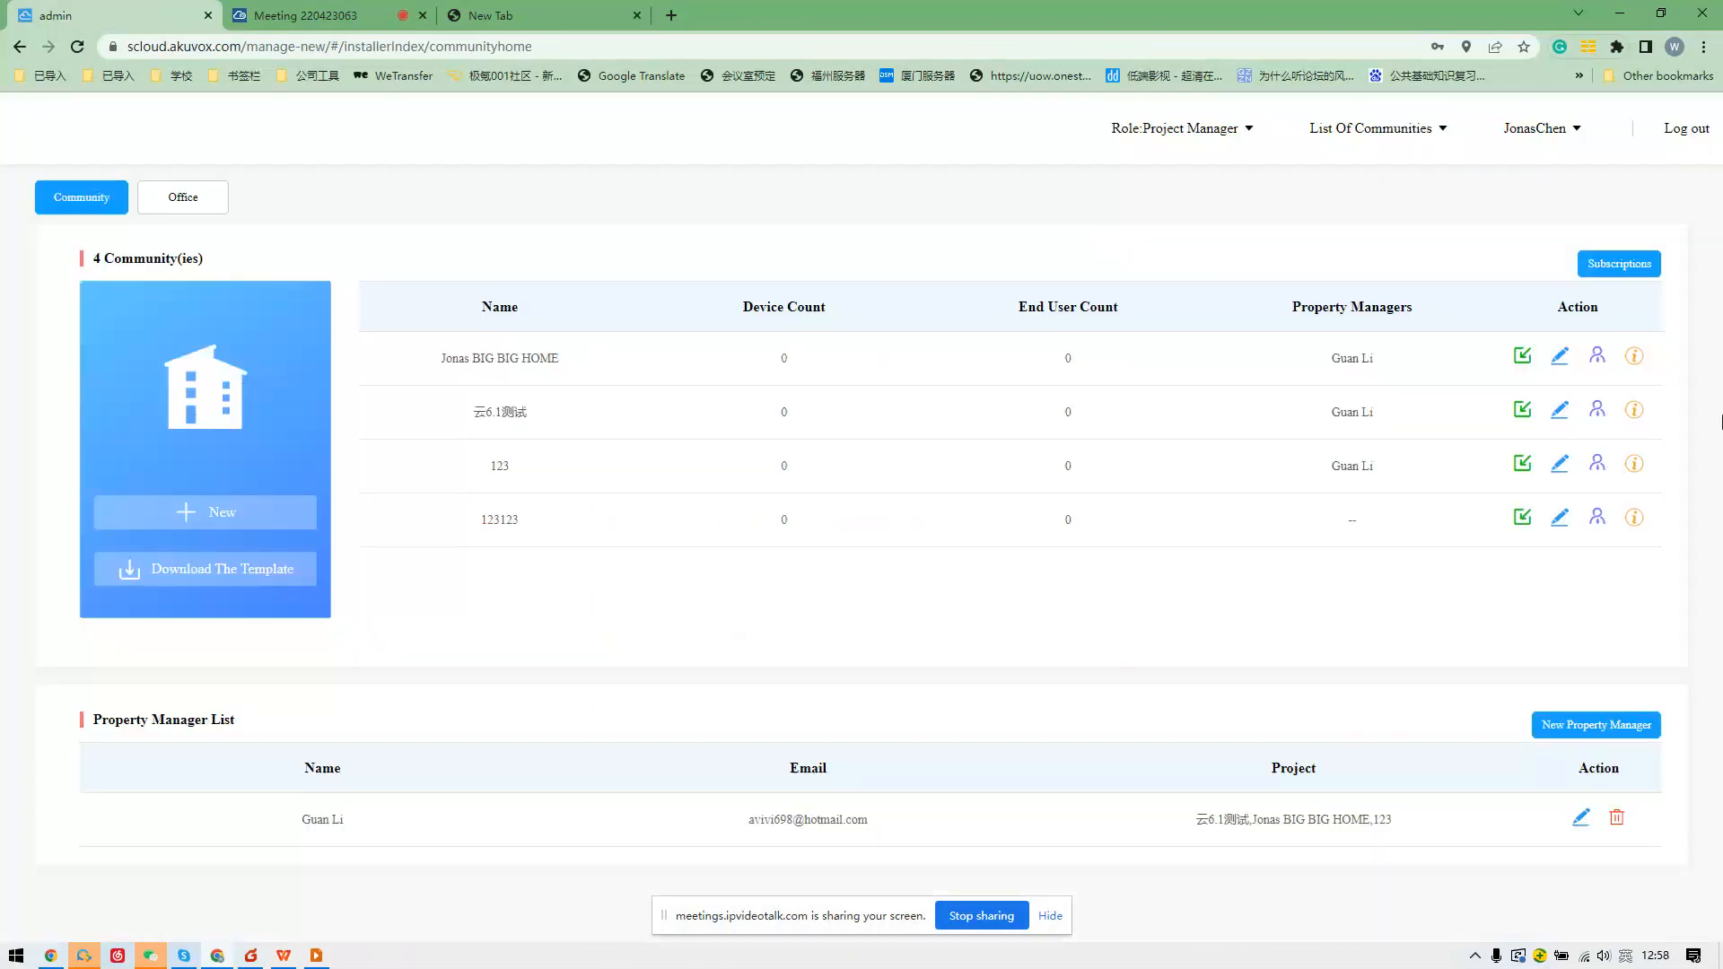
left_click(1635, 359)
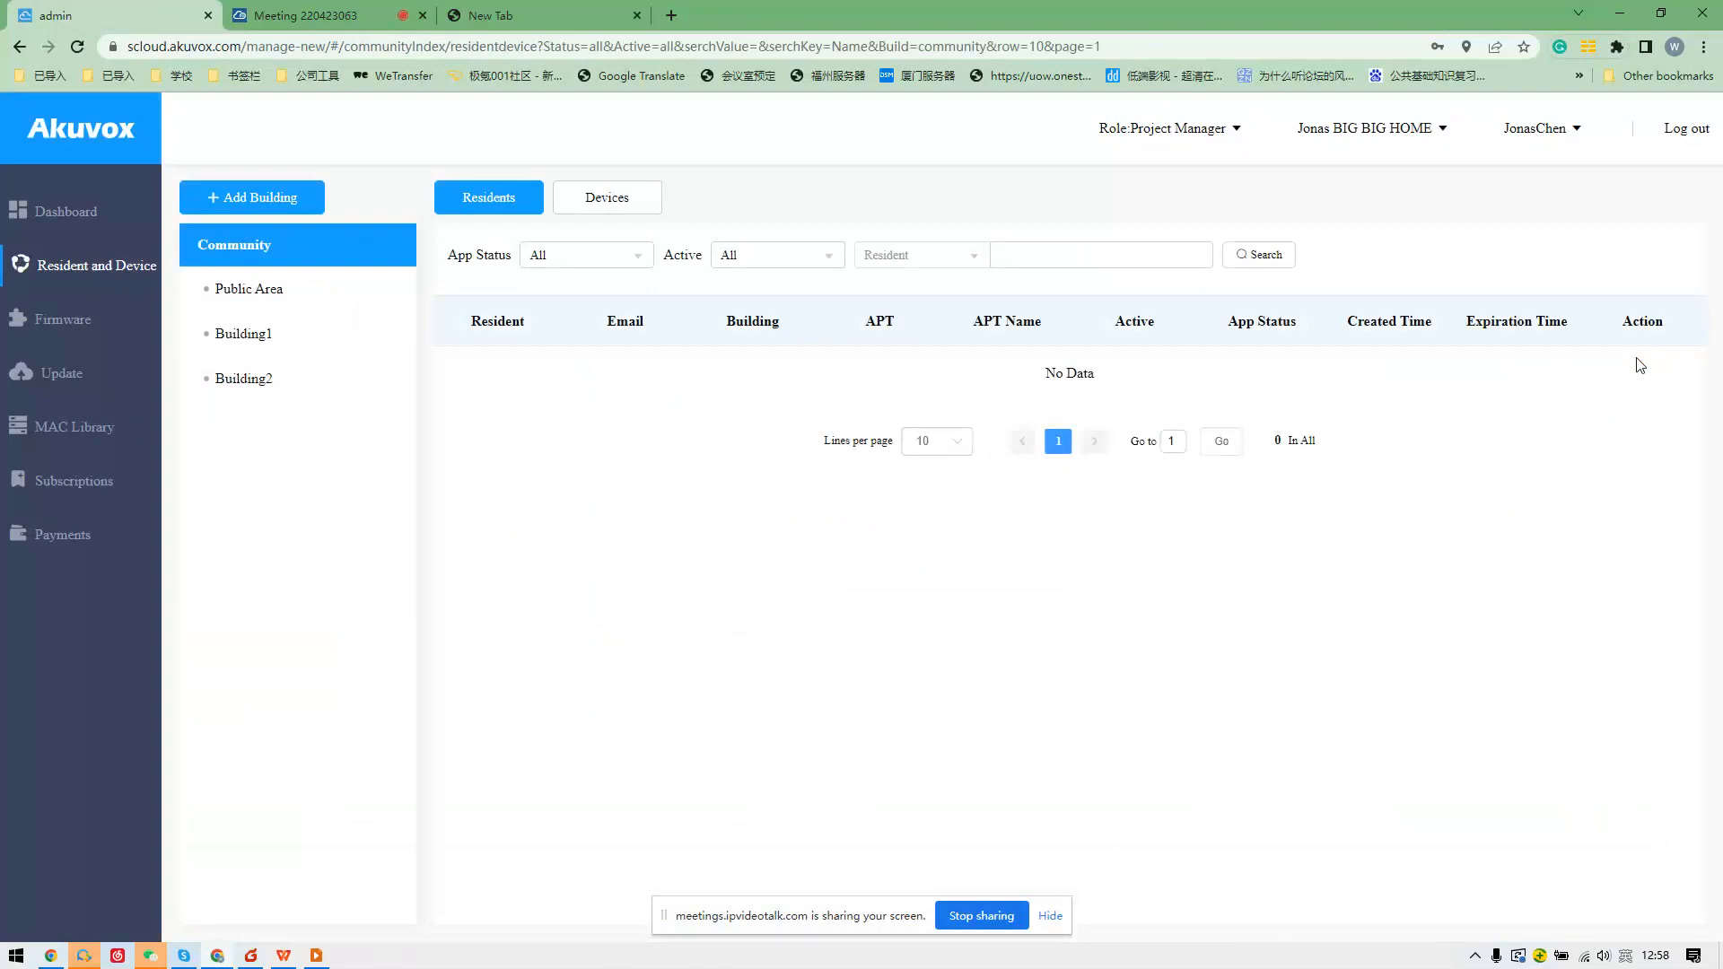
left_click(386, 334)
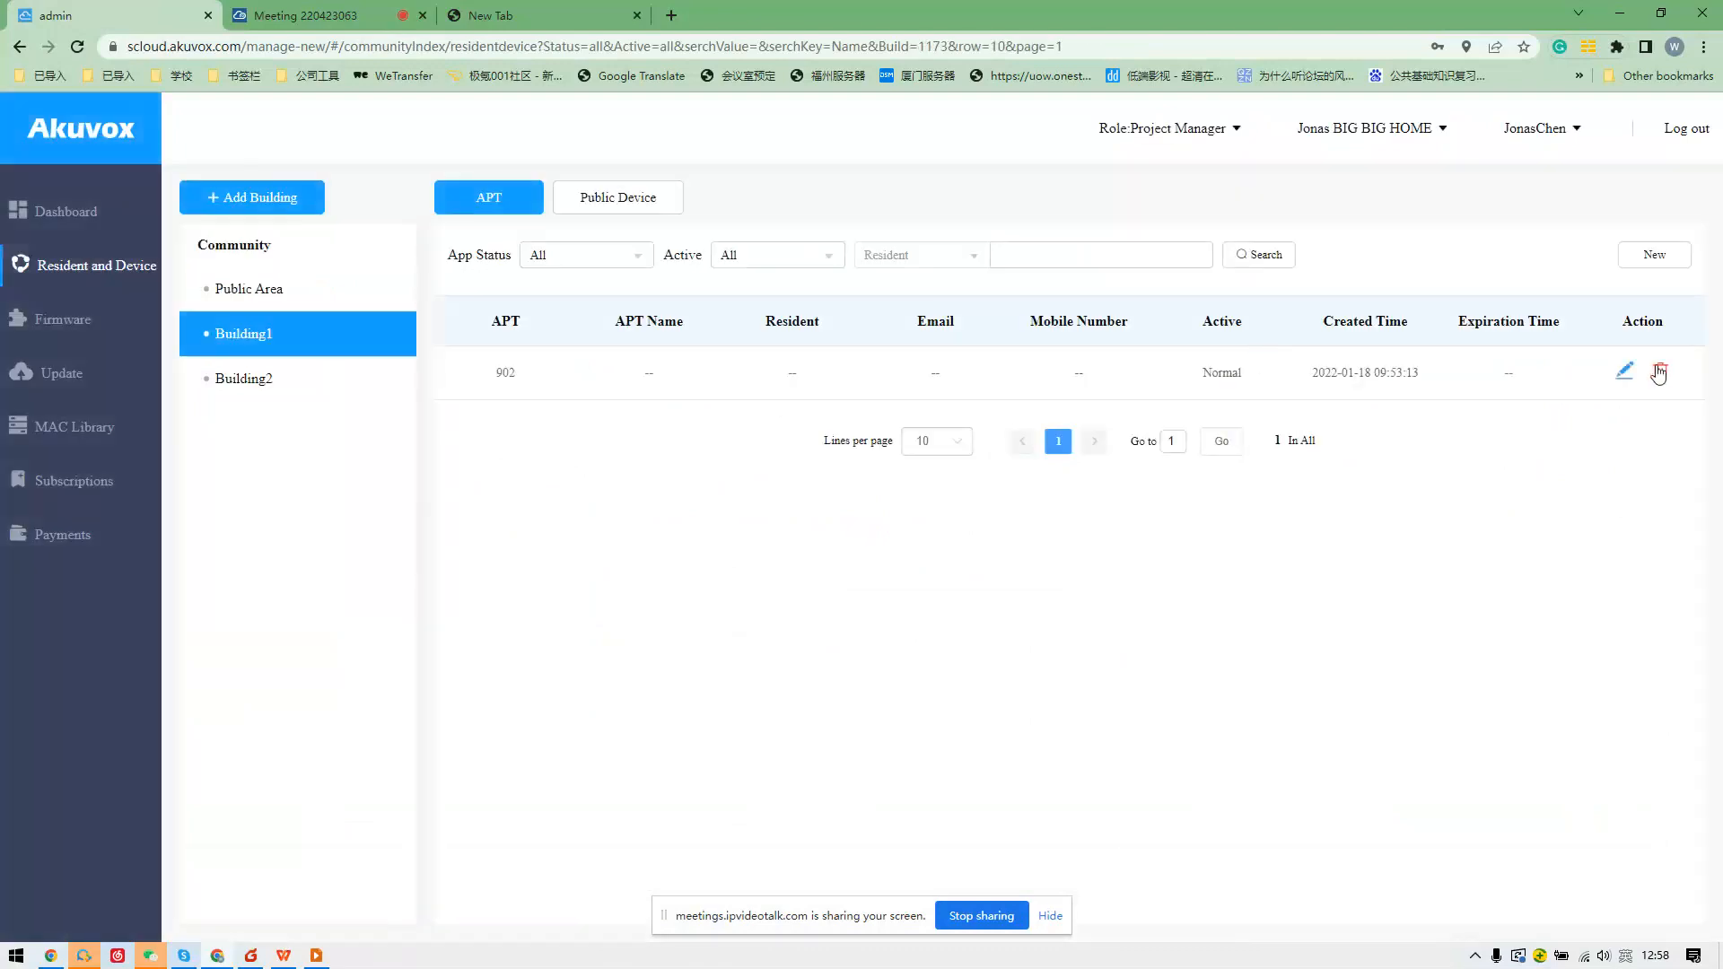
left_click(1660, 373)
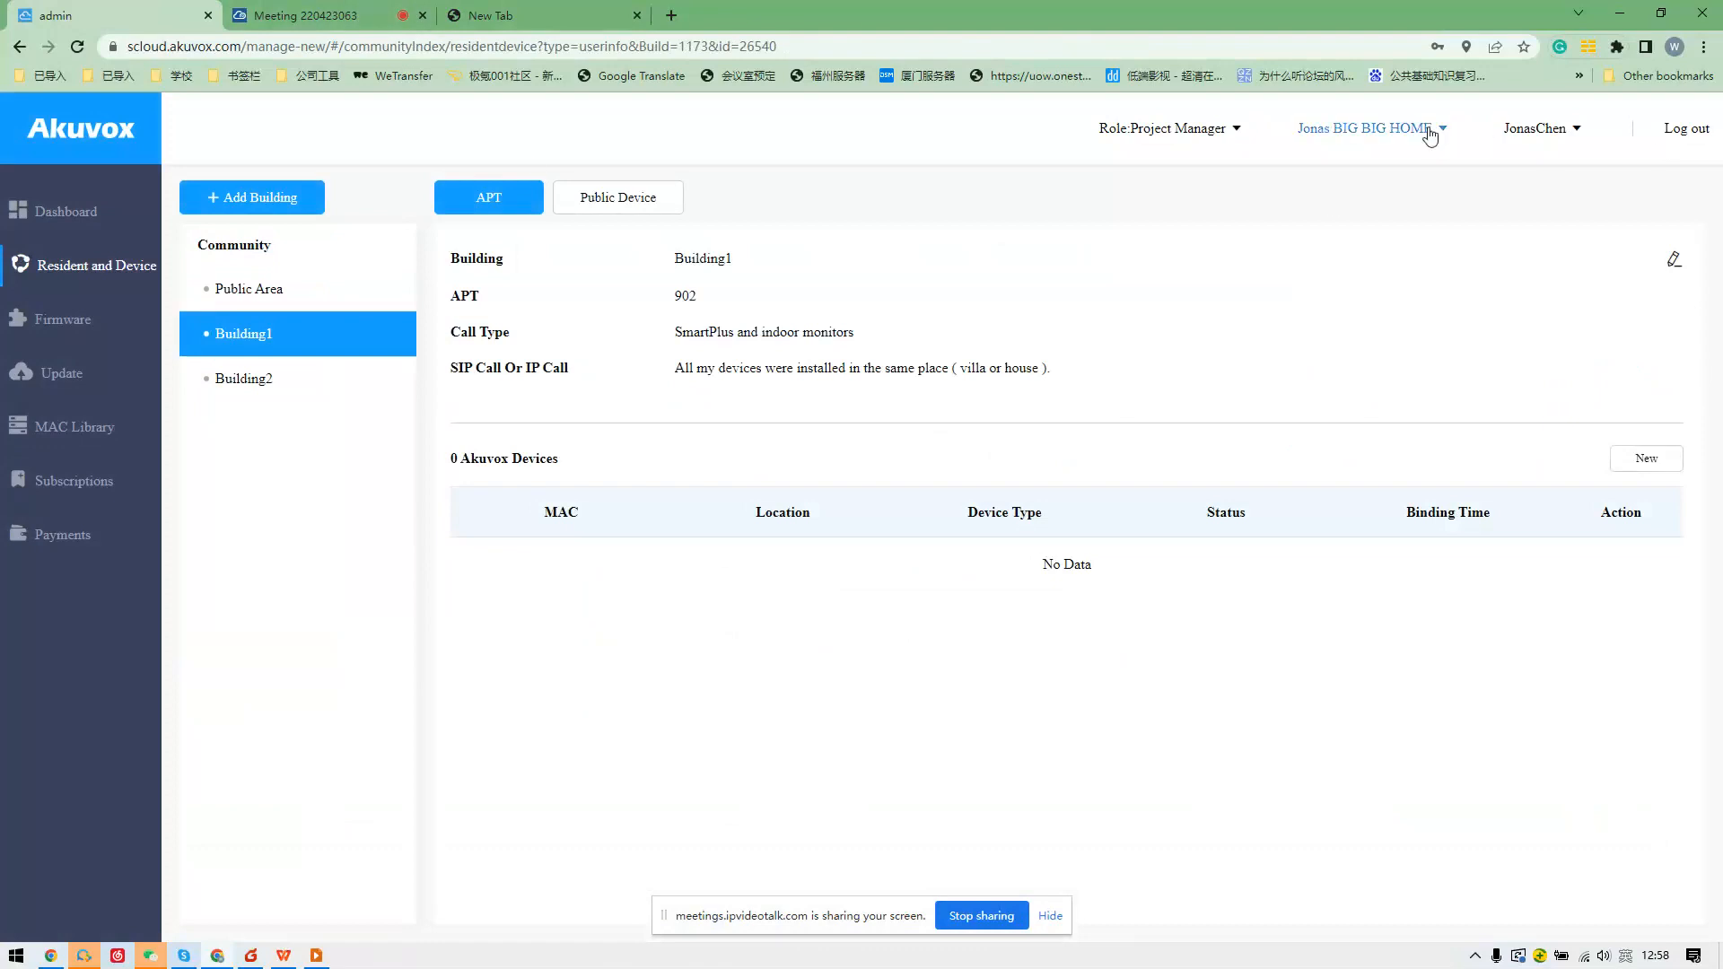
left_click(1675, 131)
left_click(592, 538)
Replace the prefilled username and log in with another saved account.
left_click_drag(591, 538, 392, 544)
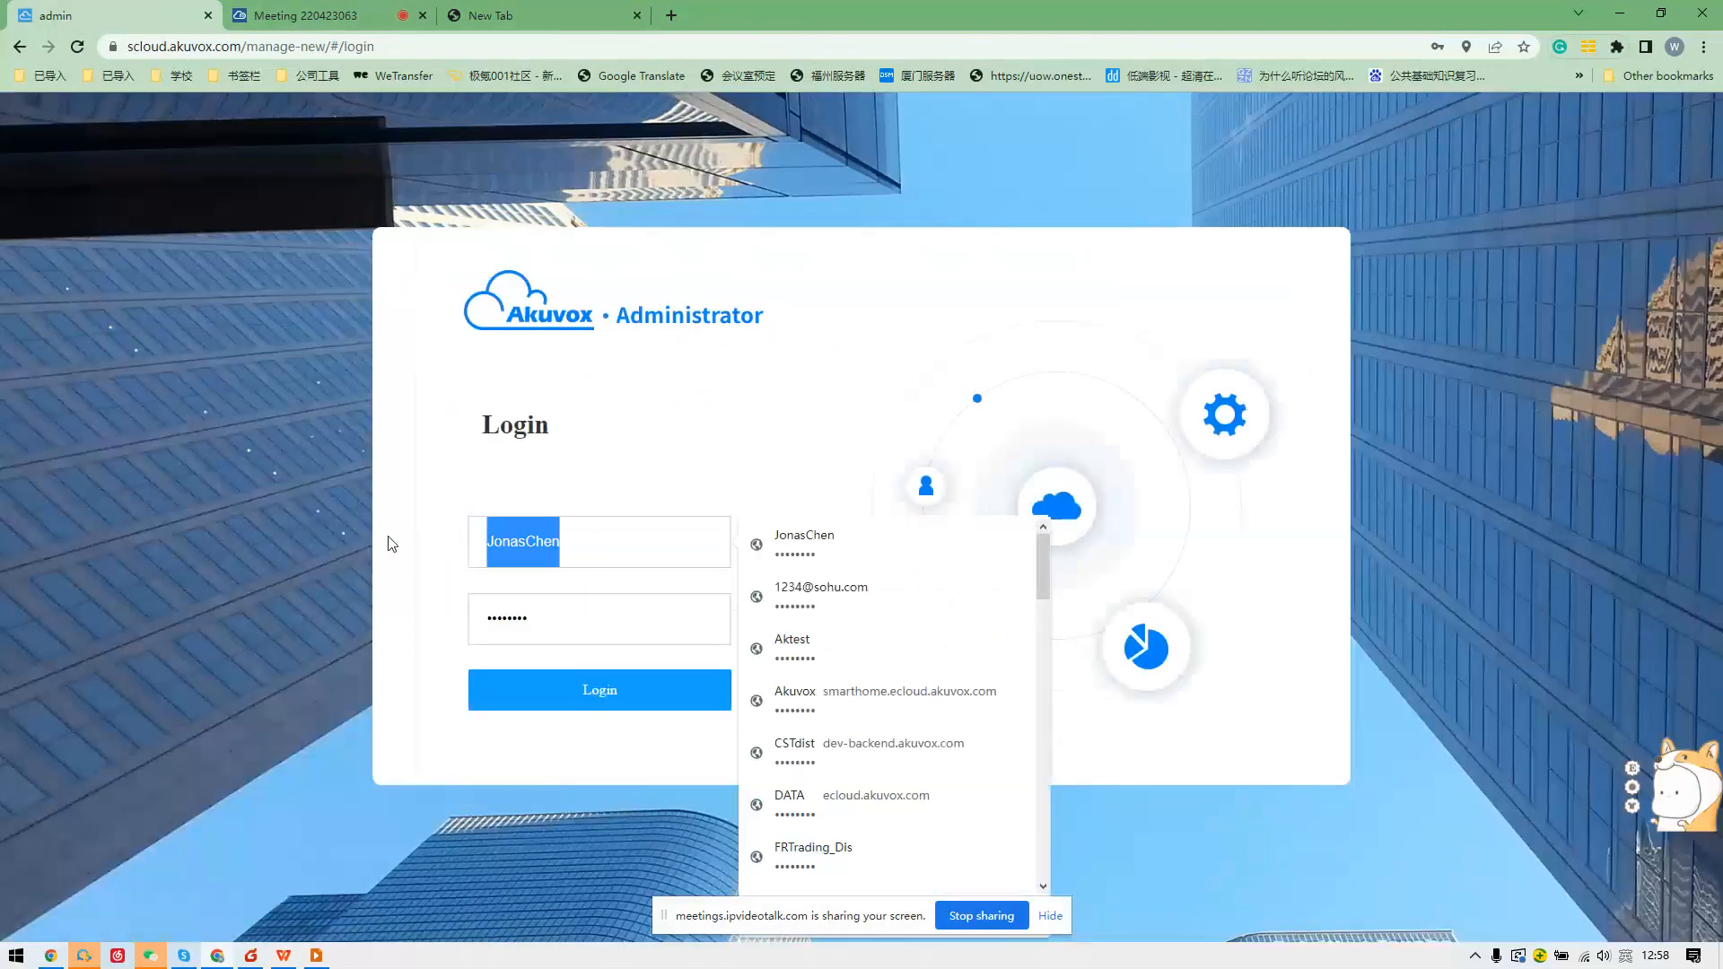
type("fuzhou")
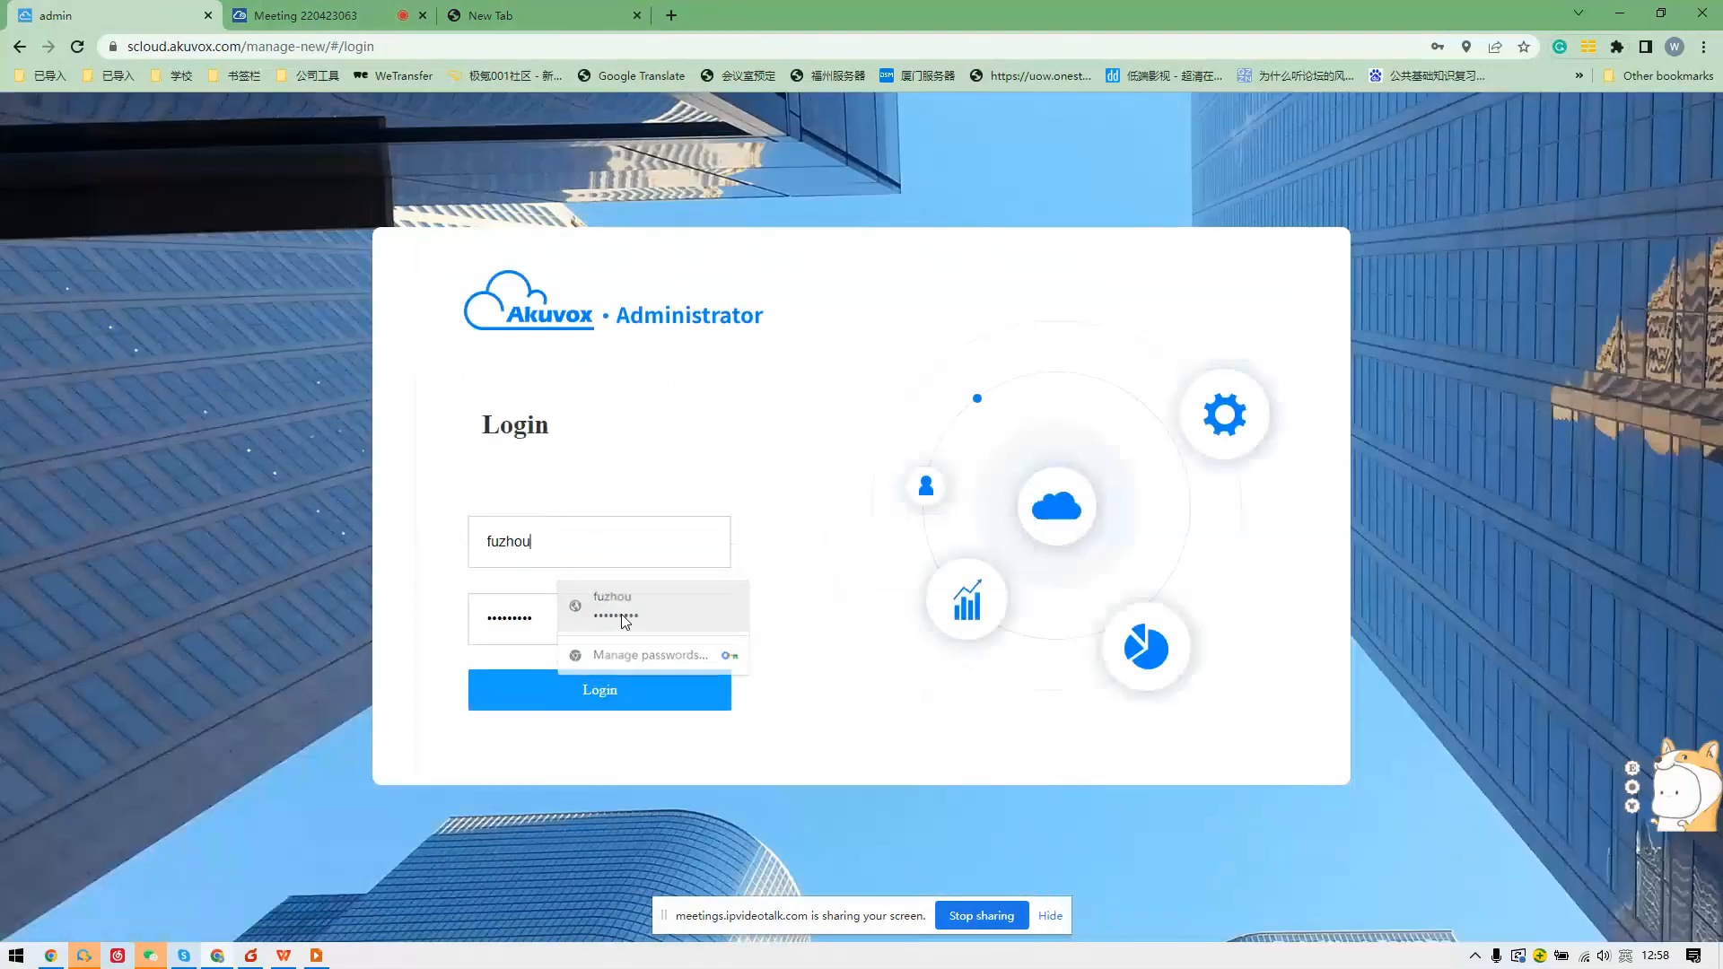
left_click(615, 604)
left_click(605, 684)
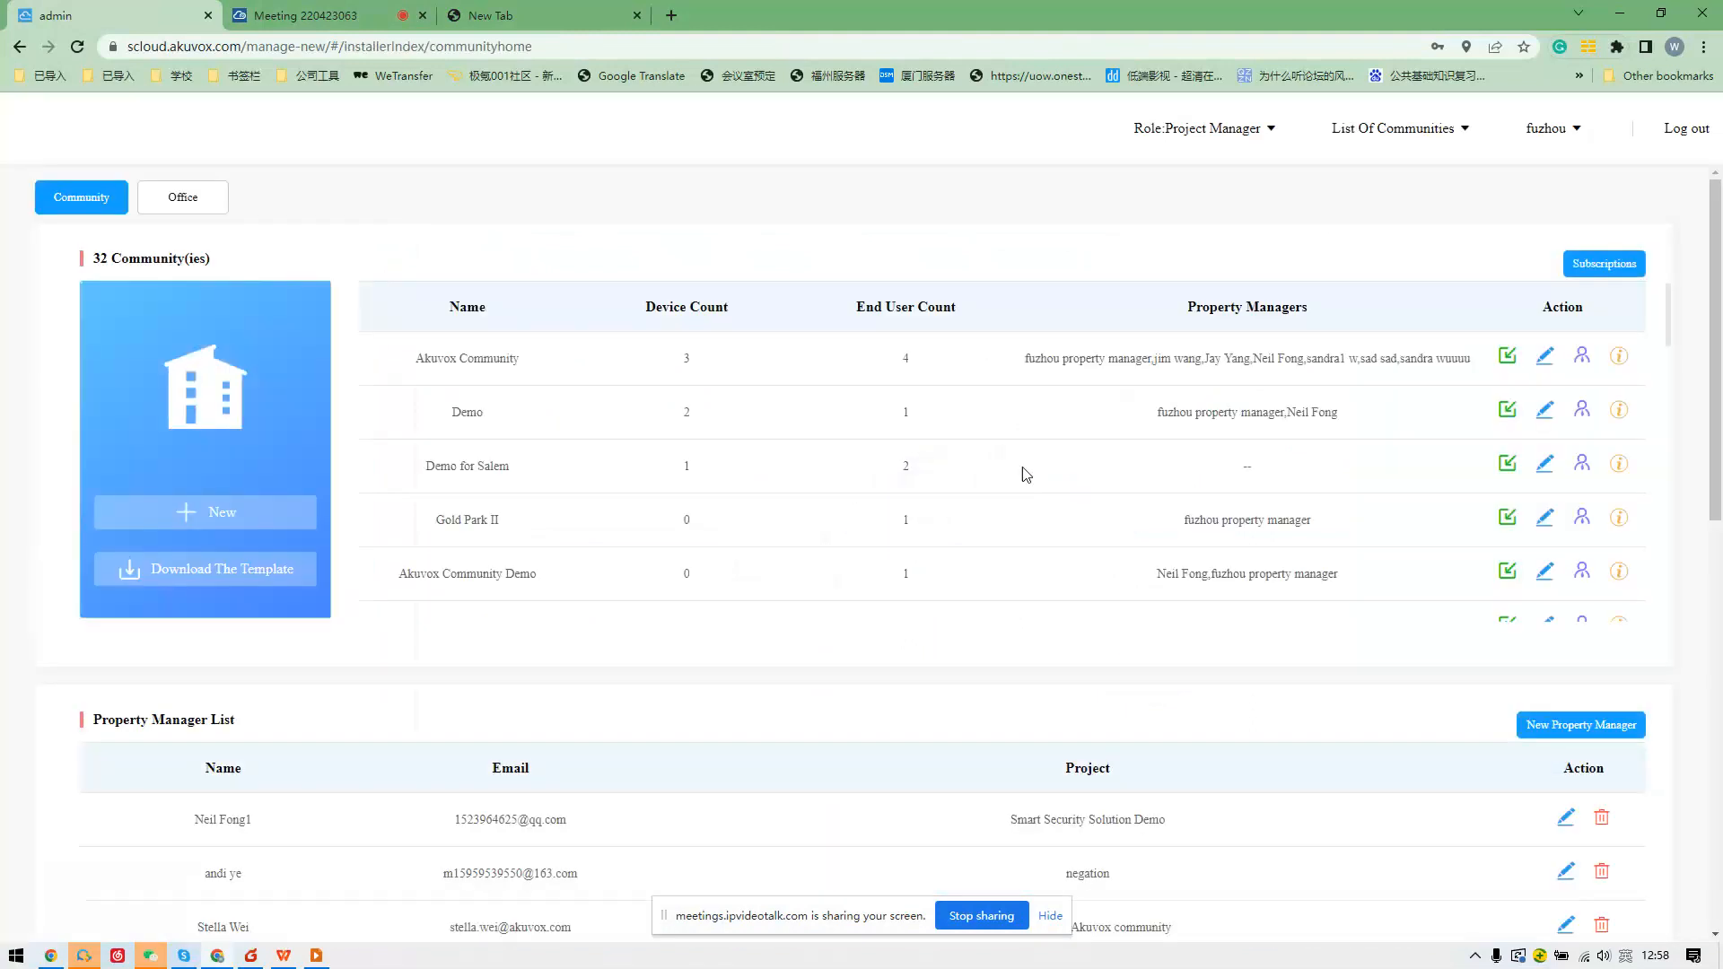
Open a community and view apartment 3305 in building 1 and apartment 876 in building 2.
left_click(1507, 359)
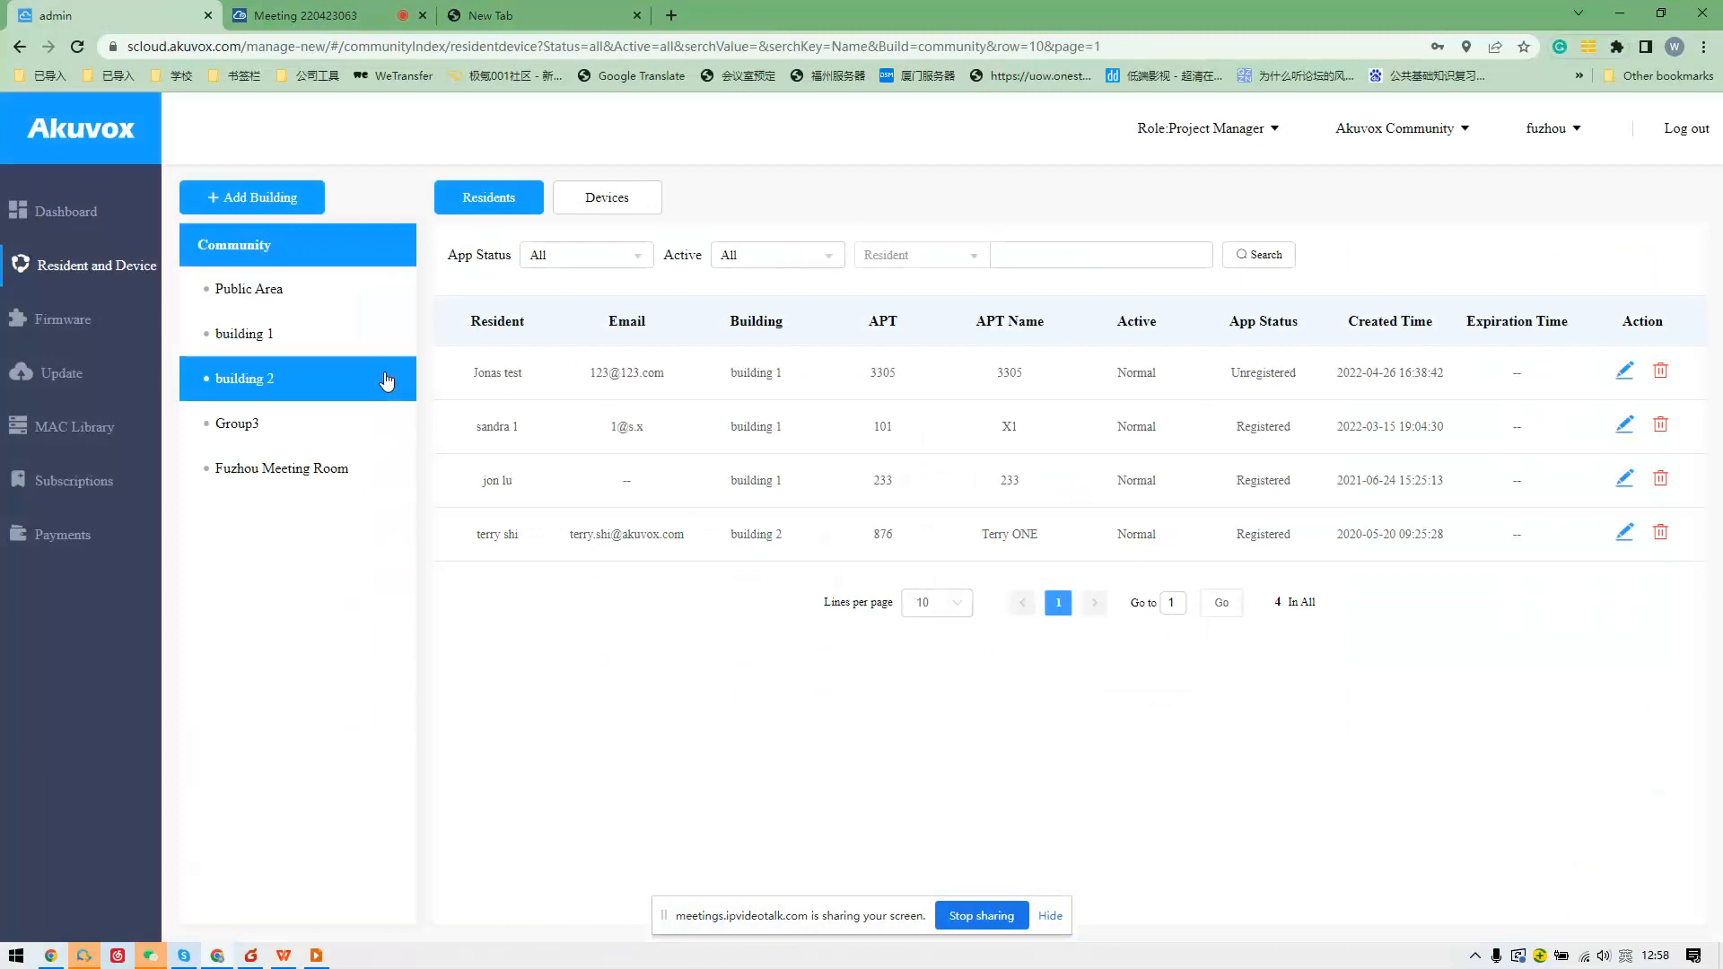
left_click(359, 342)
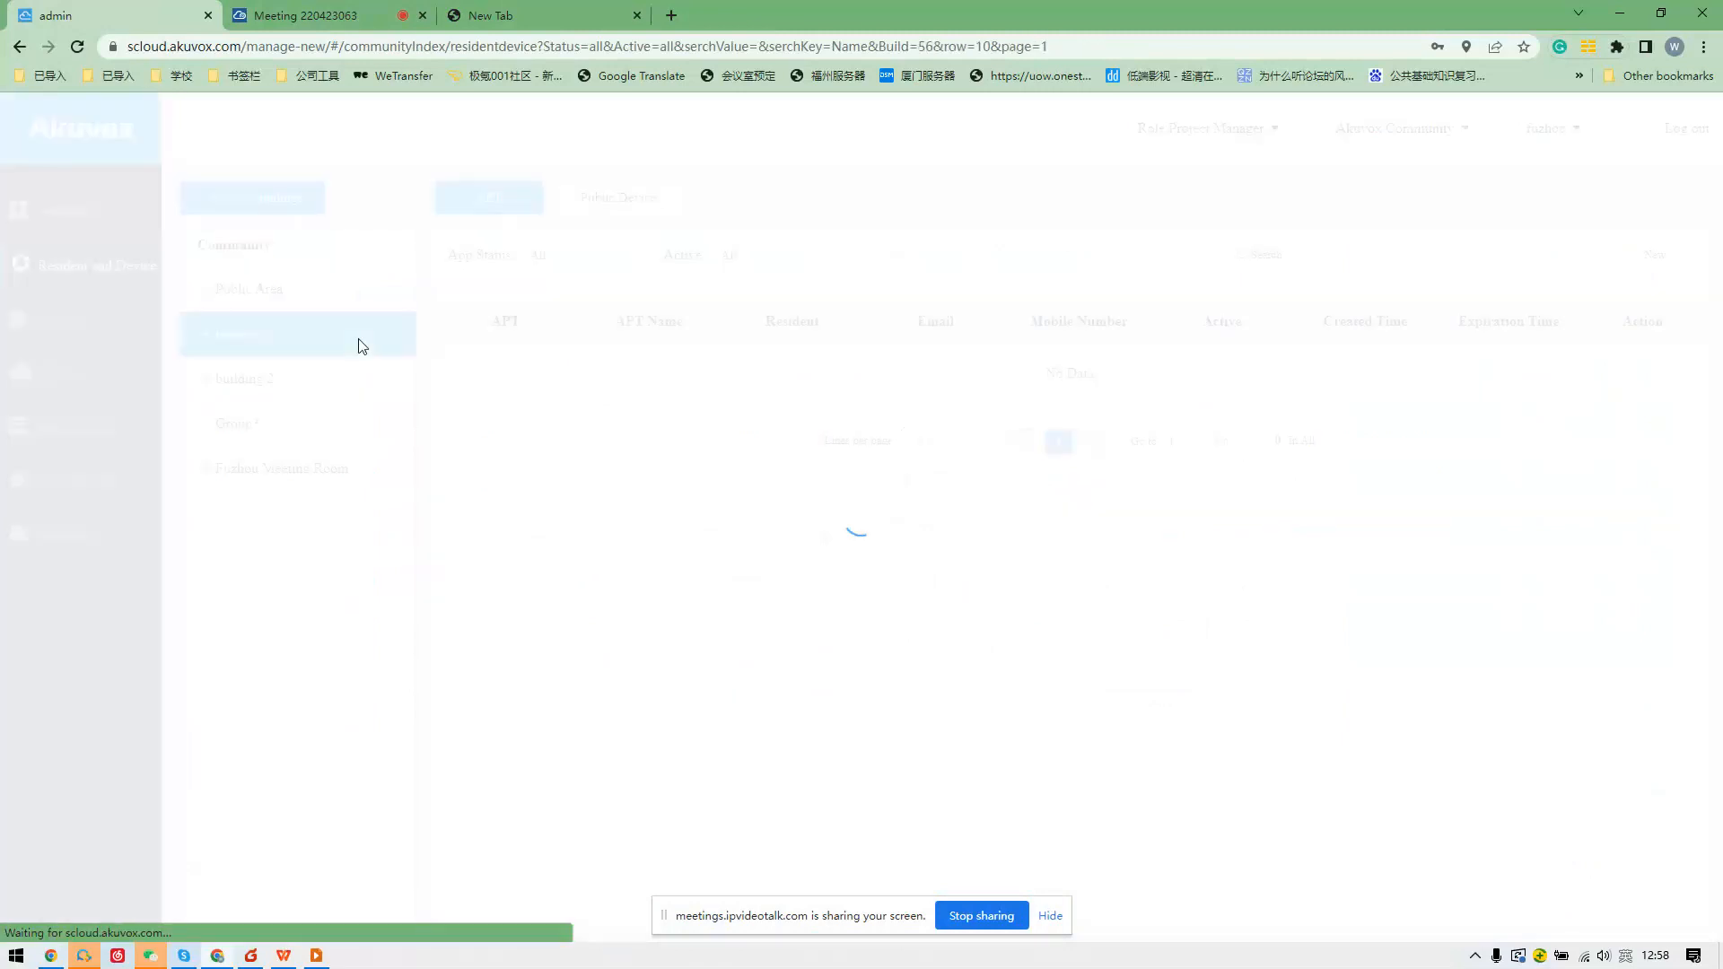
left_click(1632, 375)
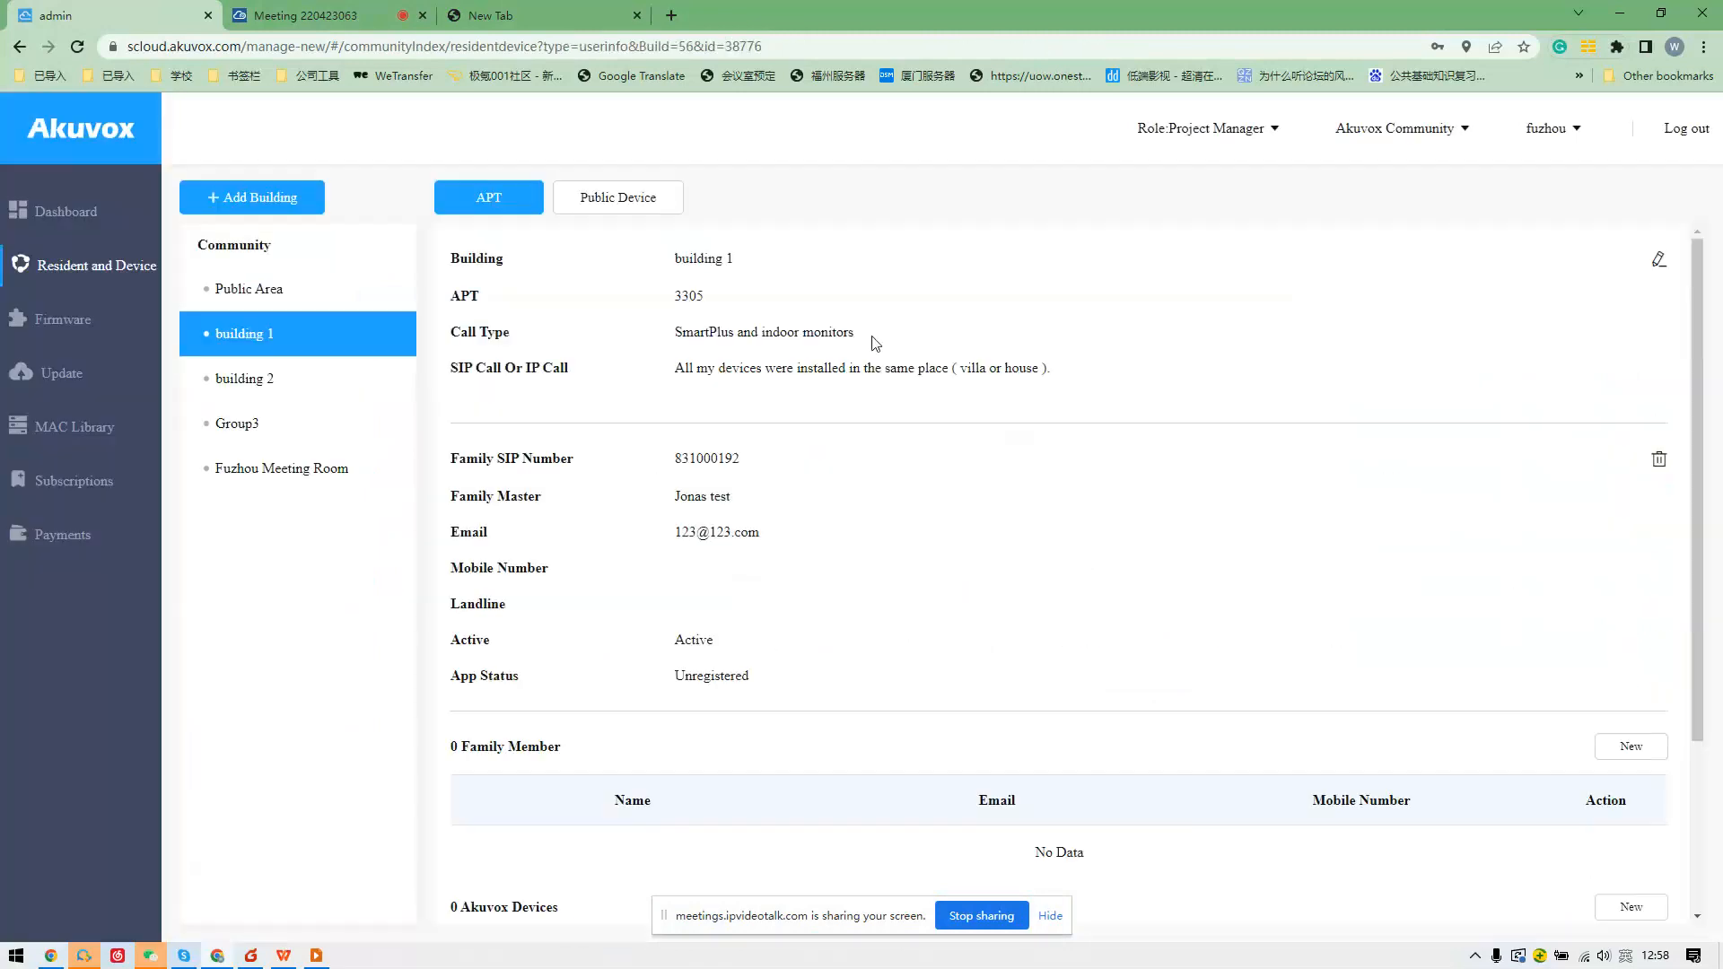
scroll(875, 344, "down", 3)
left_click(314, 381)
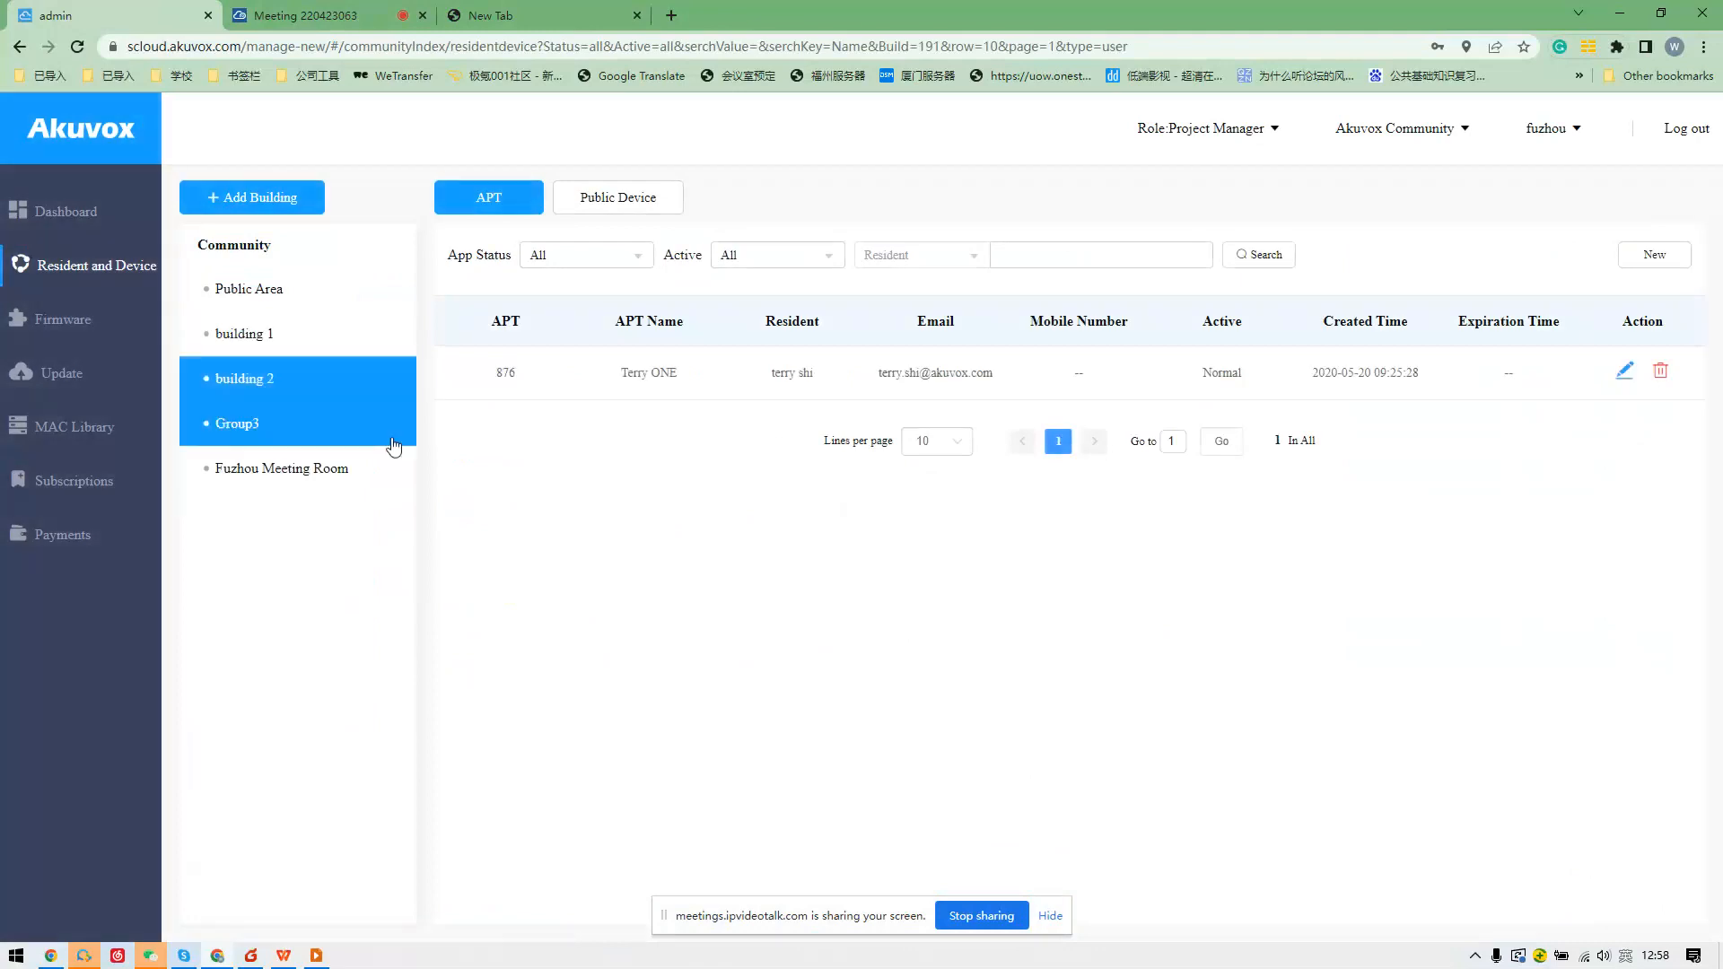
left_click(1625, 371)
scroll(1274, 425, "down", 3)
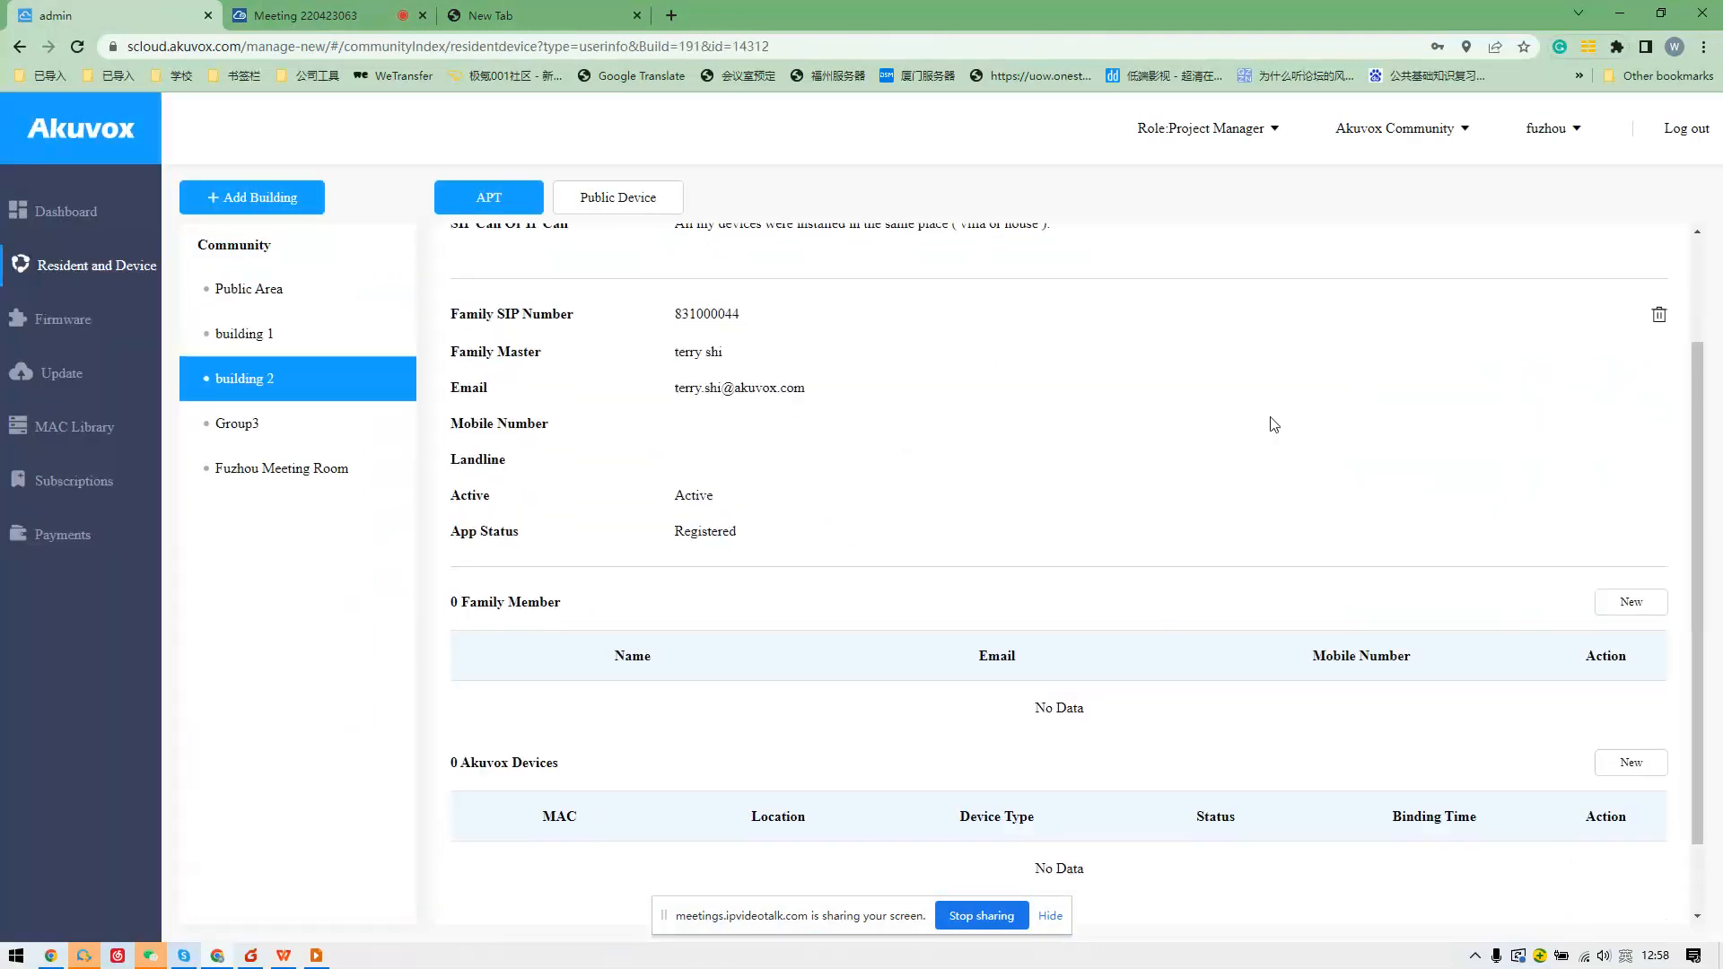
Browse Fuzhou Meeting Room, Group3, building 2's apartment 876 and a building 1 resident.
left_click(338, 469)
left_click(251, 424)
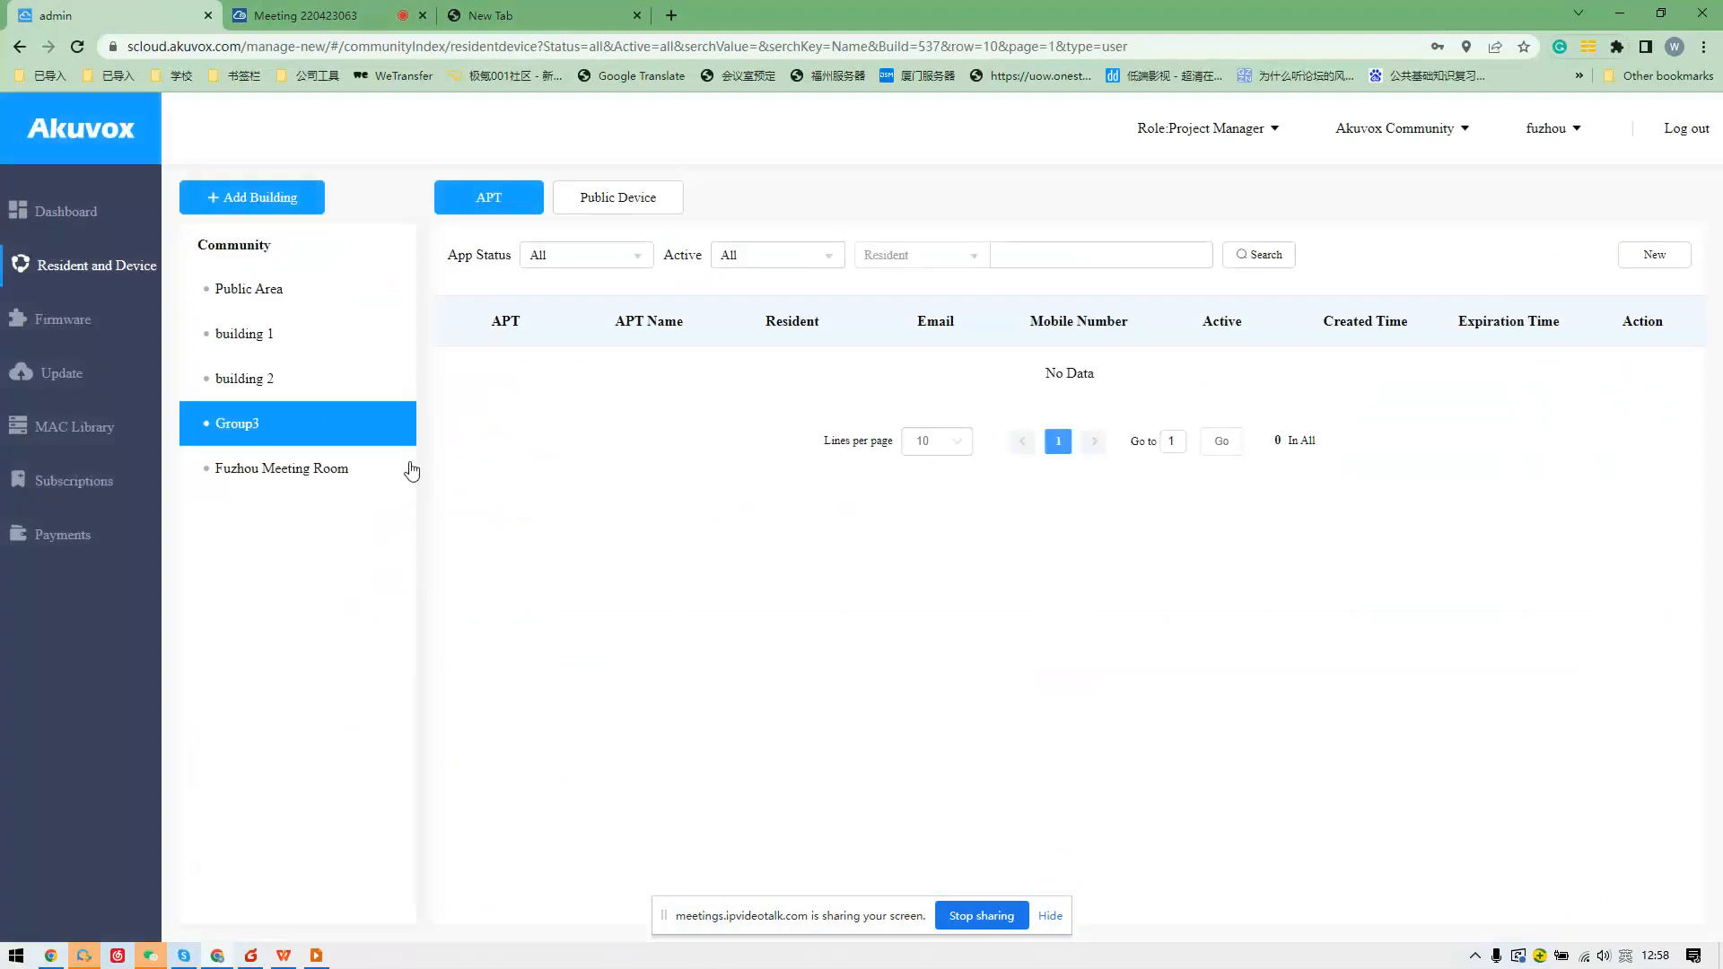
left_click(395, 388)
left_click(1629, 377)
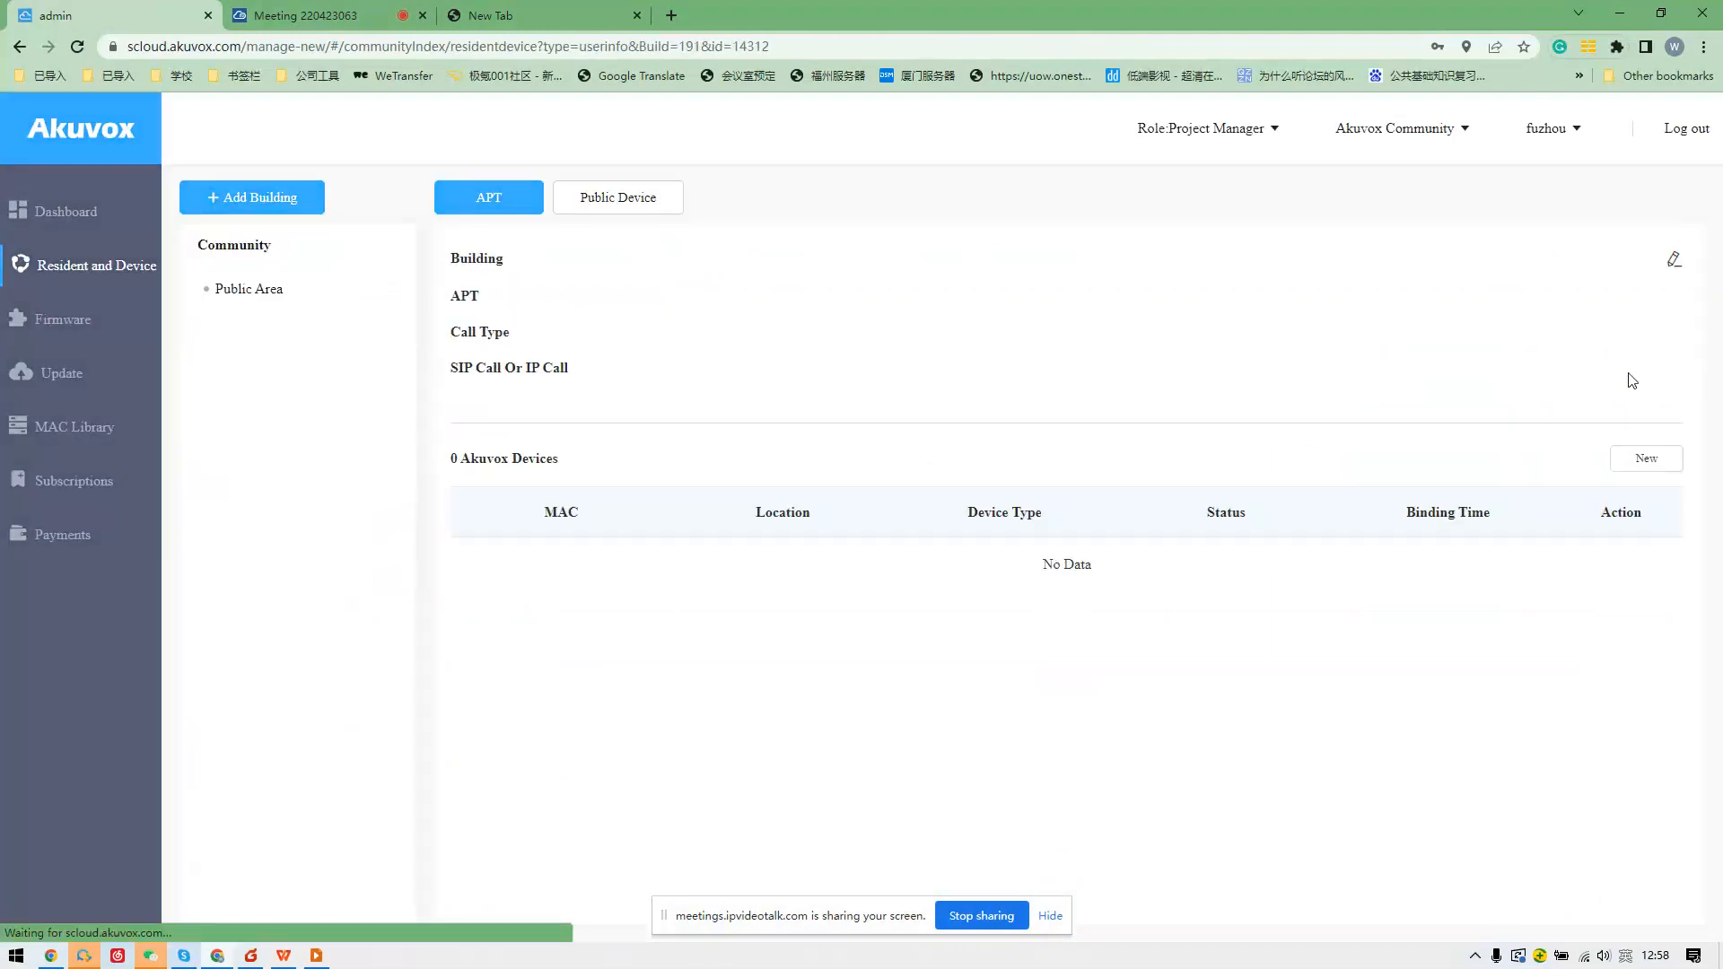
scroll(1517, 431, "down", 3)
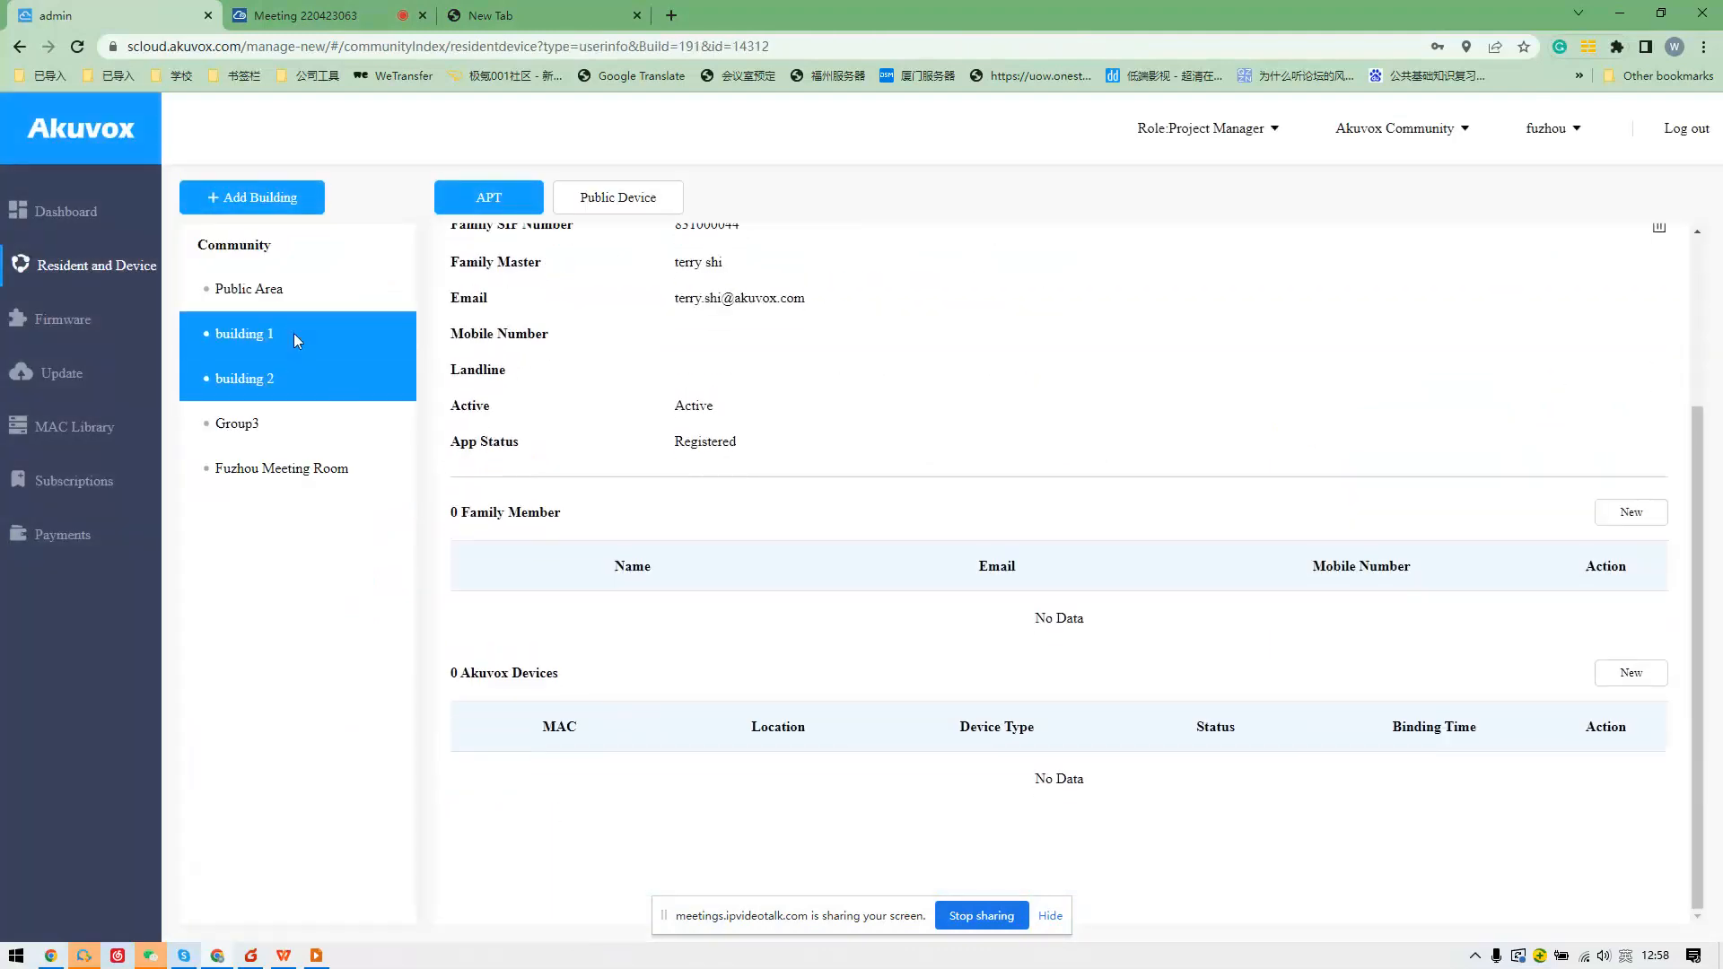
left_click(295, 339)
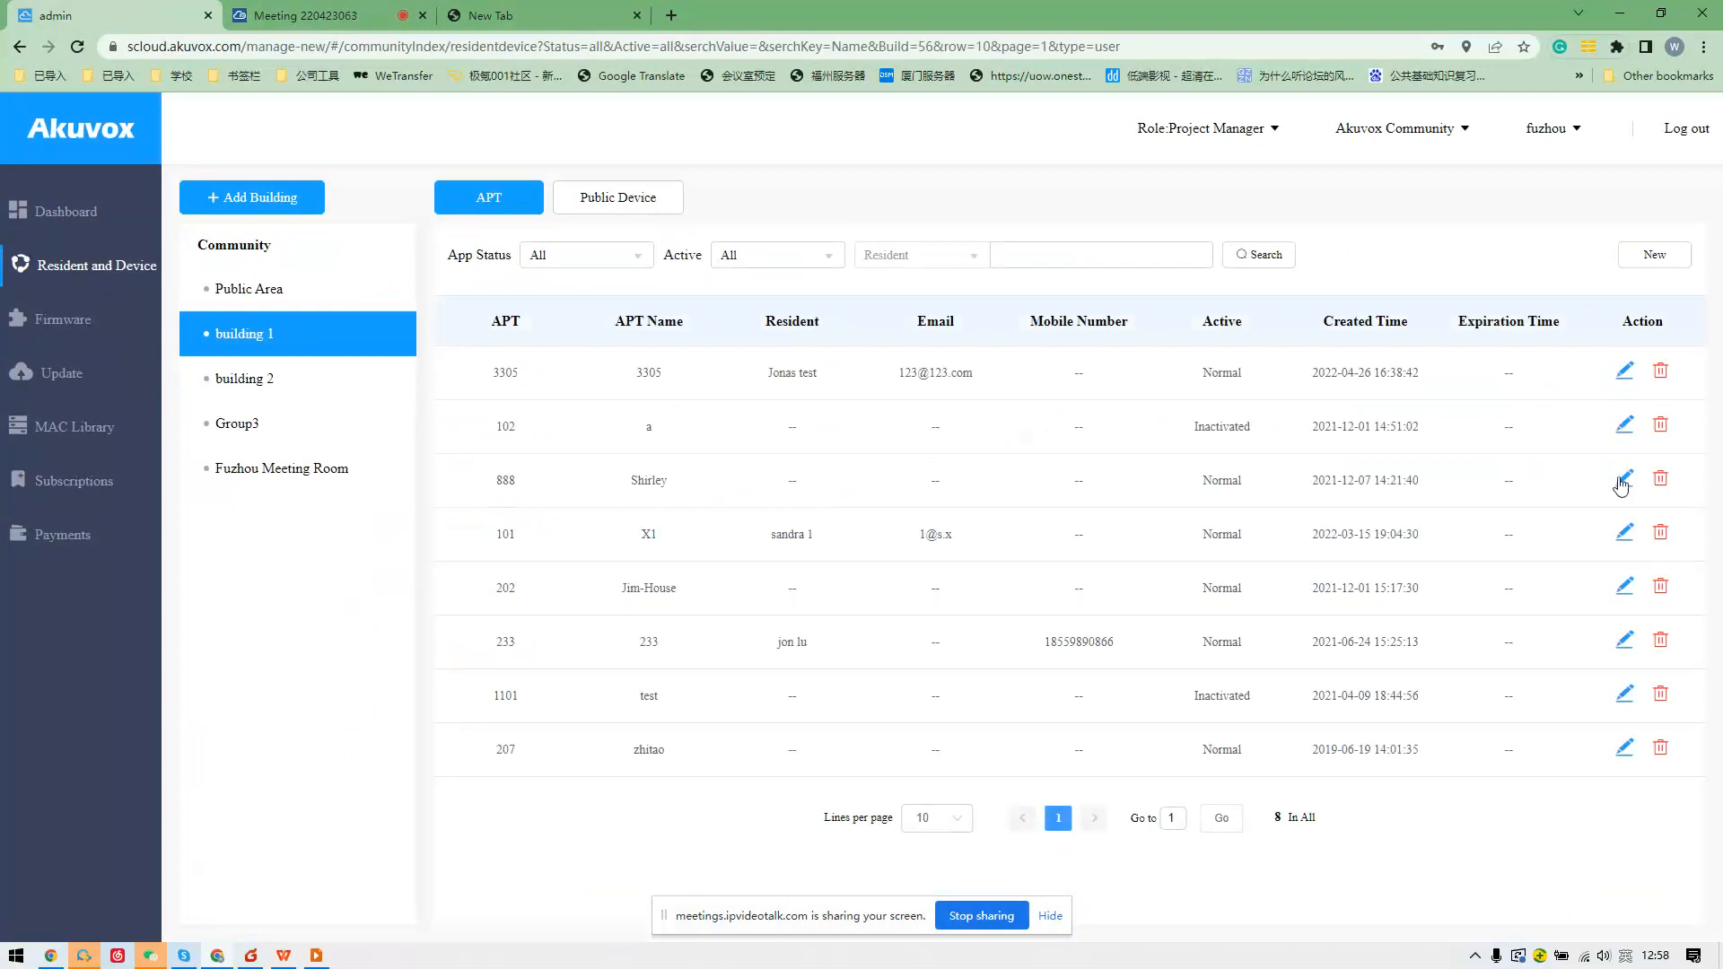
left_click(1622, 536)
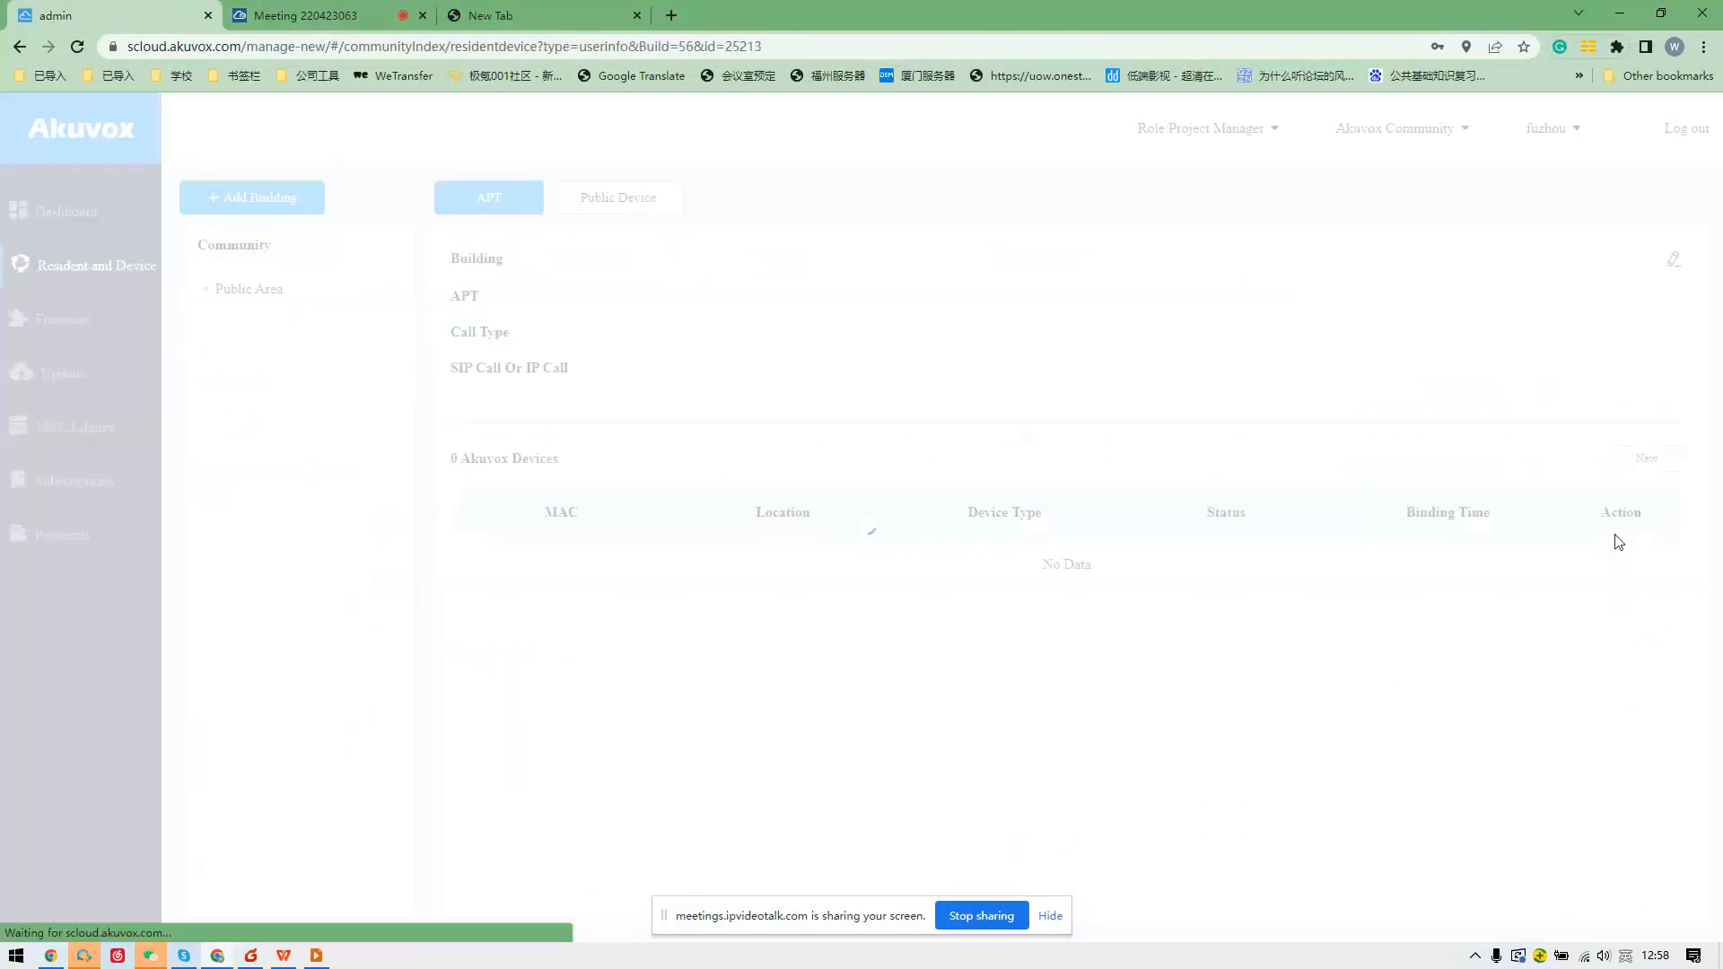
left_click(338, 285)
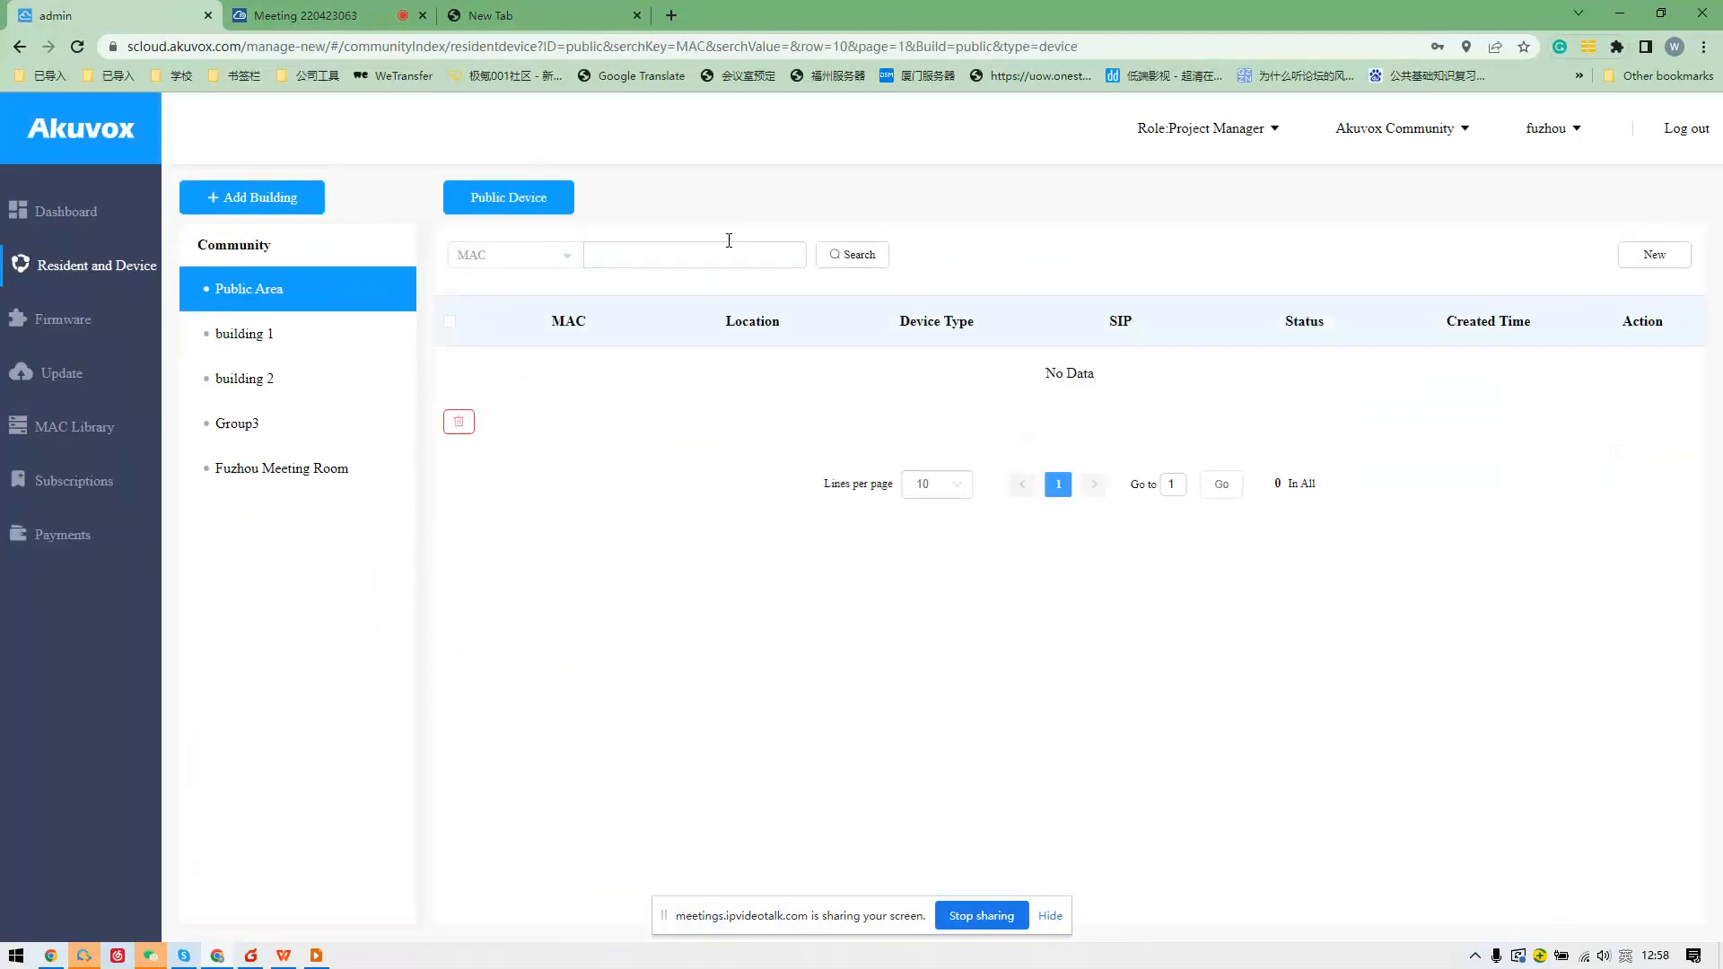
left_click(1223, 131)
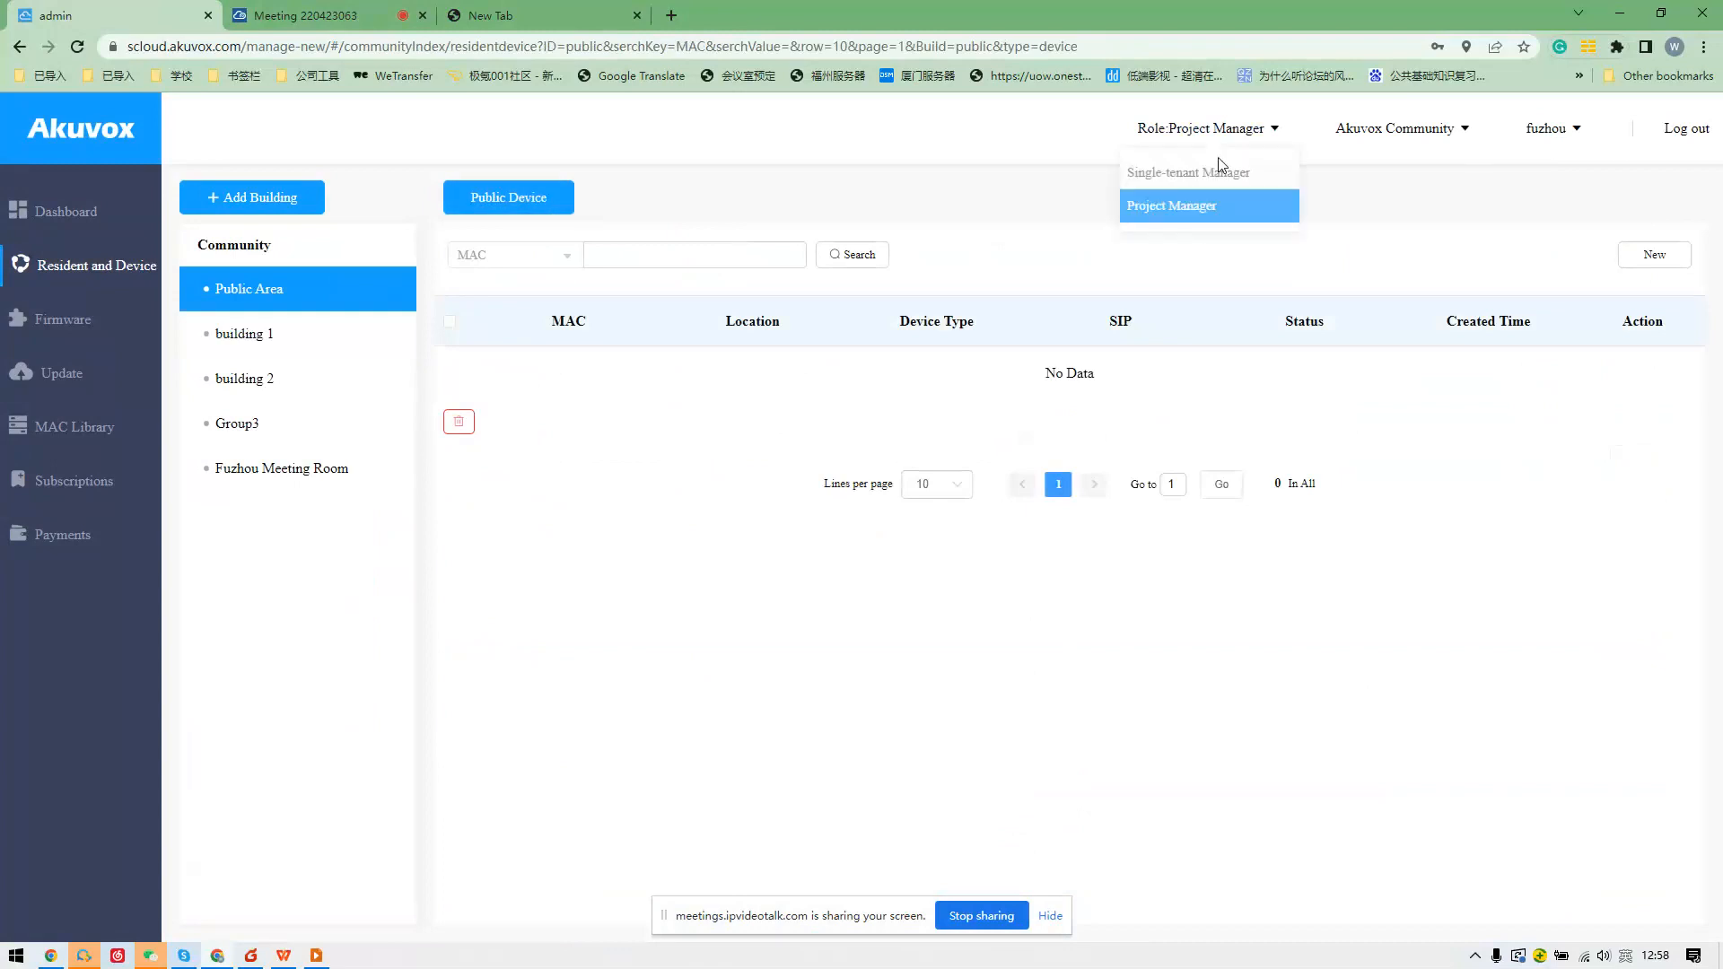
left_click(1217, 205)
Open Fuzhou LosAngle Show Room and view Building1 apartment 102's details and its C319H device.
scroll(979, 472, "down", 10)
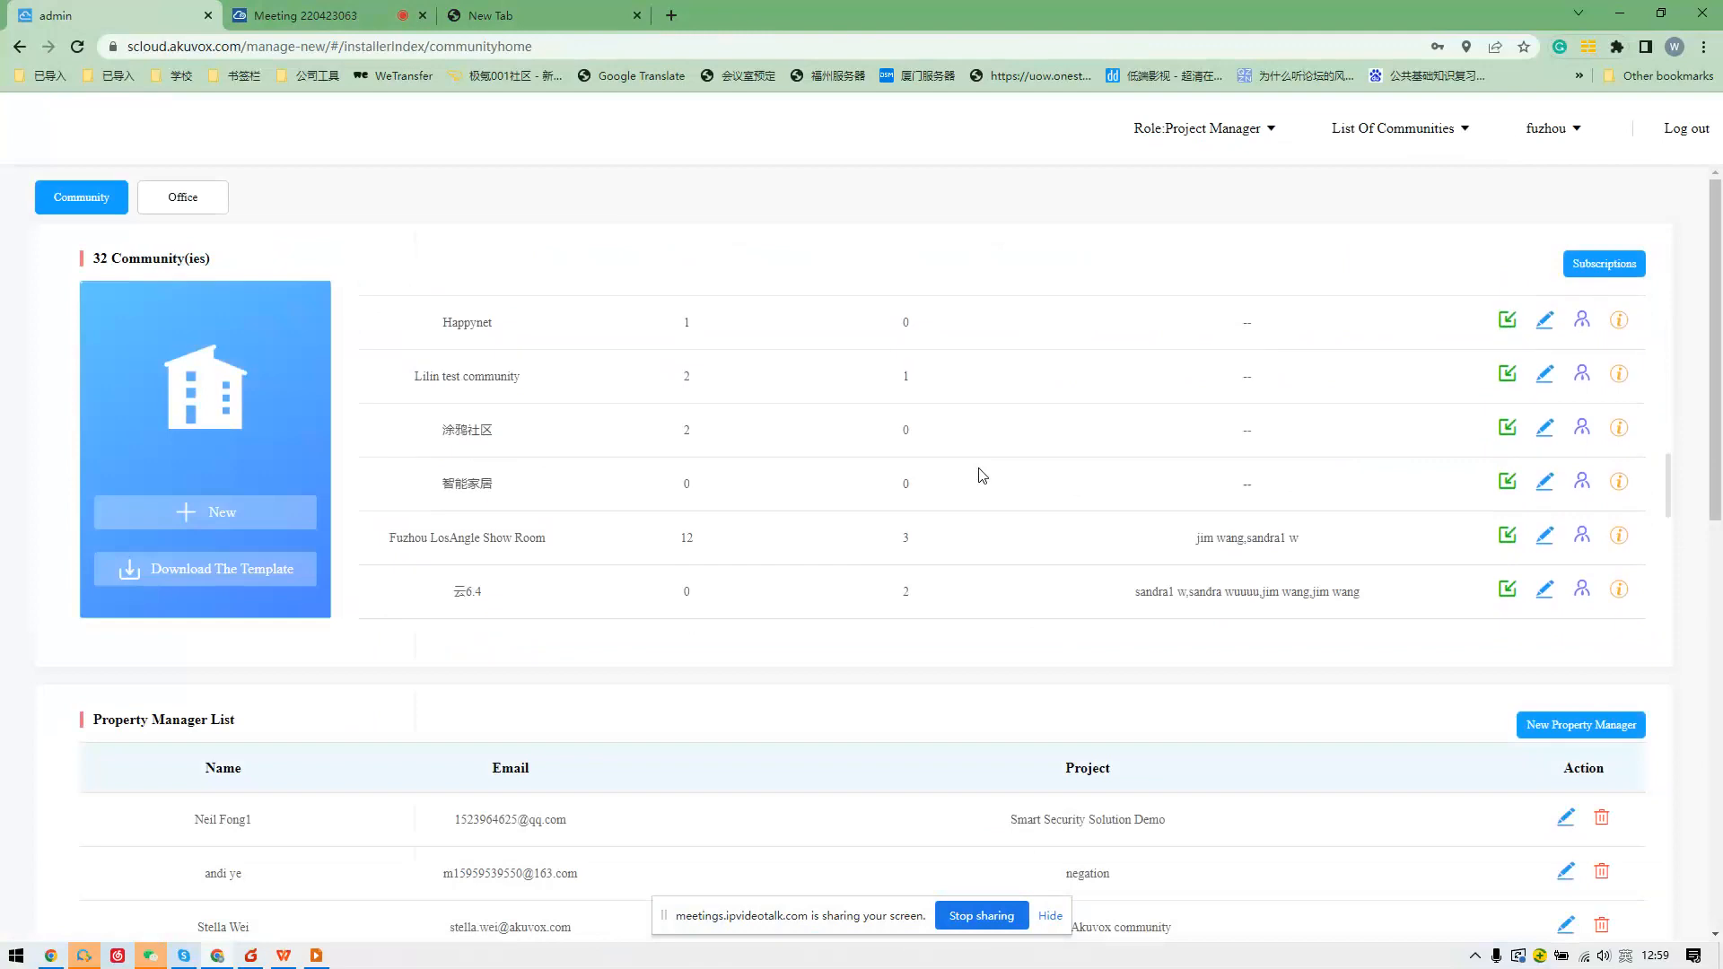
left_click(1618, 537)
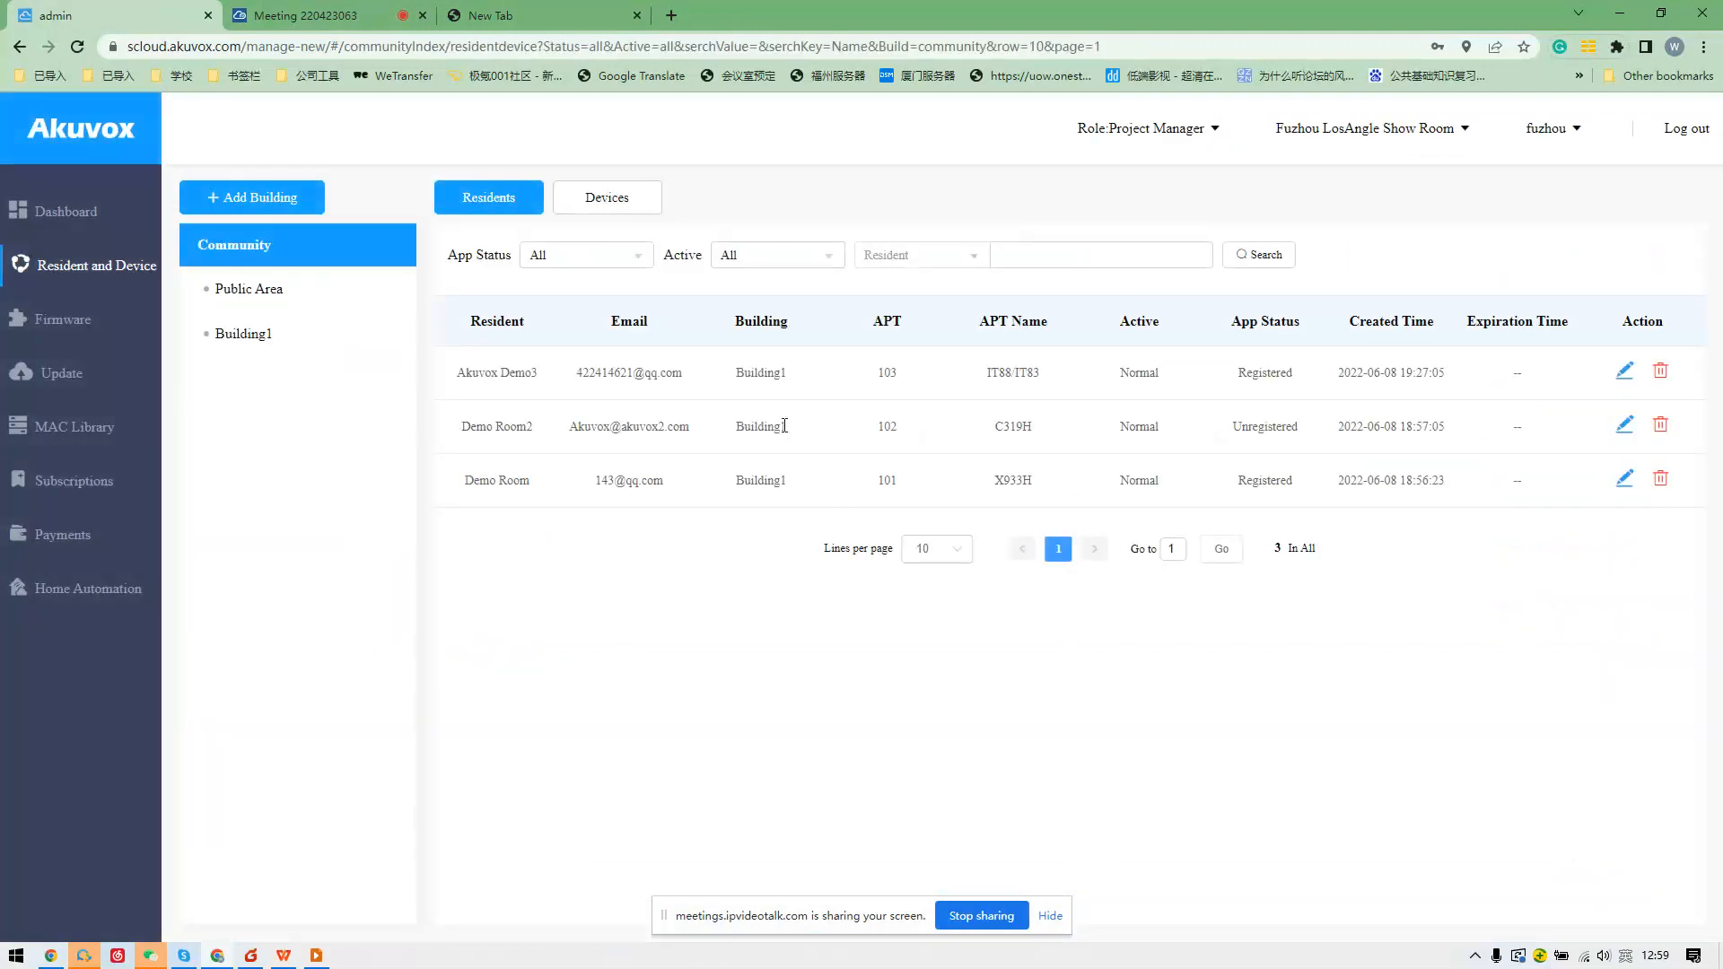
left_click(1623, 375)
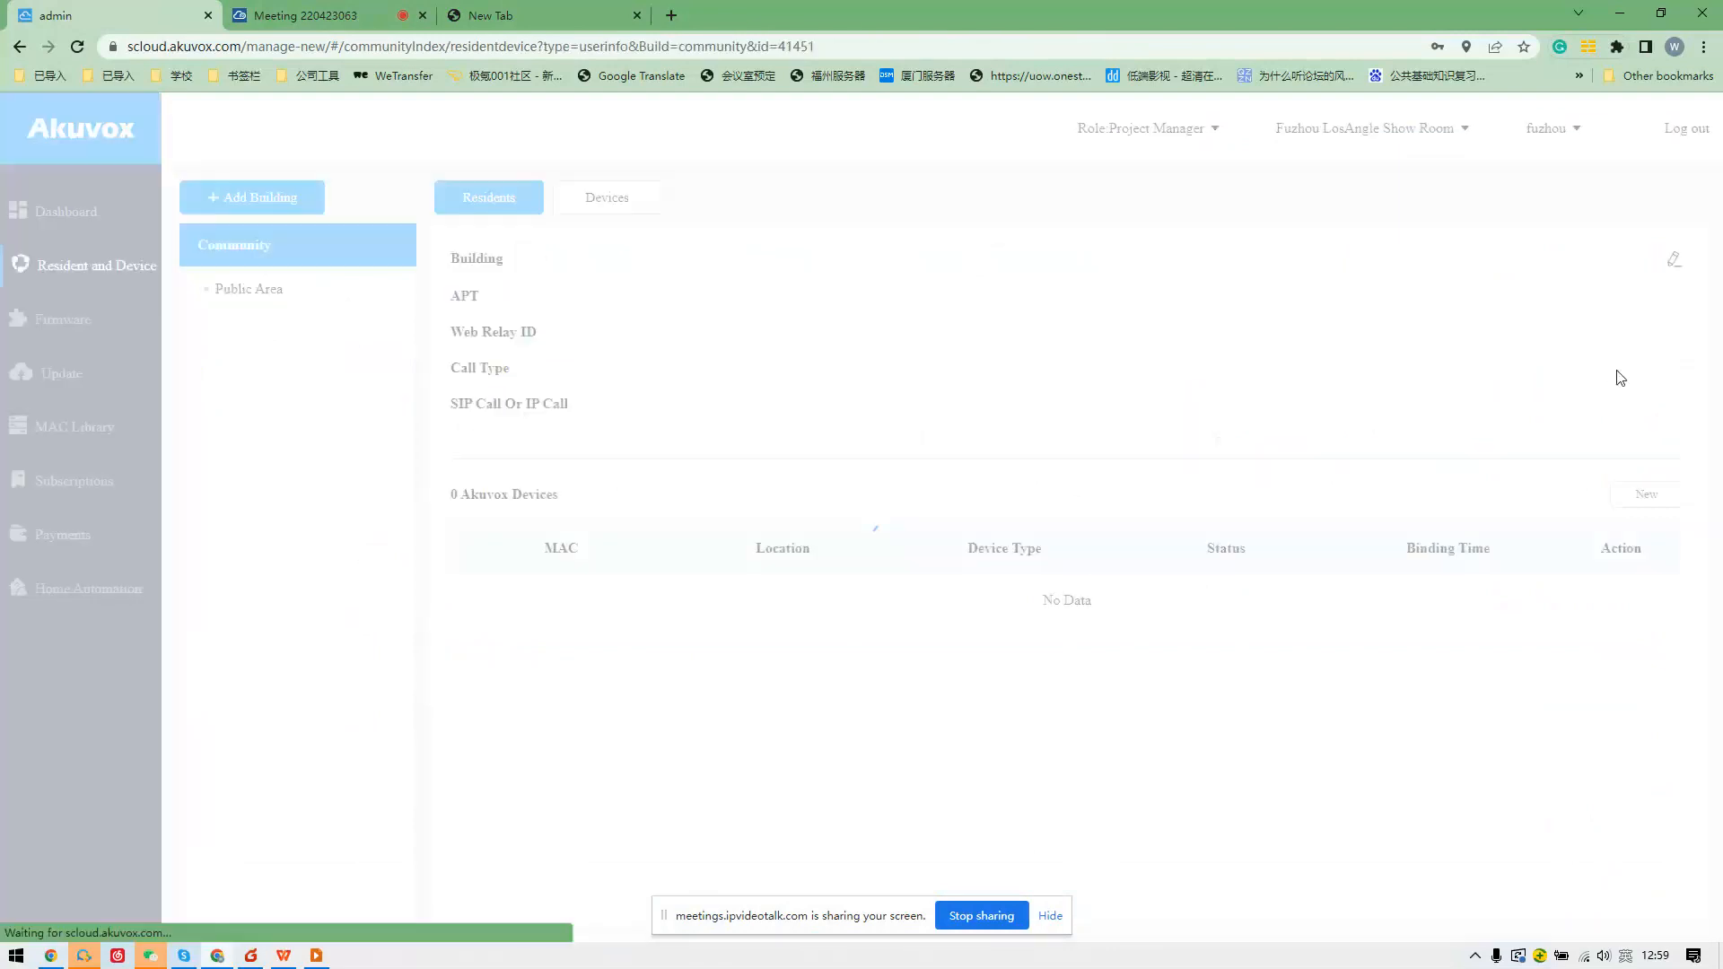
scroll(1316, 427, "down", 1)
left_click(307, 325)
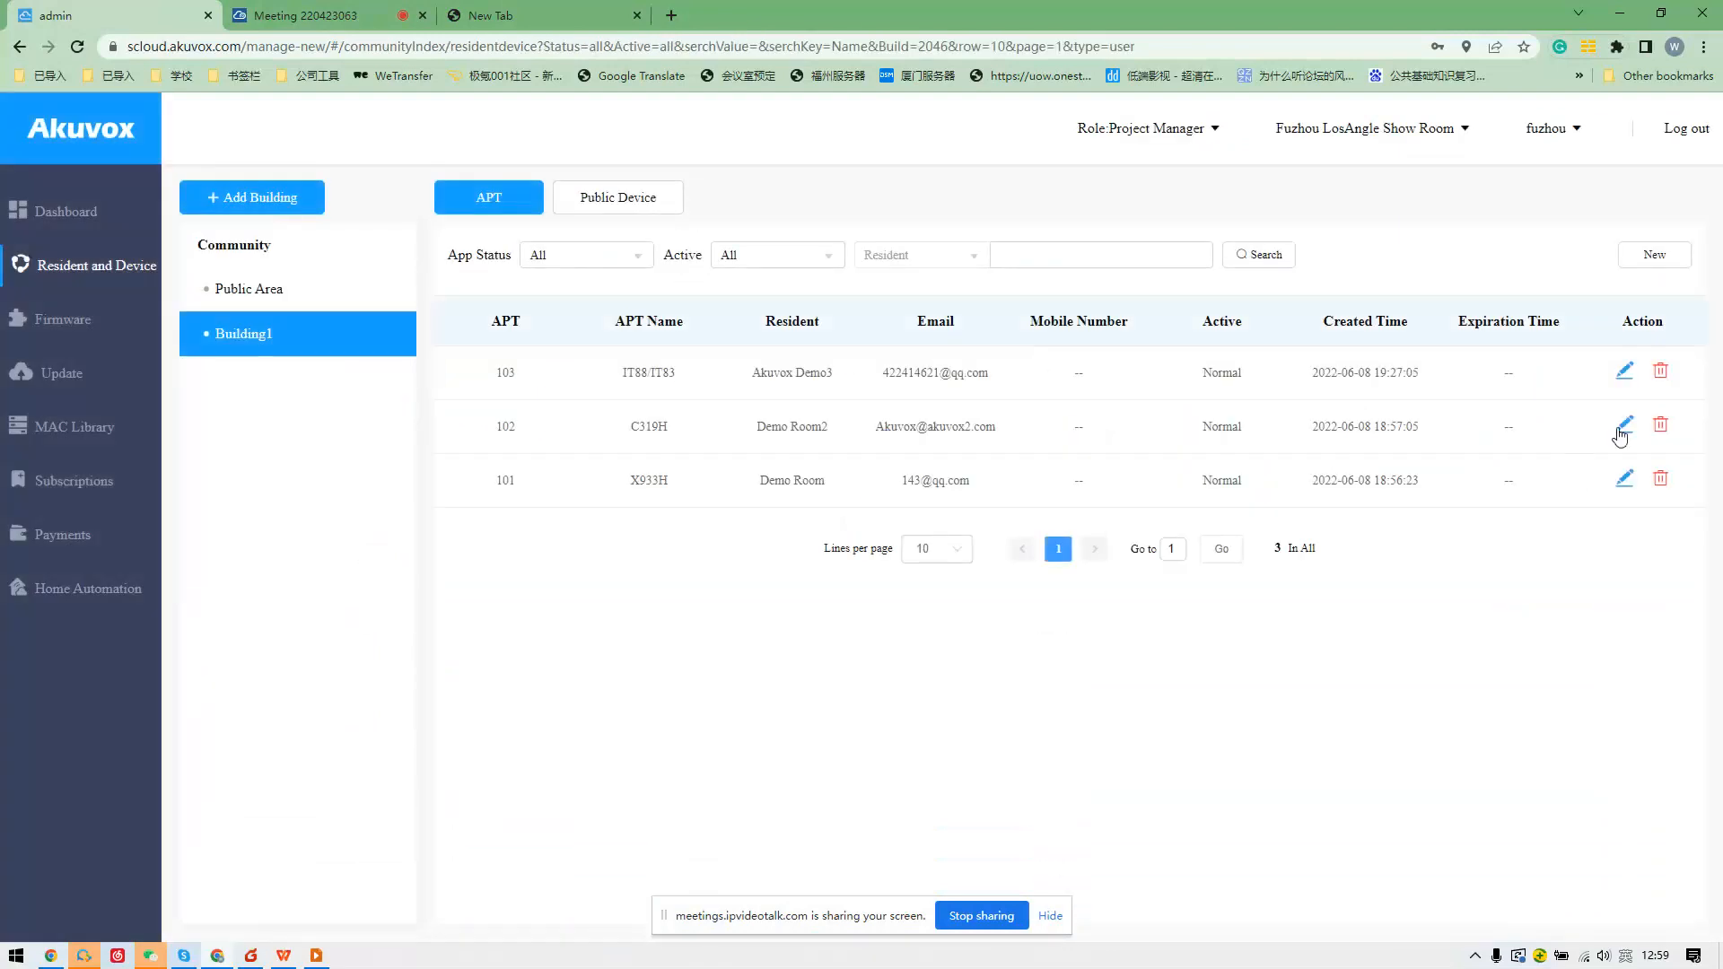
left_click(1621, 431)
scroll(1109, 485, "down", 5)
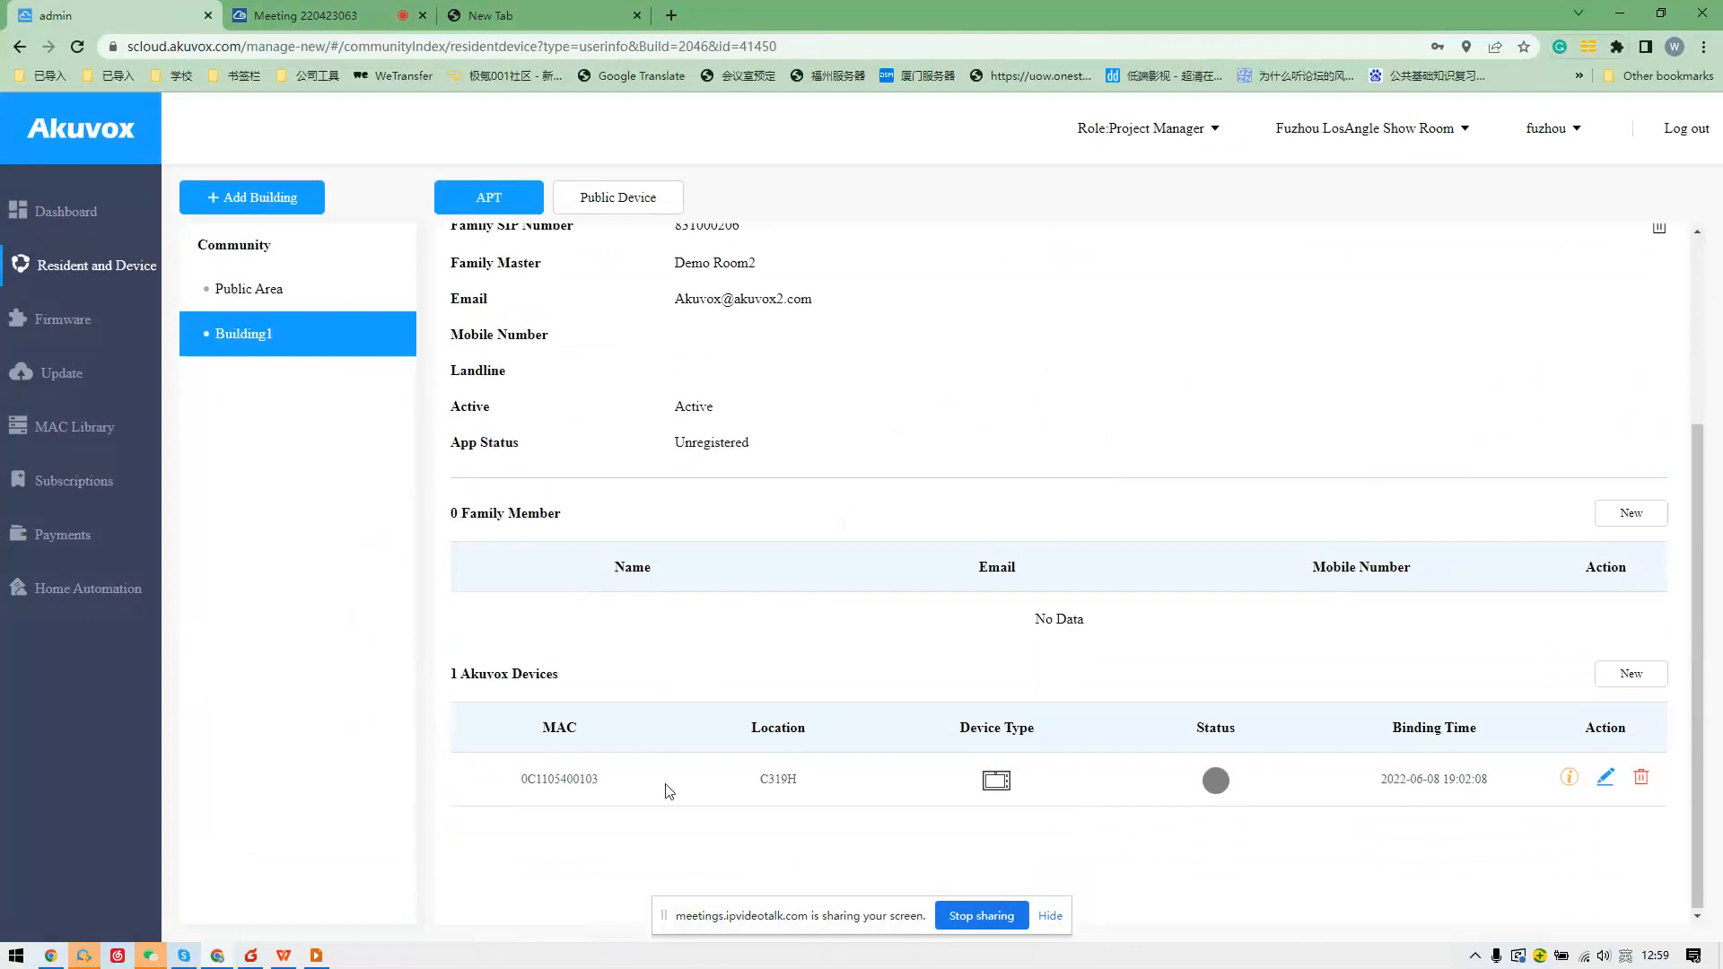
scroll(812, 776, "up", 3)
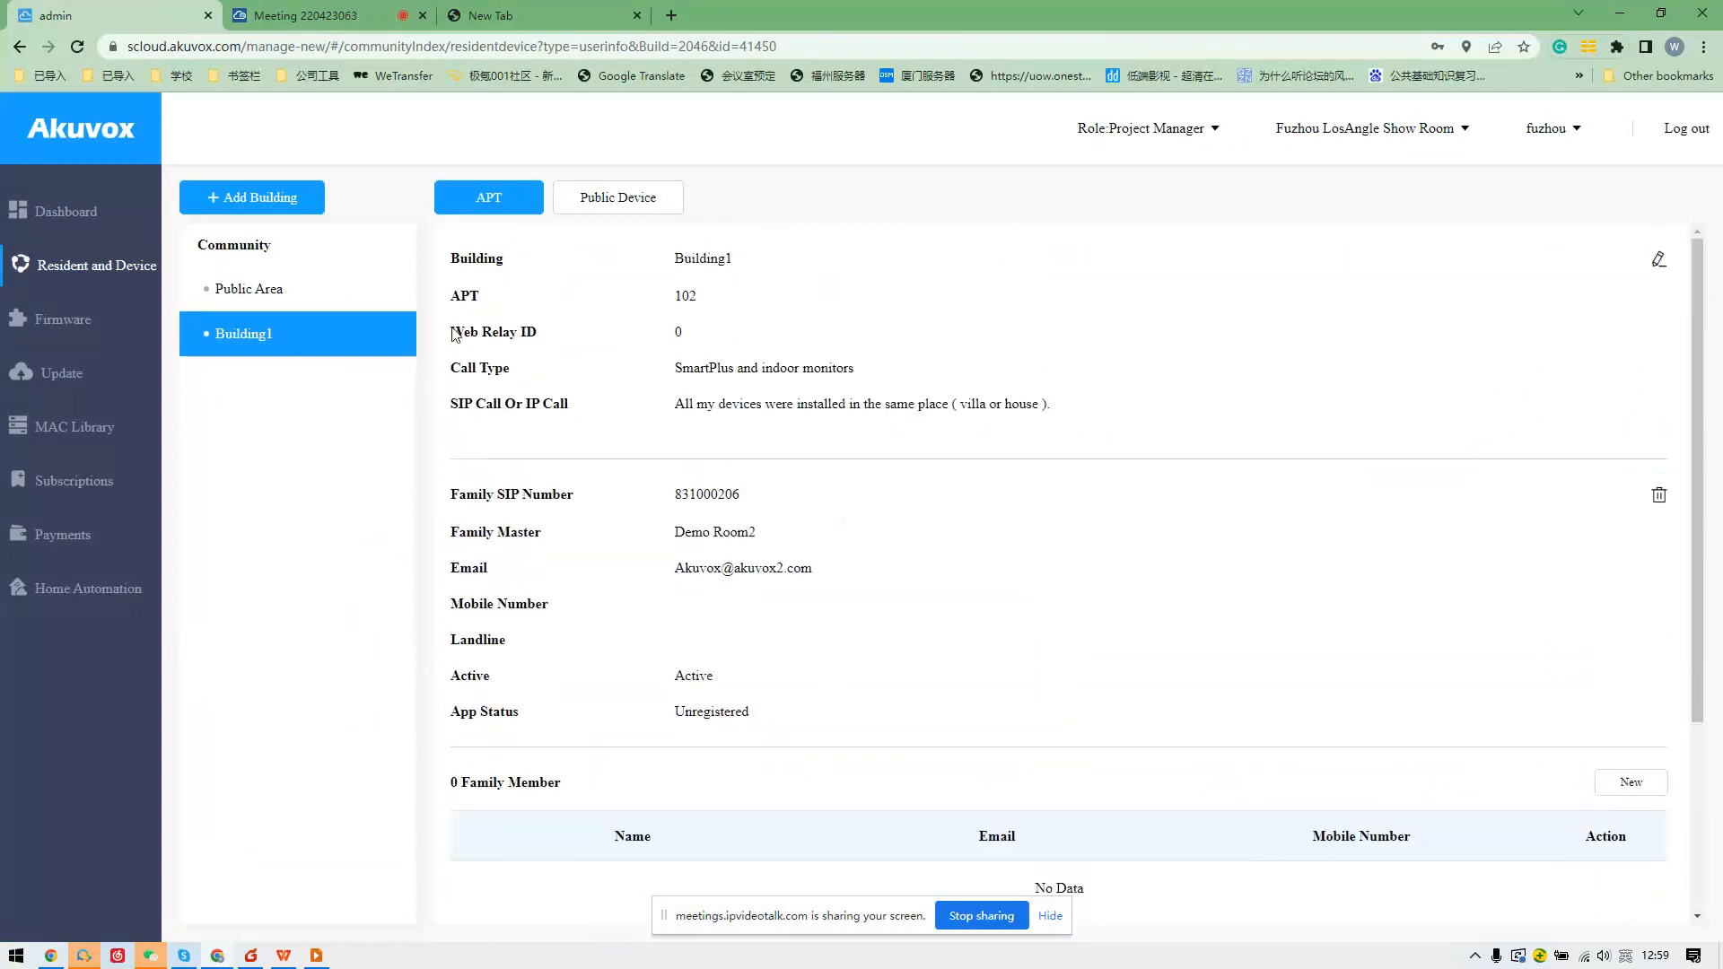
scroll(868, 374, "down", 3)
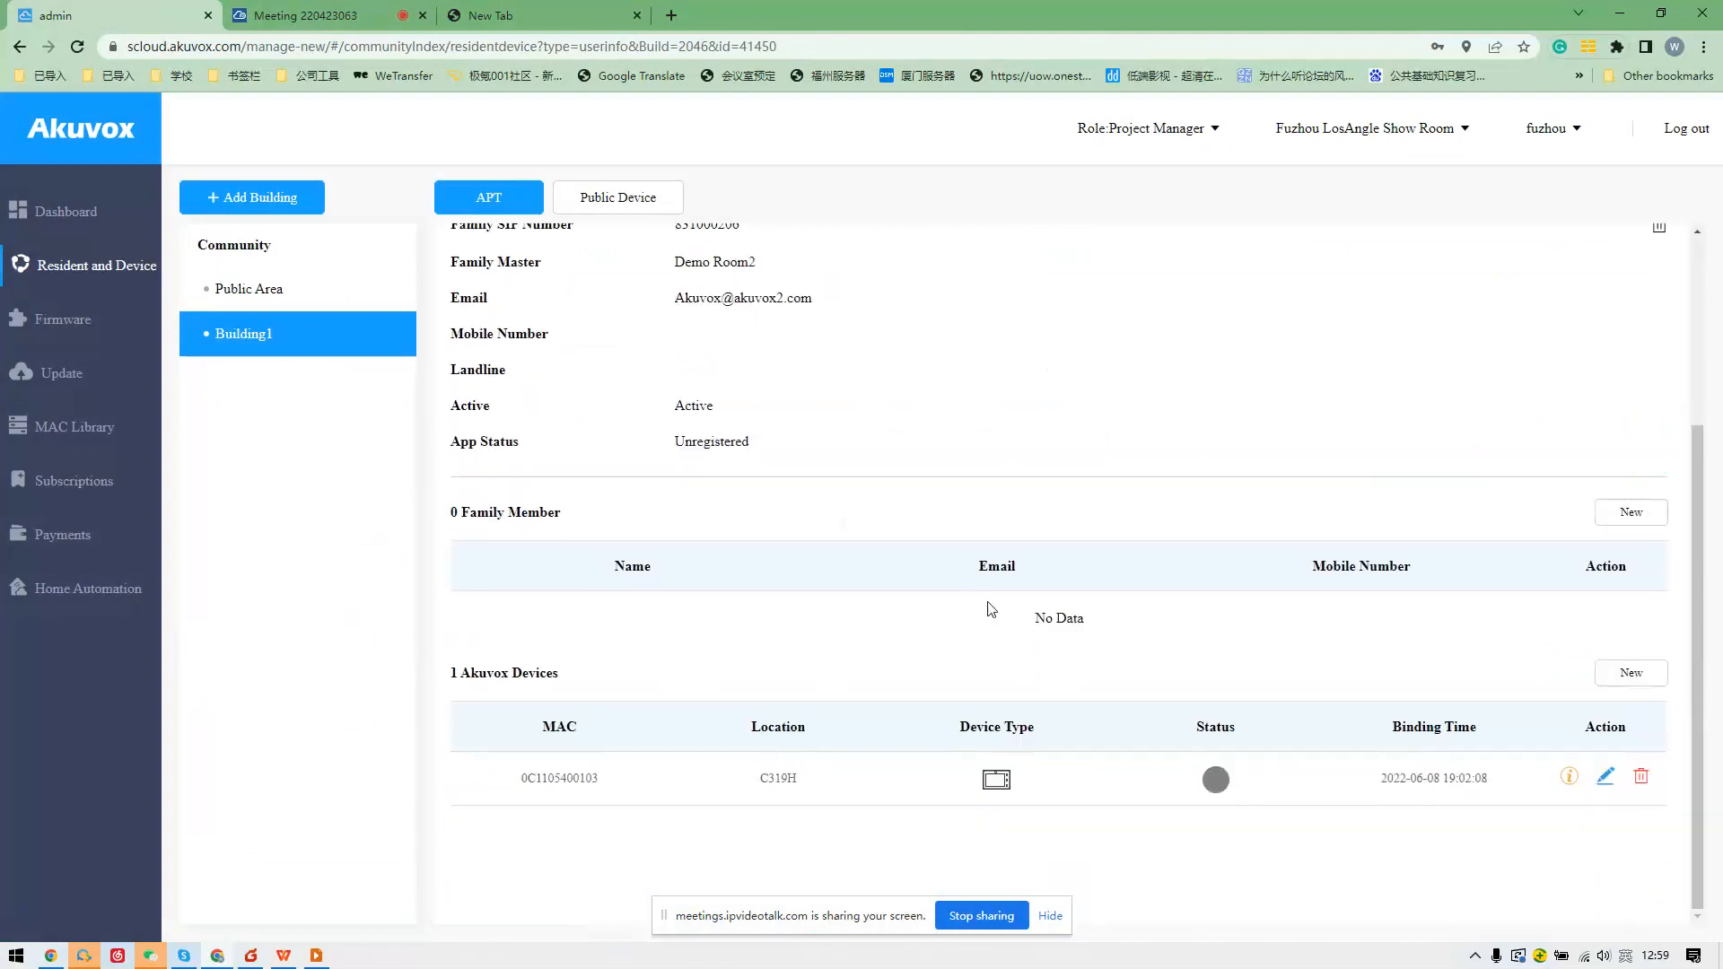
left_click(1629, 671)
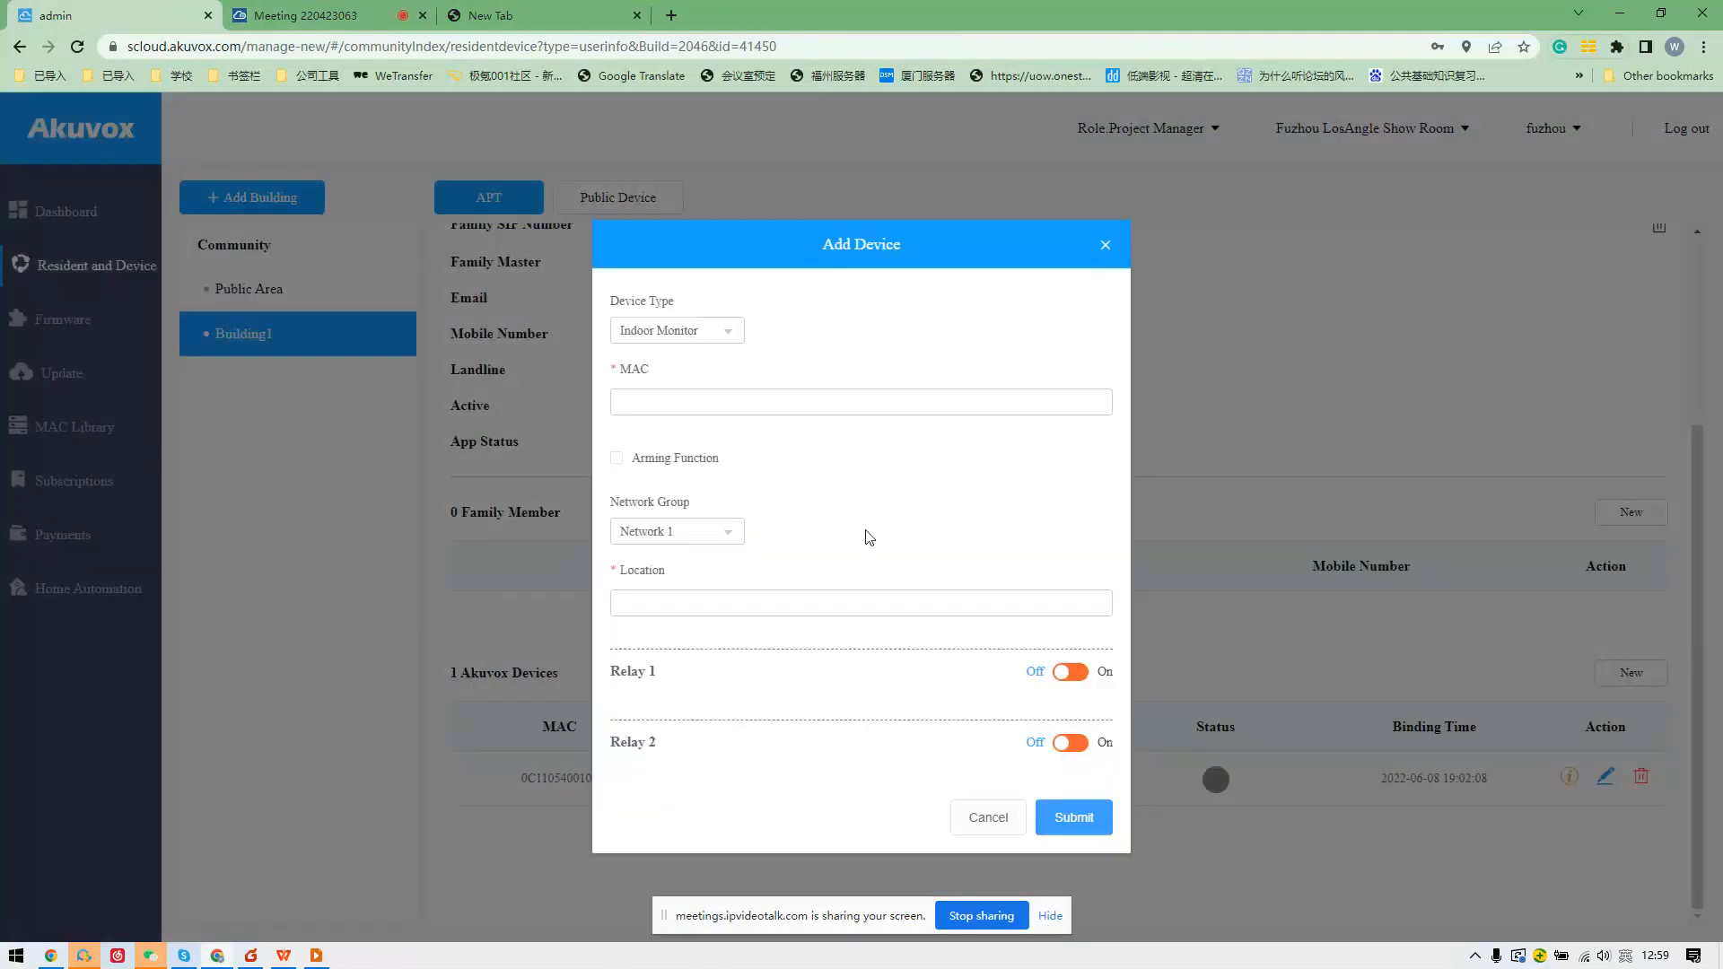
left_click(988, 817)
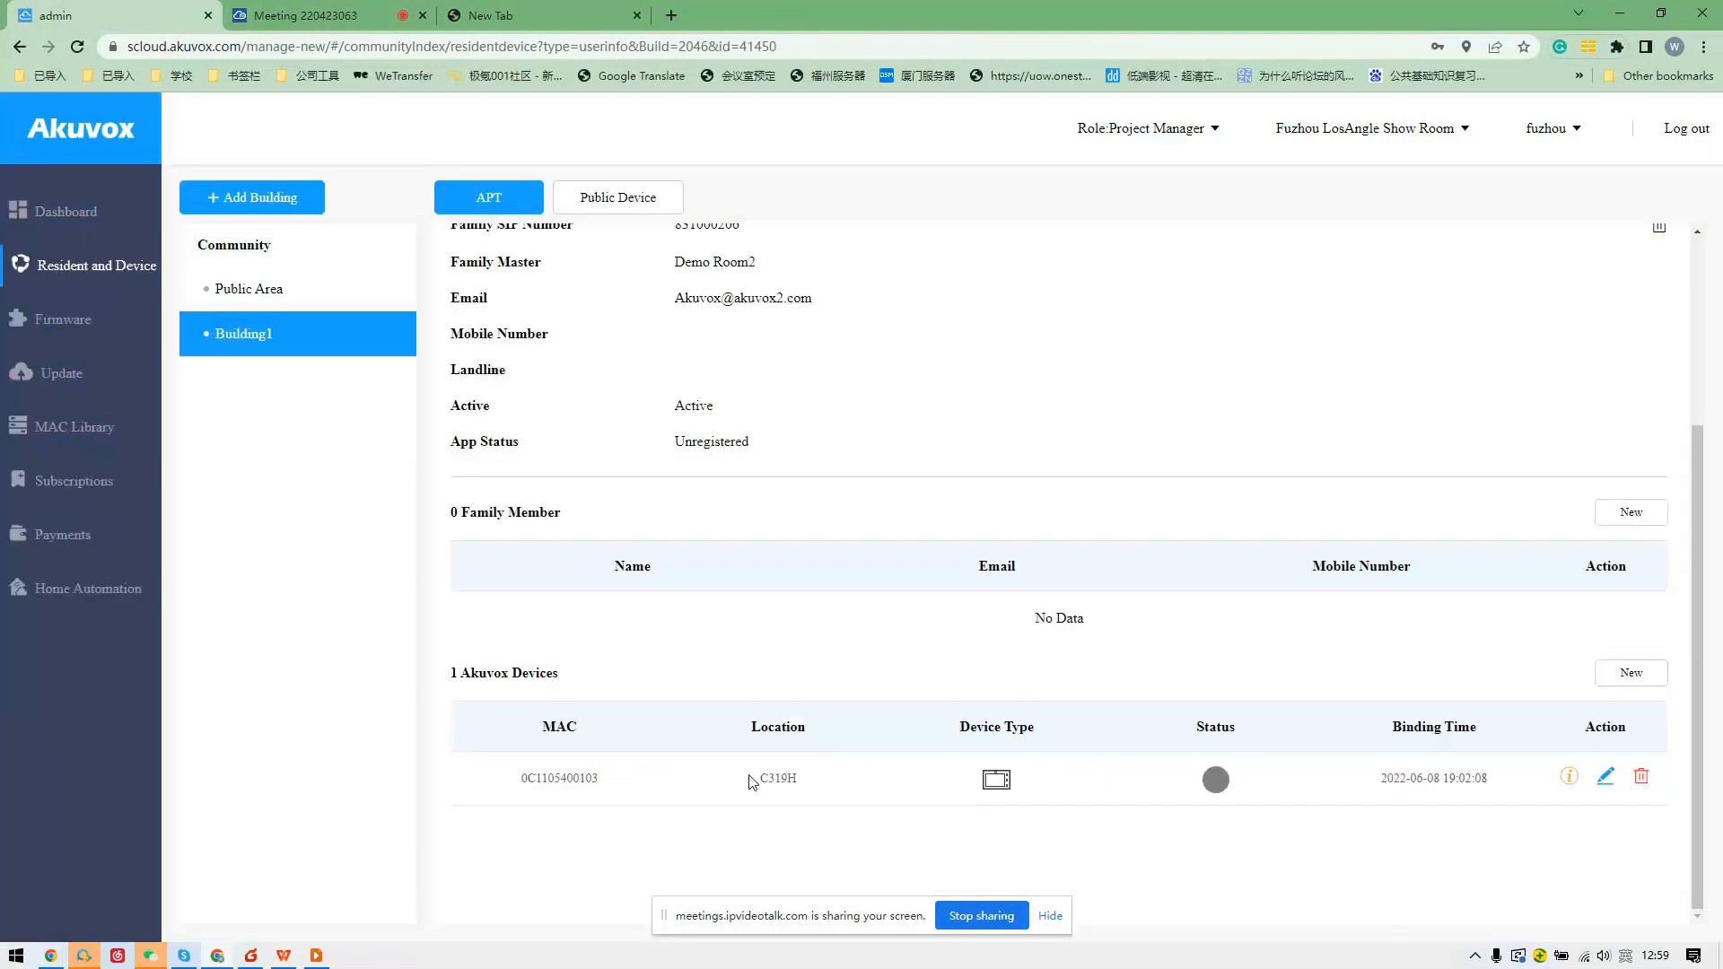
left_click_drag(459, 682, 568, 680)
left_click(555, 743)
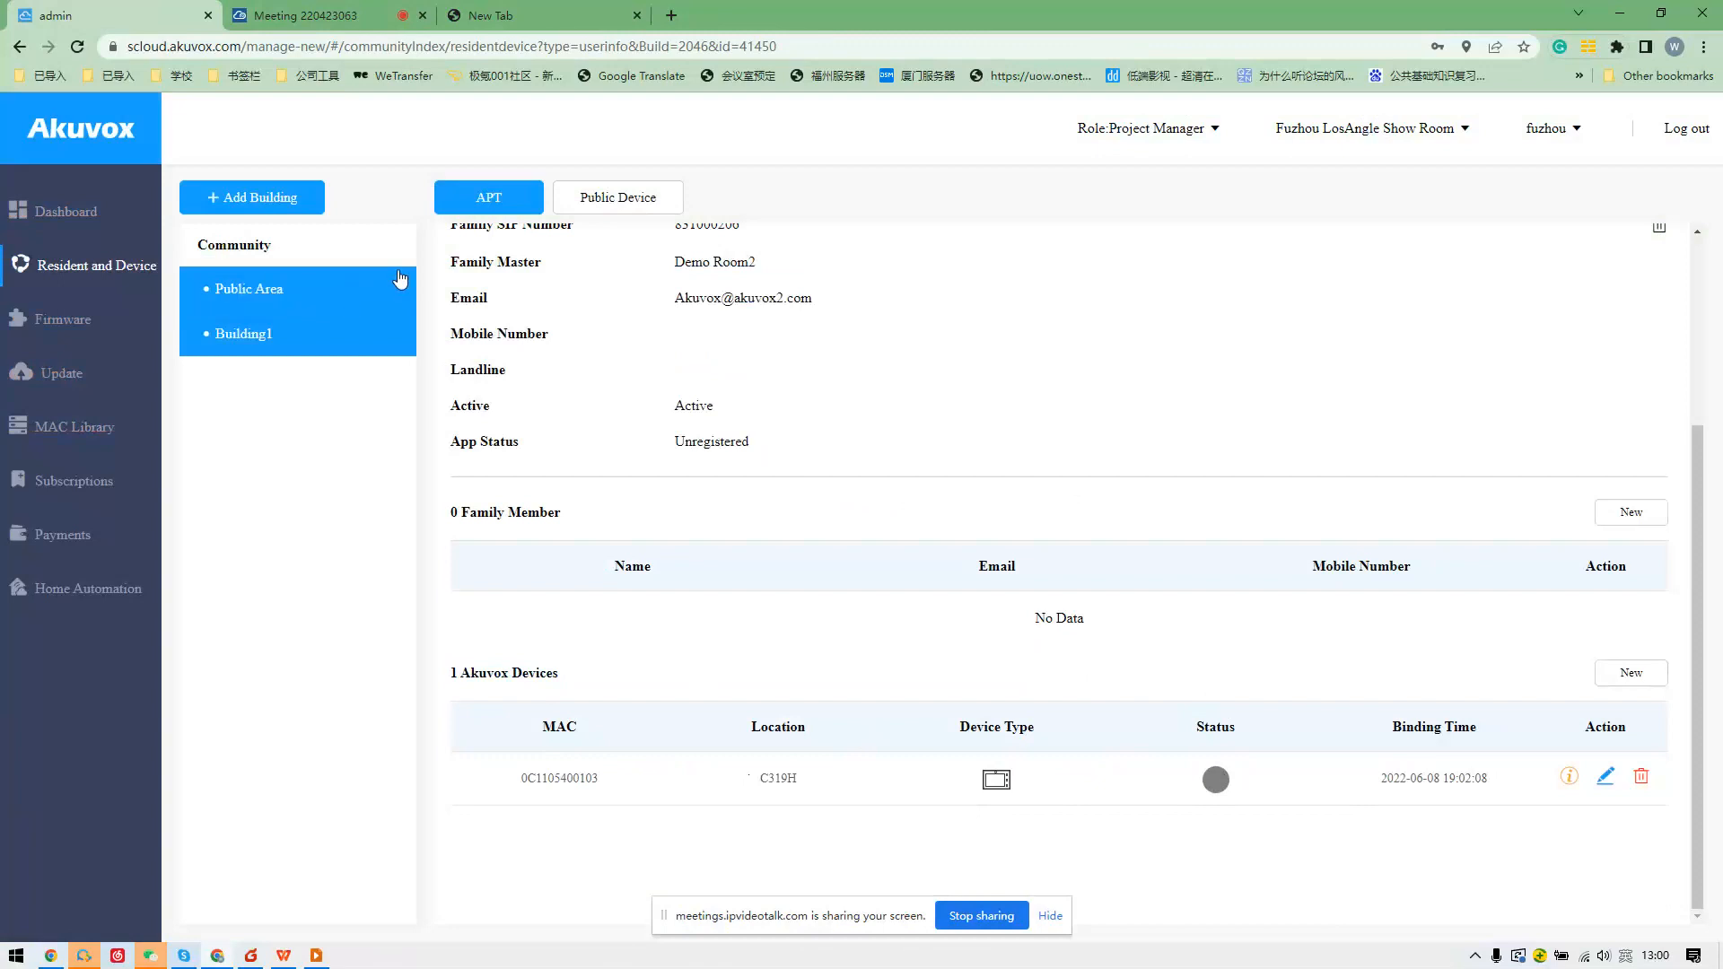
Draft a new Building1 public device, trying Device Type, MAC and Location, then discard it.
left_click(613, 202)
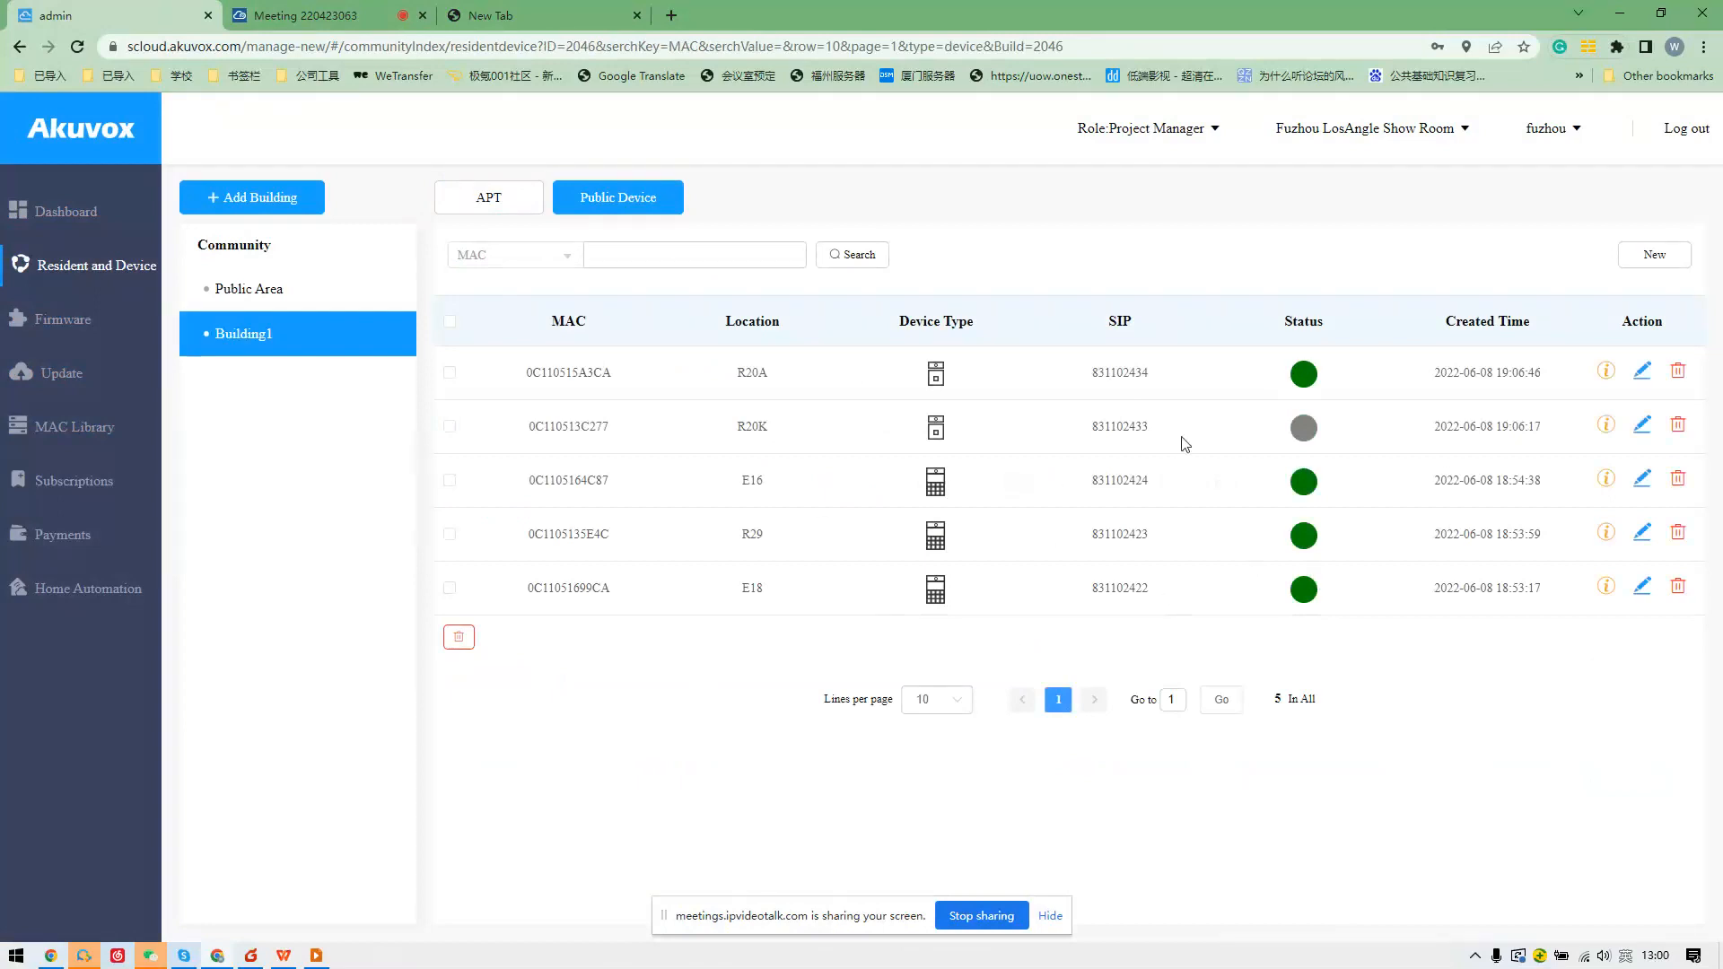
left_click(1633, 260)
scroll(860, 392, "down", 2)
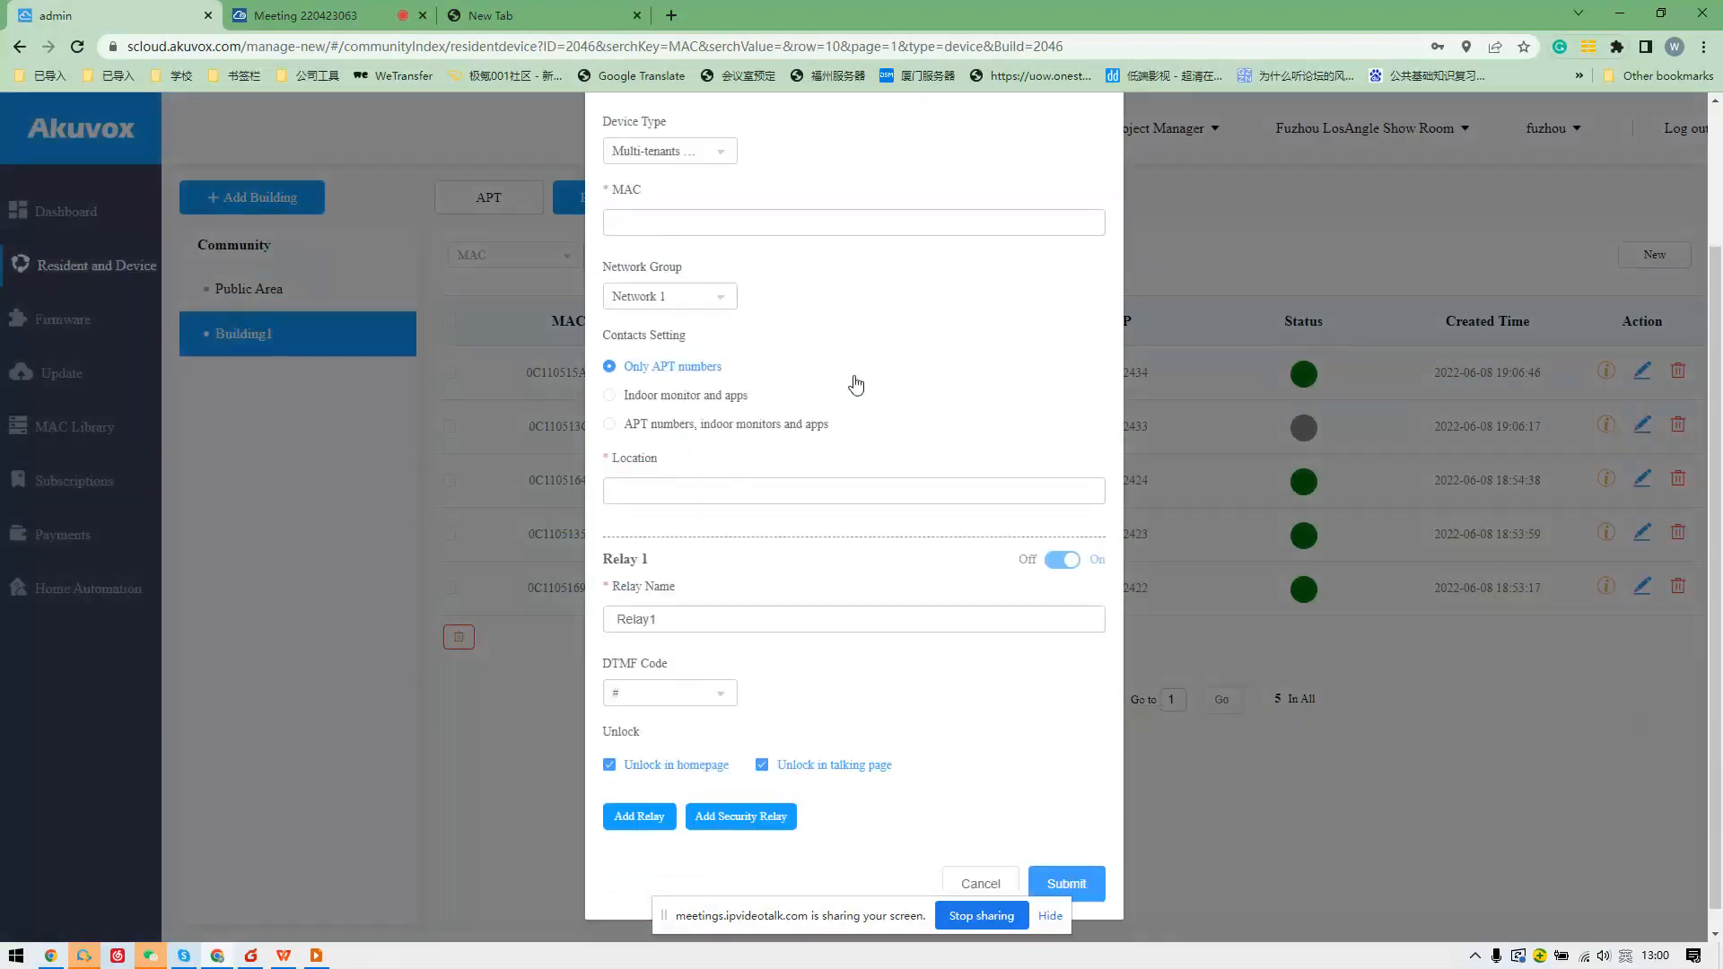
left_click(742, 221)
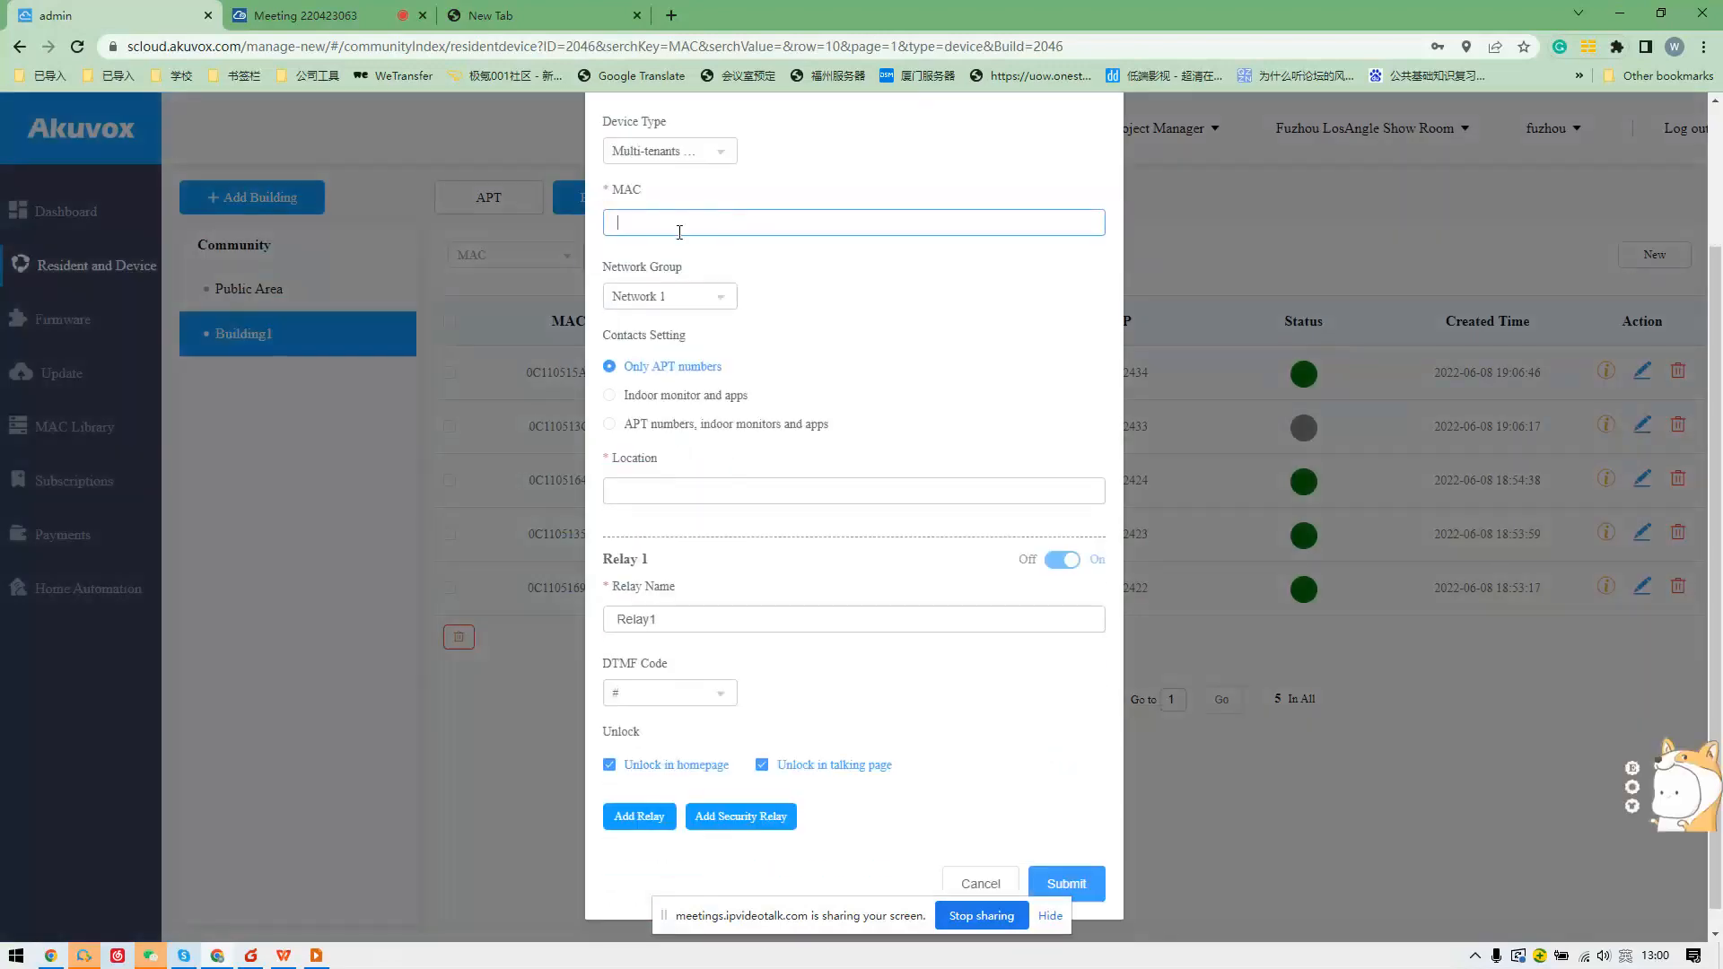
scroll(692, 233, "up", 2)
left_click(678, 334)
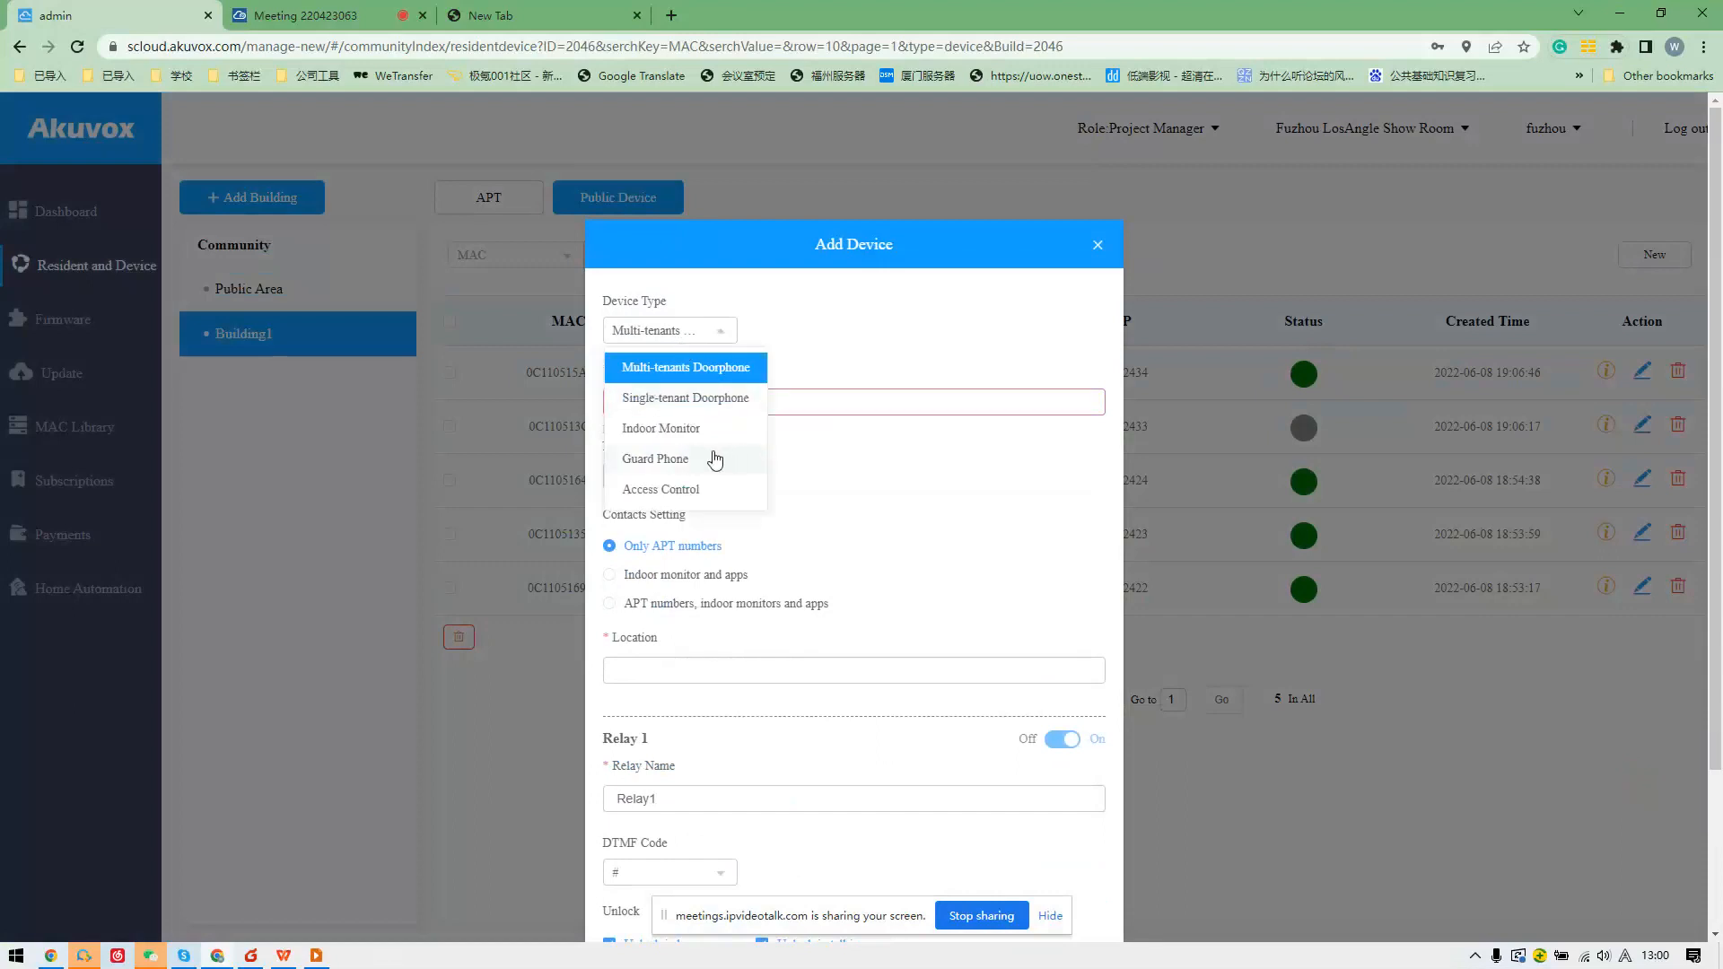
left_click(830, 493)
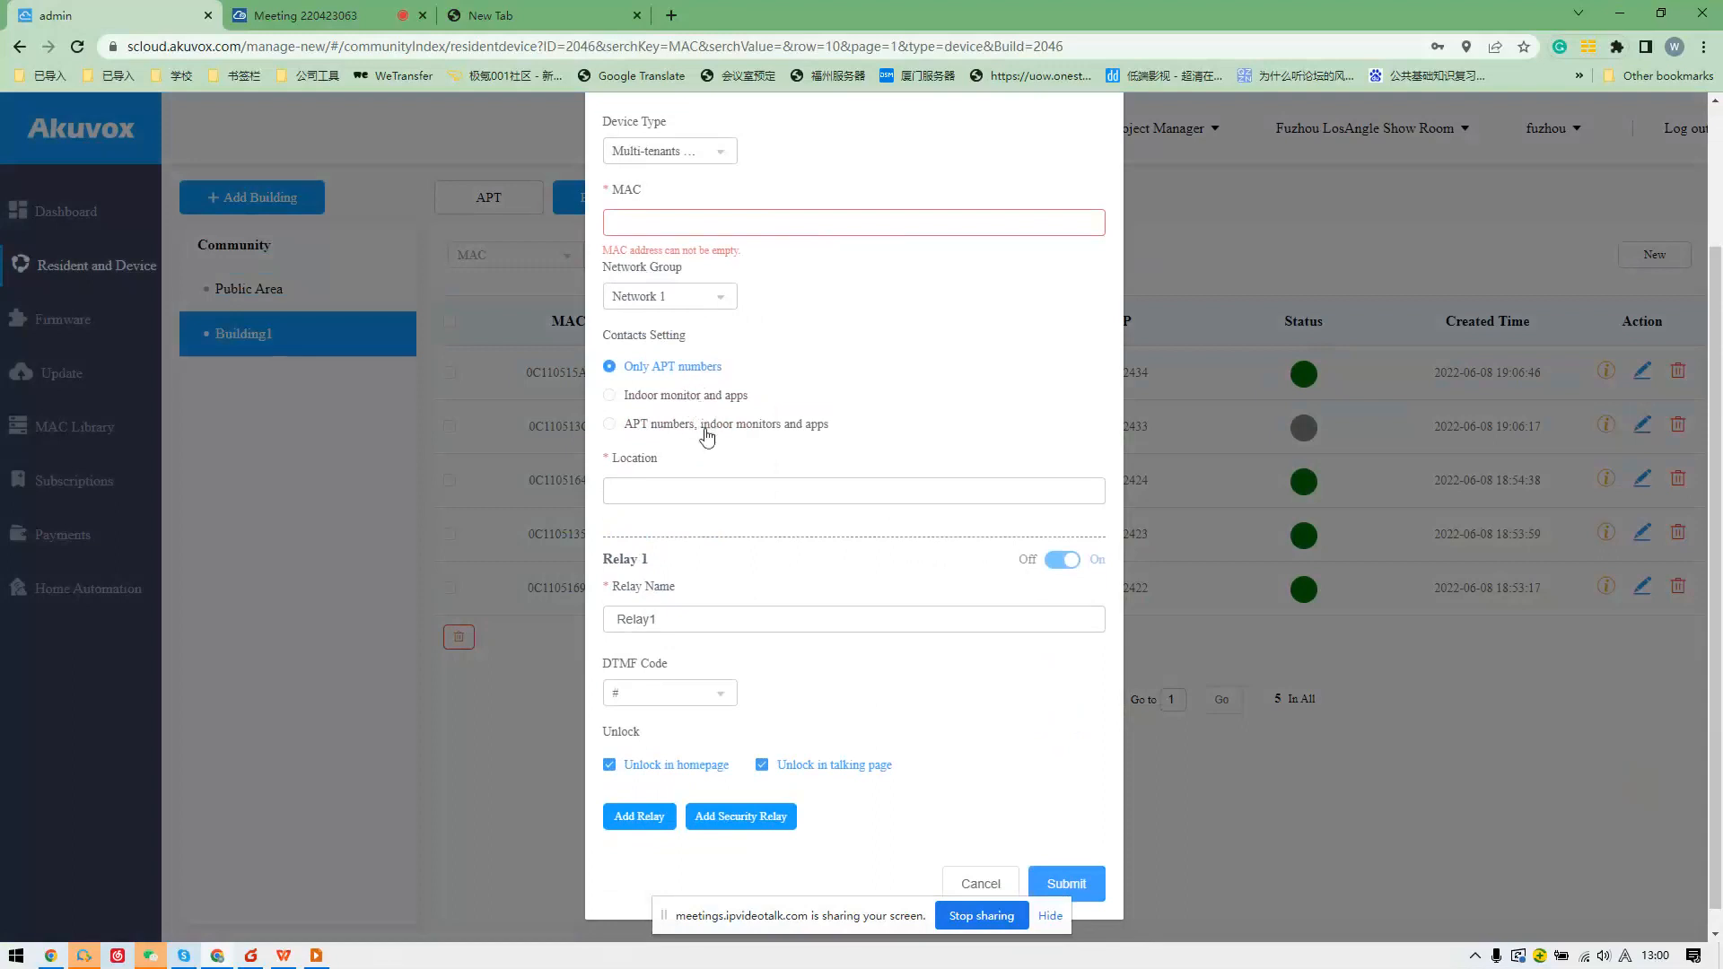
left_click(702, 489)
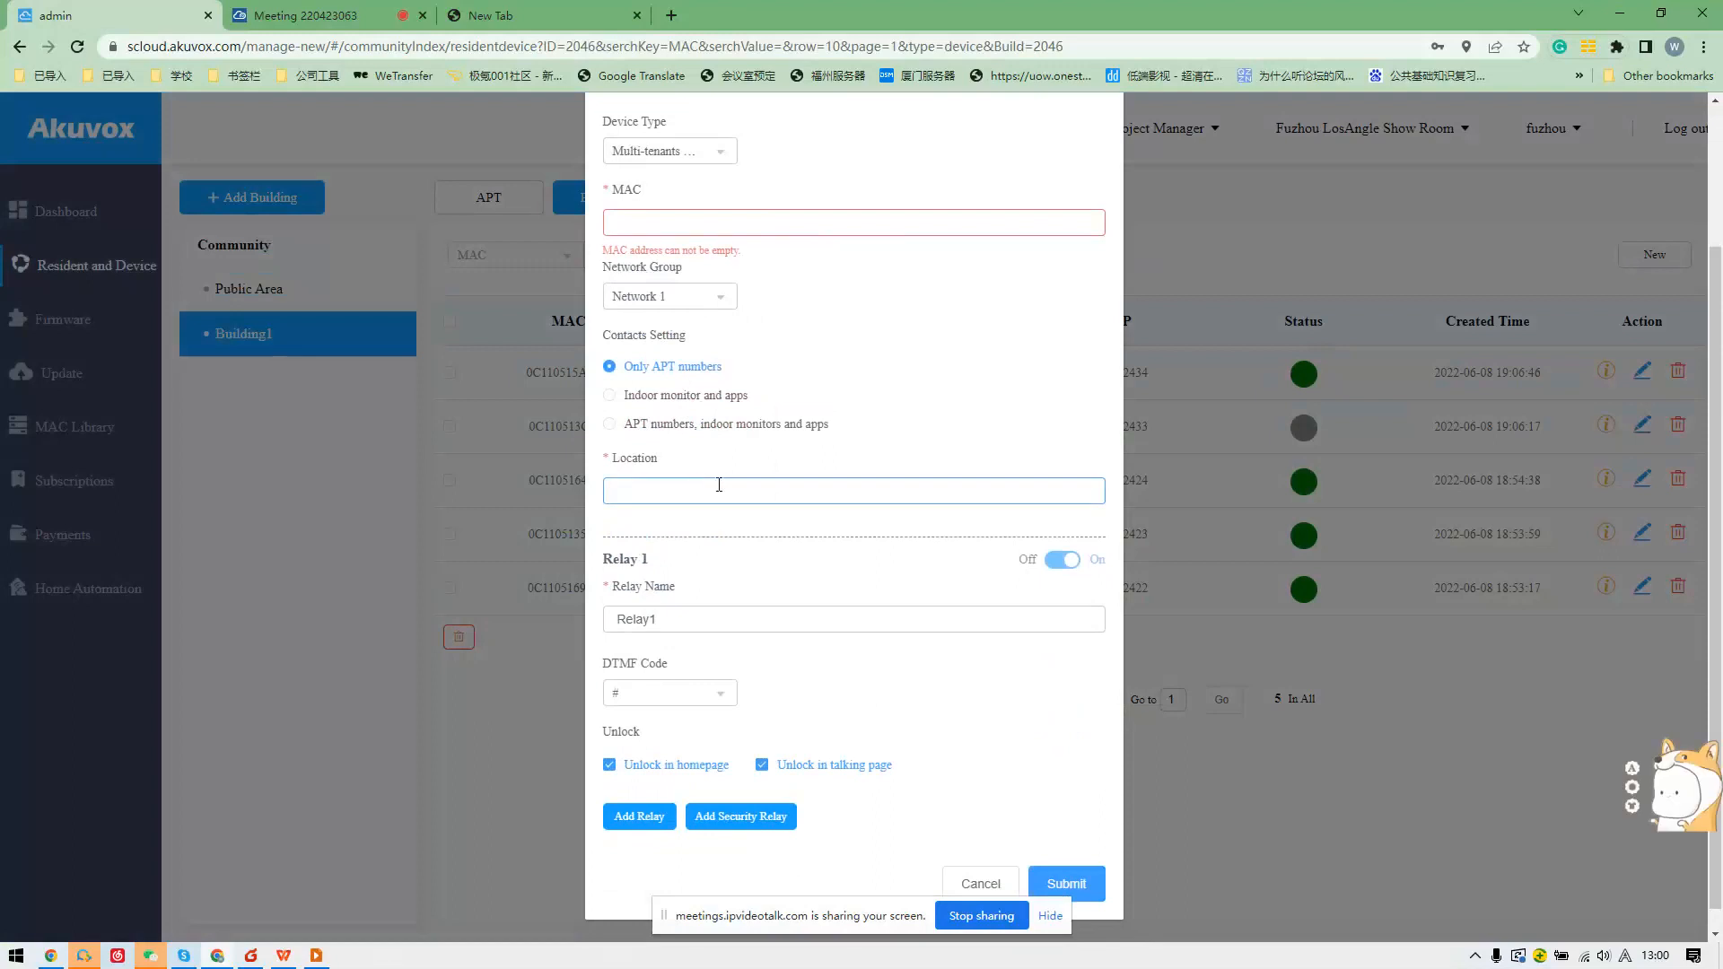
type("gate 2")
left_click(985, 877)
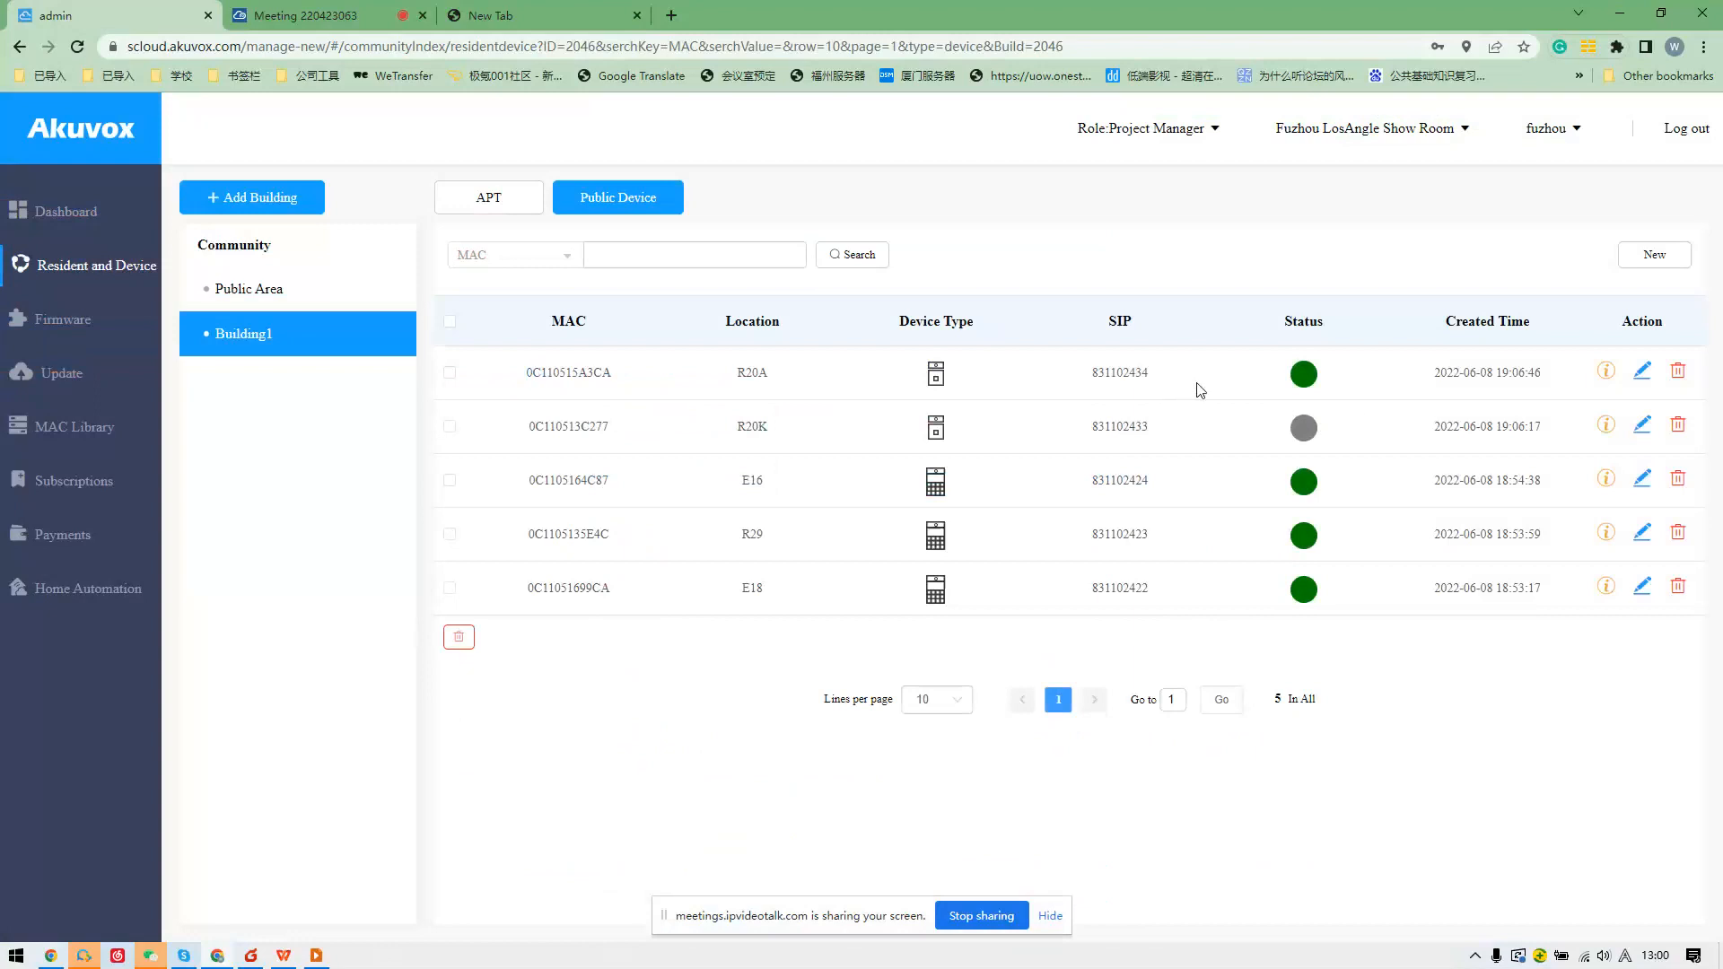
View the Device Info page of device 0C110515A3CA.
left_click(1609, 375)
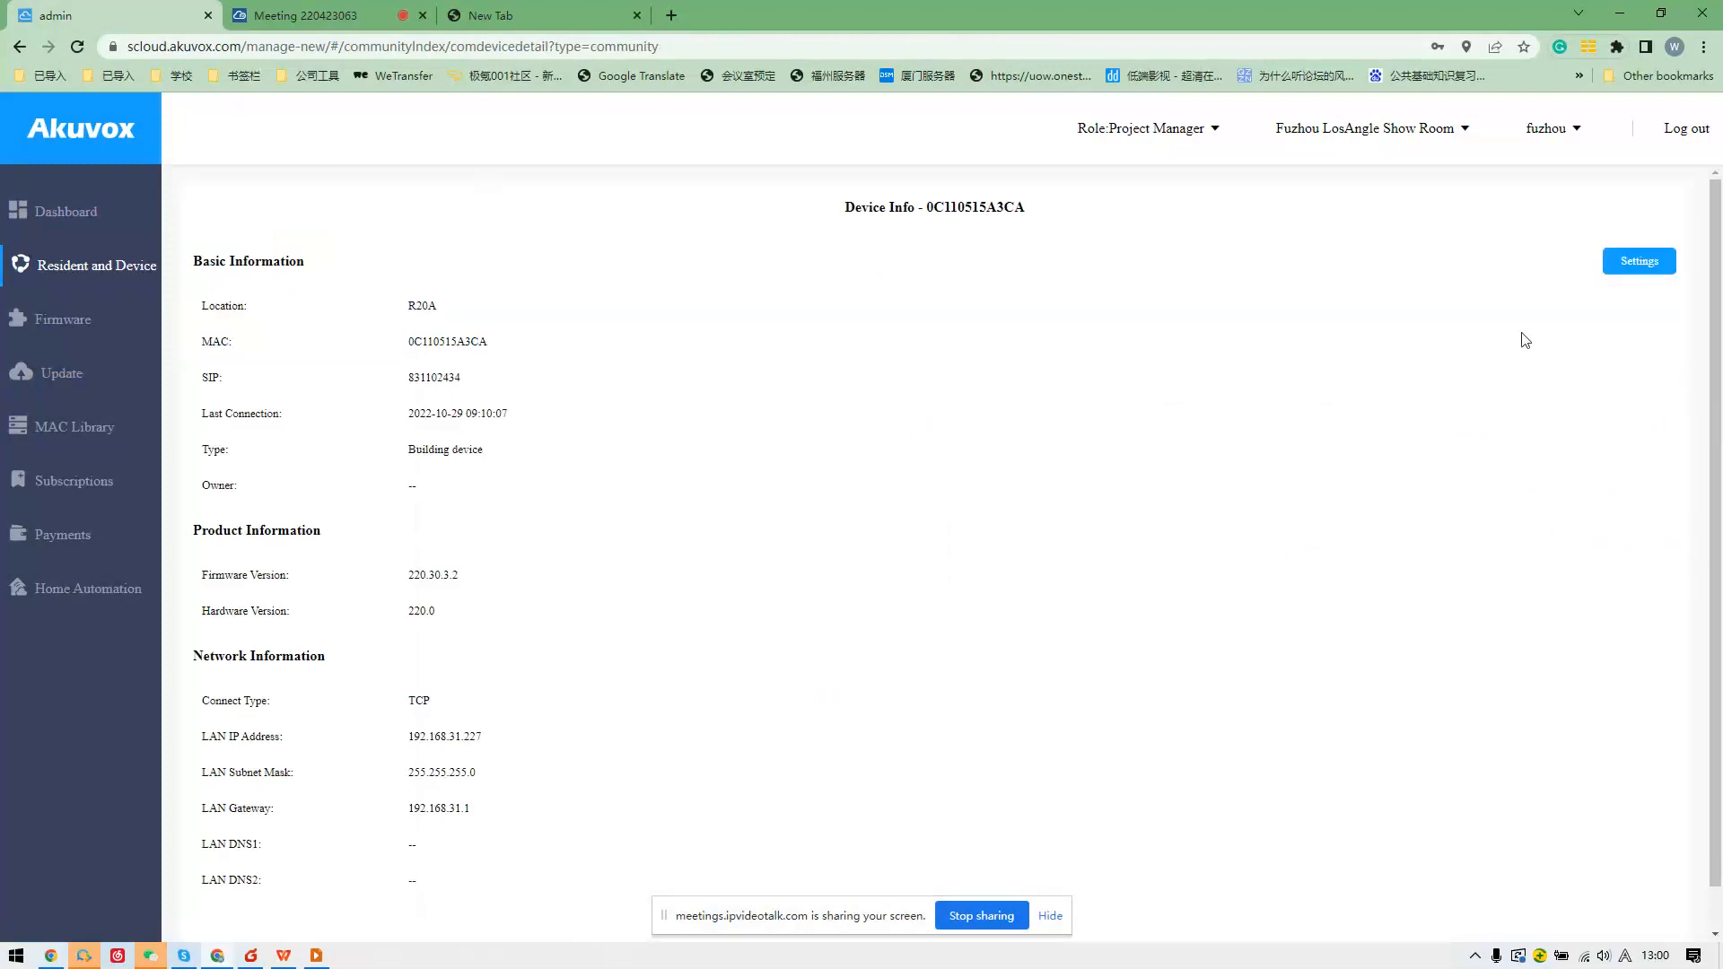
scroll(415, 443, "down", 1)
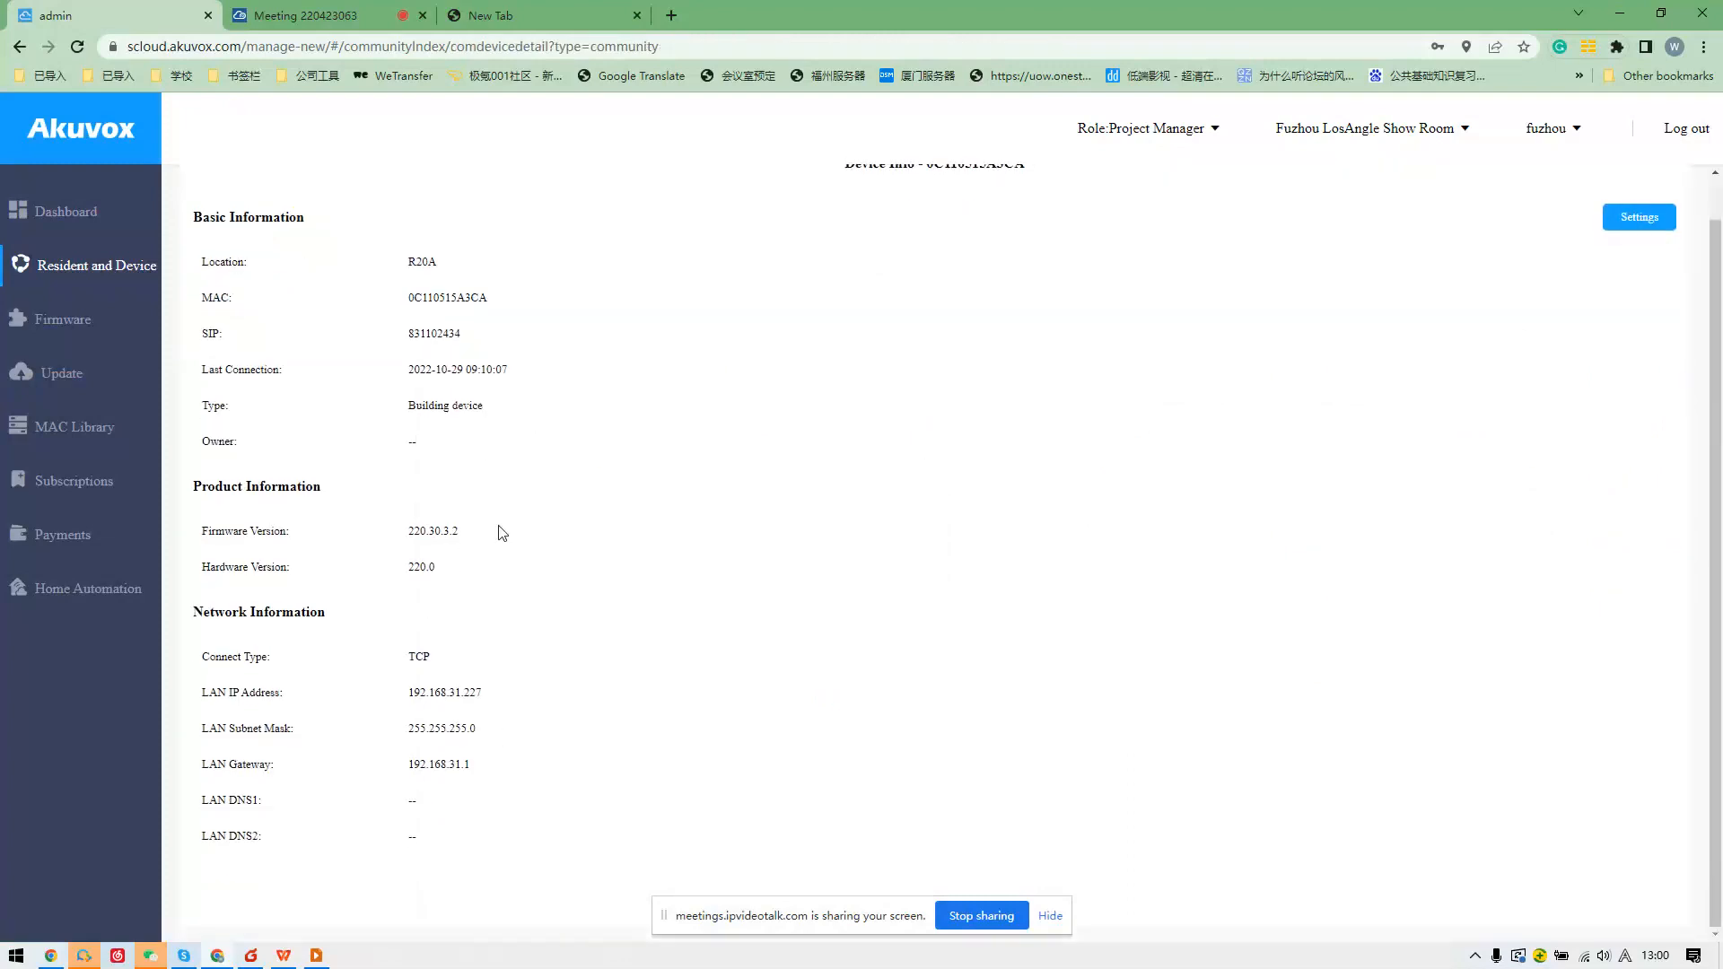
scroll(501, 532, "up", 1)
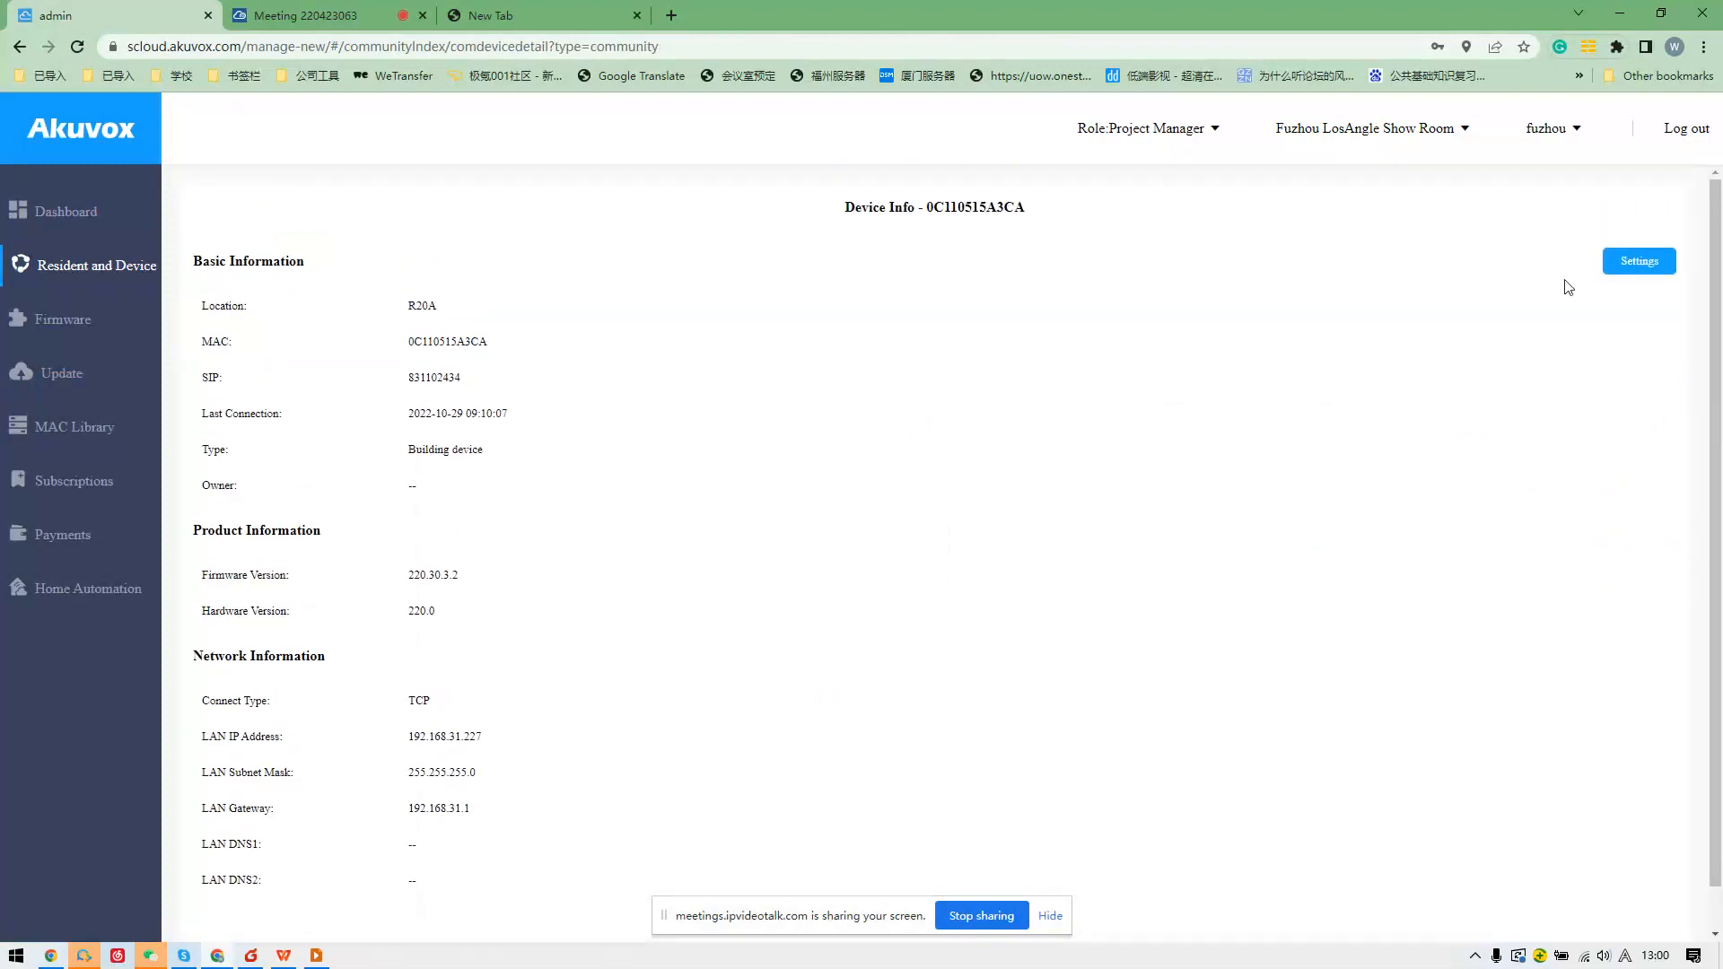
Select the configuration text in the settings' Others box, then cancel without saving.
left_click(1624, 266)
left_click_drag(476, 401, 1048, 415)
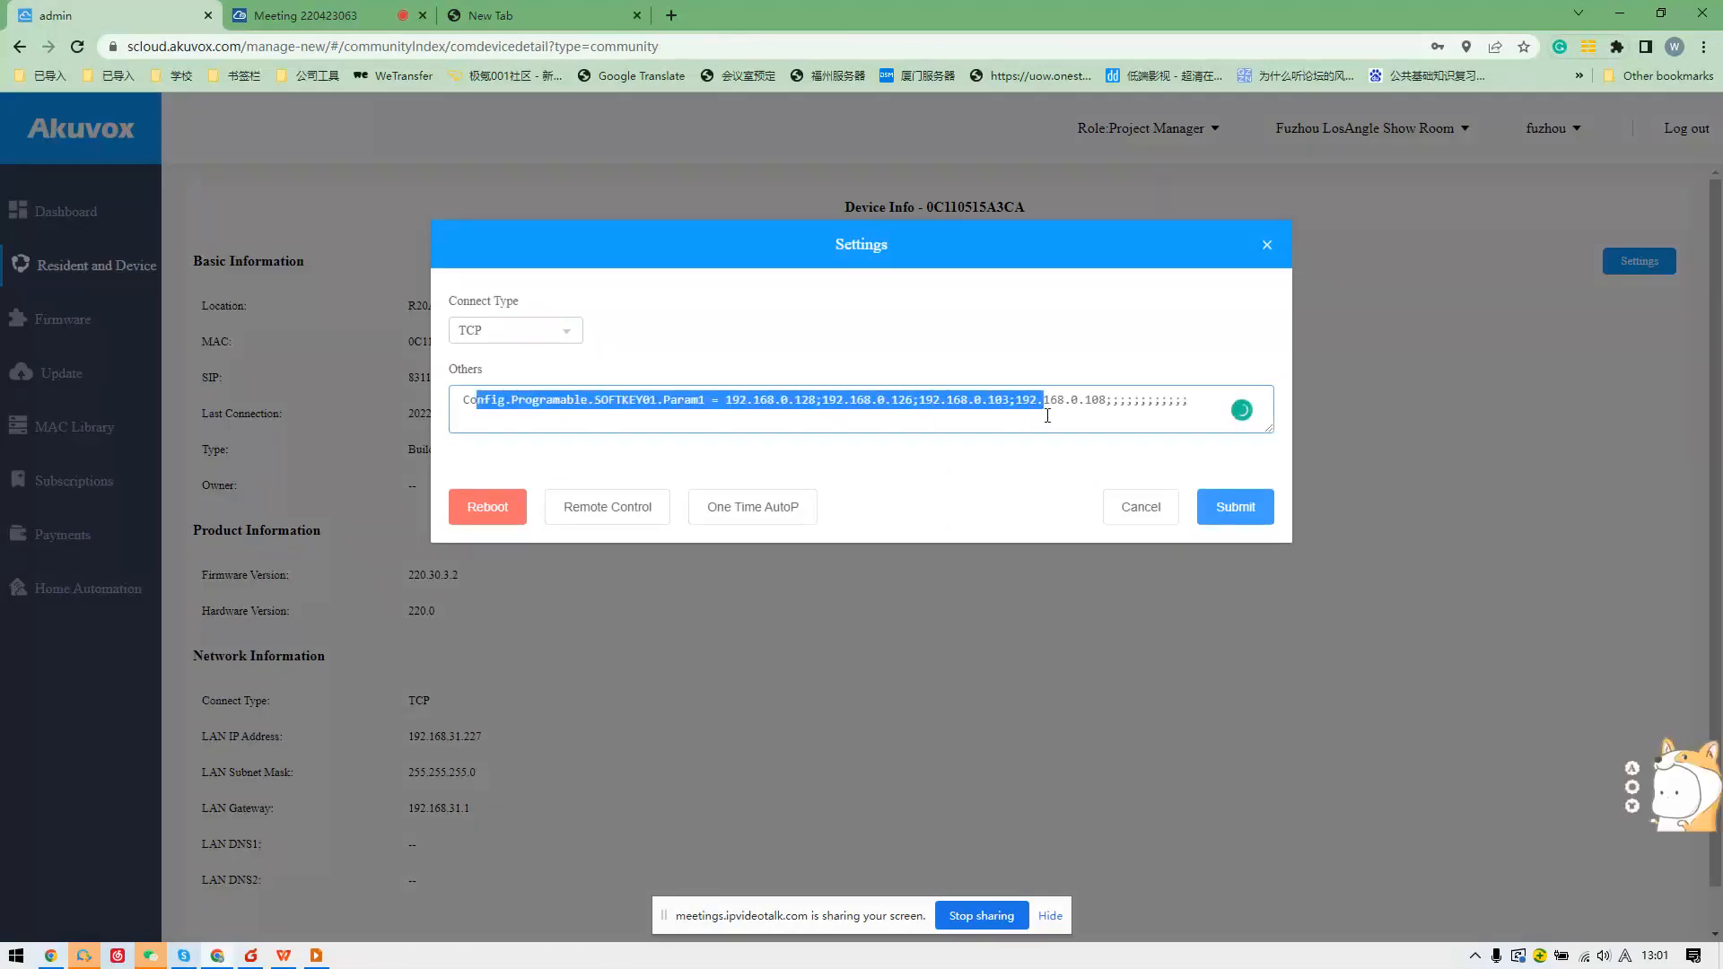
left_click(895, 332)
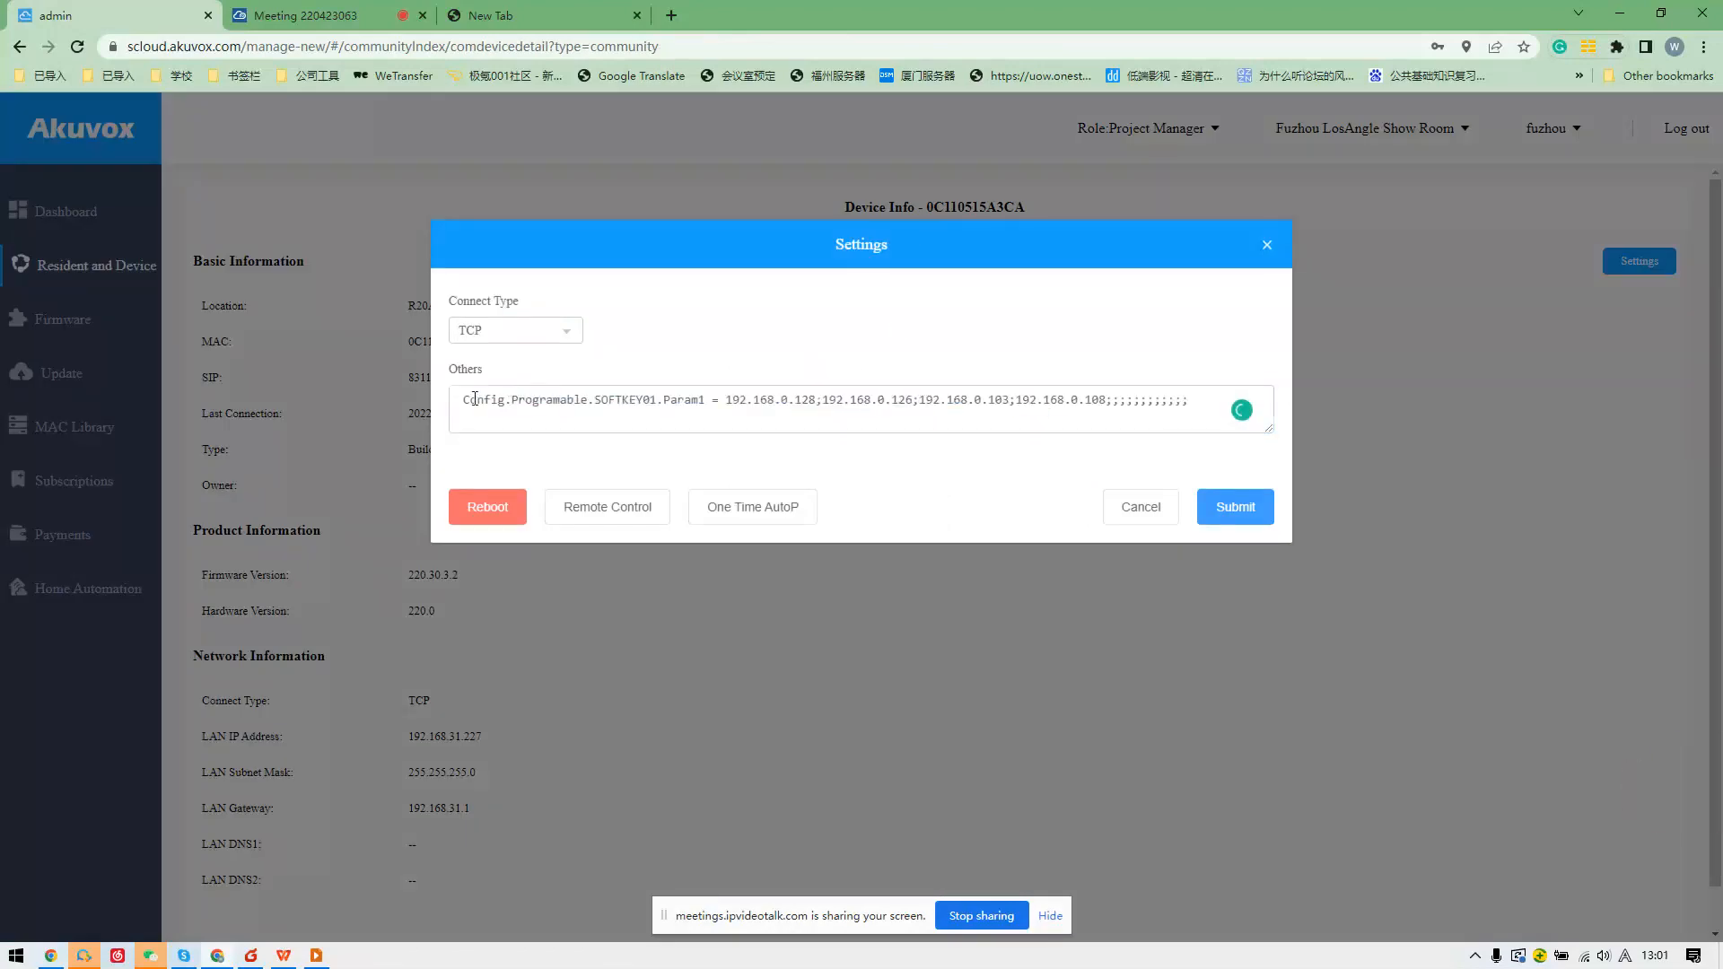
left_click_drag(475, 399, 1319, 429)
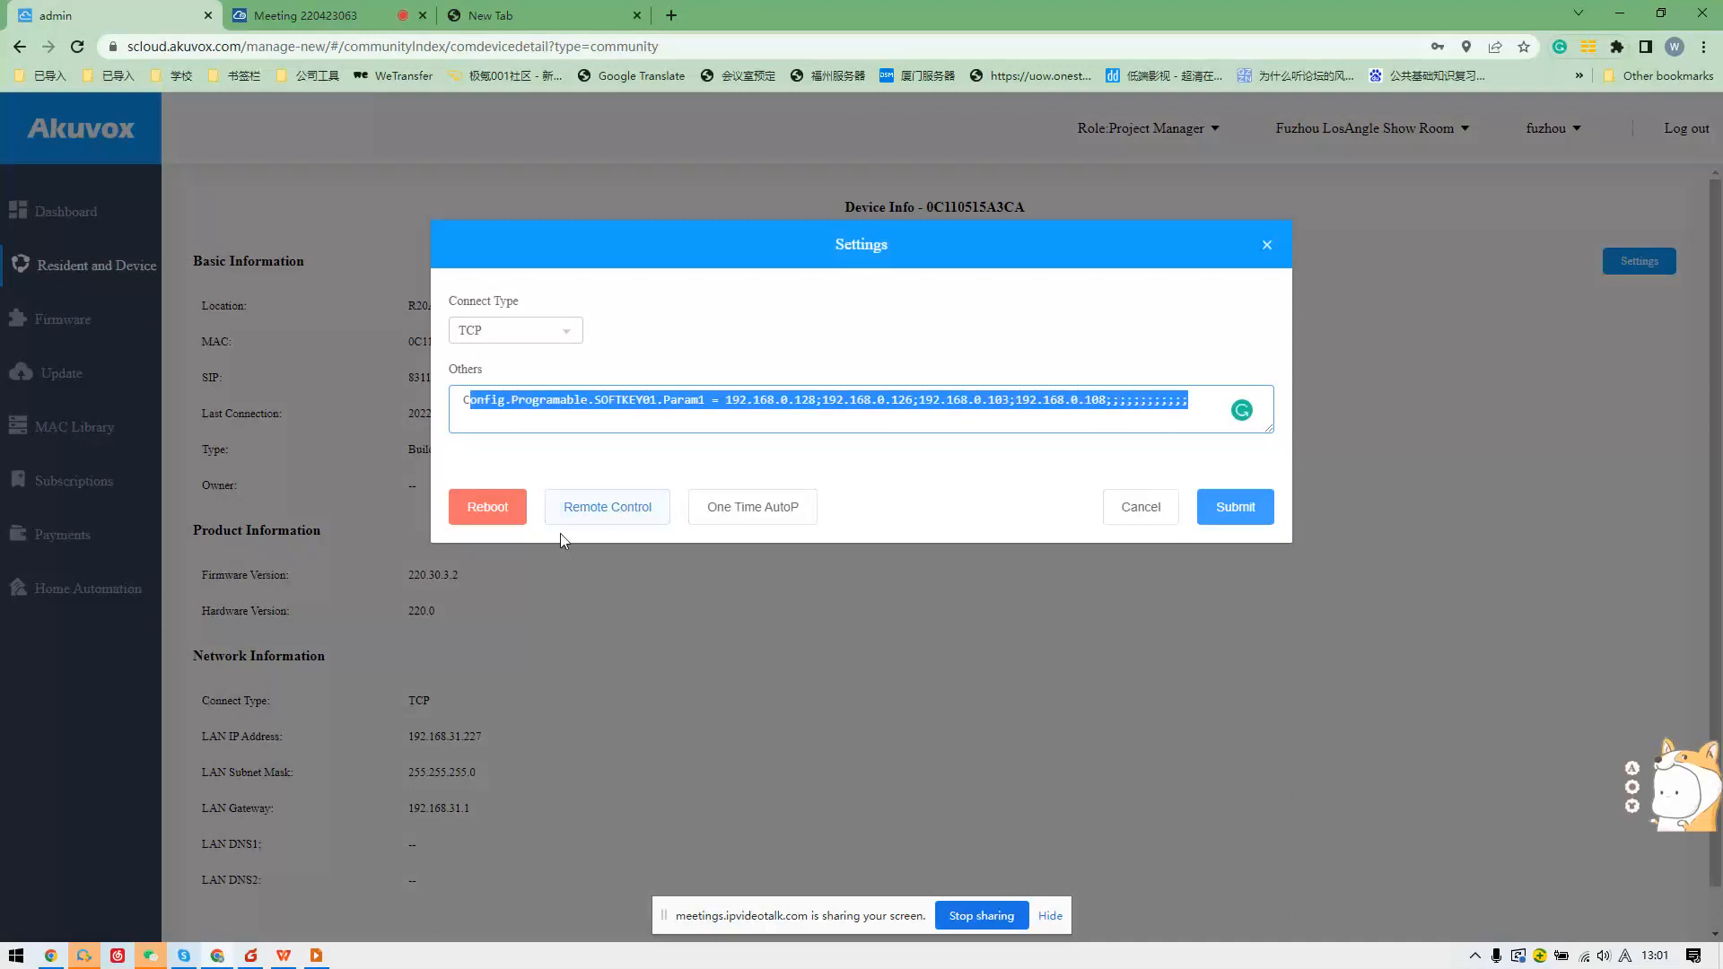
left_click(1116, 523)
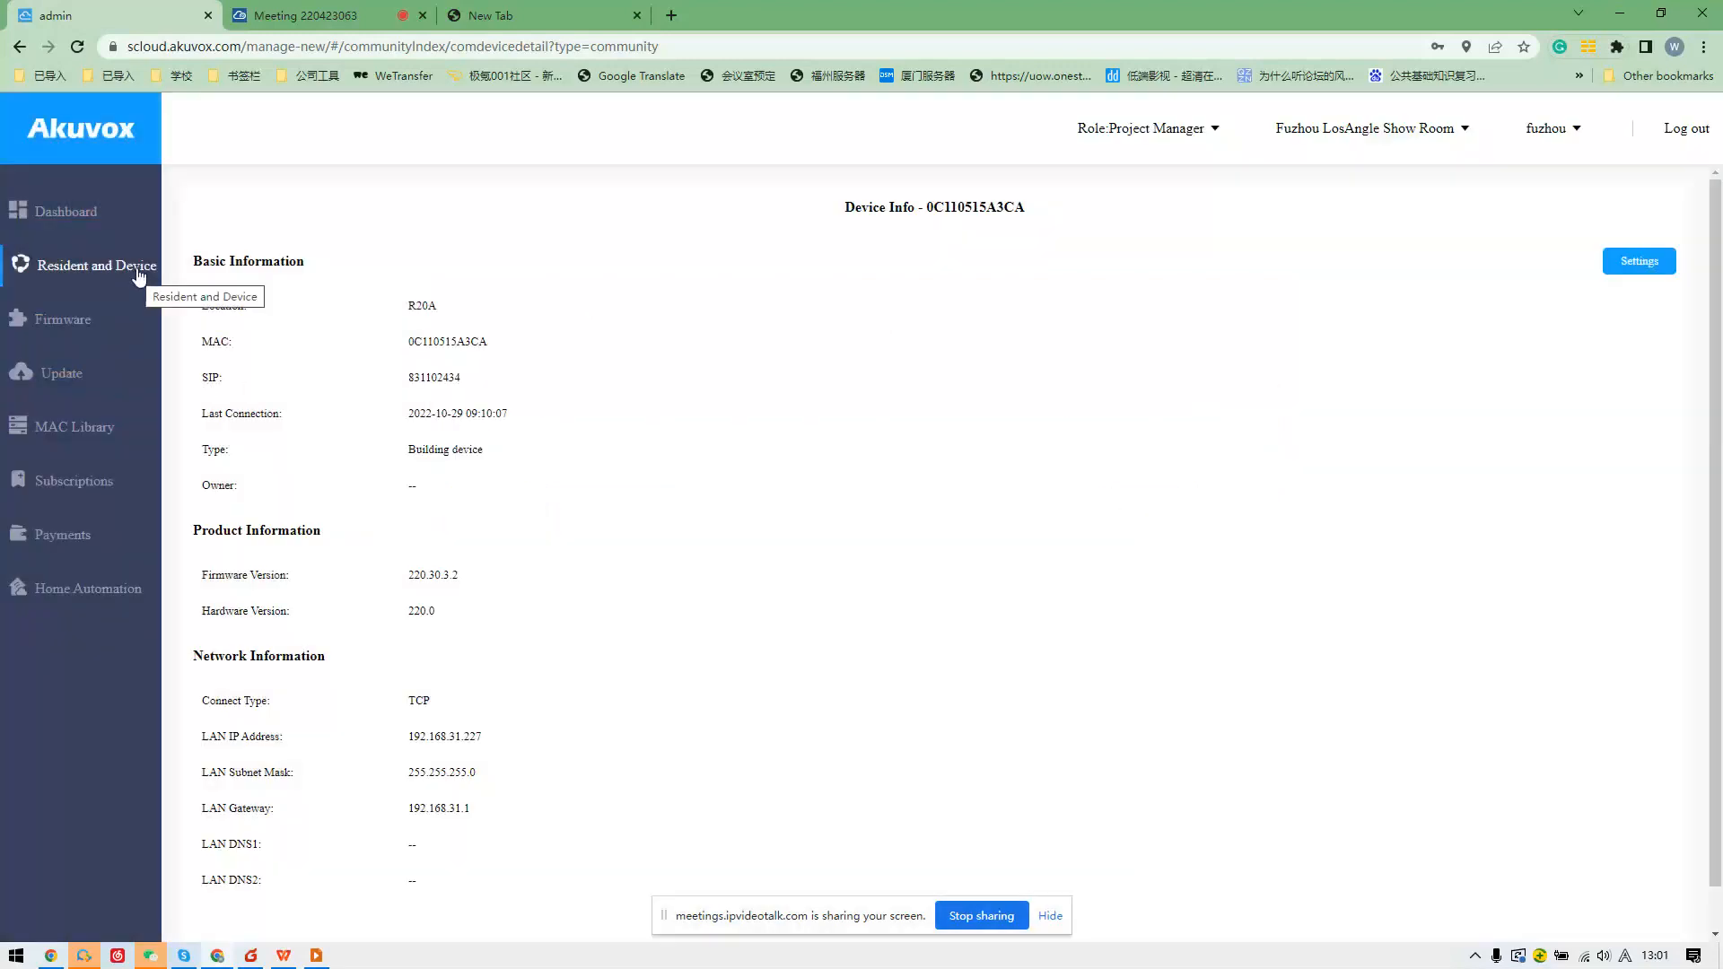
Switch to the Project Manager role and scroll through the community list.
left_click(1167, 132)
left_click(1171, 195)
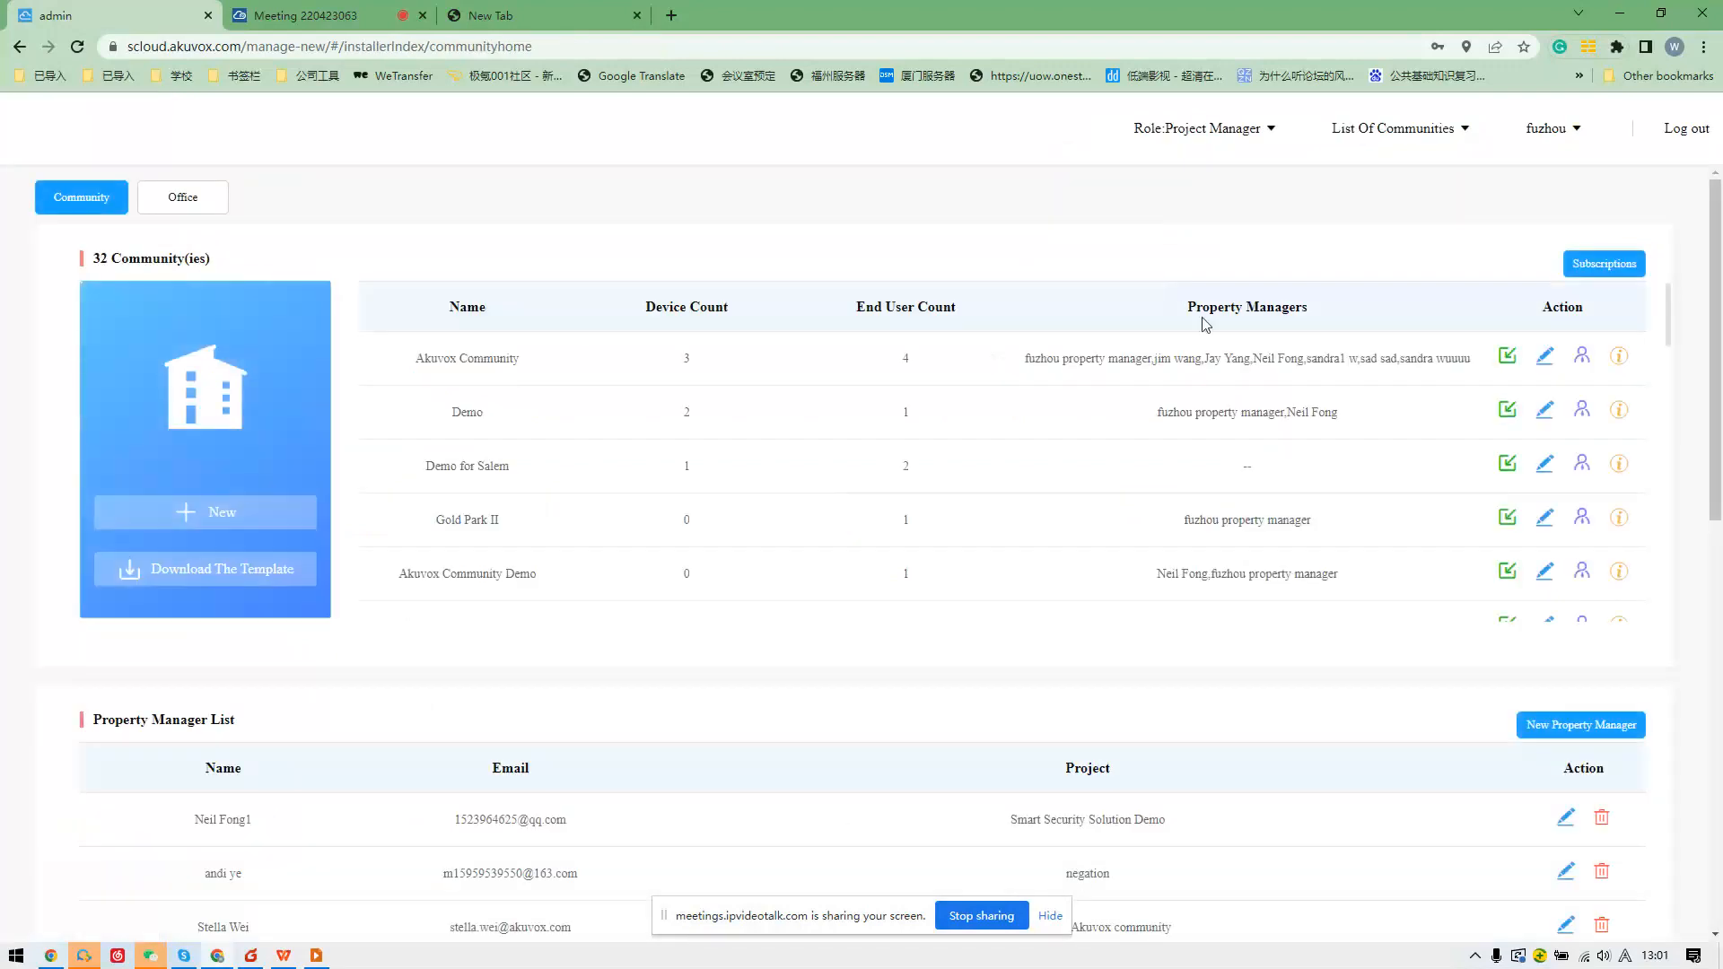
scroll(1606, 386, "down", 2)
scroll(1621, 397, "down", 5)
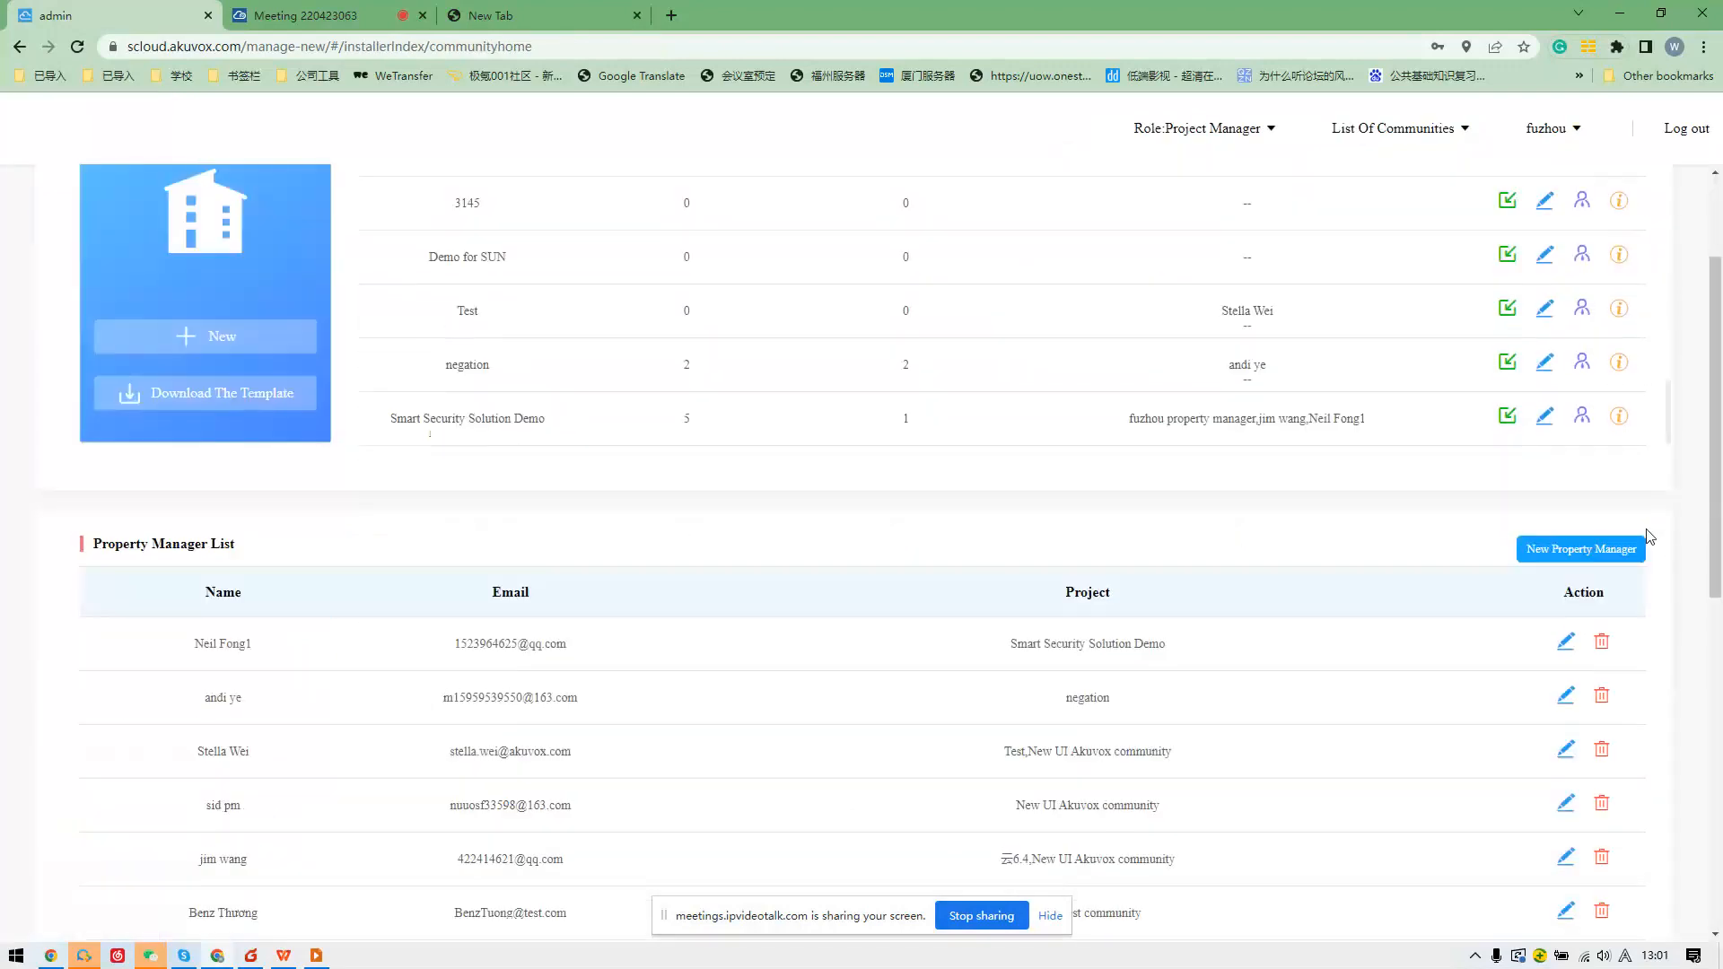
scroll(1623, 371, "up", 5)
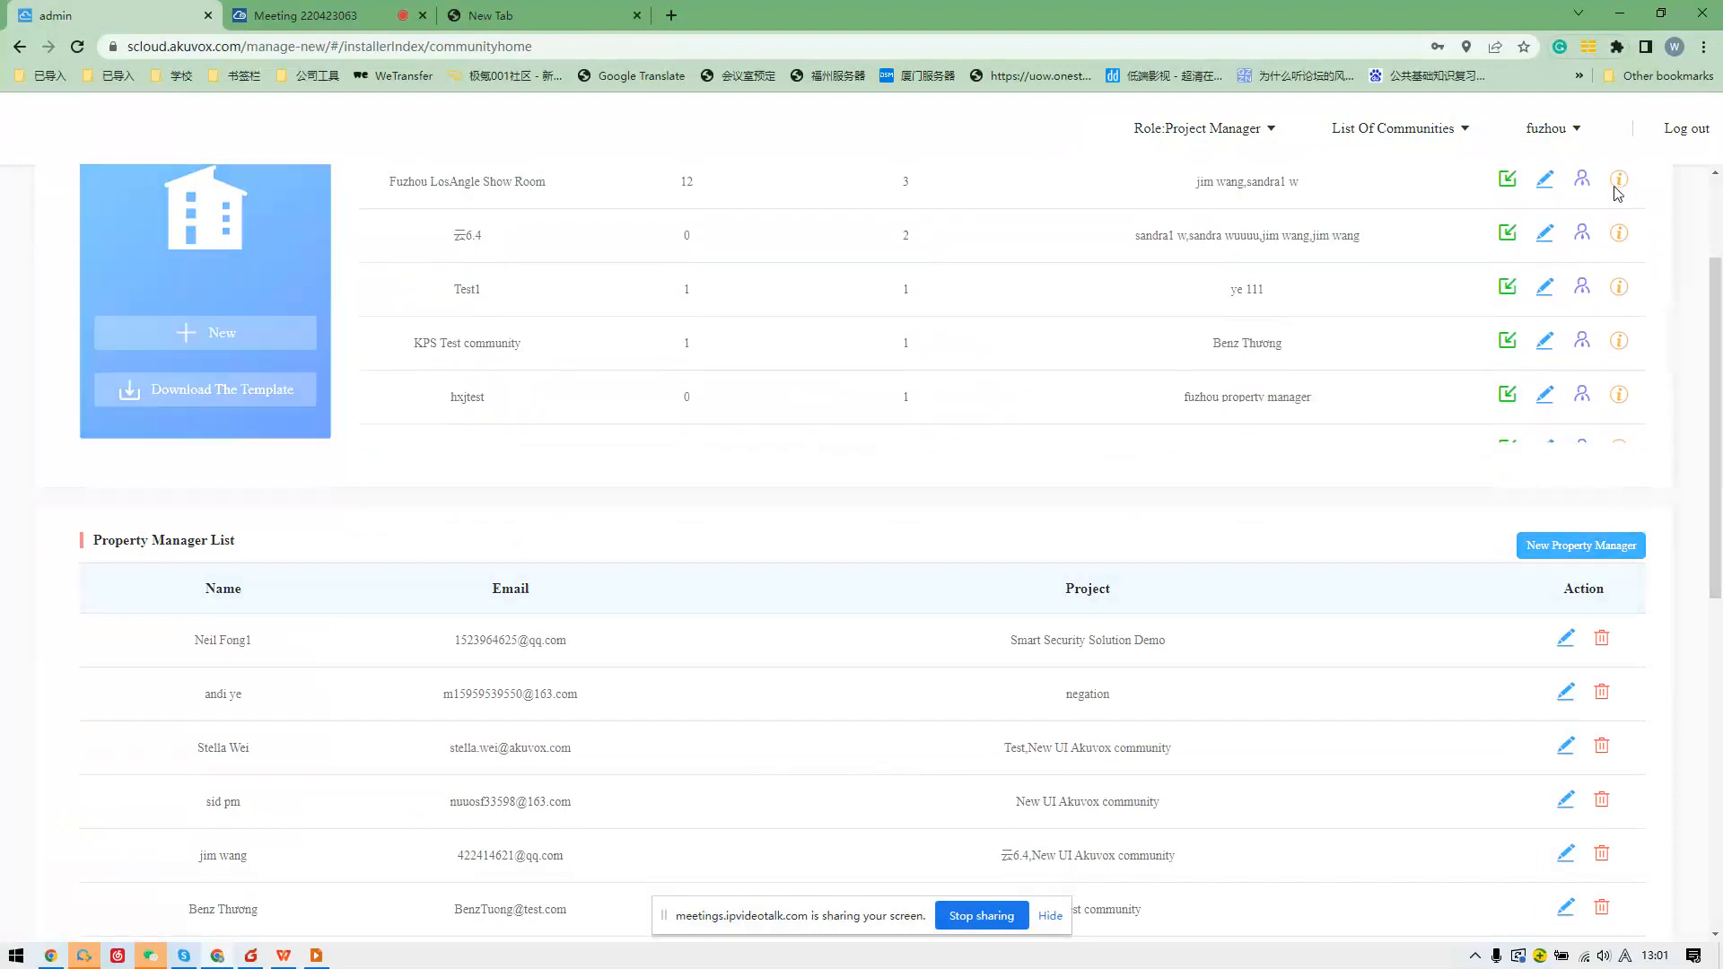
Check the meeting tab's participants list, then return to the Akuvox admin Residents page.
left_click(305, 16)
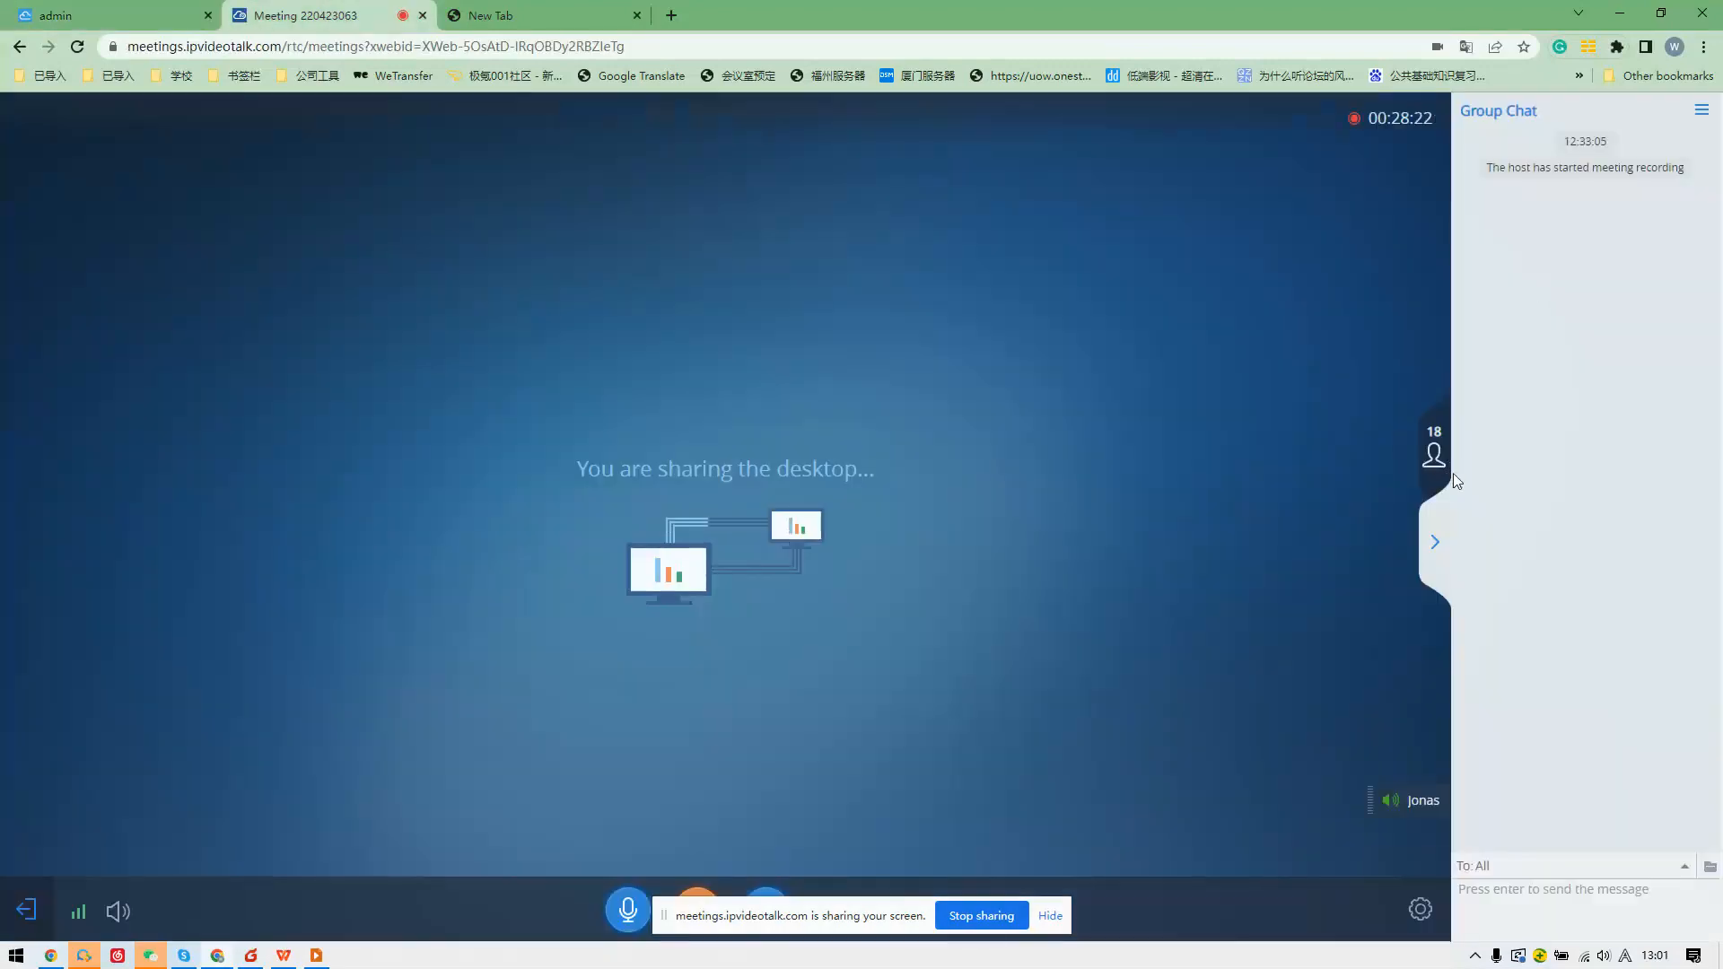
left_click(1435, 456)
left_click(1433, 543)
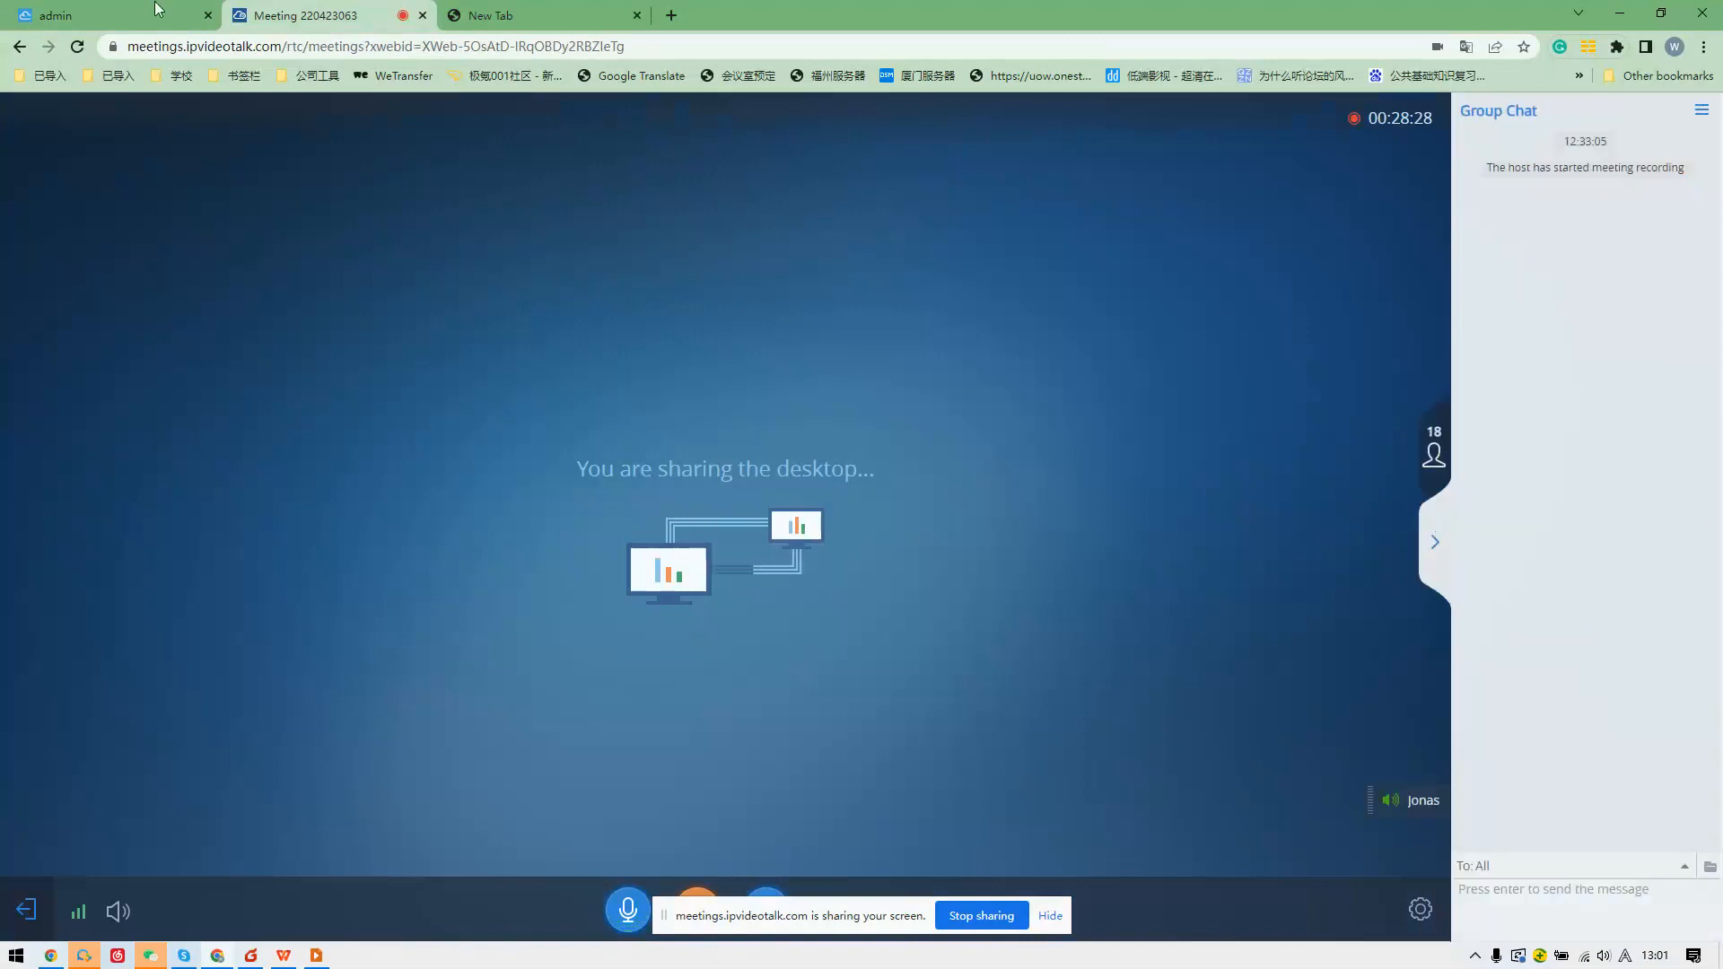
left_click(191, 11)
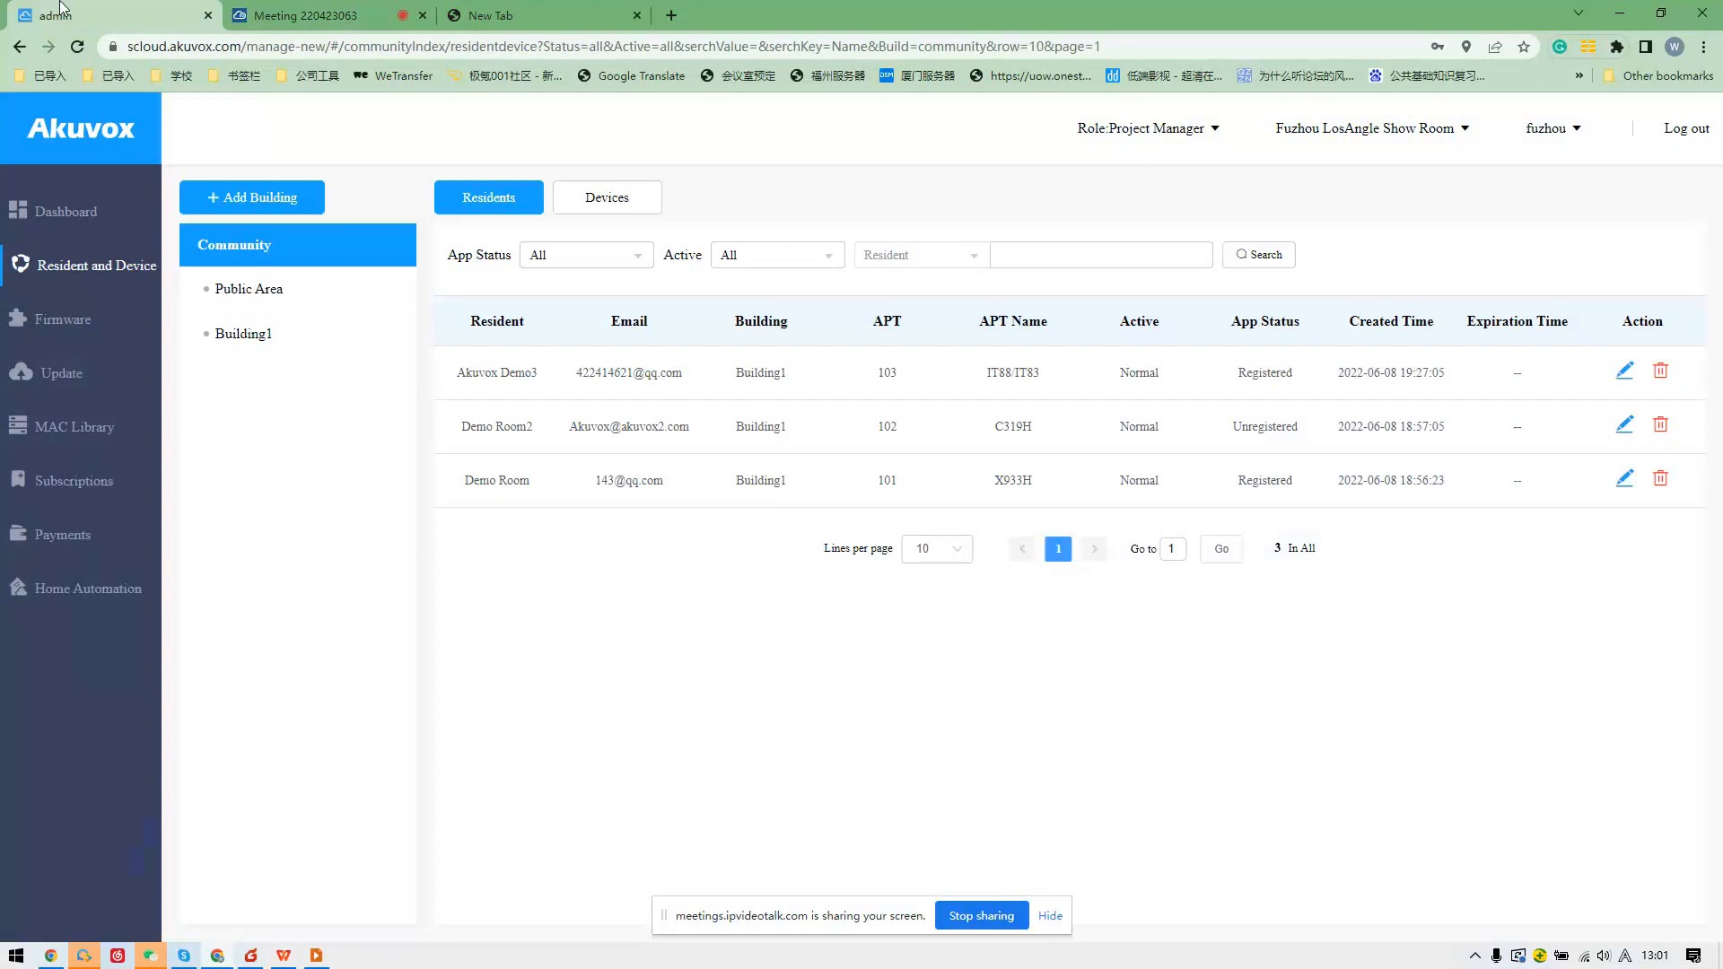
left_click(279, 15)
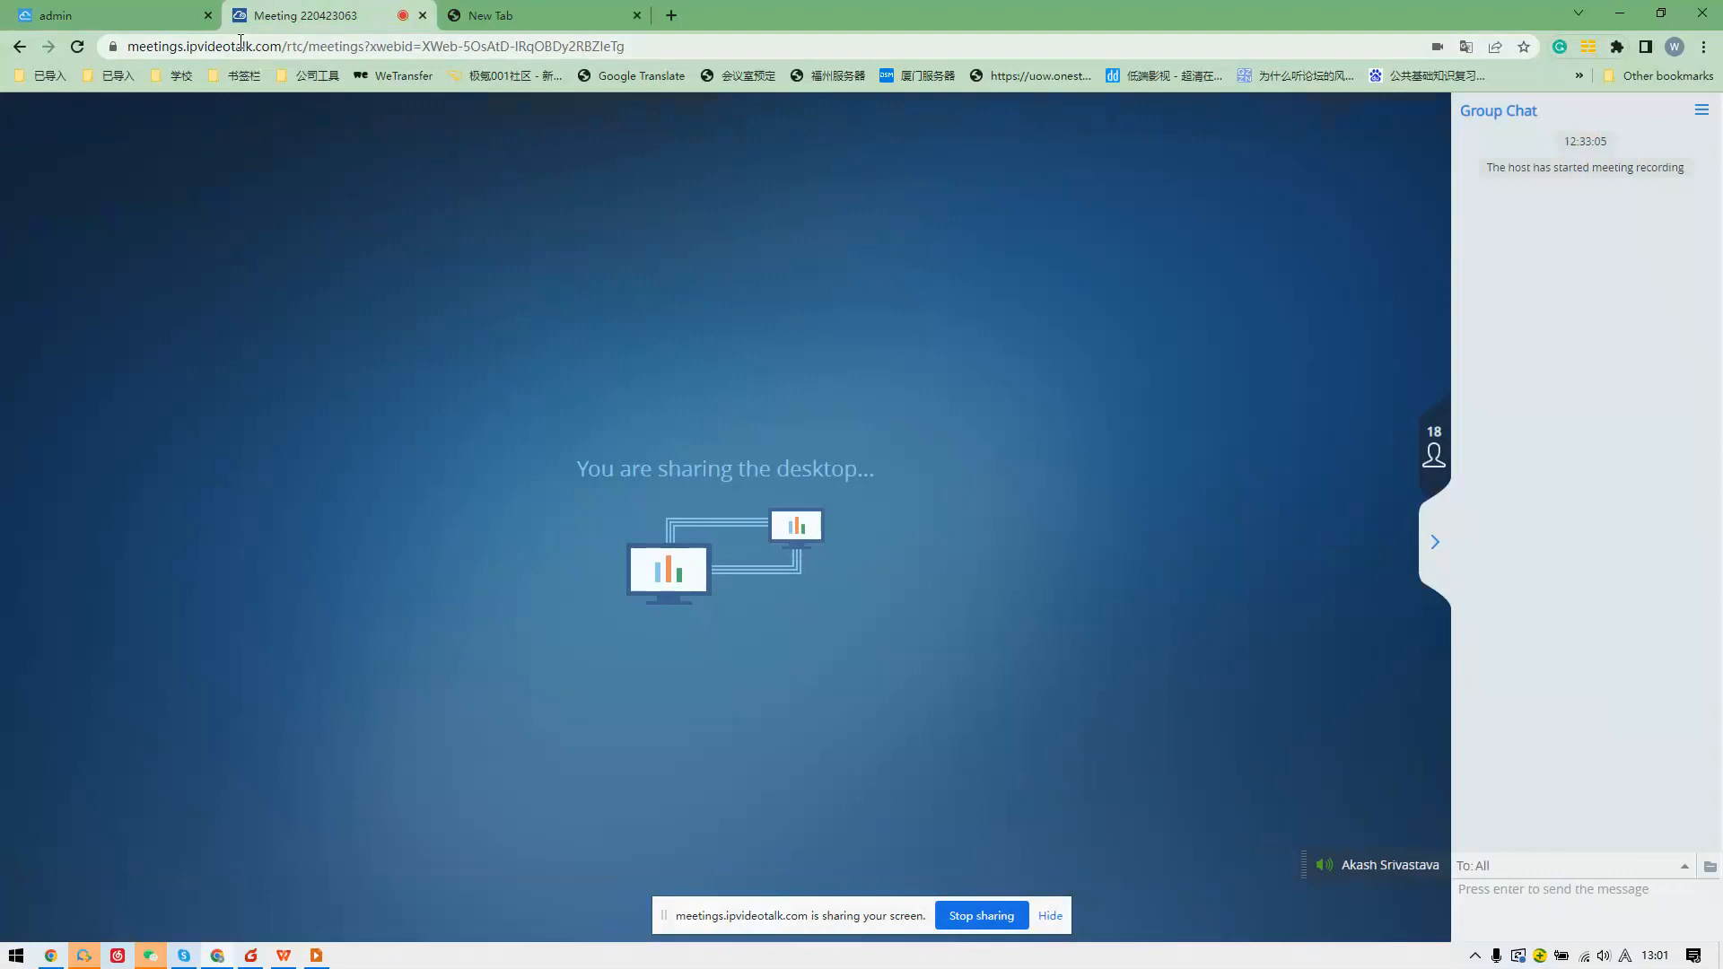
left_click(135, 8)
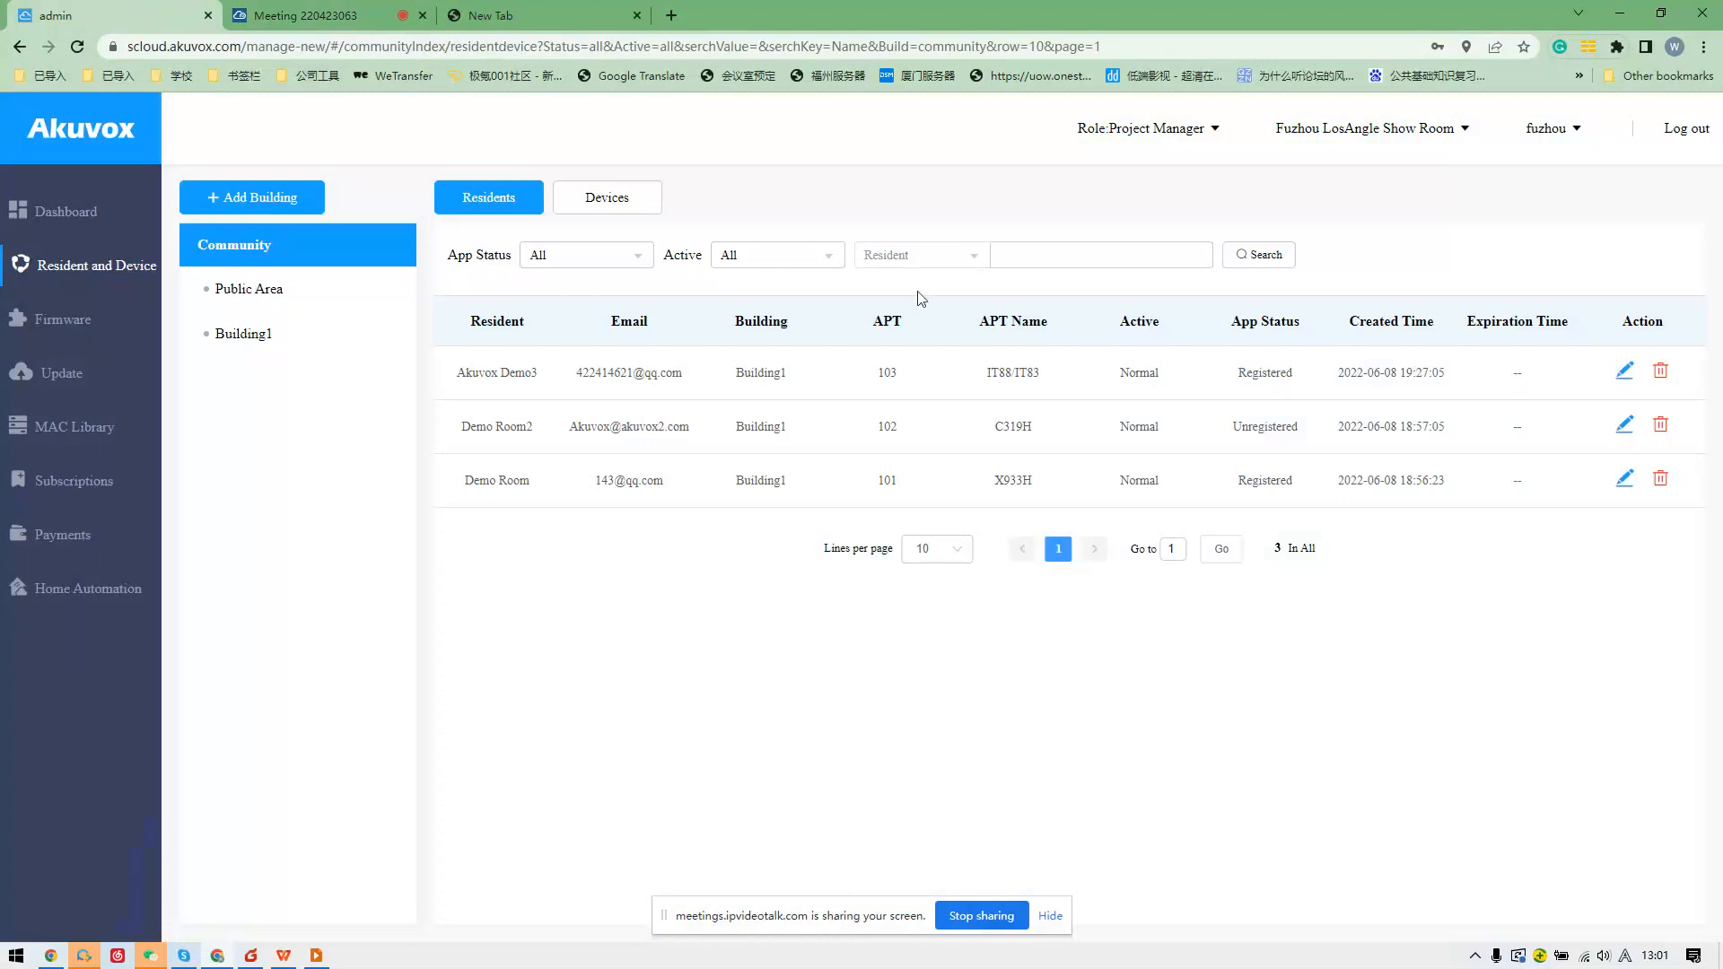
Start a new Public Area device, trying Indoor Monitor, Single-tenant and Multi-tenants Doorphone types.
left_click(308, 297)
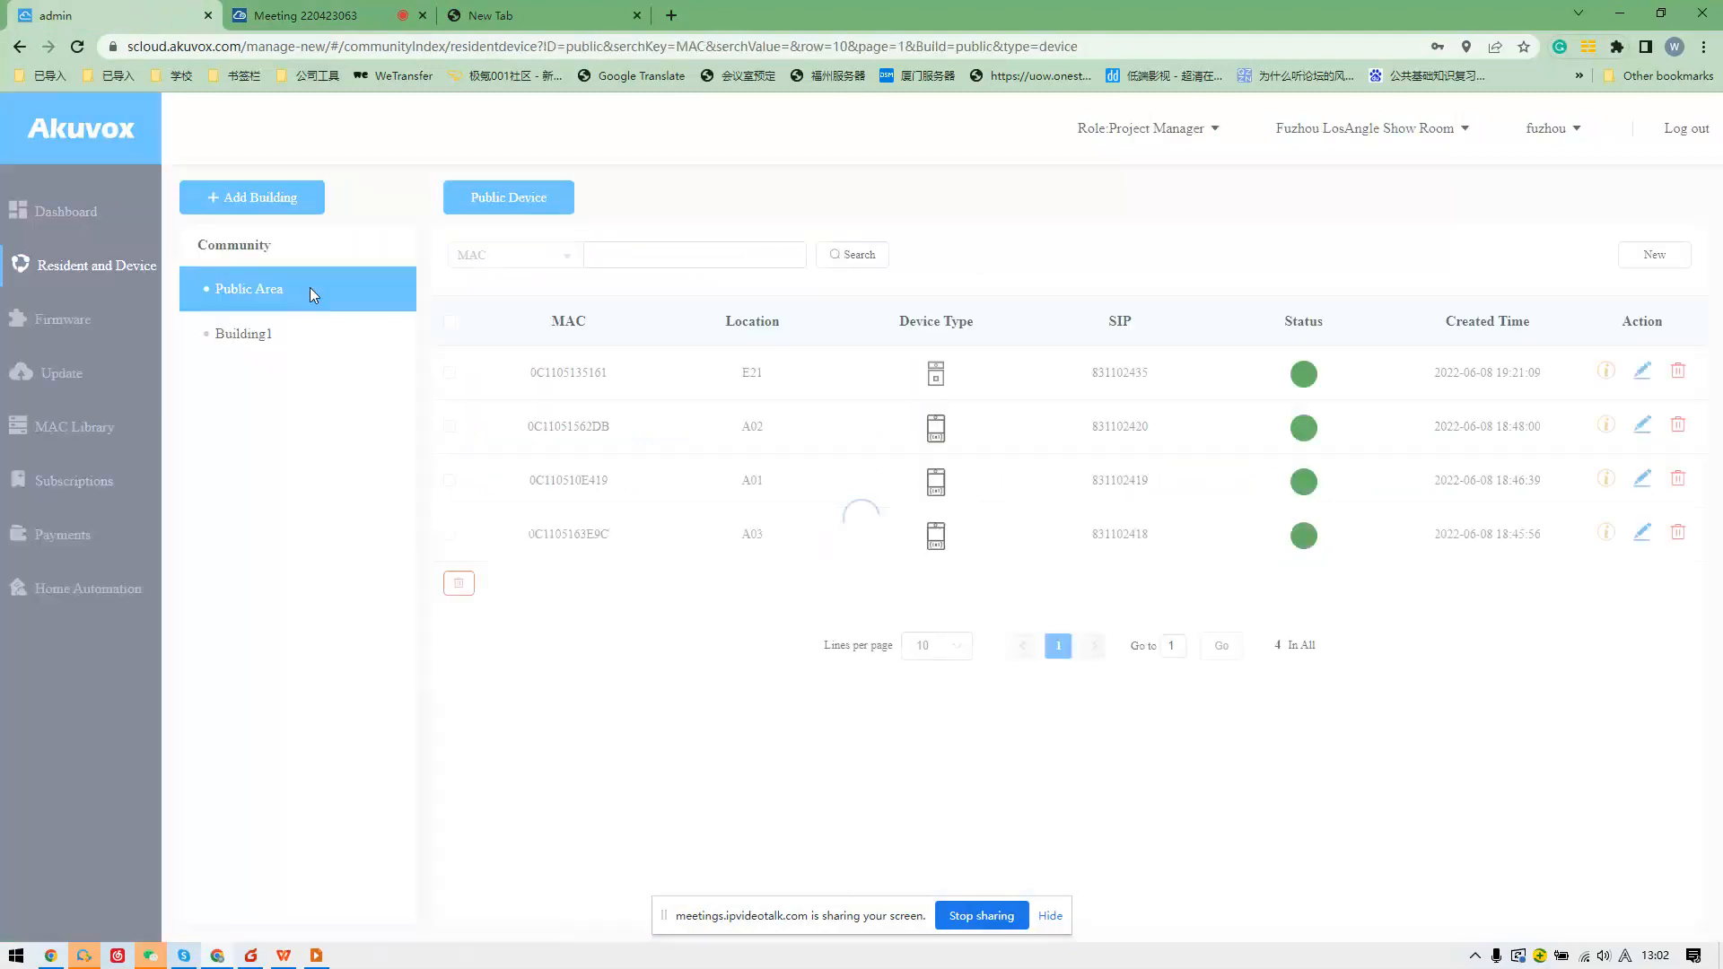
left_click(1652, 261)
left_click(794, 401)
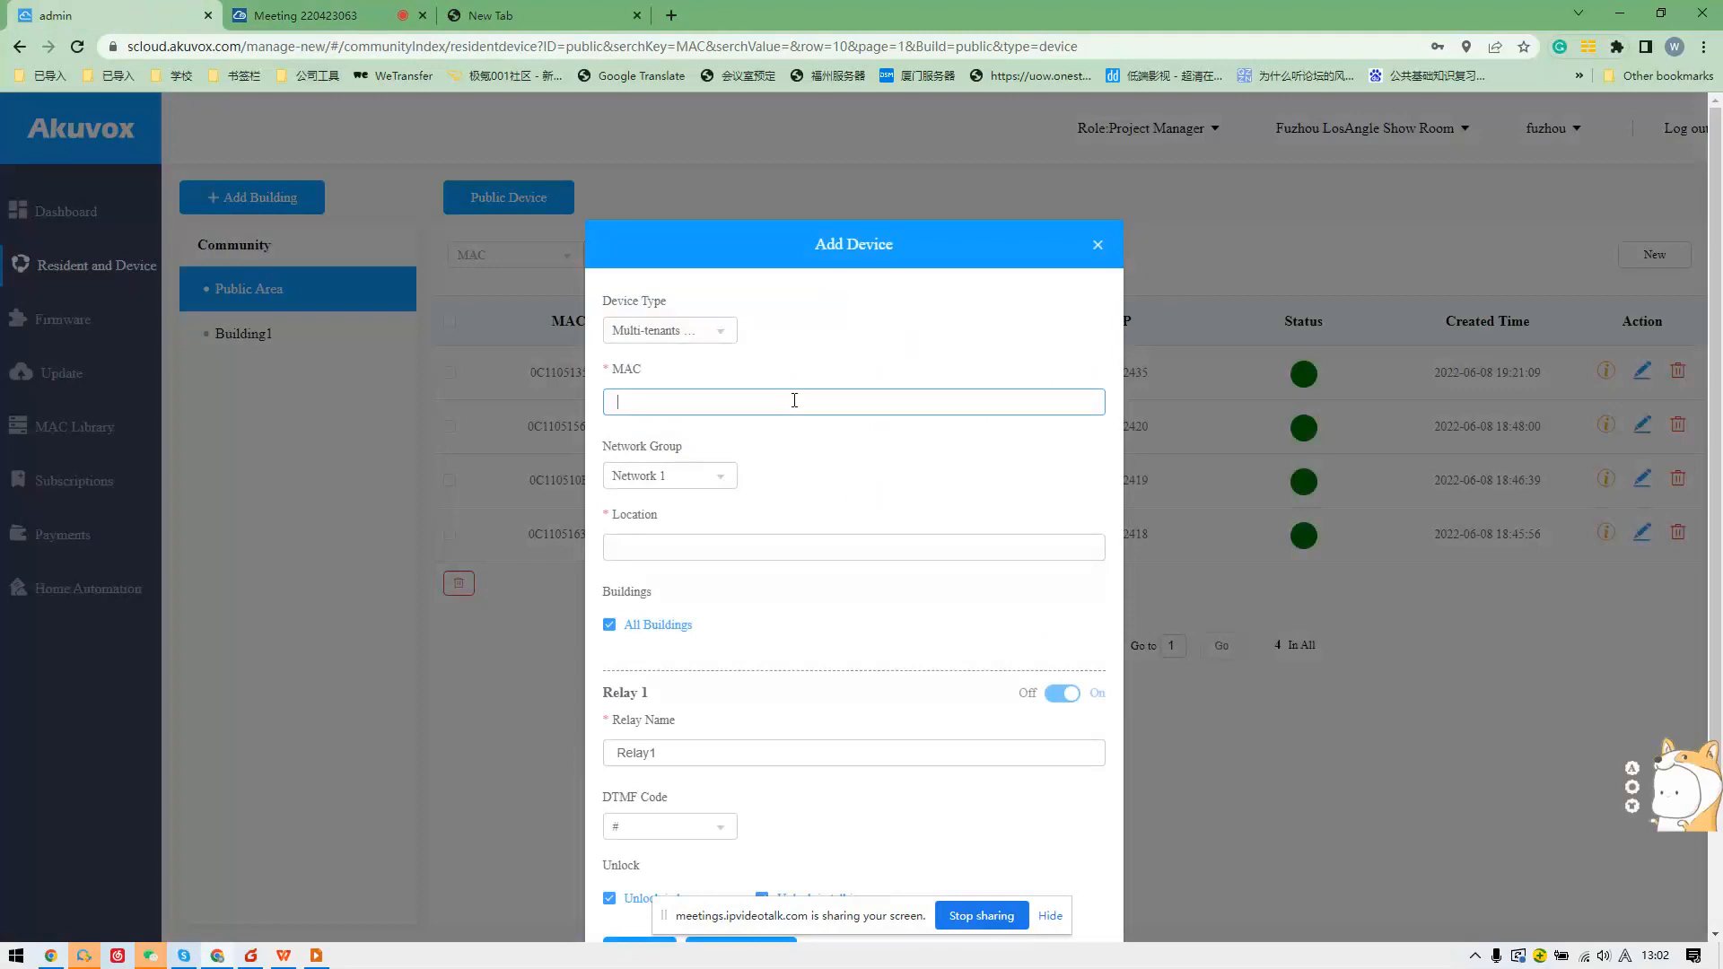
scroll(684, 392, "down", 1)
left_click(689, 244)
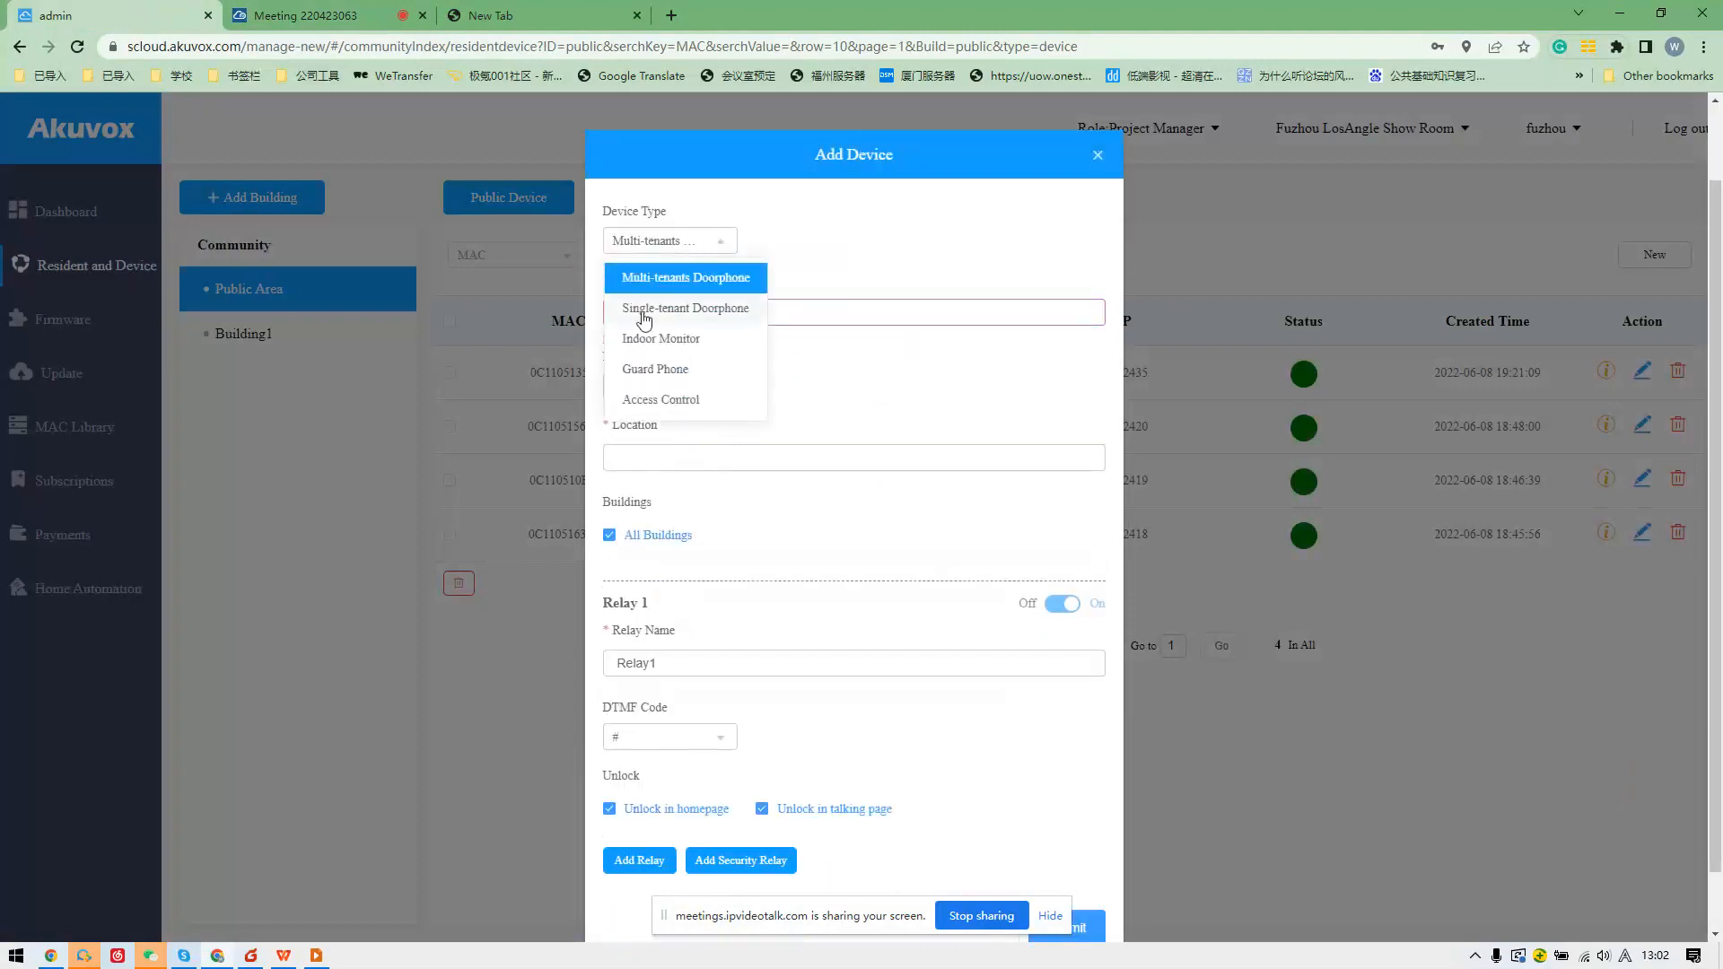
left_click(684, 339)
left_click(698, 332)
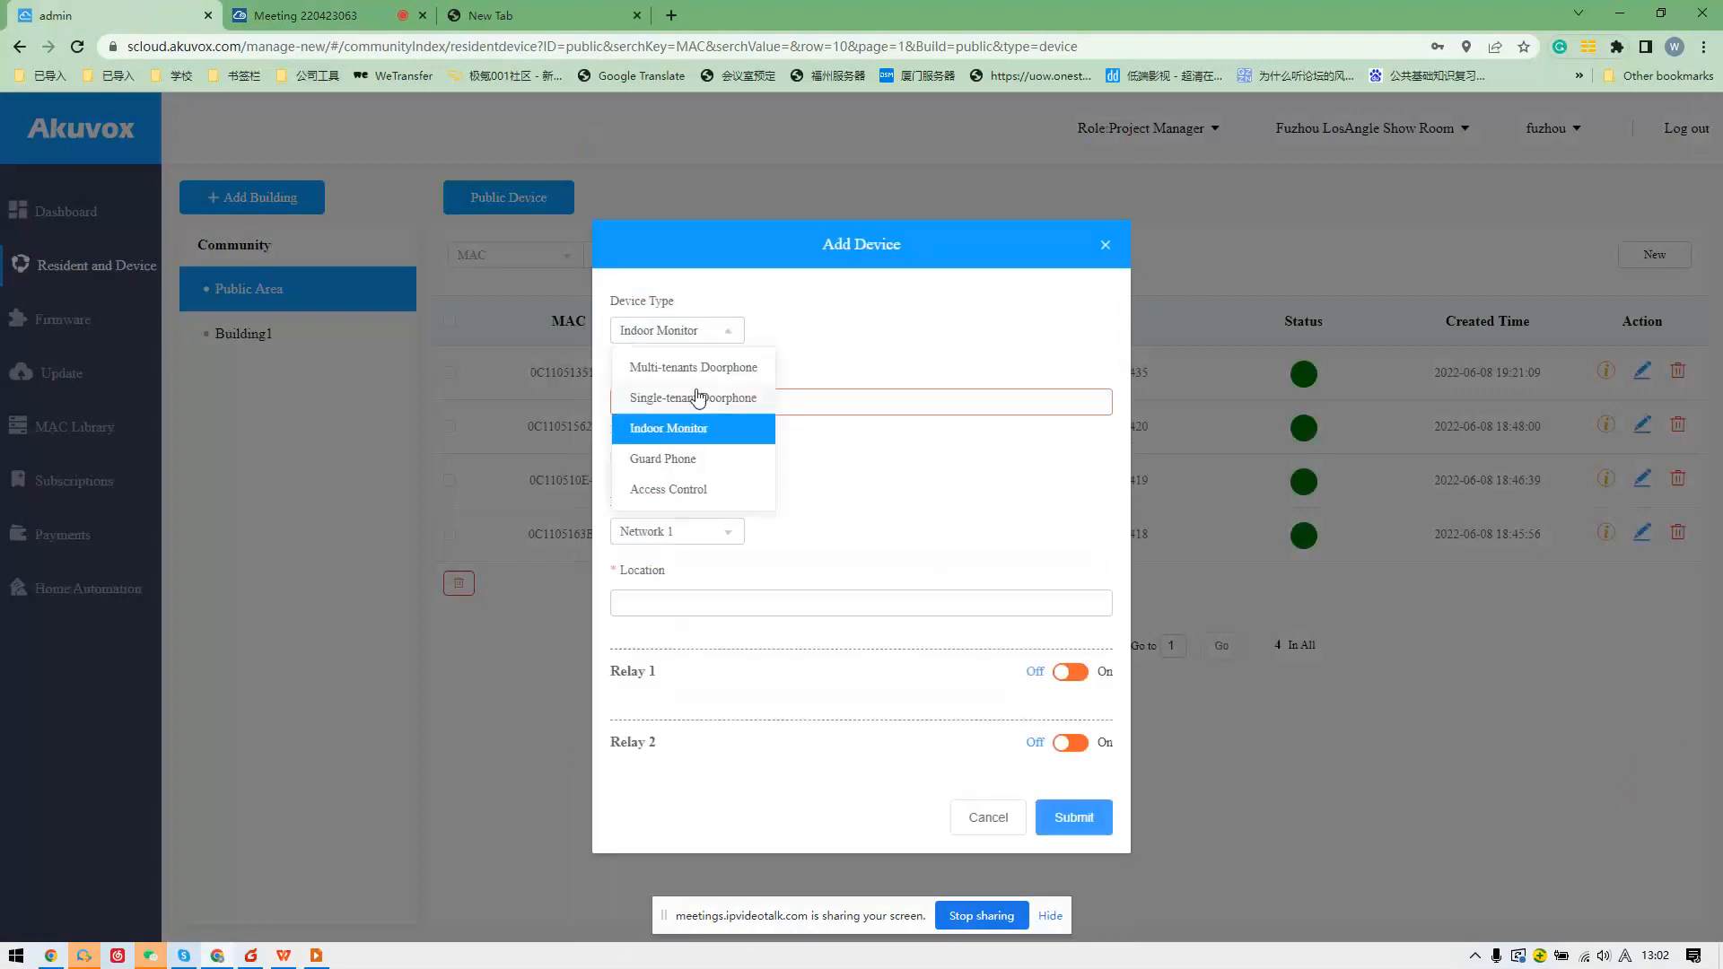
left_click(696, 399)
left_click(687, 332)
left_click(683, 400)
left_click(689, 333)
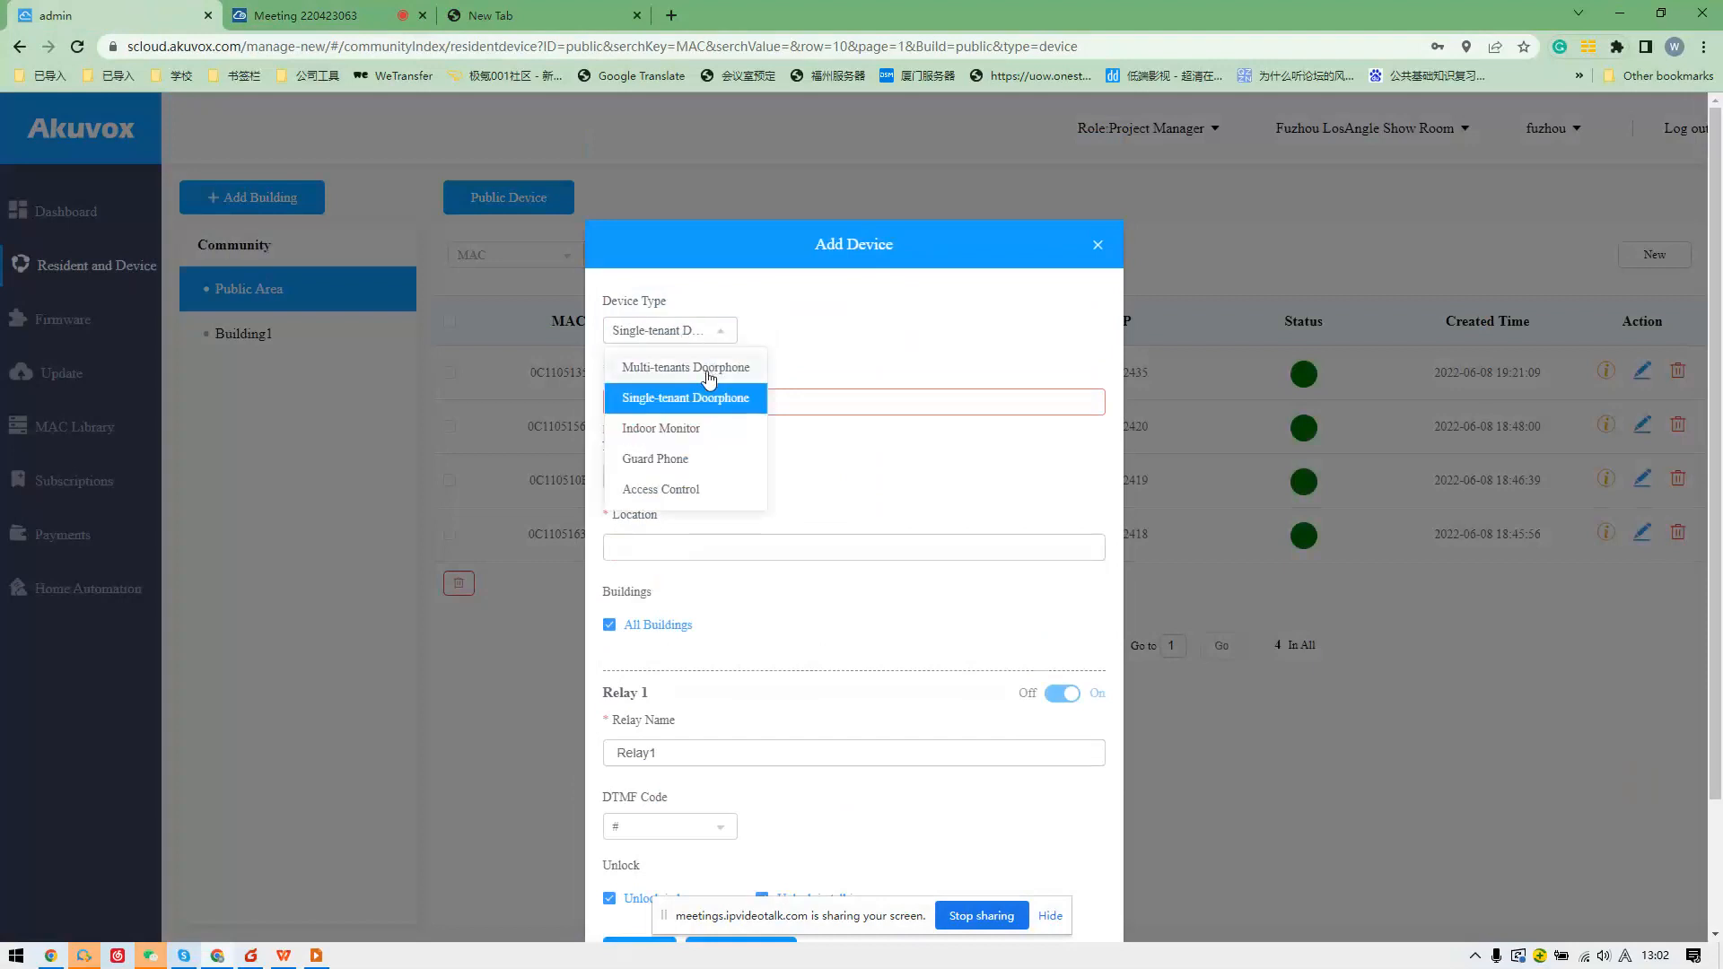
left_click(709, 375)
Enter partial MAC 0C11123 and location GATE1, then cancel the new device.
left_click(868, 410)
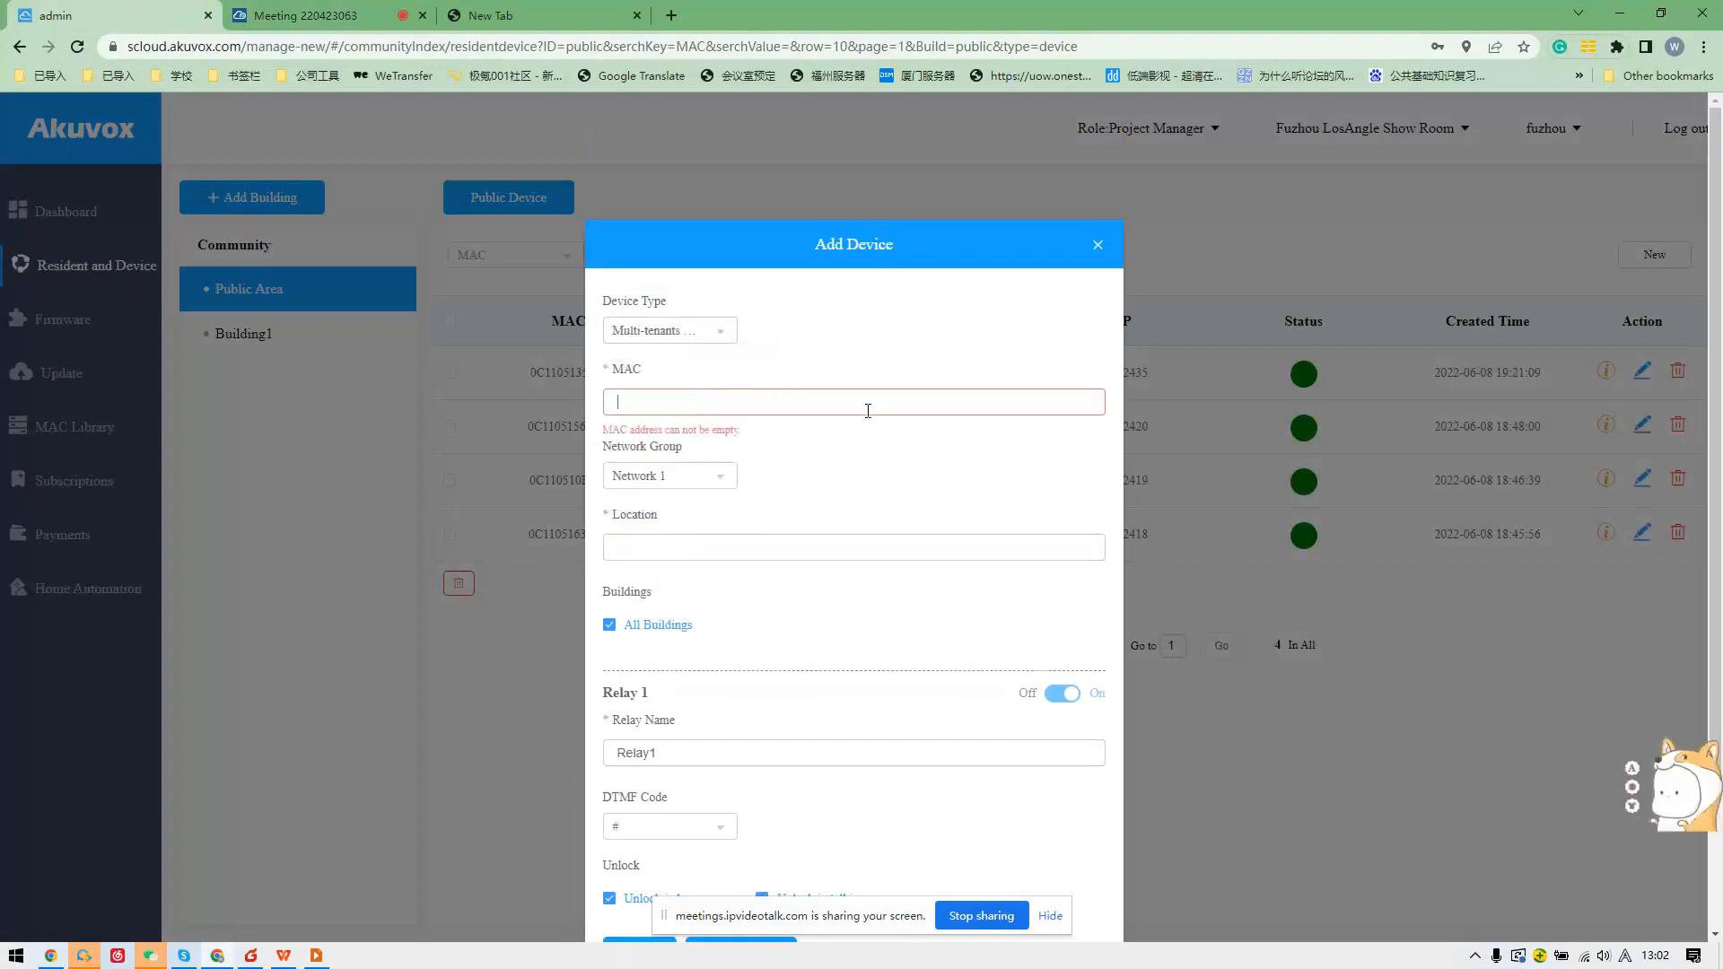
type("0c")
key("Caps_Lock")
key("BackSpace")
type("C11123")
left_click(722, 543)
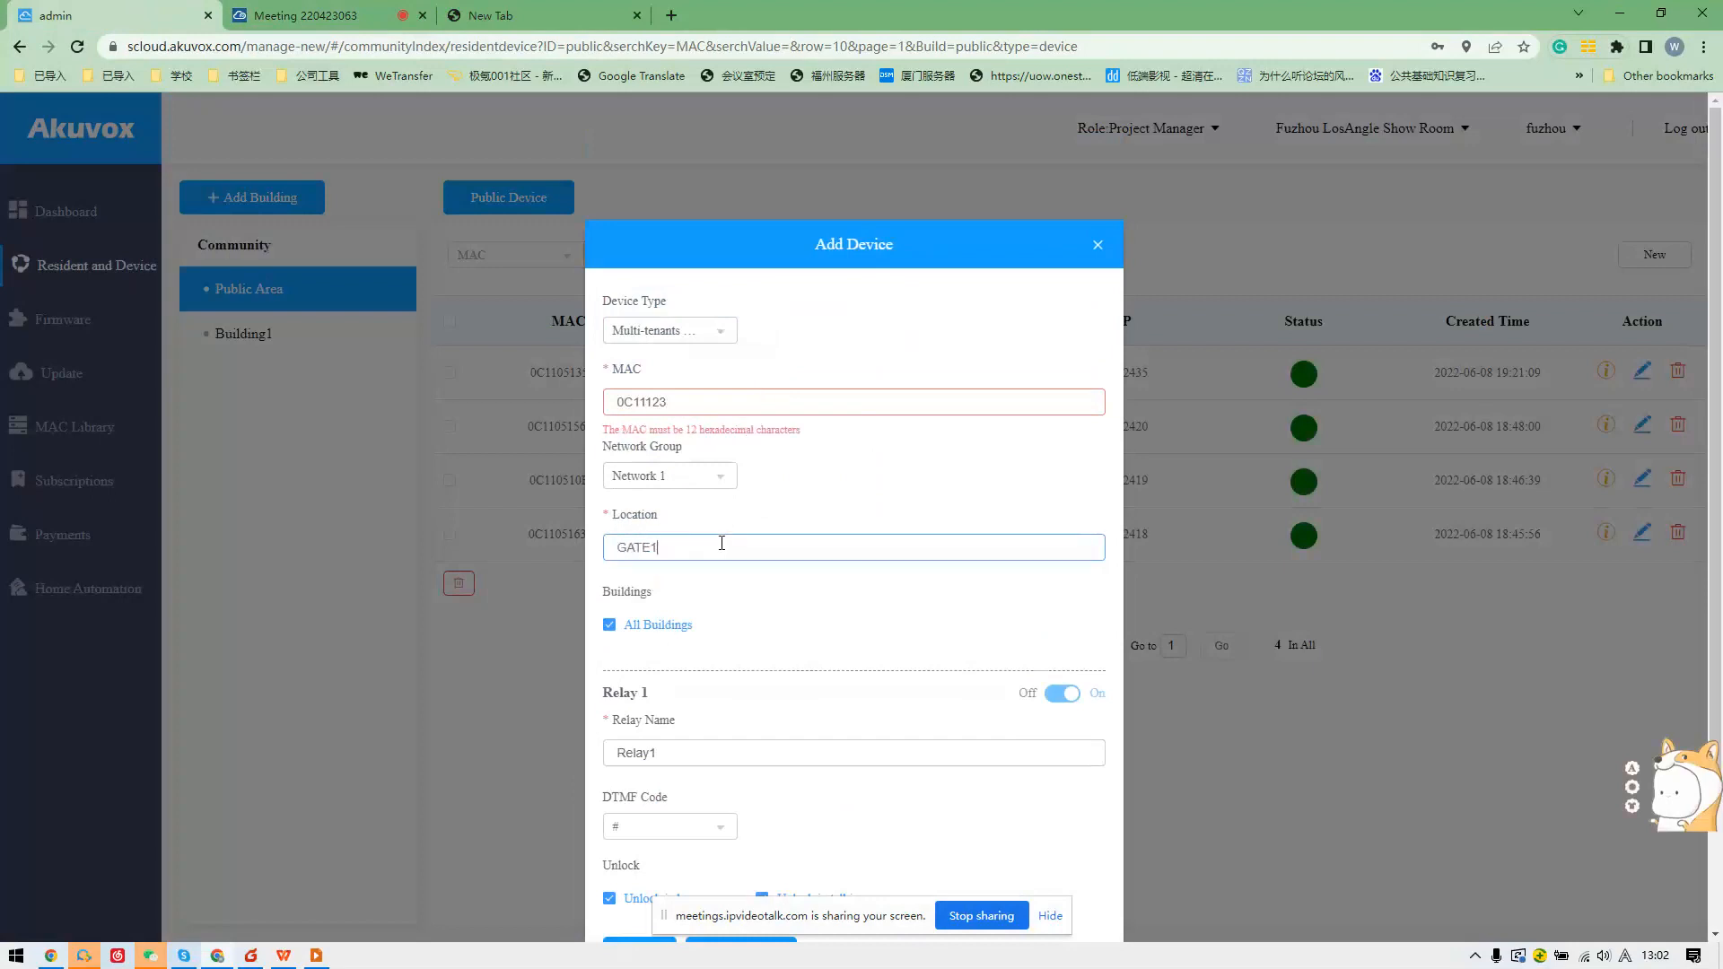
scroll(722, 544, "down", 2)
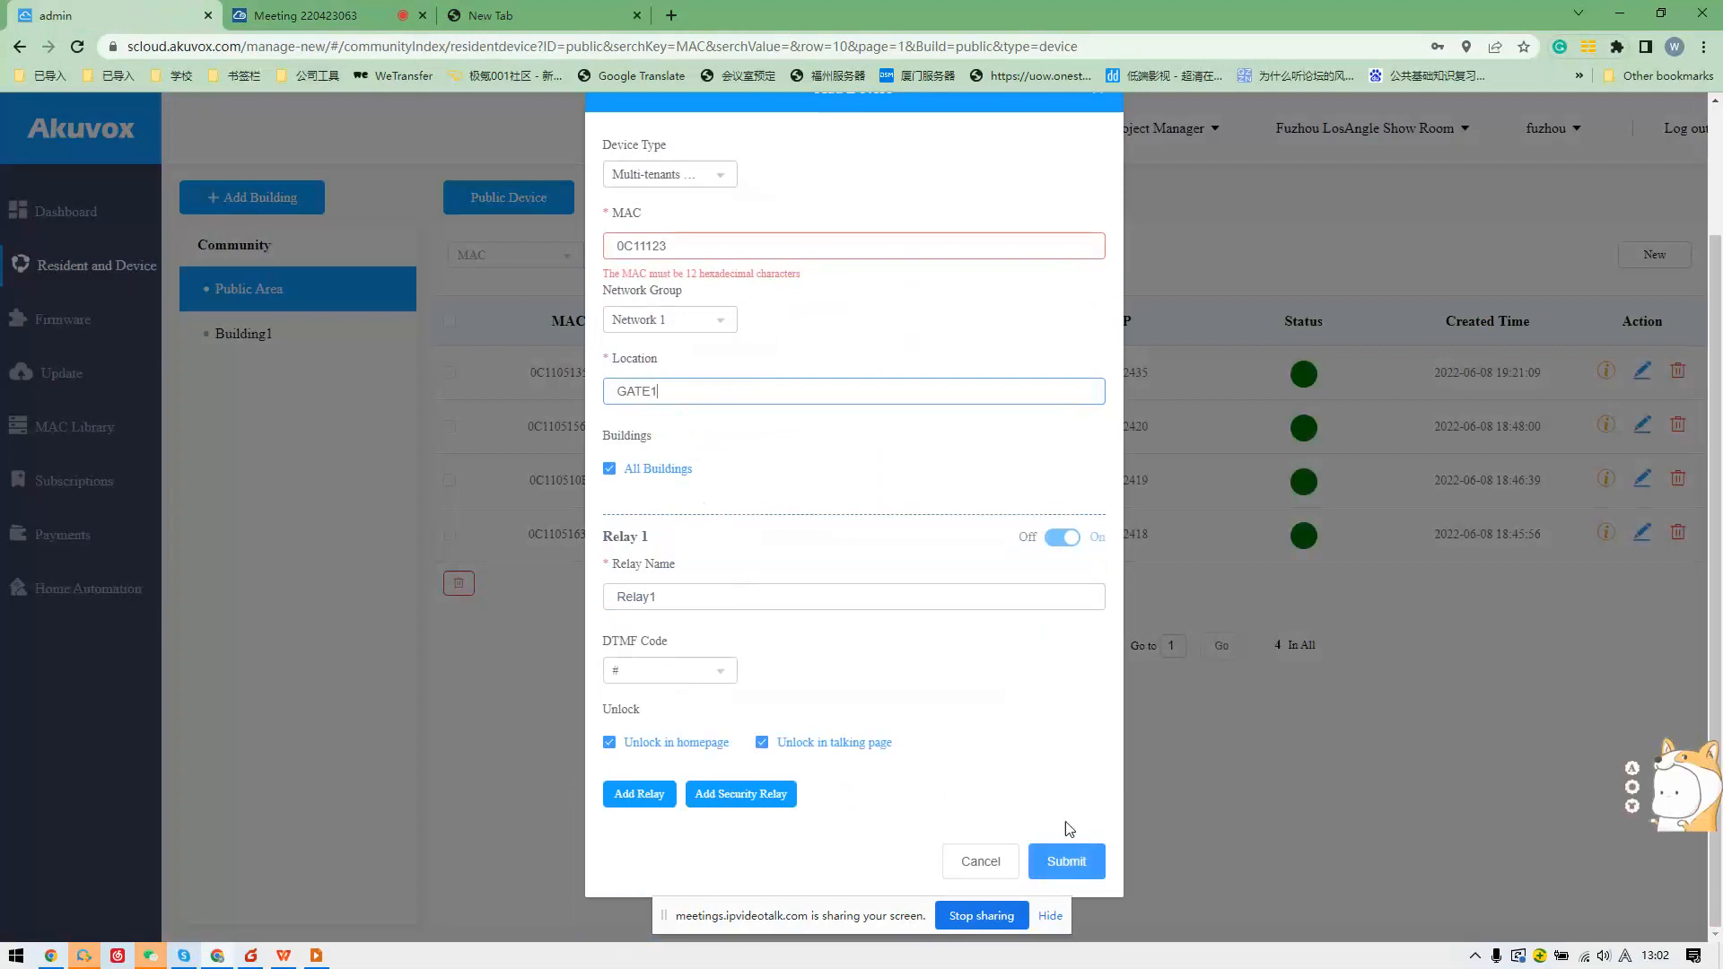
left_click(985, 866)
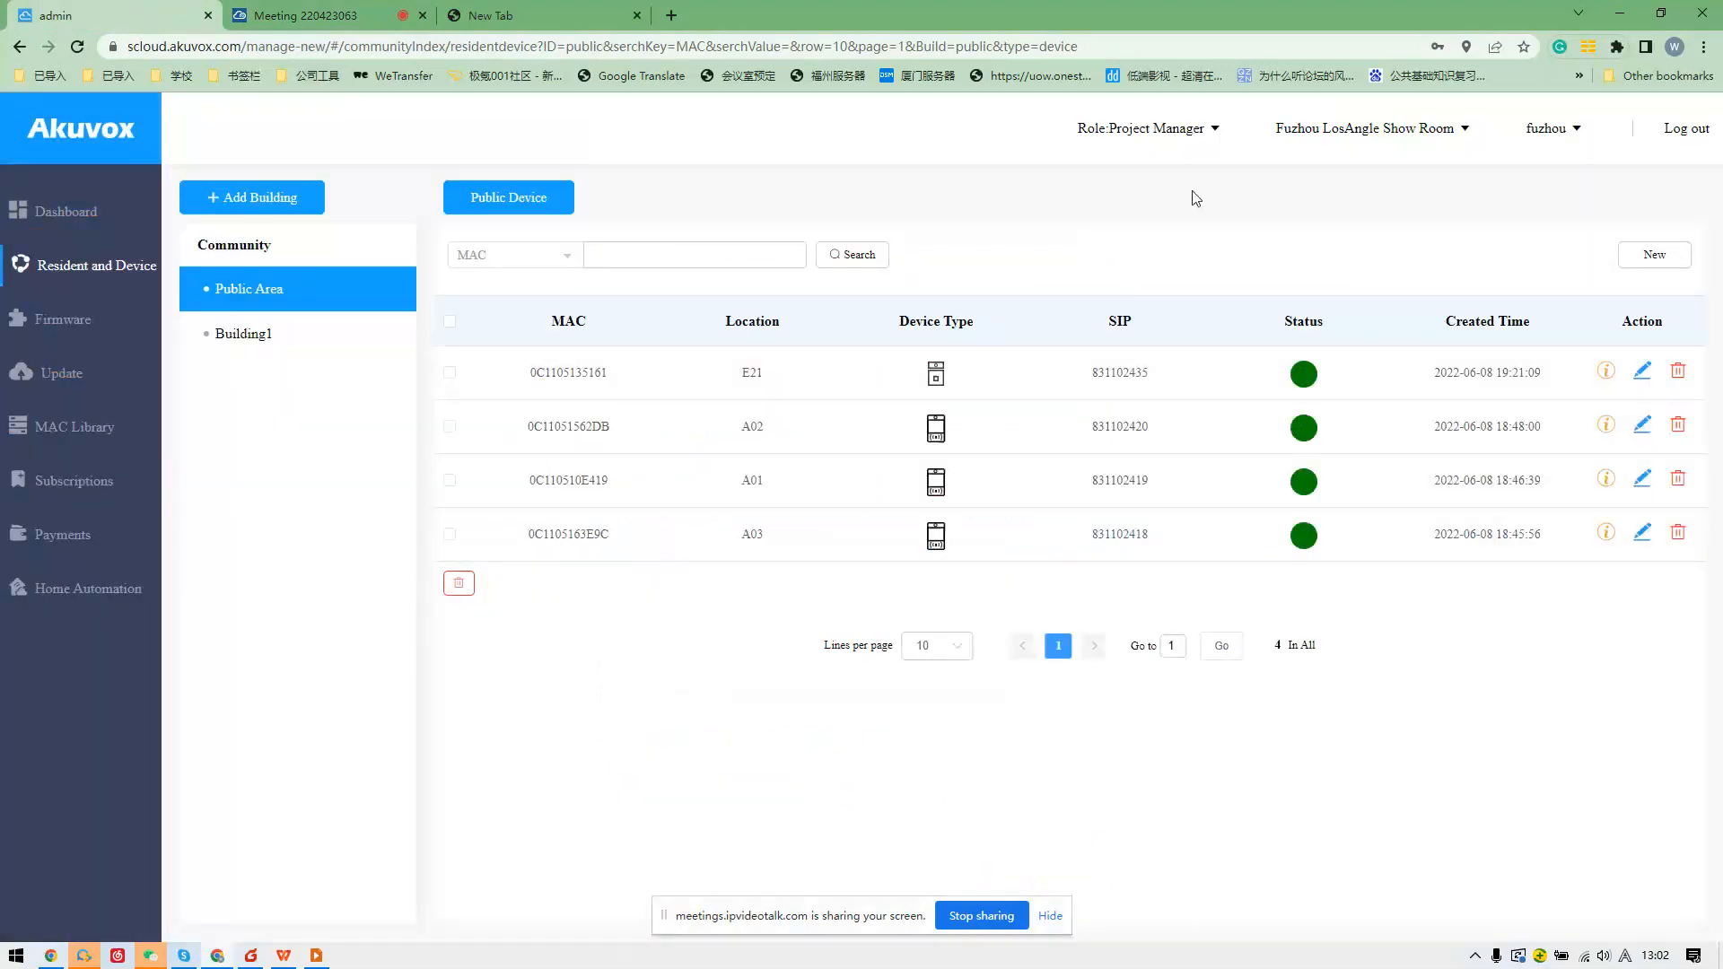
Open Akuvox Community as Project Manager, then go back to the community list.
left_click(1172, 205)
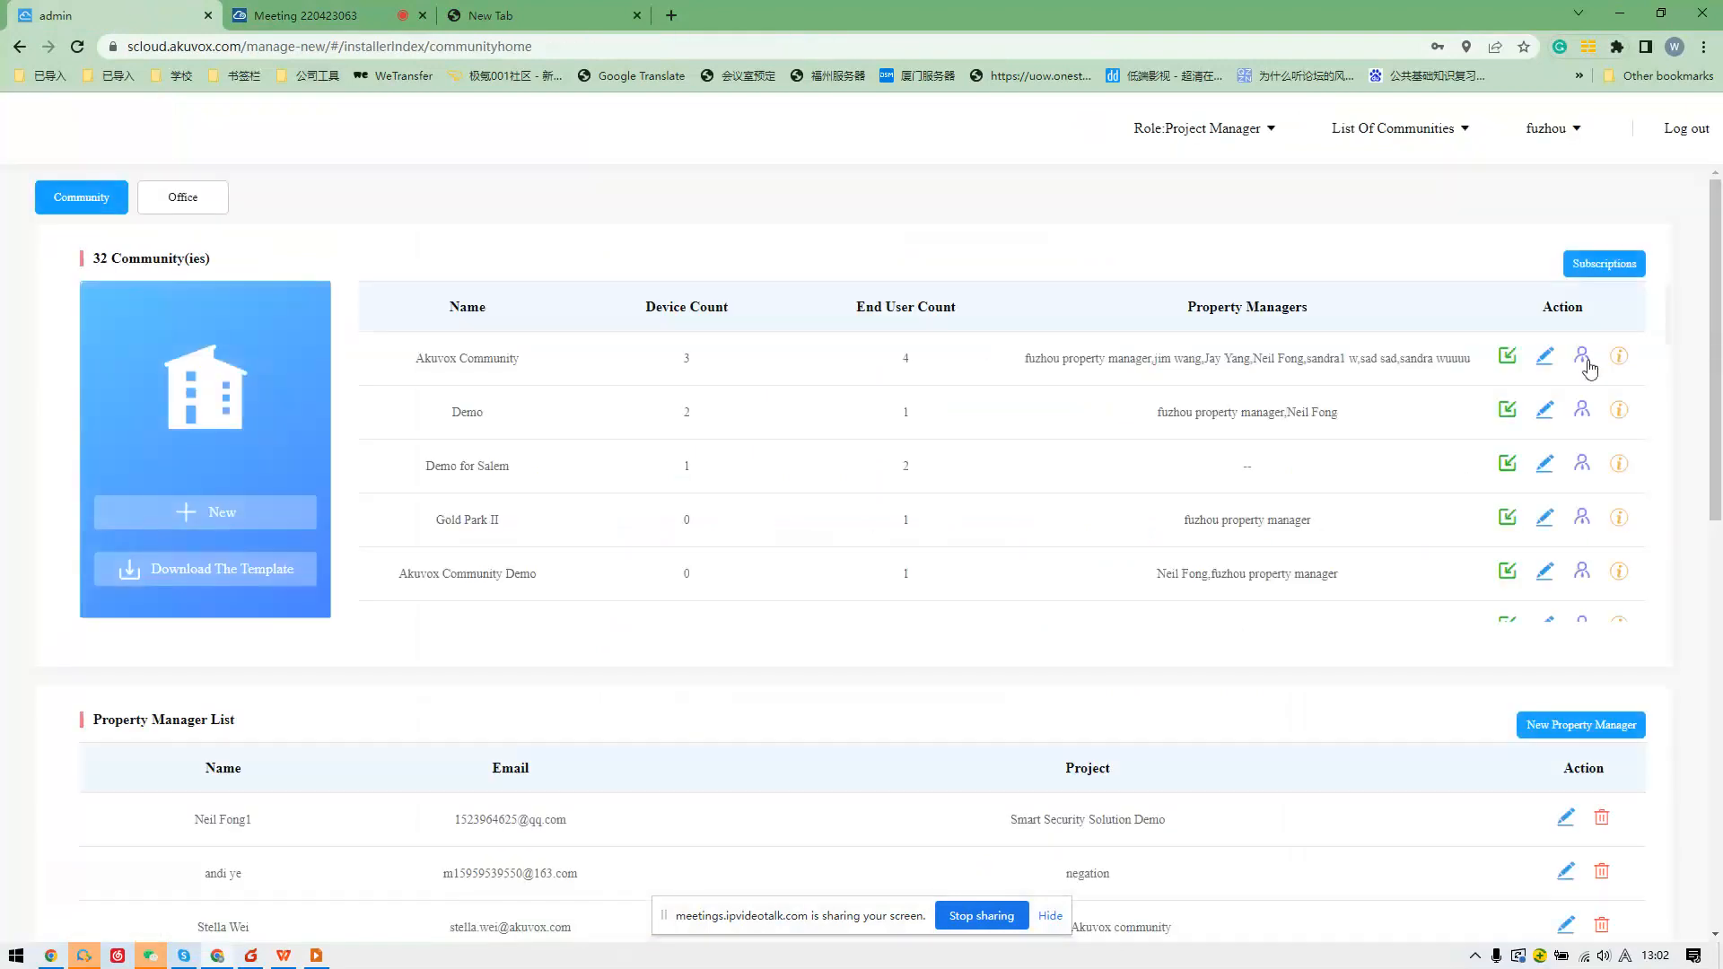
left_click(1613, 359)
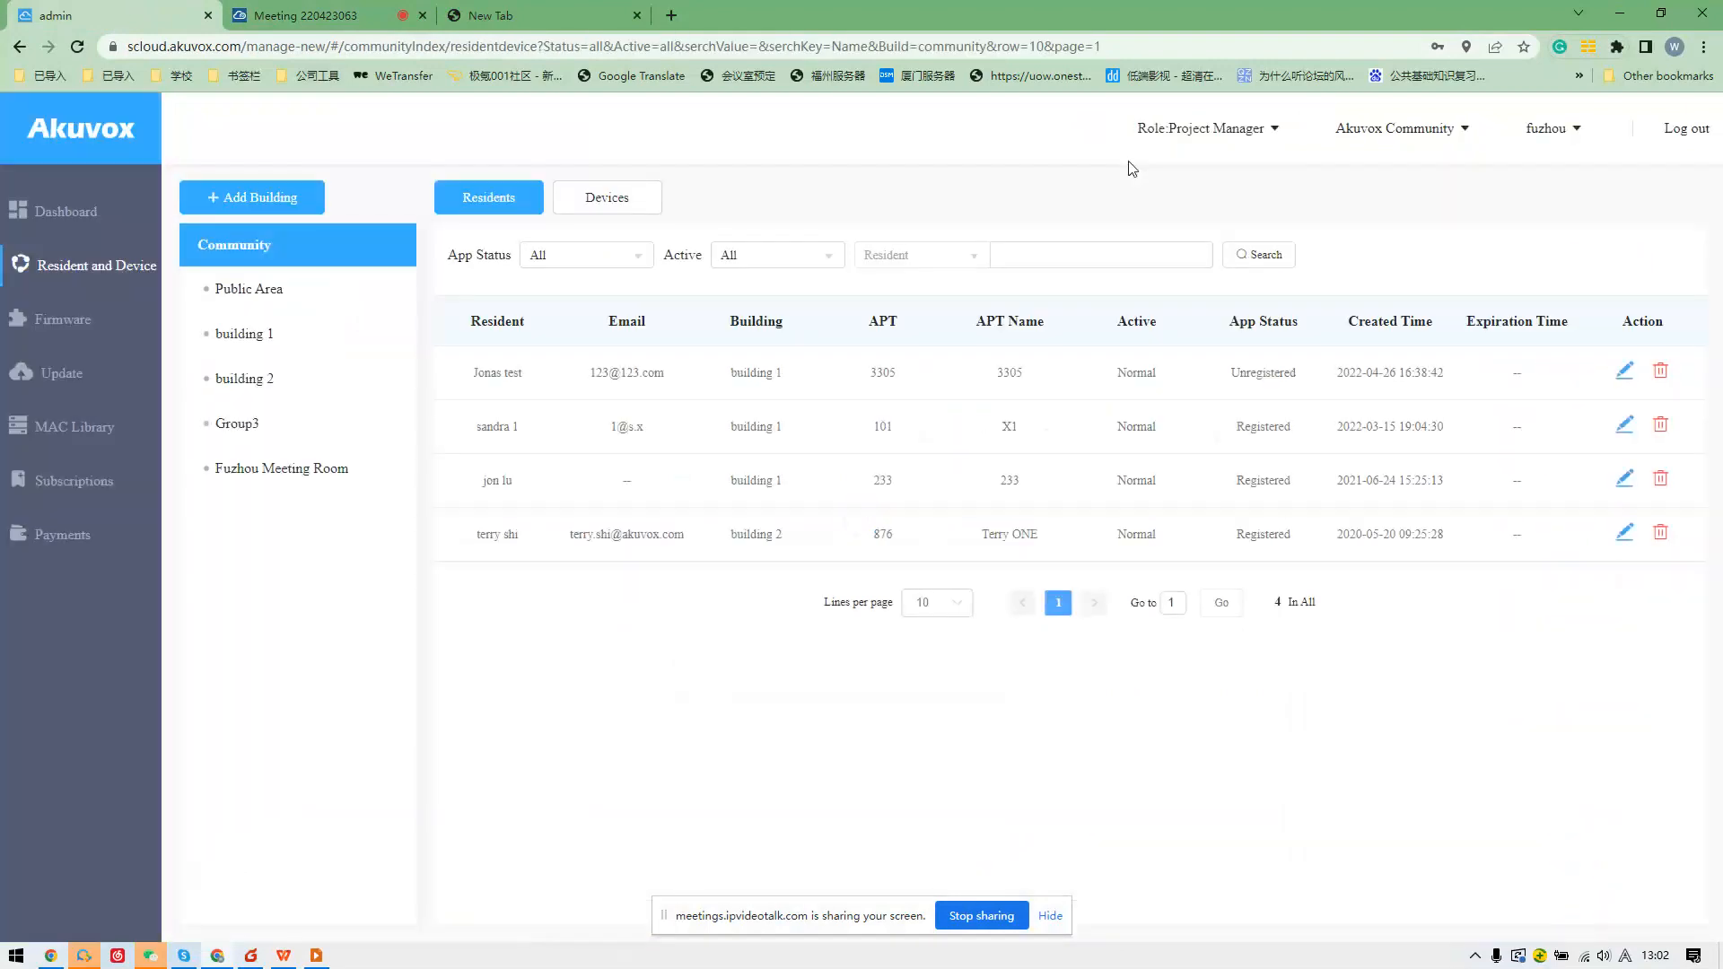
left_click(1202, 196)
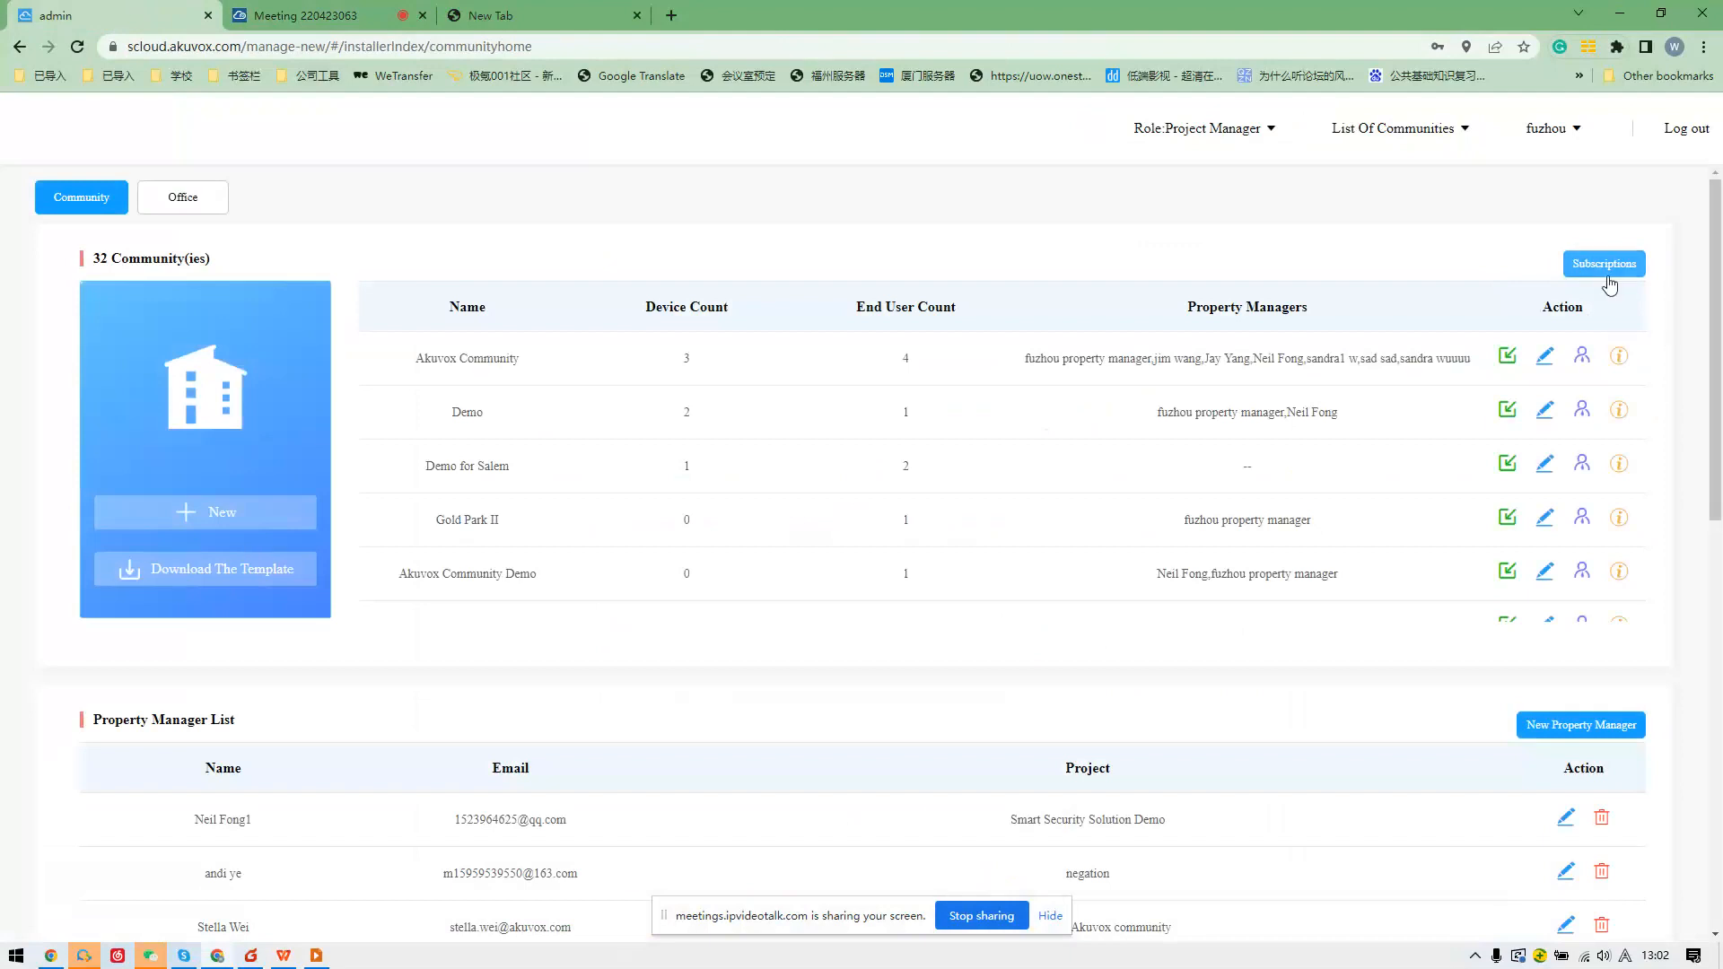
Review the New Community form from top to bottom and cancel without creating it.
left_click(165, 514)
scroll(892, 503, "down", 7)
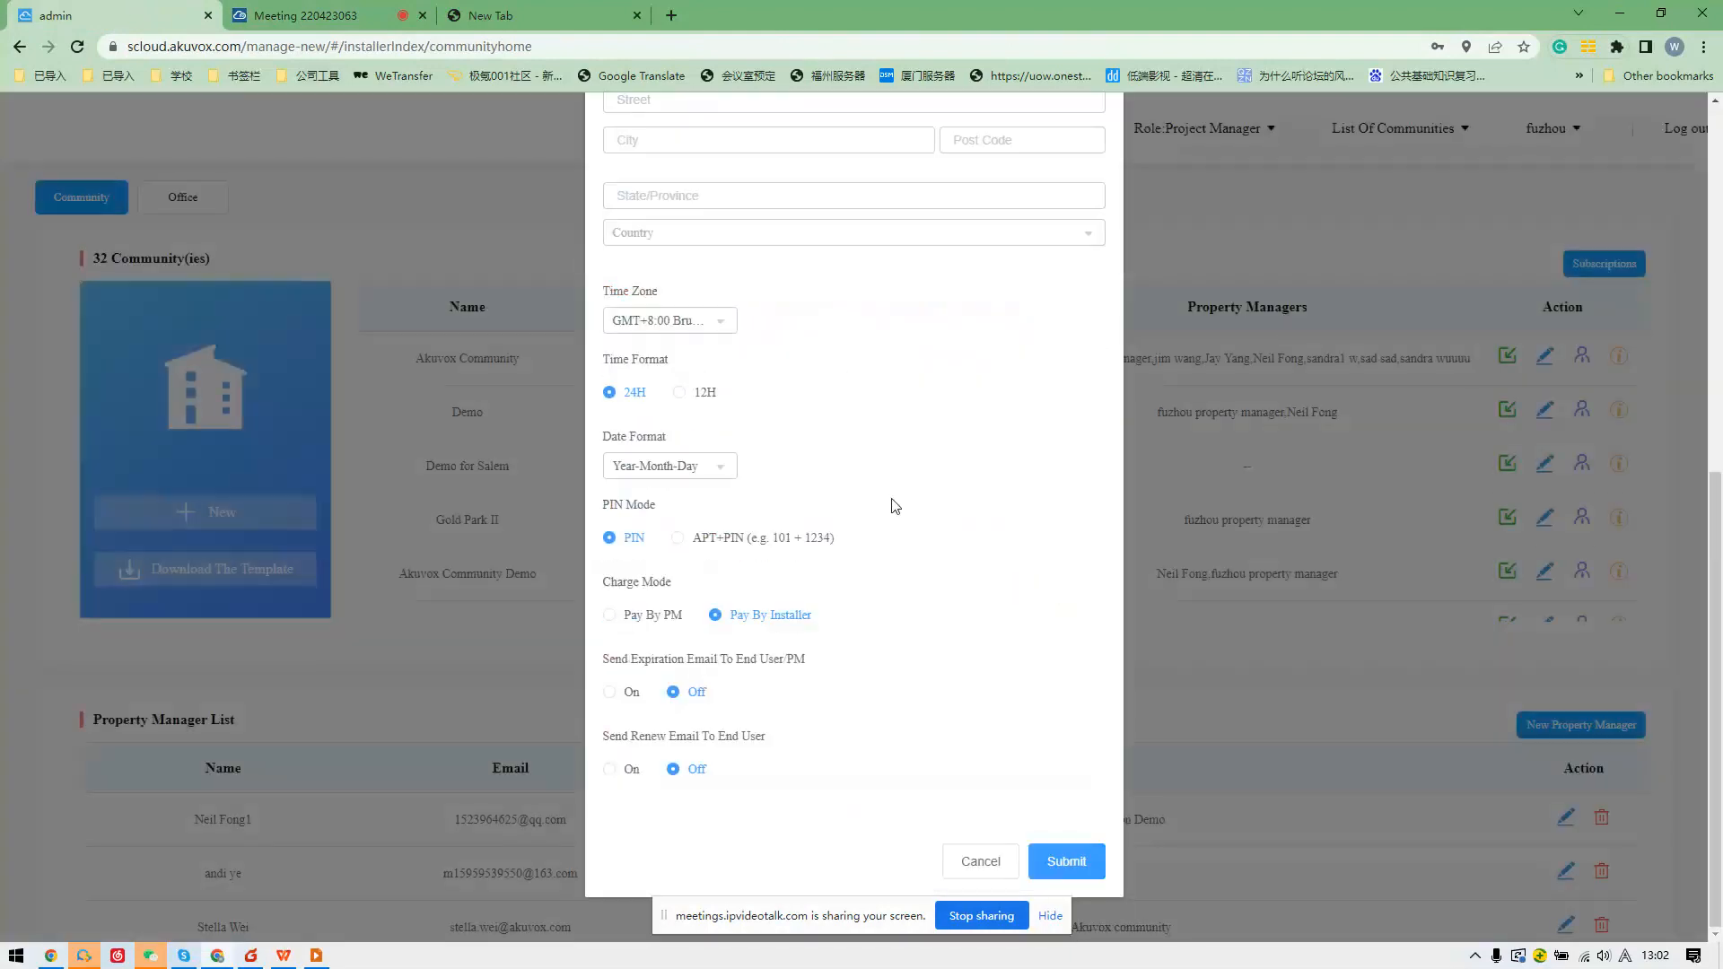
scroll(717, 437, "up", 1)
scroll(716, 437, "up", 5)
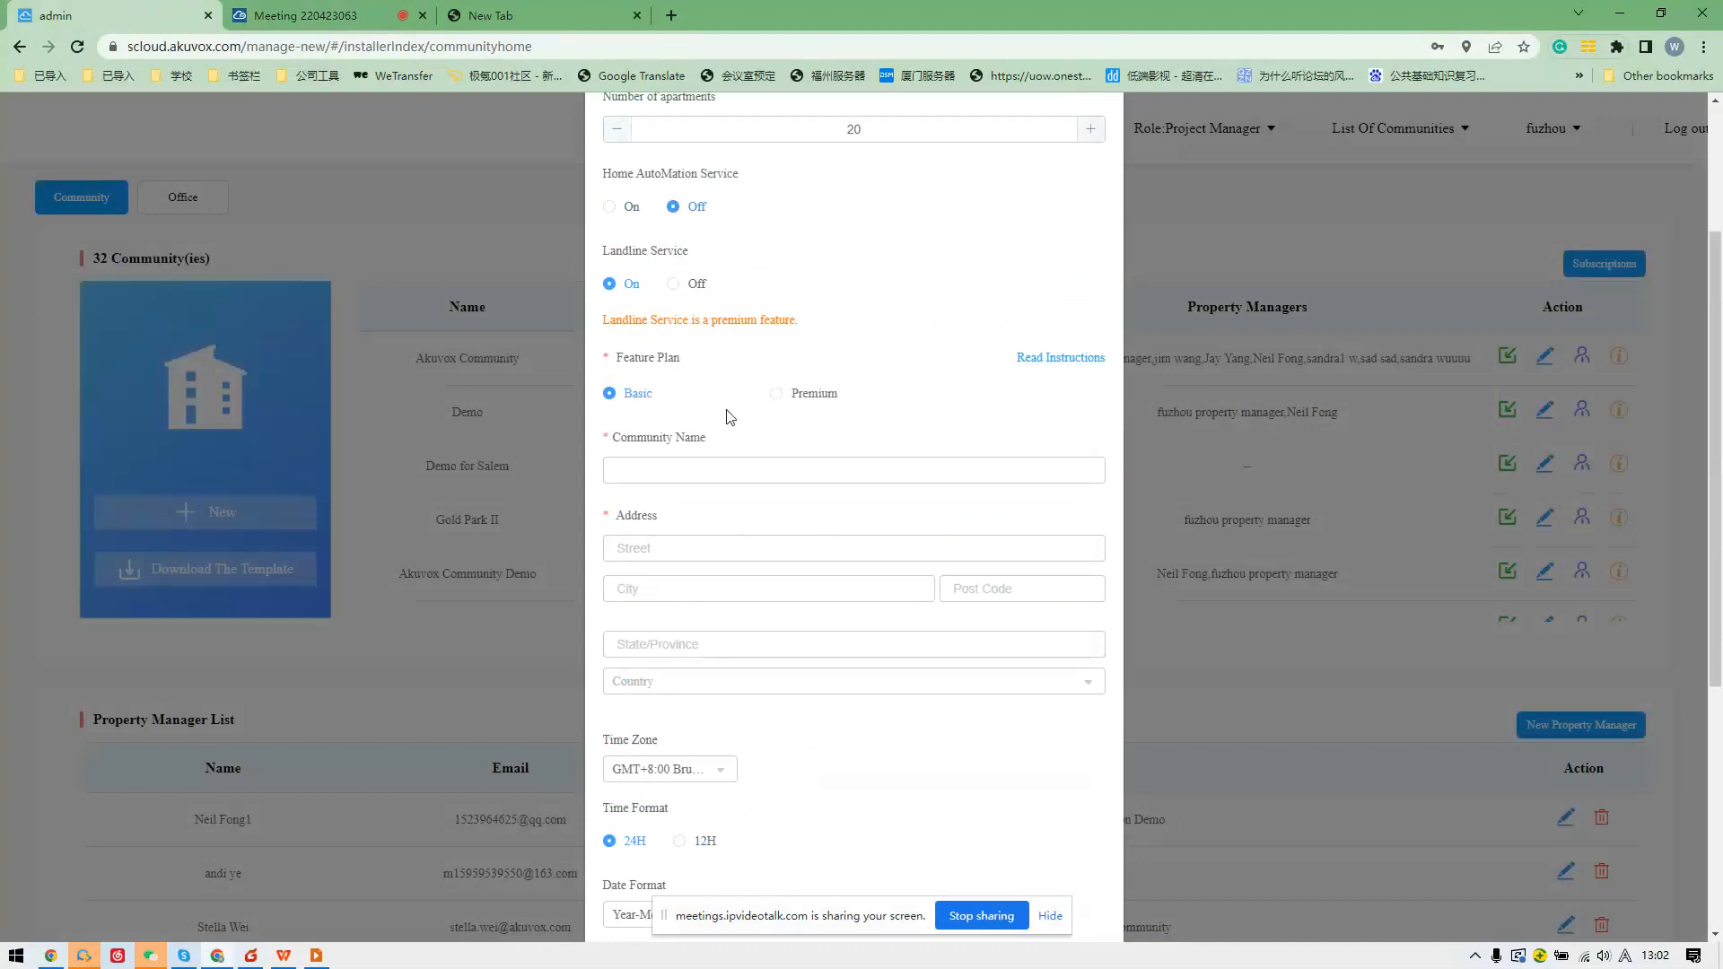
scroll(729, 413, "down", 2)
scroll(733, 419, "down", 3)
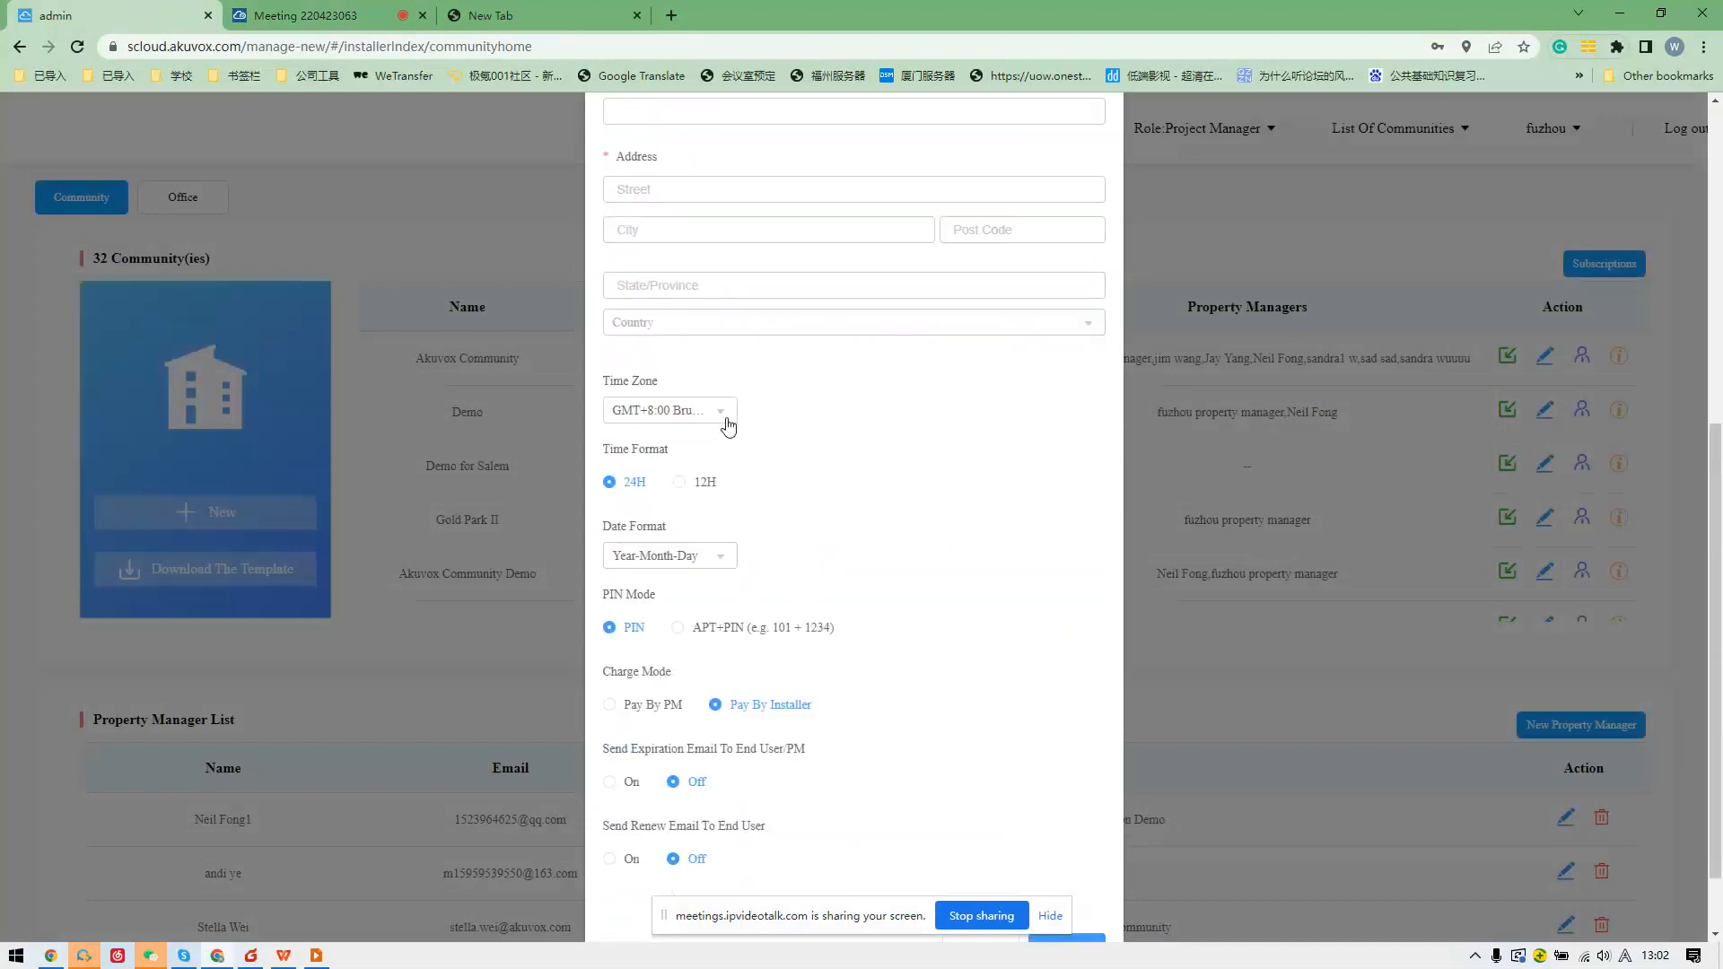
scroll(846, 685, "down", 1)
left_click(980, 862)
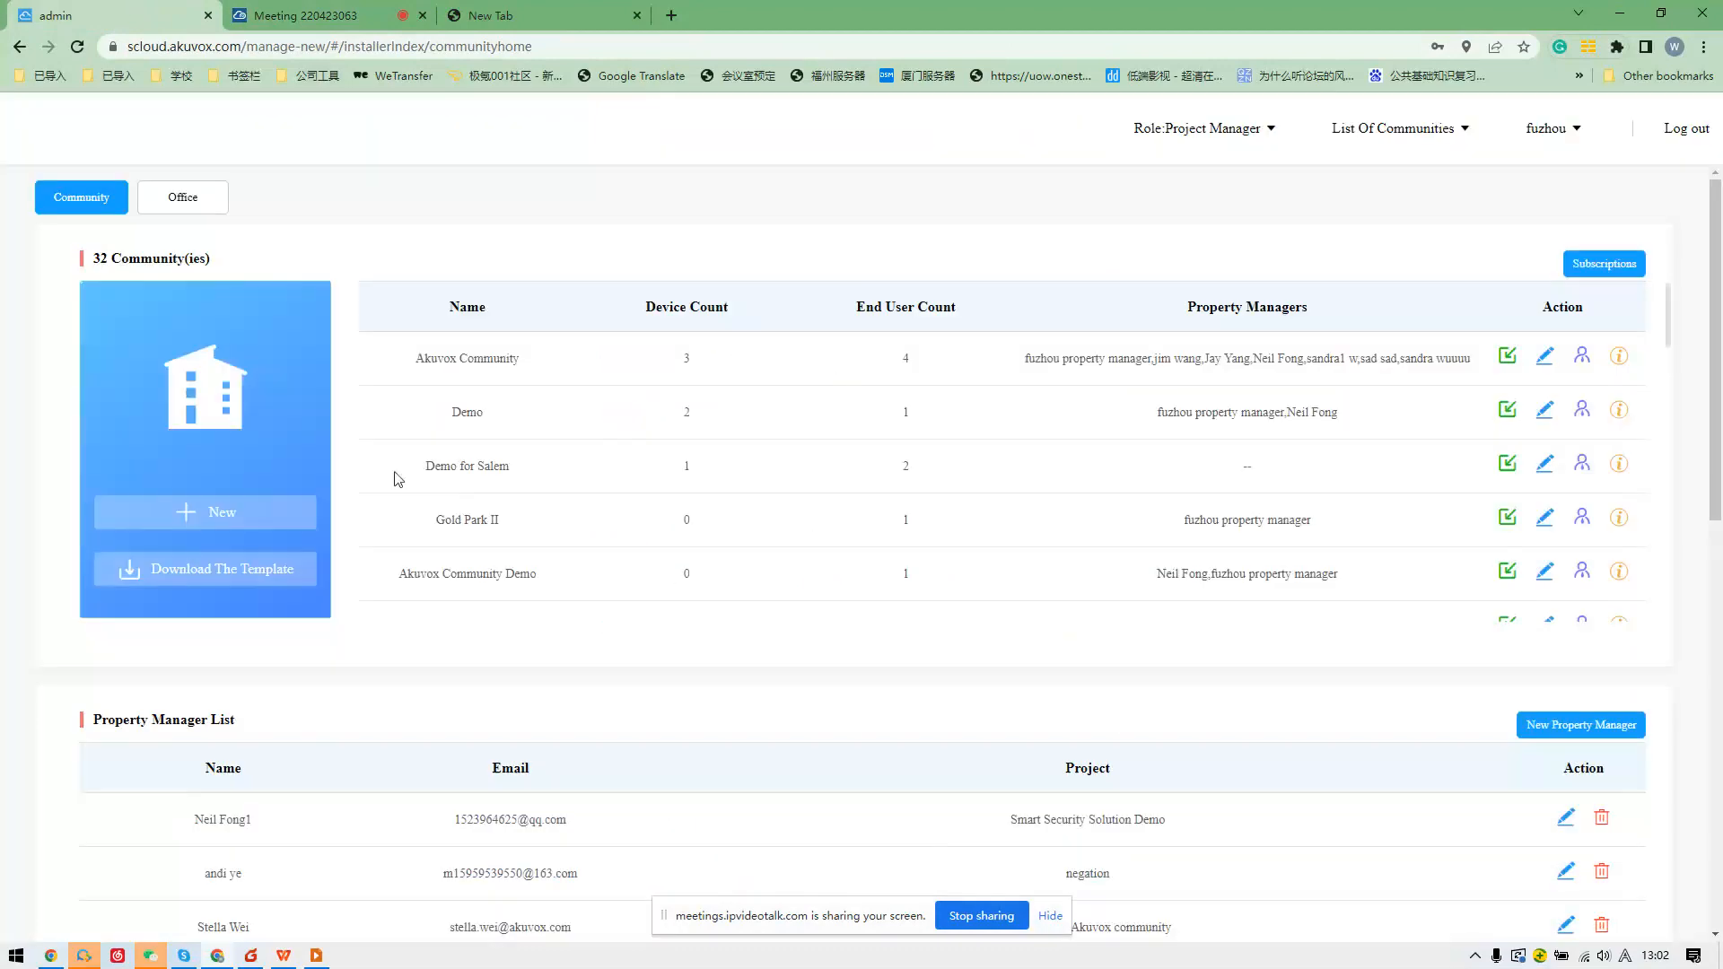
View Akuvox Community's building 1 apartments, then present WPS slides to Single-Family System Overview.
left_click(1619, 358)
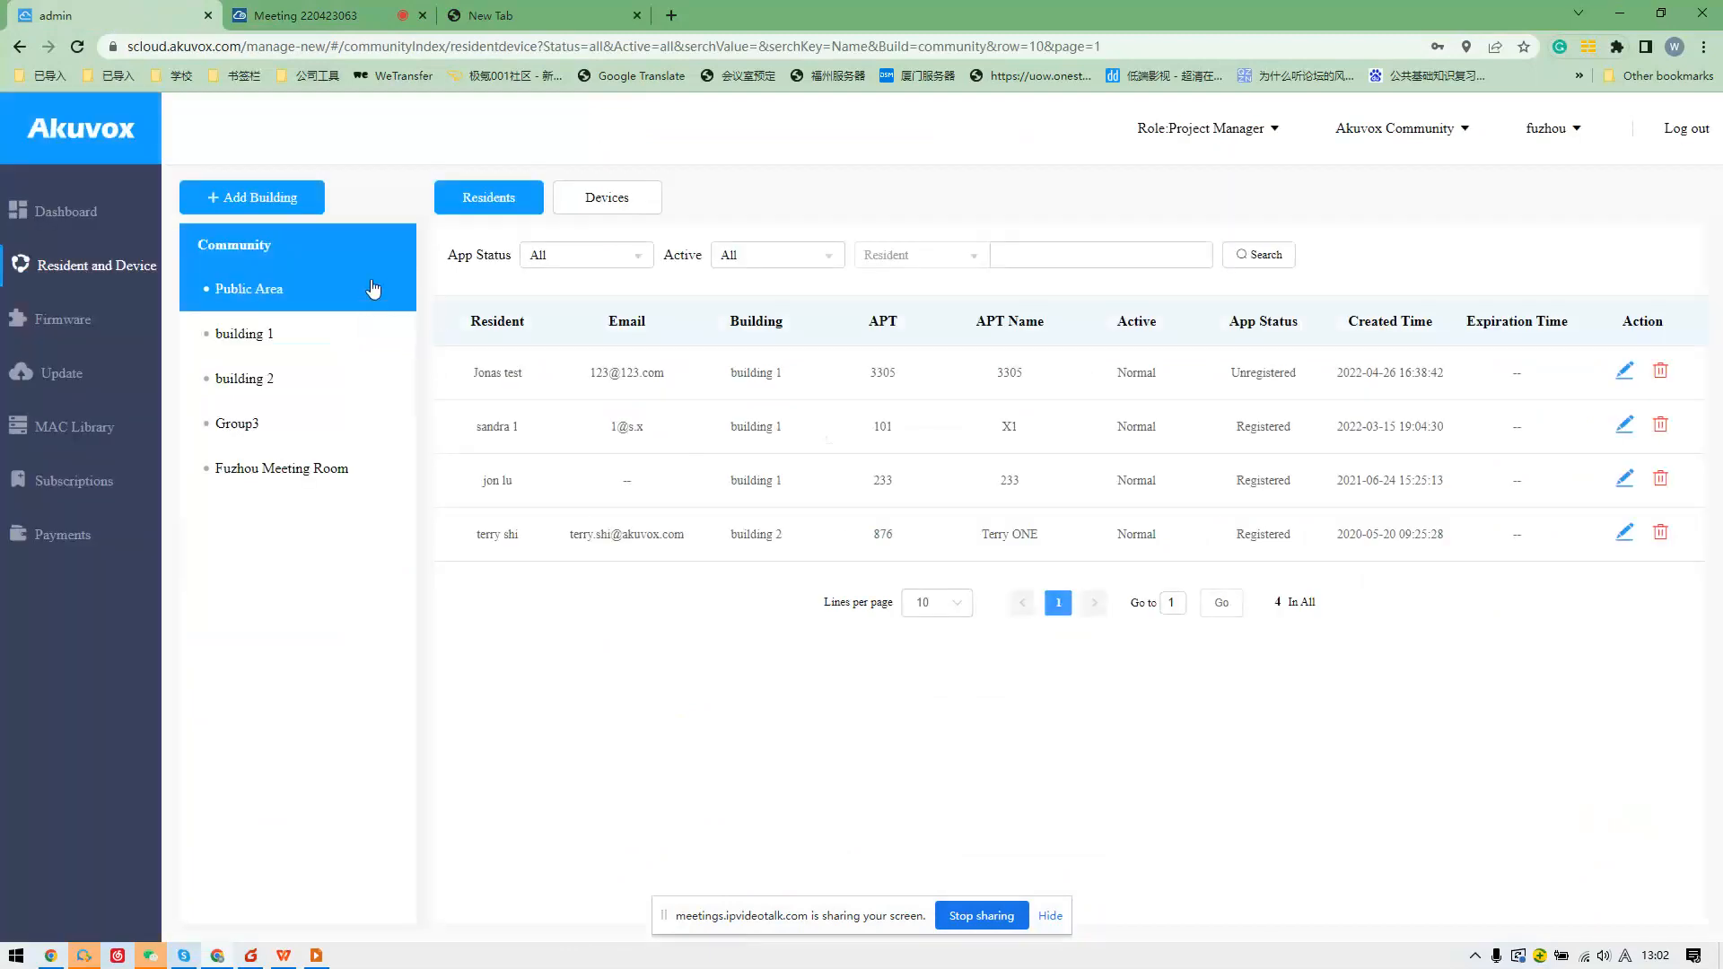
left_click(371, 332)
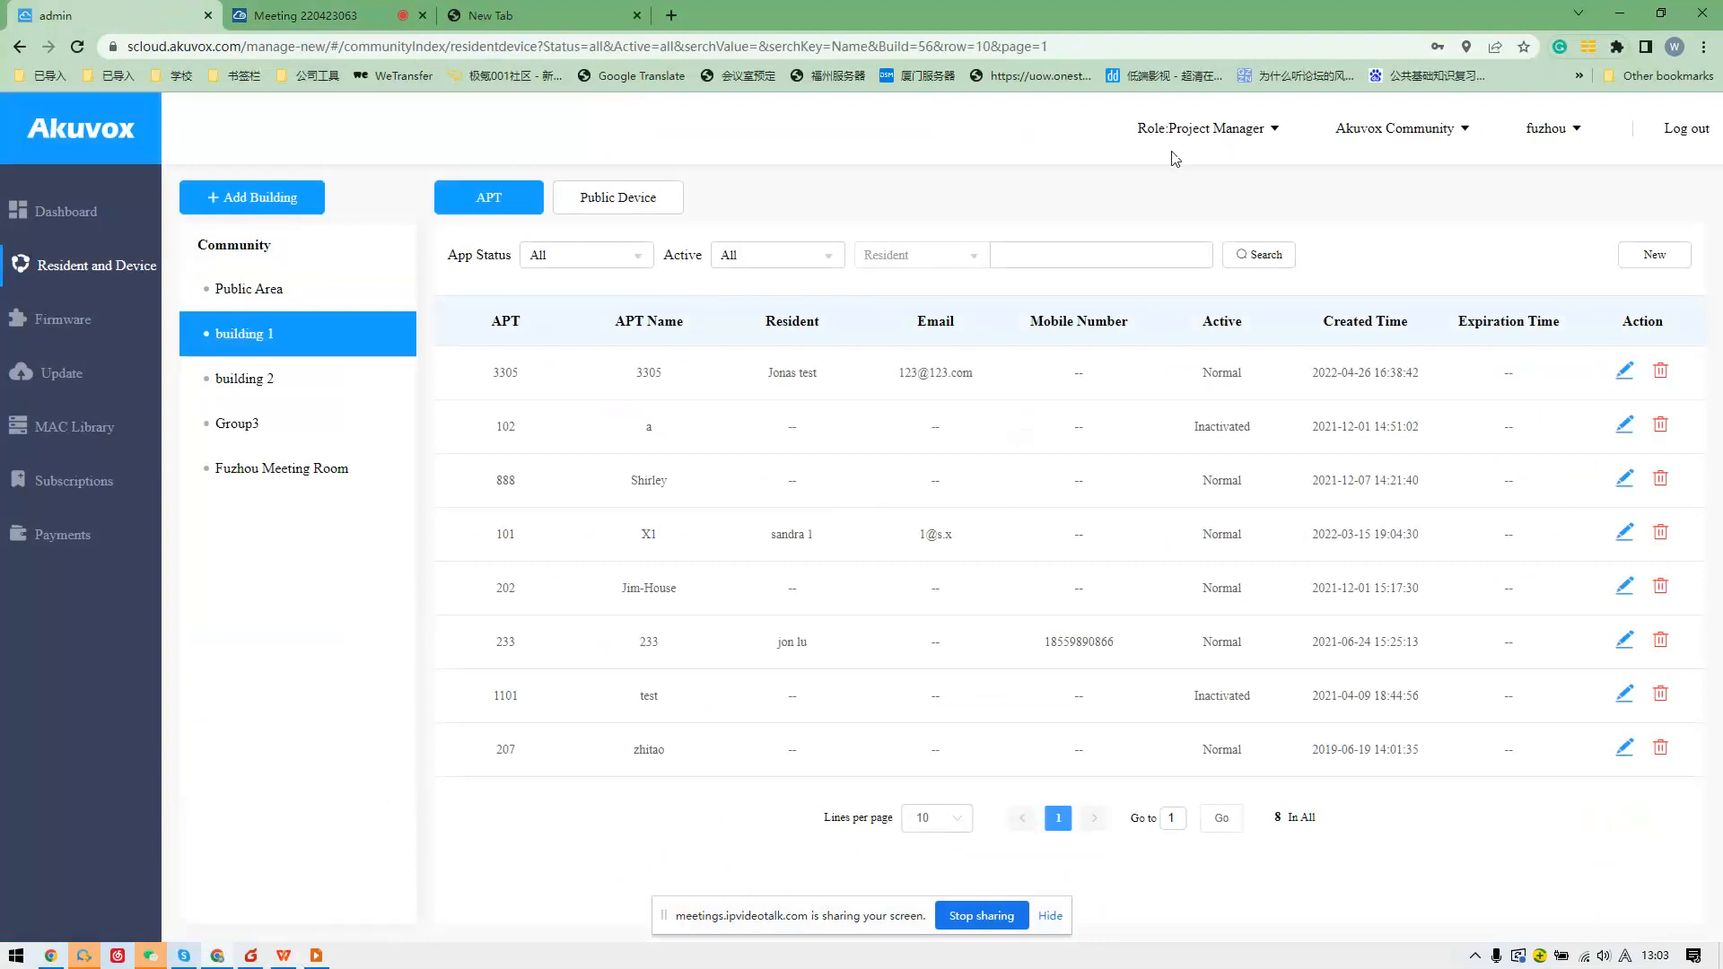
left_click(284, 957)
left_click(289, 957)
left_click(318, 957)
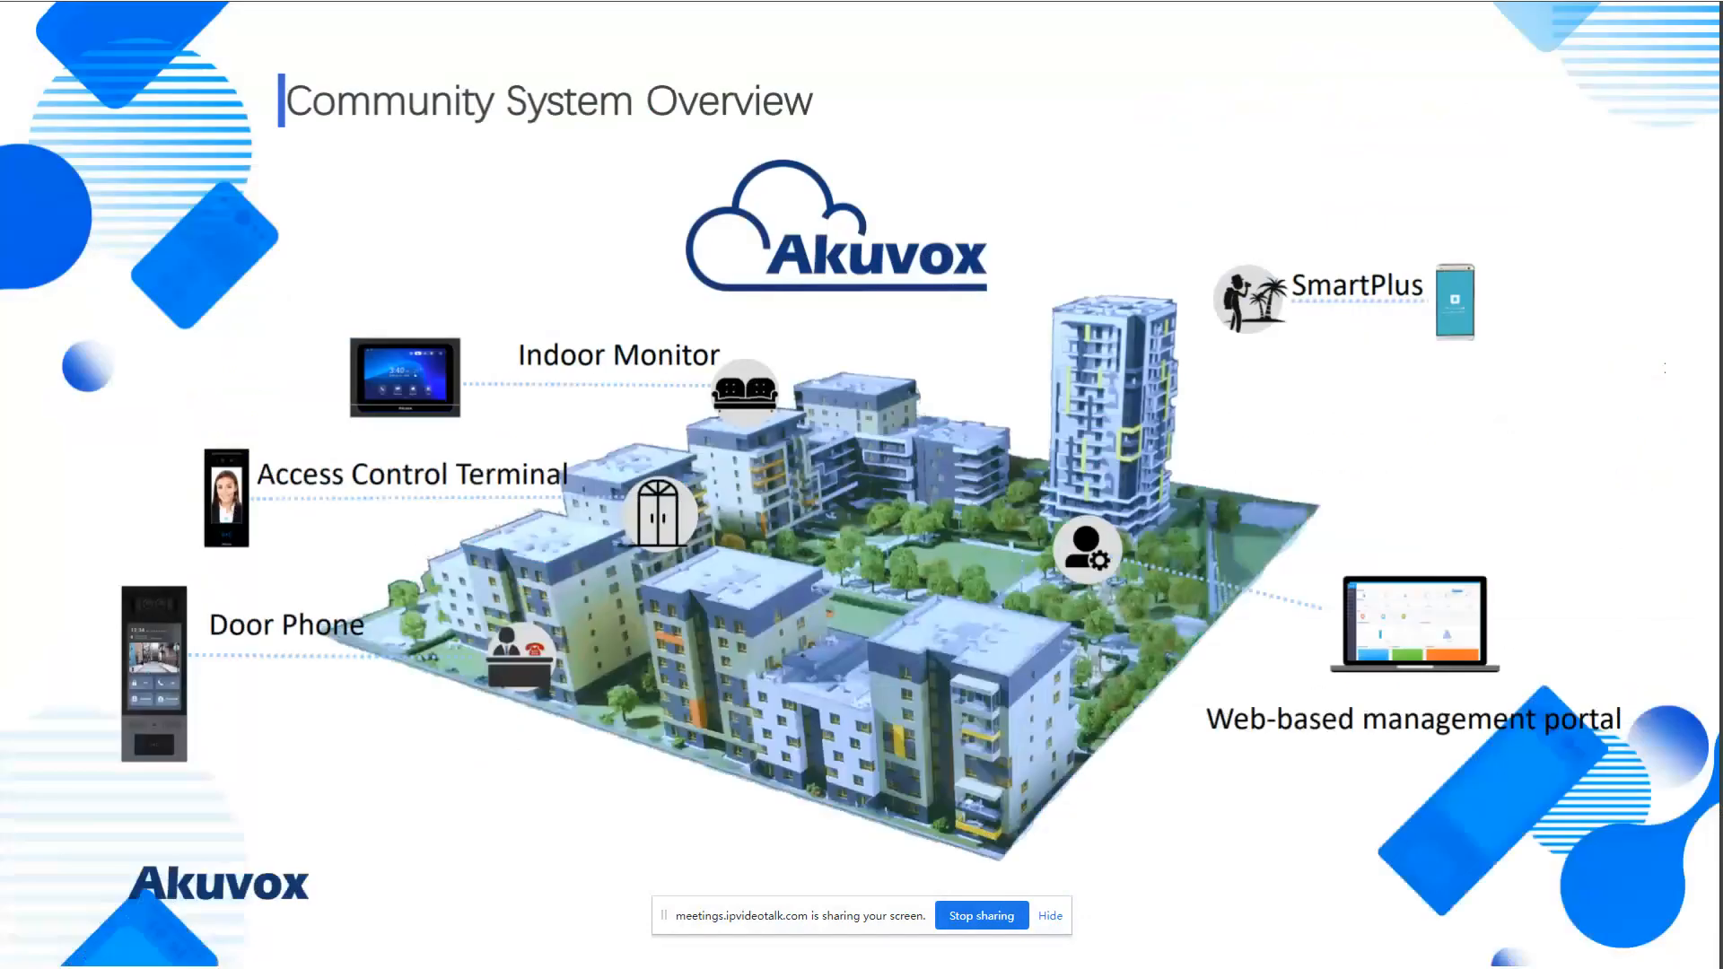
left_click(643, 582)
left_click(643, 588)
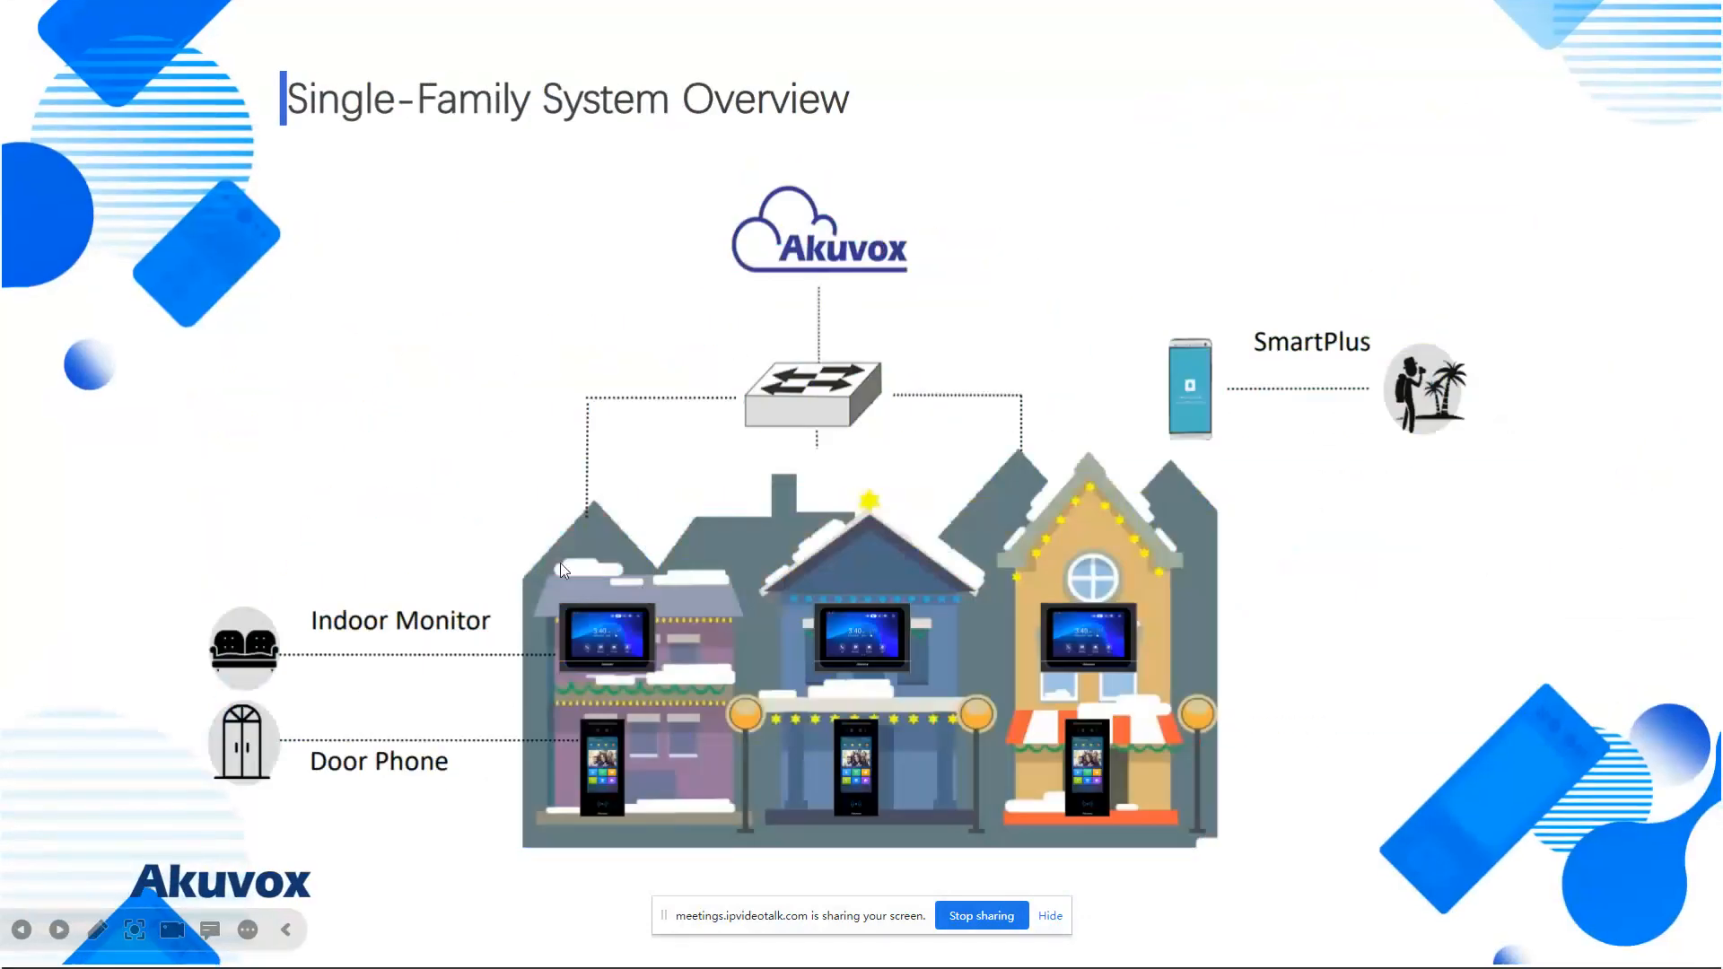
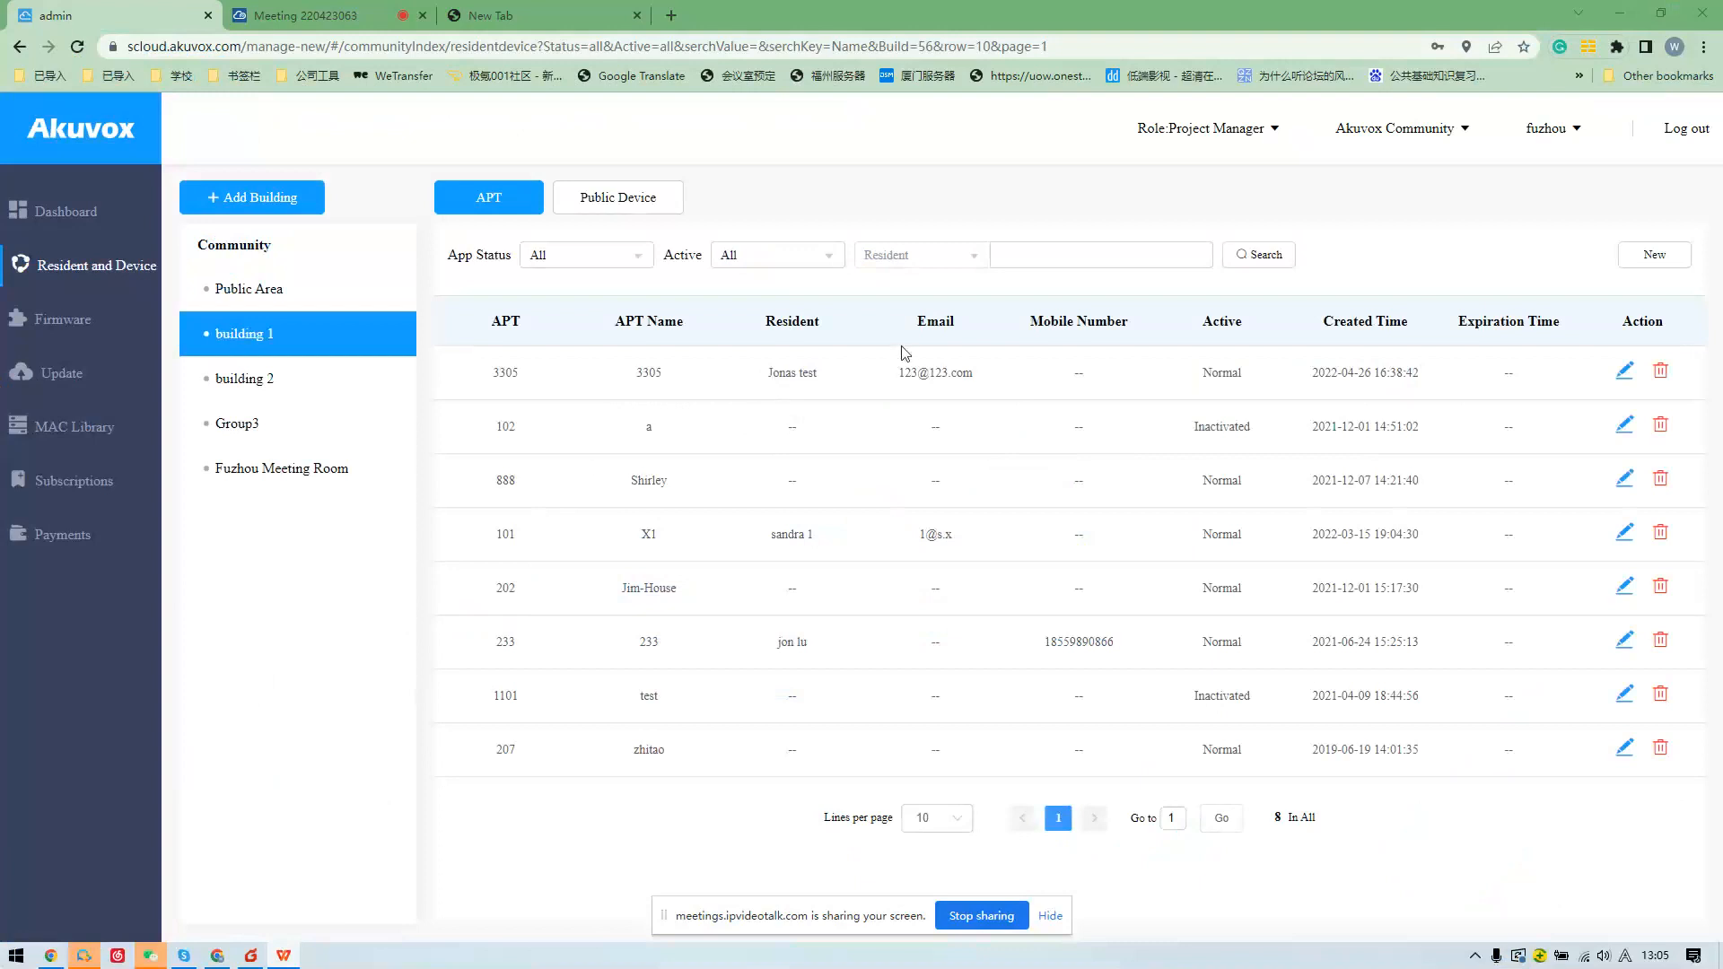
Open apartment 3305's detail page from building 1's apartment list.
left_click(1621, 373)
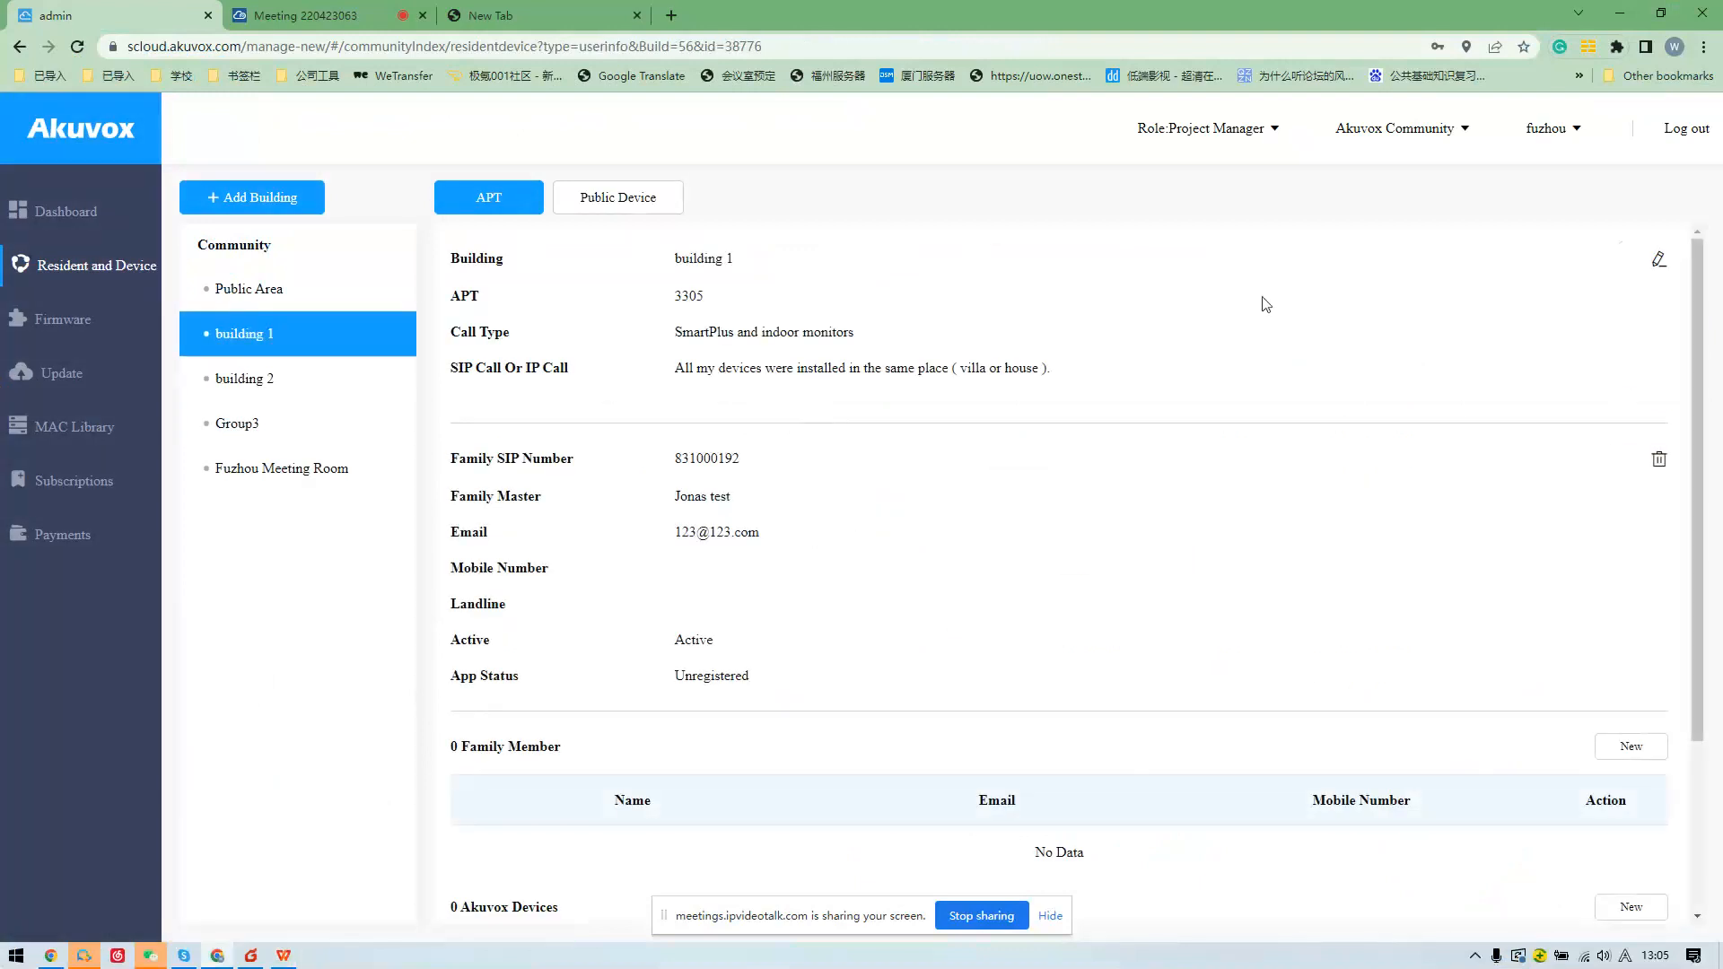
Open apartment 3305's Edit APT form and browse its SIP/IP and call type dropdowns.
left_click(1658, 259)
scroll(692, 588, "down", 7)
scroll(704, 546, "up", 4)
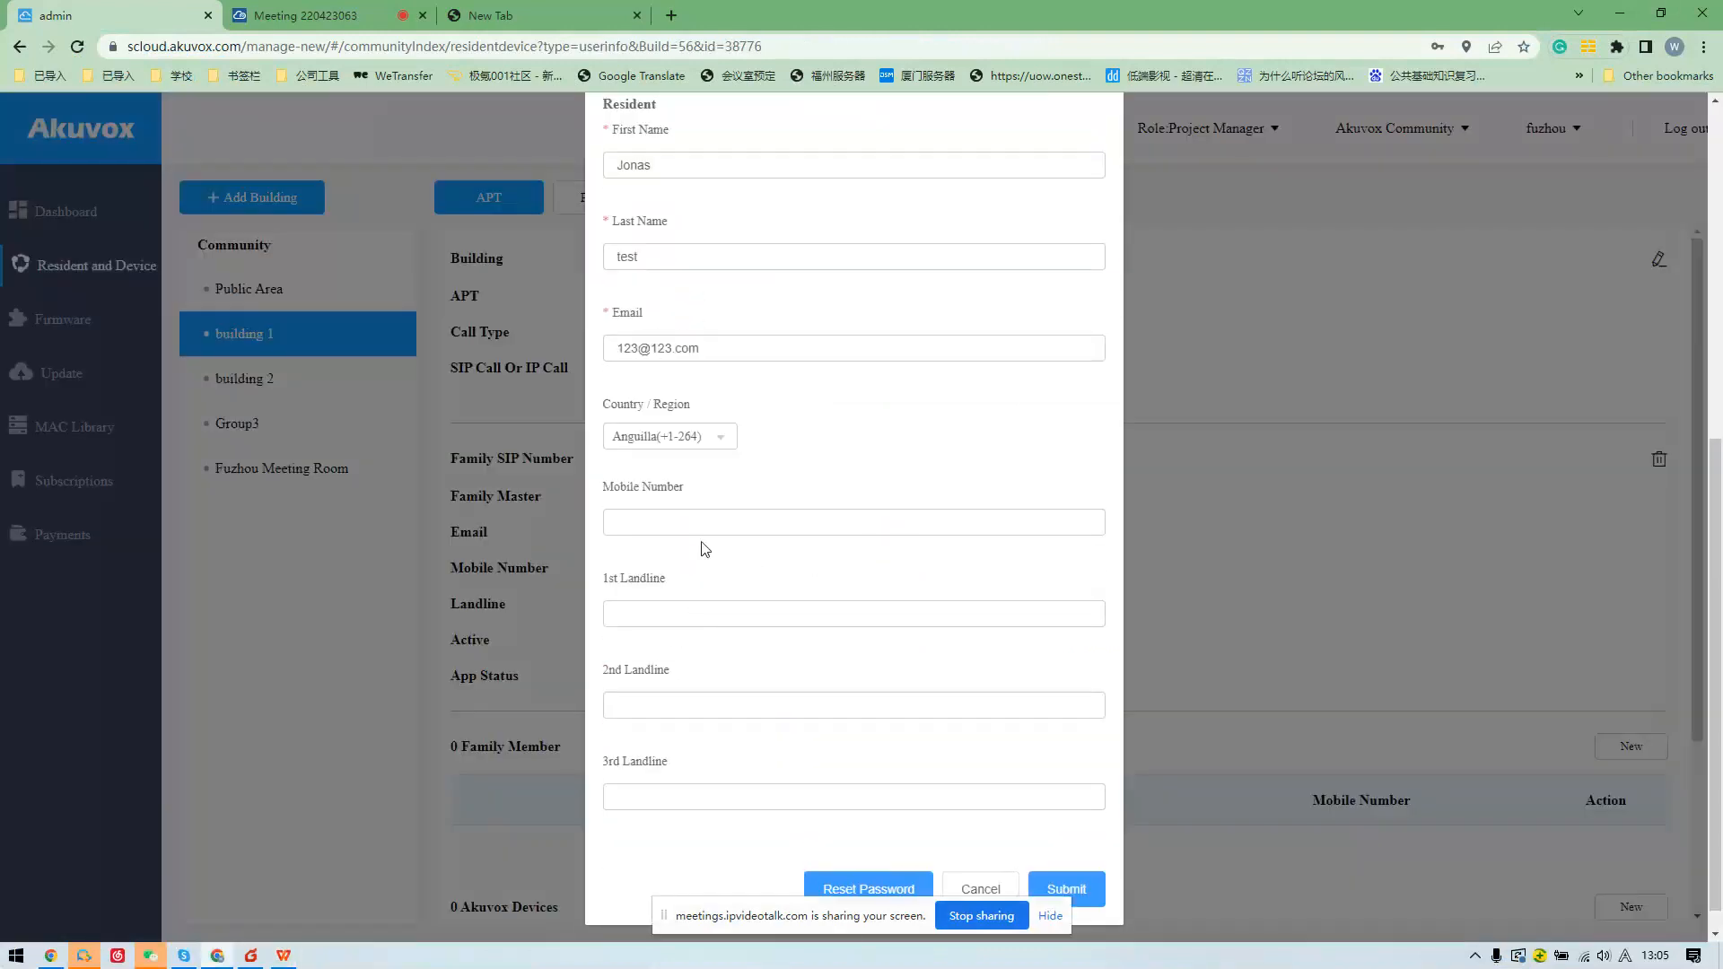
left_click(711, 359)
left_click(712, 359)
left_click(718, 282)
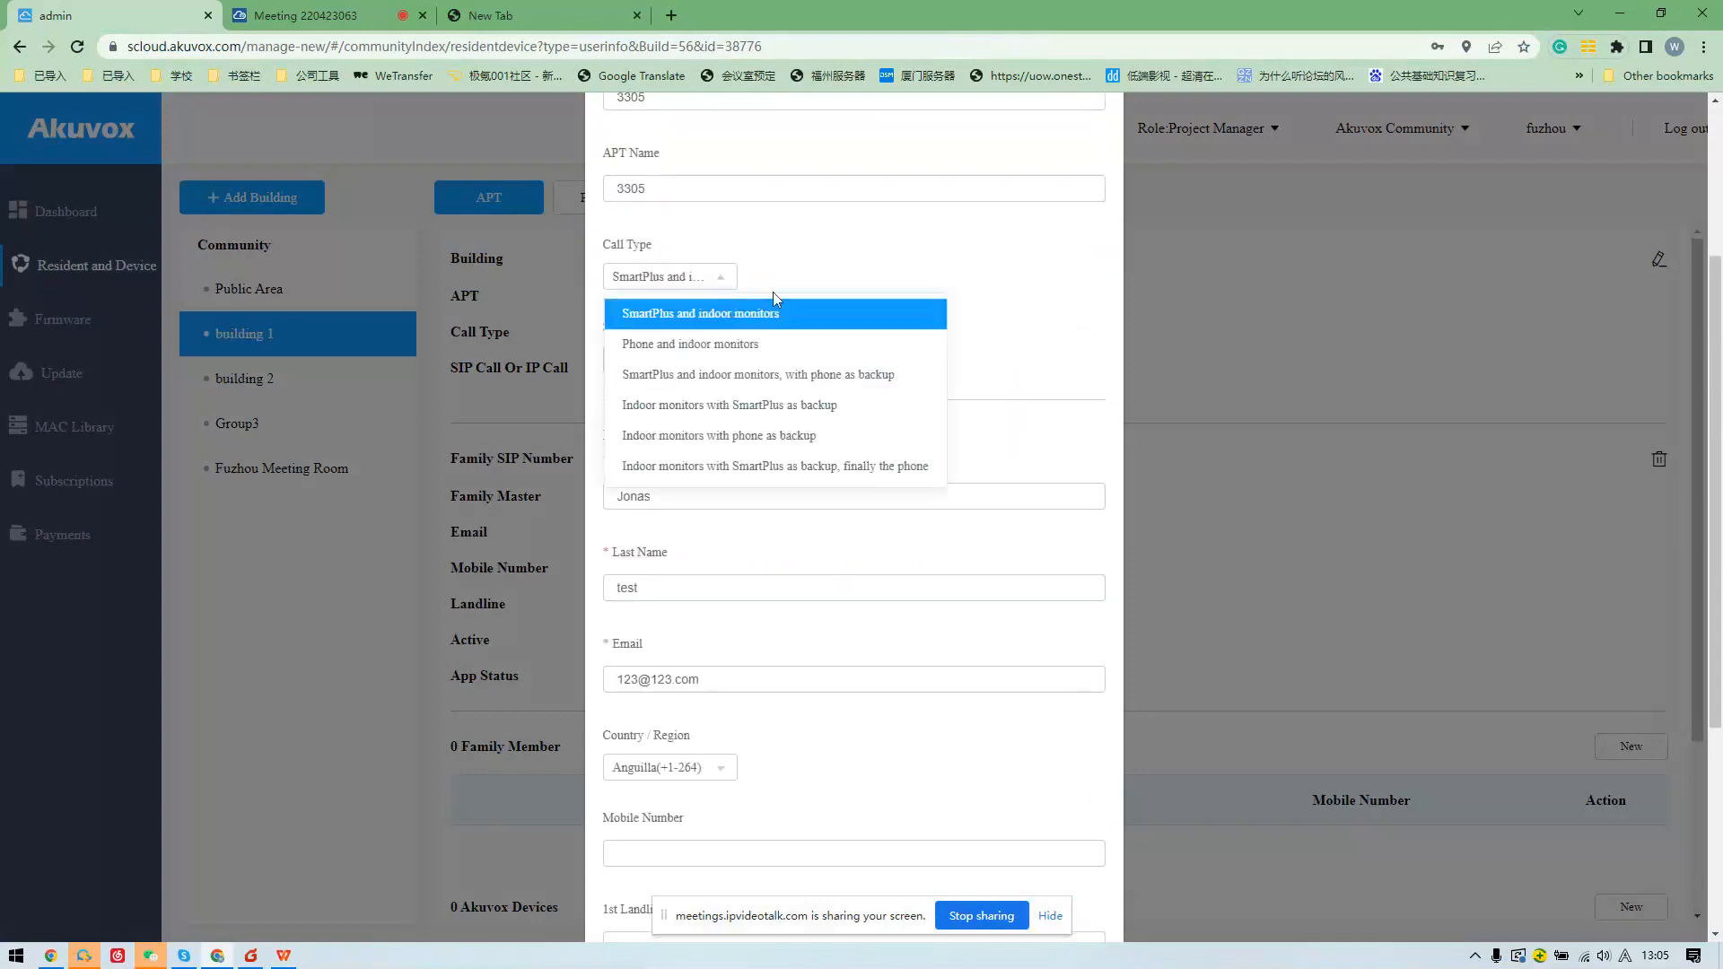
scroll(790, 300, "up", 1)
left_click(1133, 356)
Cancel the edit form without saving and show building 2's apartment list.
scroll(1230, 287, "up", 2)
scroll(1068, 603, "down", 5)
scroll(1046, 812, "down", 2)
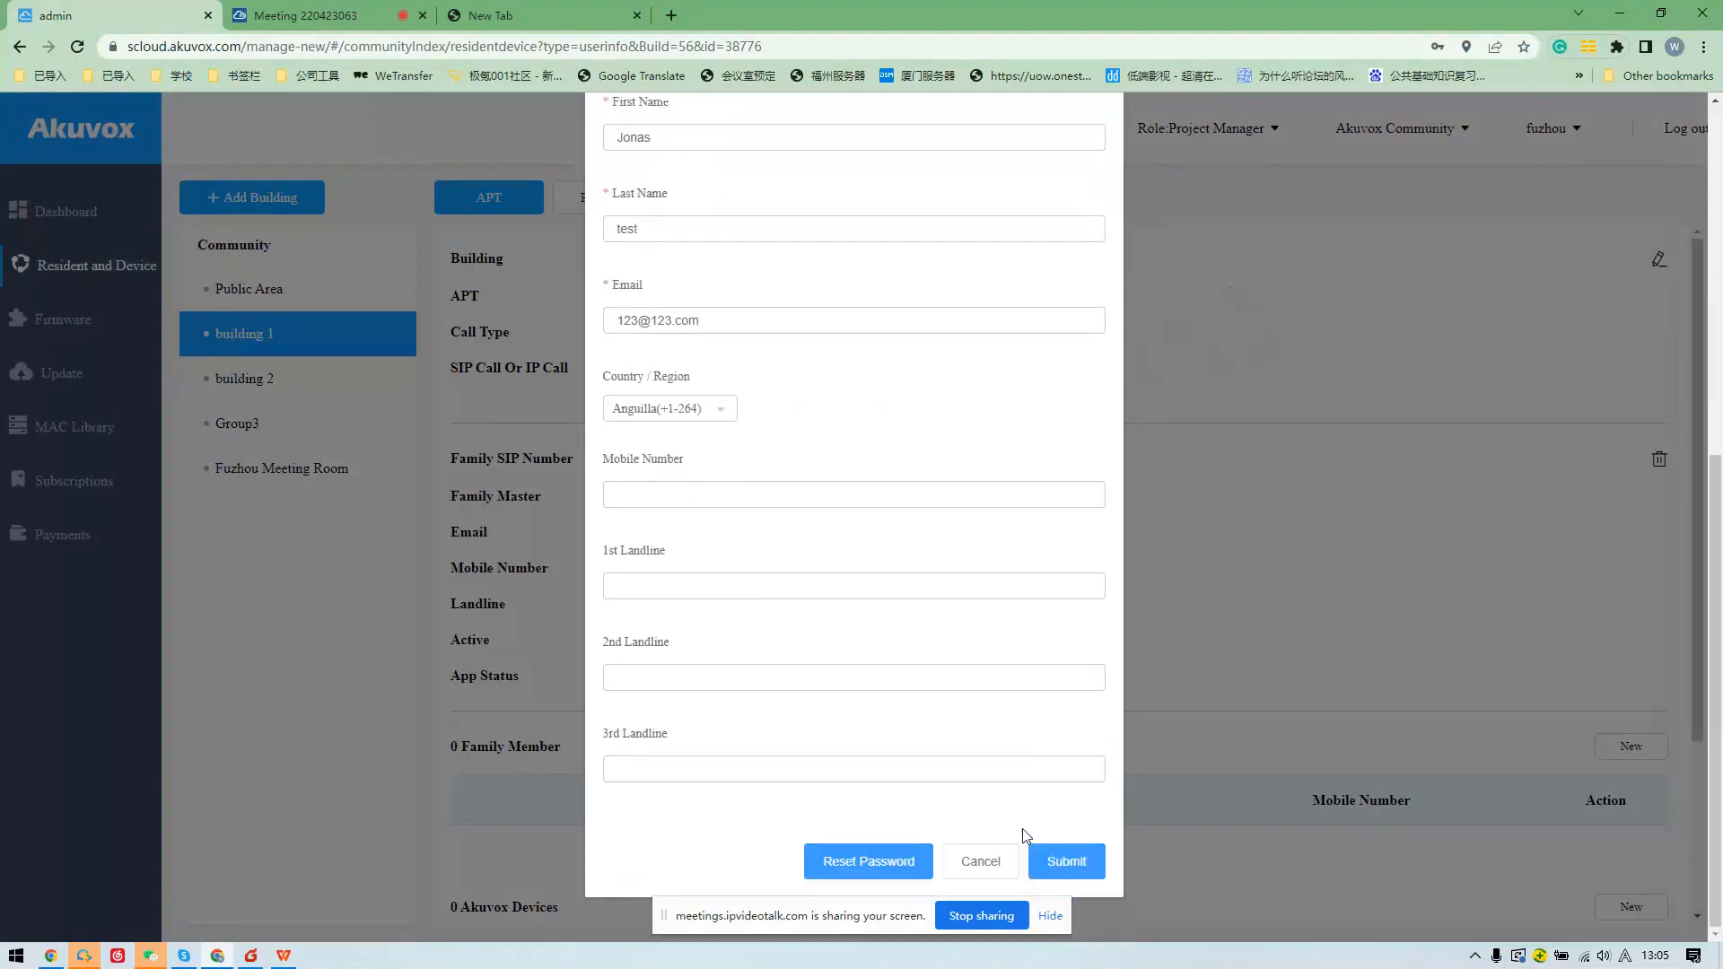
left_click(1022, 830)
left_click(363, 375)
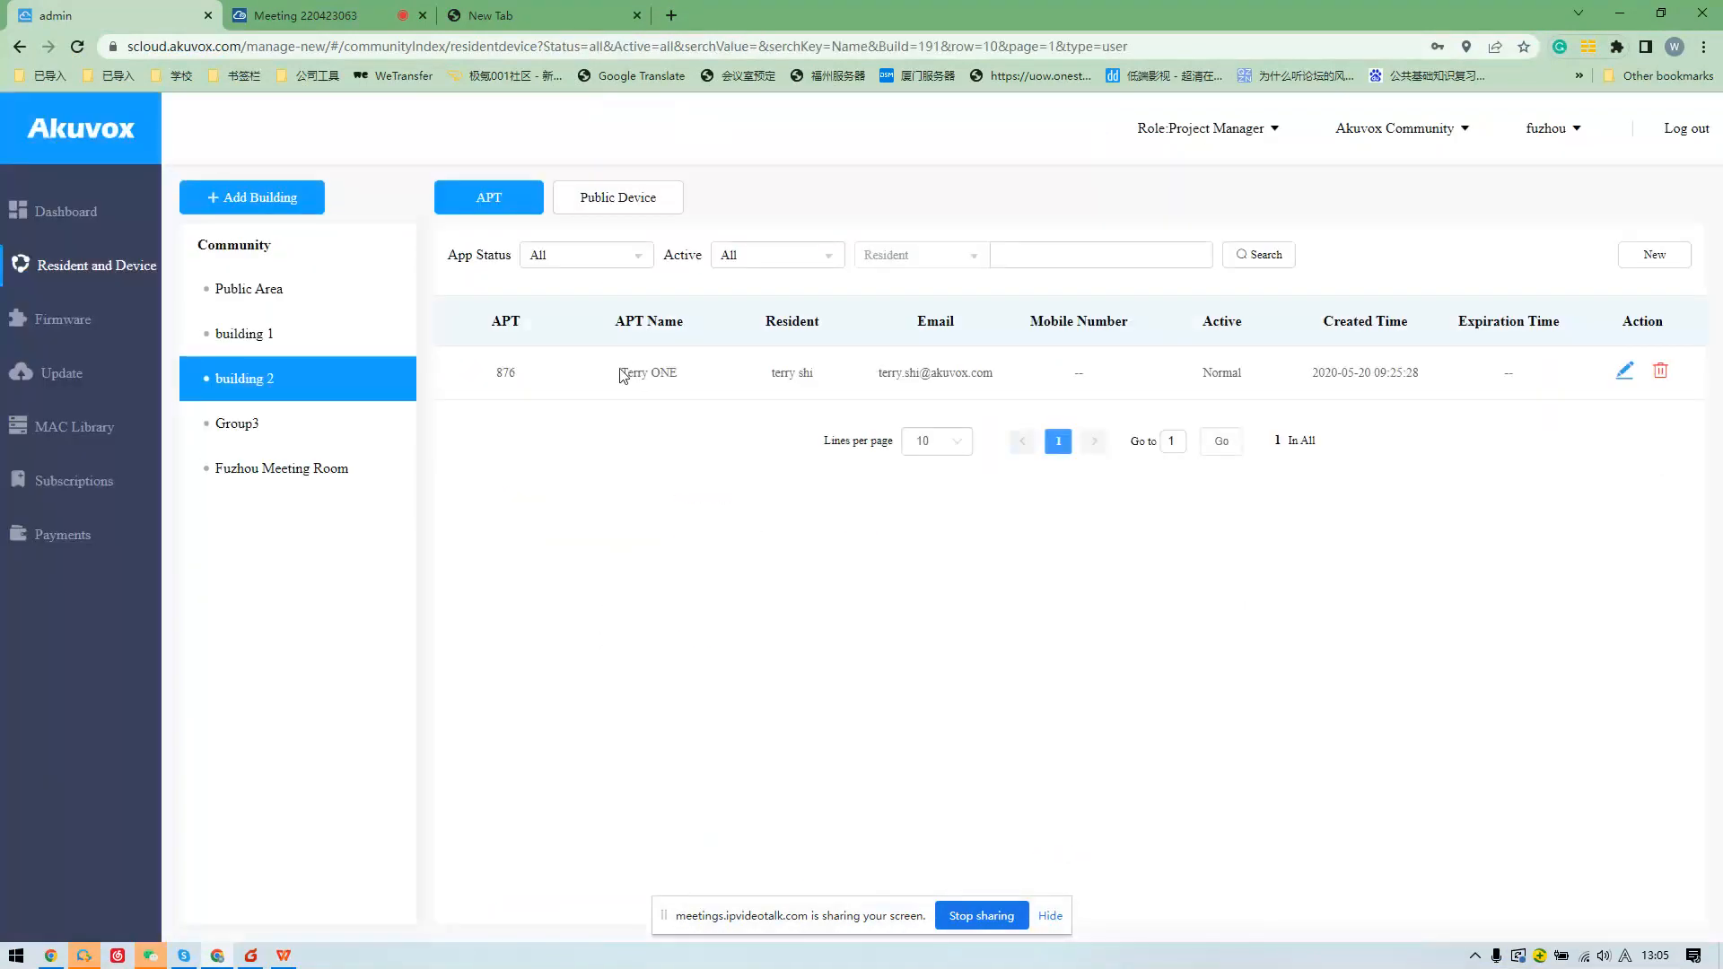
Open apartment 876's Edit APT form and show its call type options, keeping SmartPlus and indoor monitors.
left_click(1627, 375)
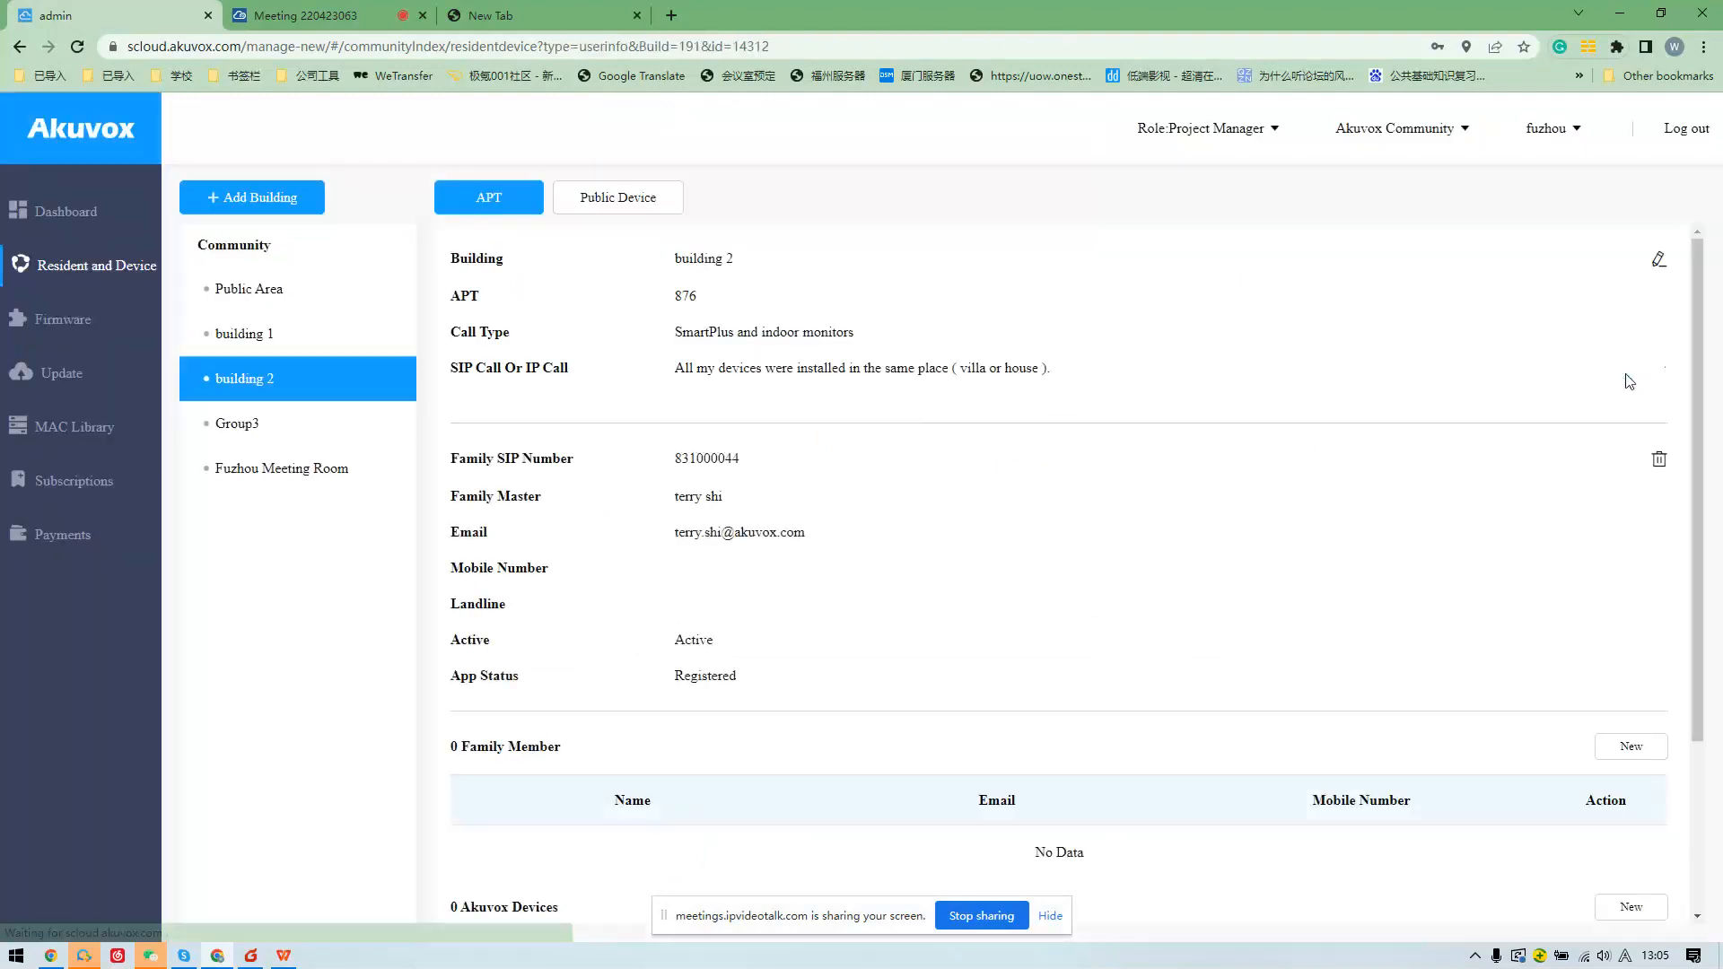
left_click(1660, 269)
scroll(988, 412, "down", 3)
left_click(691, 280)
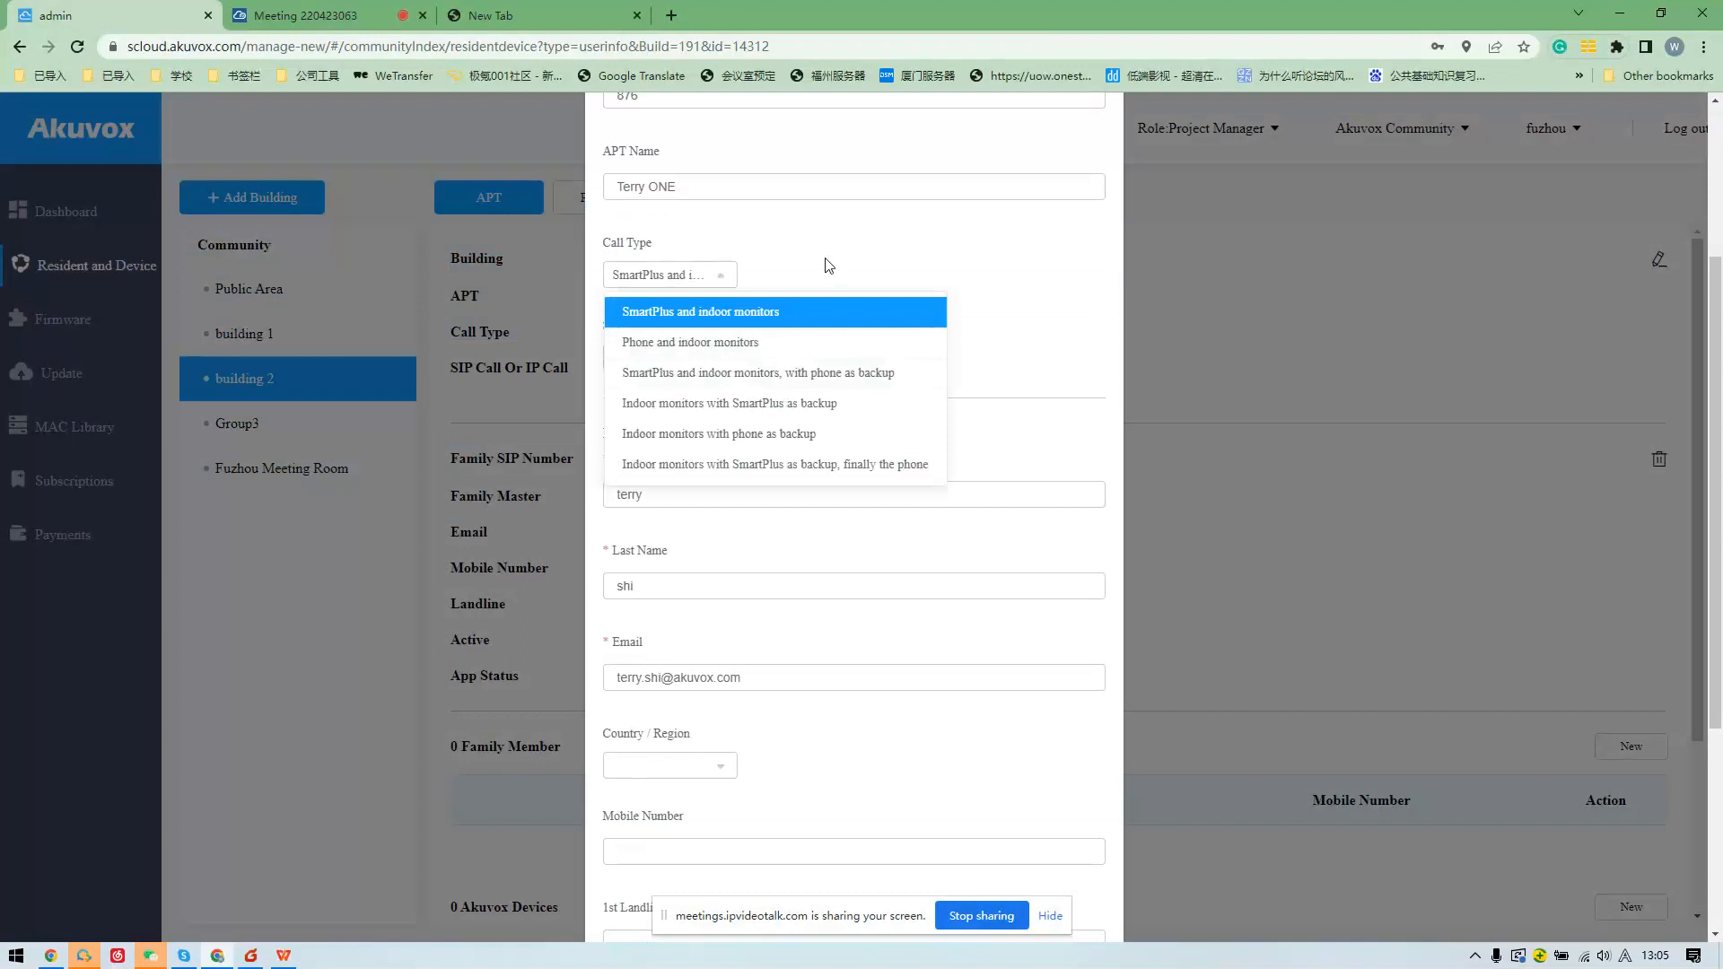
left_click(740, 309)
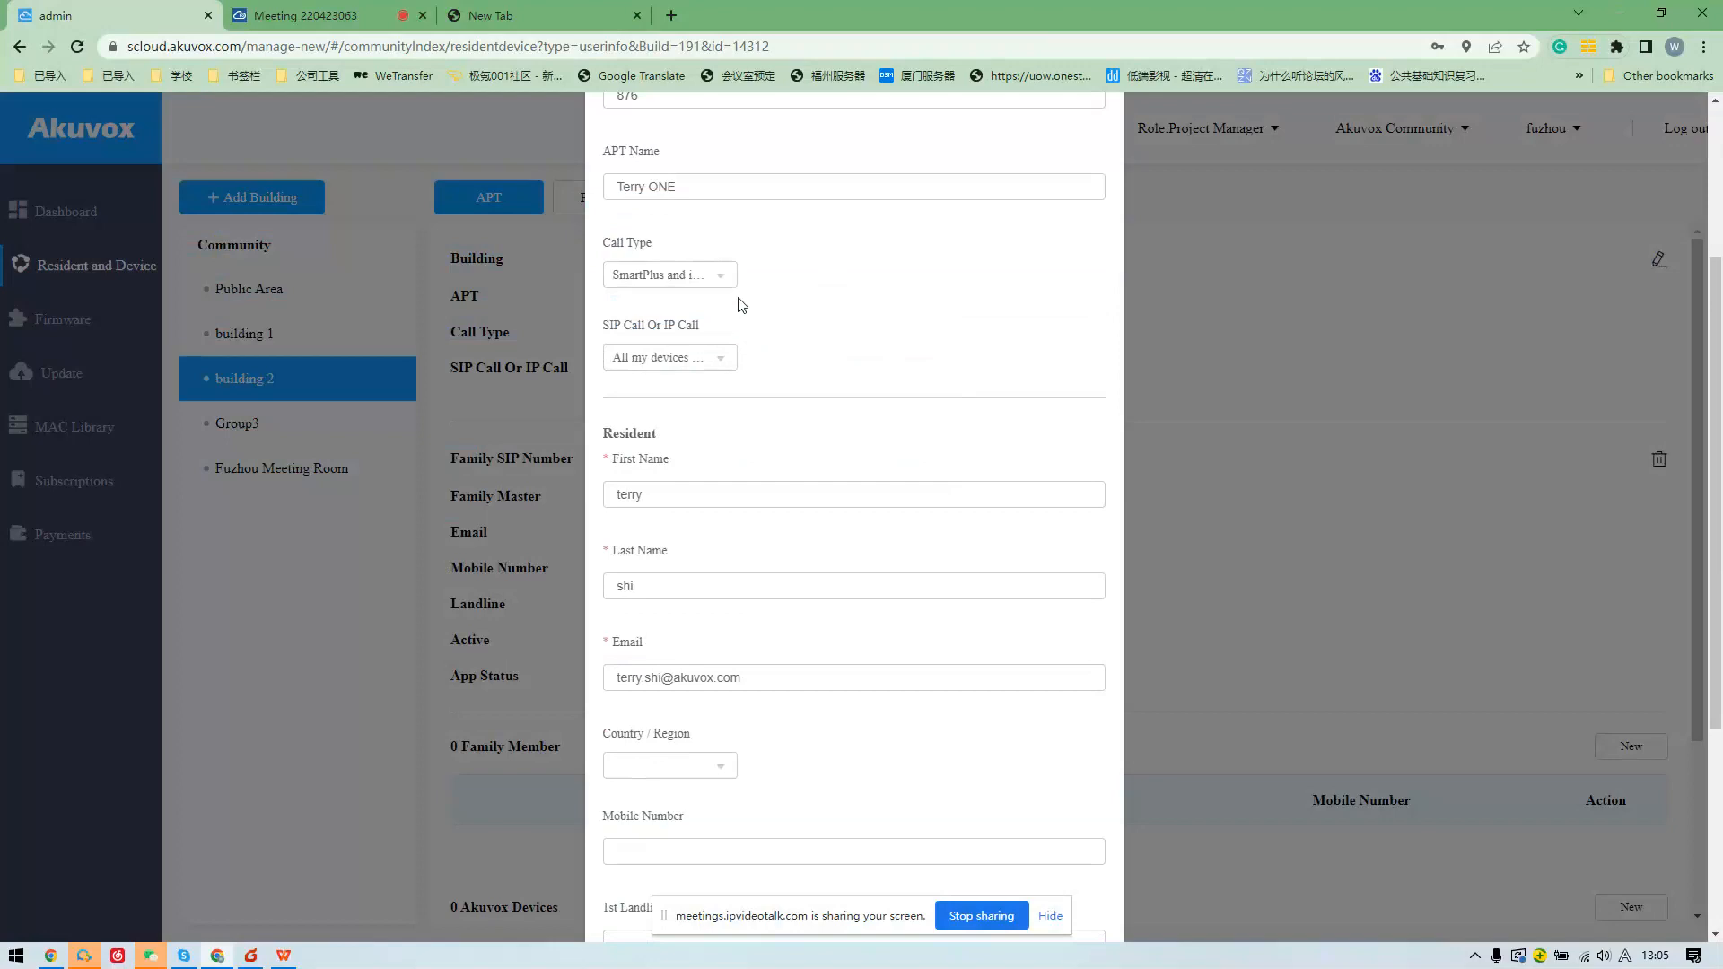
Preview the Phone and indoor monitors call type, then close the form without saving.
left_click(709, 280)
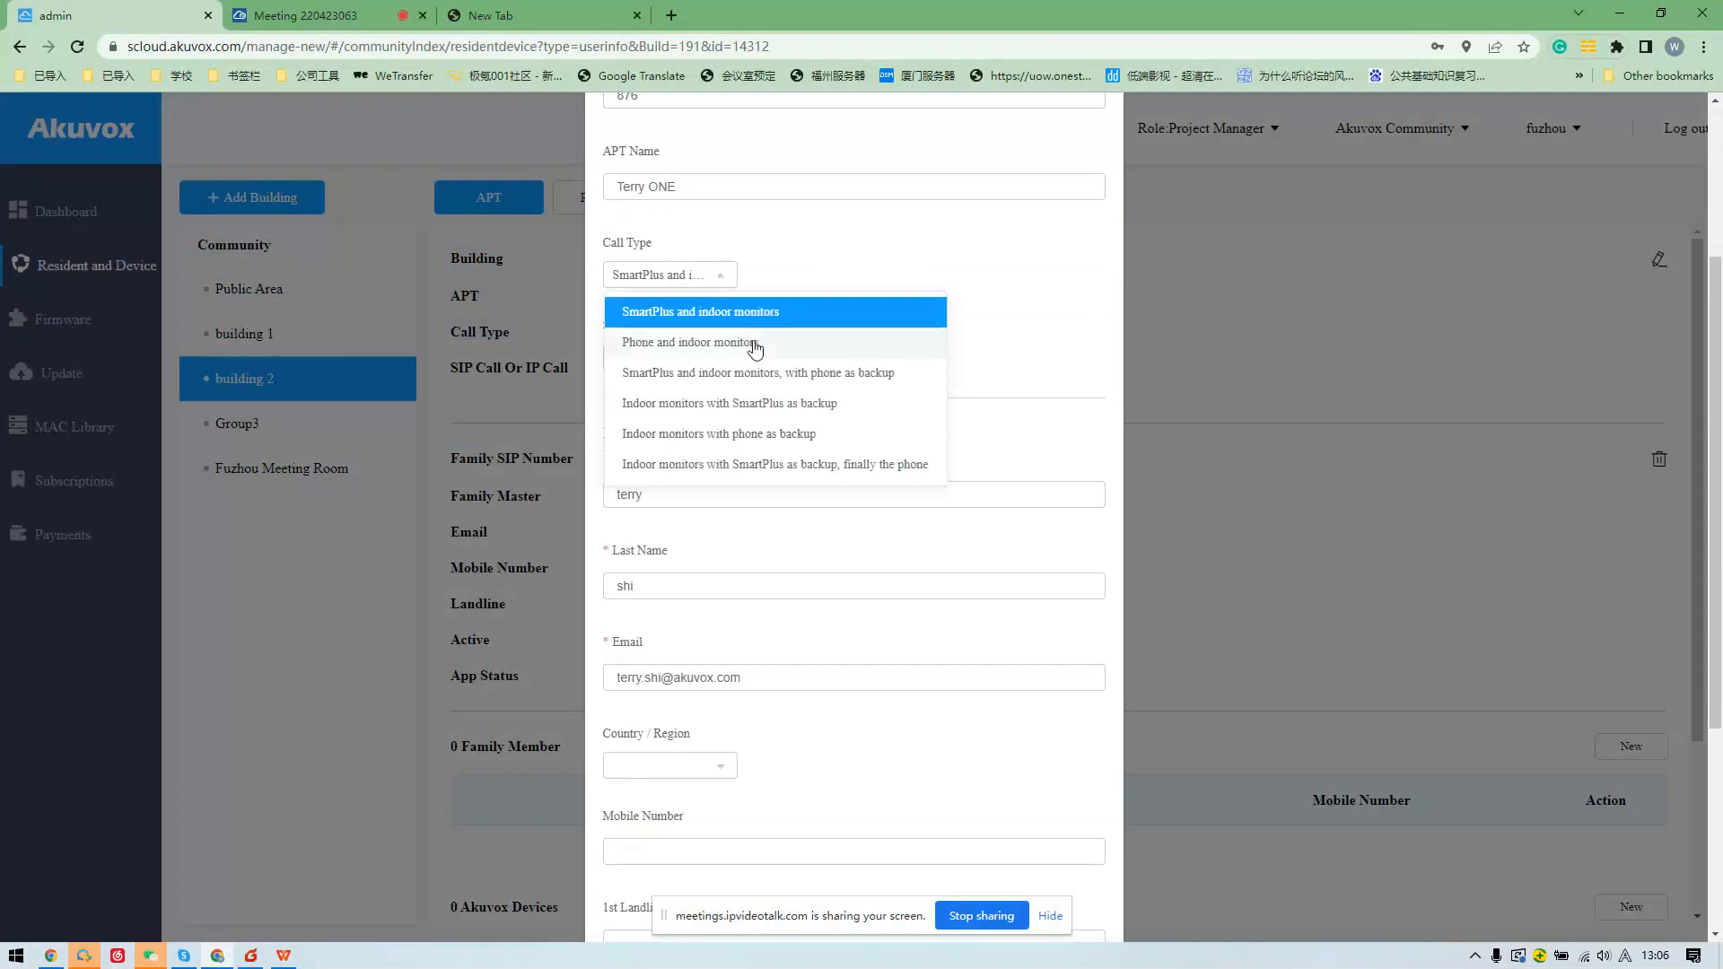
left_click(754, 348)
left_click(715, 280)
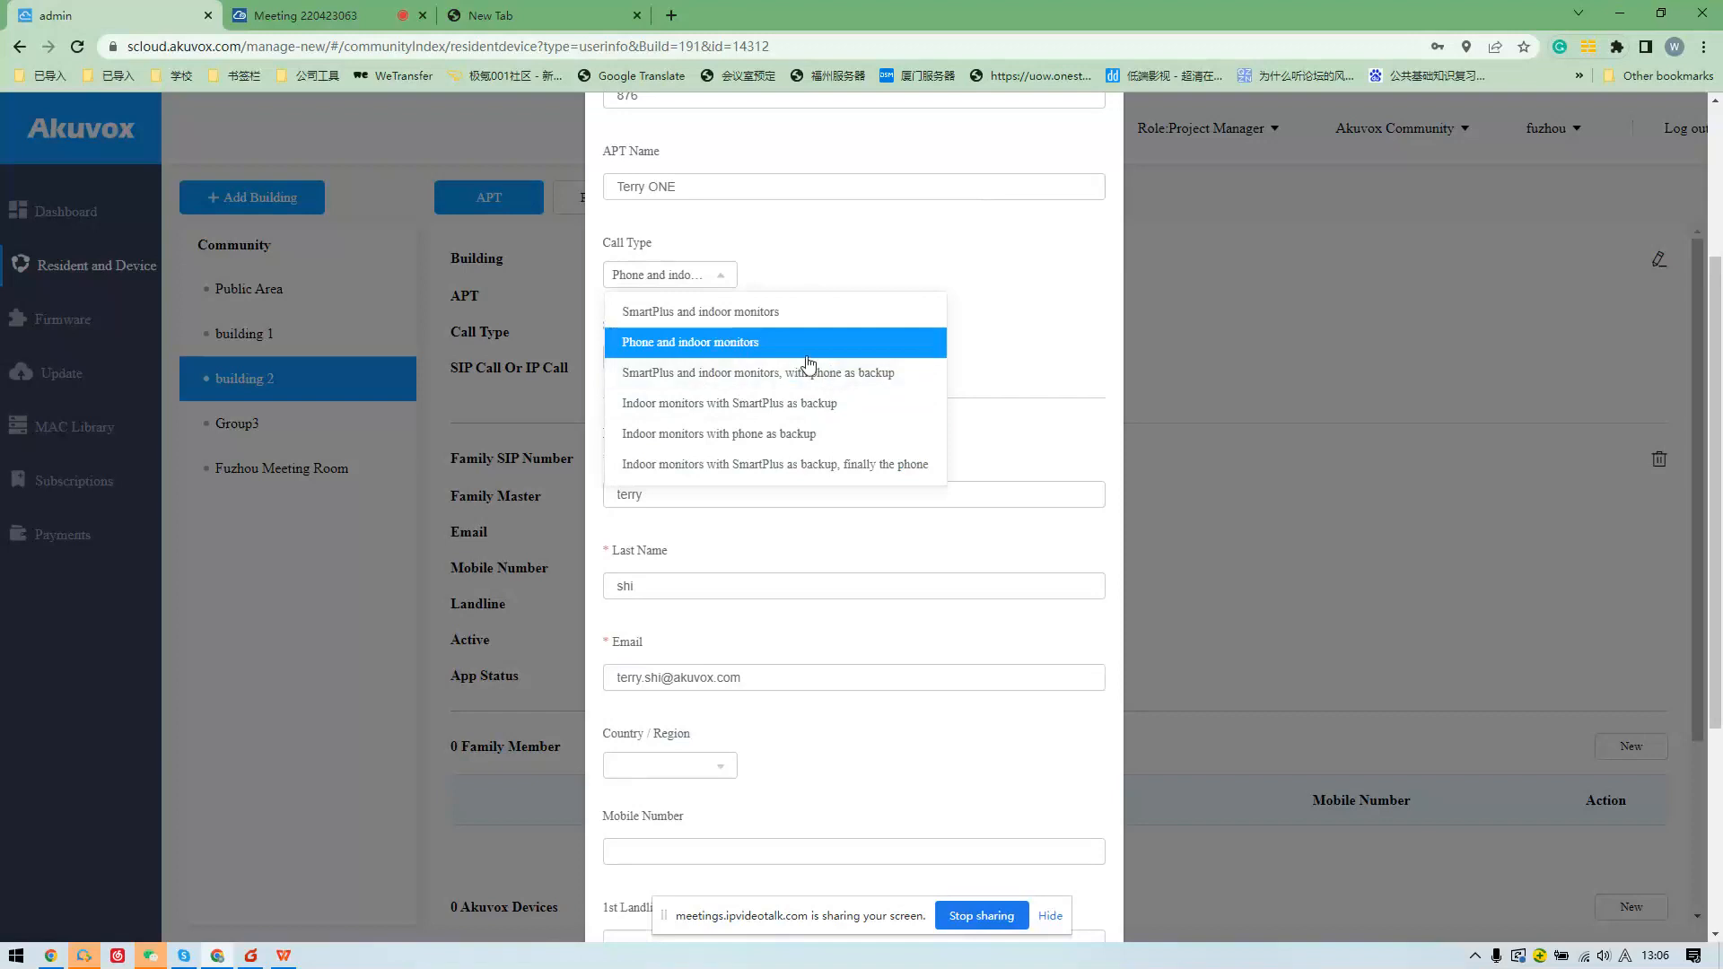
left_click(1312, 381)
left_click(296, 15)
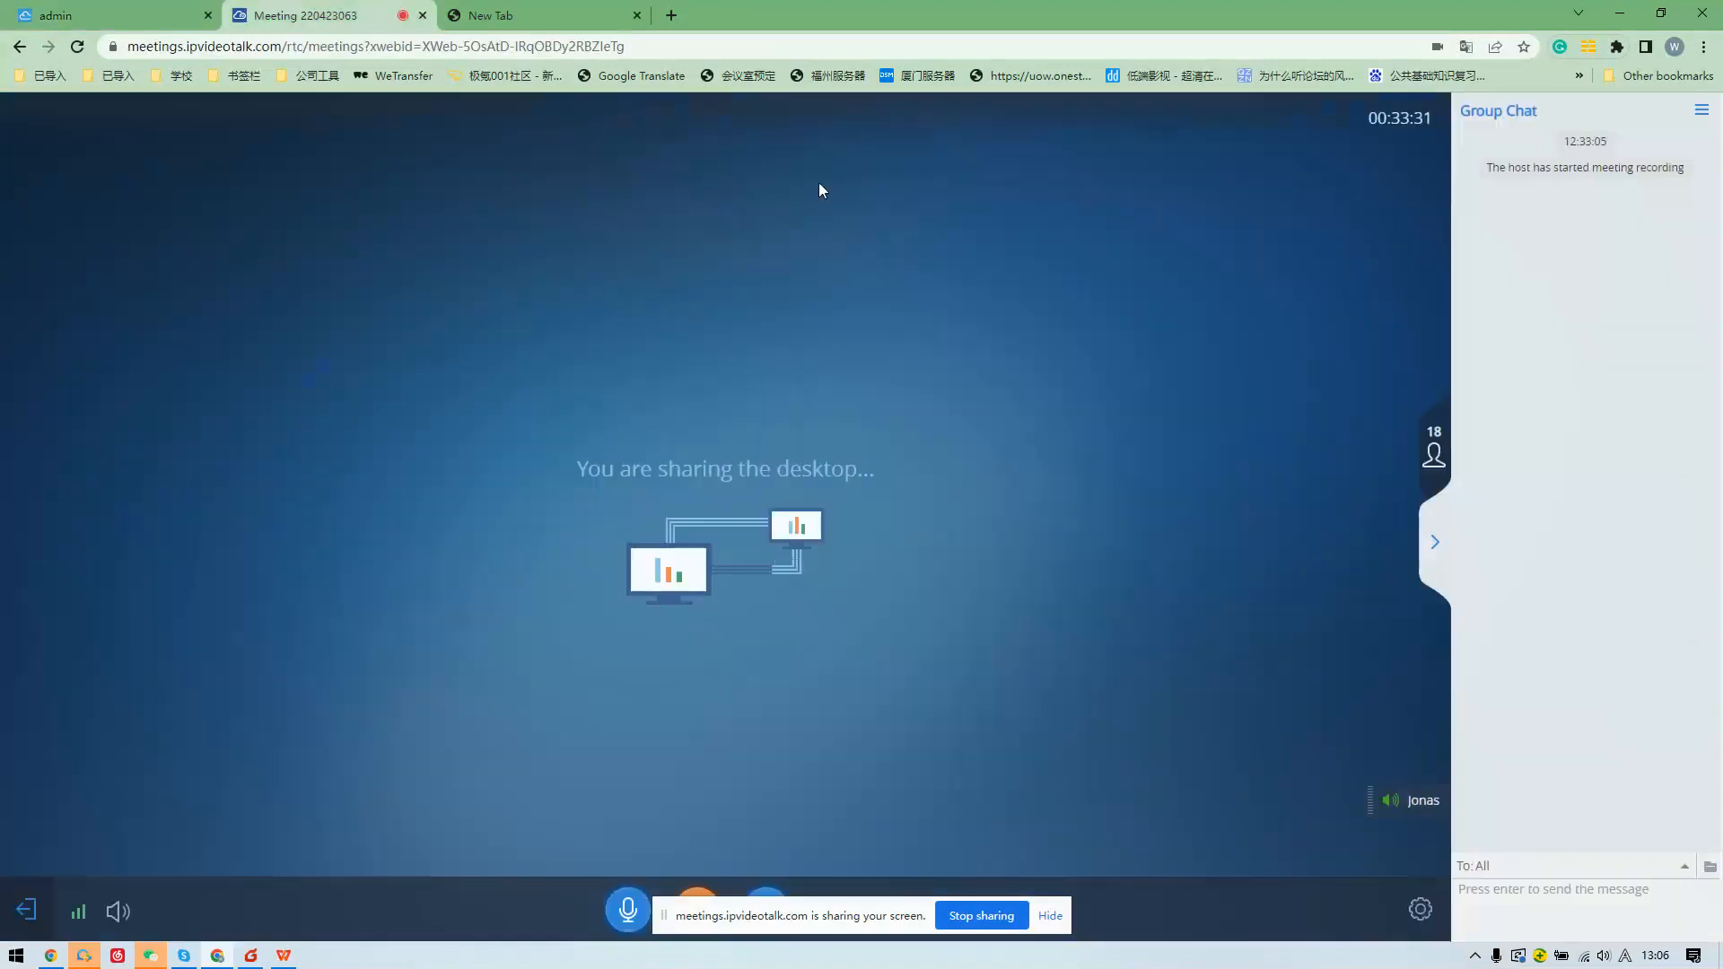
left_click(97, 9)
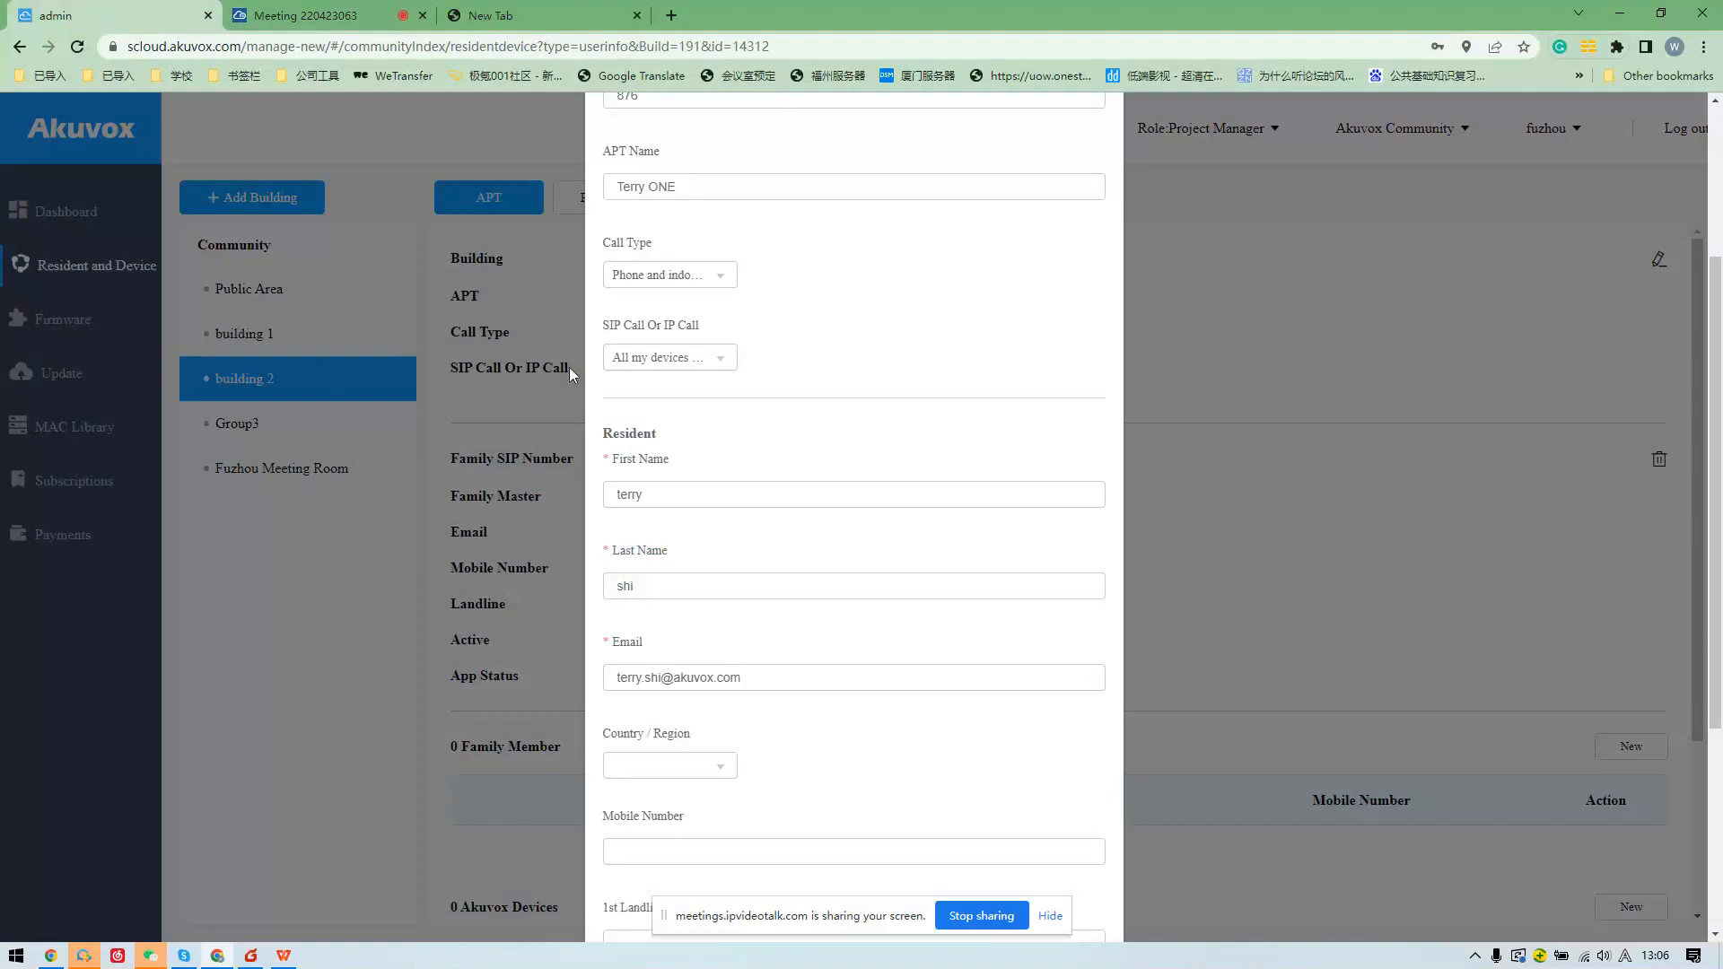
scroll(1031, 772, "up", 2)
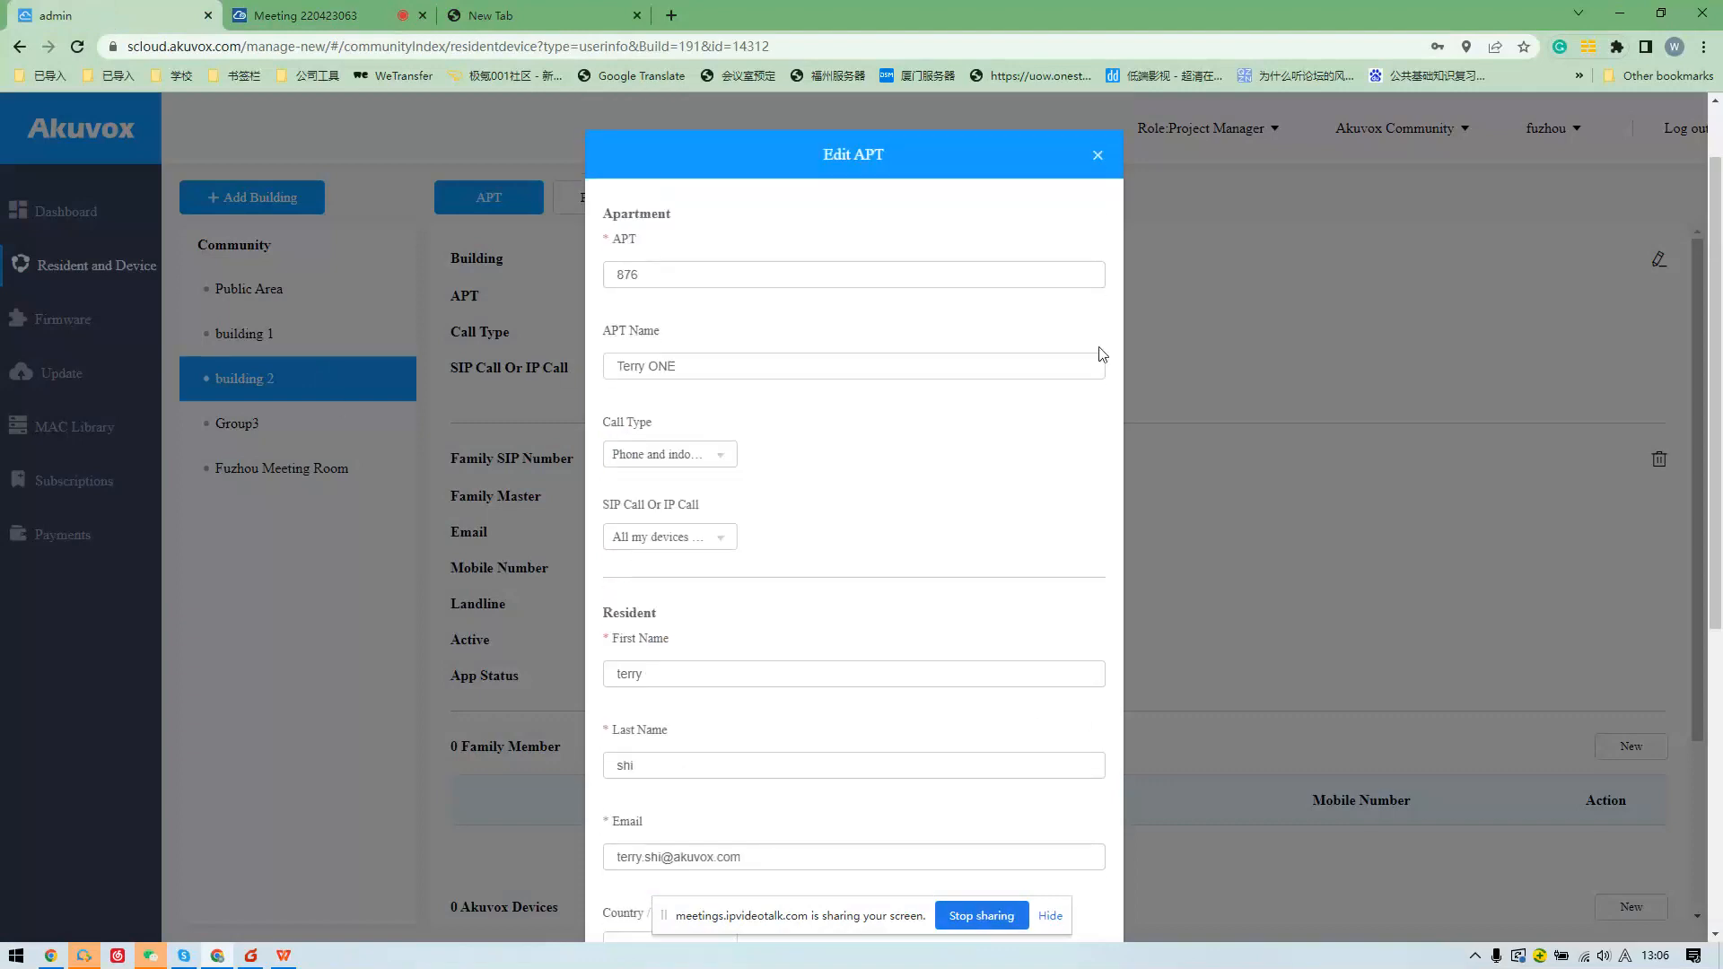
left_click(1099, 158)
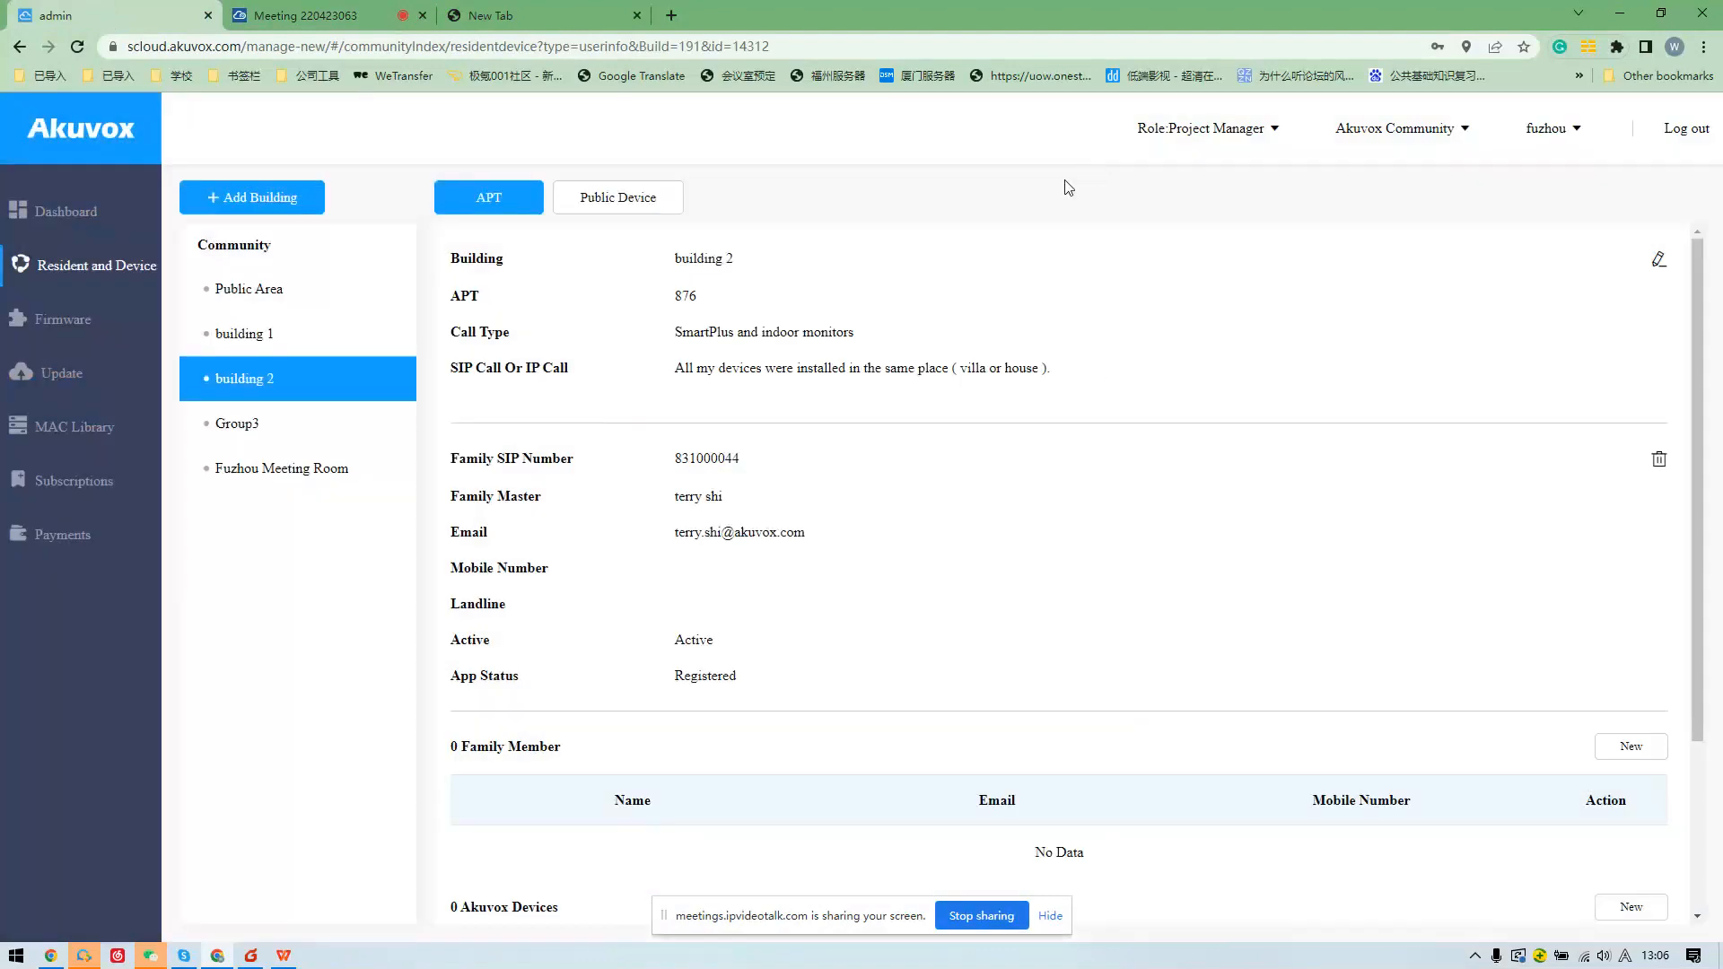
Switch to the Project Manager role and scroll down to the Property Manager List.
left_click(1410, 139)
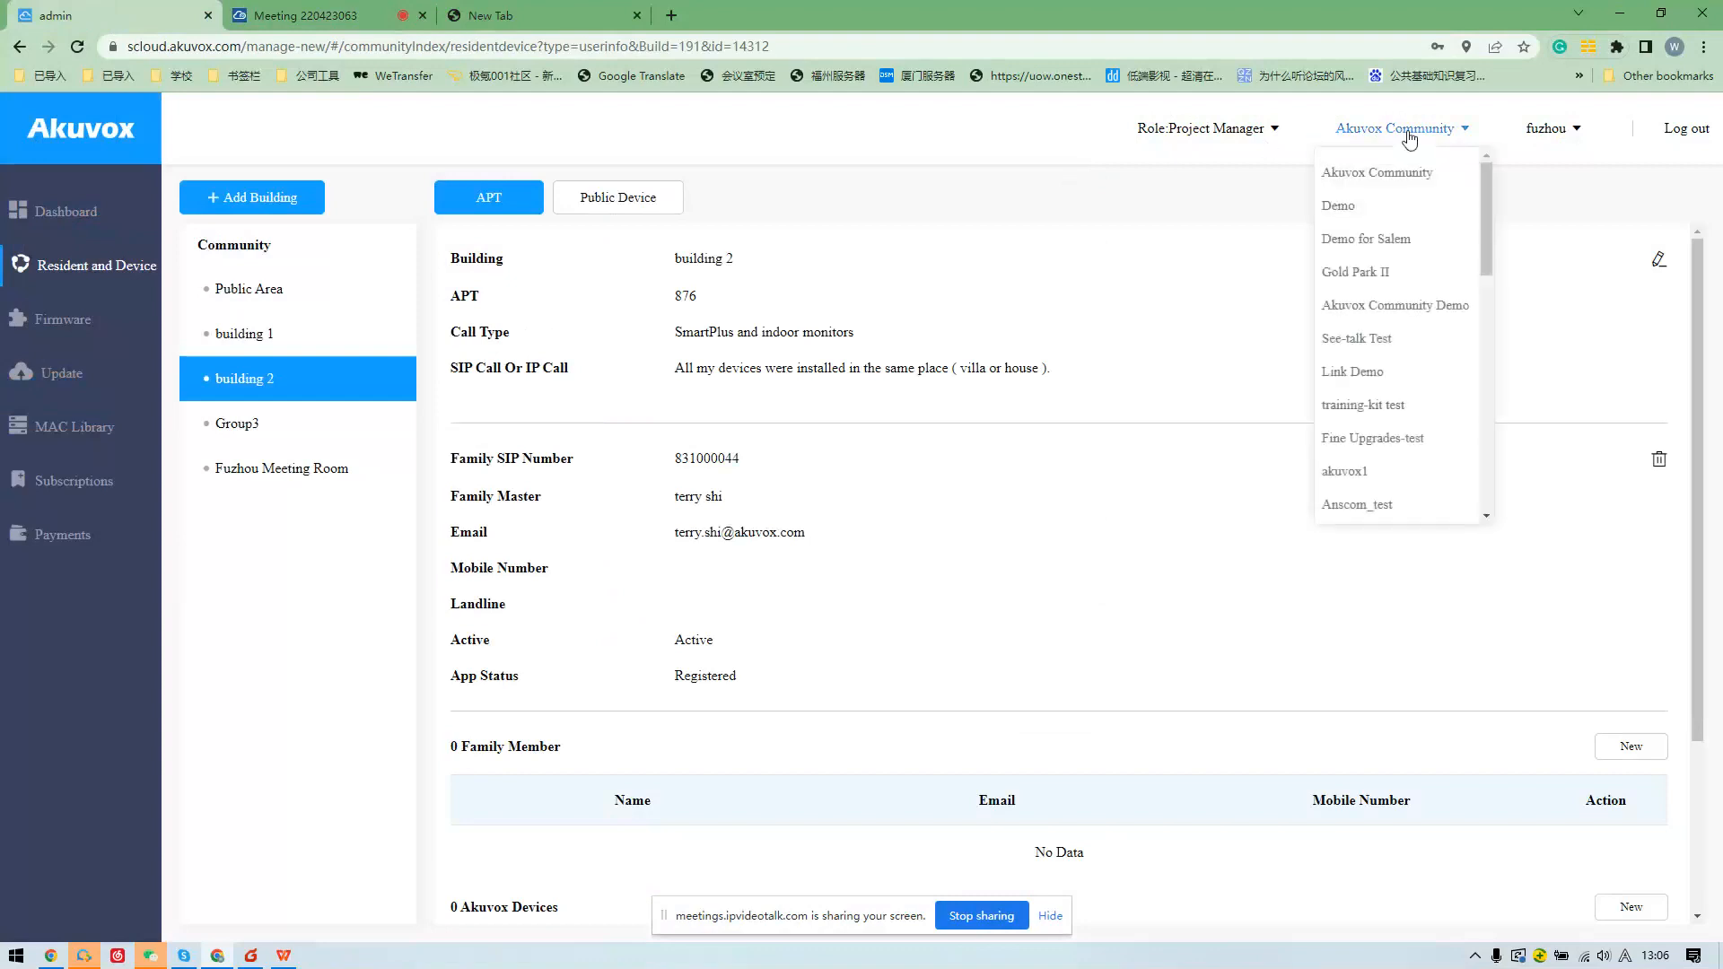
left_click(1234, 129)
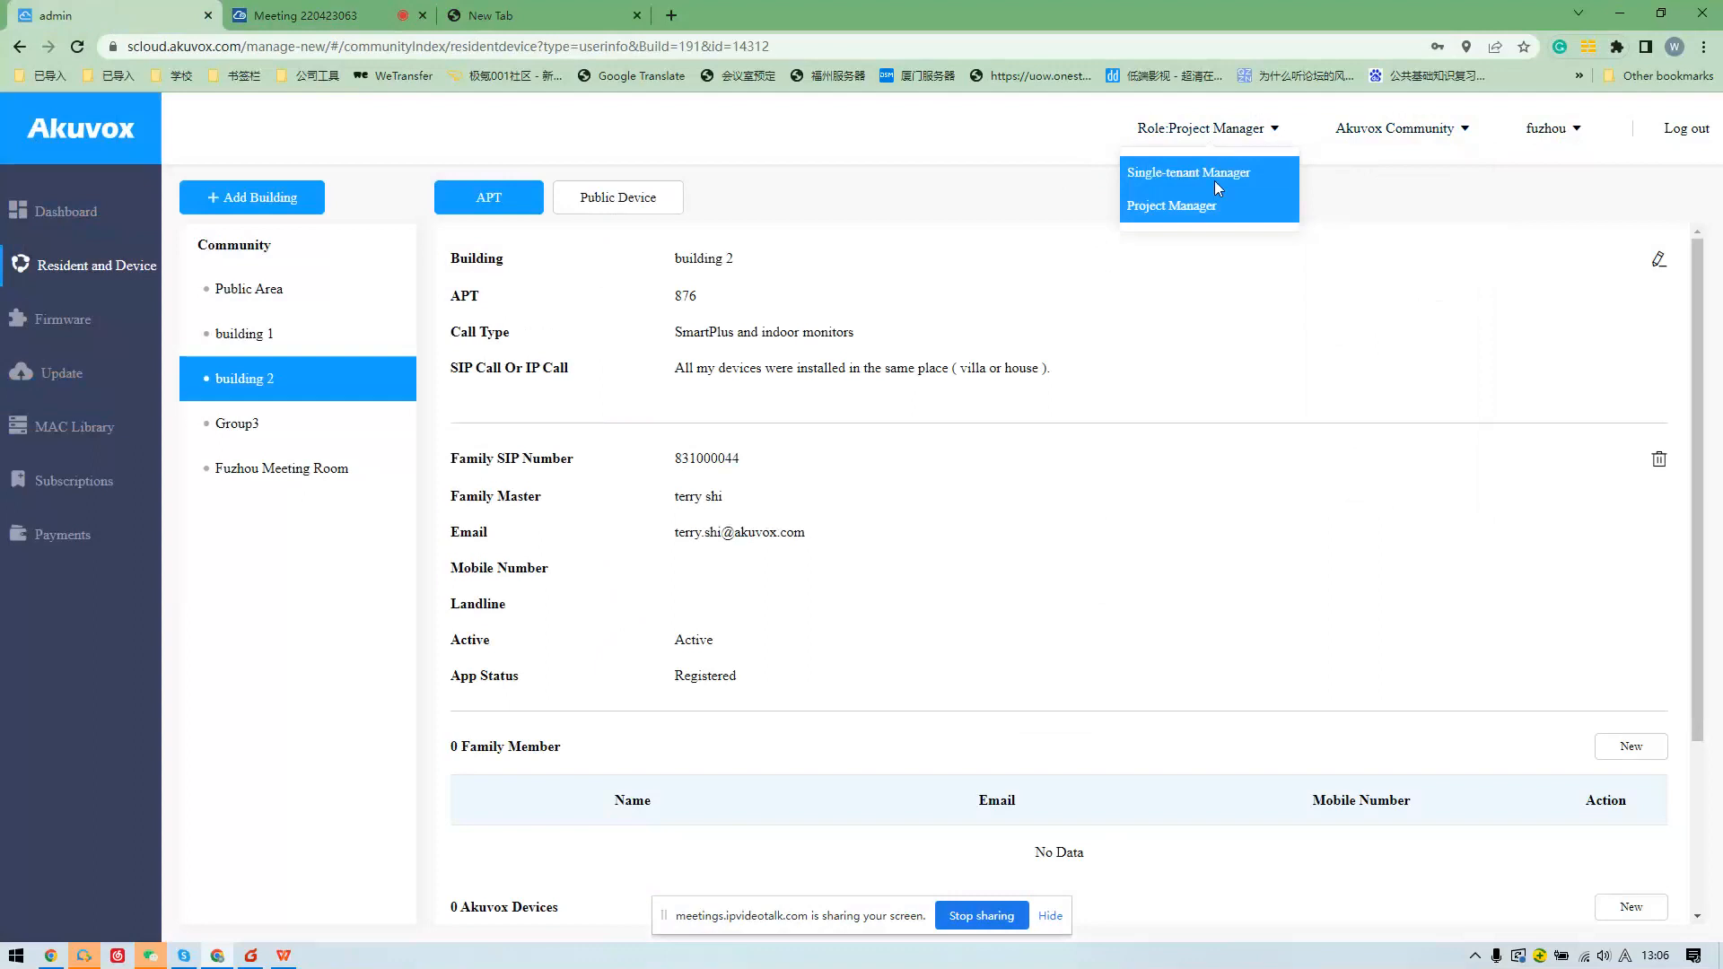
left_click(1215, 205)
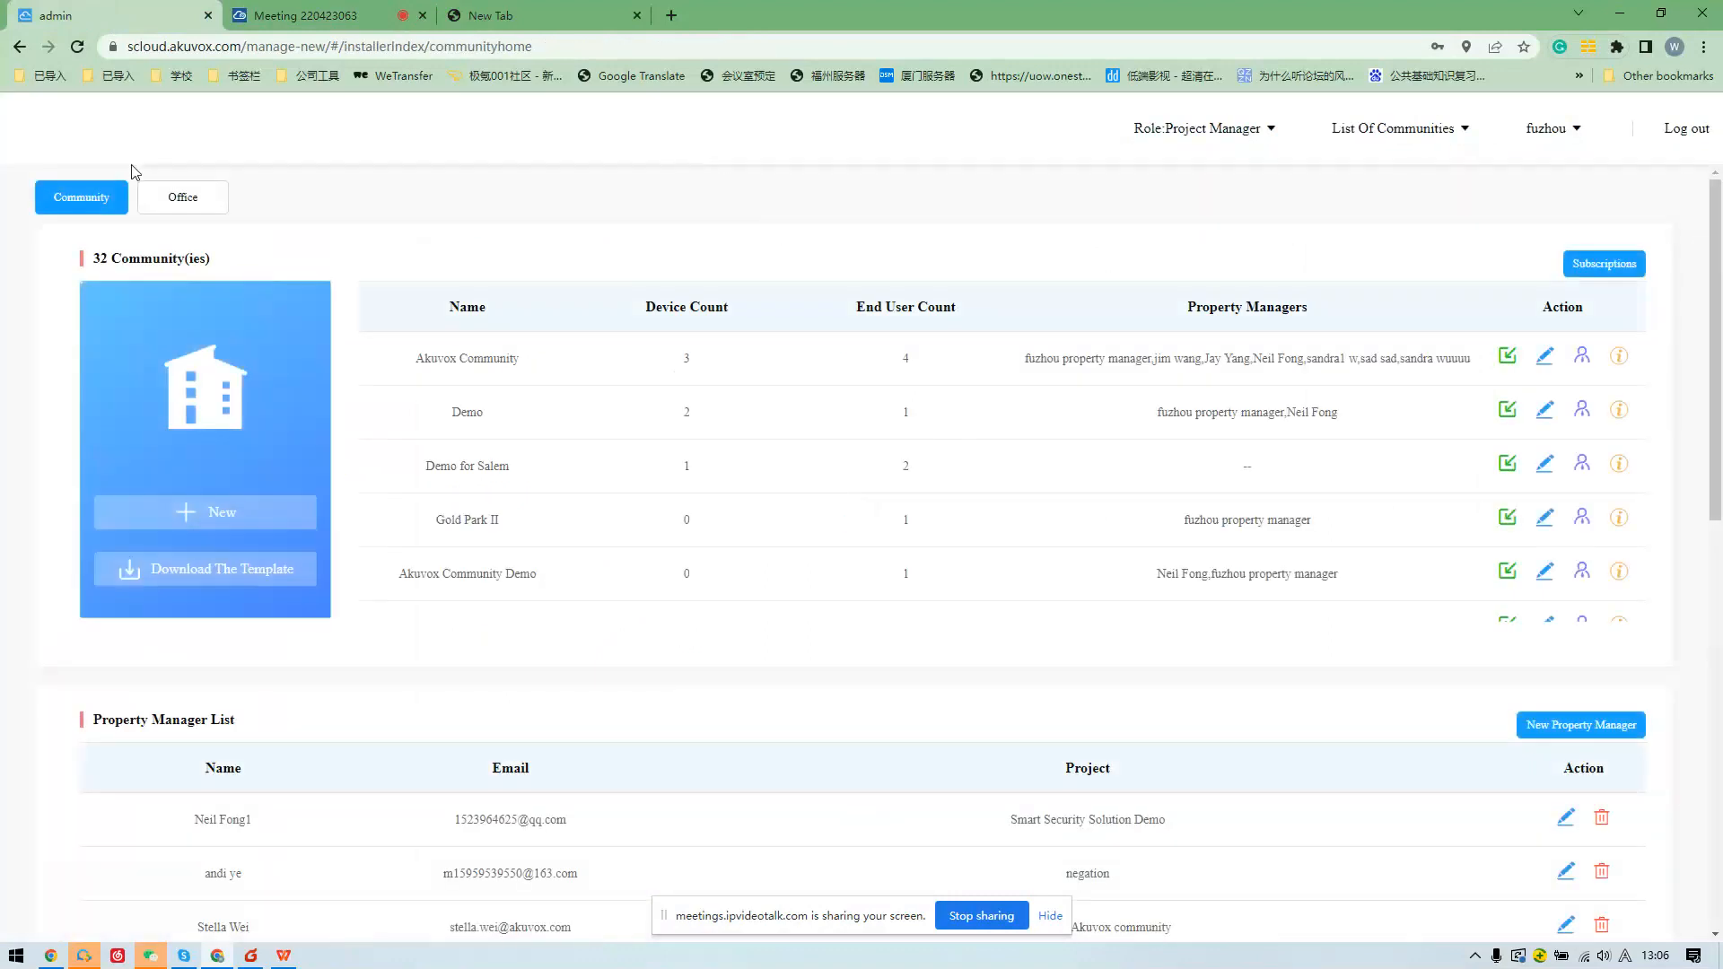
left_click(1198, 131)
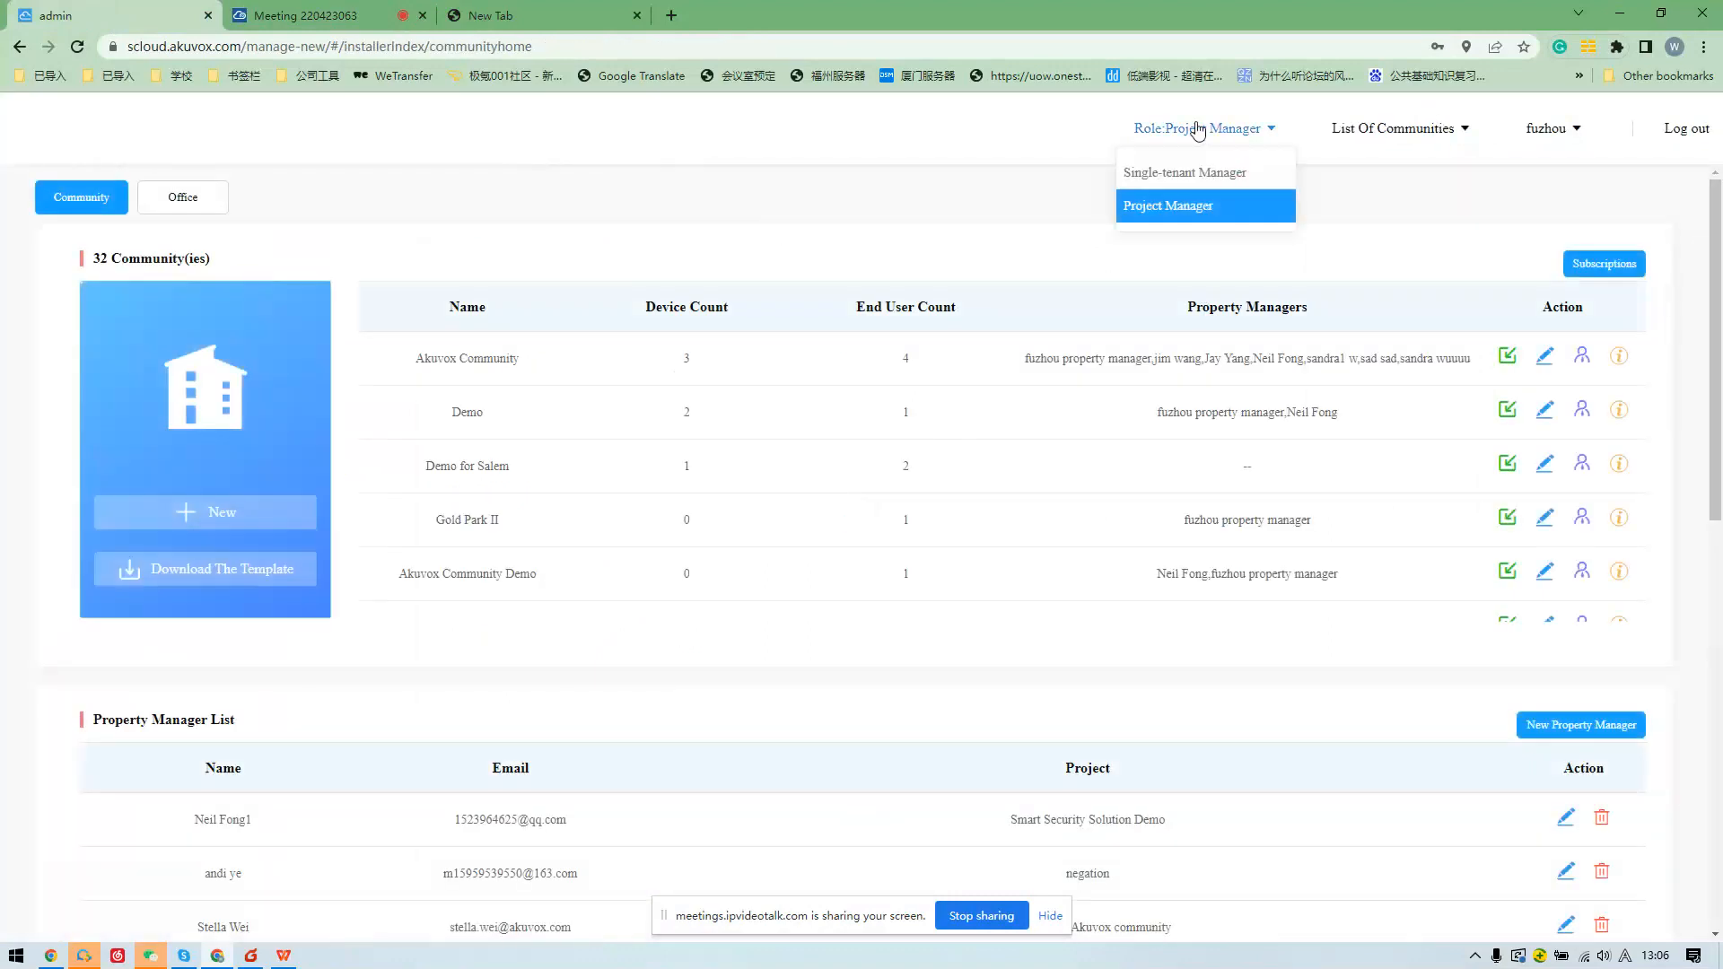
left_click(1175, 212)
scroll(742, 527, "down", 3)
scroll(323, 658, "down", 2)
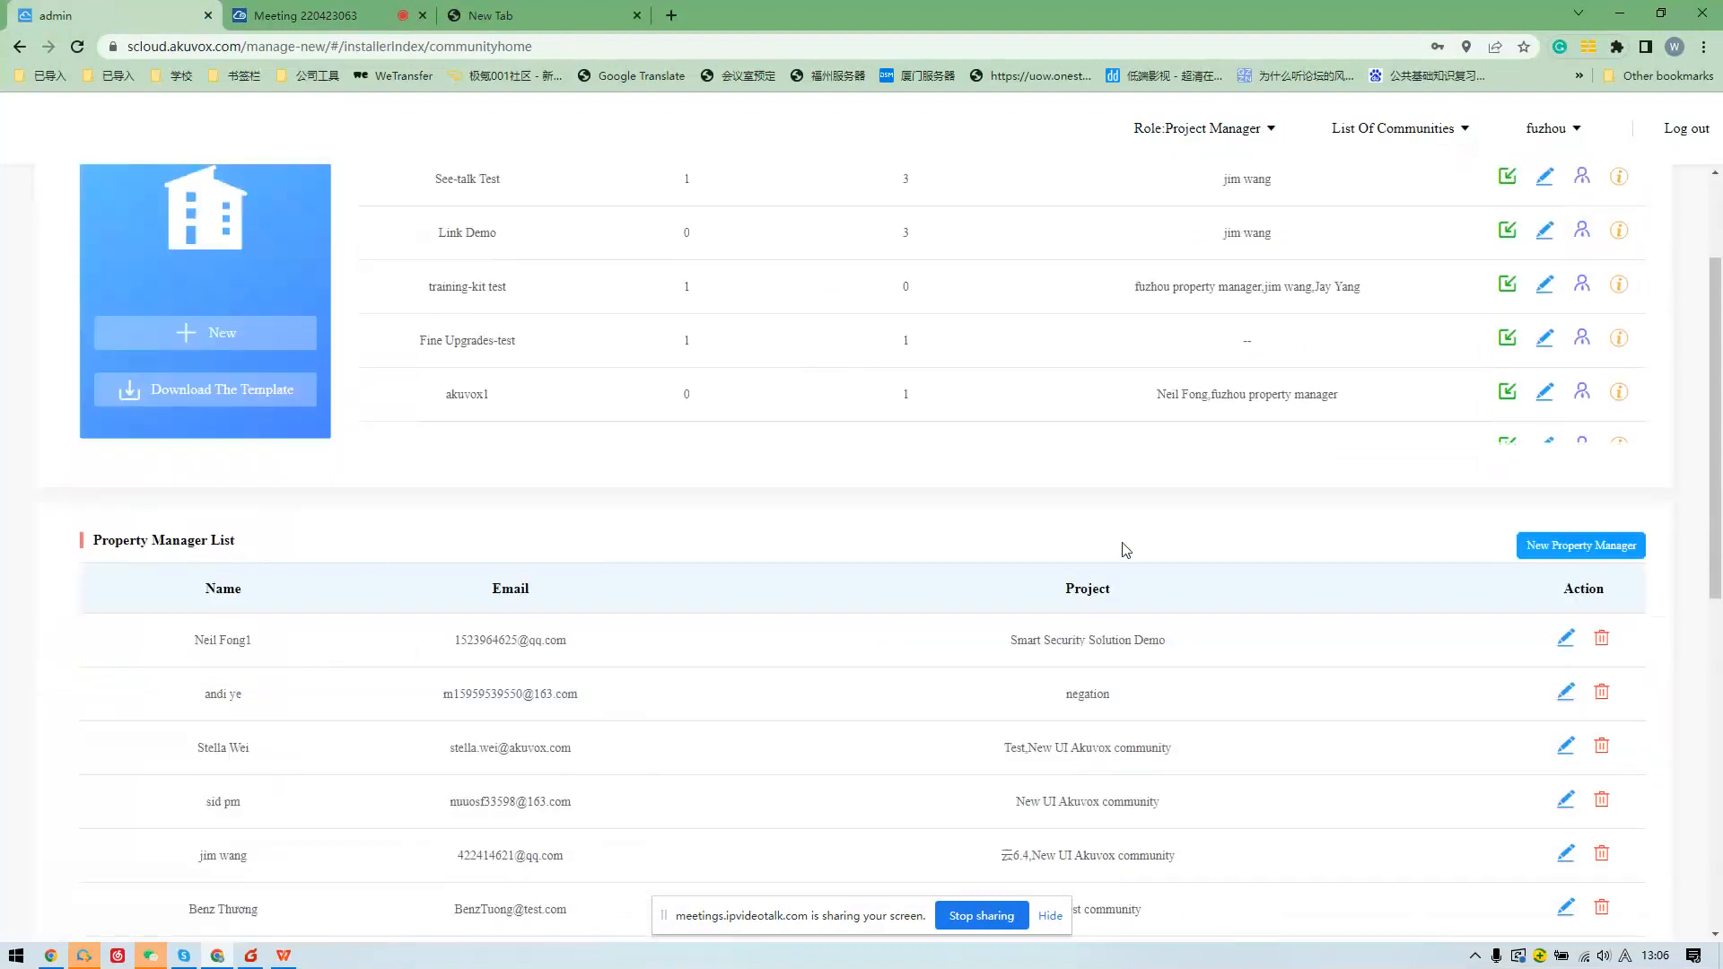
Add a property manager with first and last name, fixing the mistyped e-mail domain before submitting.
left_click(1534, 551)
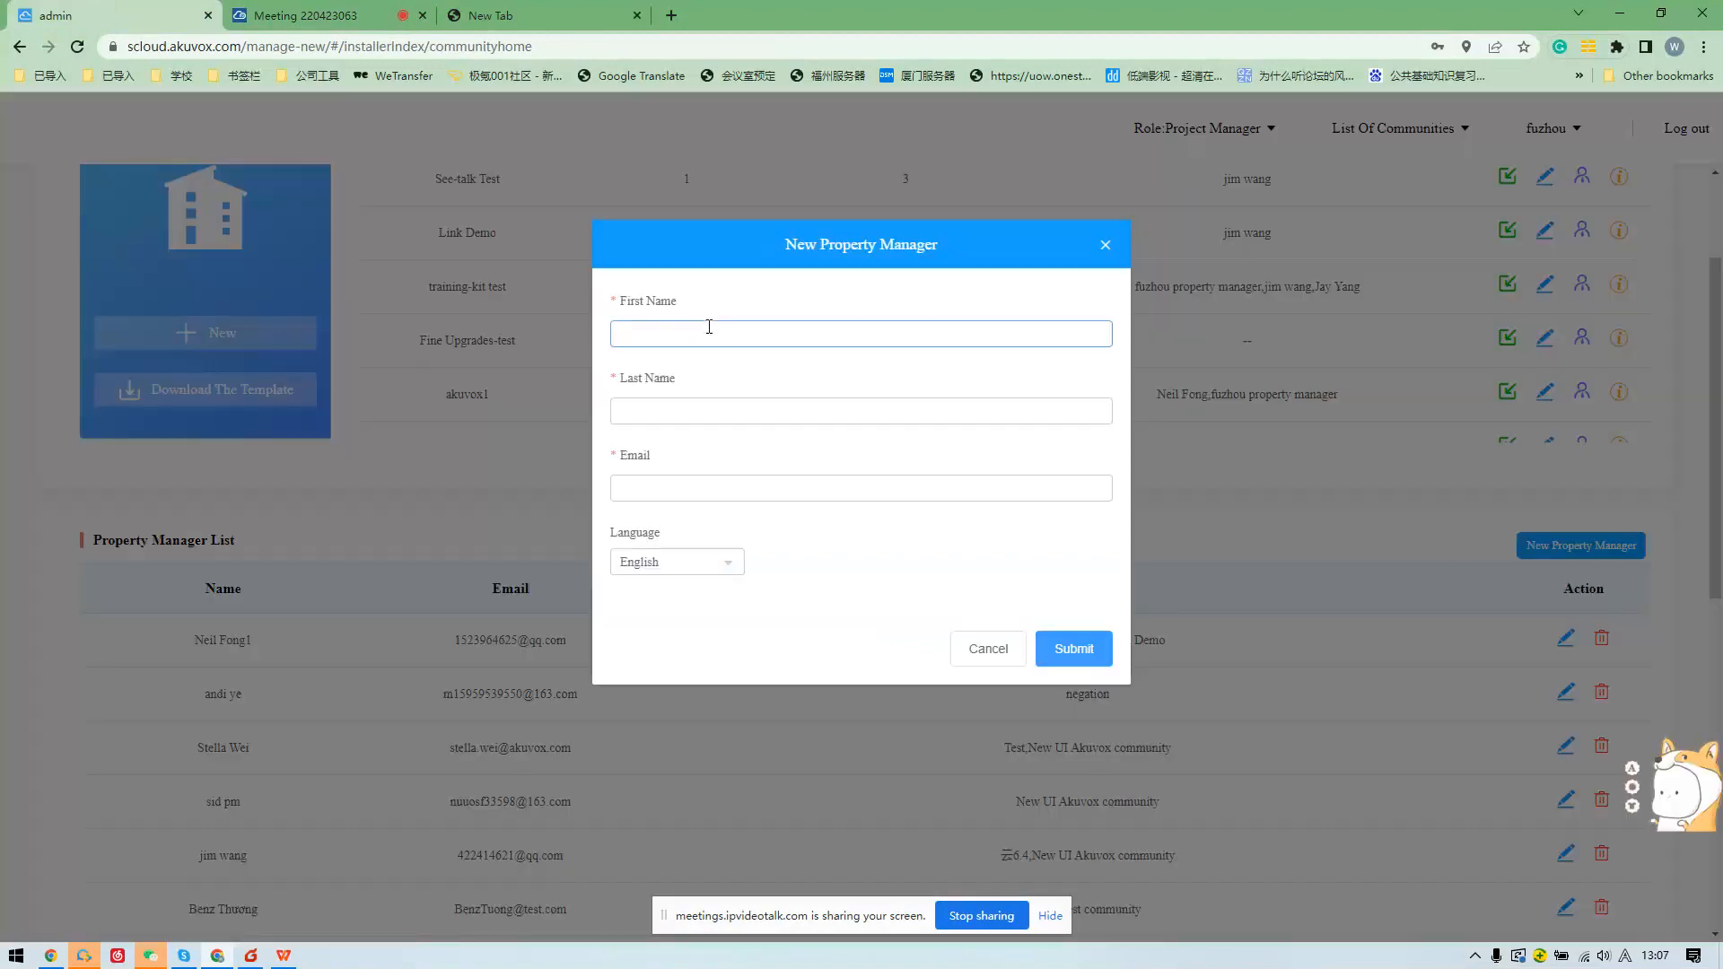
key("Caps_Lock")
key("Tab")
key("Tab")
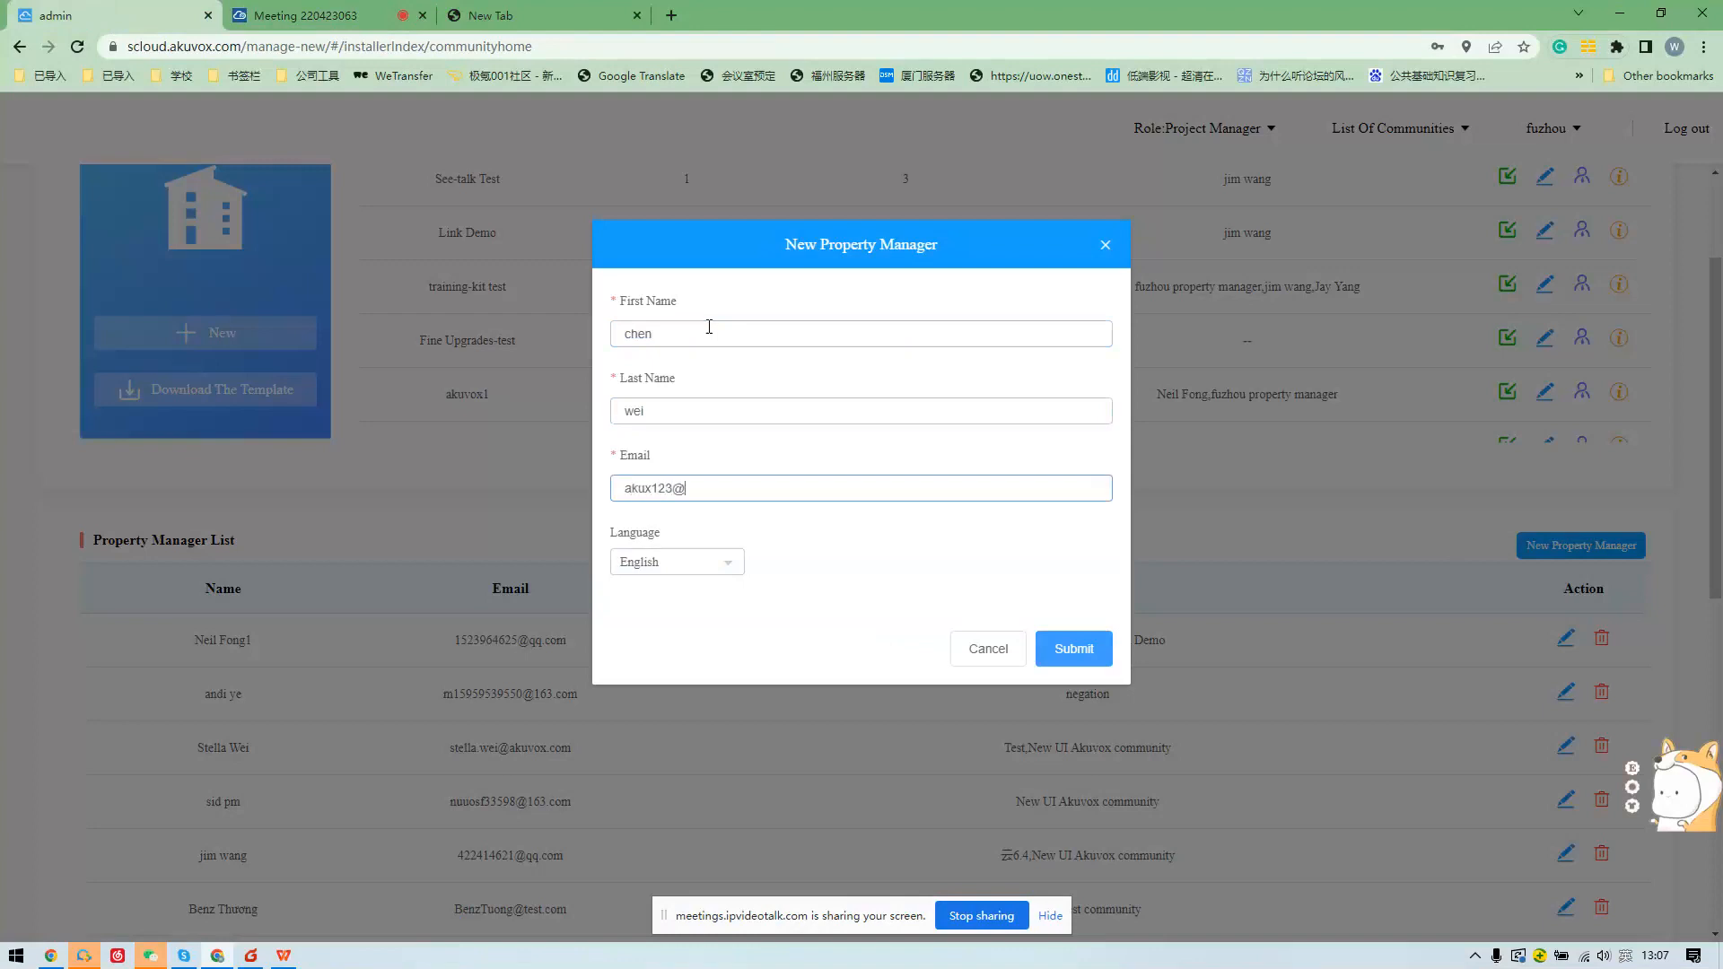
left_click(1067, 662)
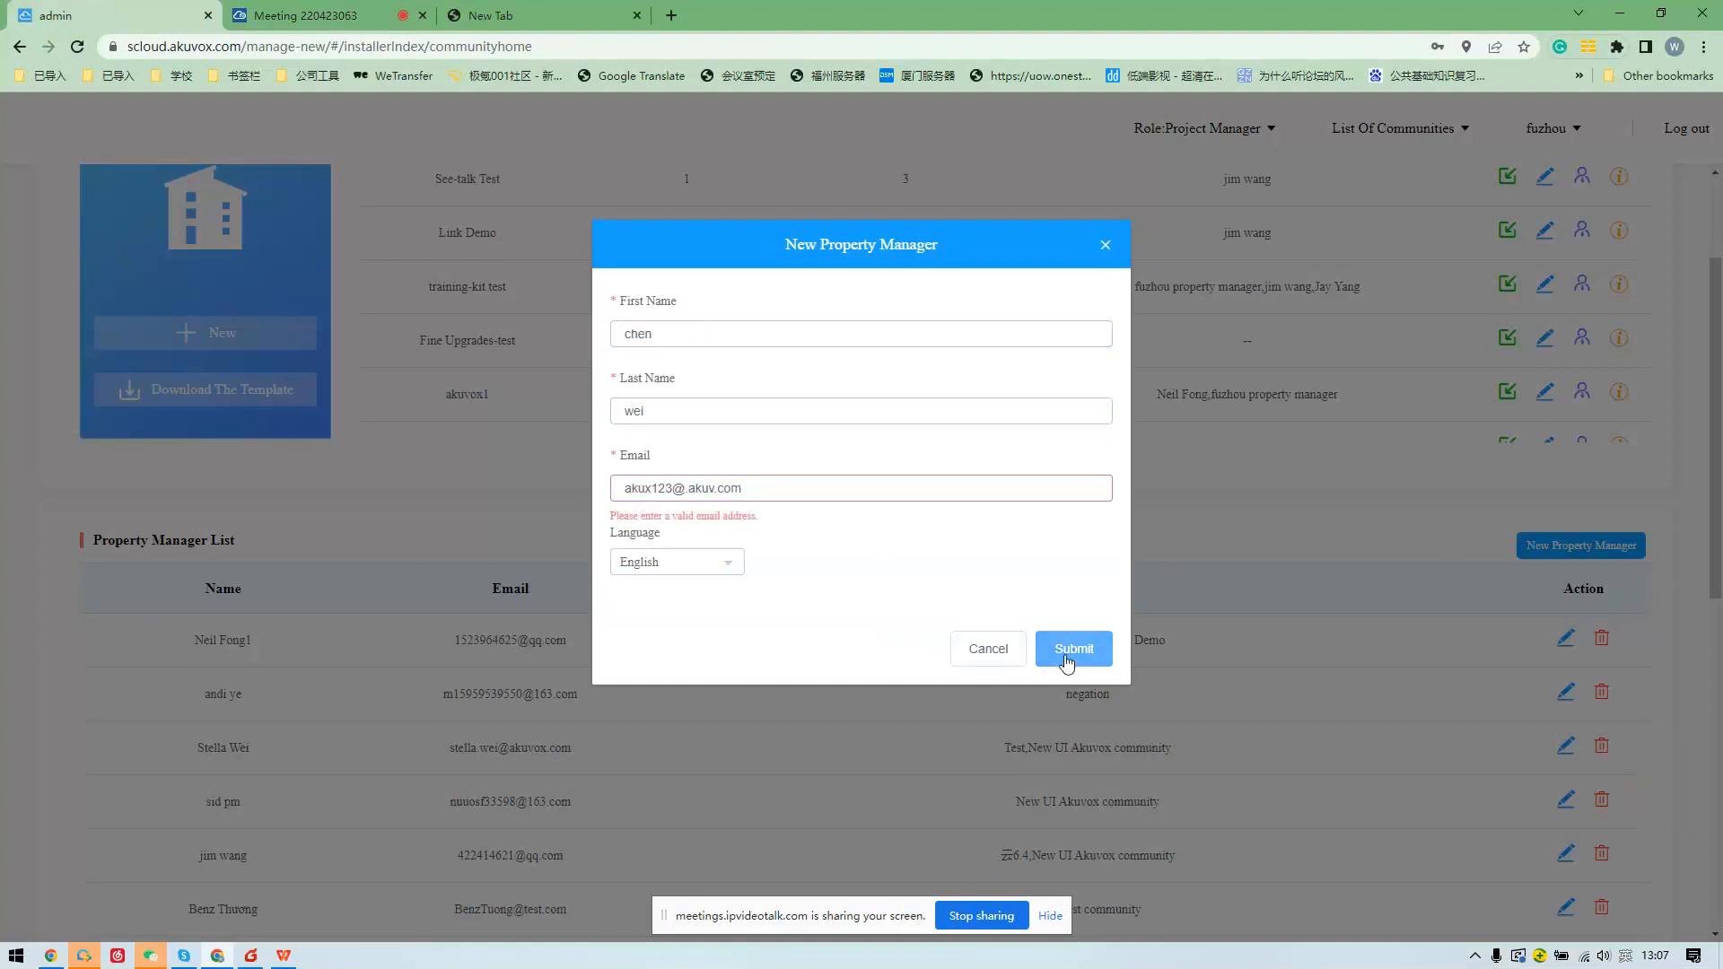
left_click_drag(744, 488, 686, 487)
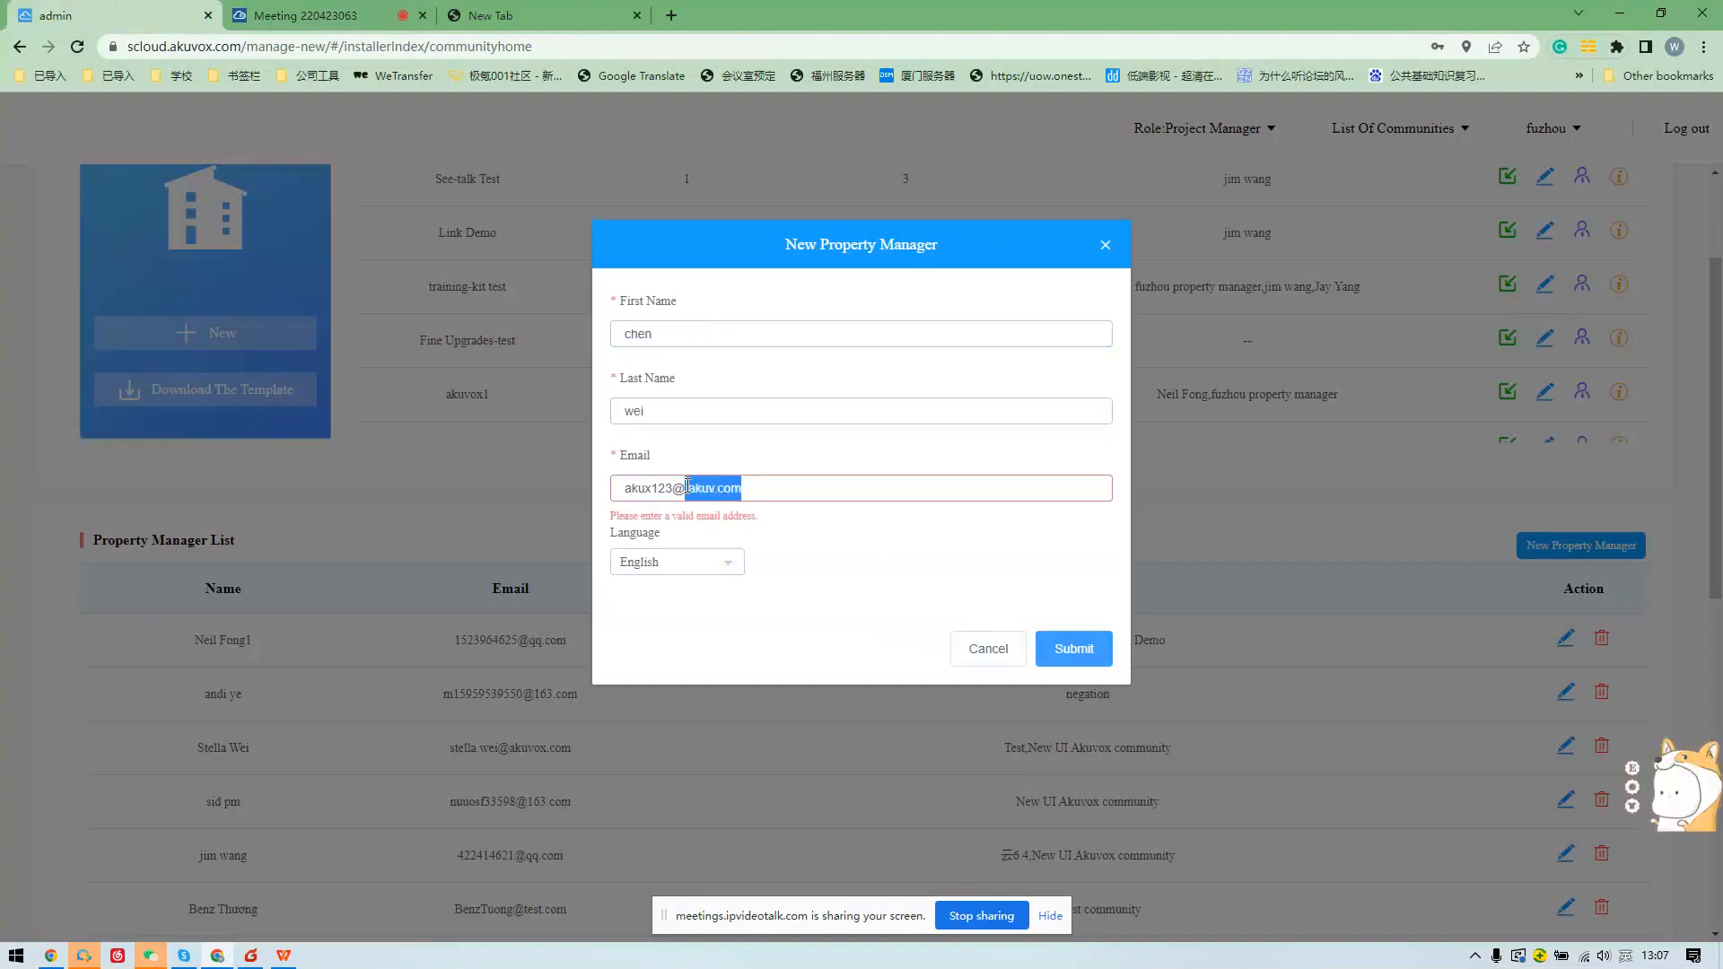
type("akuvo.com")
left_click(1073, 648)
scroll(1042, 636, "down", 10)
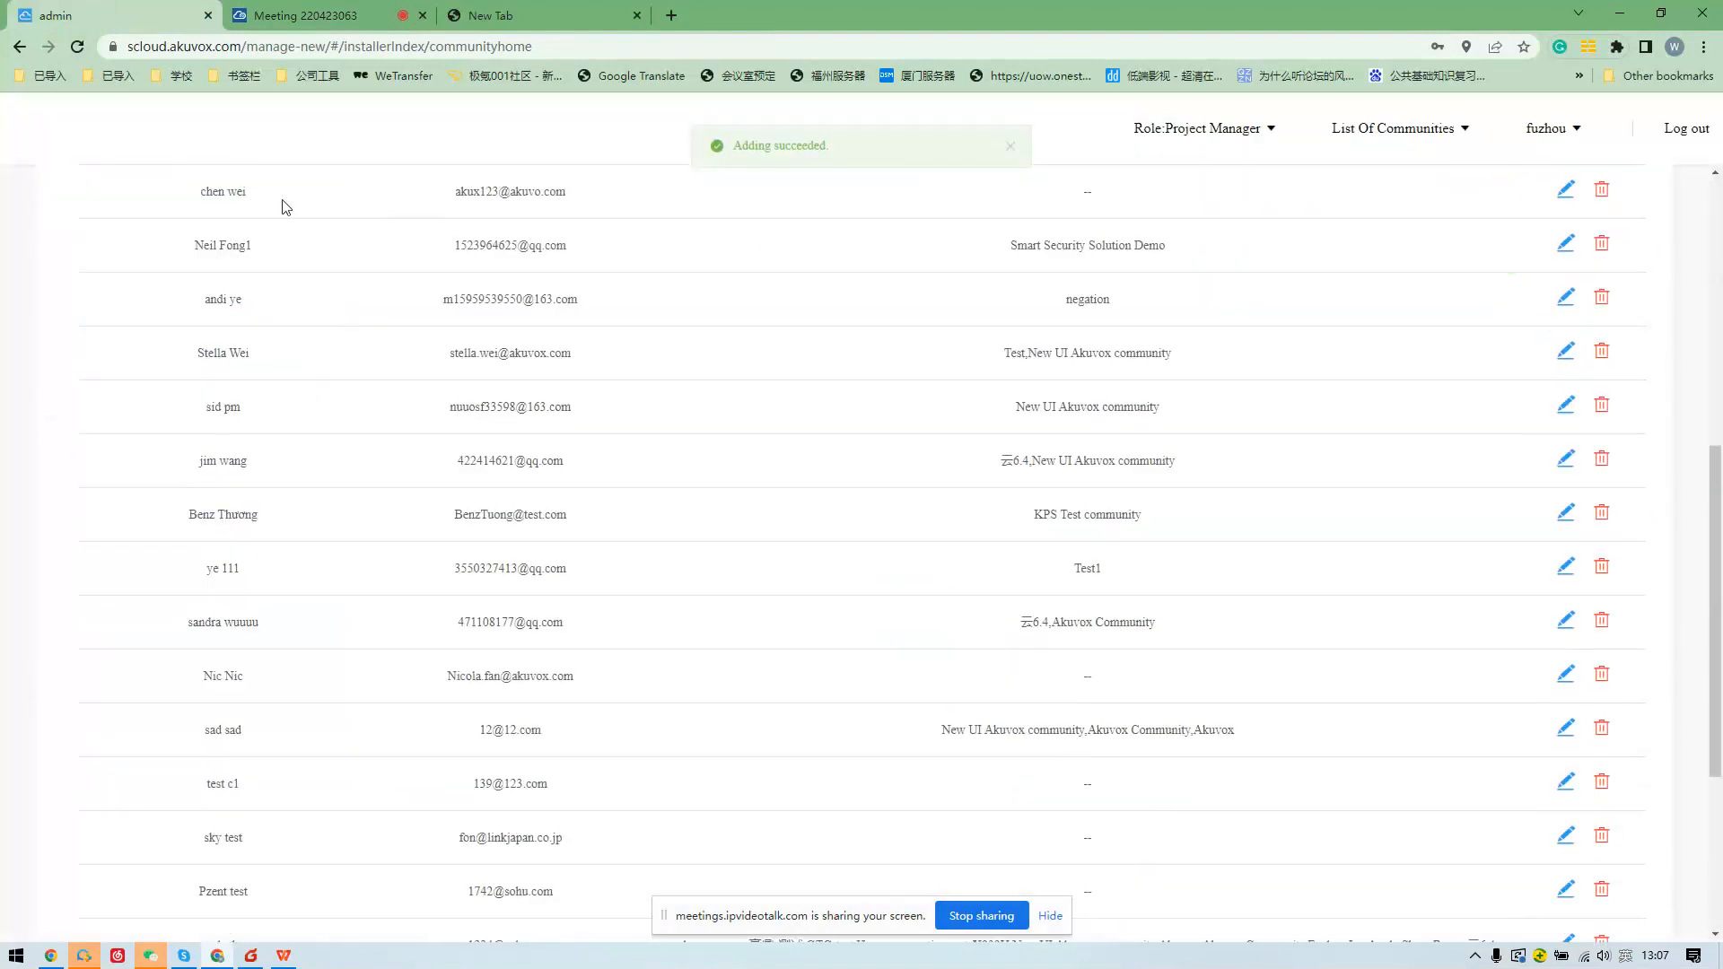
scroll(297, 242, "down", 3)
scroll(449, 359, "up", 9)
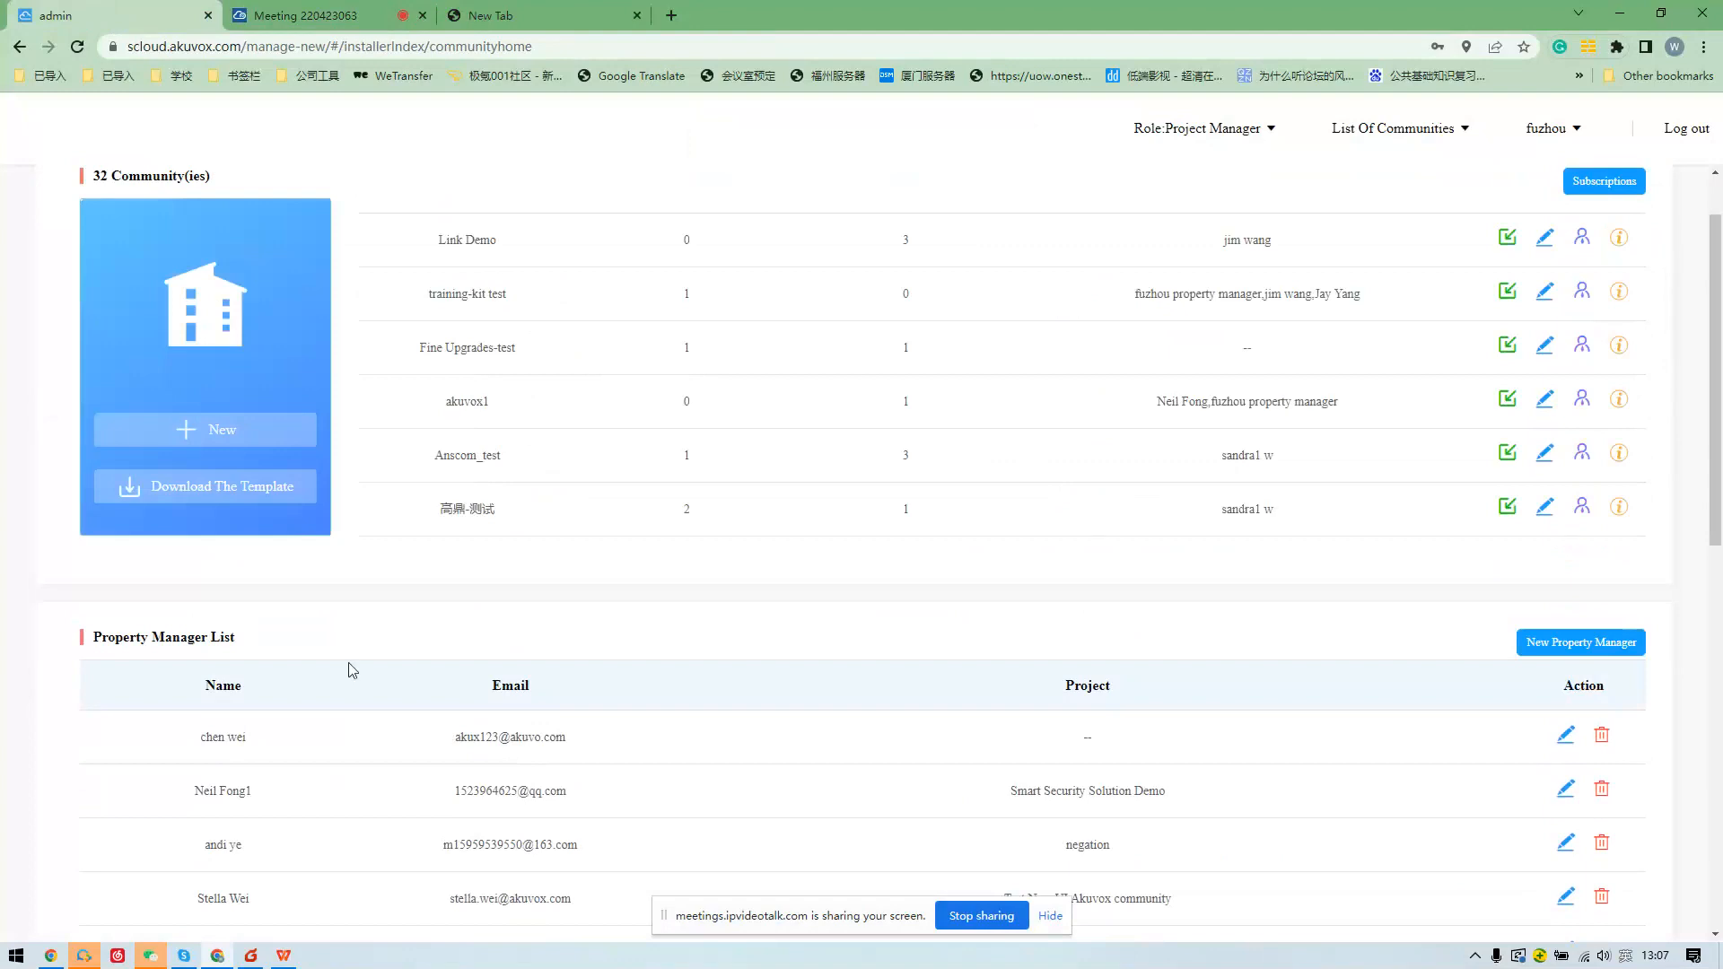
scroll(506, 382, "up", 1)
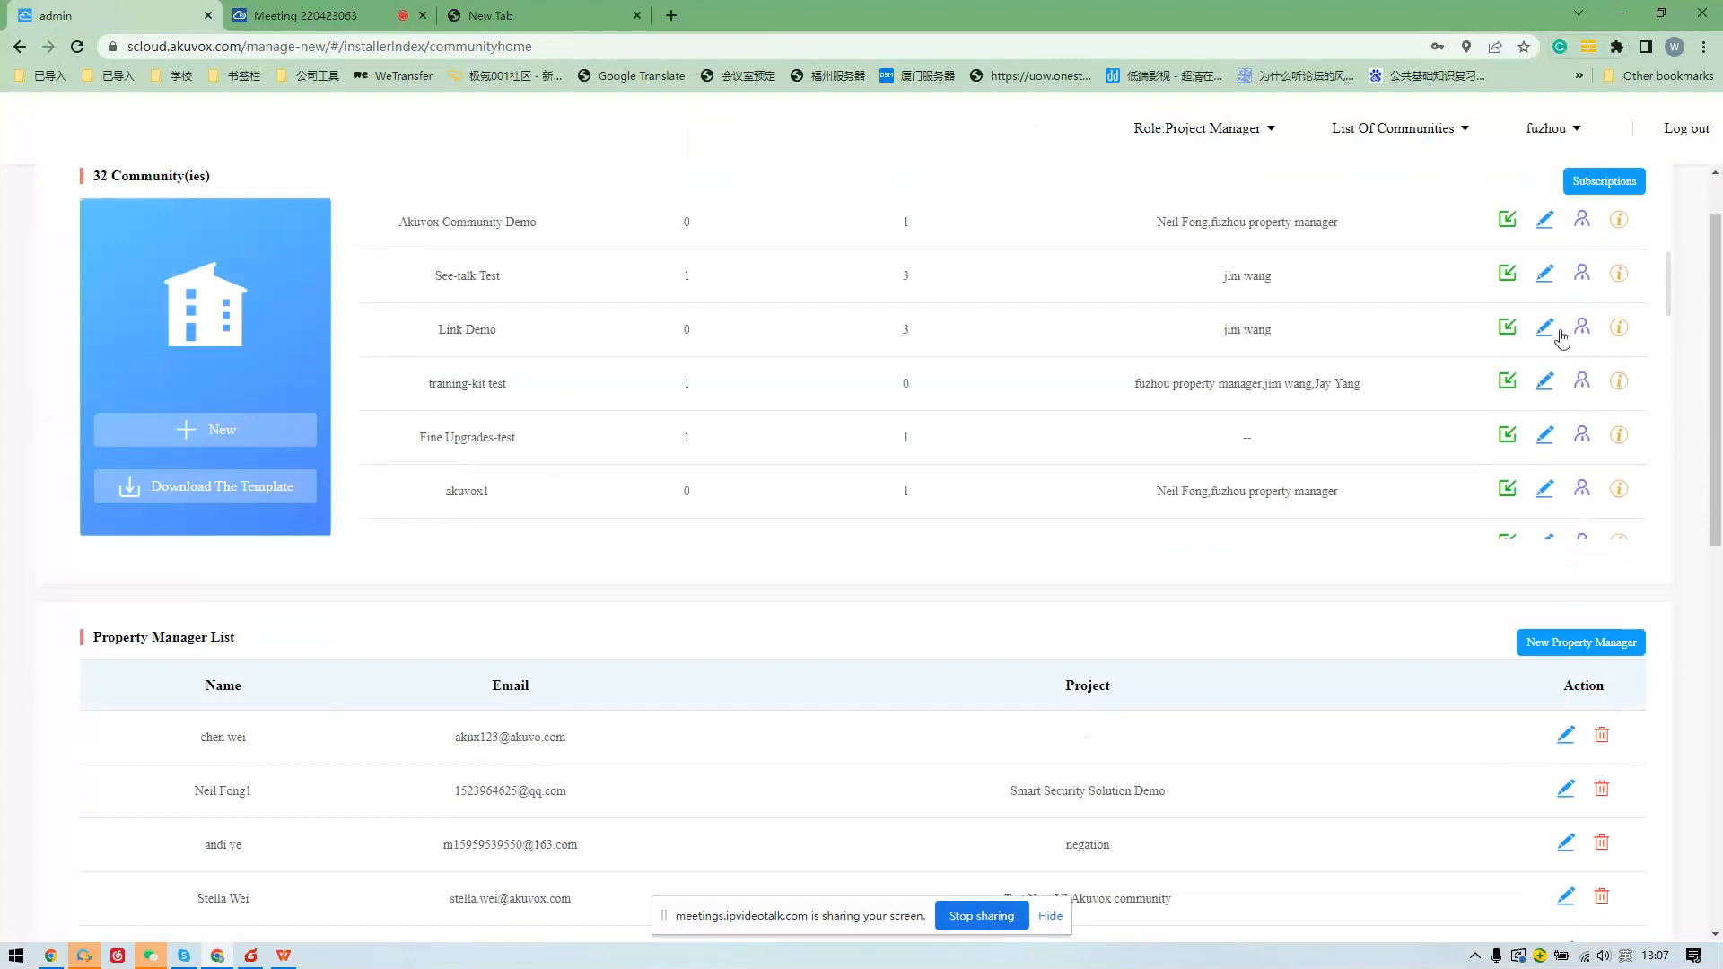
left_click_drag(439, 334, 496, 337)
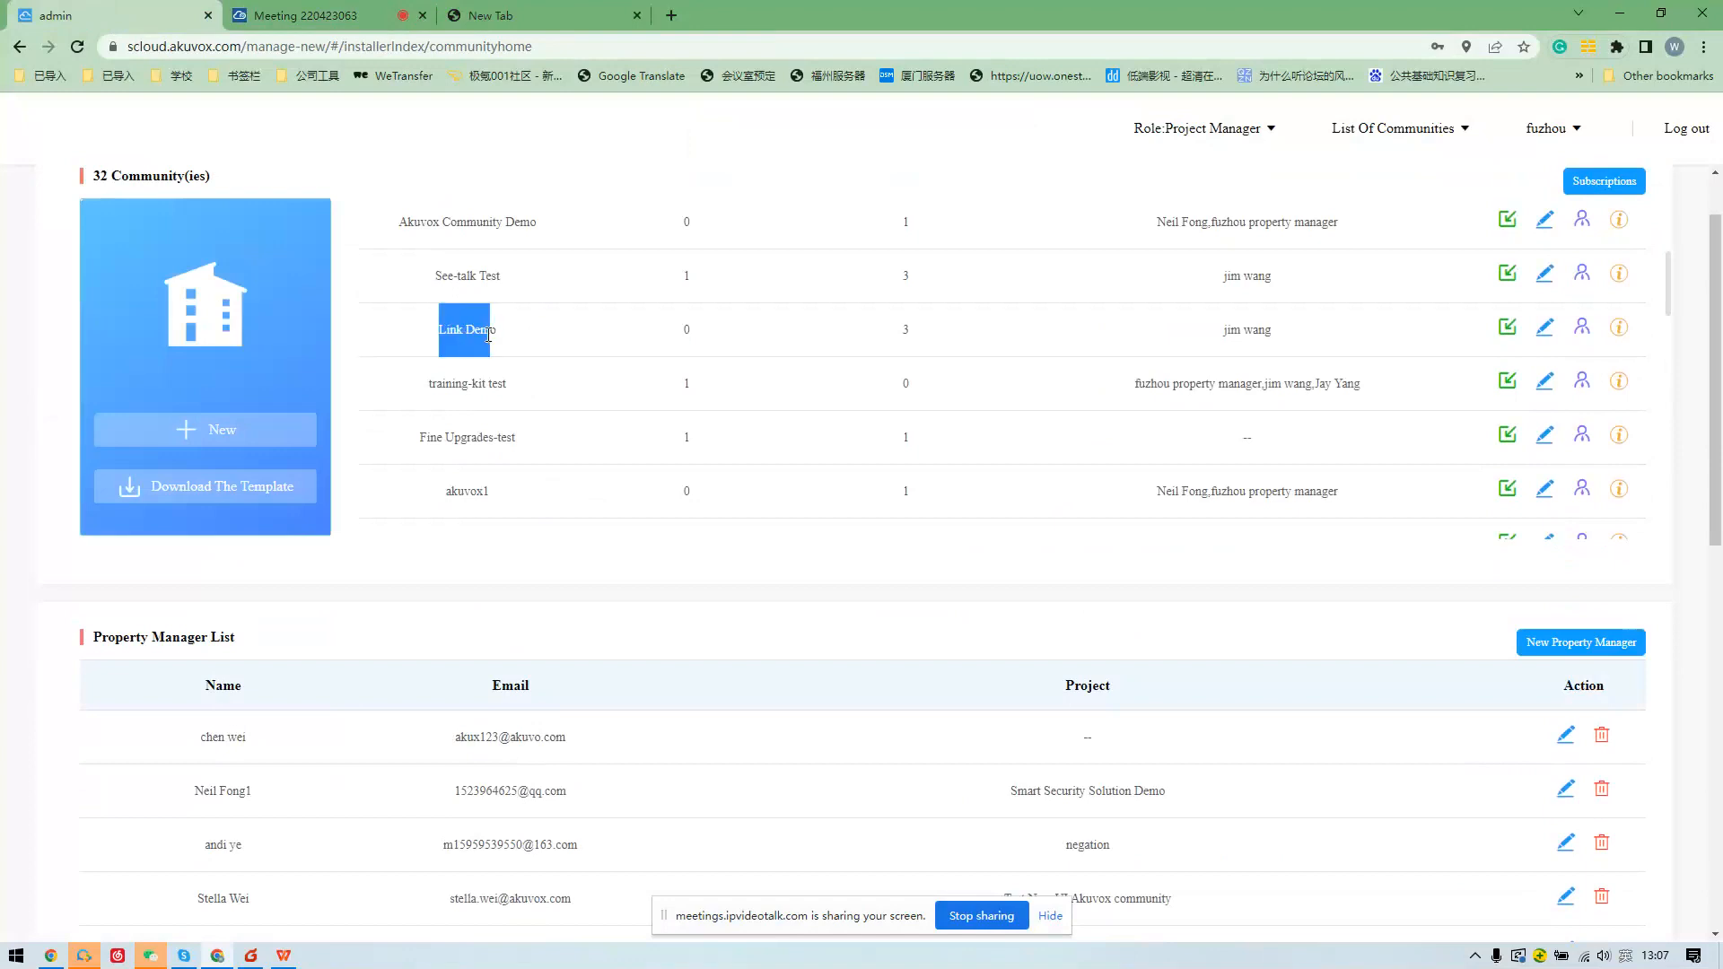
For Link Demo, add then remove a candidate manager and submit with only the existing one.
left_click(1581, 330)
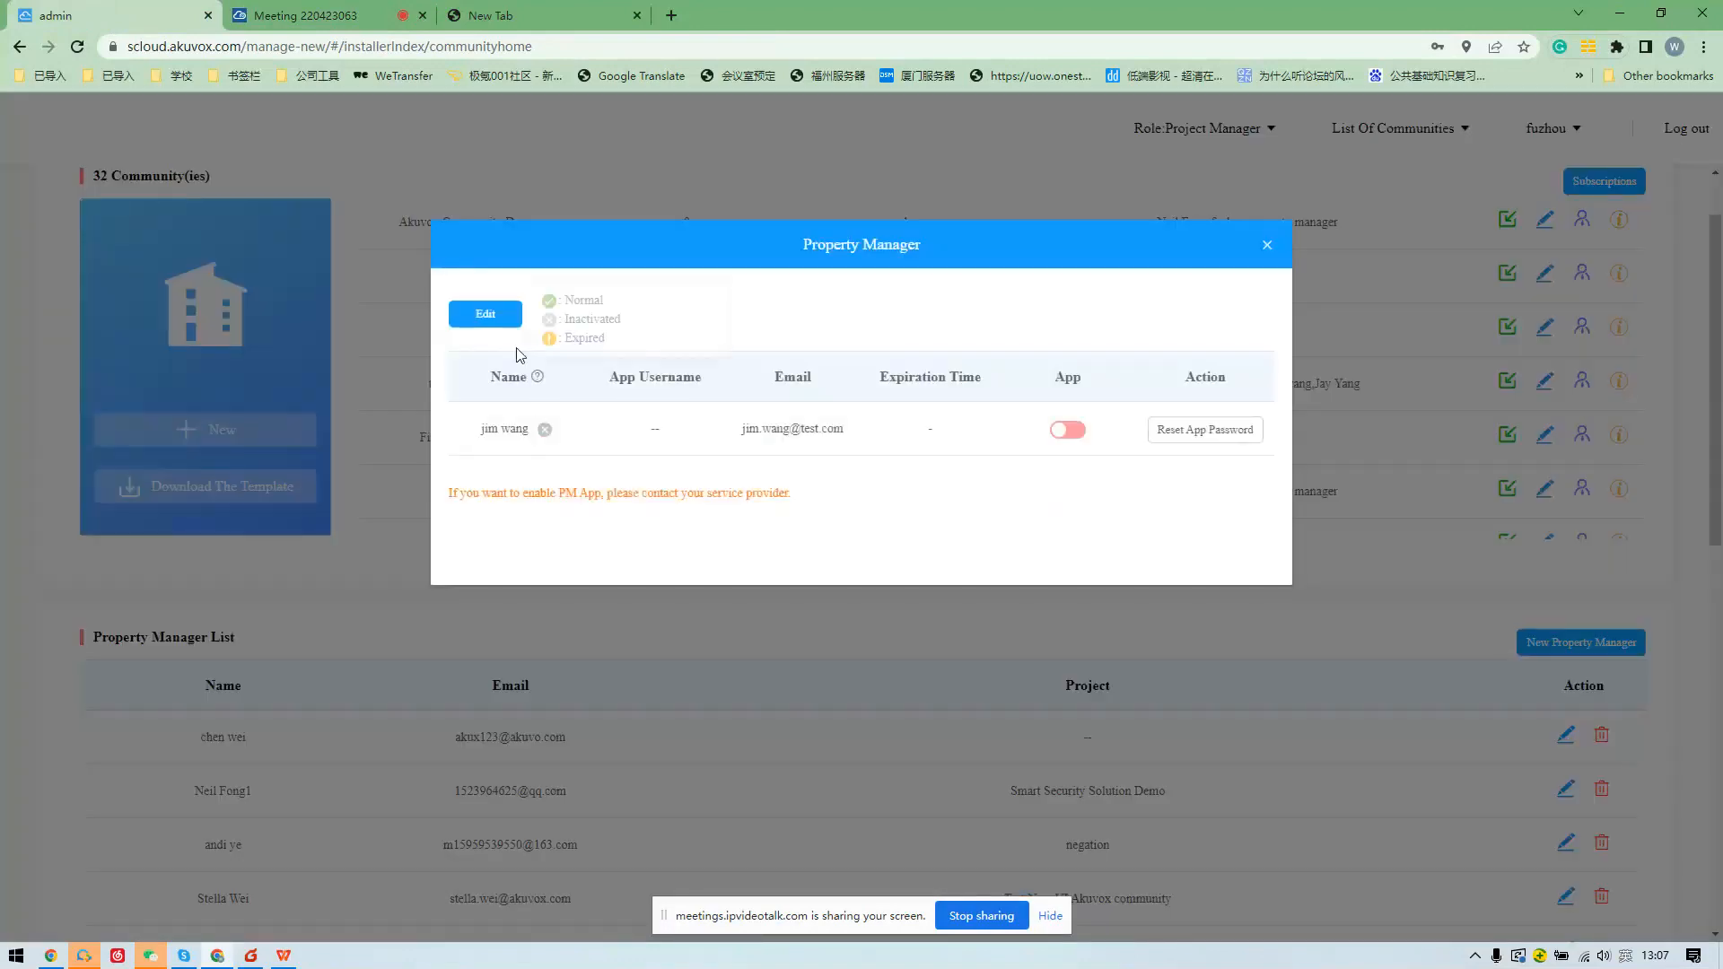
left_click(500, 316)
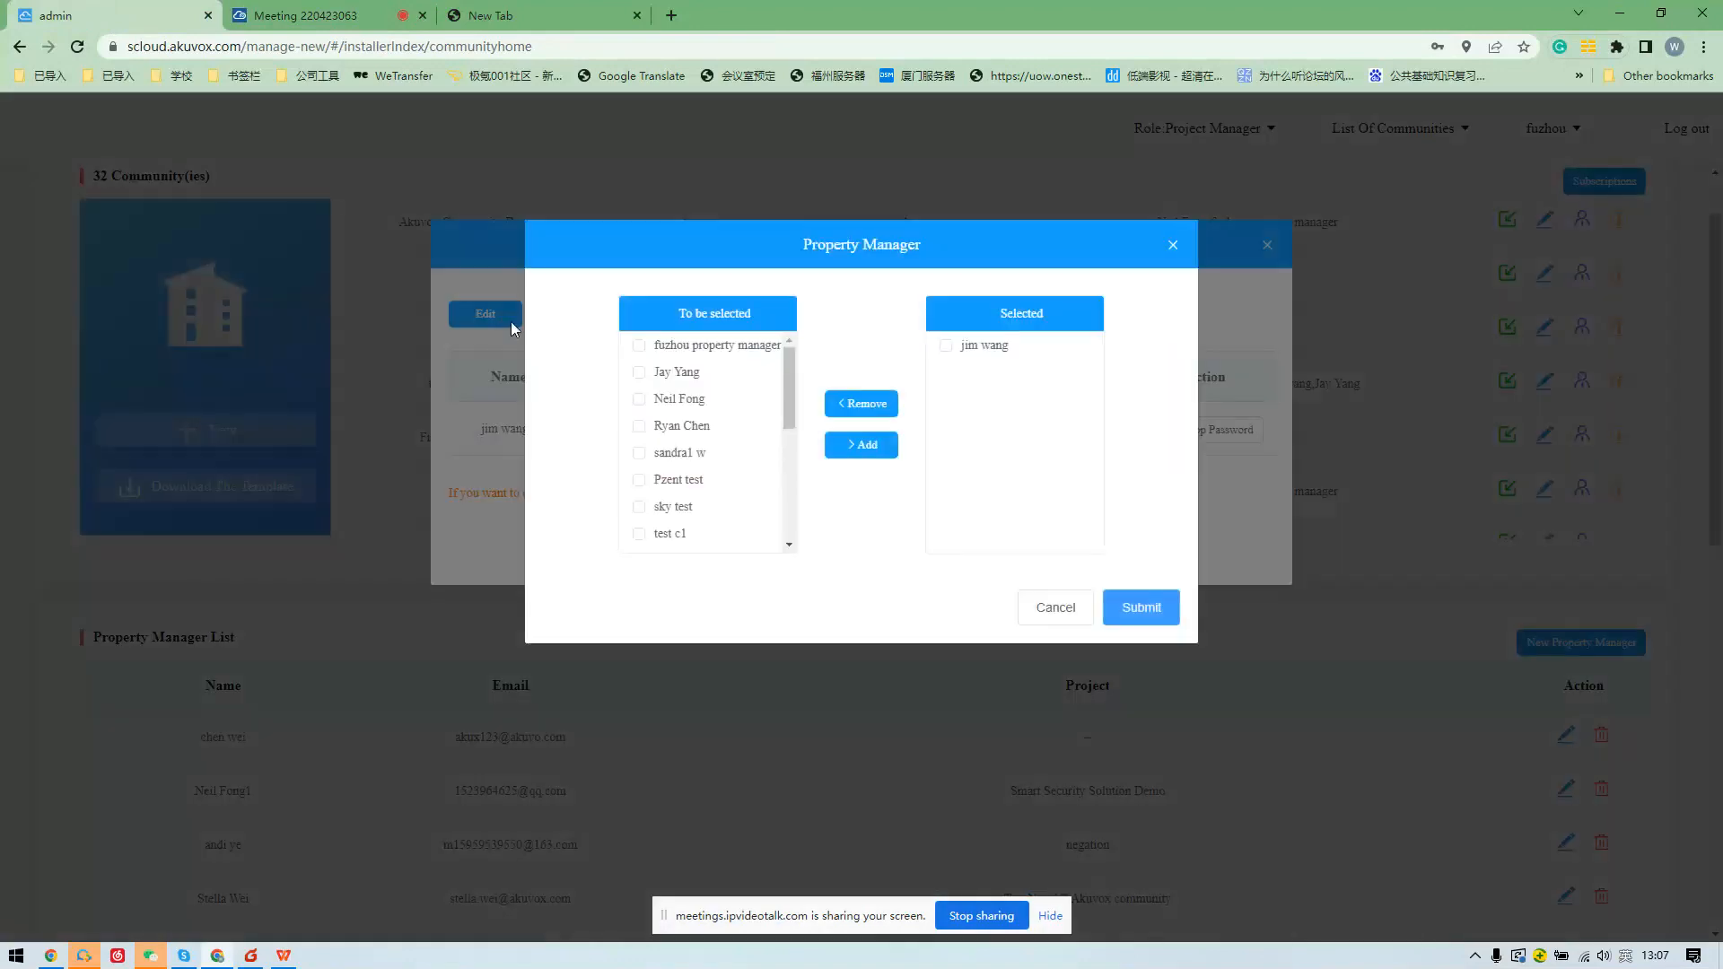
scroll(686, 418, "down", 3)
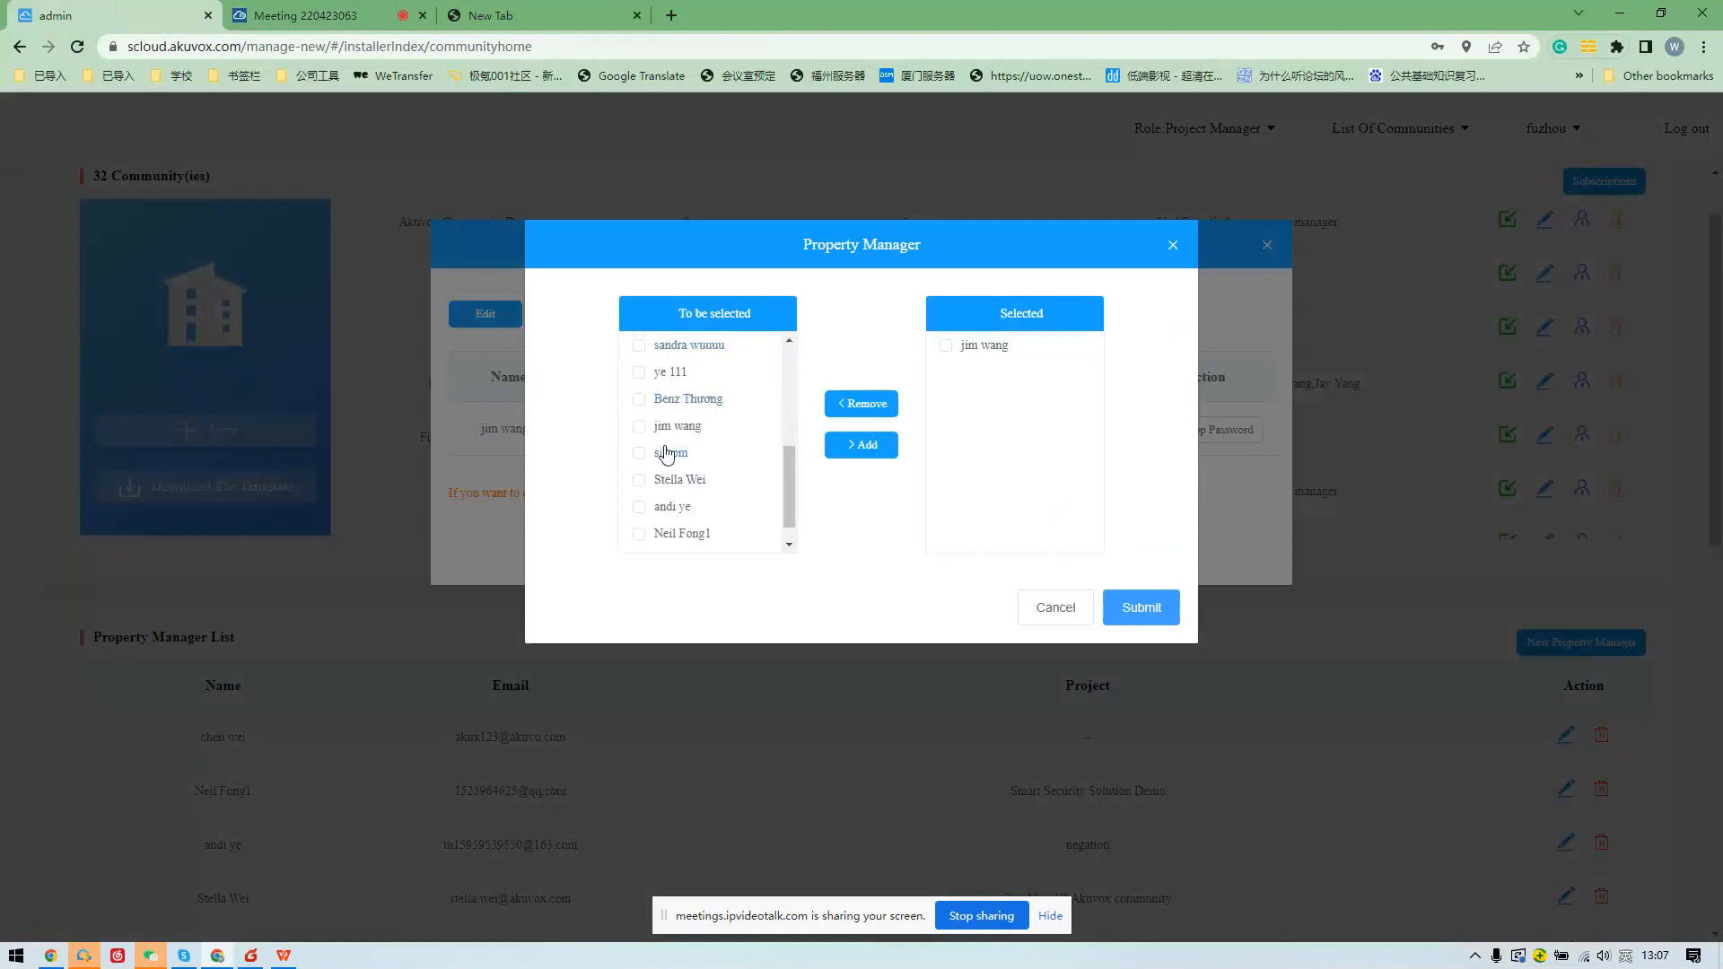
scroll(663, 429, "up", 5)
scroll(663, 429, "up", 1)
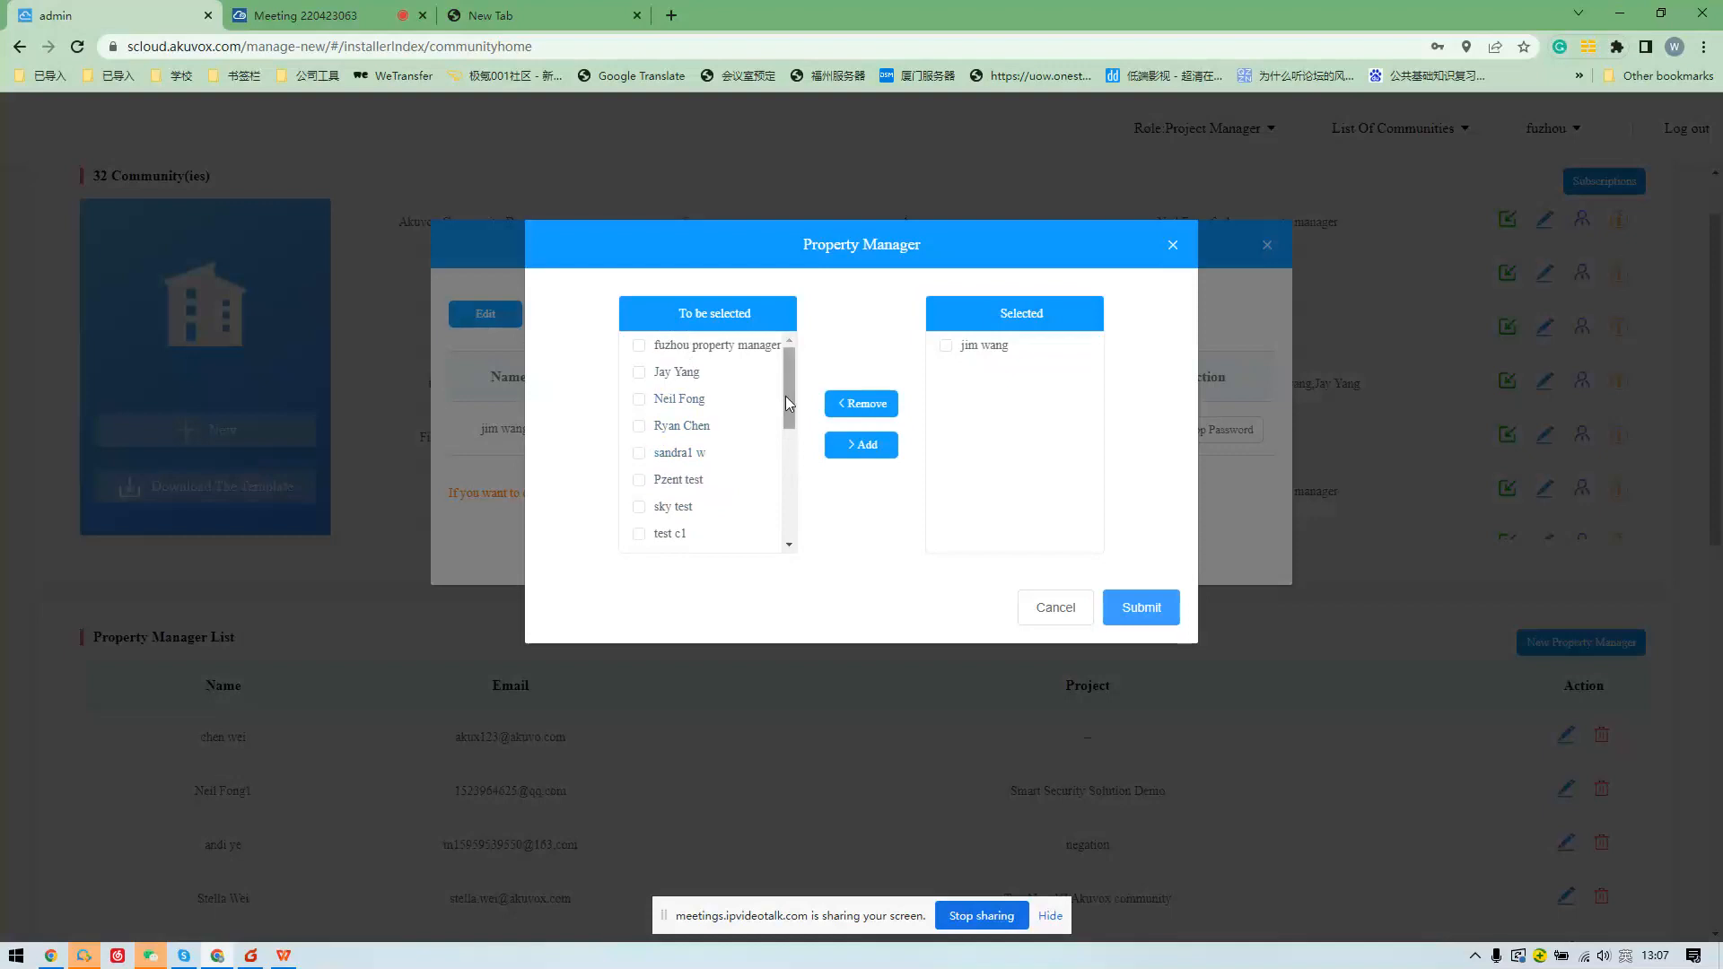
scroll(778, 485, "down", 5)
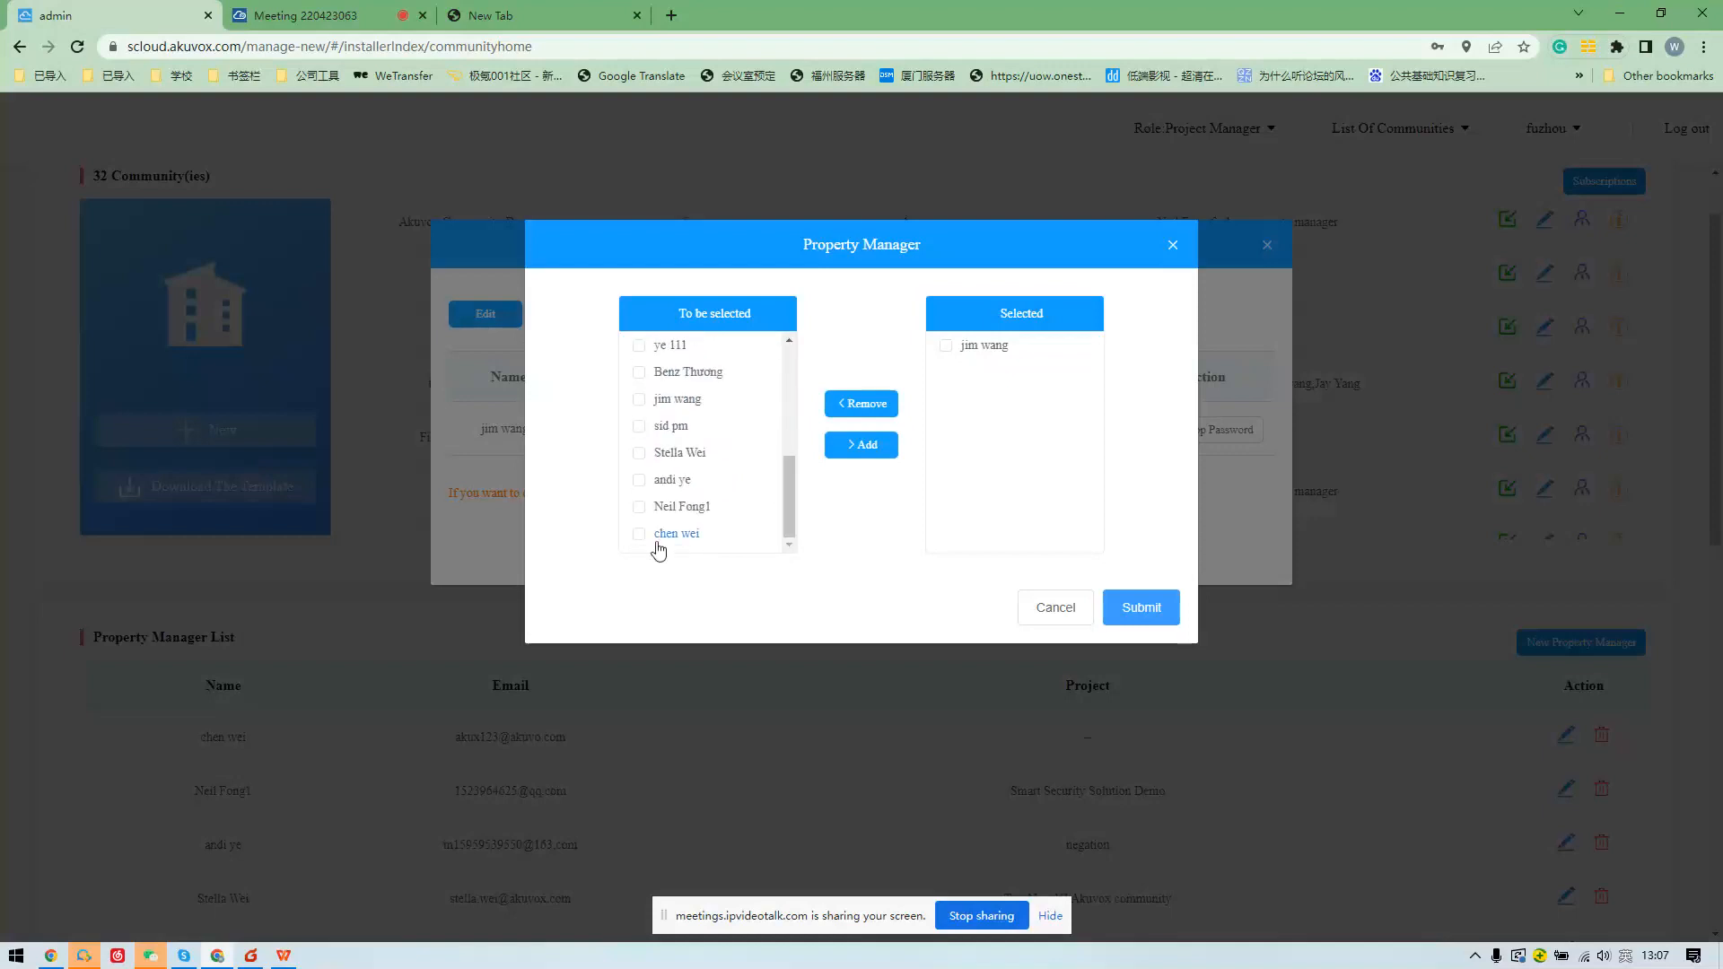
left_click(639, 533)
left_click(858, 449)
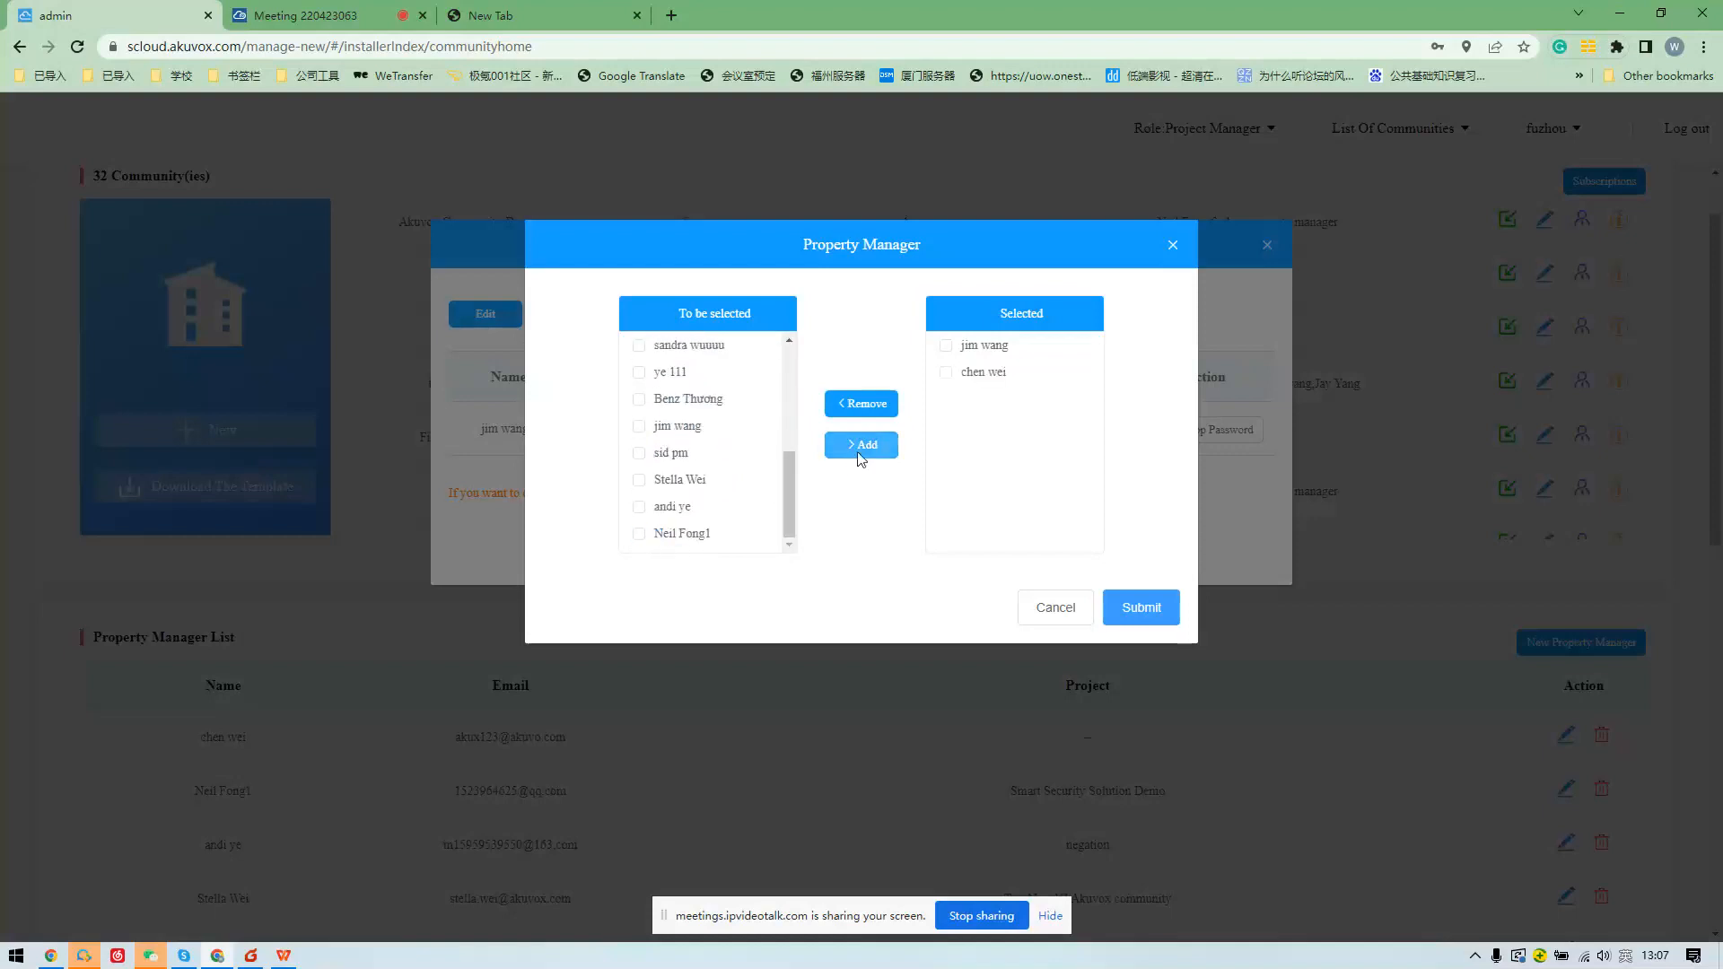
left_click(946, 373)
left_click(862, 403)
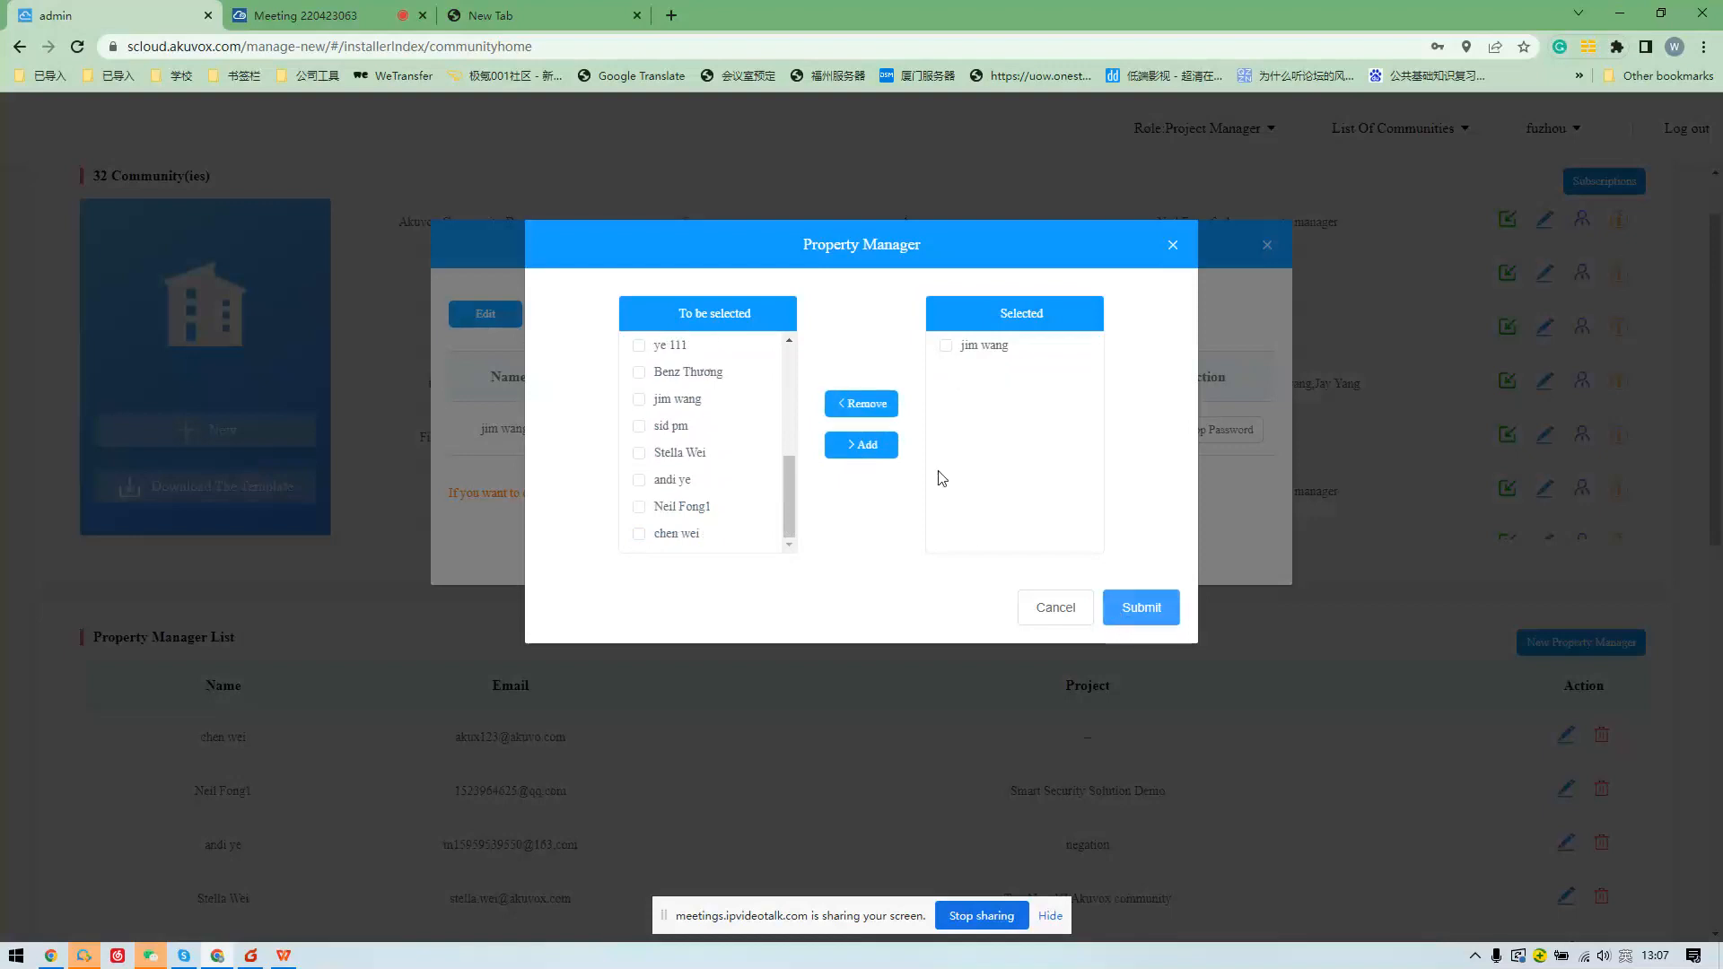
left_click(1140, 609)
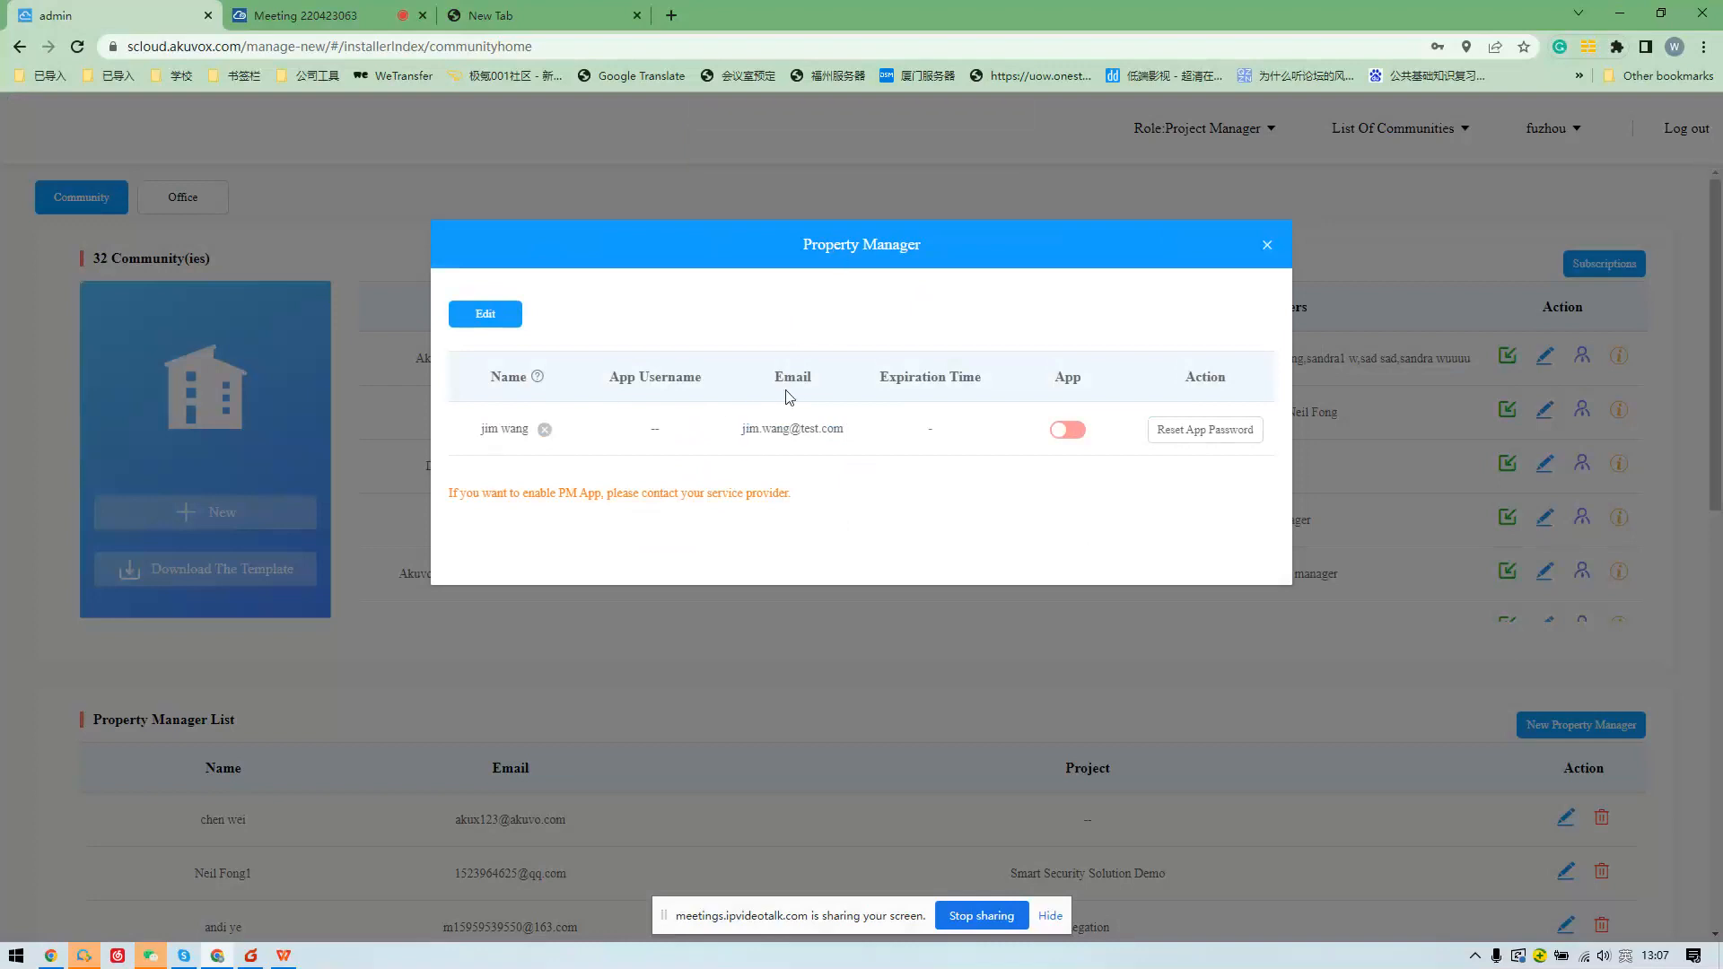
Highlight the manager's Email, App and Action columns, then close the property manager window.
left_click_drag(742, 429, 790, 345)
left_click(770, 316)
left_click_drag(721, 423, 853, 425)
left_click(1018, 425)
left_click_drag(1059, 370, 1092, 471)
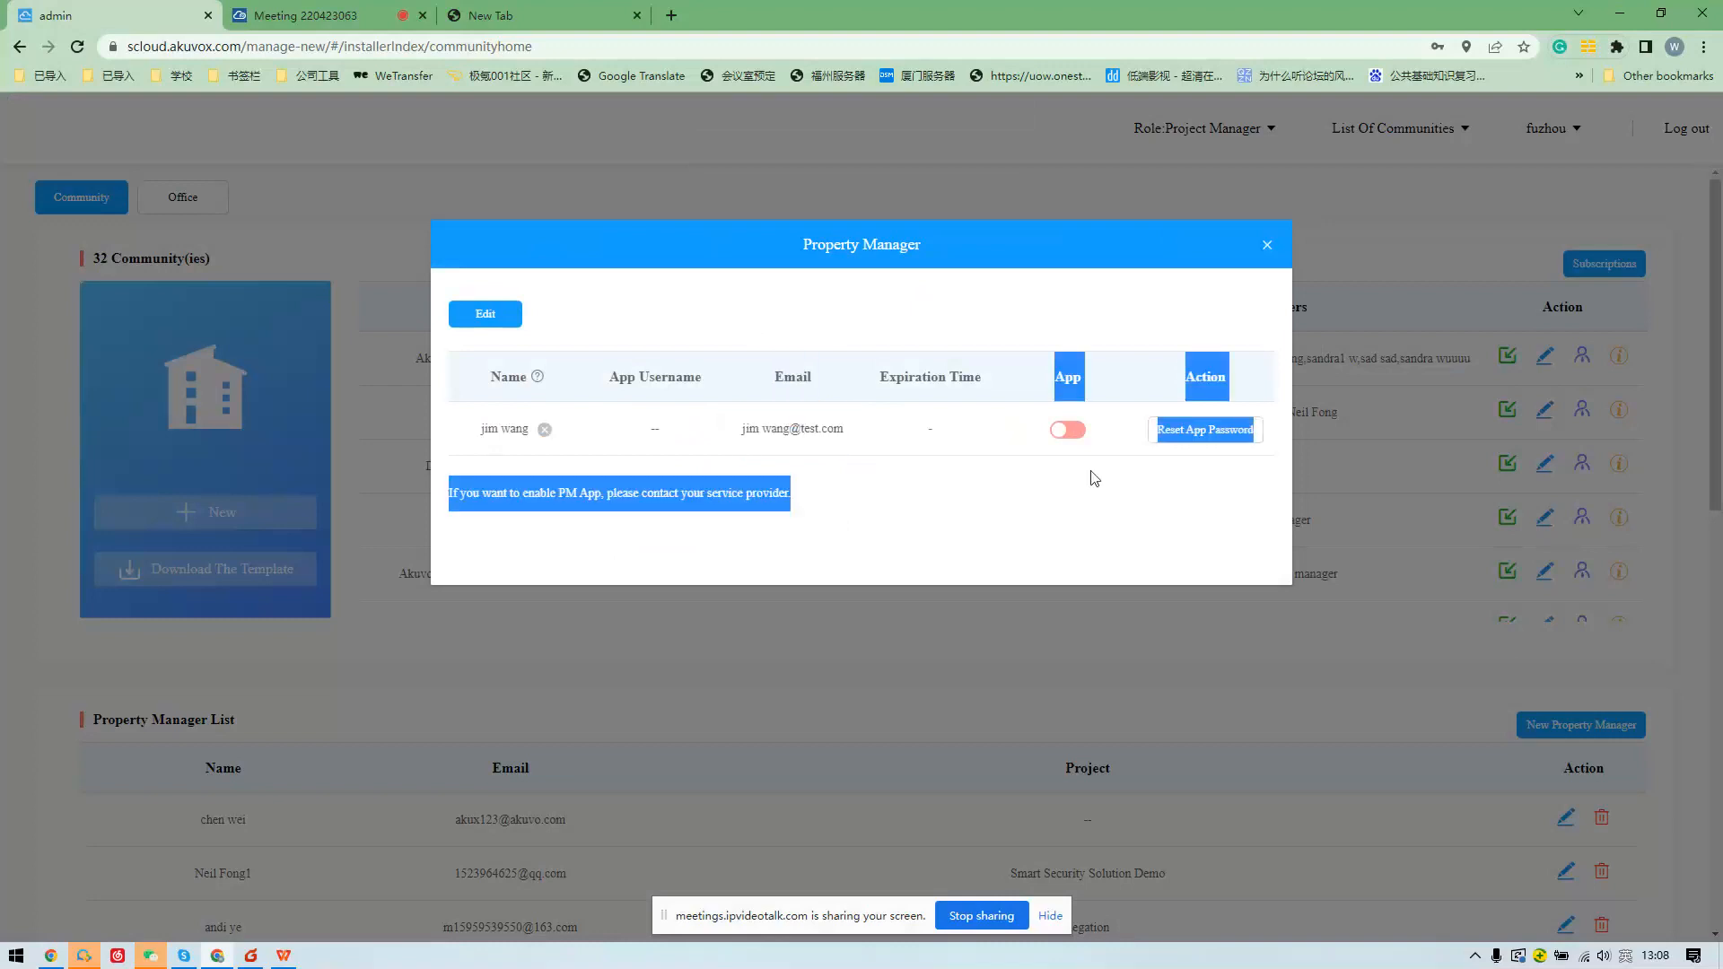
left_click(1080, 355)
left_click_drag(1046, 385, 1077, 397)
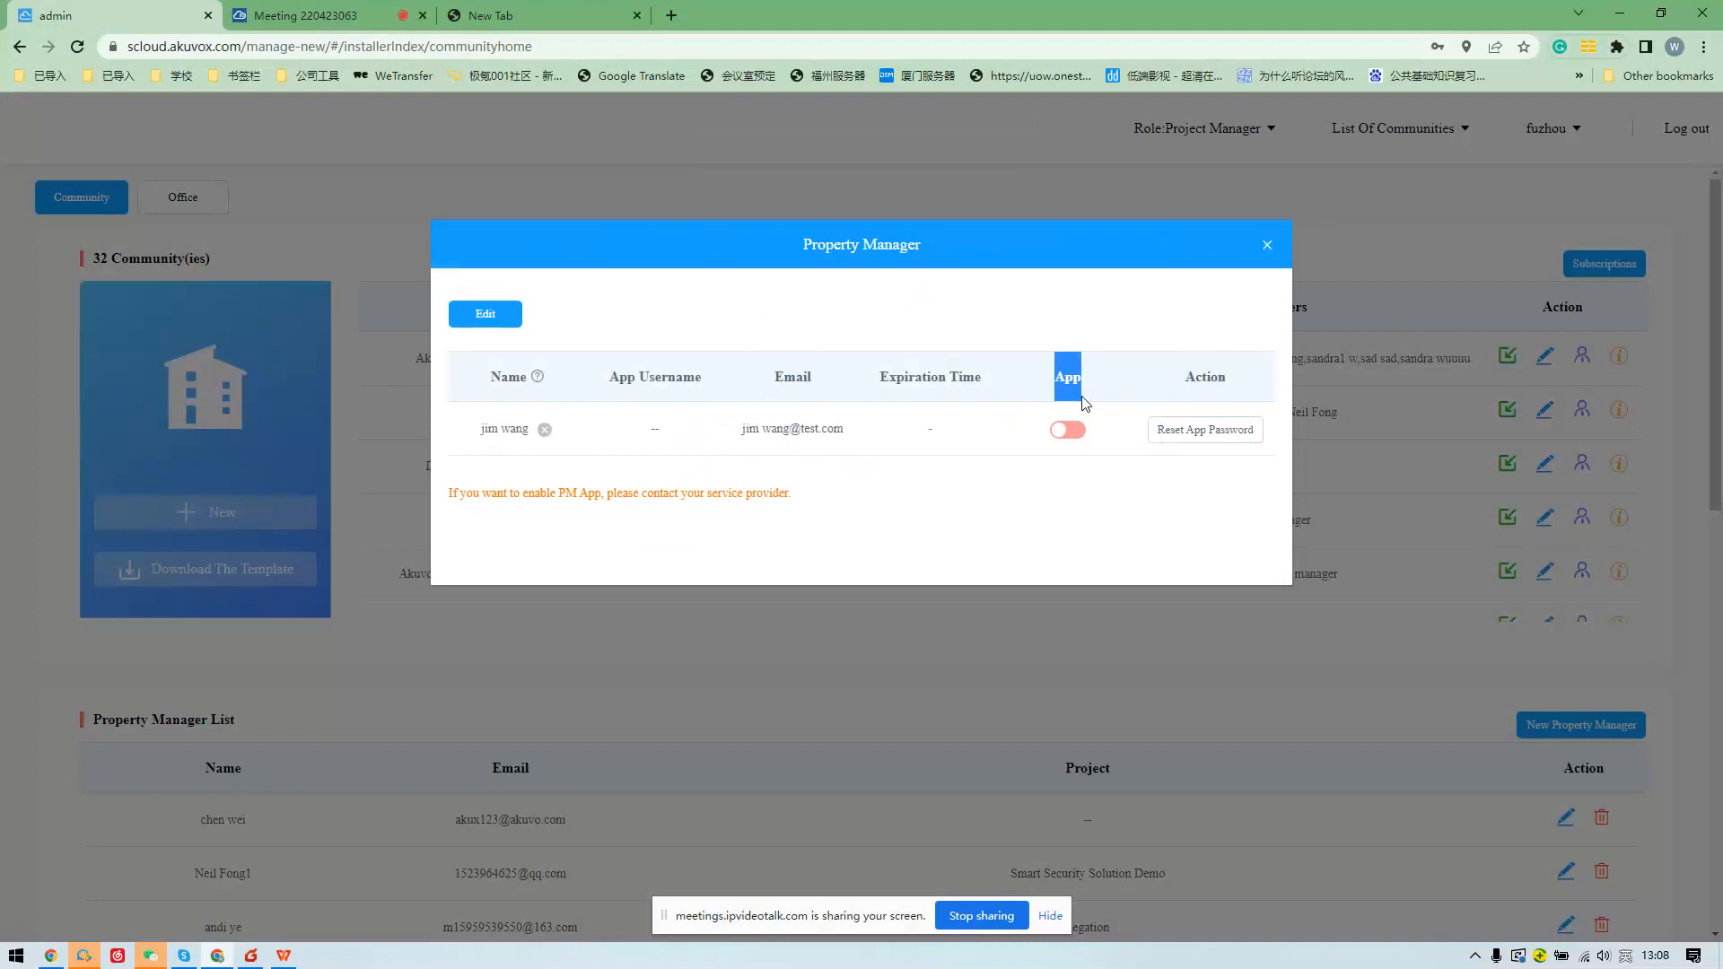
left_click(971, 429)
left_click_drag(950, 258, 804, 259)
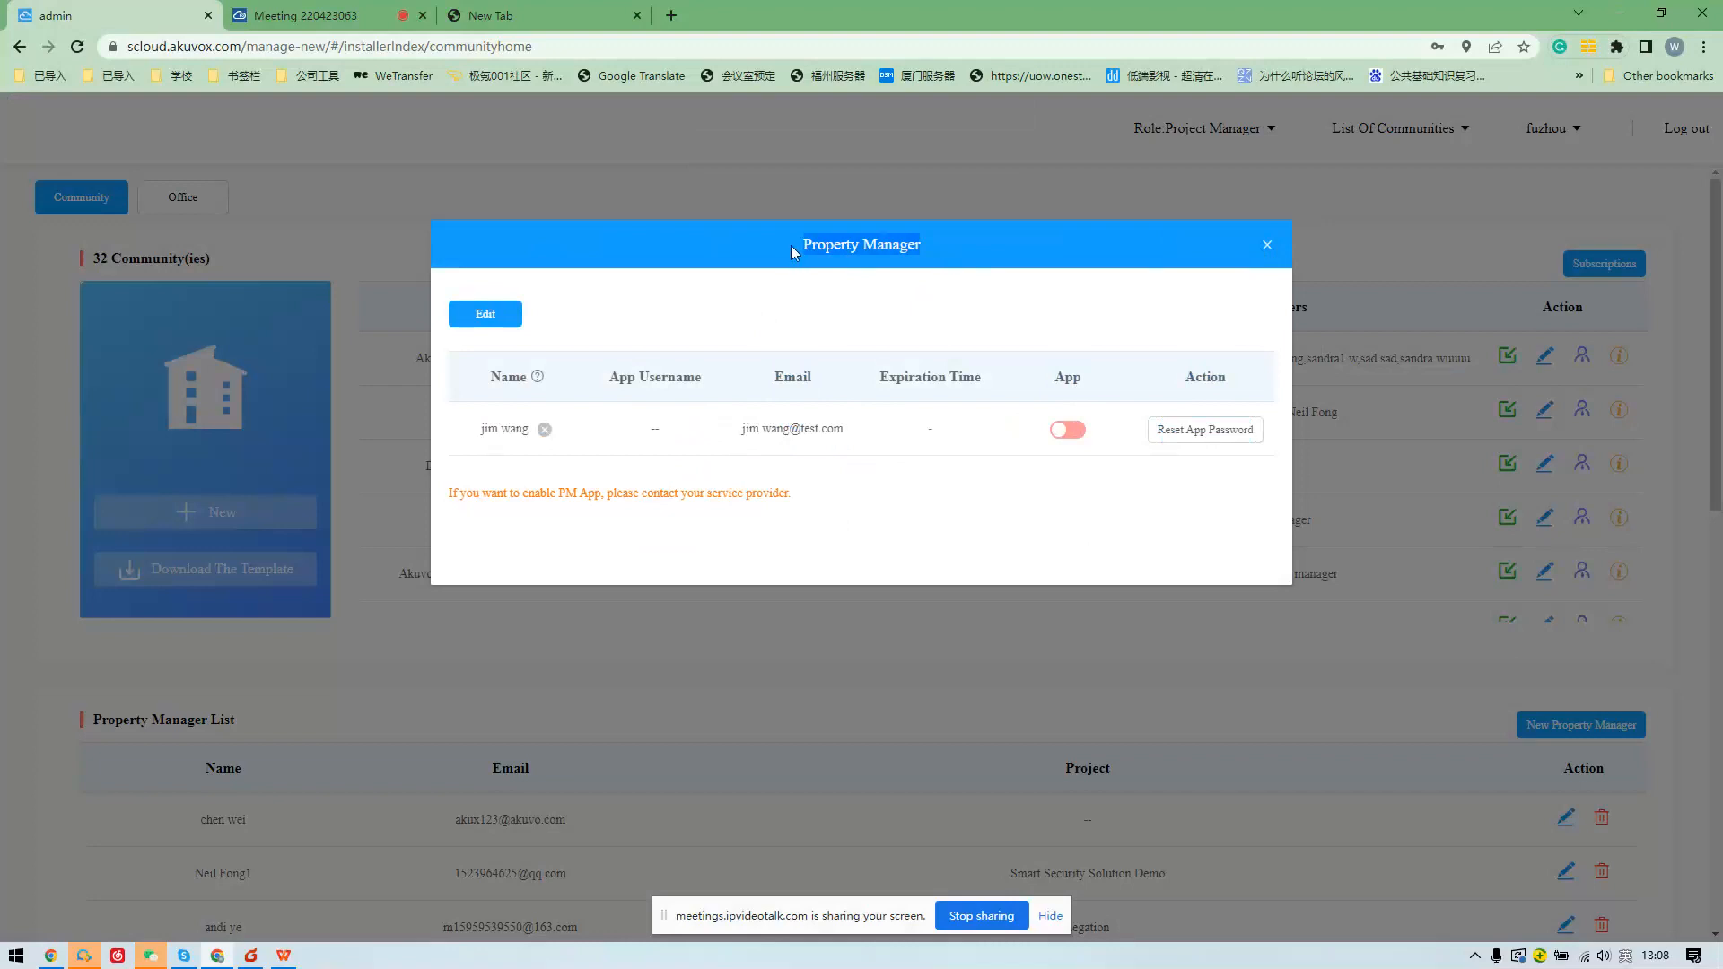
left_click(1268, 246)
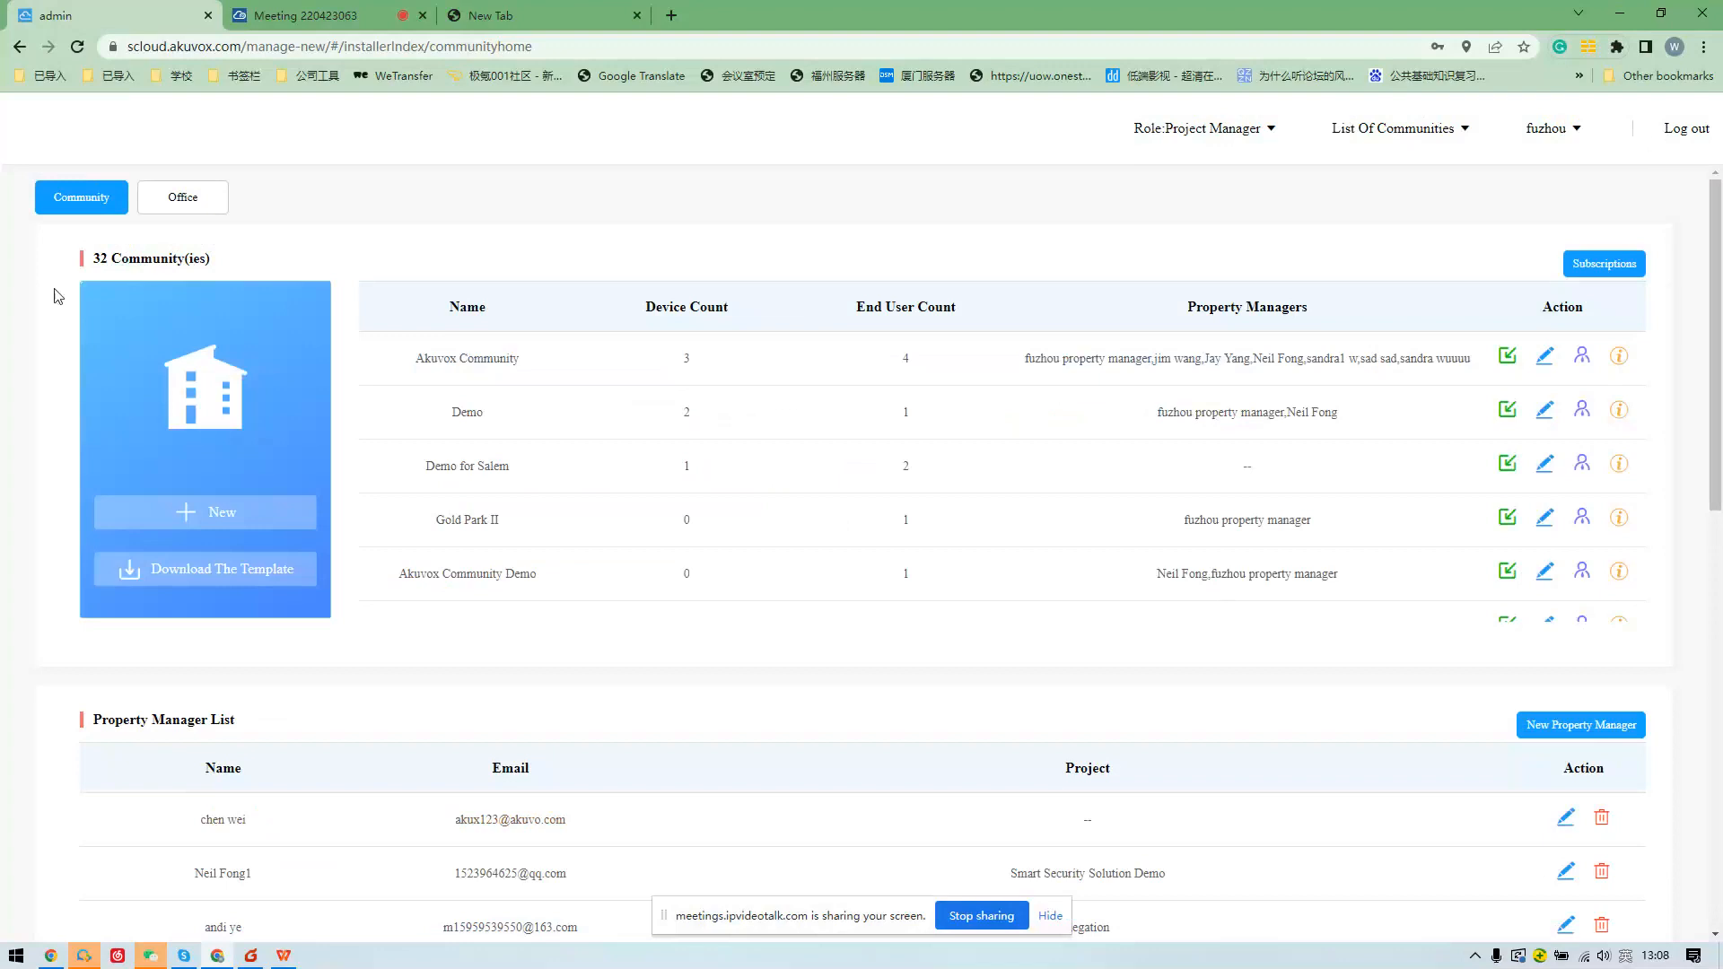
Log out and sign back in with the other saved account.
left_click(1682, 131)
left_click(663, 552)
type("a")
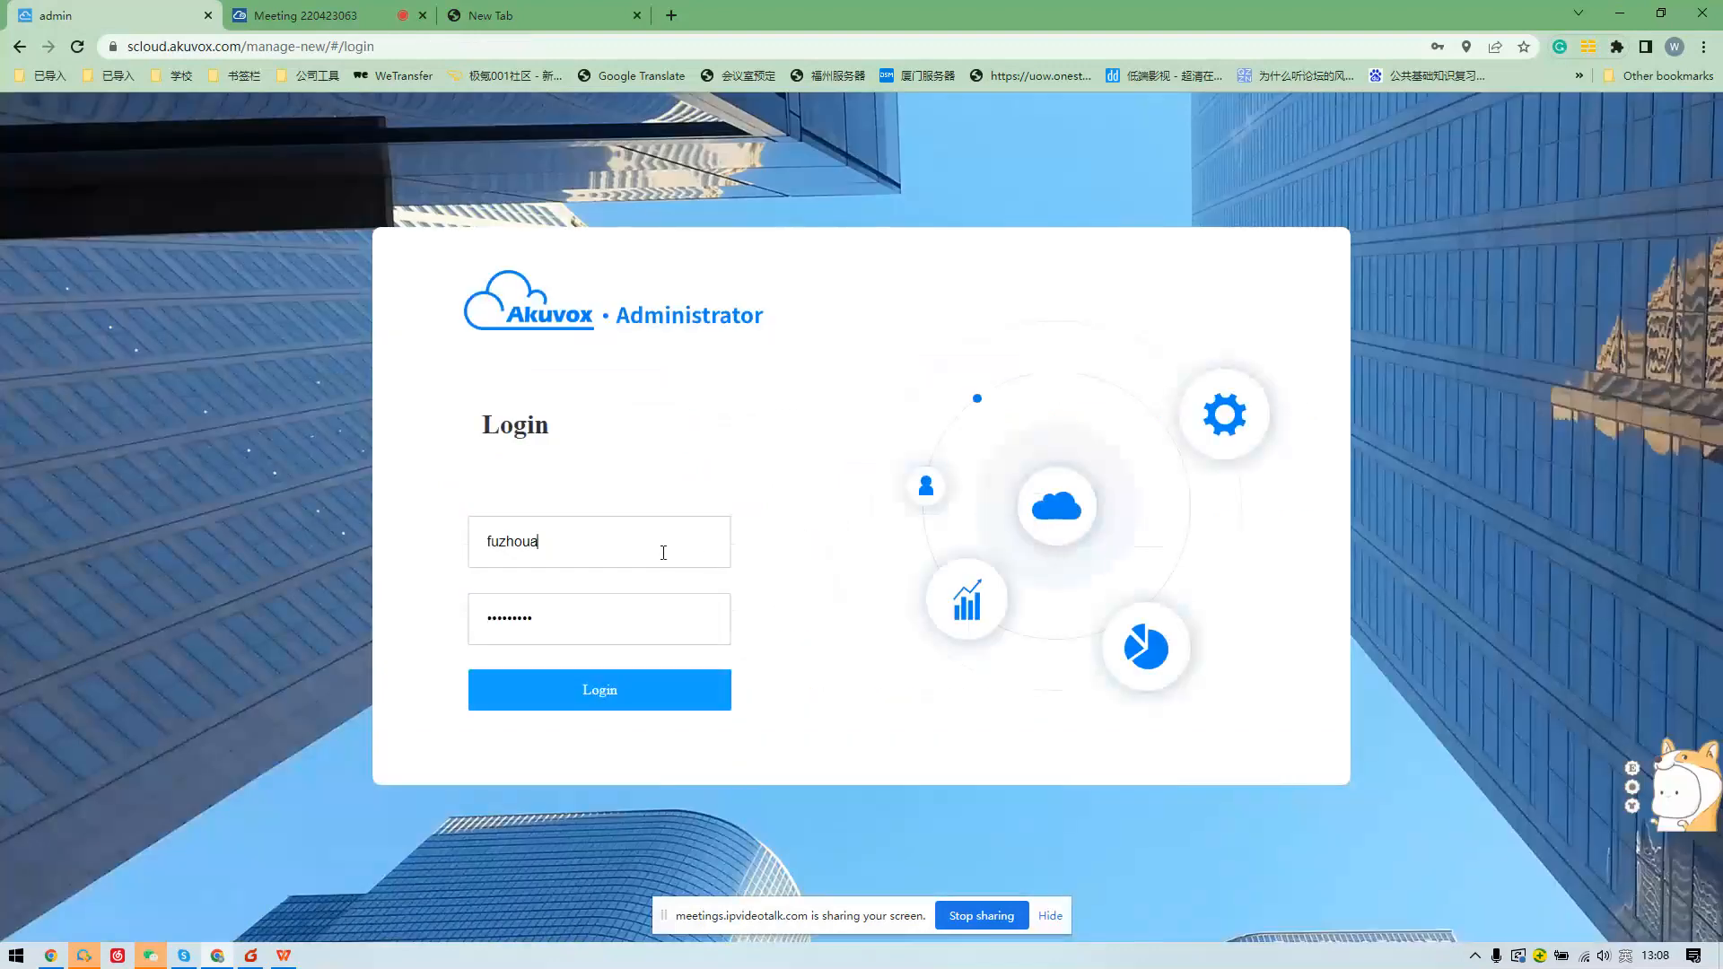
key("BackSpace")
key("BackSpace")
key("BackSpace")
key("BackSpace")
key("BackSpace")
key("BackSpace")
key("BackSpace")
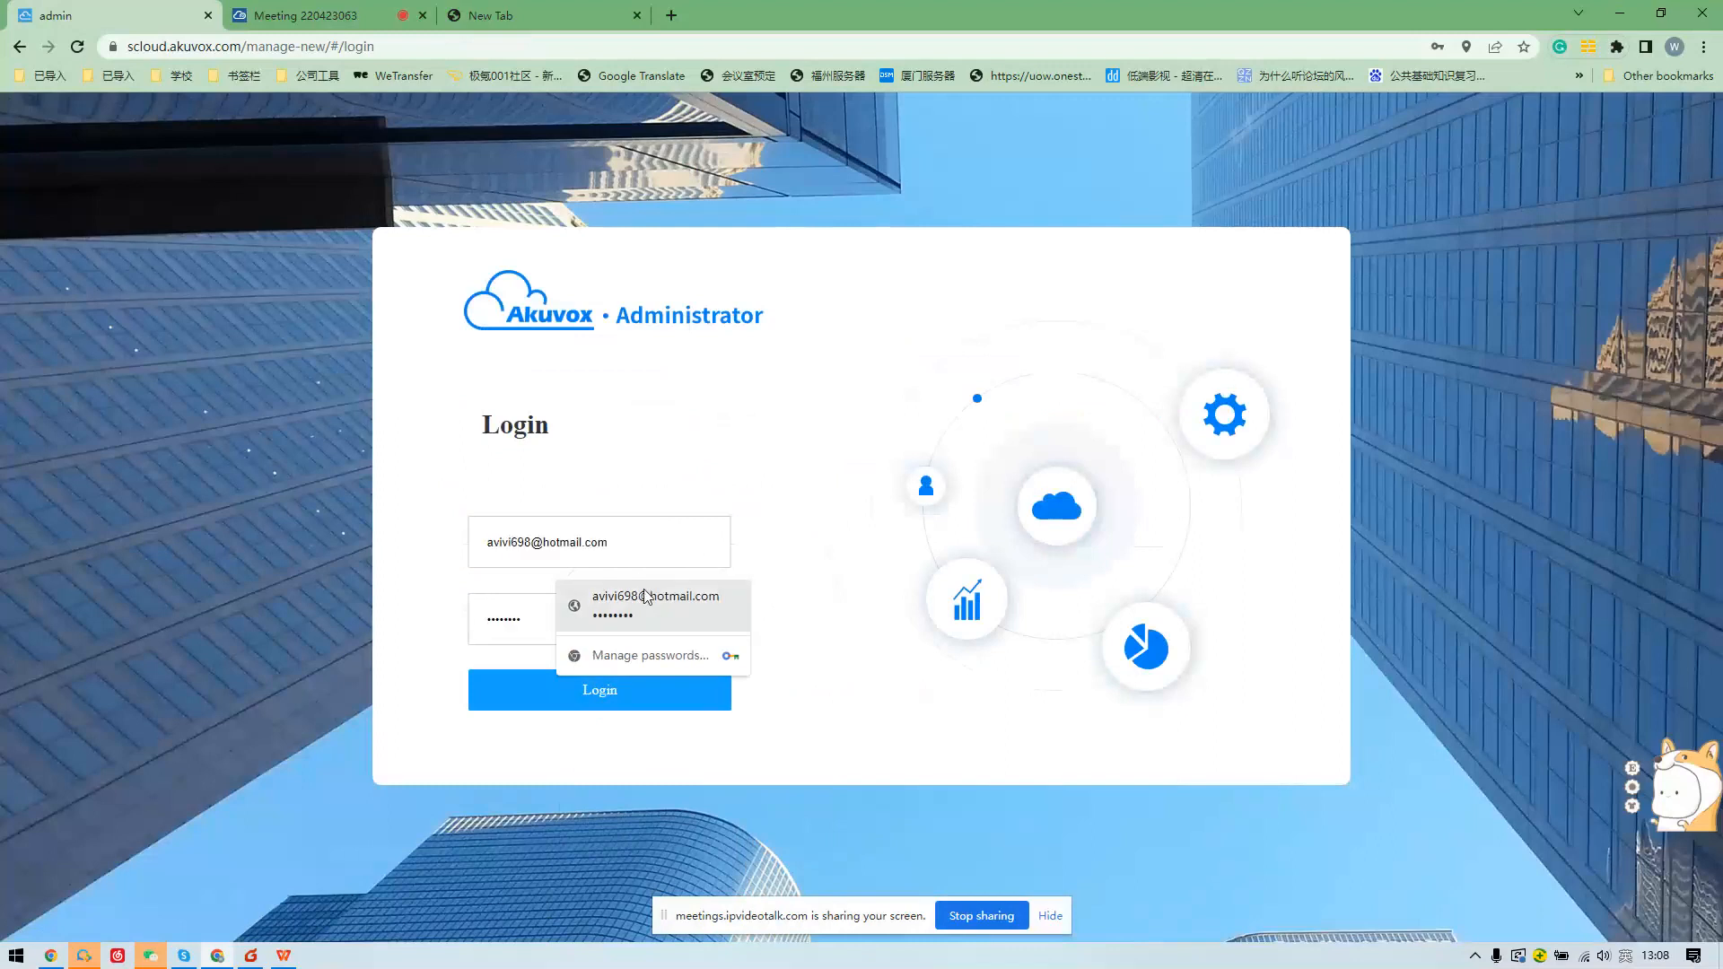
left_click(646, 597)
left_click(654, 706)
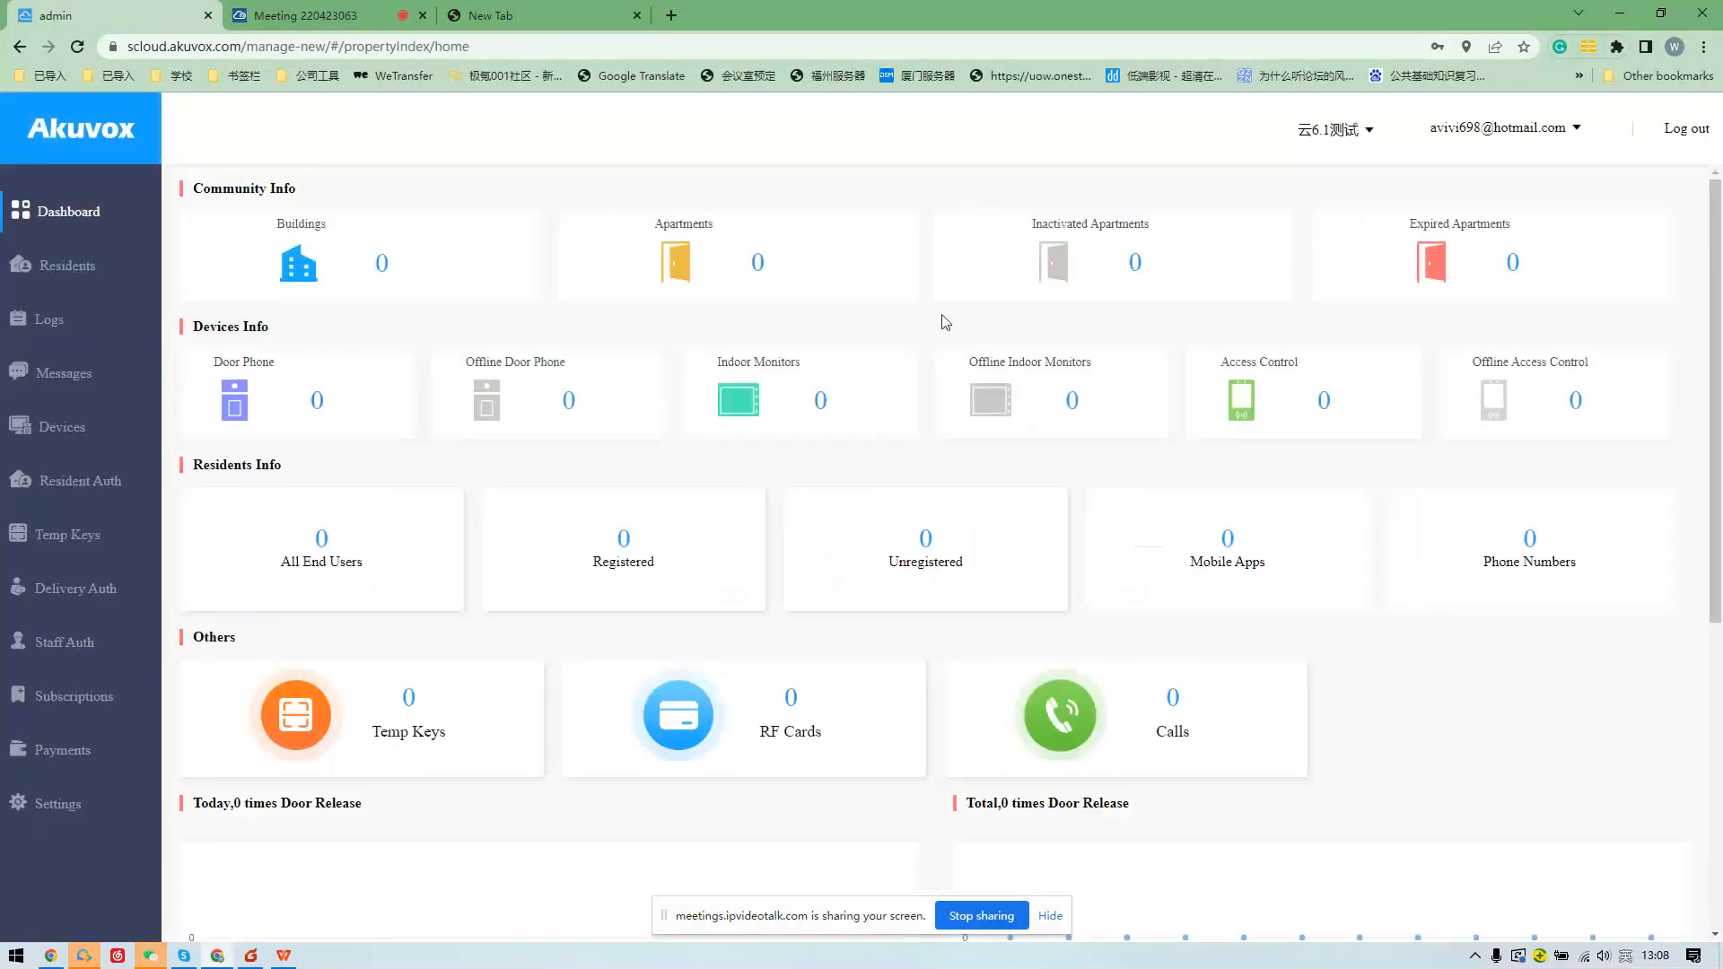
Switch the dashboard to the BIG BIG HOME community.
left_click(1333, 130)
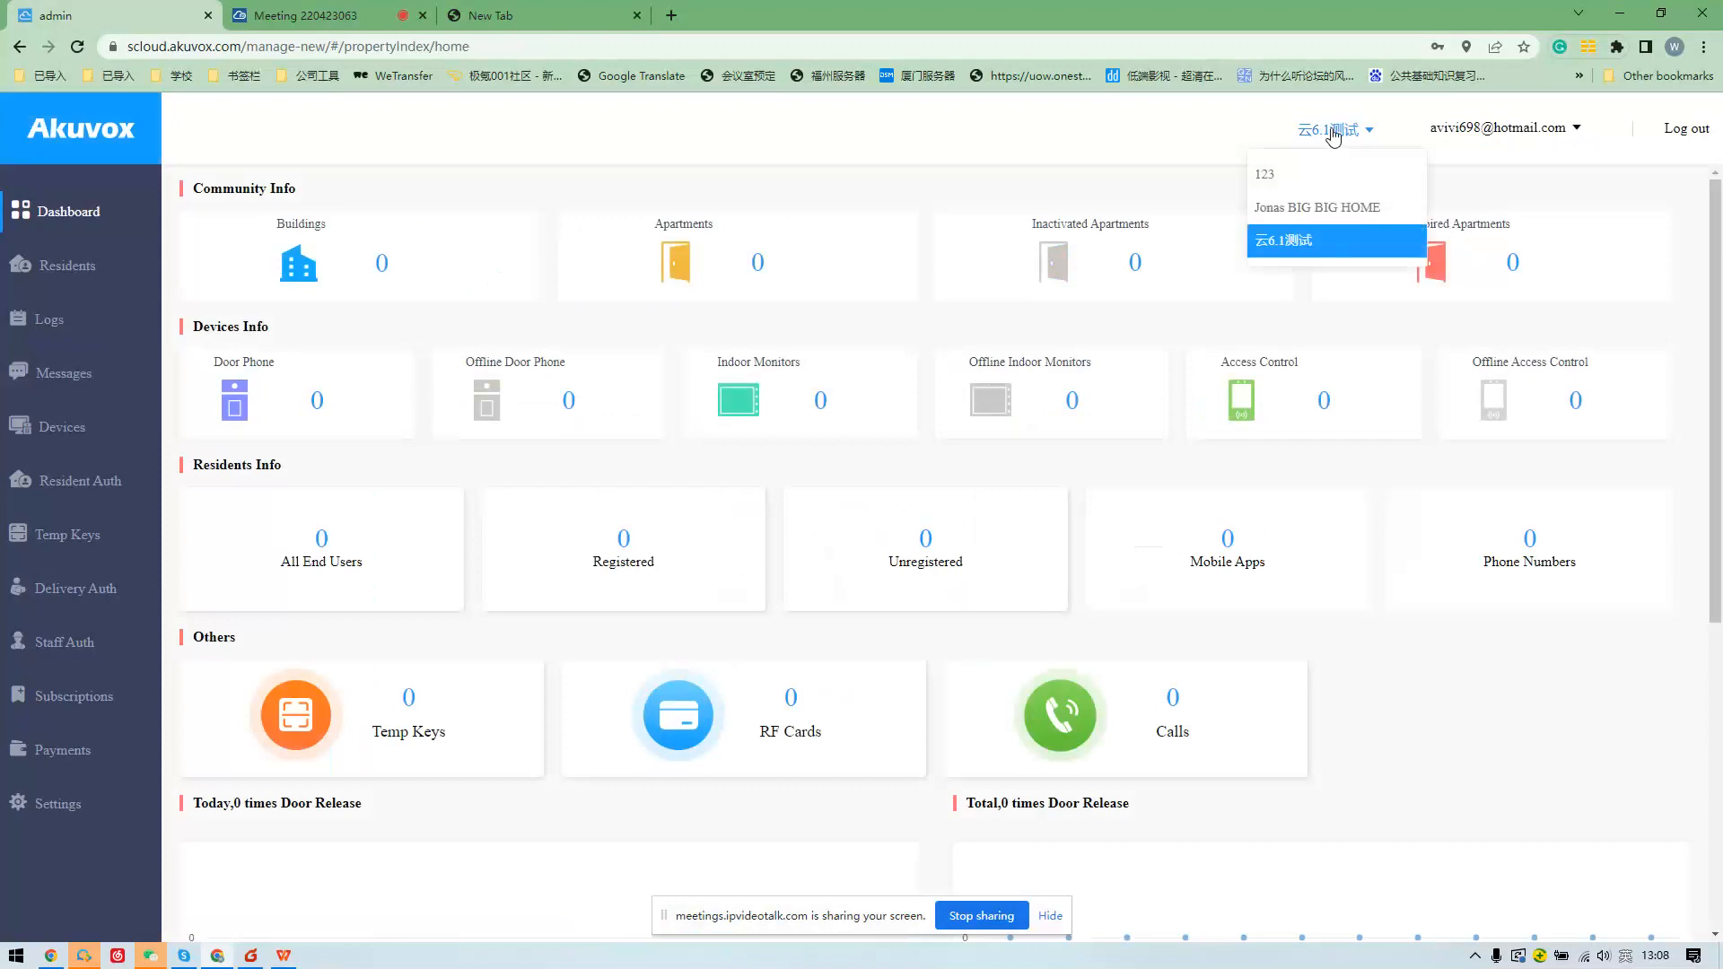
left_click(1327, 207)
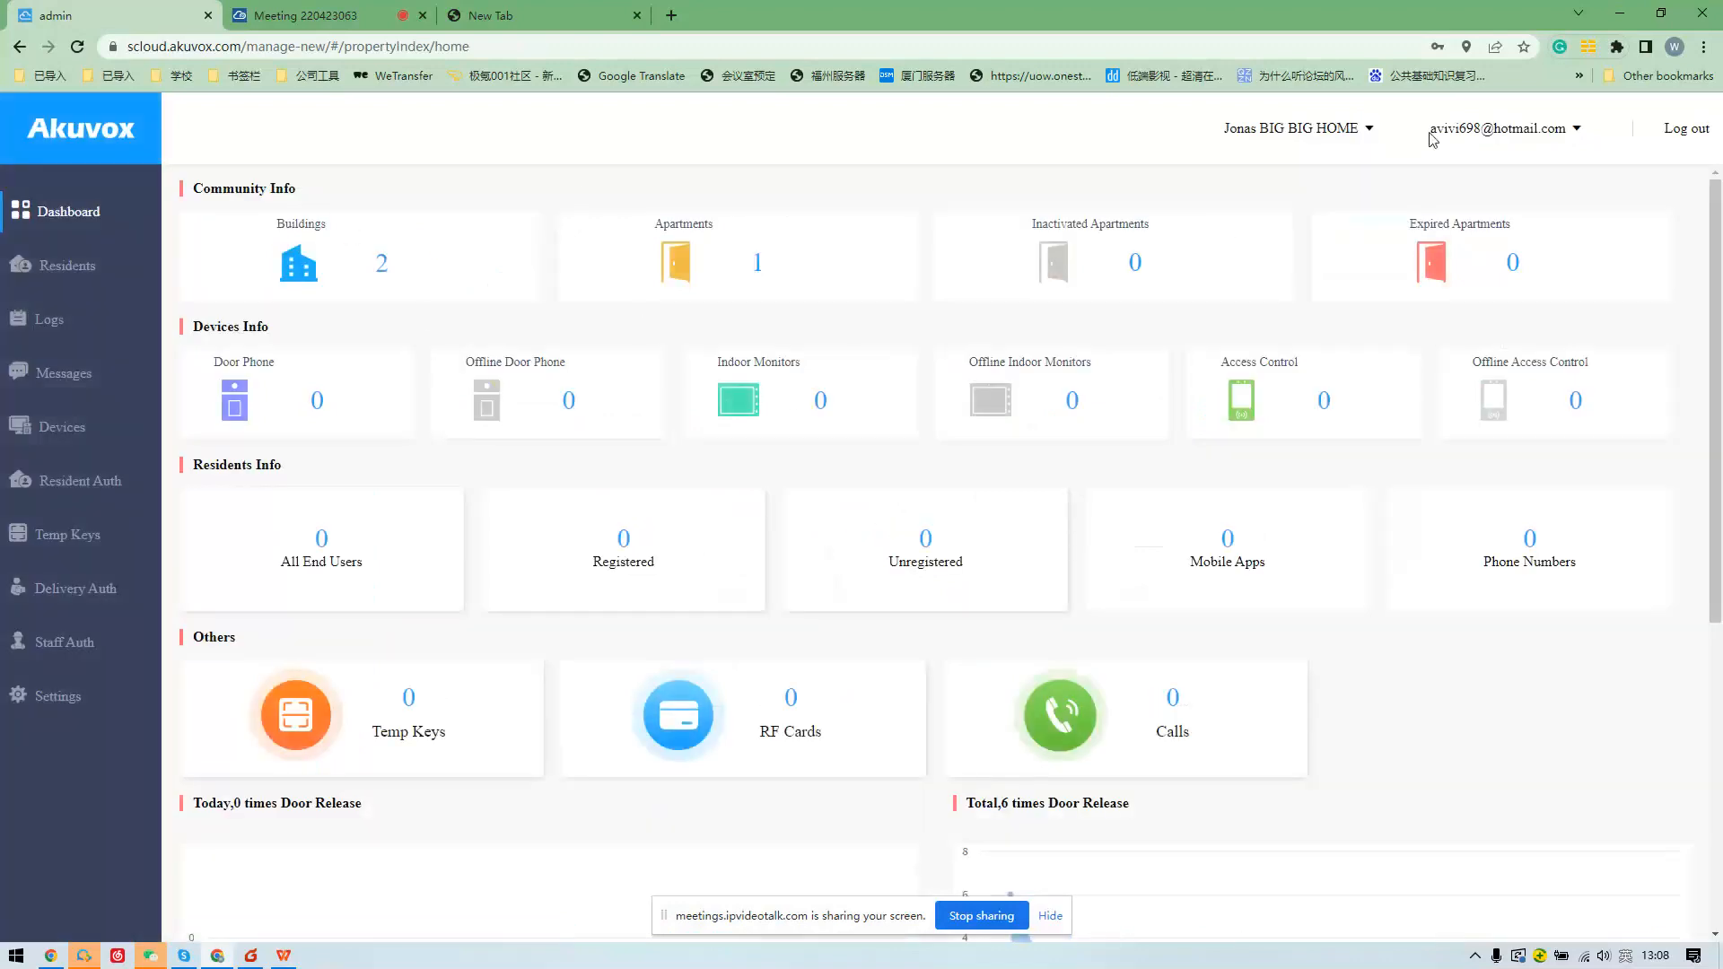
left_click(1344, 132)
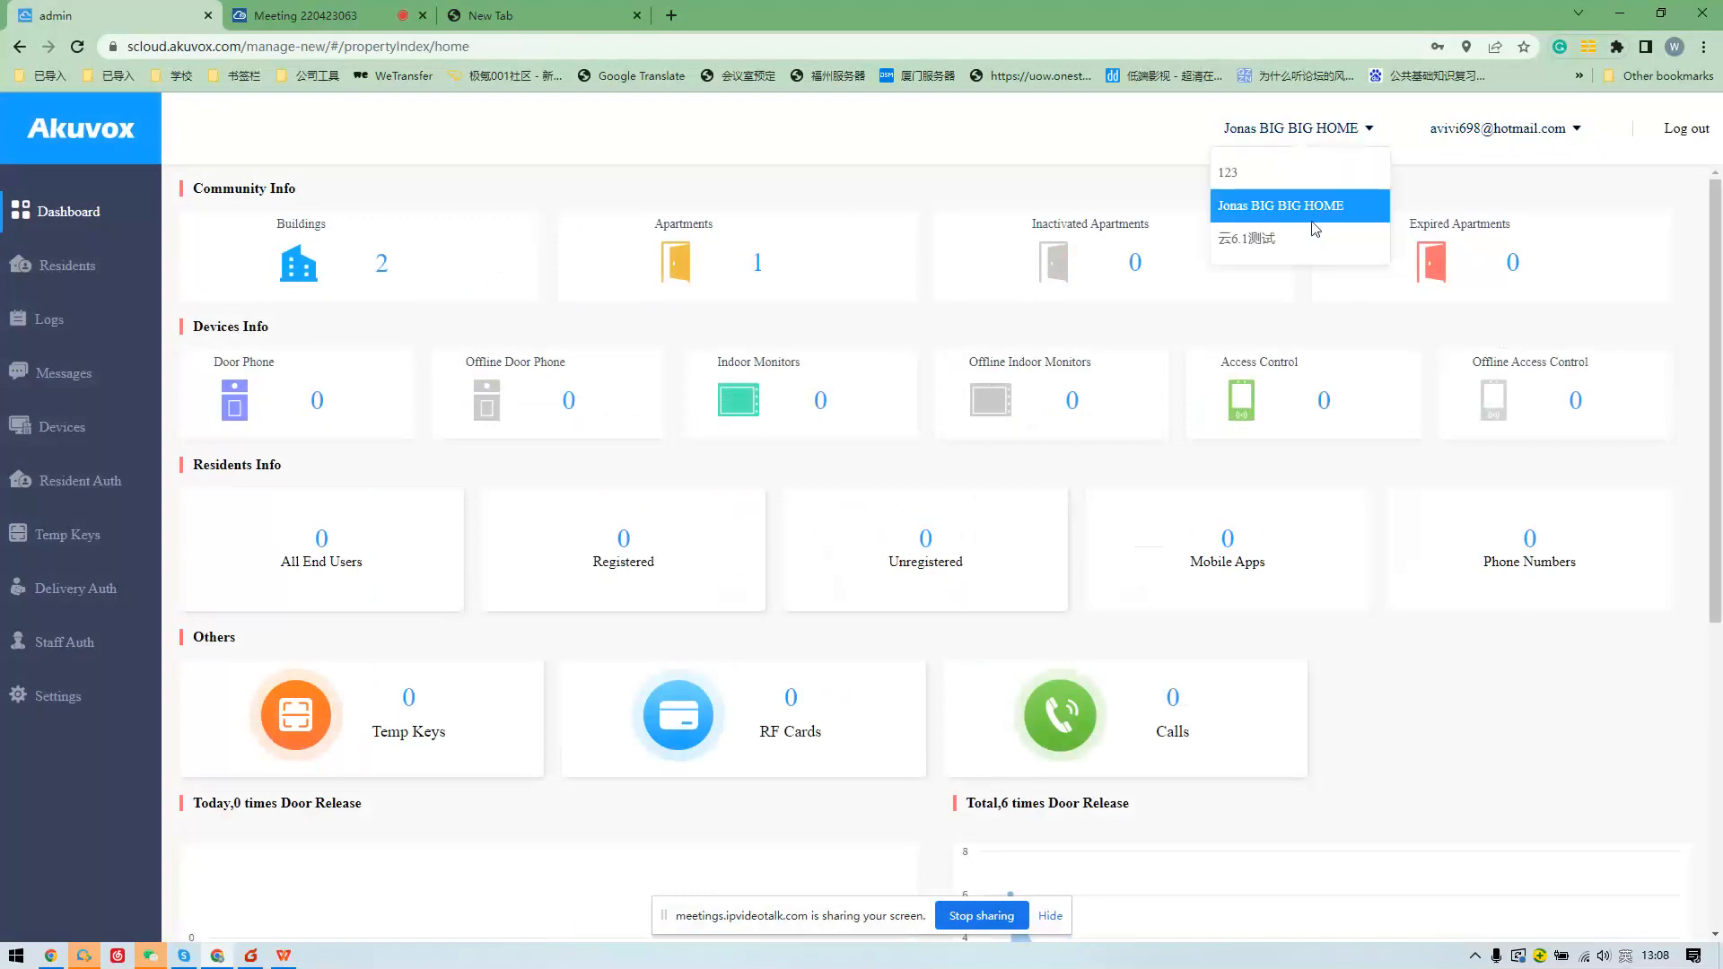
left_click(1338, 134)
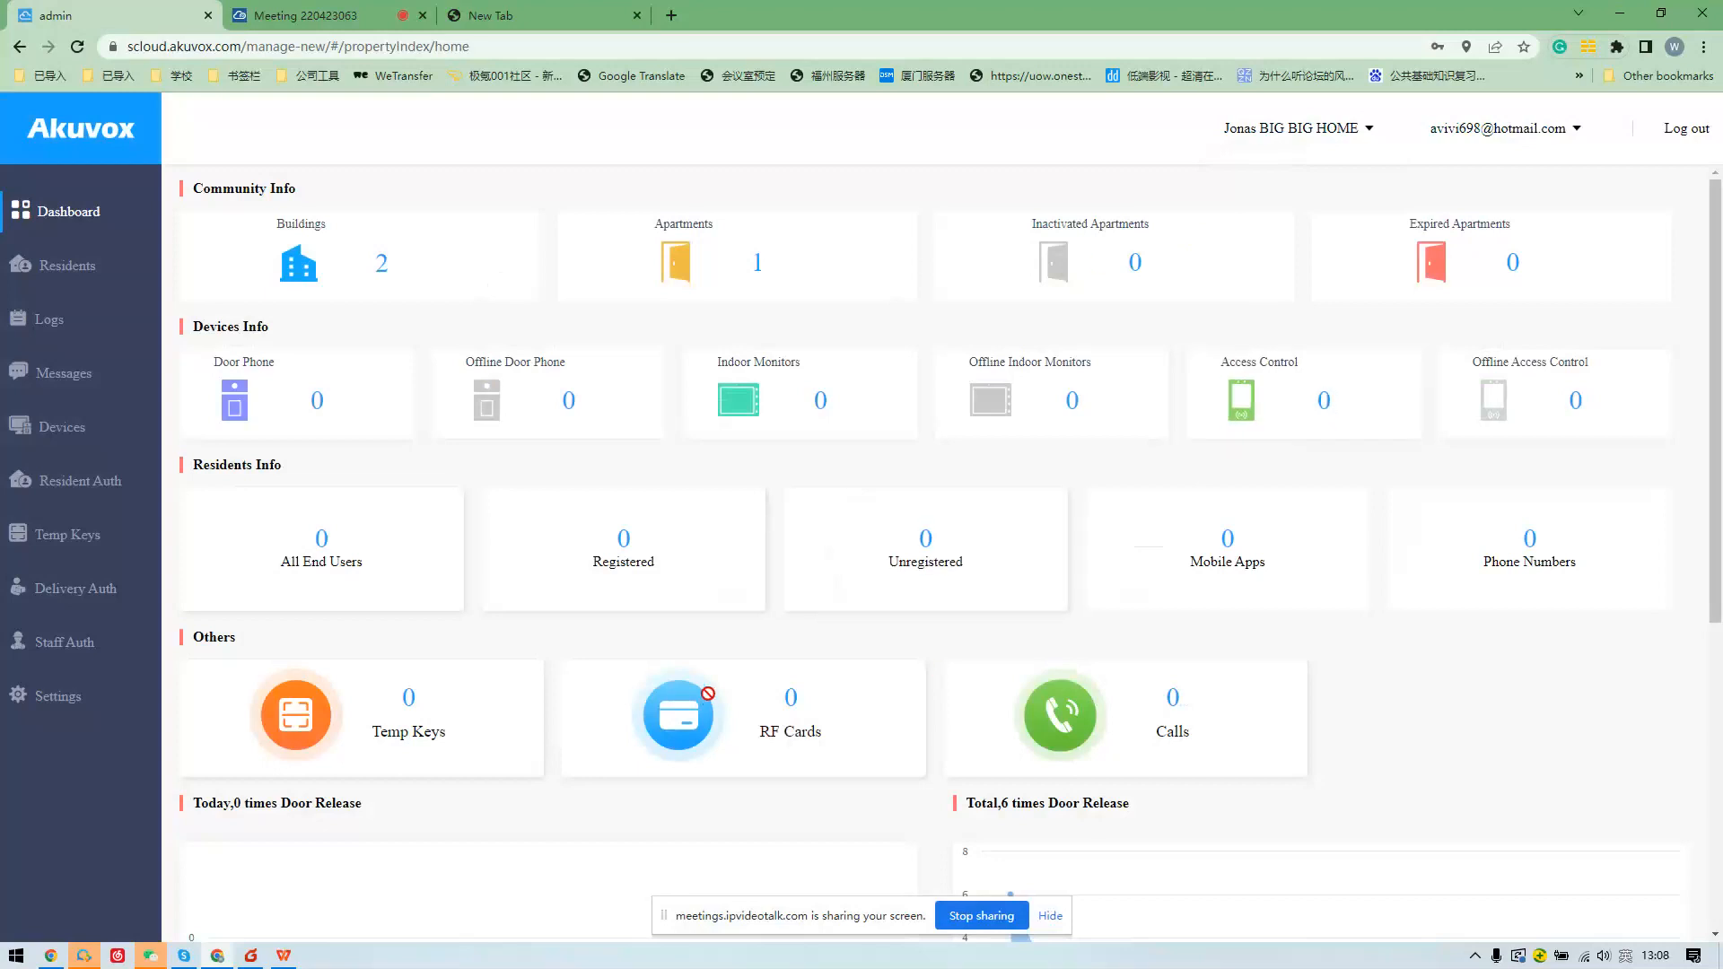
Scroll through the door-release statistics, then open the Residents list.
scroll(708, 693, "down", 3)
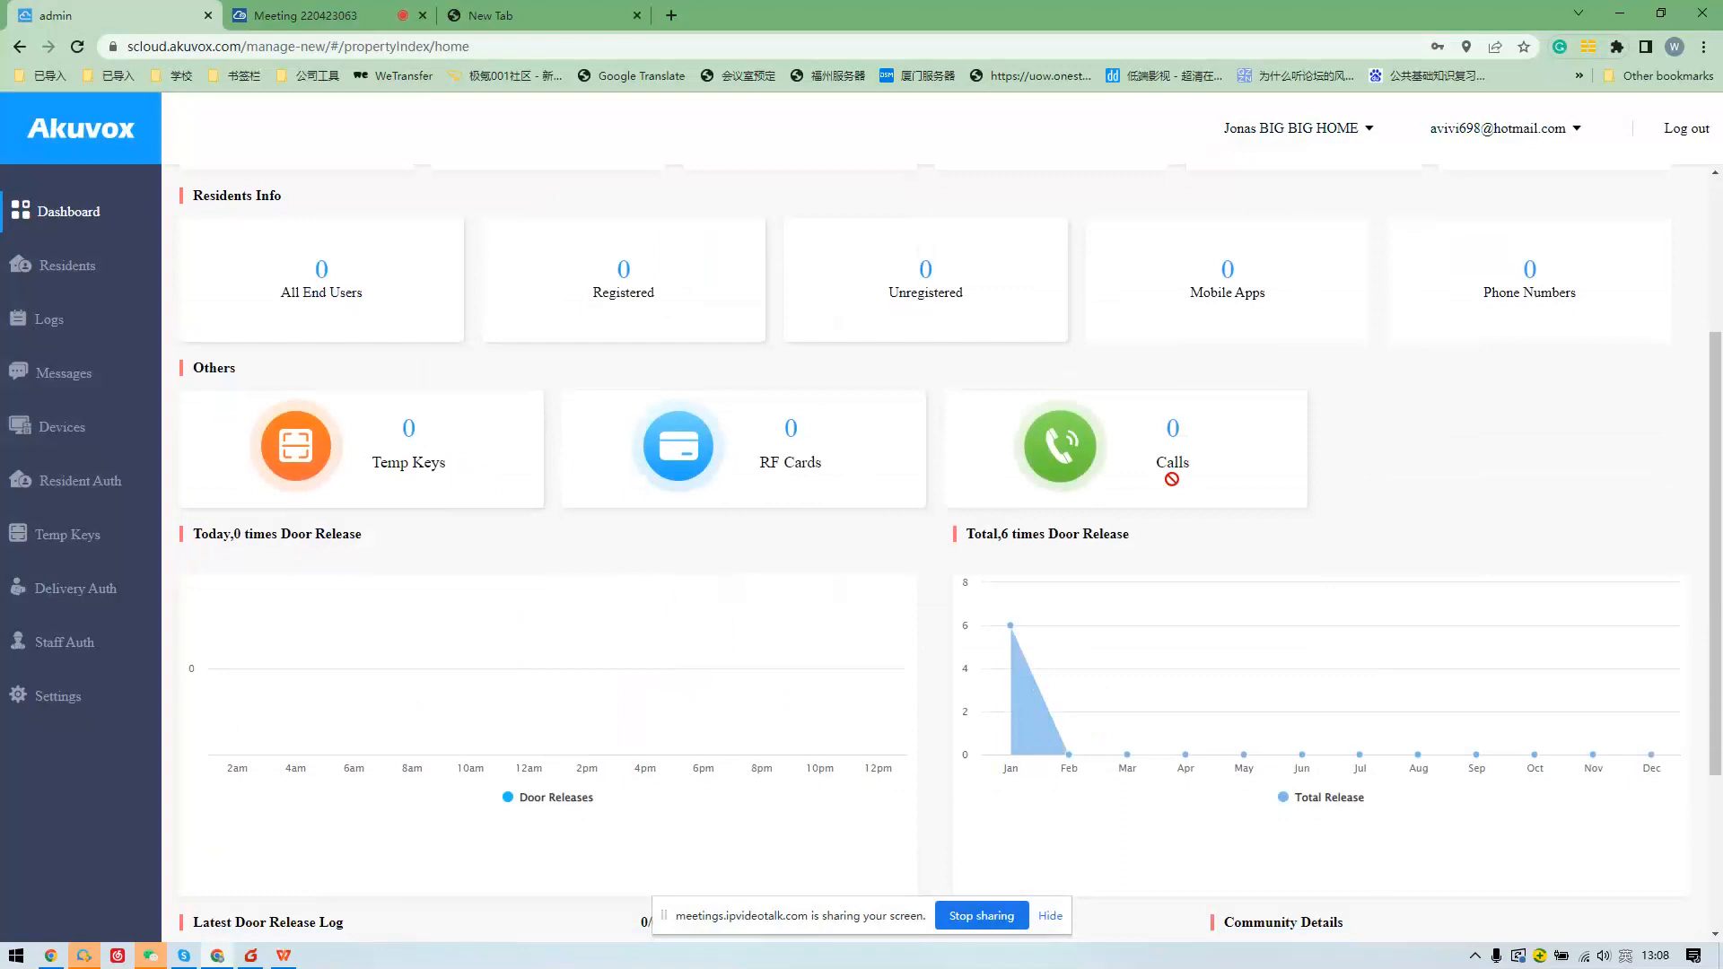
scroll(1107, 412, "down", 1)
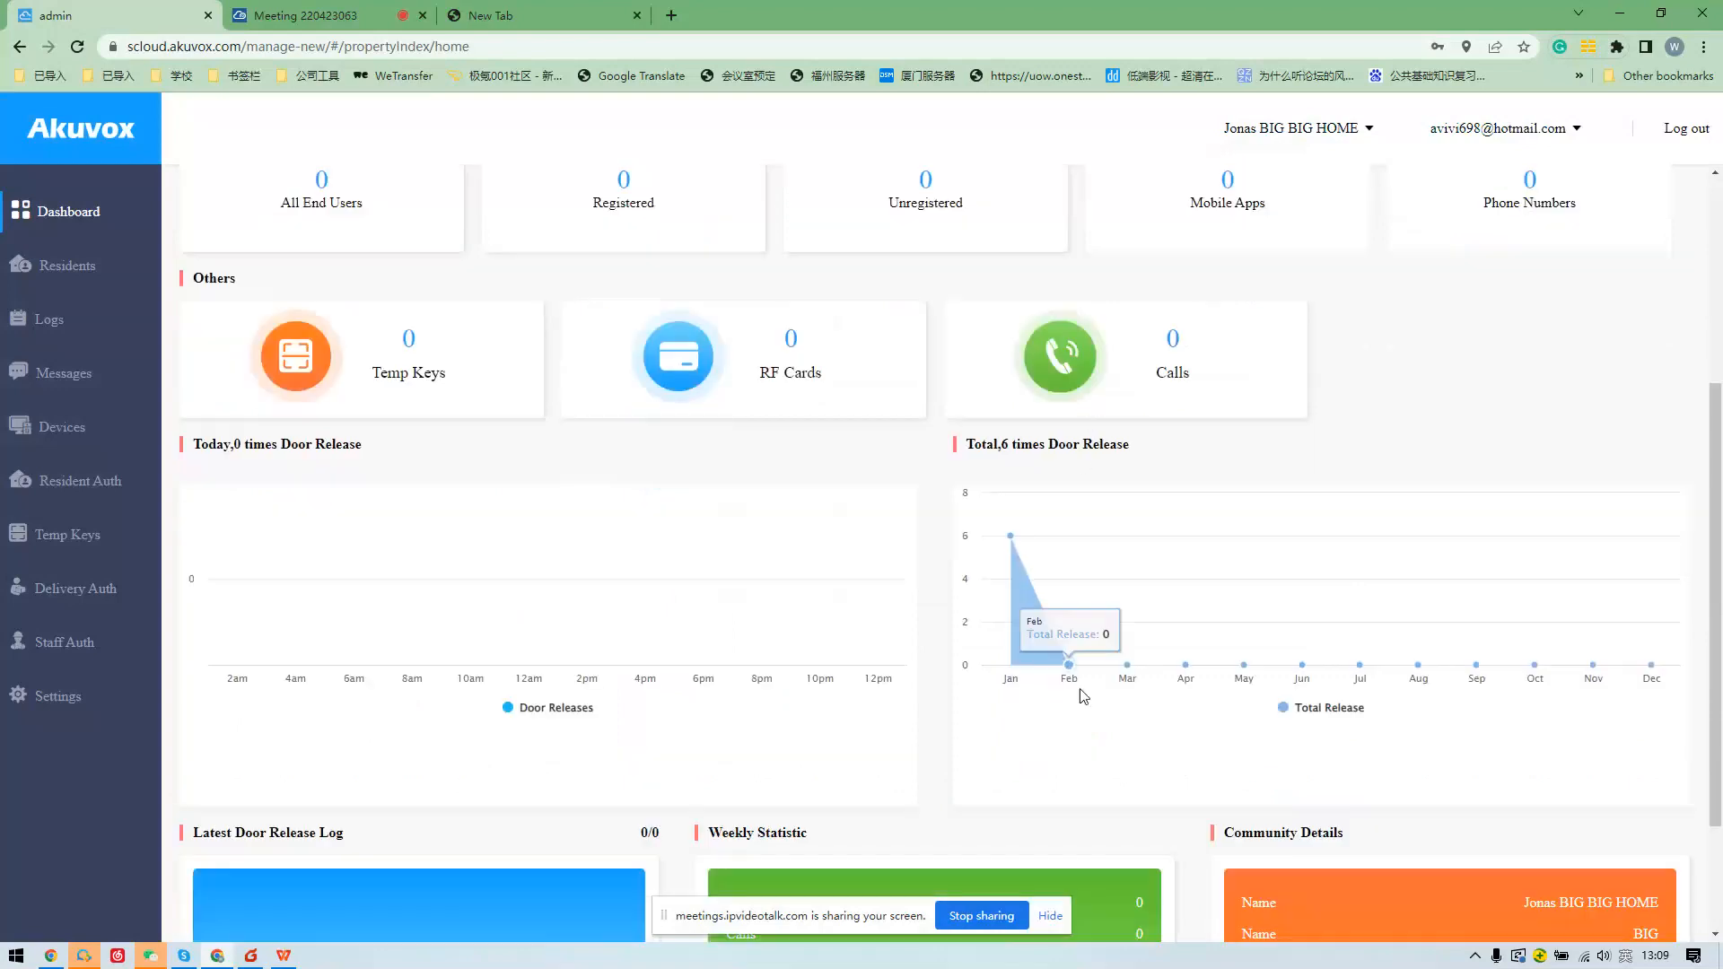
scroll(1237, 687, "down", 2)
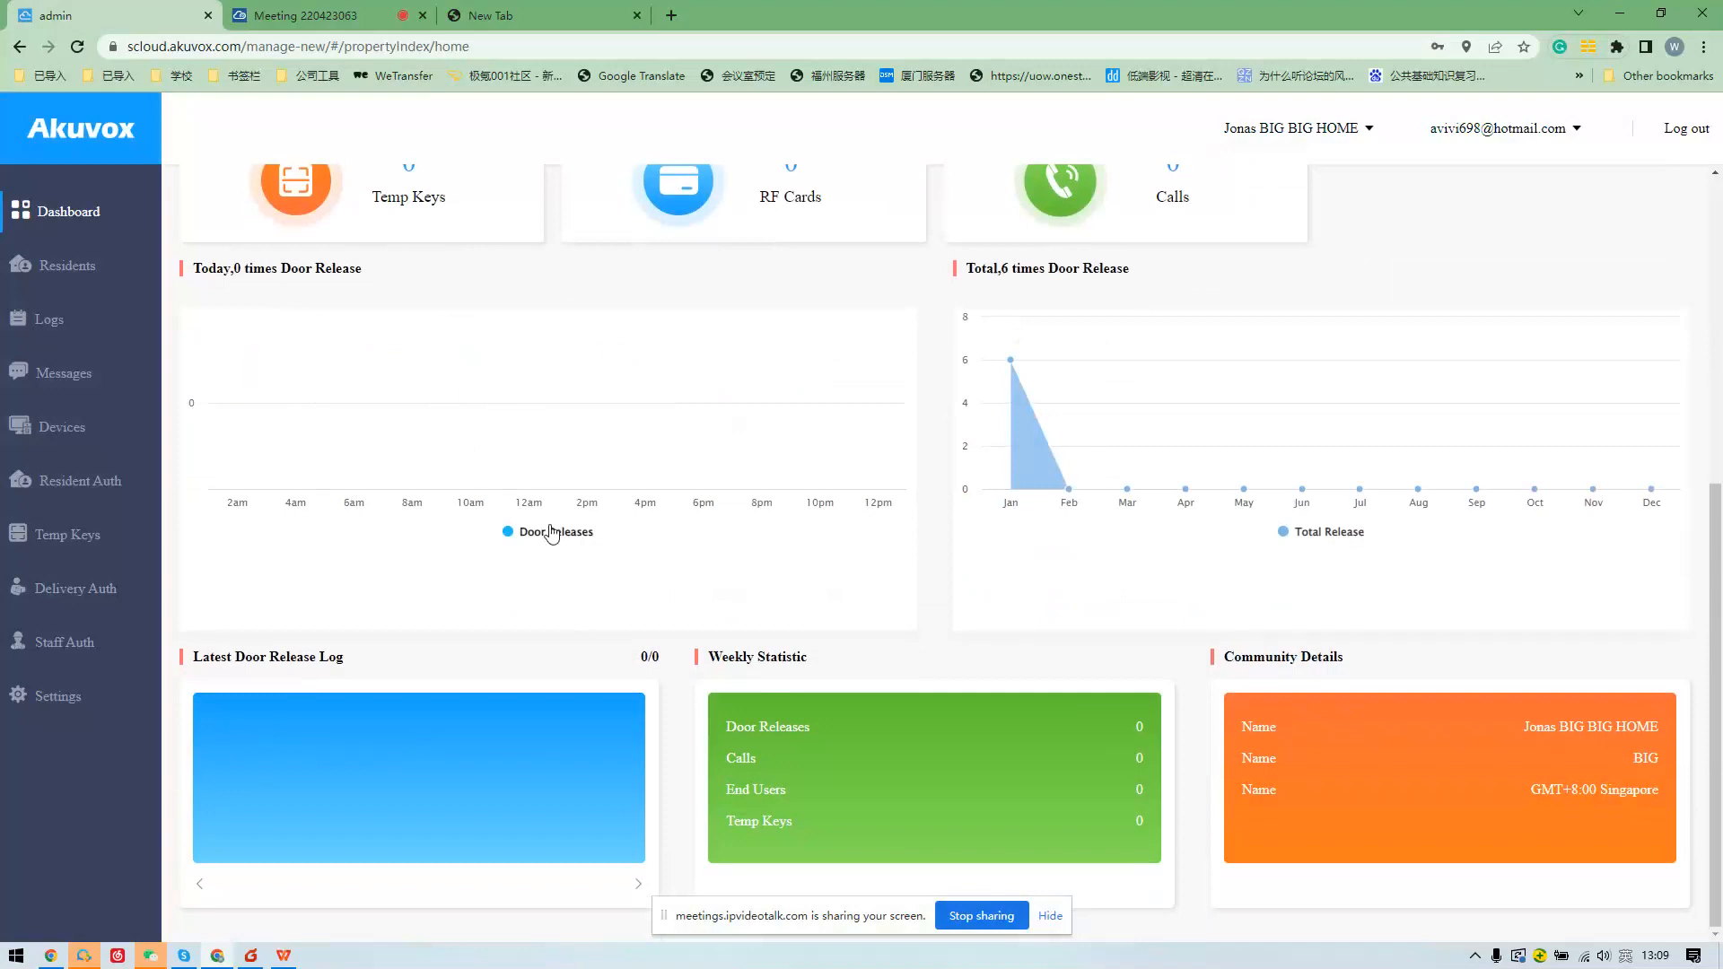
scroll(536, 400, "up", 3)
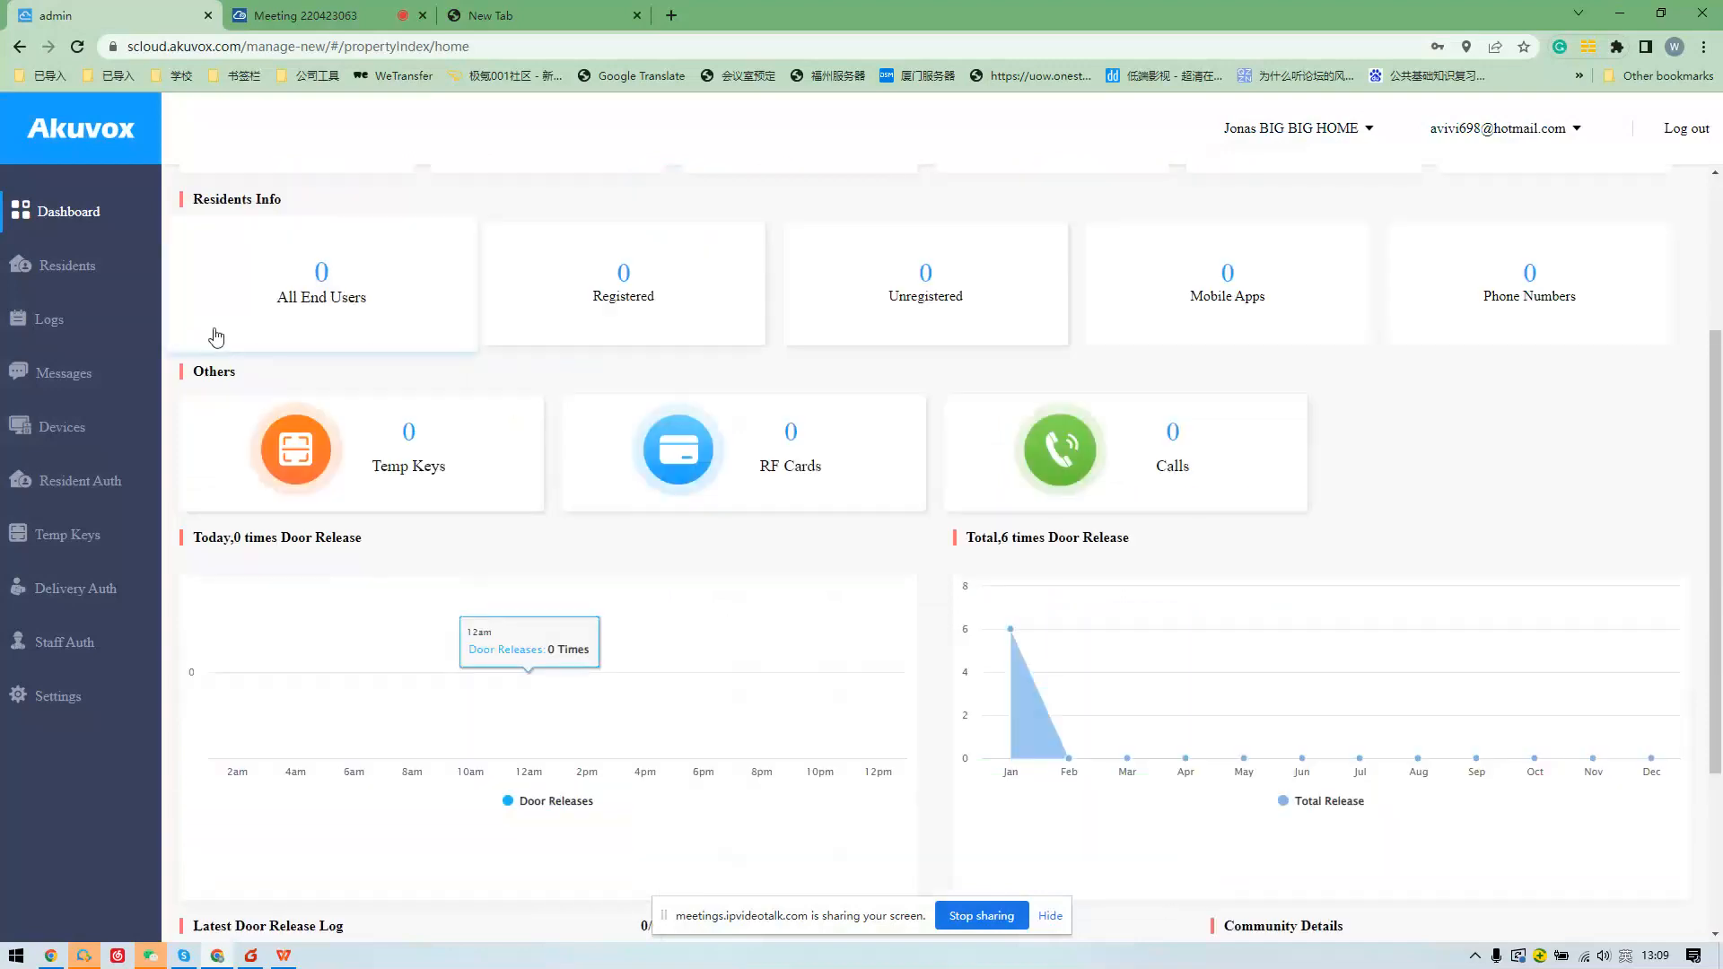
left_click(64, 268)
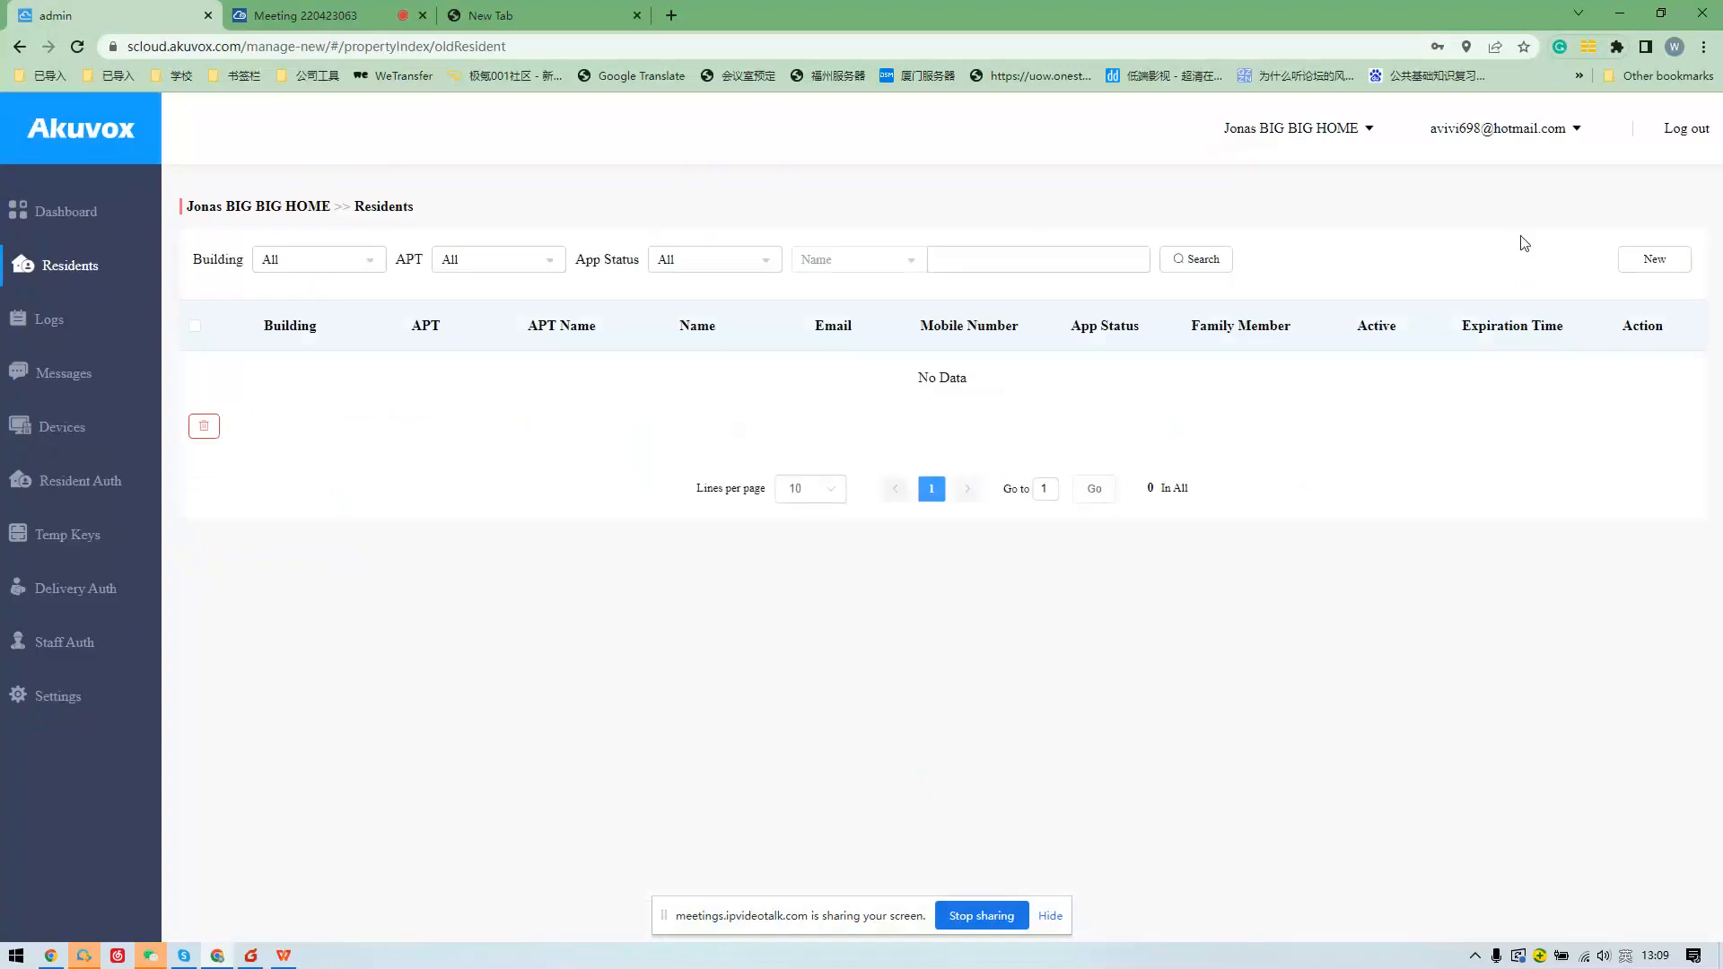
Start a new resident for Building1 apartment 902, leave it unsaved, and open the door logs.
left_click(1654, 259)
left_click(274, 296)
left_click(278, 330)
left_click(285, 359)
left_click(289, 400)
left_click(284, 429)
scroll(284, 461, "down", 2)
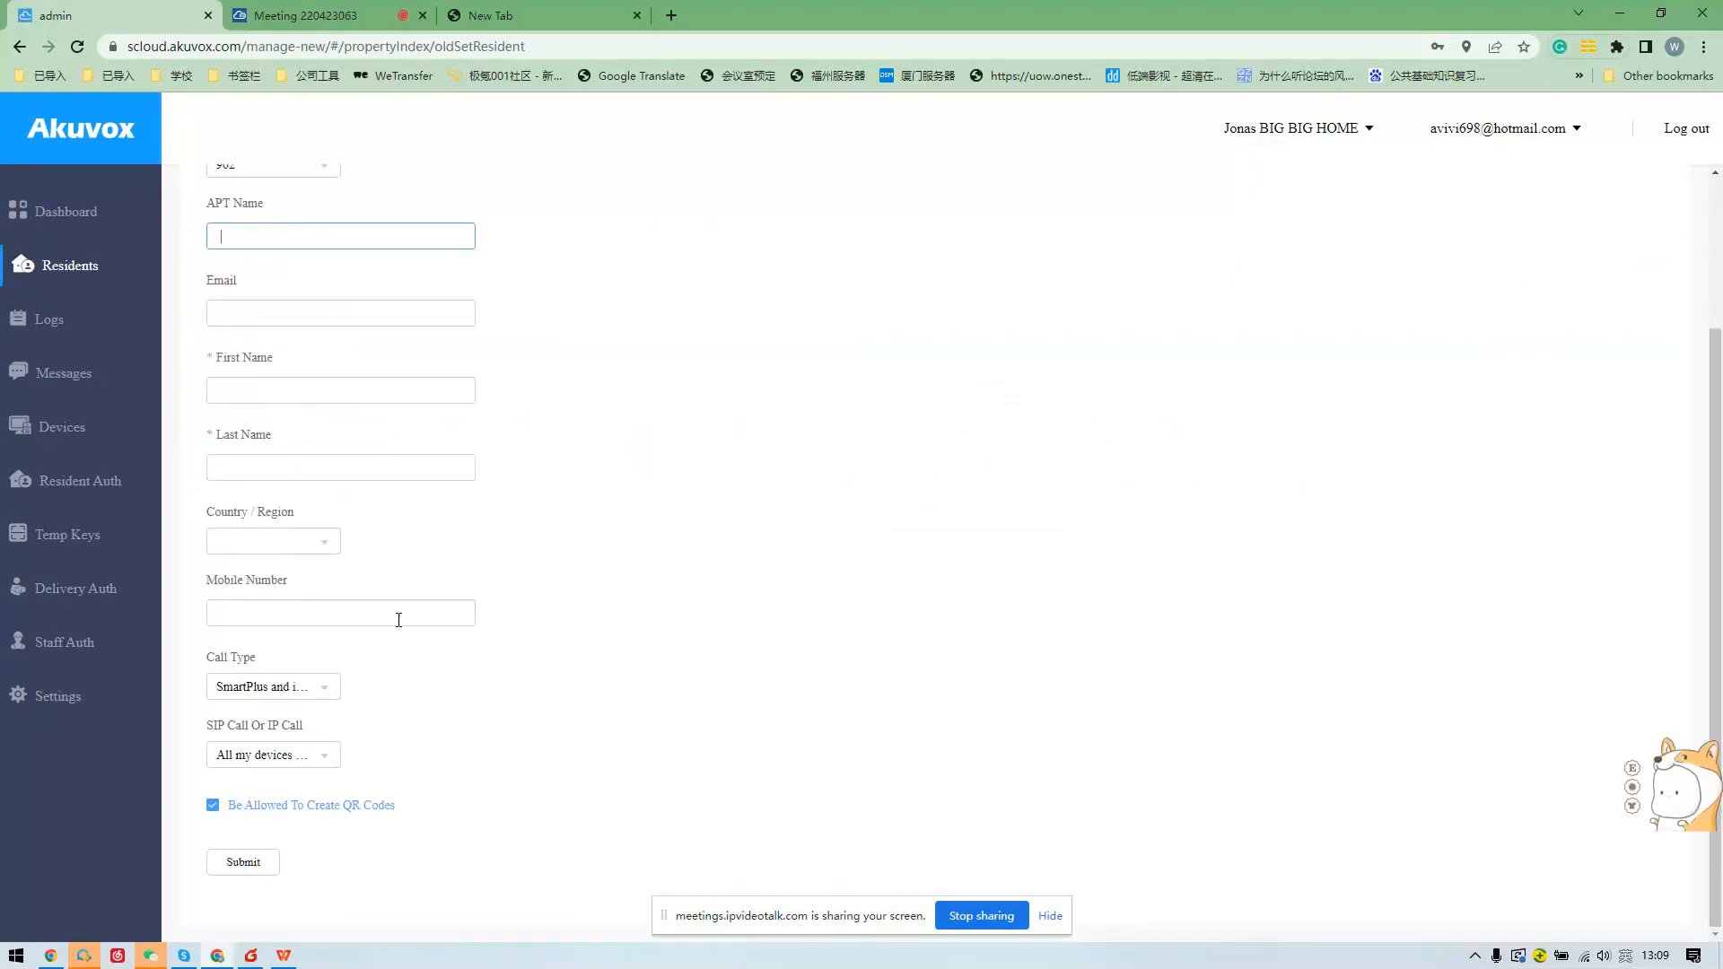
scroll(612, 498, "up", 1)
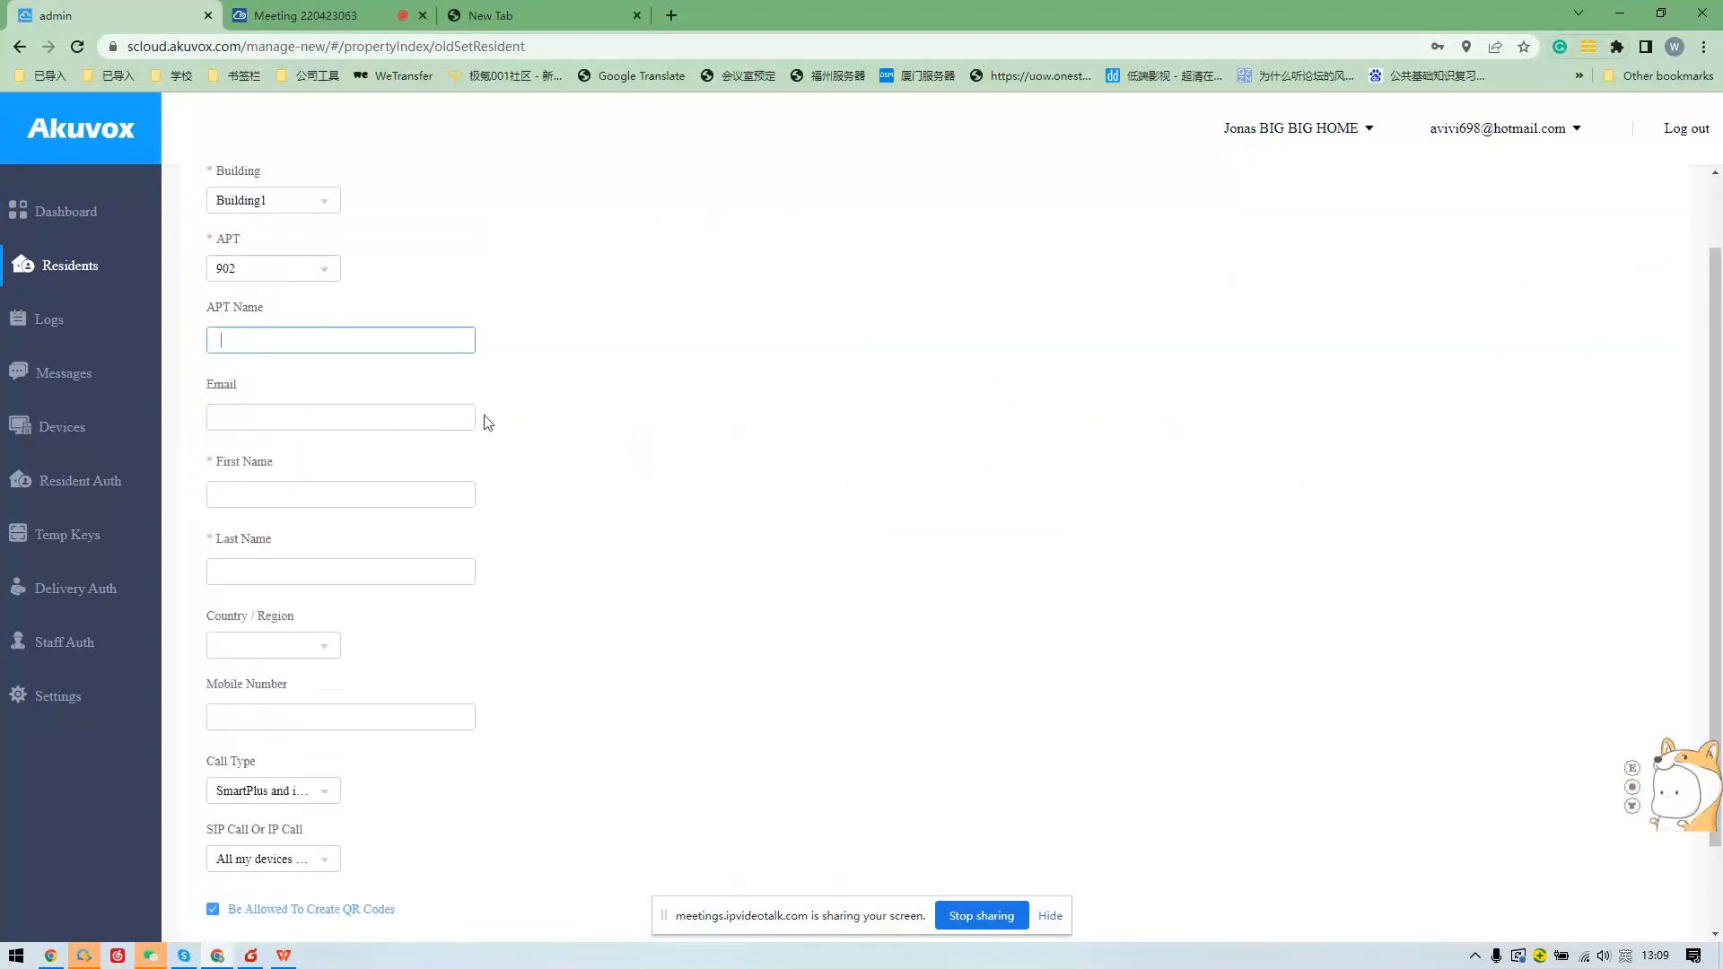
left_click(82, 327)
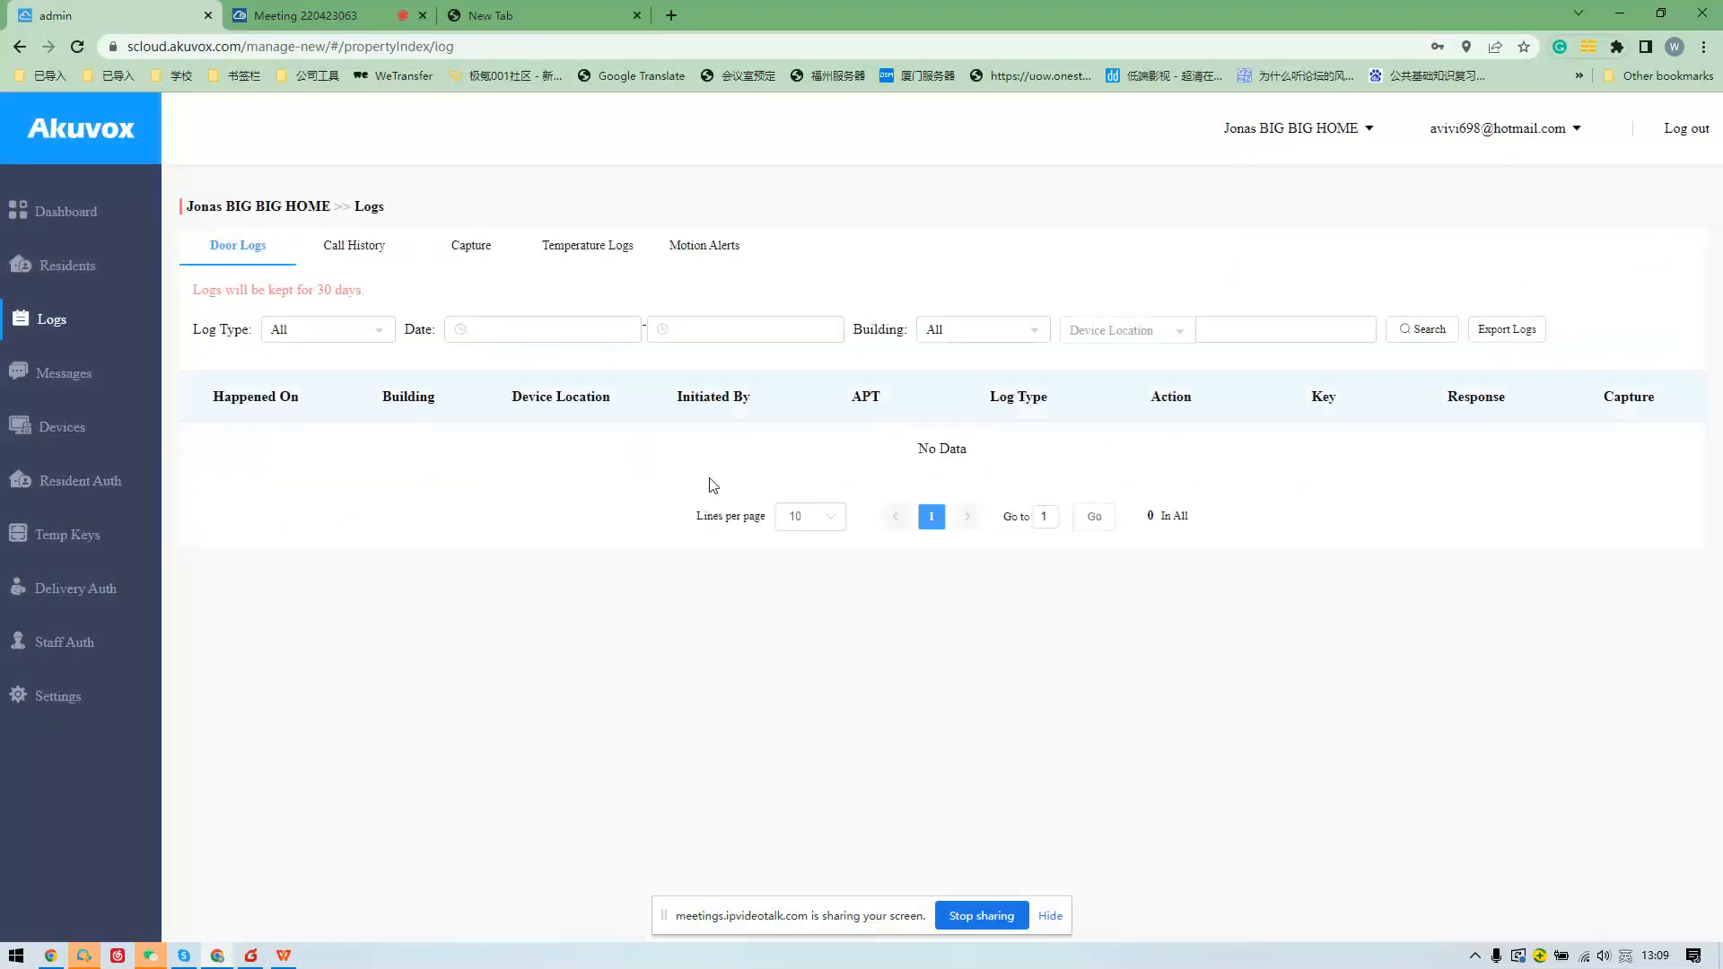
View the Call History, Capture, Temperature Logs and Motion Alerts tabs, then open Messages.
left_click(368, 257)
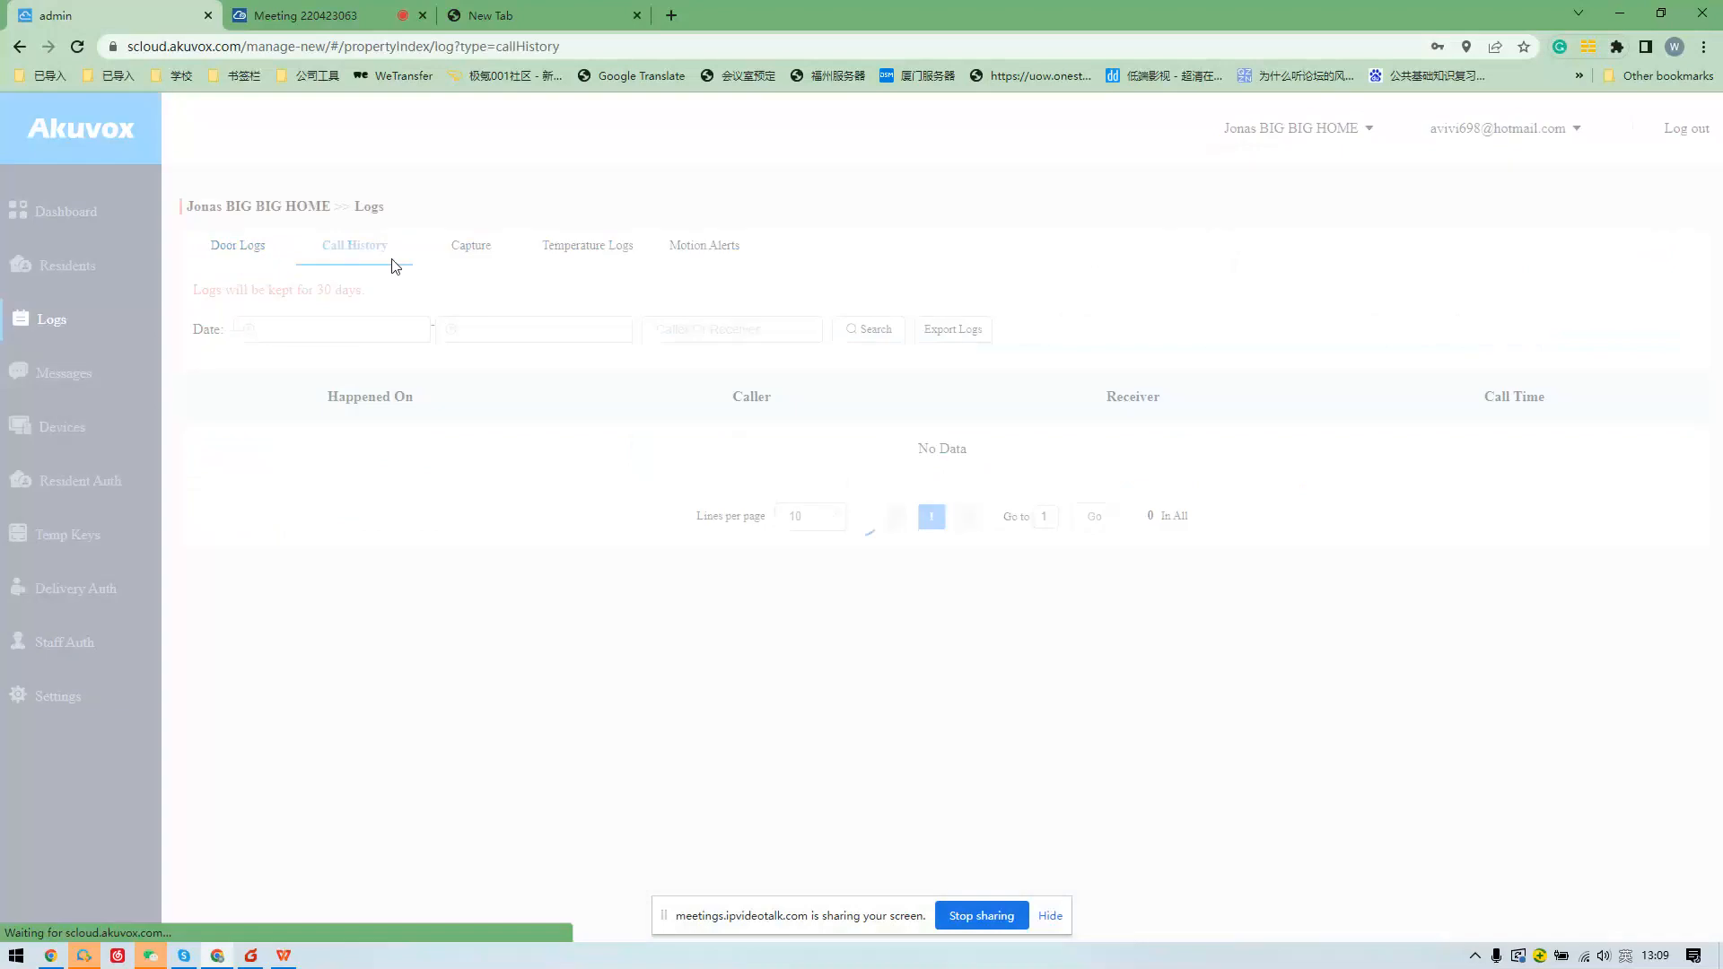
left_click(463, 261)
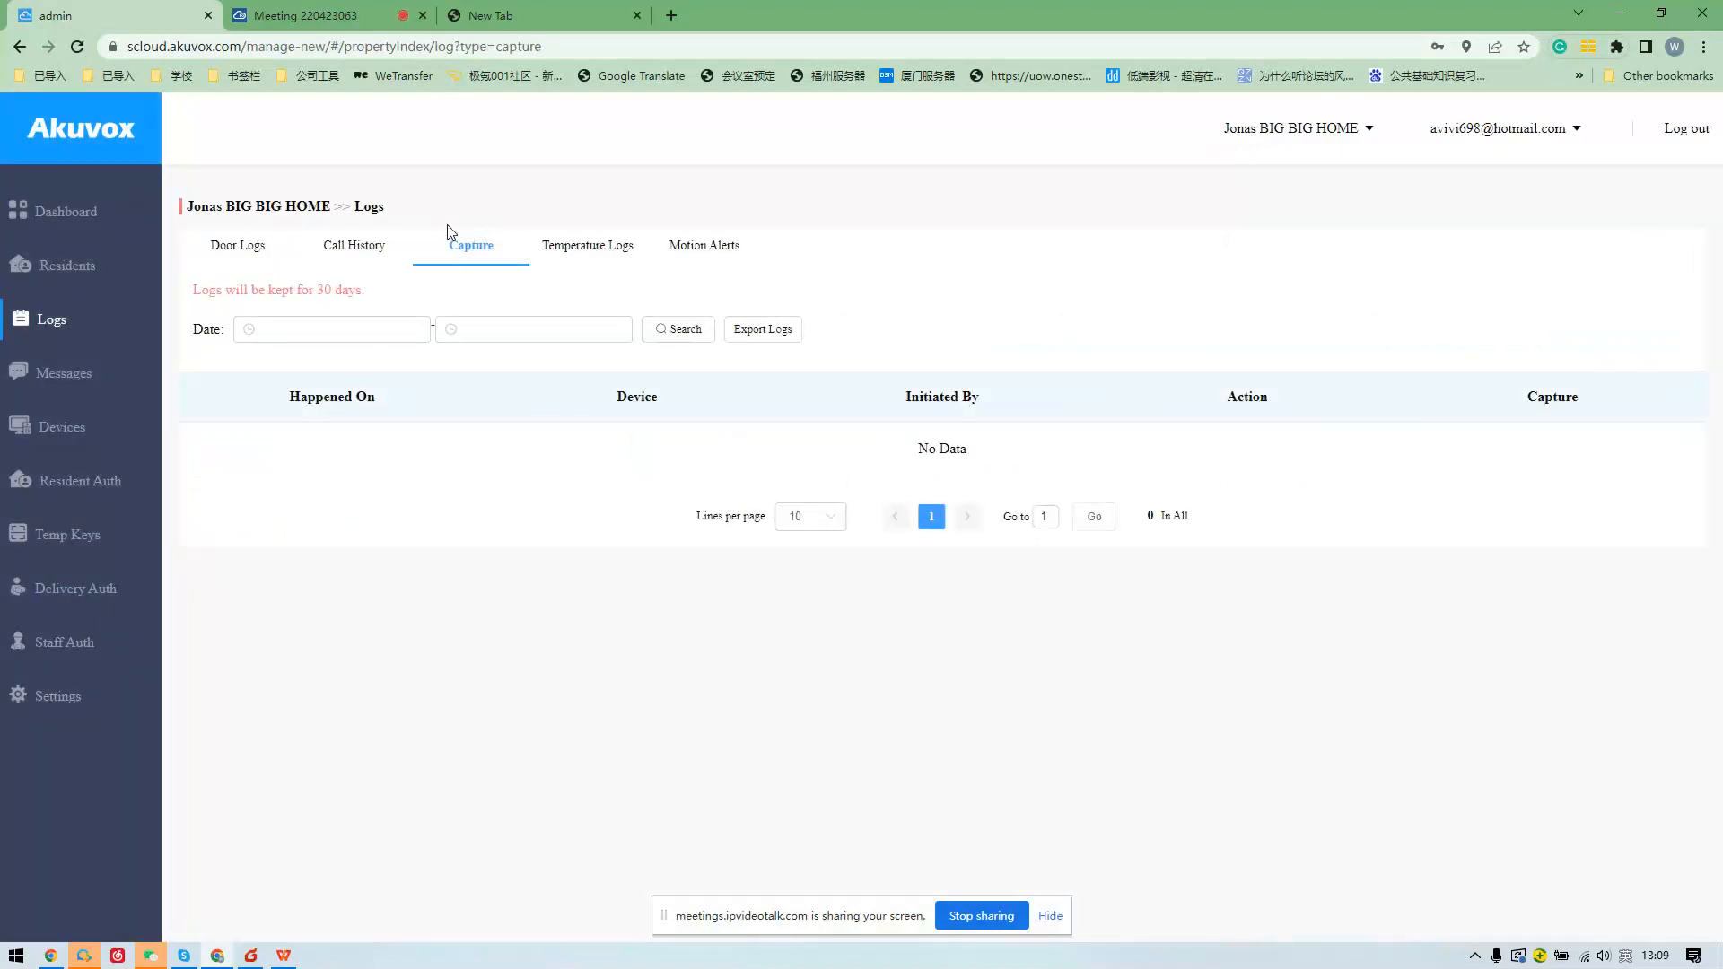
left_click(568, 262)
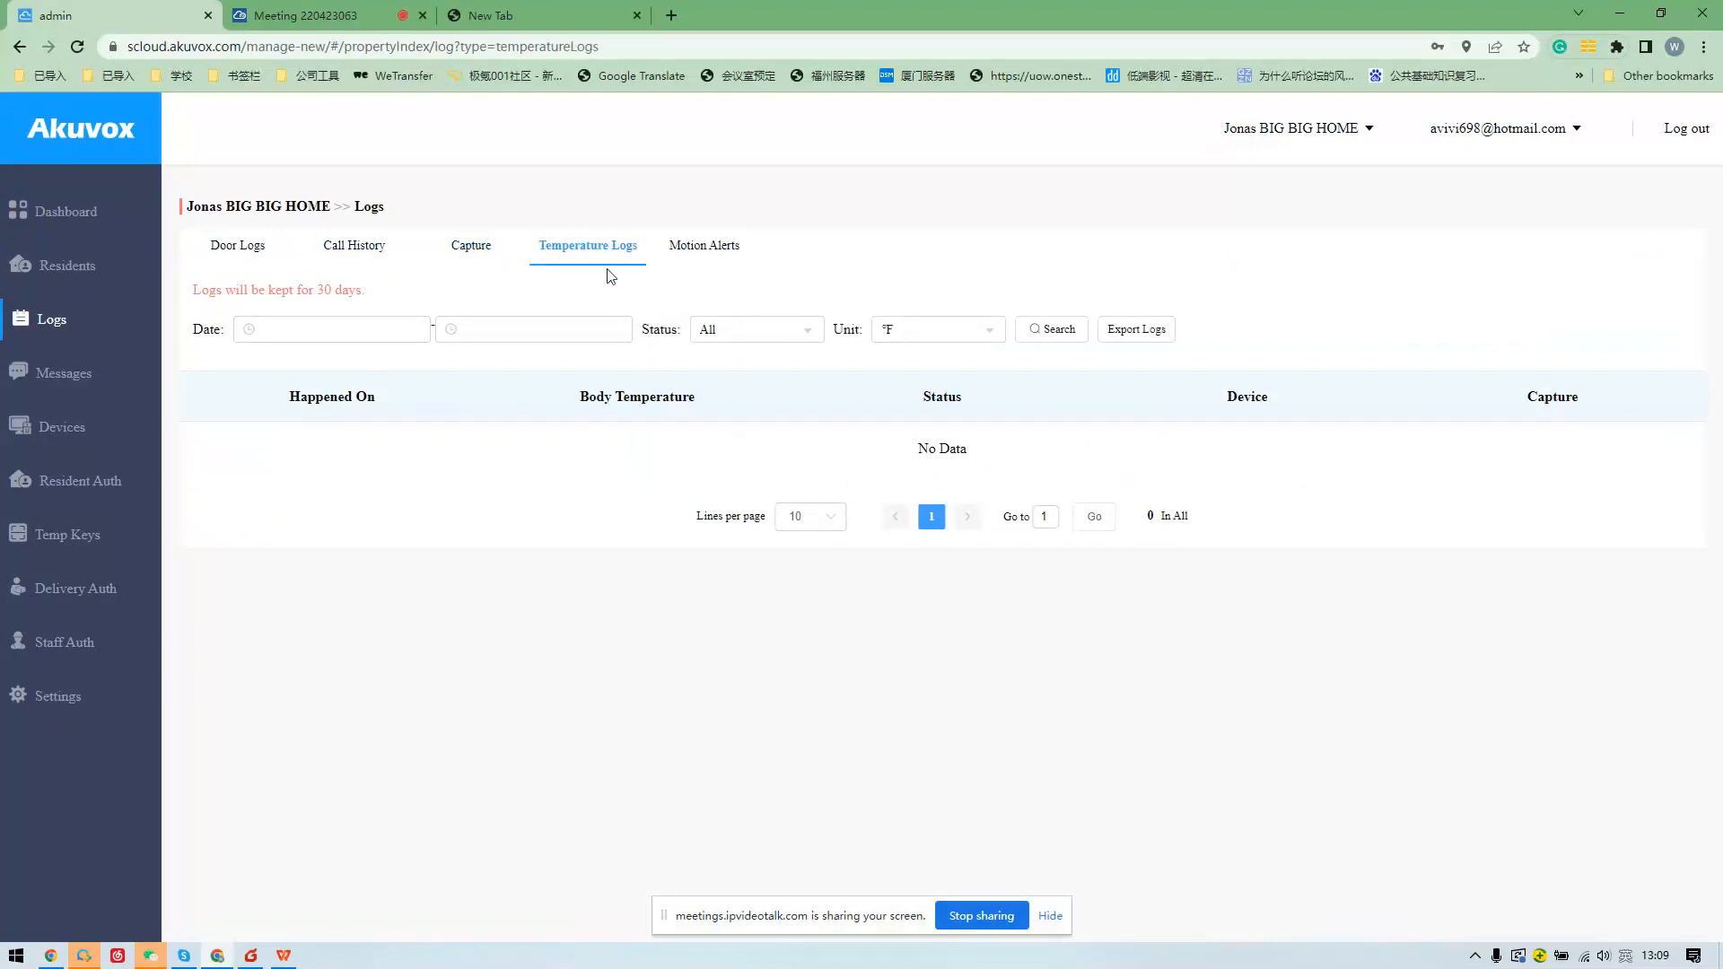
left_click(696, 261)
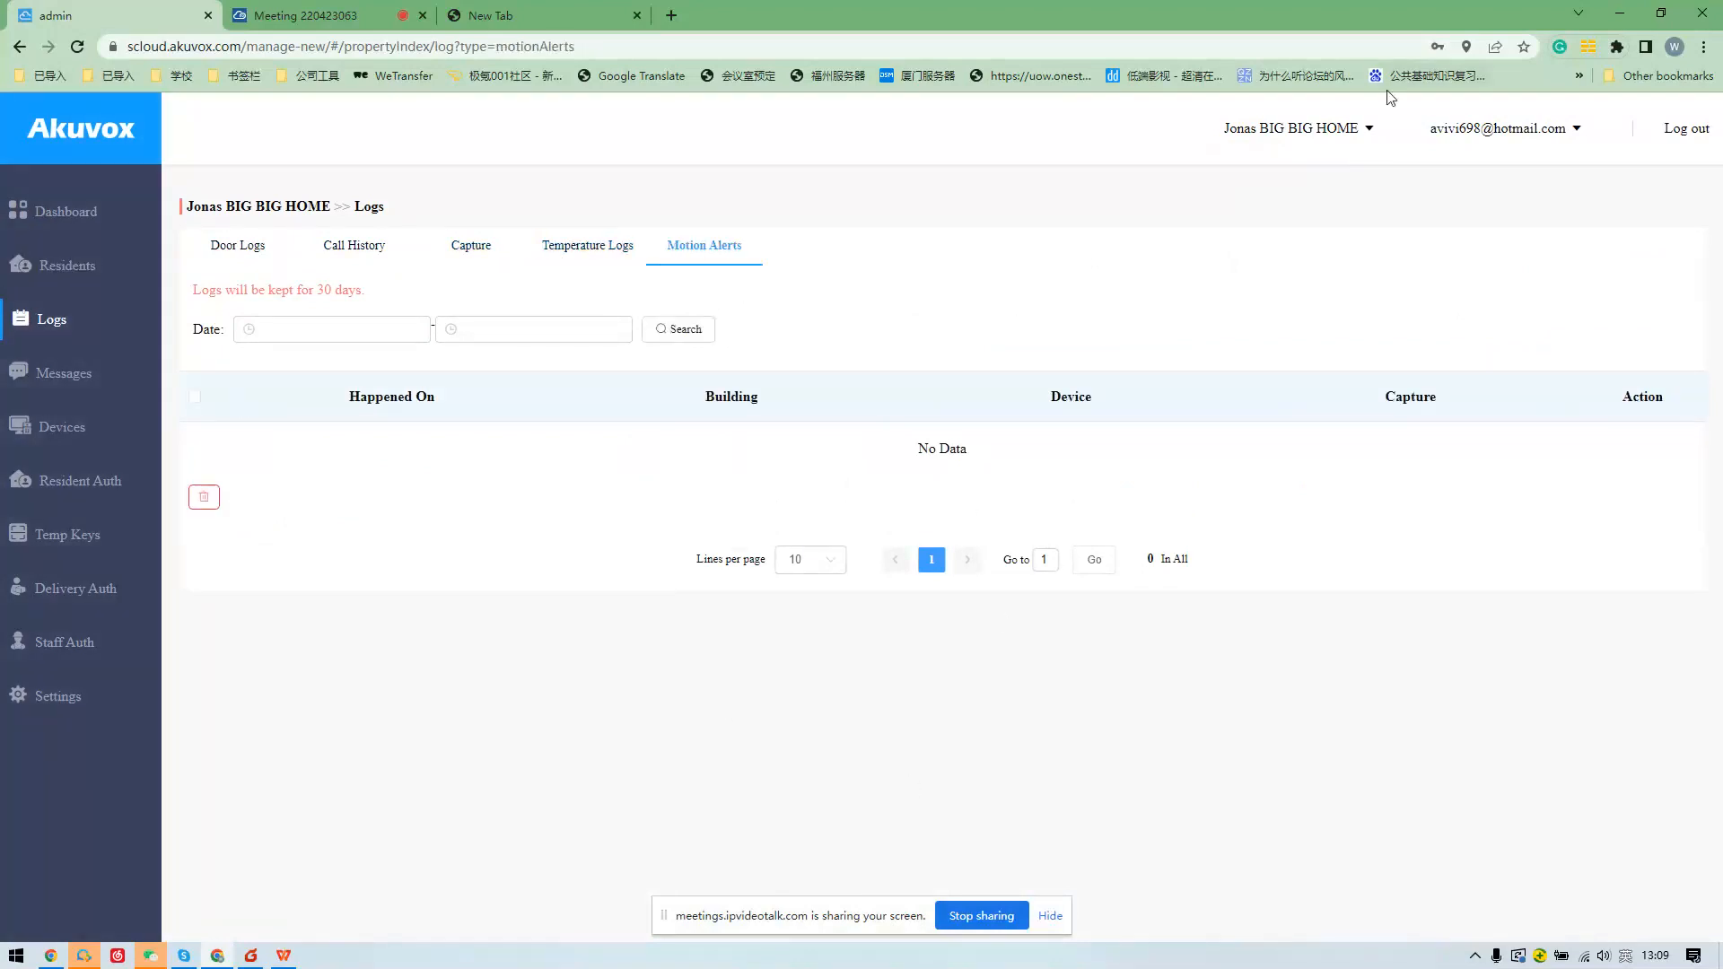
left_click(88, 369)
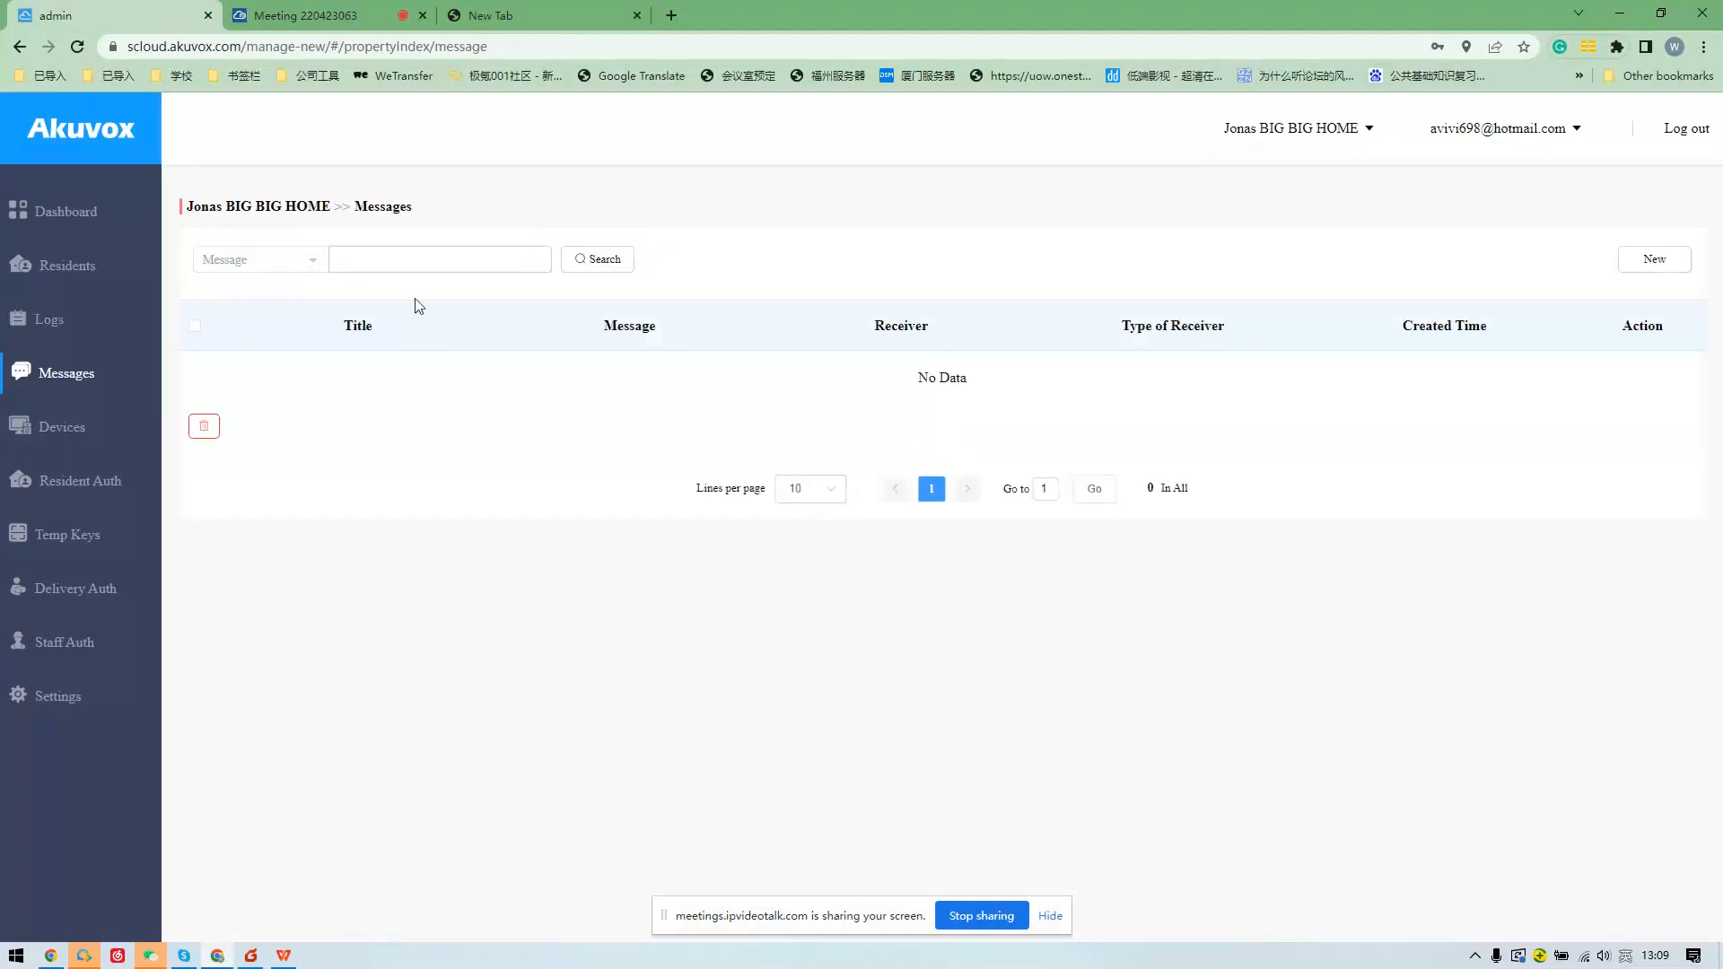
Draft a new message titled '12312312' with the apartment 902 resident as receiver.
left_click(1642, 269)
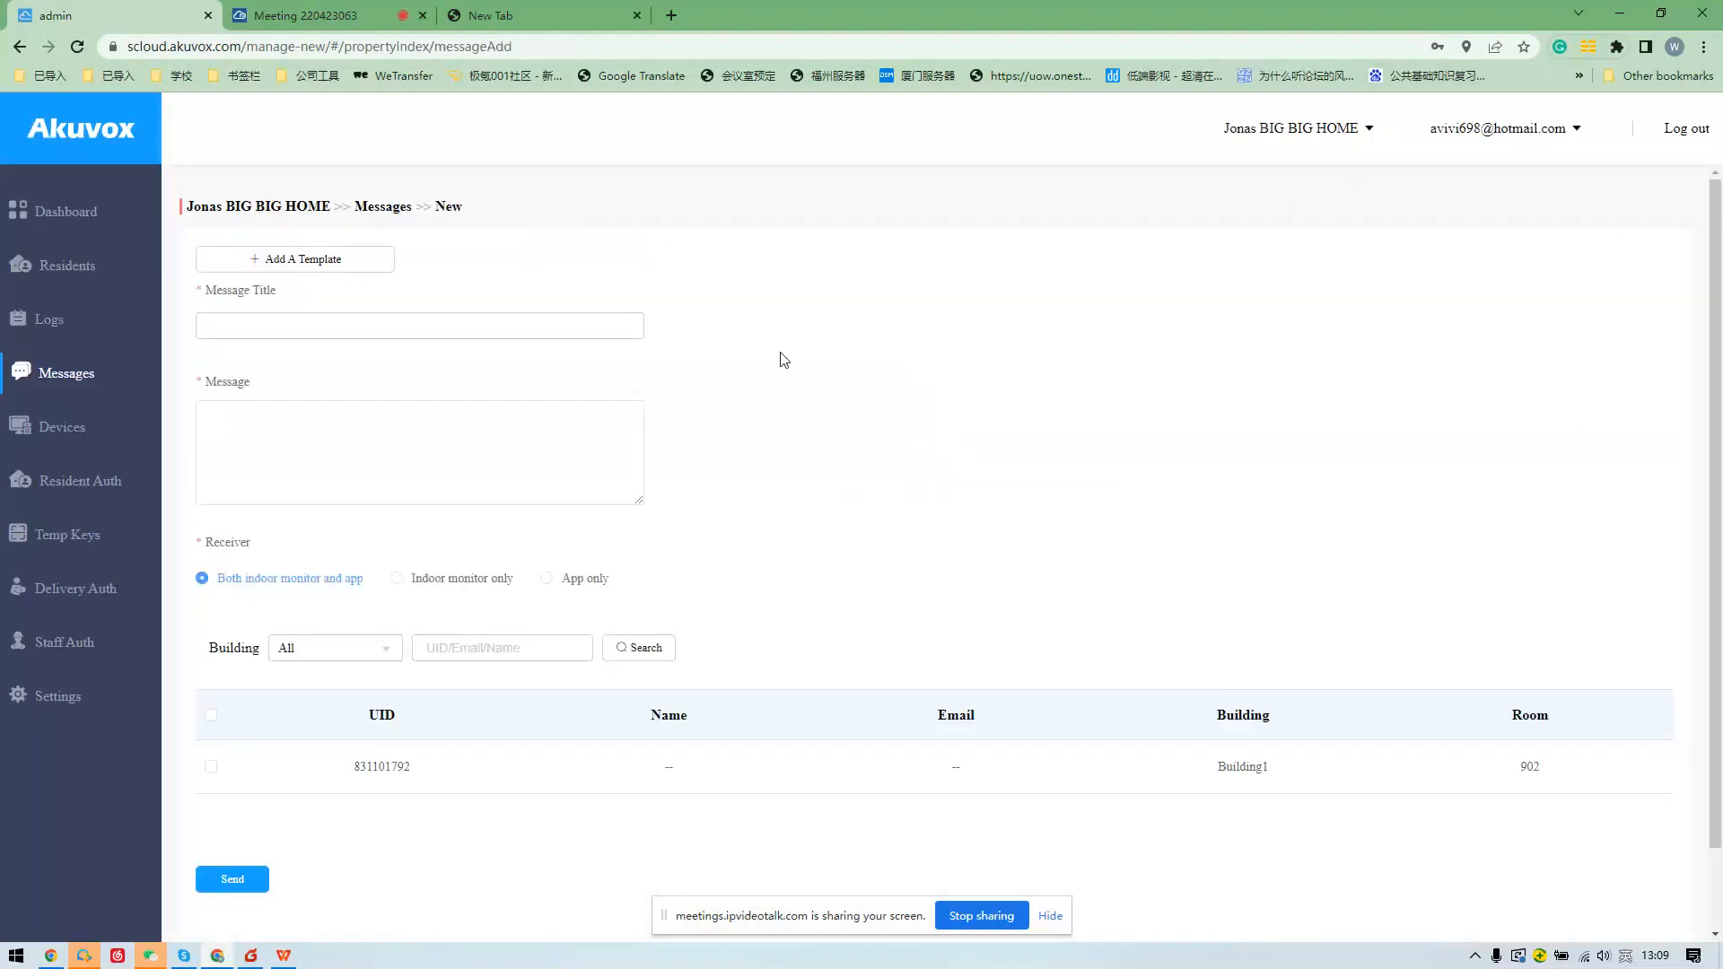
left_click(331, 331)
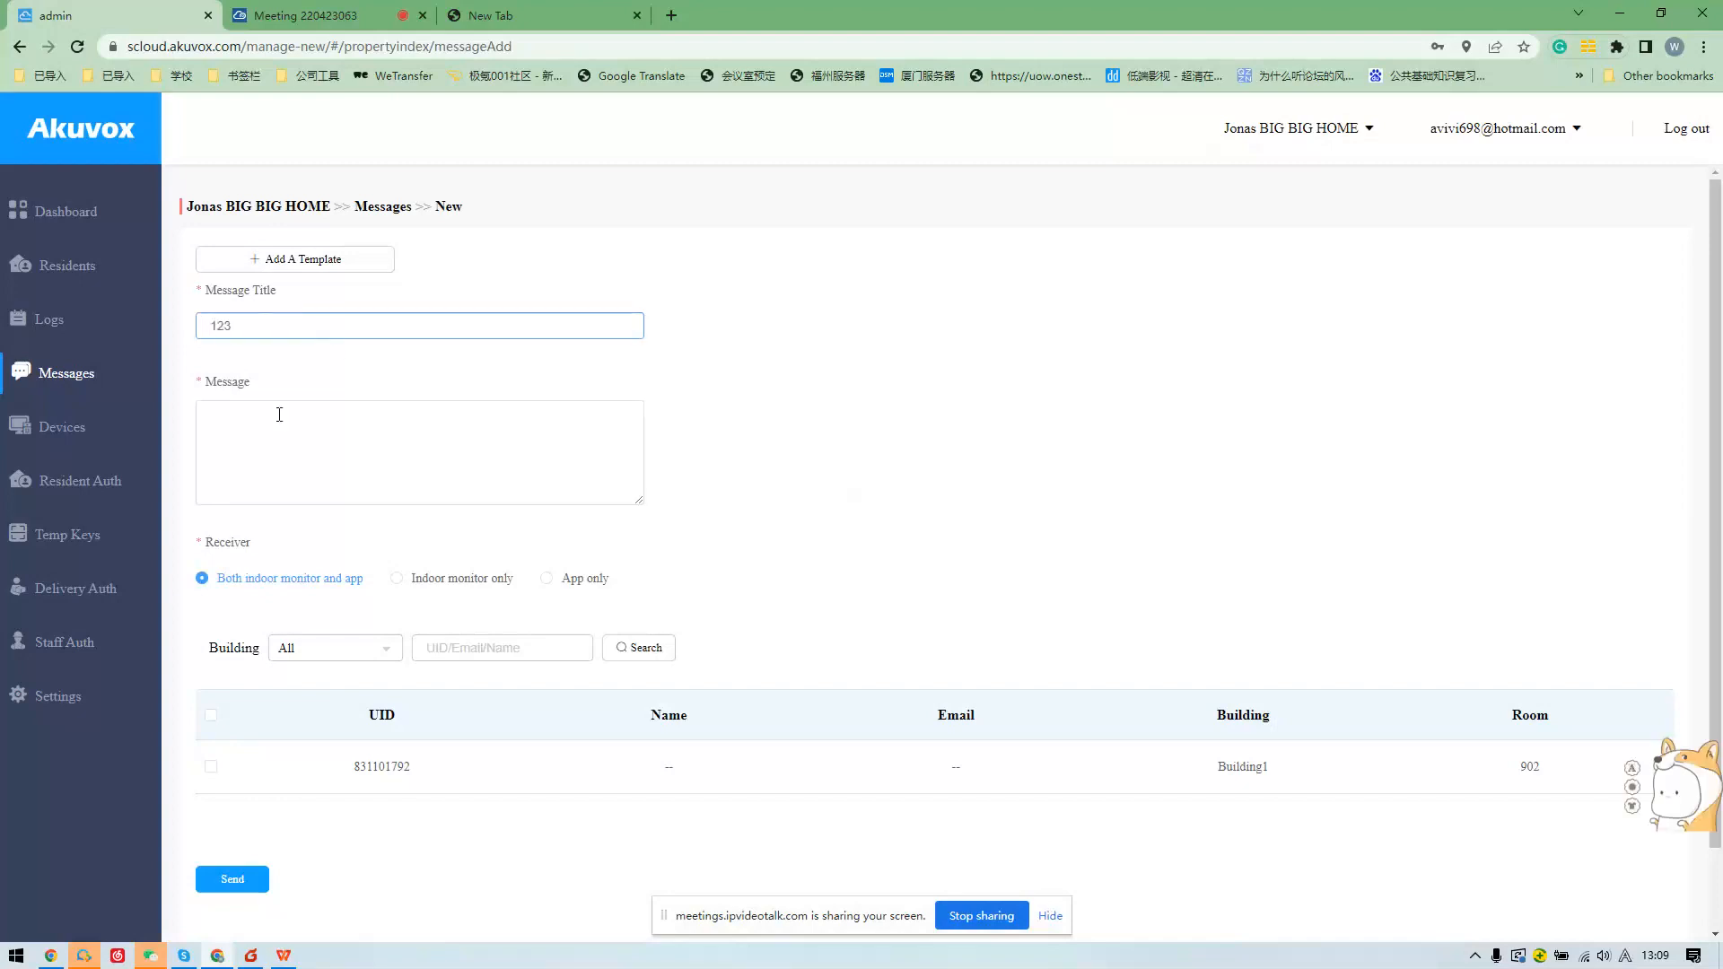
type("123123123")
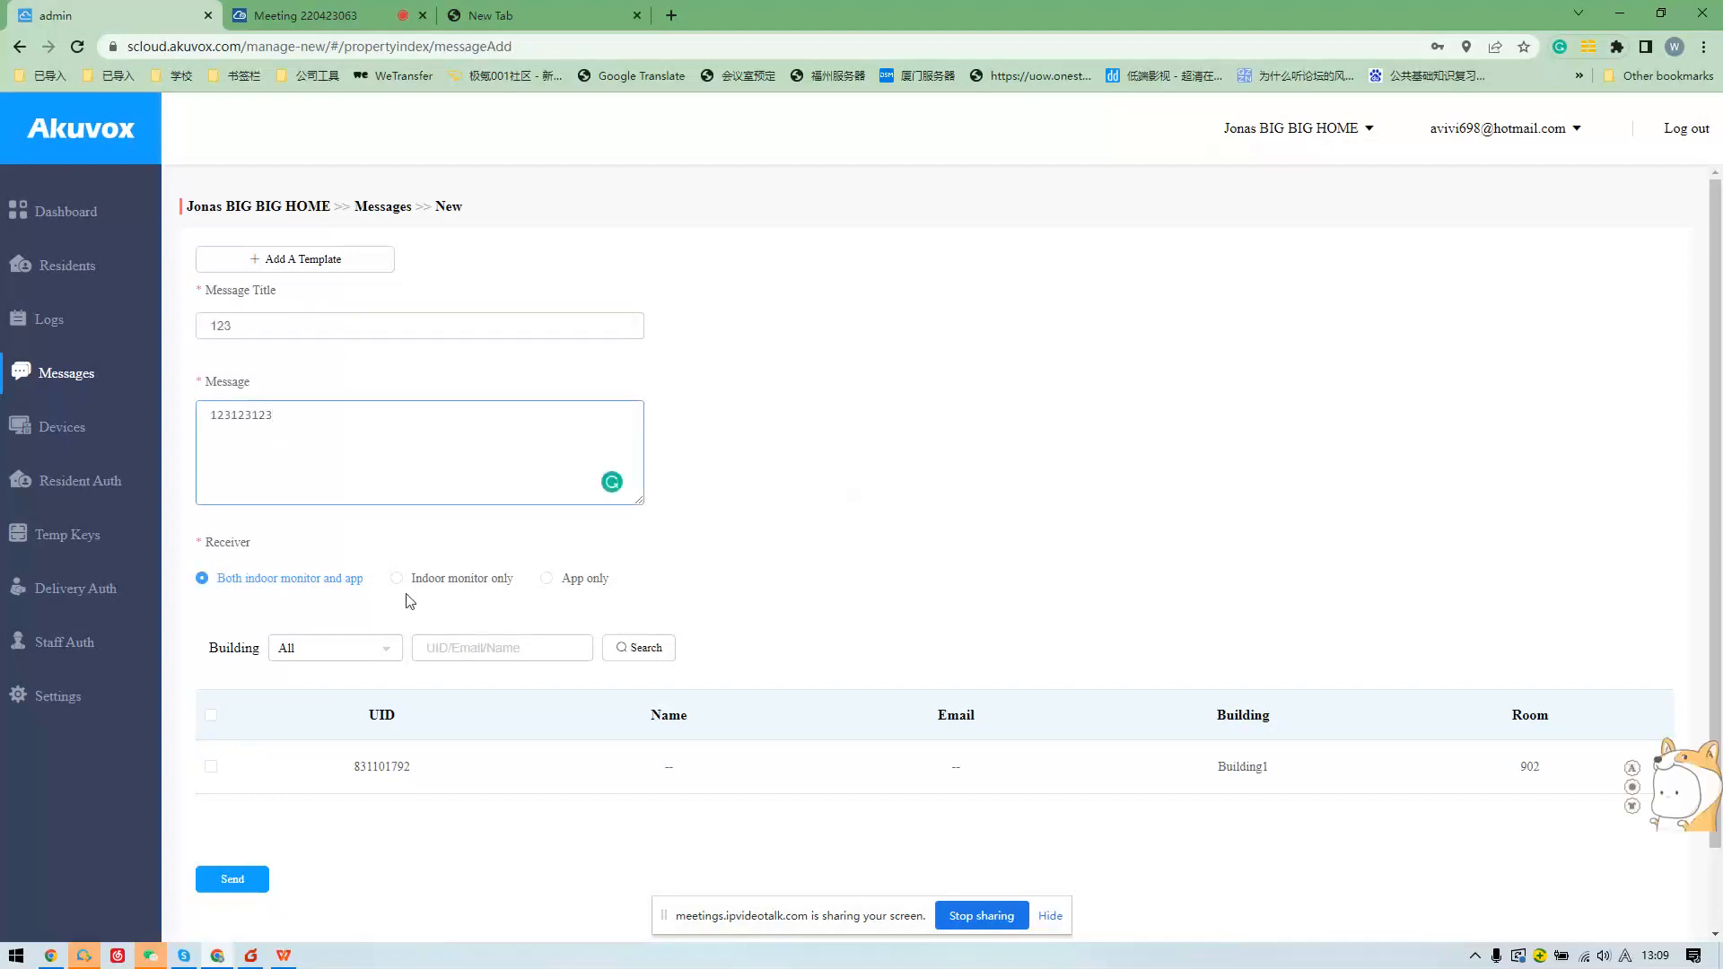
scroll(410, 601, "down", 1)
left_click(211, 674)
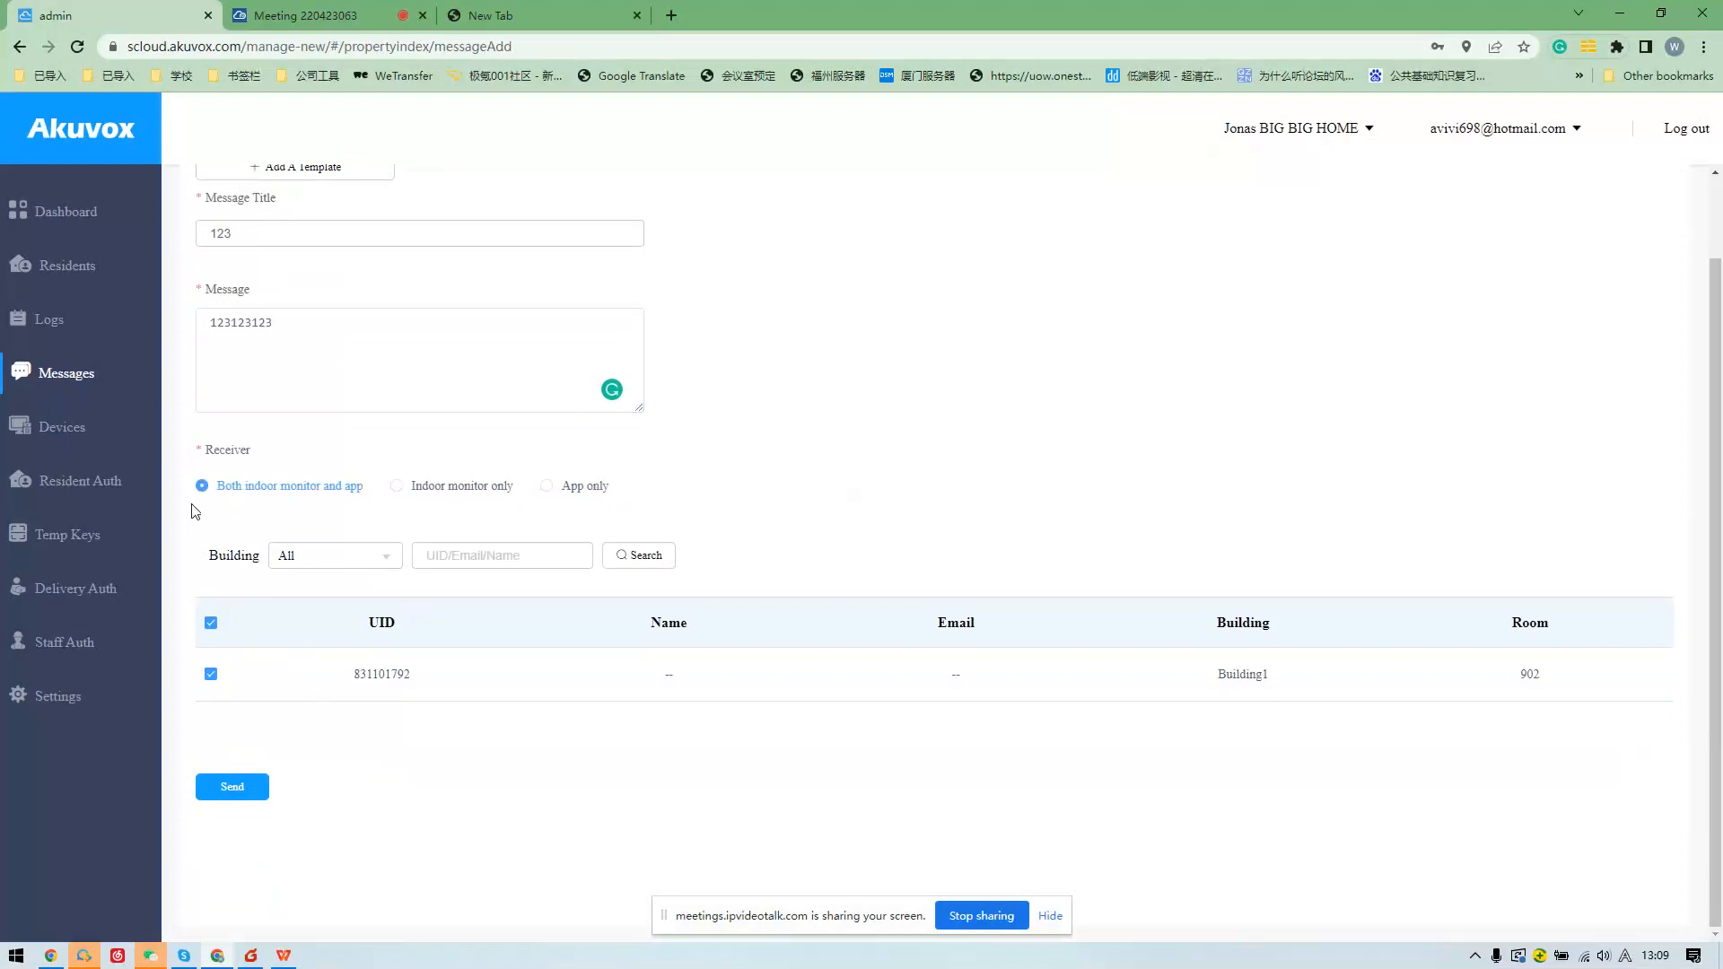
Highlight the receiver's details, then leave the message unsent and open the Devices list.
scroll(712, 350, "up", 1)
scroll(743, 365, "down", 1)
left_click_drag(242, 586, 1631, 621)
left_click(1630, 621)
left_click_drag(1529, 677, 1573, 666)
left_click(40, 447)
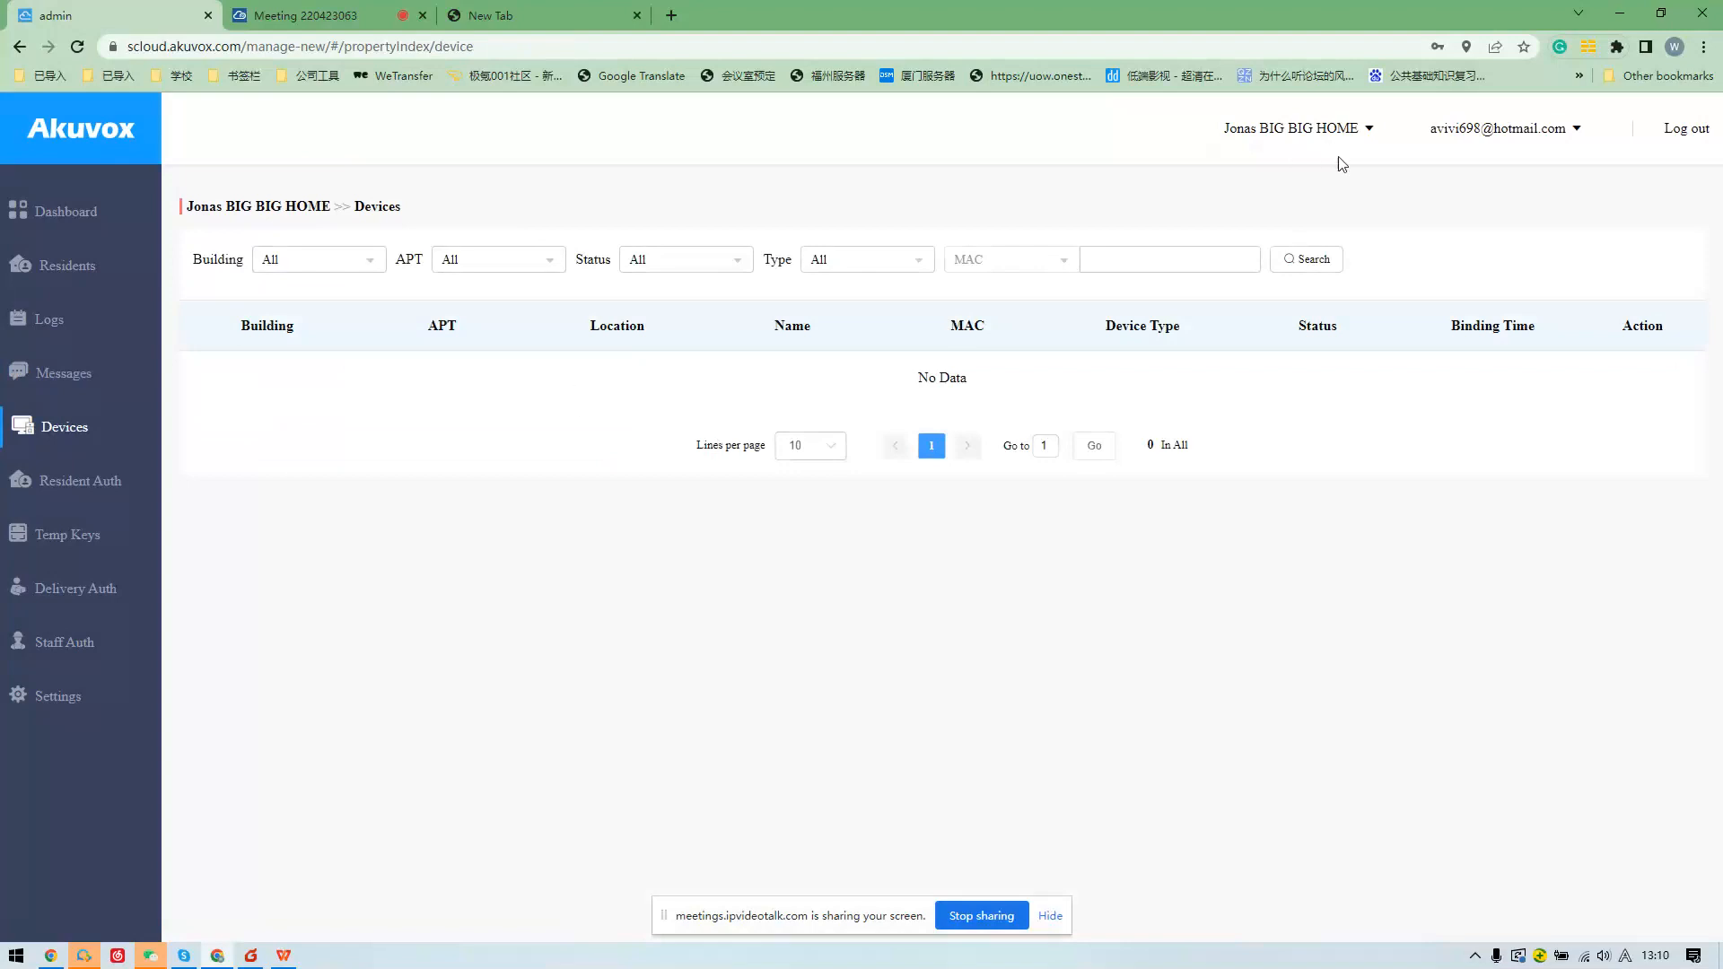
Browse the Resident Auth PINs and a blank new Temp Key form, then open the Delivery Auth list.
left_click(97, 478)
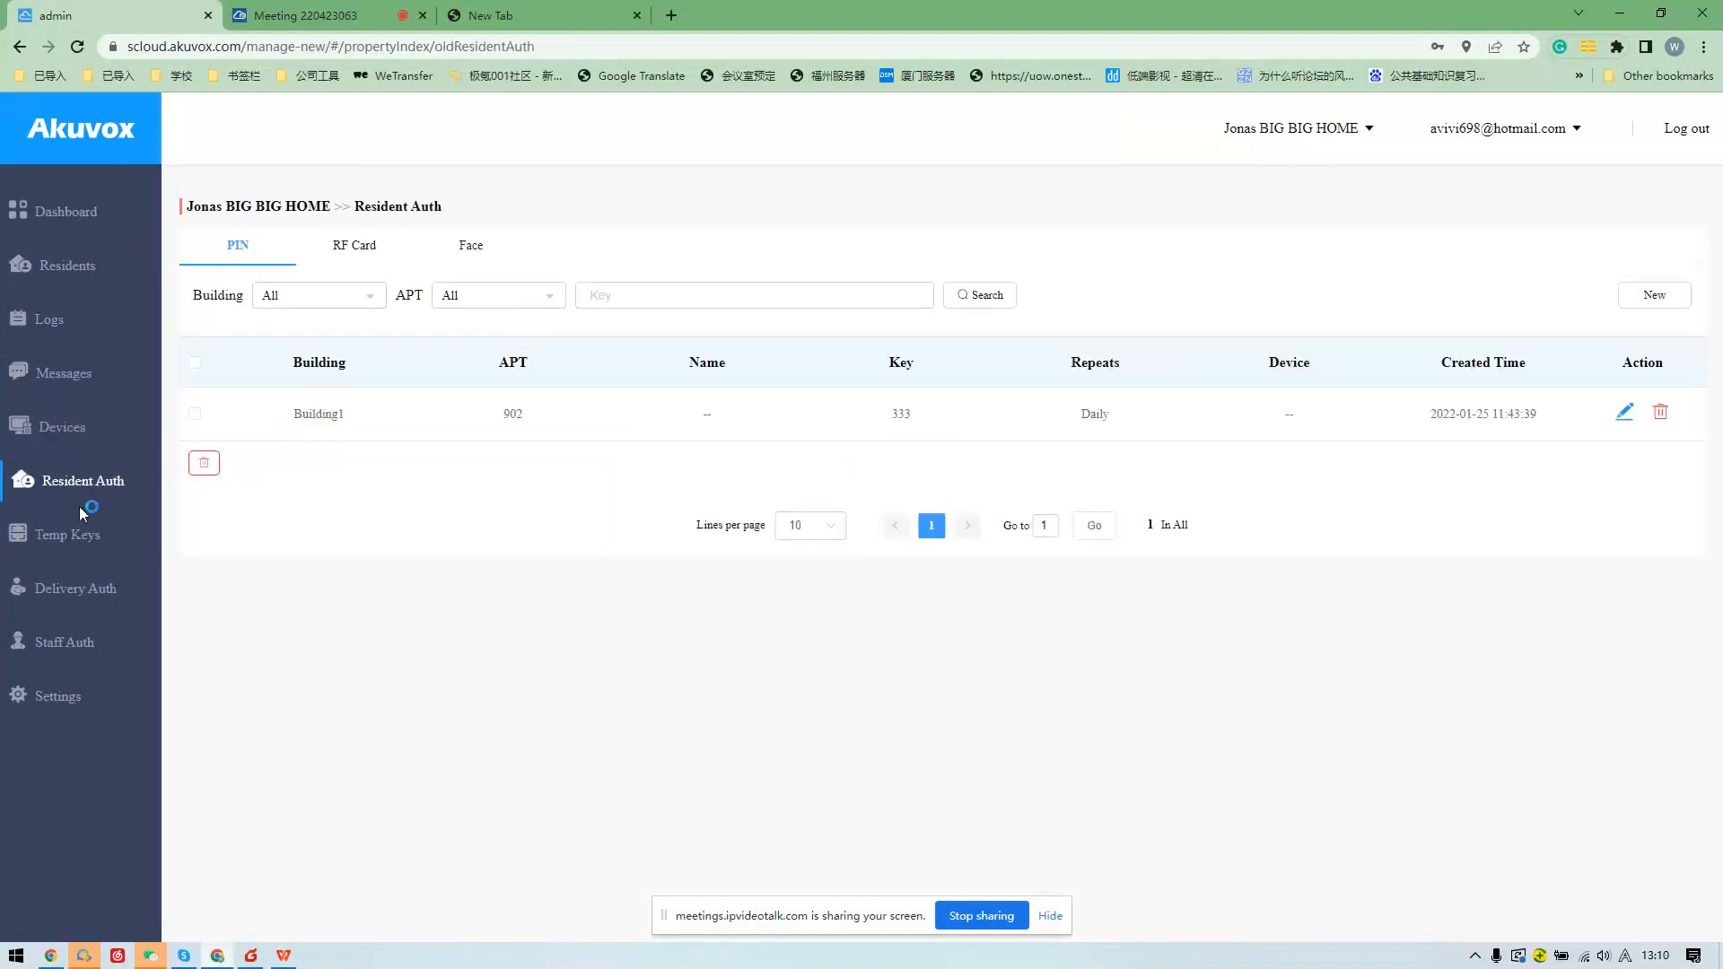
left_click(79, 508)
left_click(1656, 259)
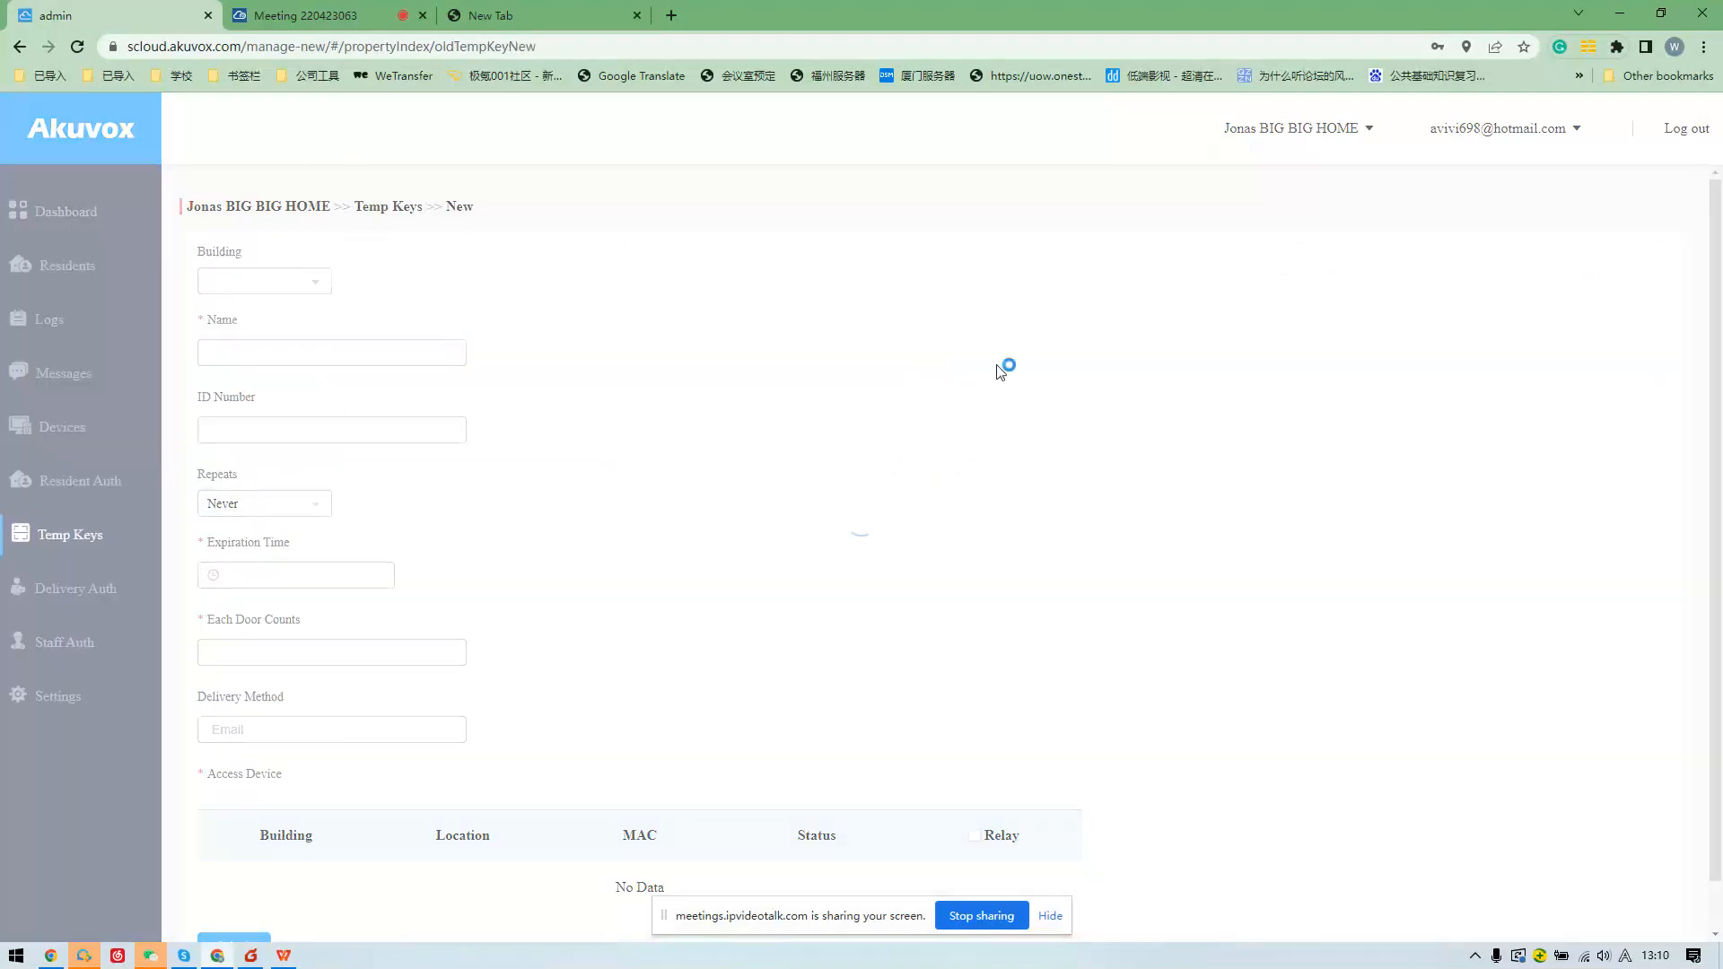
scroll(519, 597, "down", 1)
left_click(319, 385)
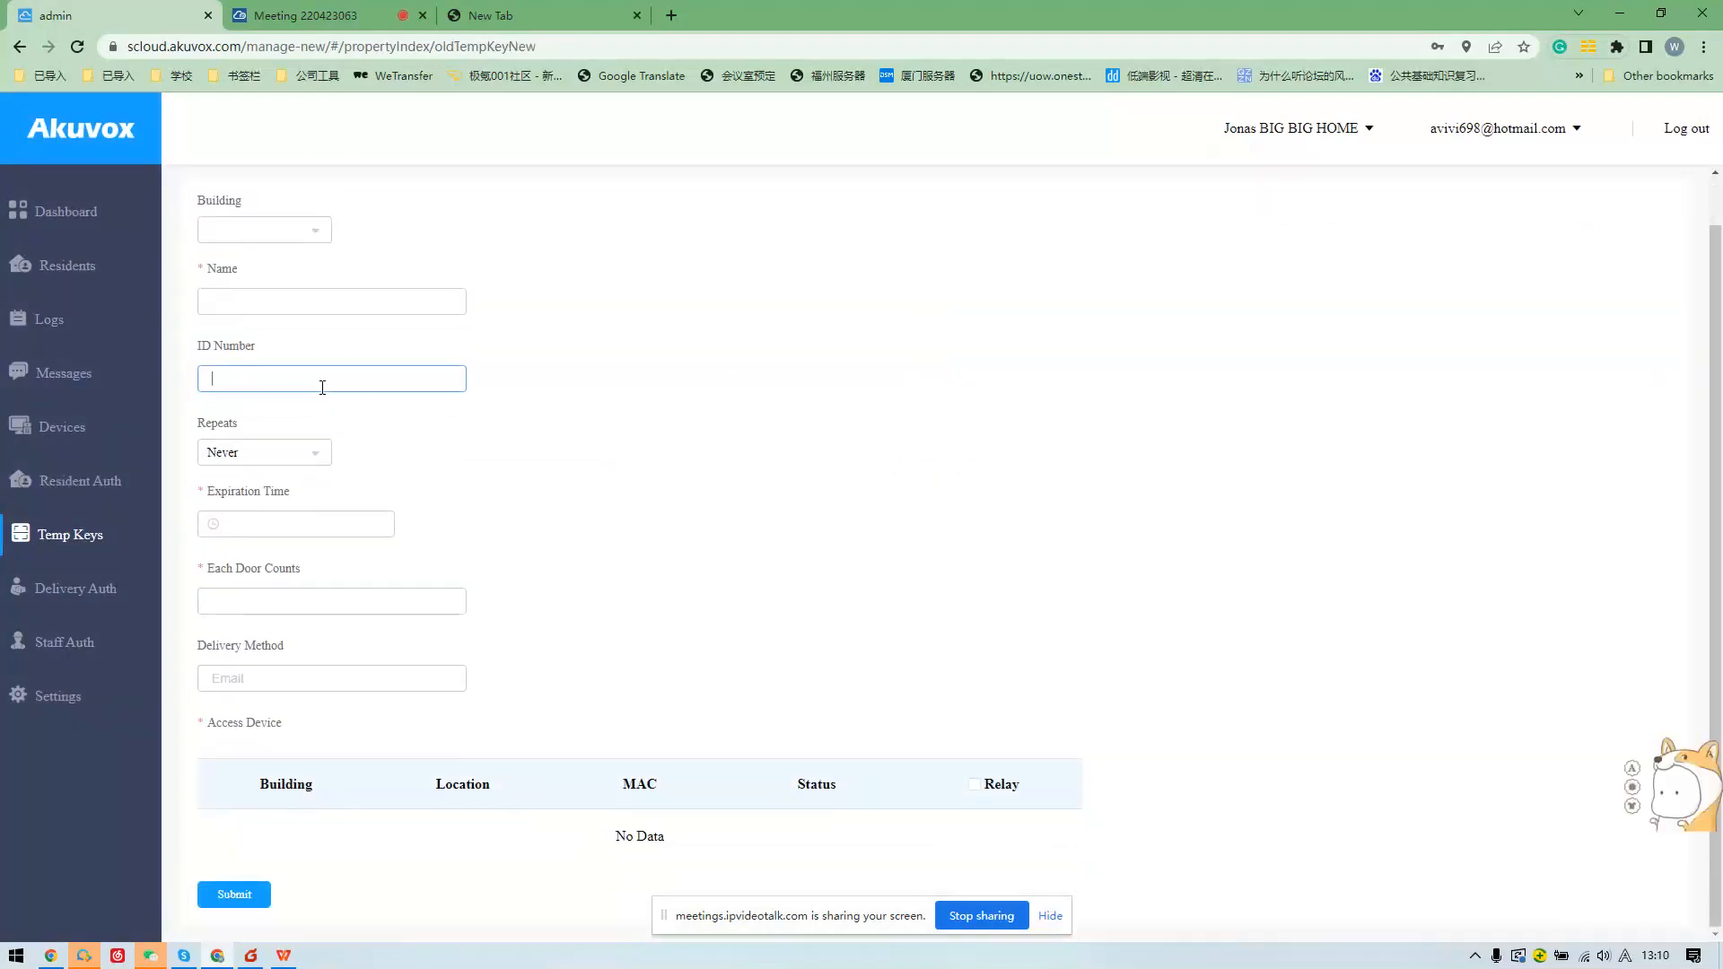
scroll(327, 391, "up", 1)
scroll(337, 404, "down", 1)
left_click(982, 796)
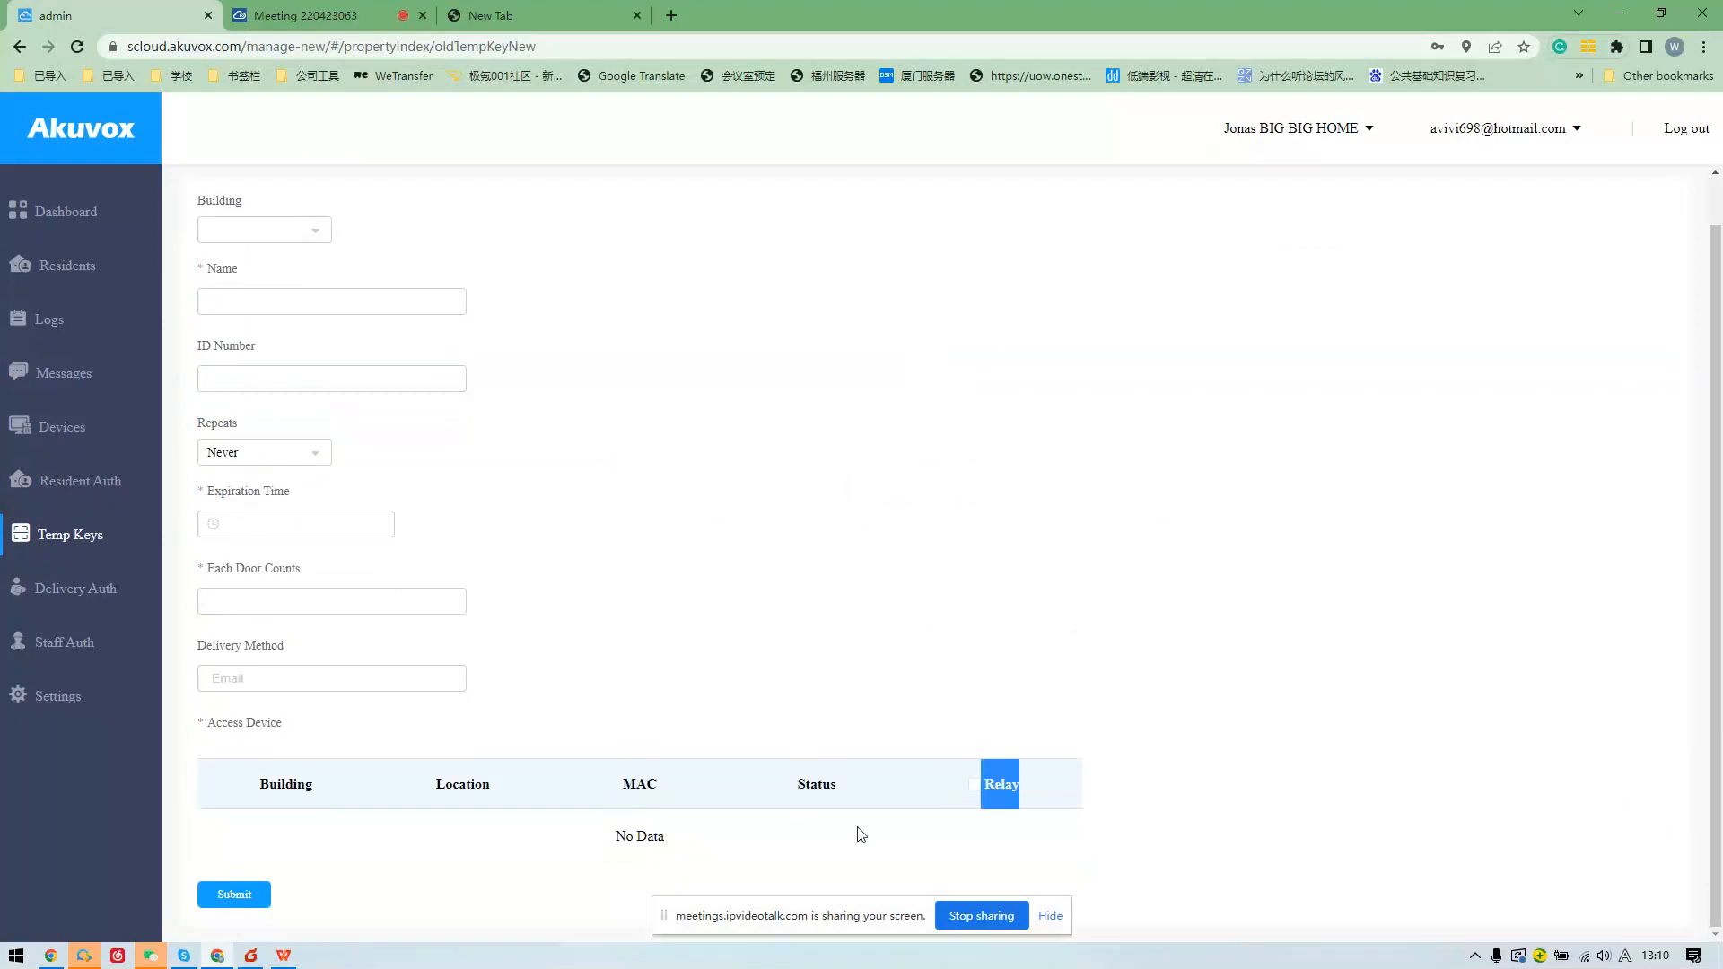
left_click(120, 589)
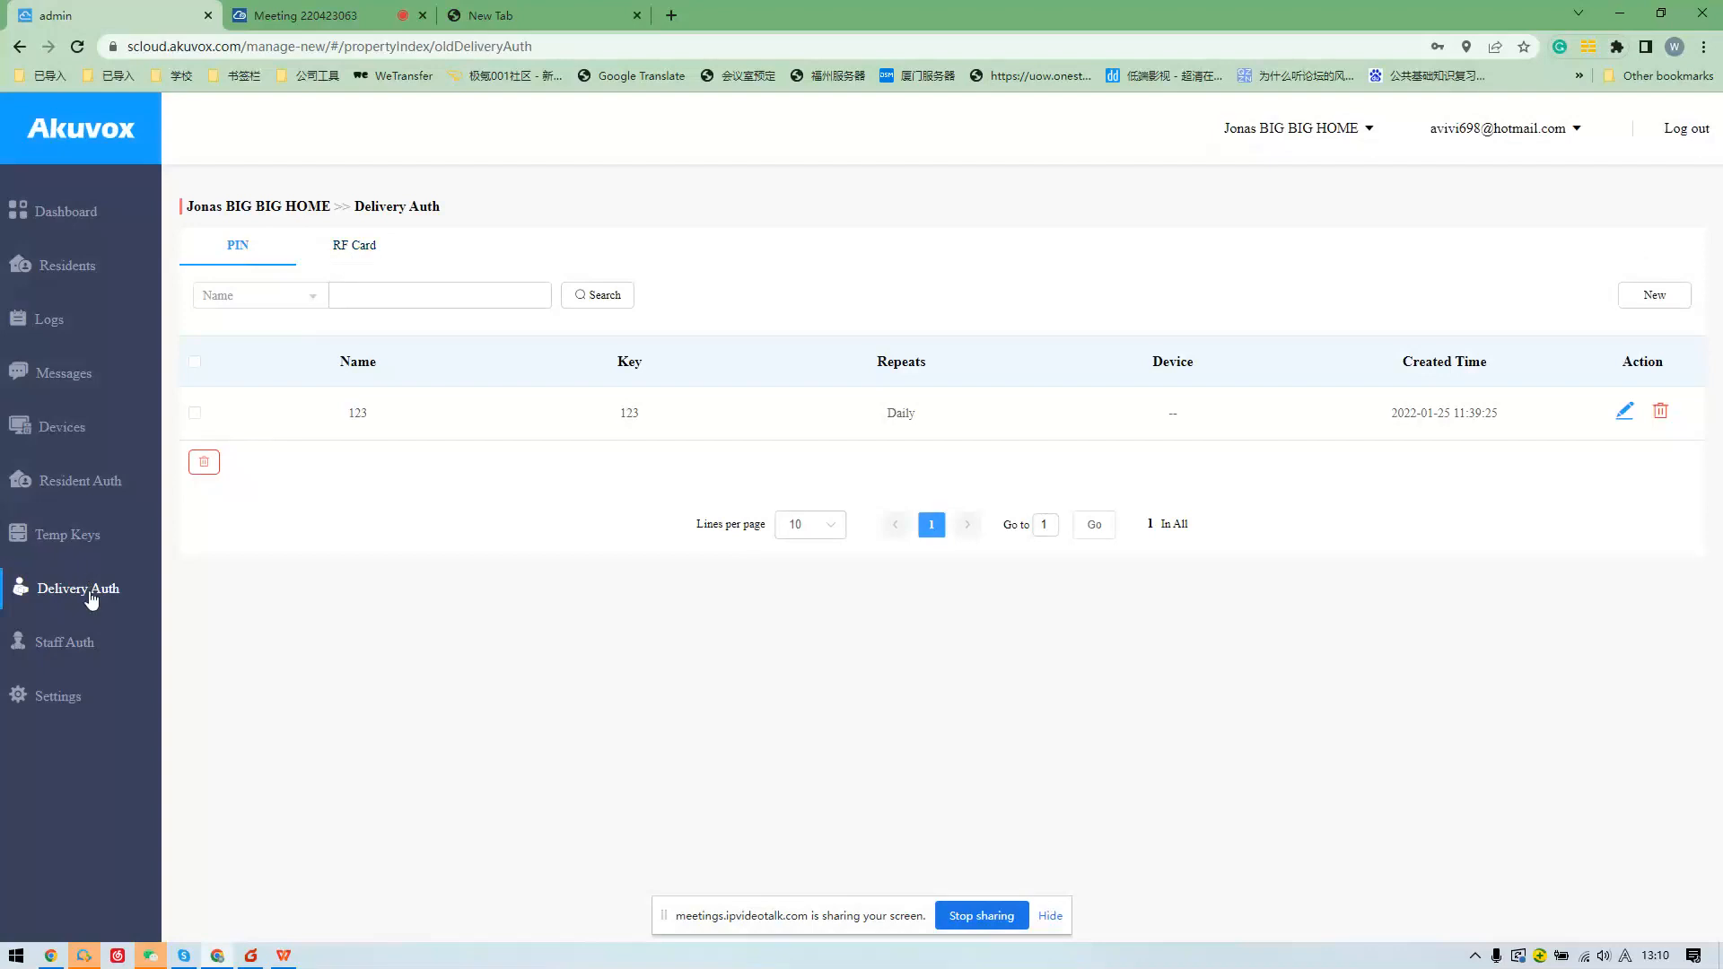
Start a new delivery PIN with its begin date set to October 6.
left_click(1675, 296)
left_click(298, 484)
left_click(292, 438)
left_click(292, 439)
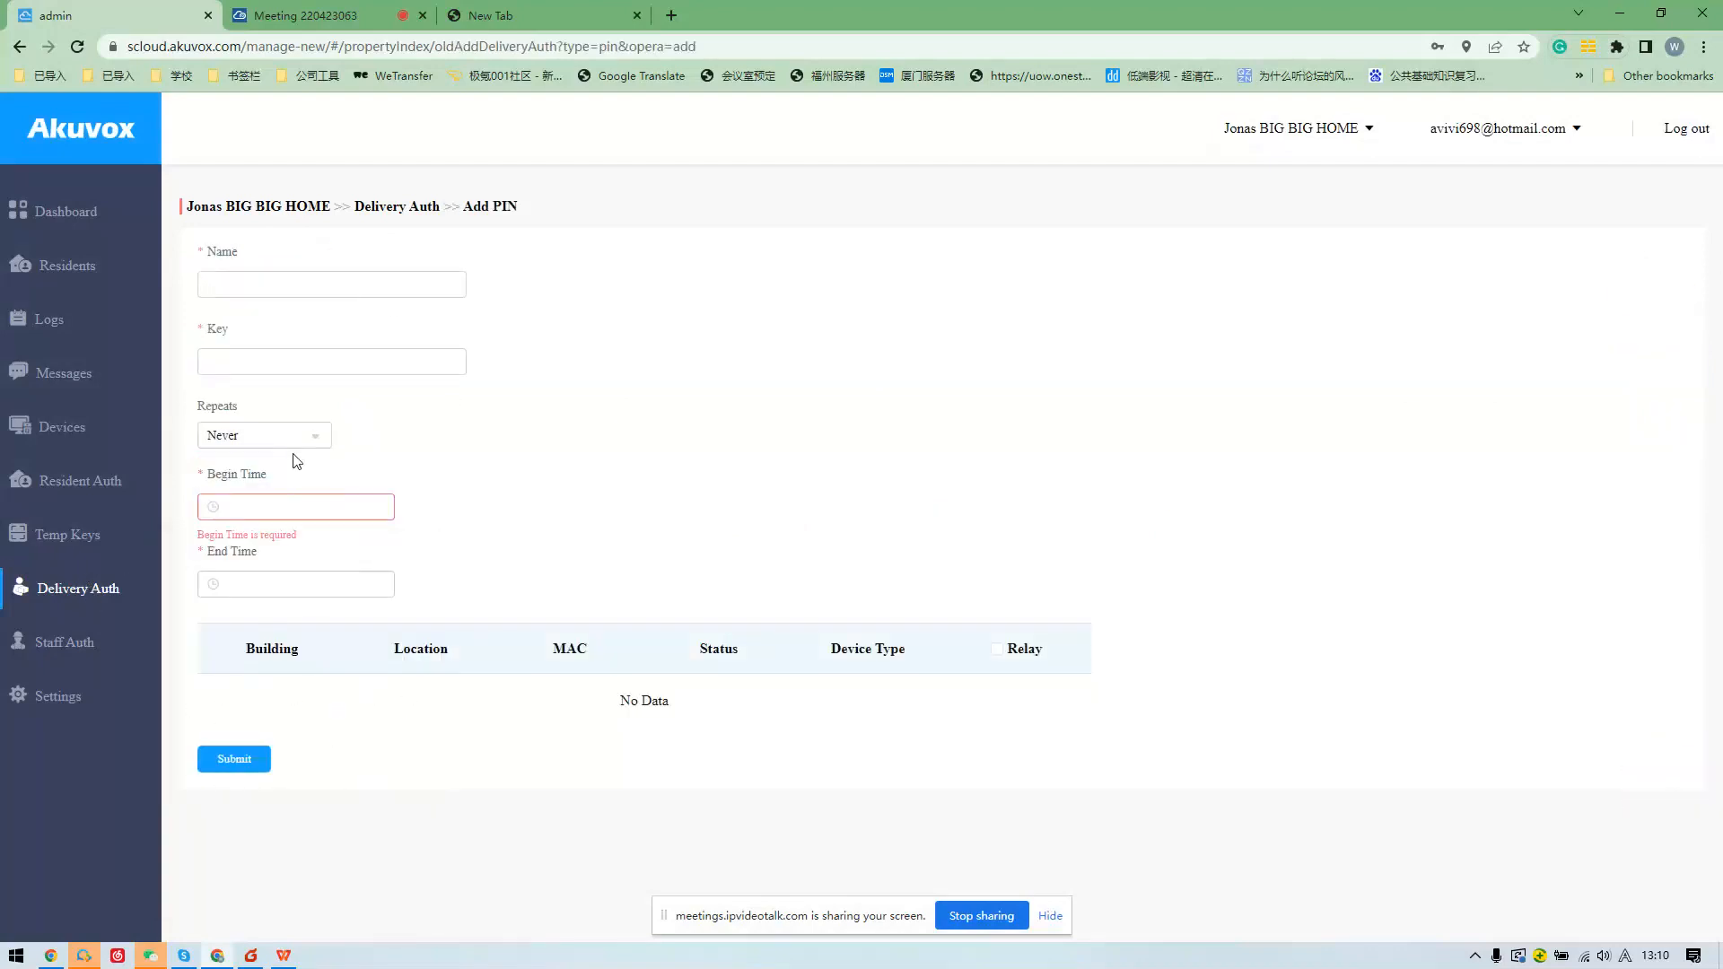
left_click(301, 507)
left_click(323, 723)
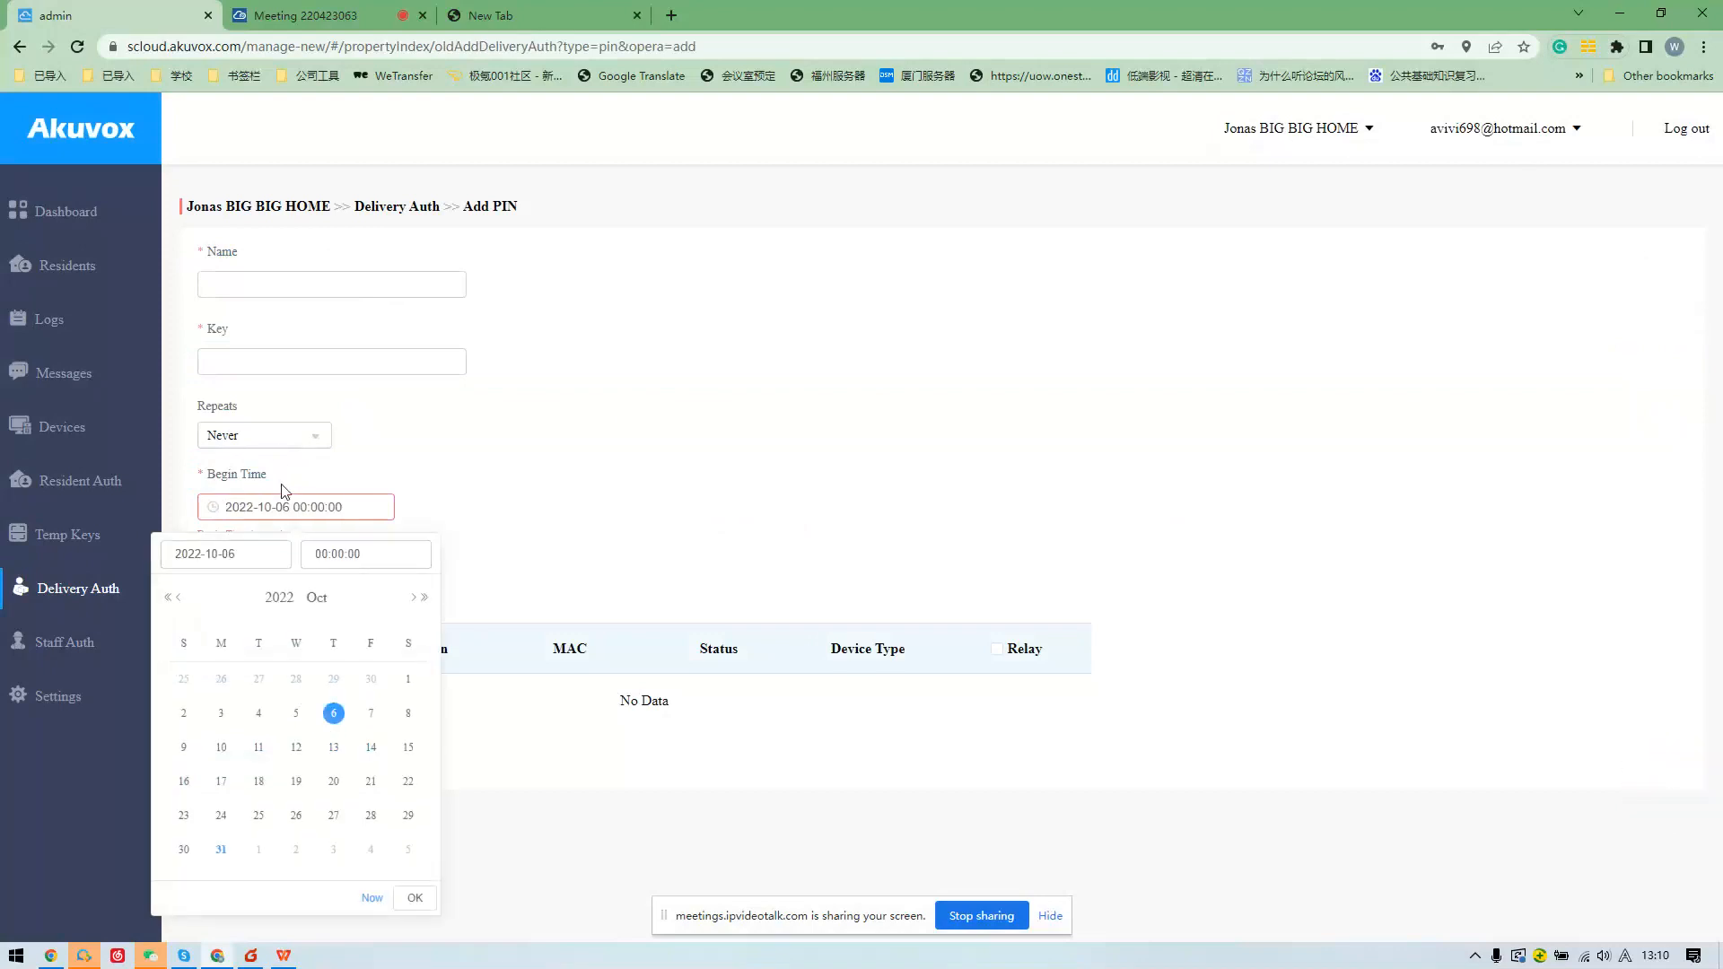
Make the delivery PIN repeat weekly on Monday, Wednesday and Friday, then start a new Staff Auth RF card.
left_click(277, 443)
left_click(281, 510)
left_click(281, 504)
left_click(288, 440)
left_click(270, 533)
left_click(320, 509)
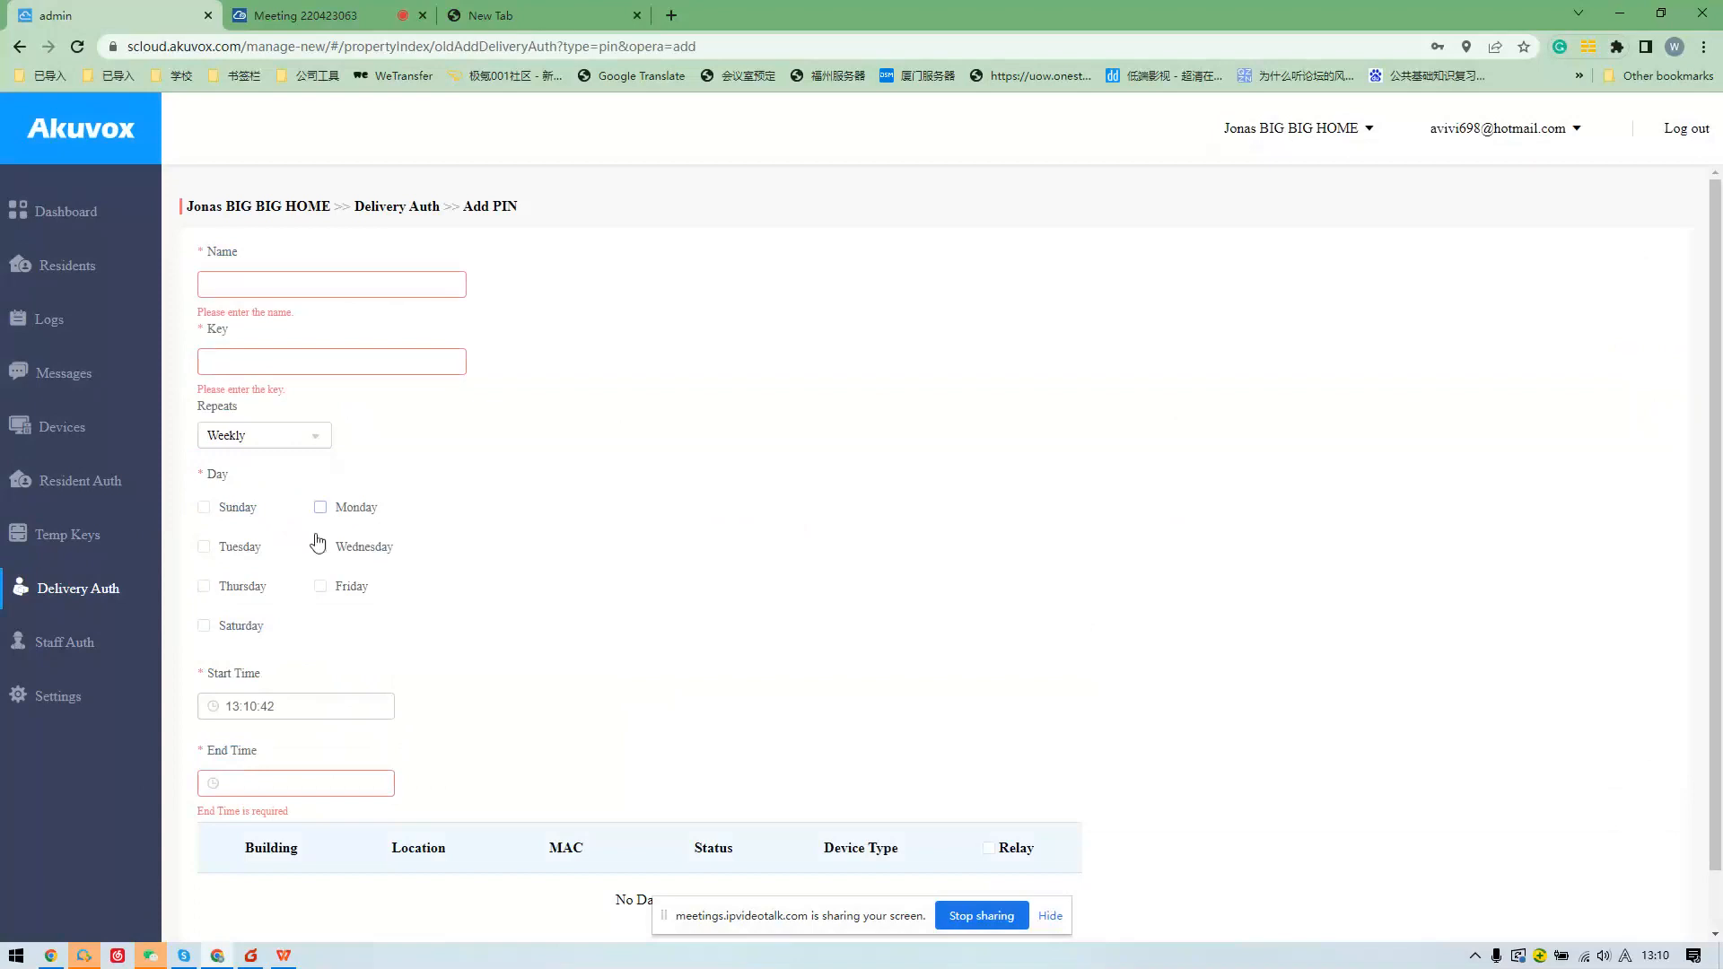
left_click(319, 547)
left_click(322, 588)
left_click(117, 642)
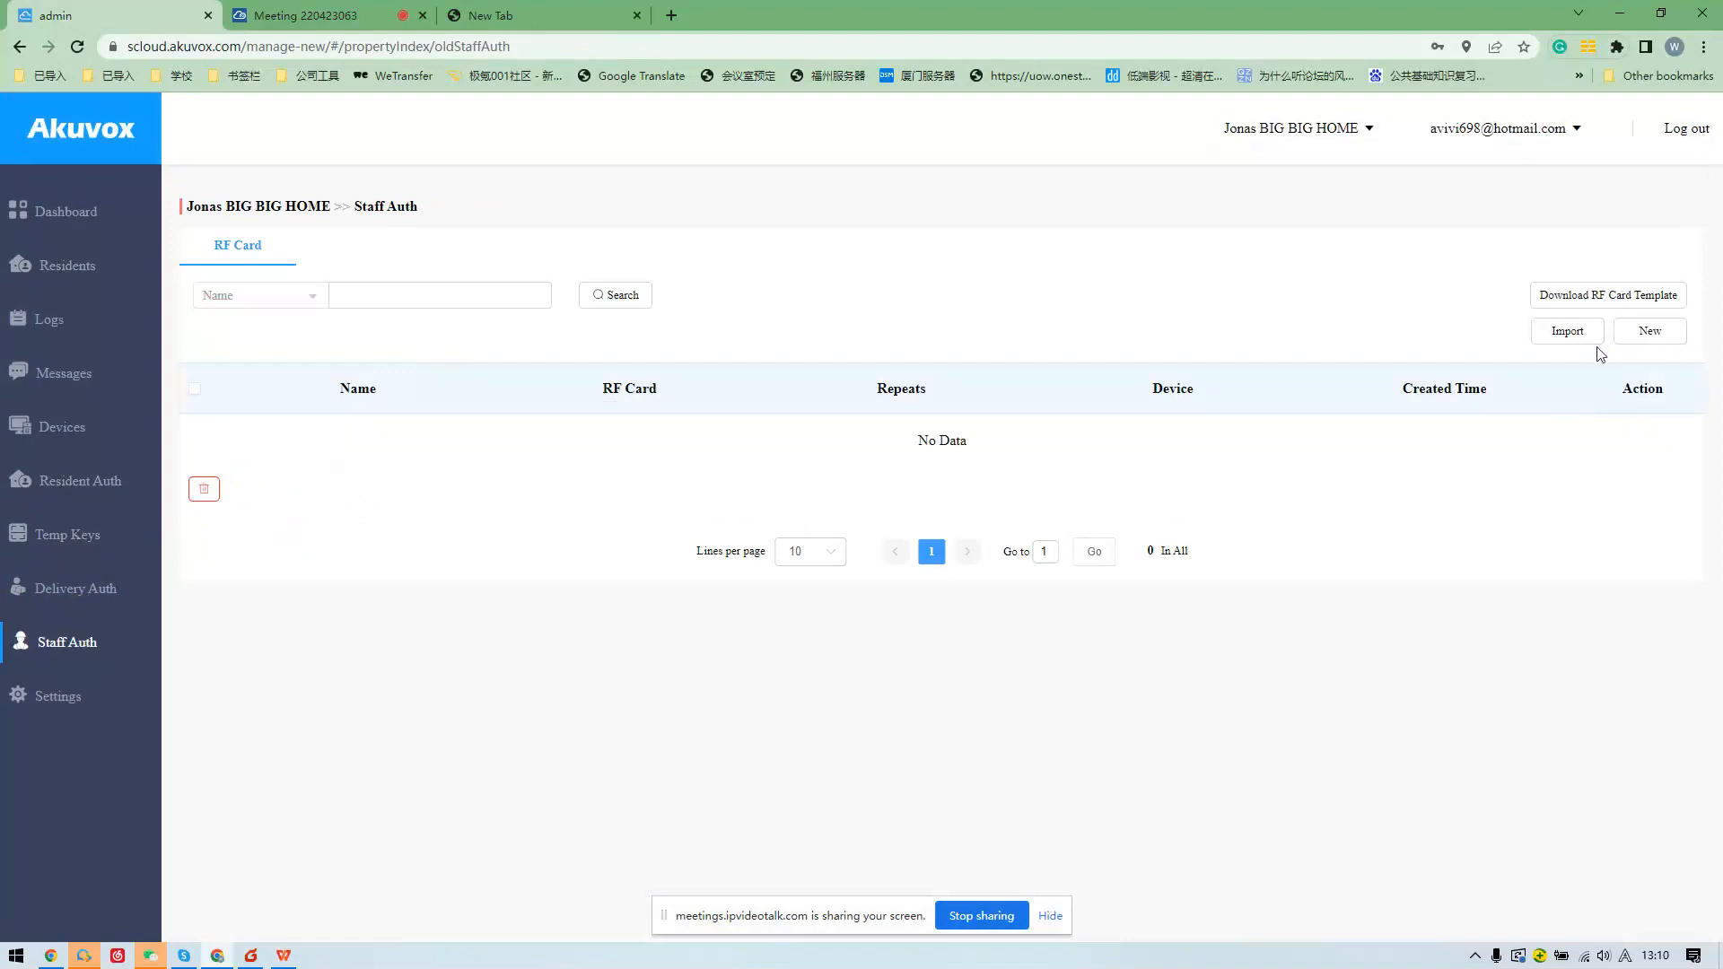
left_click(1626, 339)
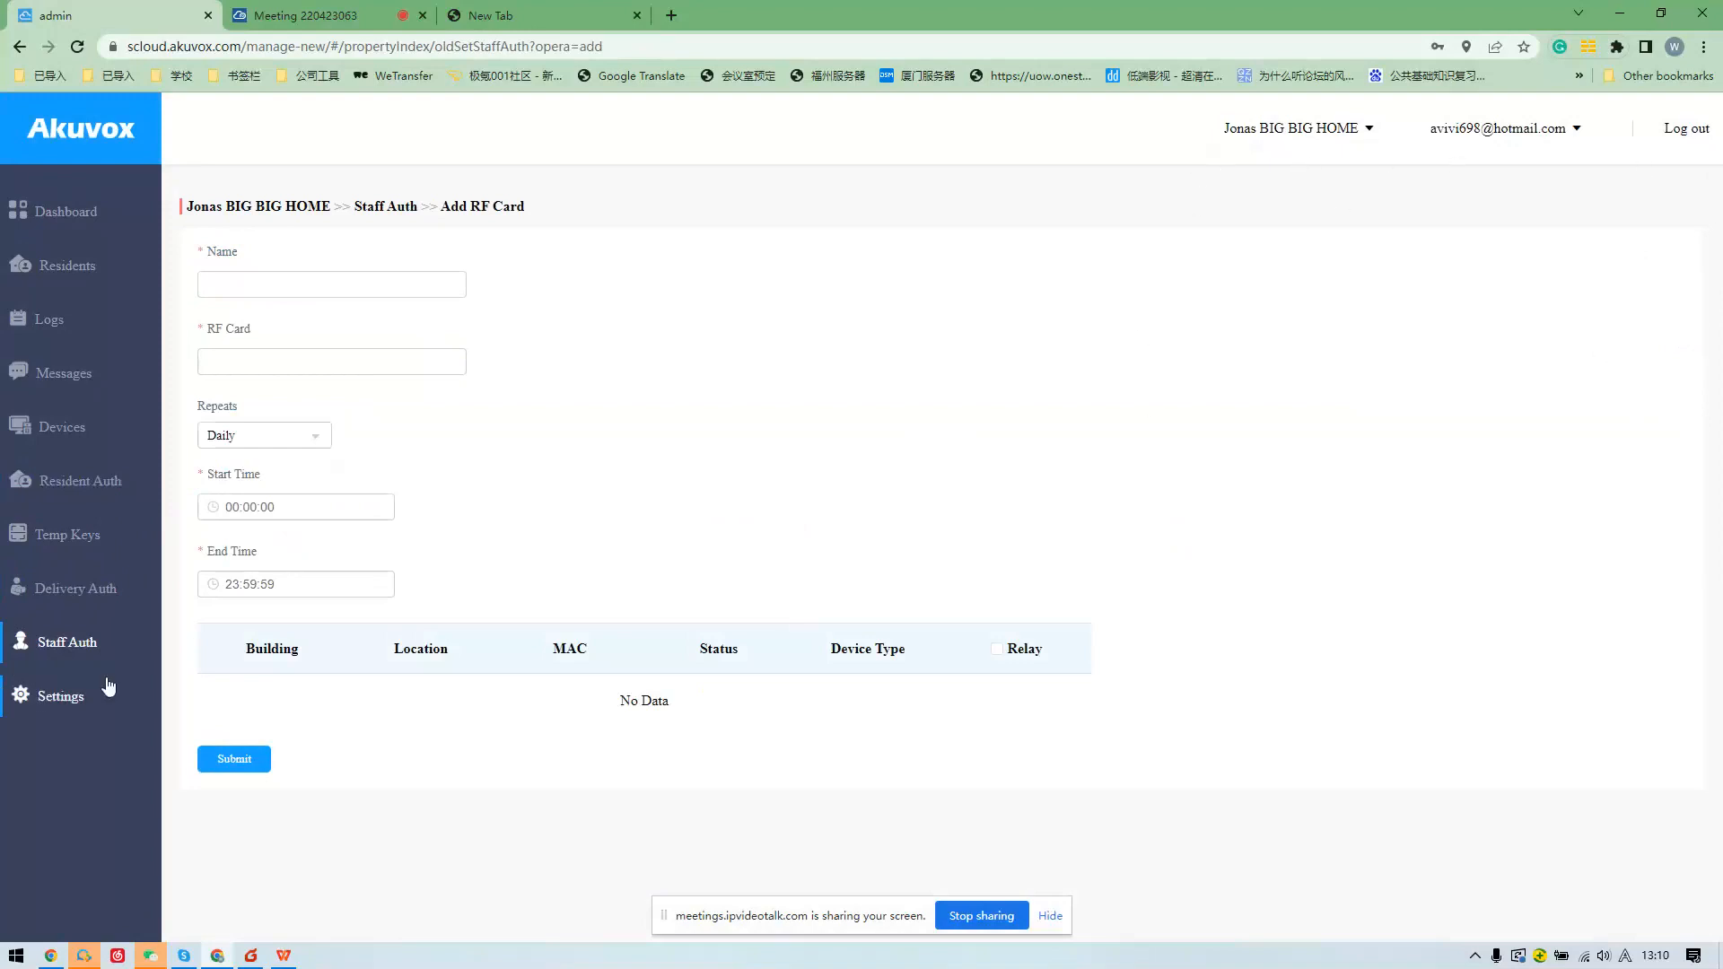
Log out and log back in with a saved administrator login from the User Name autofill.
left_click(1674, 130)
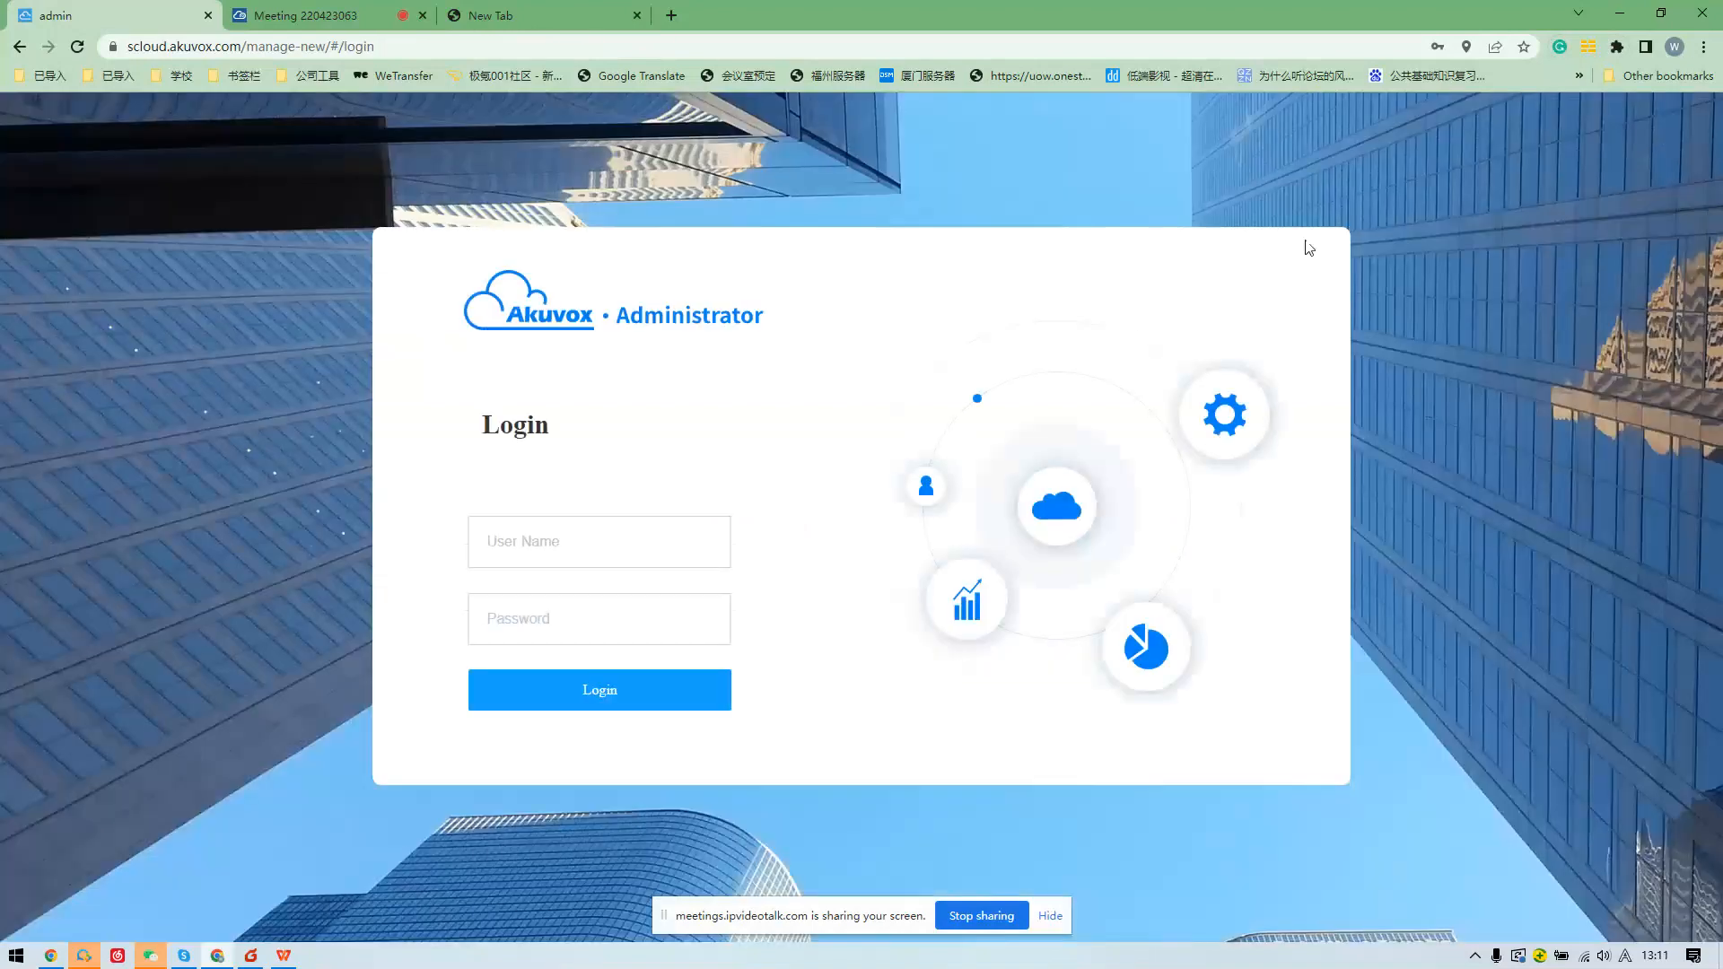
left_click(673, 549)
left_click_drag(673, 549, 295, 556)
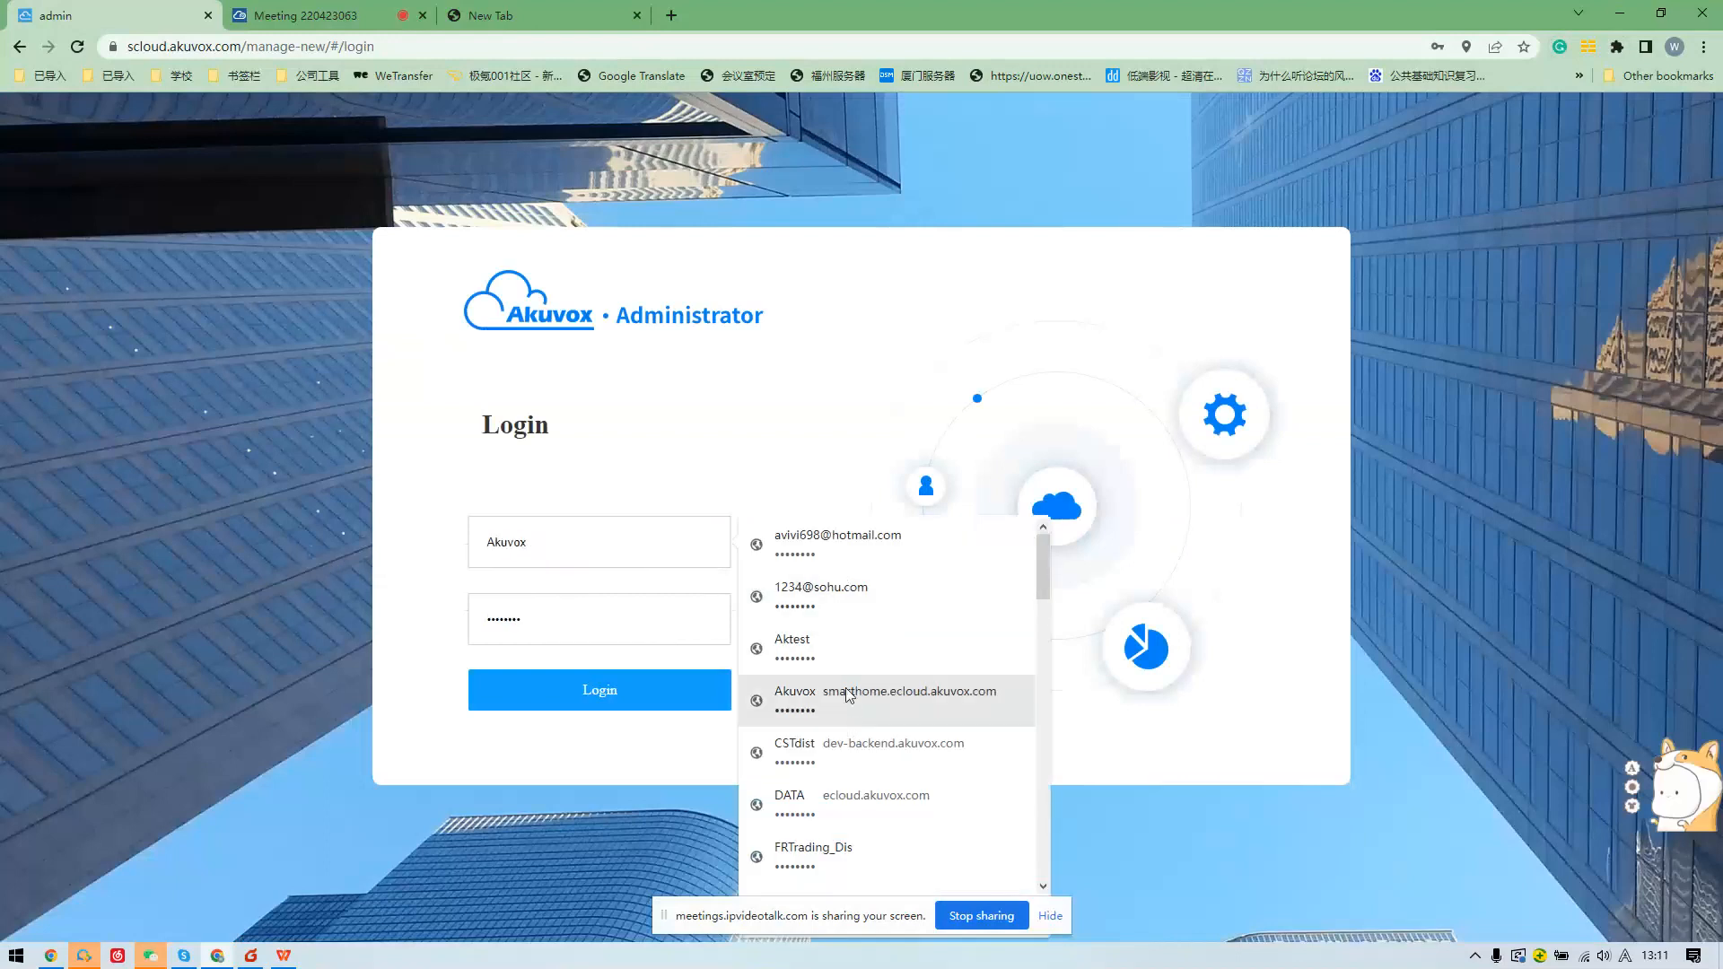
scroll(849, 696, "down", 4)
left_click_drag(668, 548, 303, 523)
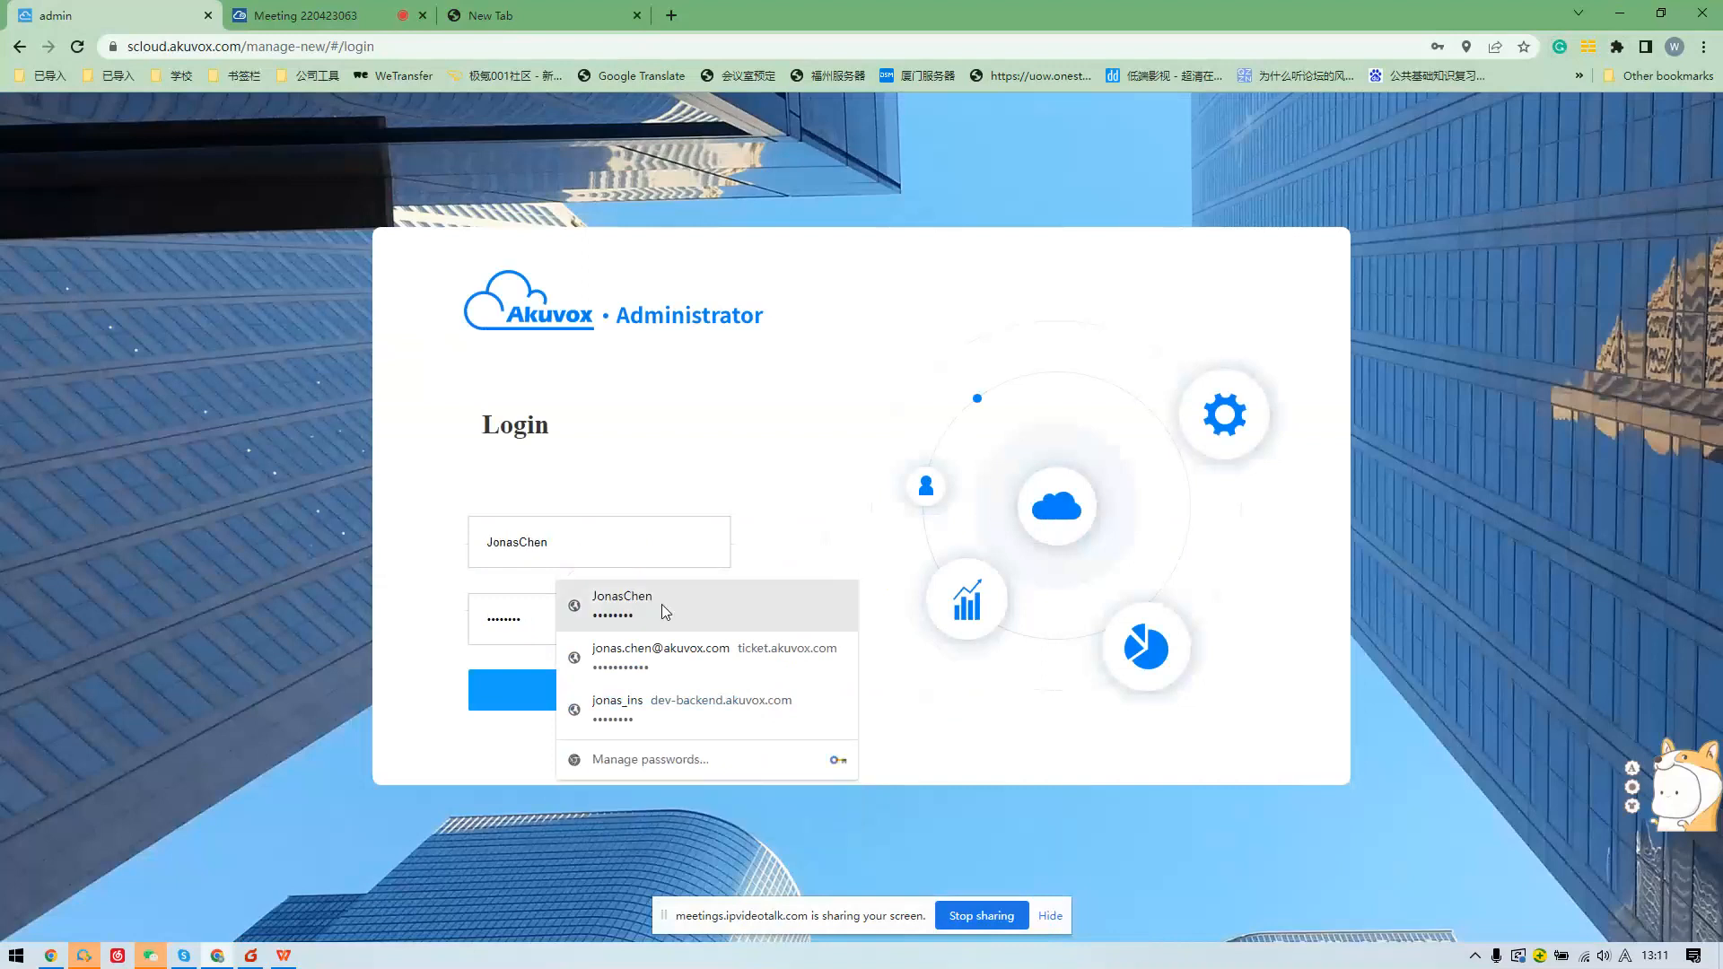
left_click(660, 605)
left_click(596, 685)
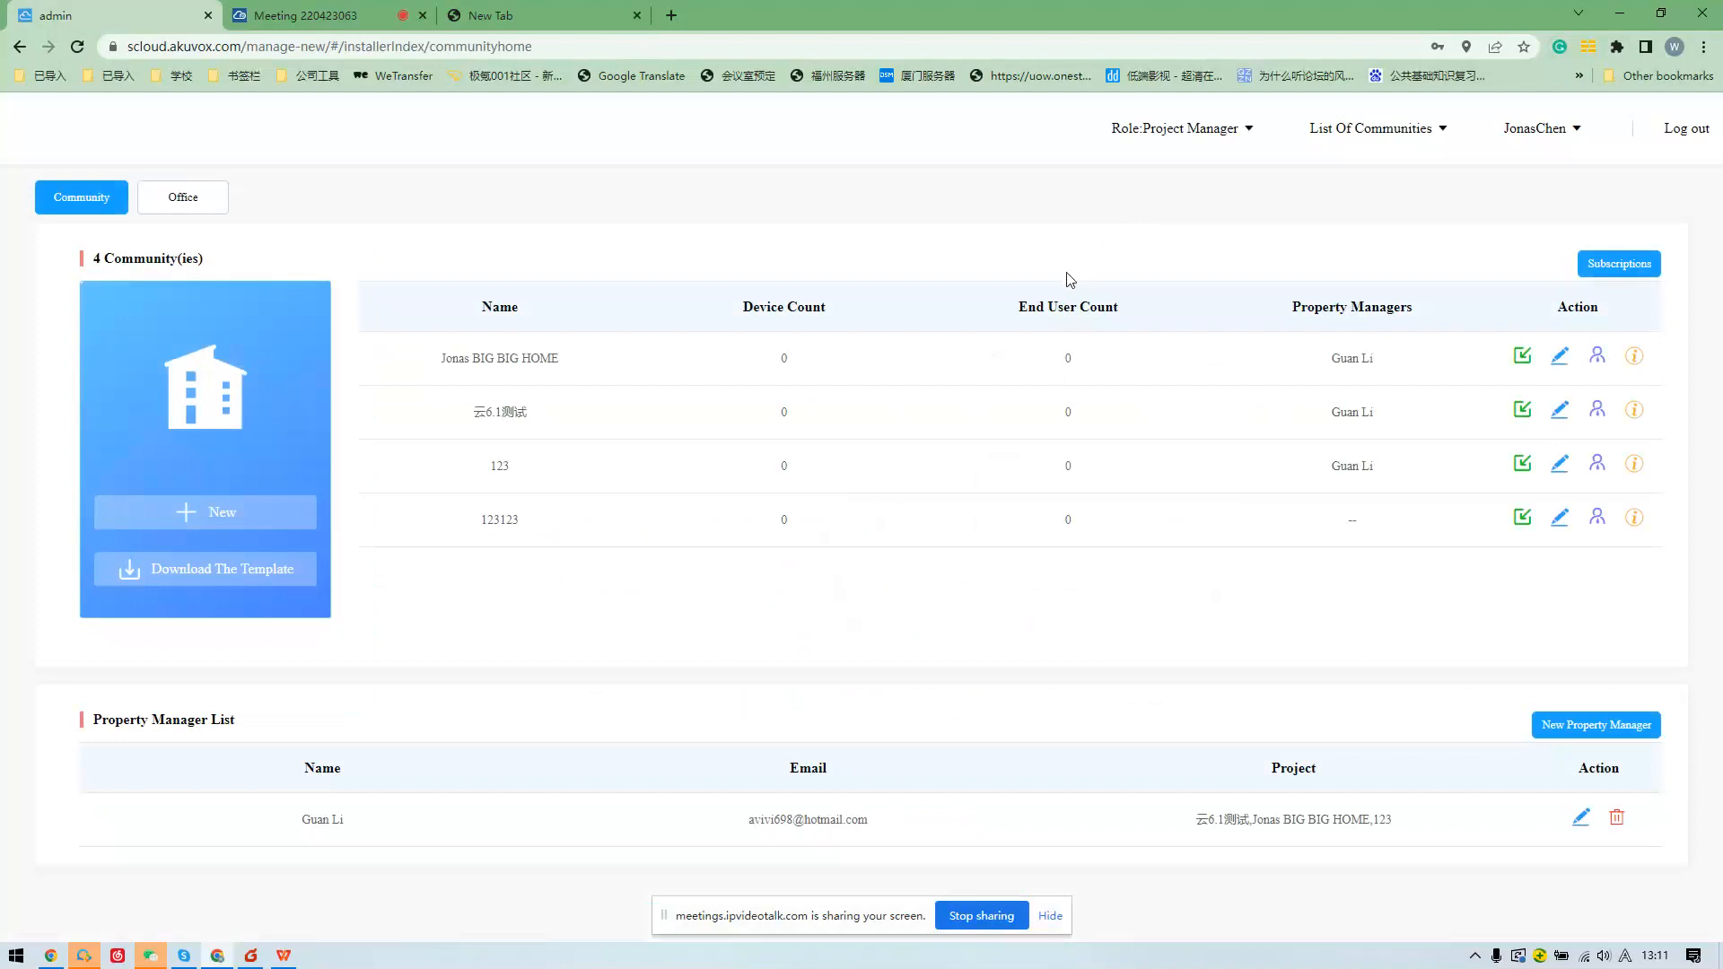
left_click(1160, 135)
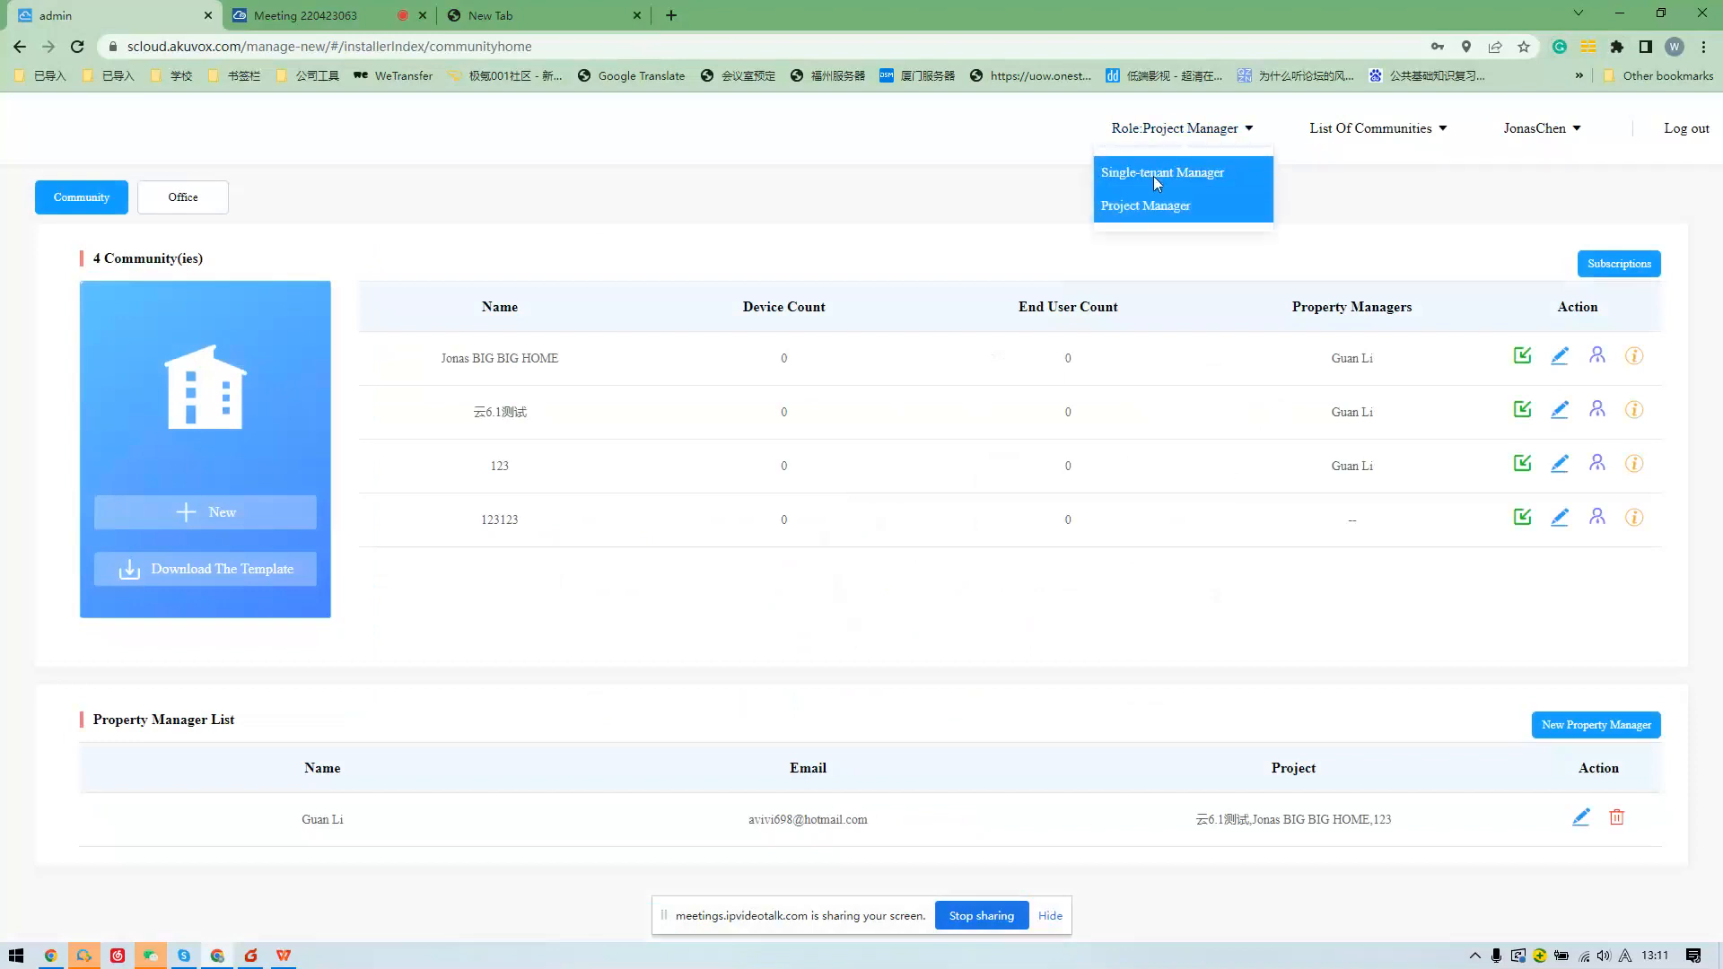
As Single-tenant Manager, start a new user named villa1 and enter a room name.
left_click(1155, 176)
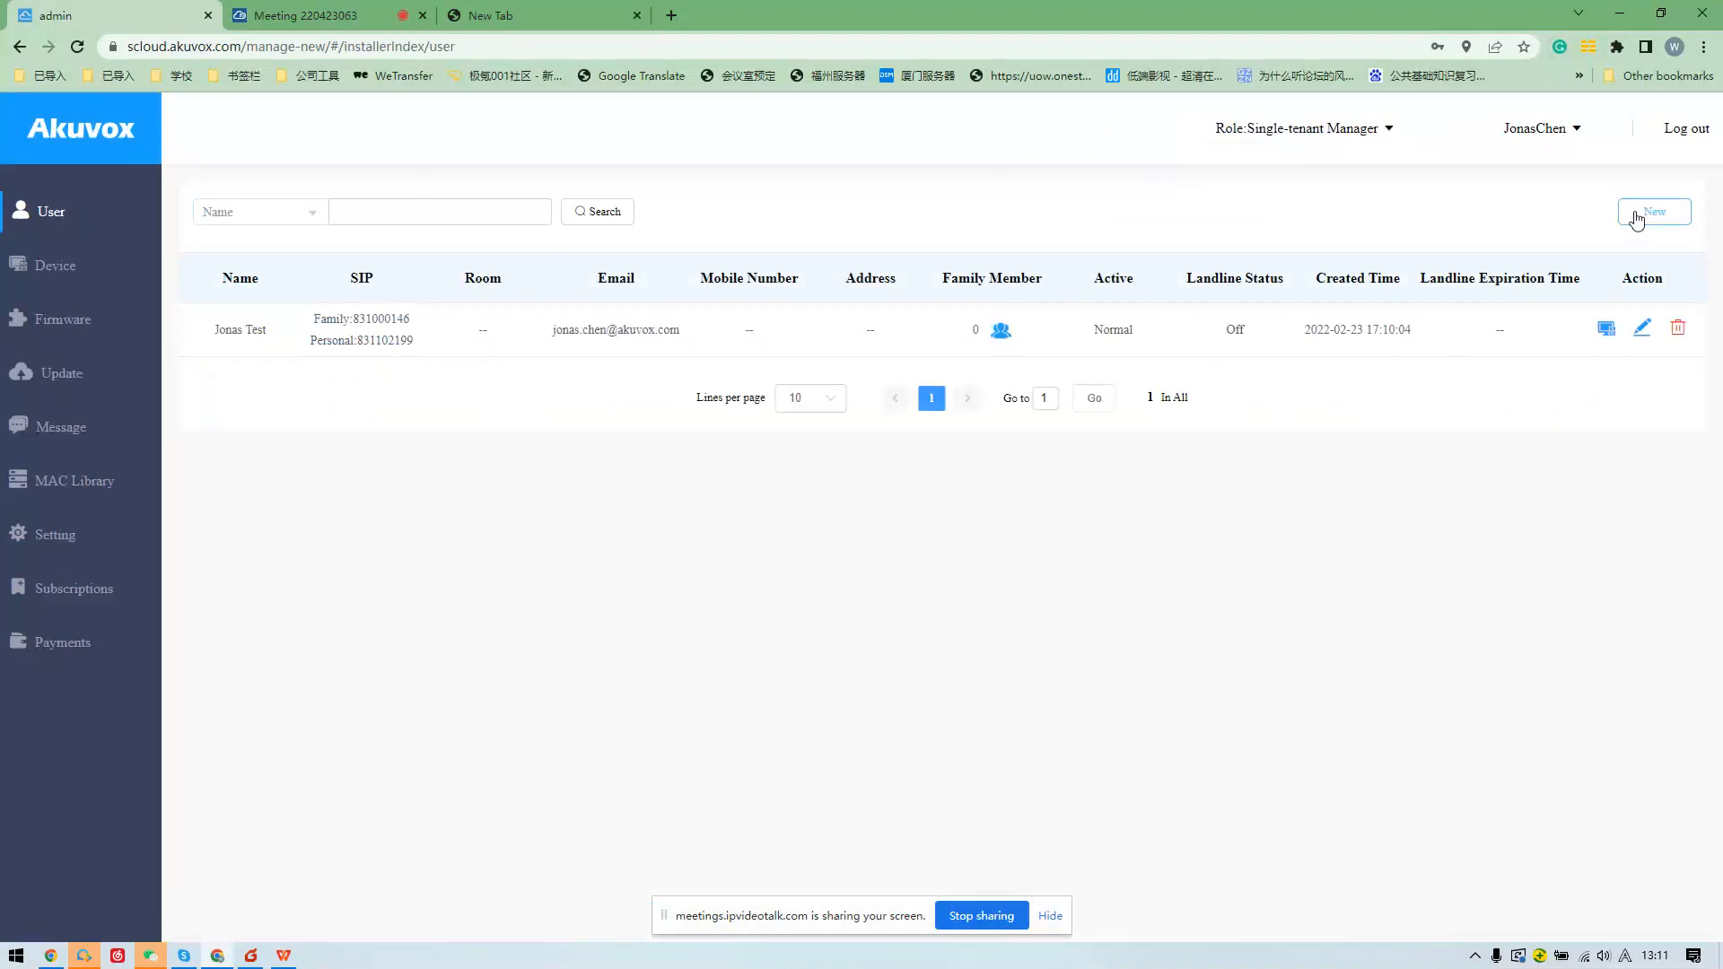
left_click(1637, 218)
left_click(745, 329)
type("user")
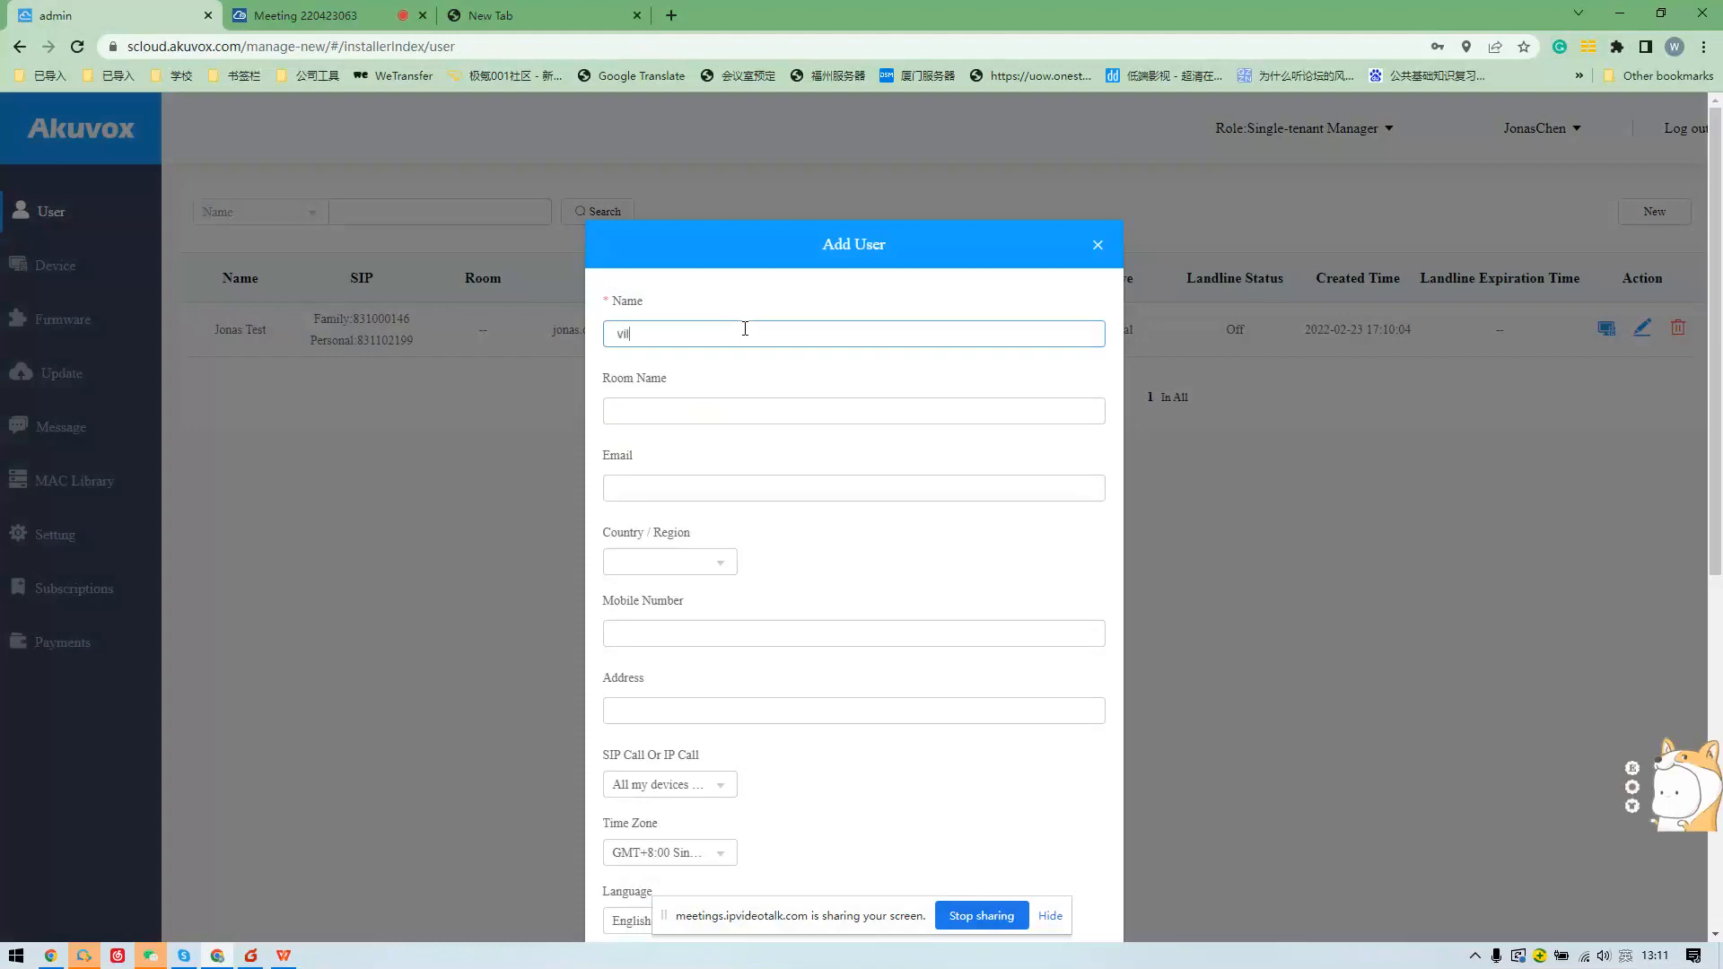
key("BackSpace")
key("BackSpace")
key("BackSpace")
key("BackSpace")
type("vila")
type("la1")
left_click(710, 418)
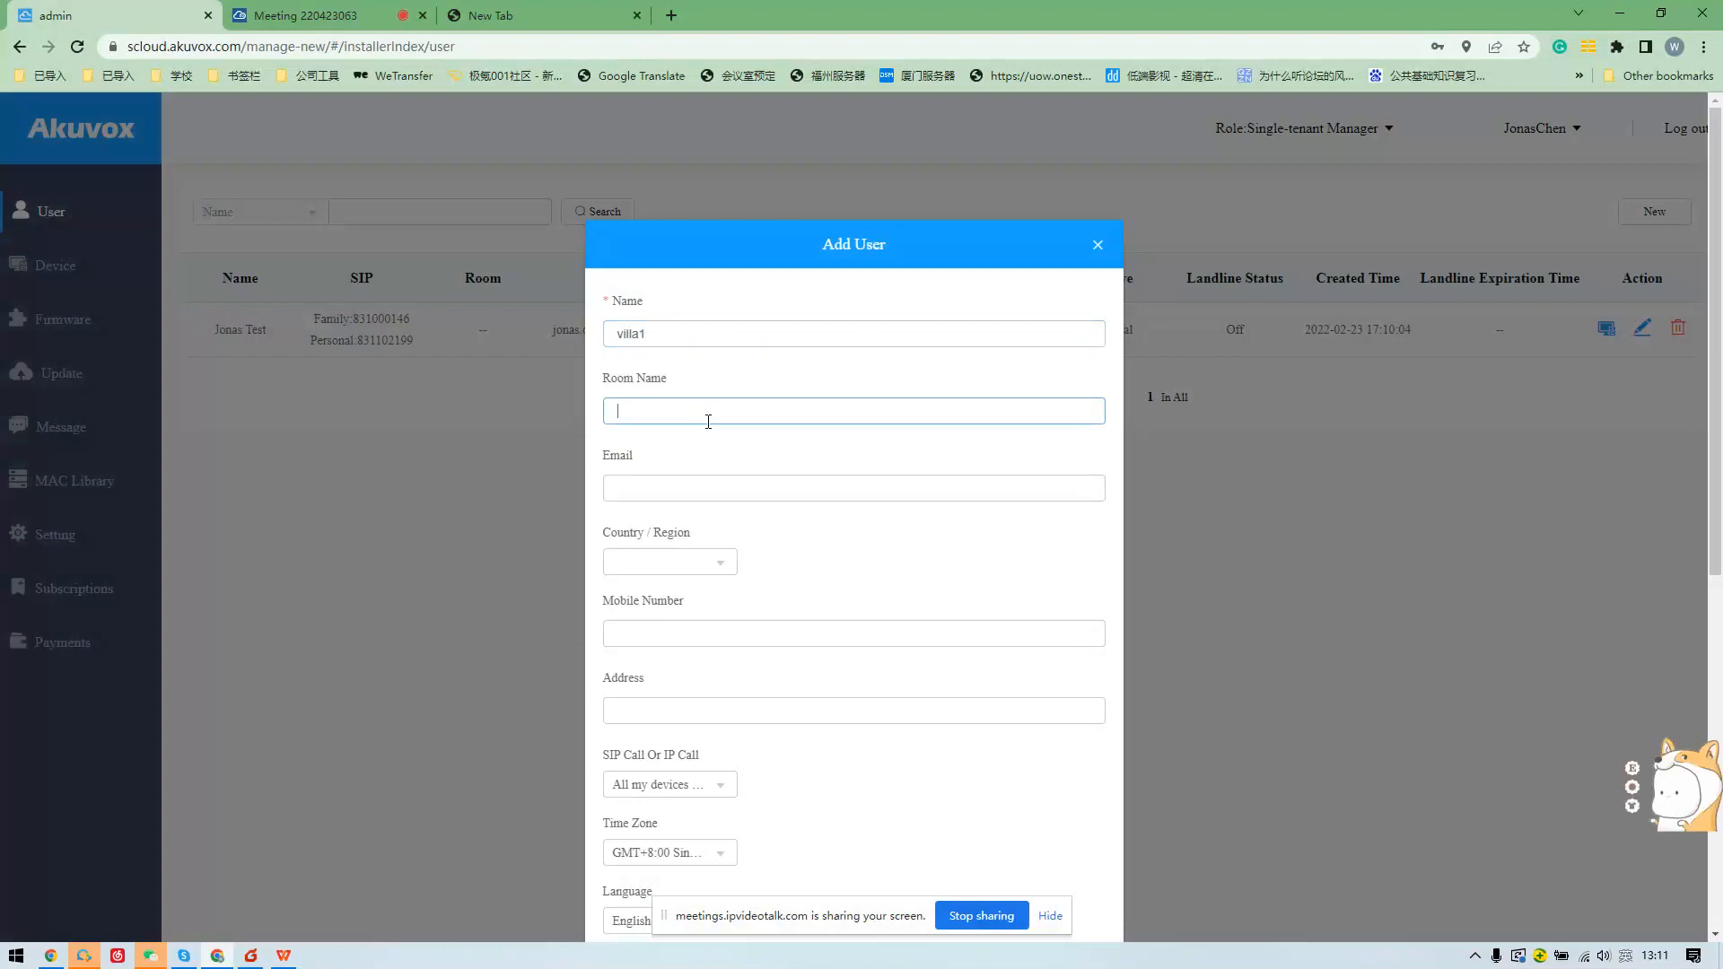
type("jonas")
Enter the user's e-mail, set the region to Anguilla(+1-264) and add a mobile number.
left_click(642, 496)
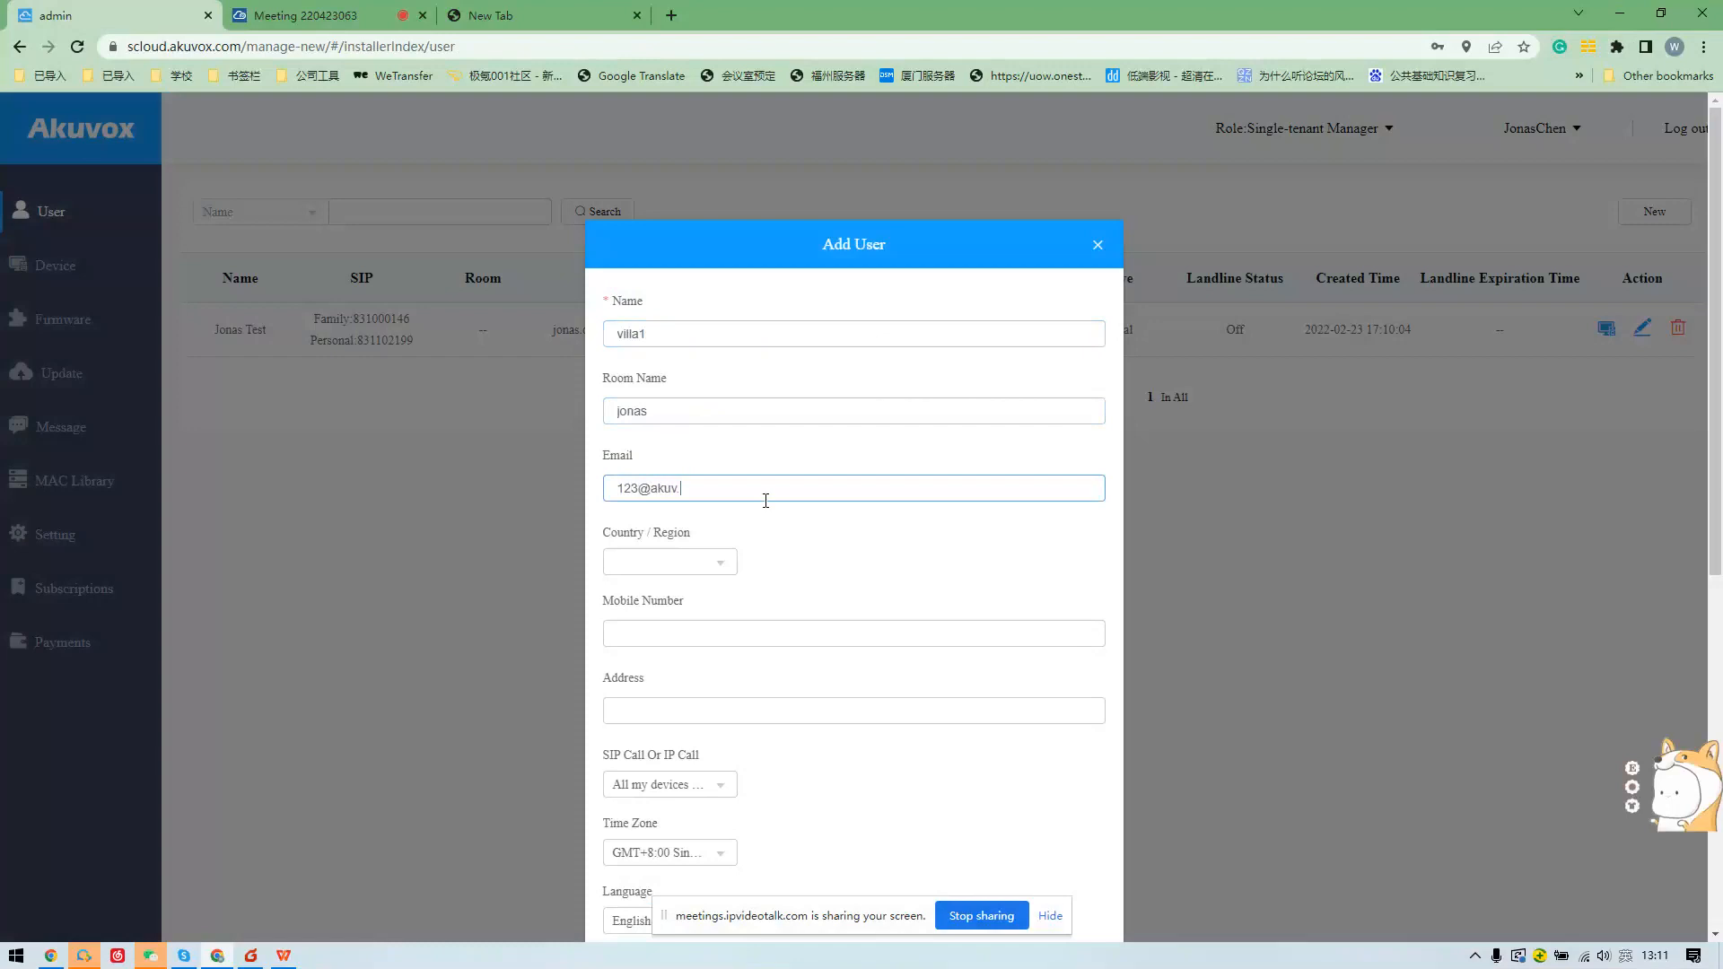
left_click(719, 563)
left_click(709, 593)
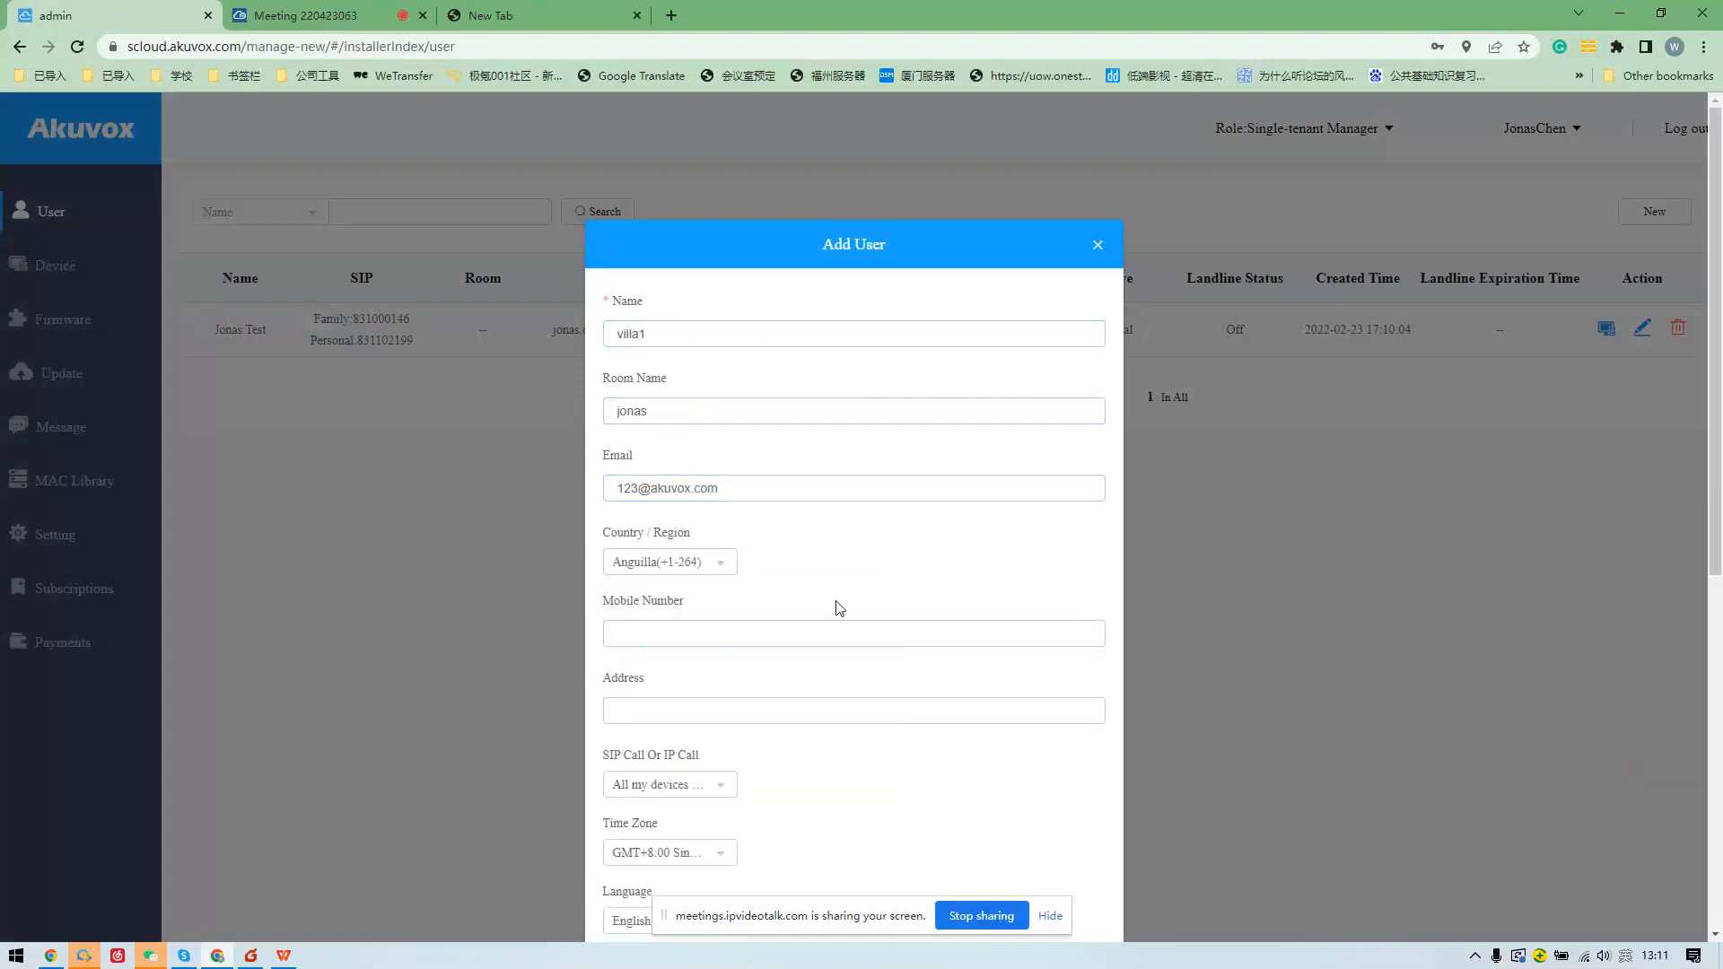
scroll(822, 604, "down", 3)
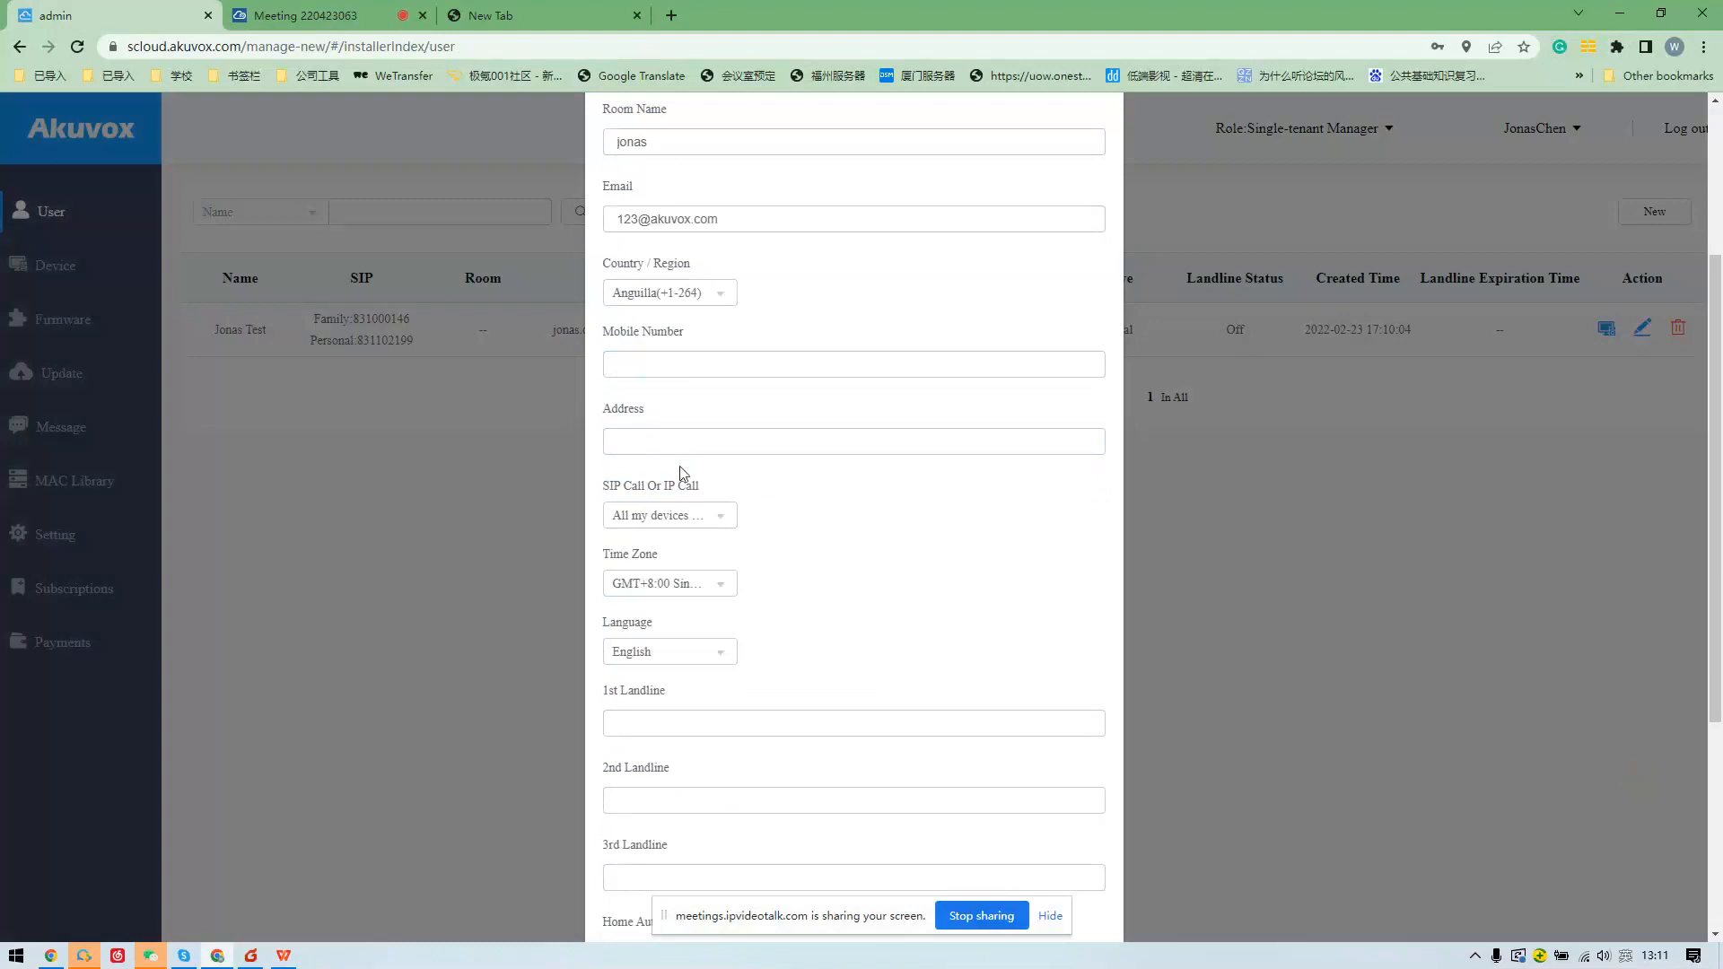
left_click(701, 364)
type("97")
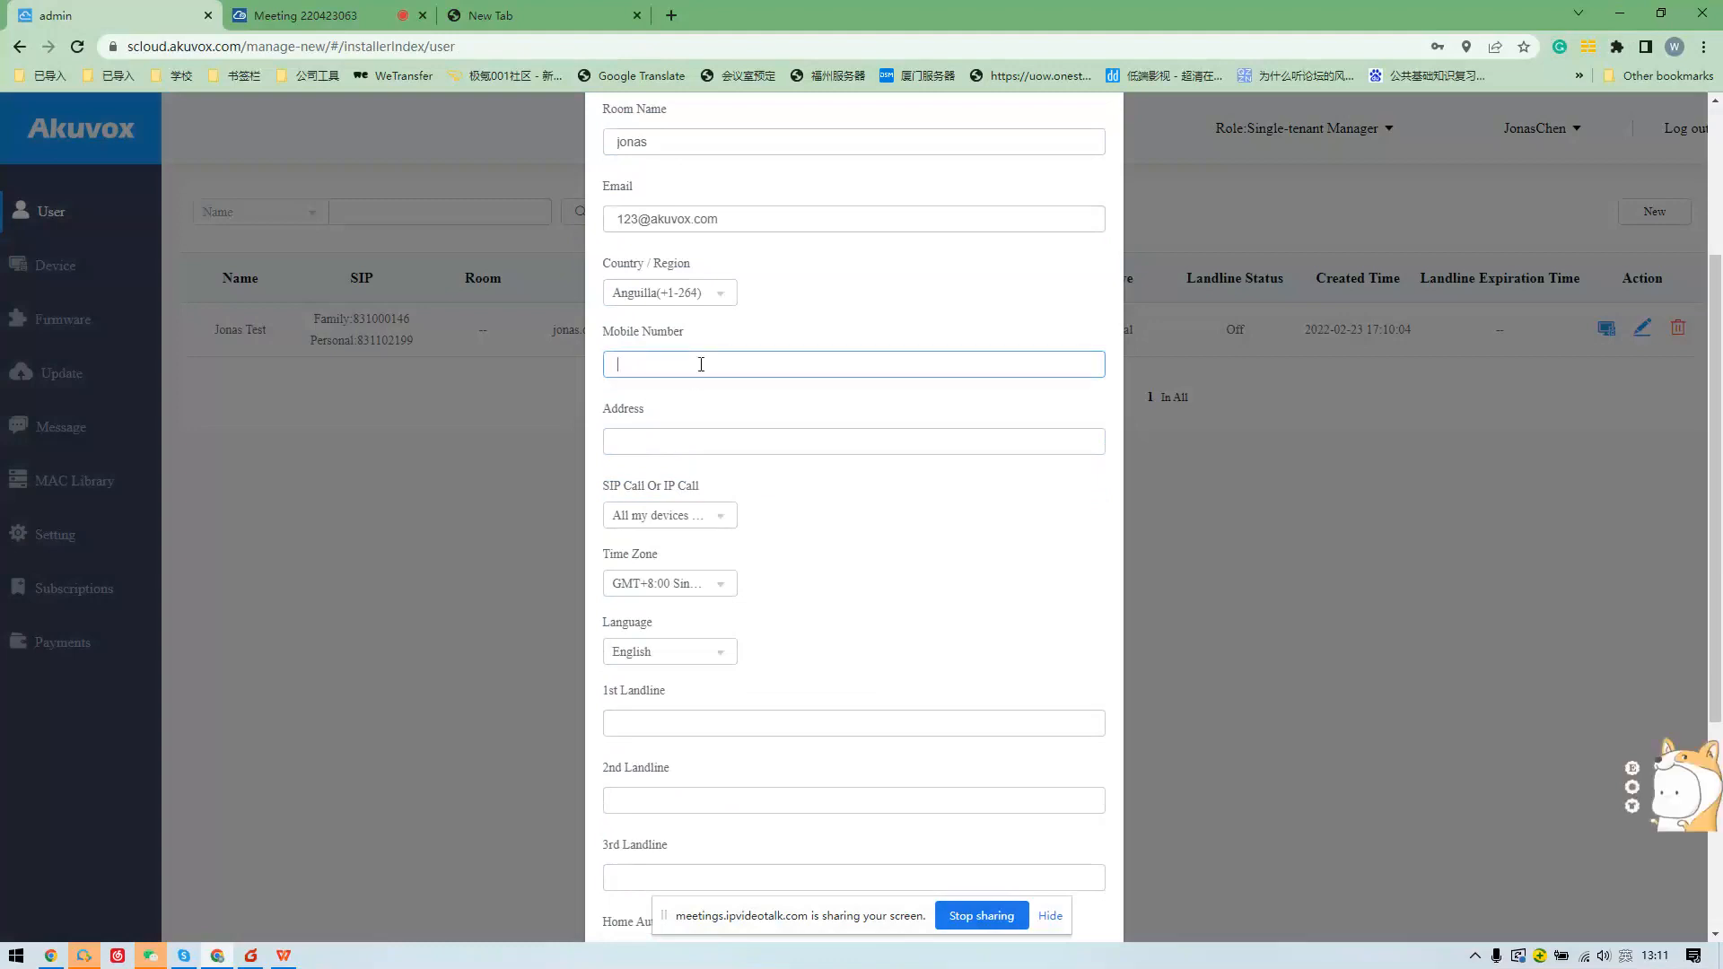
Keep SIP call, and leave With Indoor Monitor off after briefly trying a MAC entry.
scroll(760, 367, "down", 2)
left_click(724, 337)
left_click(724, 338)
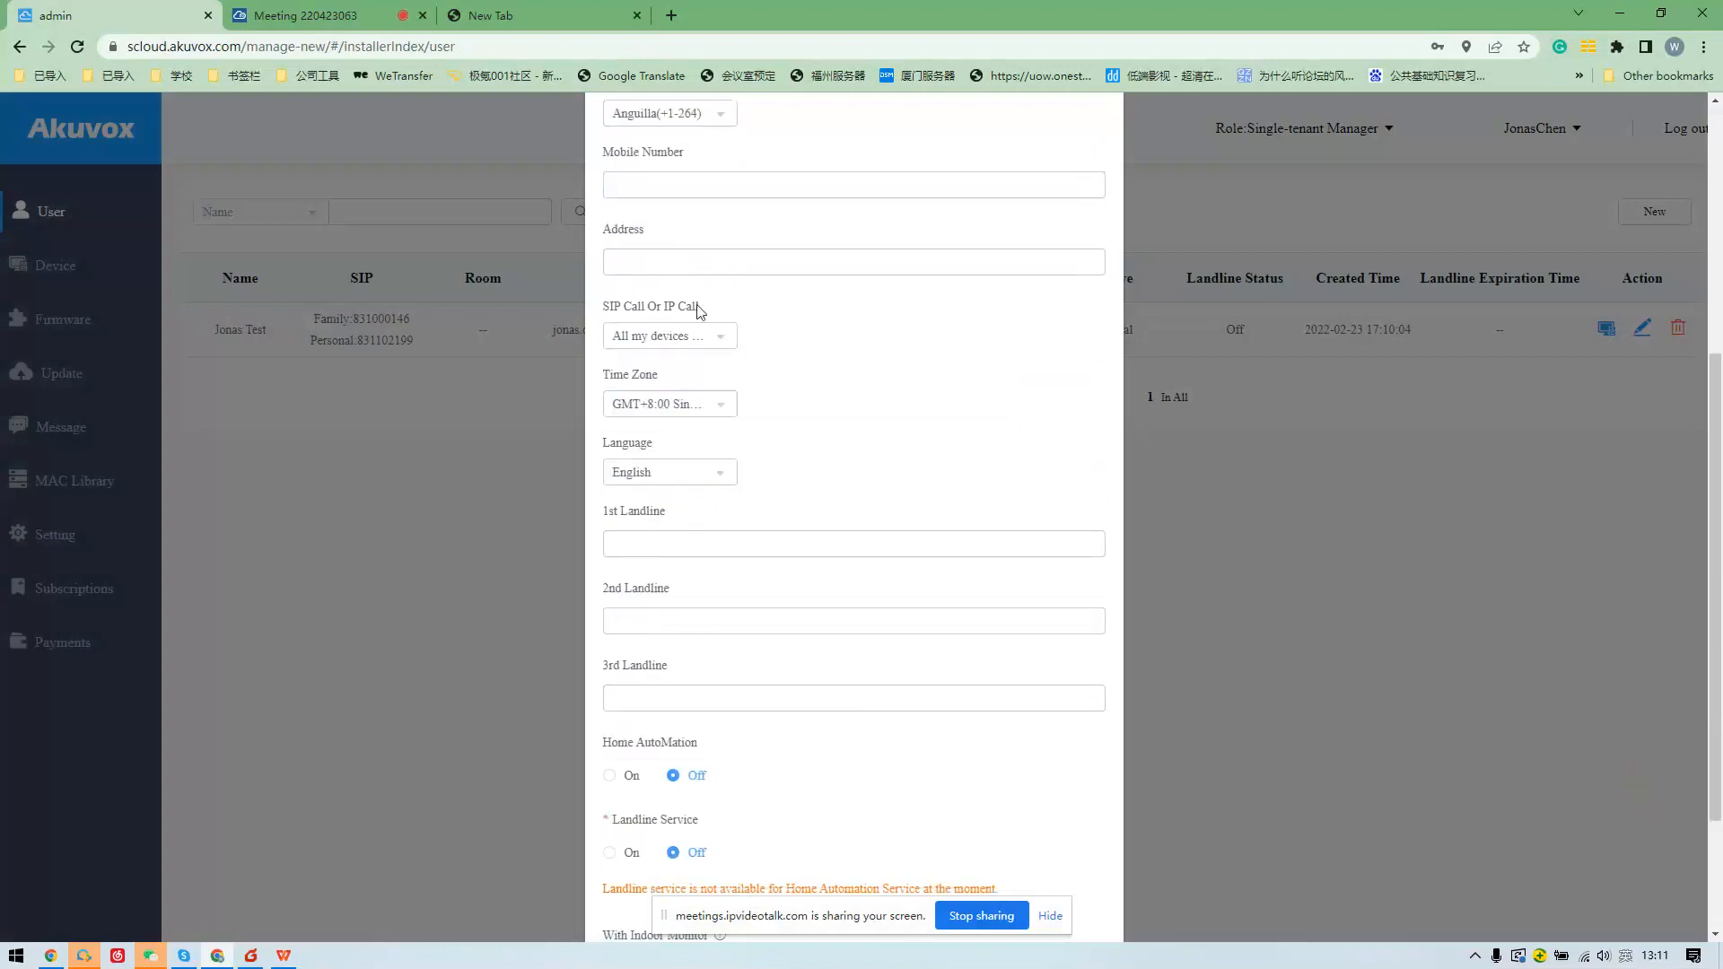
scroll(759, 434, "down", 2)
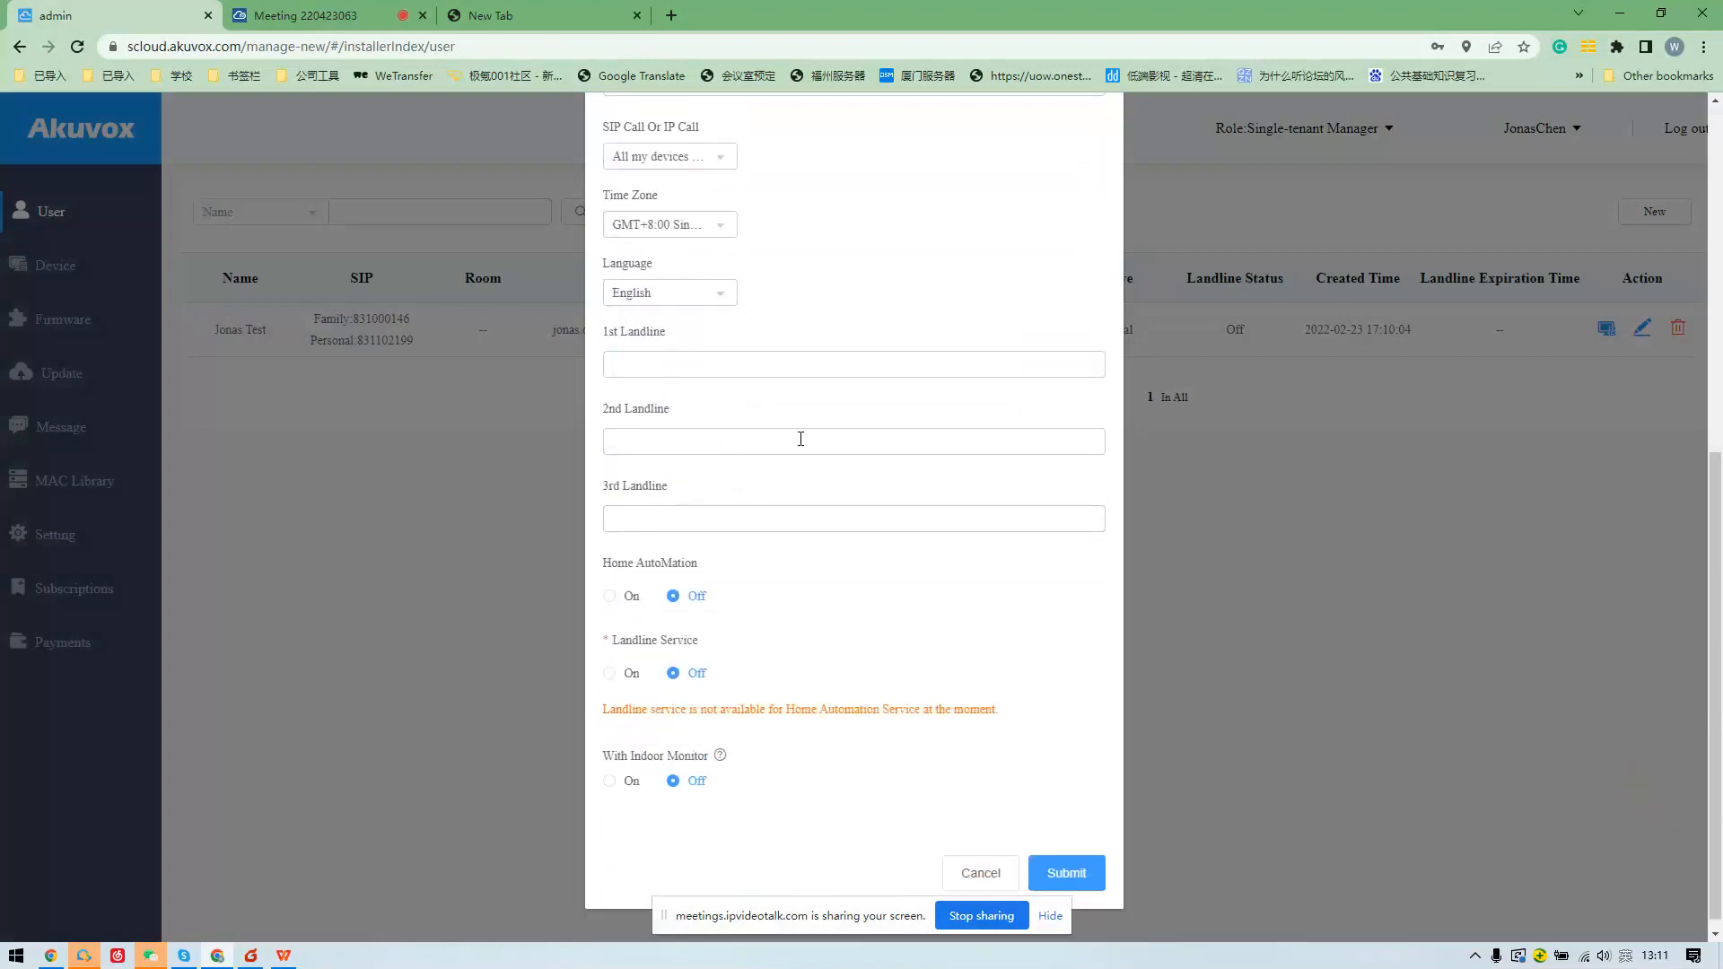
left_click_drag(620, 566, 687, 575)
left_click(715, 651)
scroll(715, 750, "down", 1)
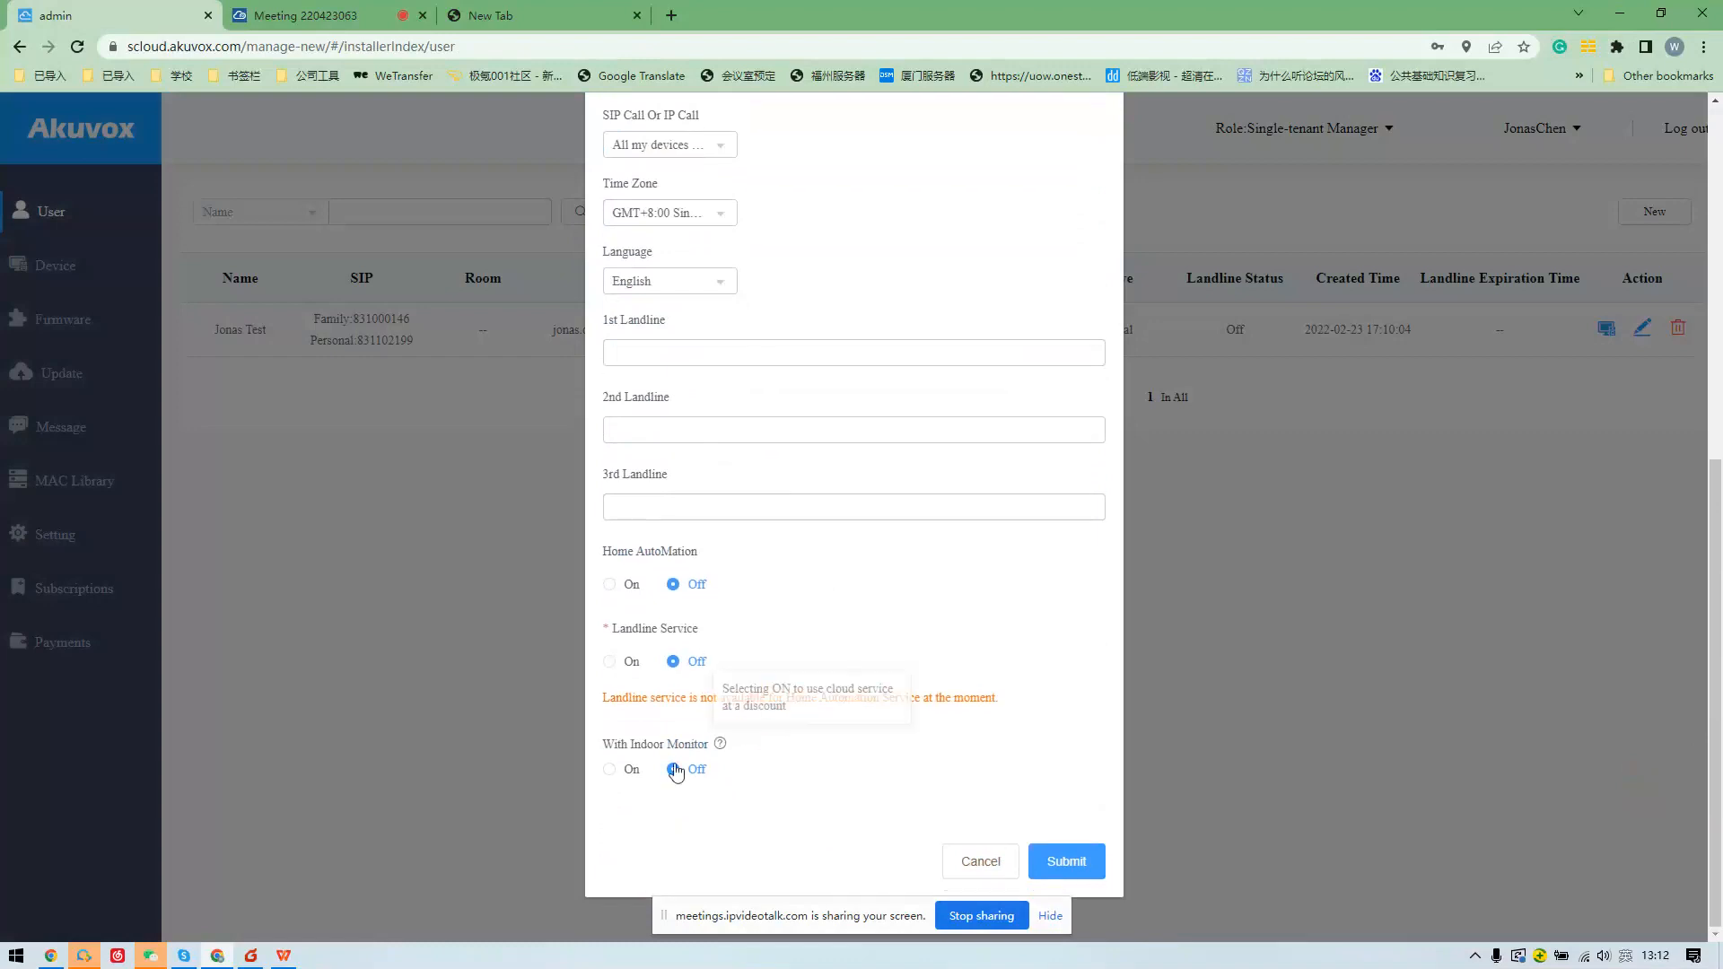
left_click(623, 770)
scroll(623, 770, "down", 3)
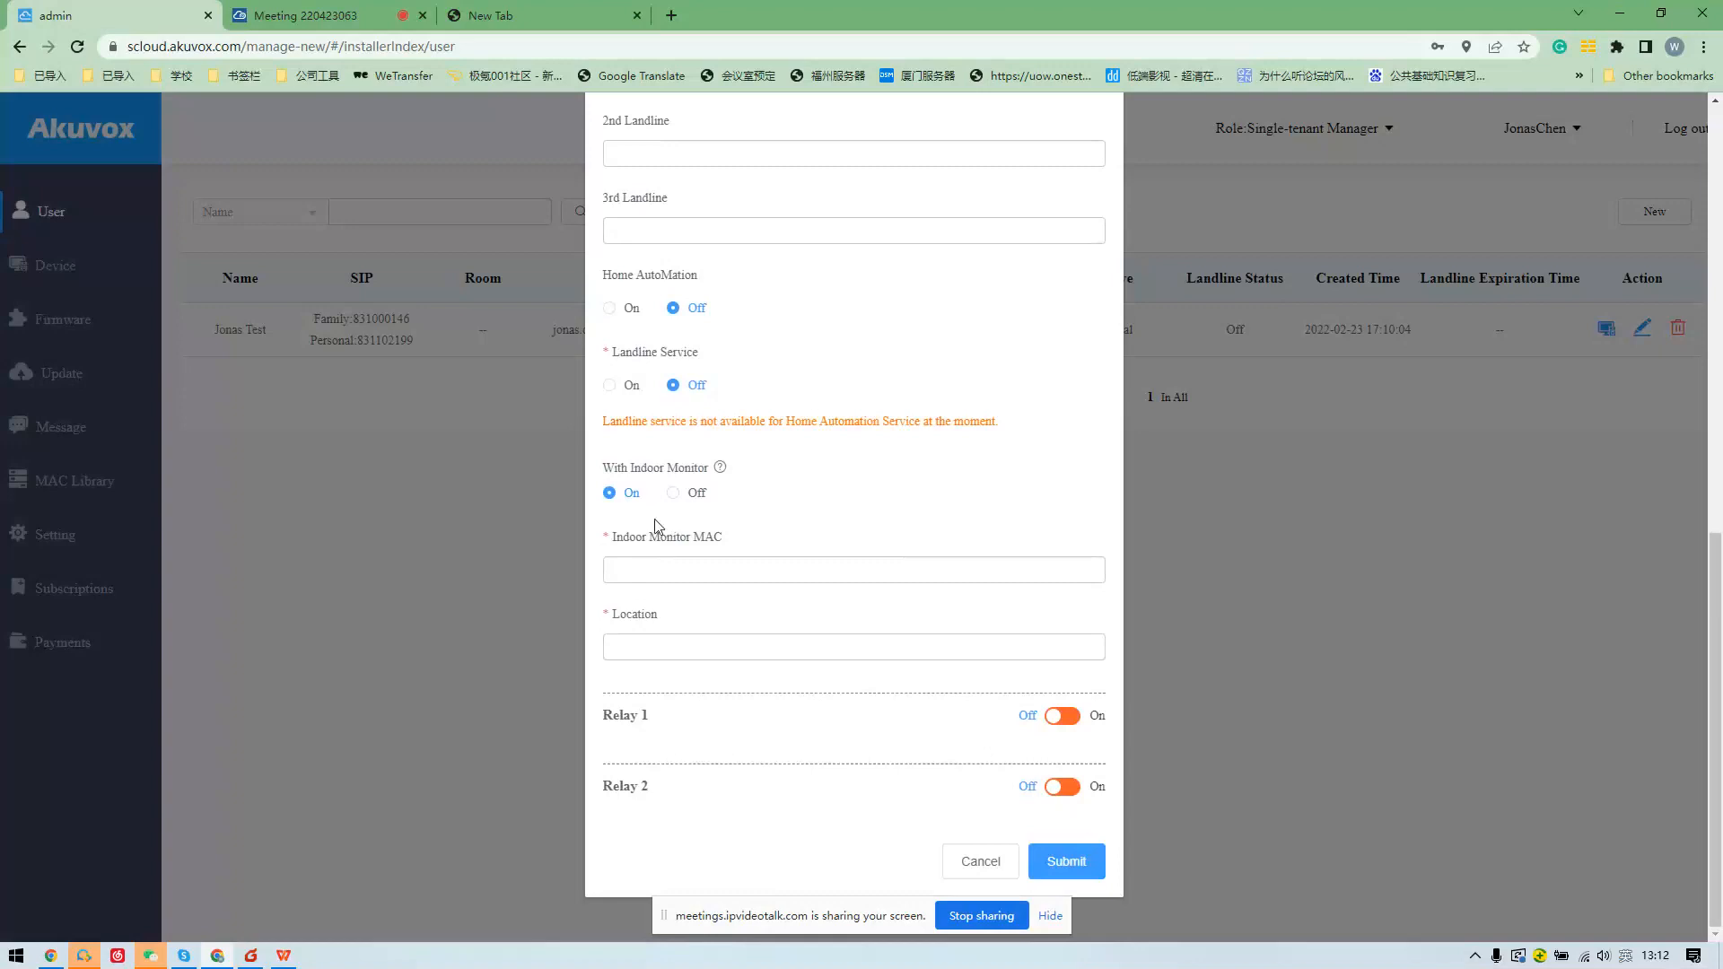
left_click(668, 562)
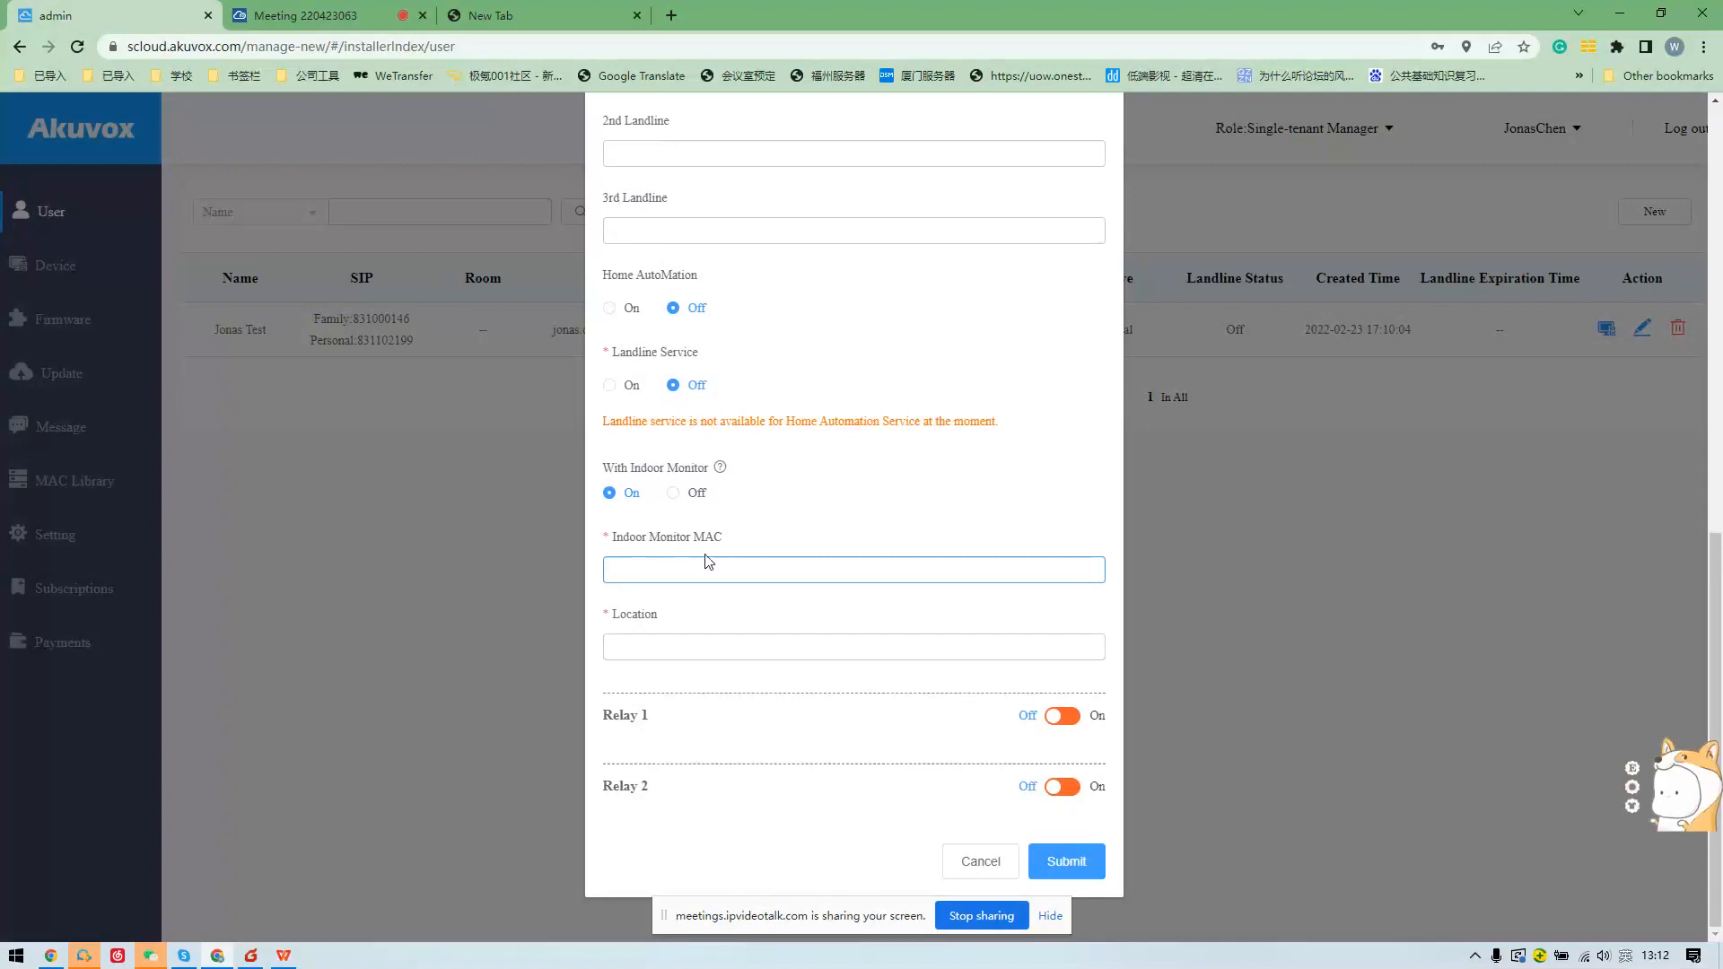
type("213")
left_click(673, 492)
Submit user villa1 and highlight its name, SIP numbers and e-mail in the user list.
left_click(1068, 865)
left_click_drag(223, 260, 608, 331)
left_click(569, 328)
left_click_drag(225, 329, 675, 328)
Preview and cancel villa1's Add Family Member form, then open villa1's empty device list.
left_click(685, 342)
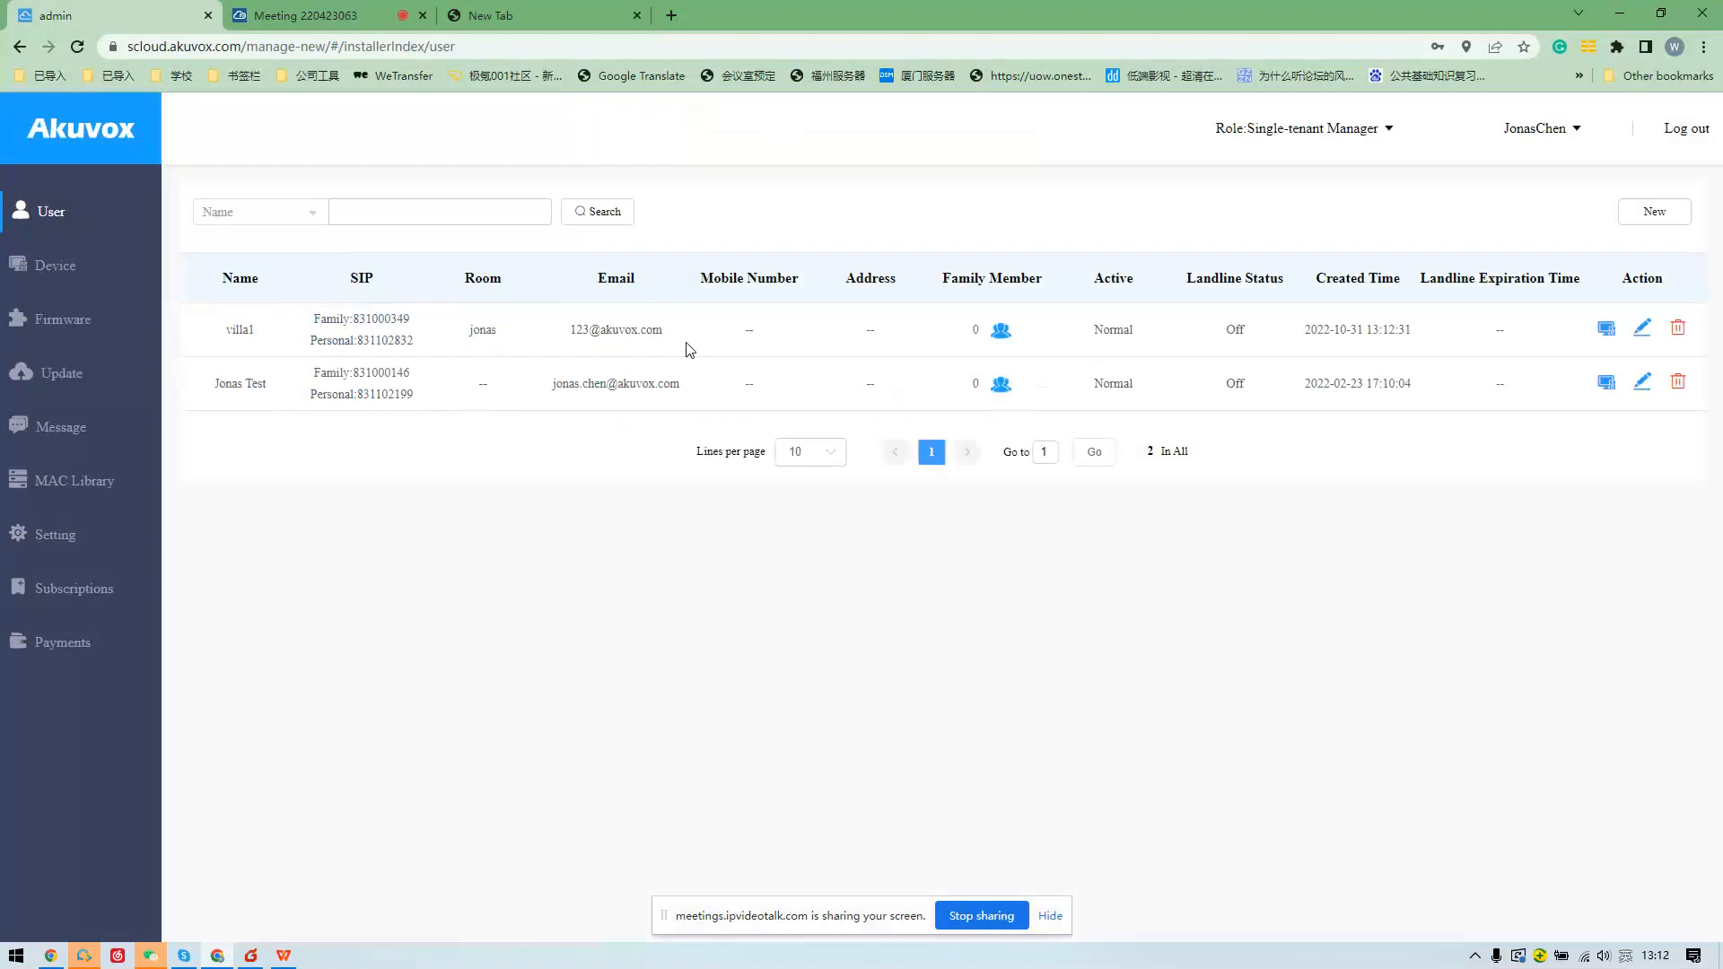
left_click_drag(224, 330, 555, 339)
left_click(581, 353)
left_click(1002, 332)
left_click(1650, 389)
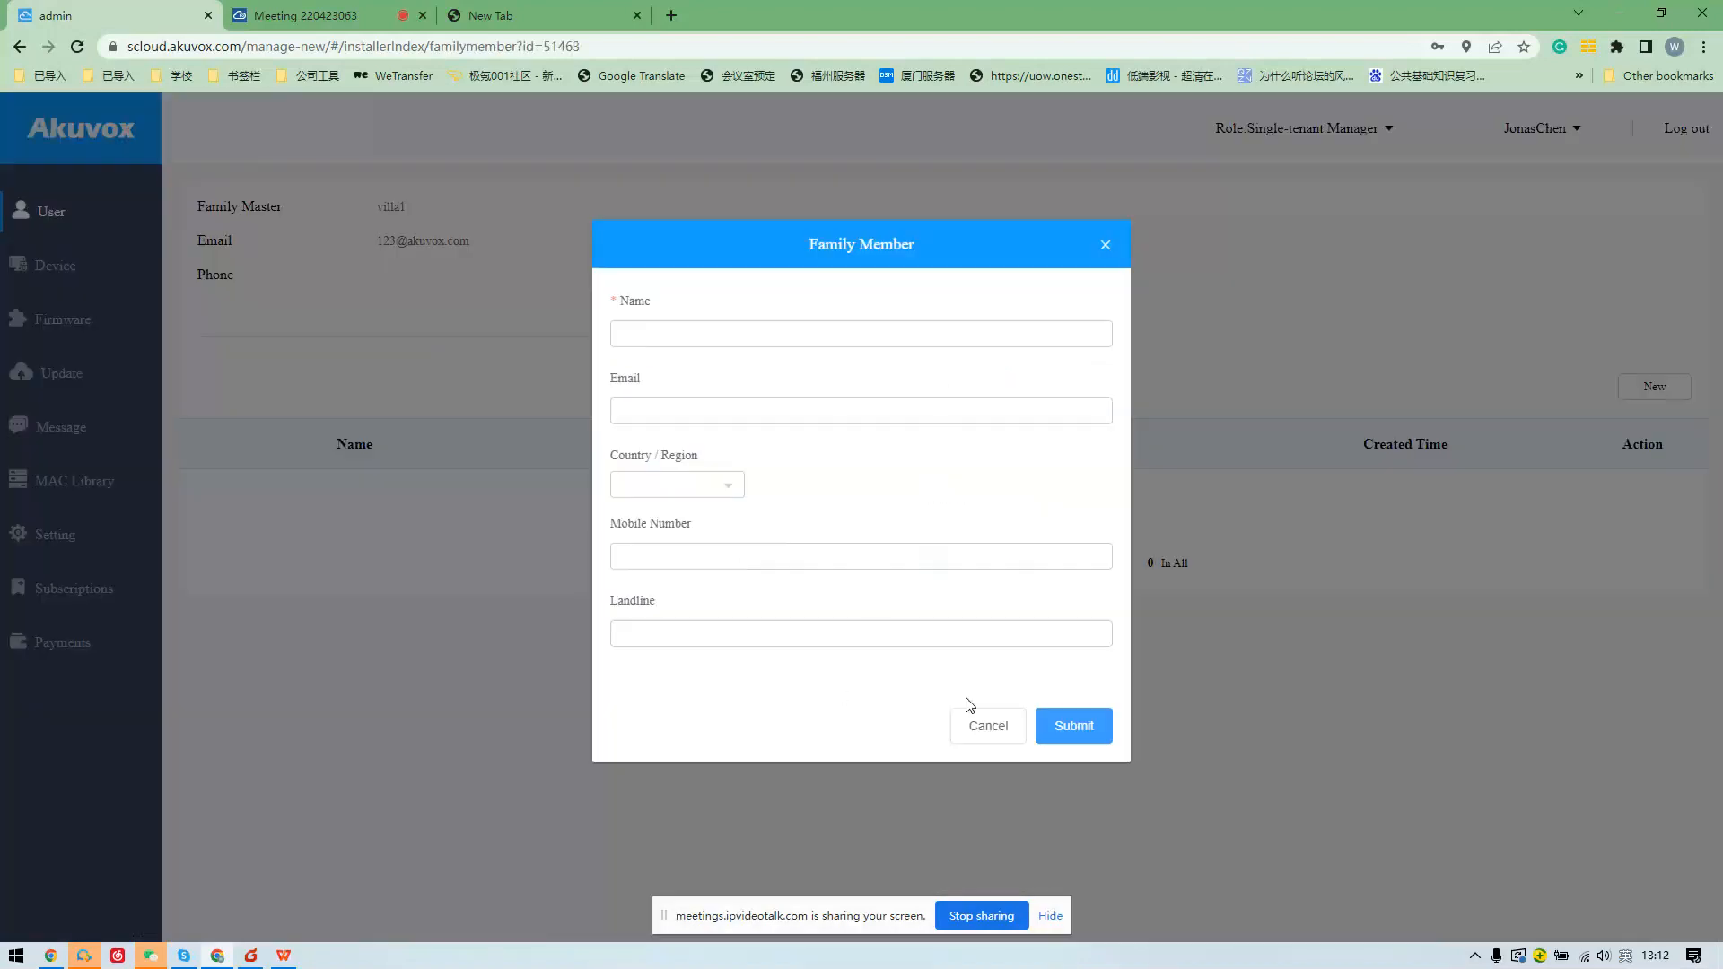
left_click(988, 725)
left_click(19, 45)
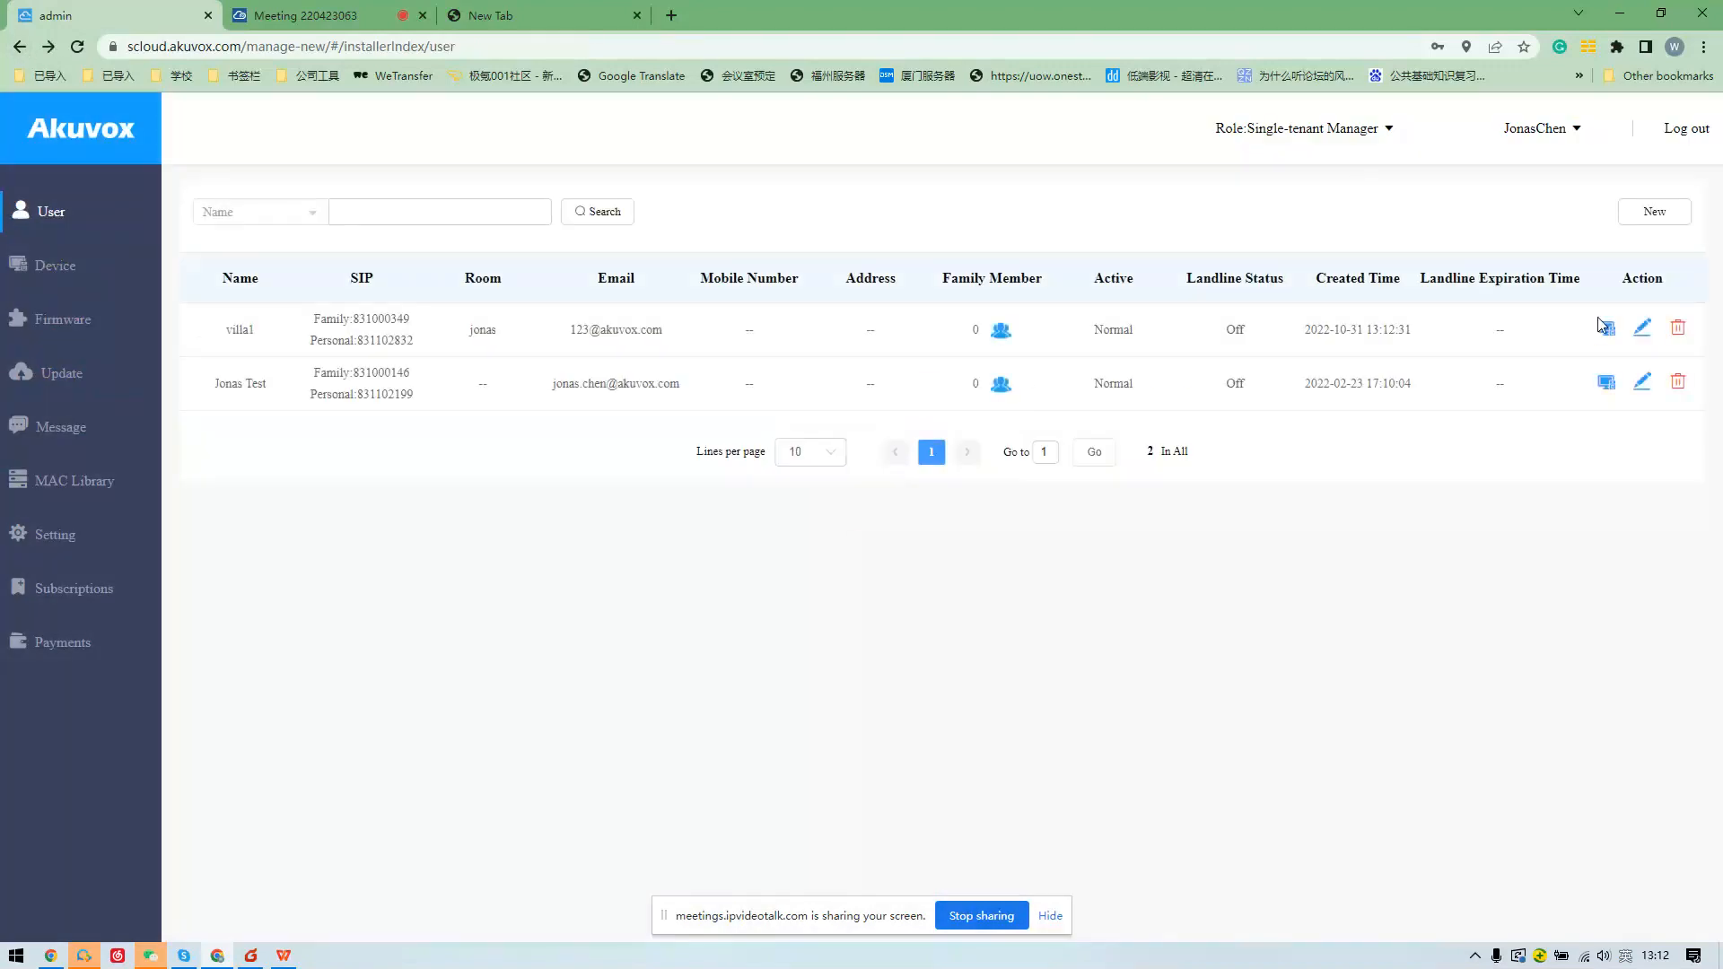
left_click(1607, 330)
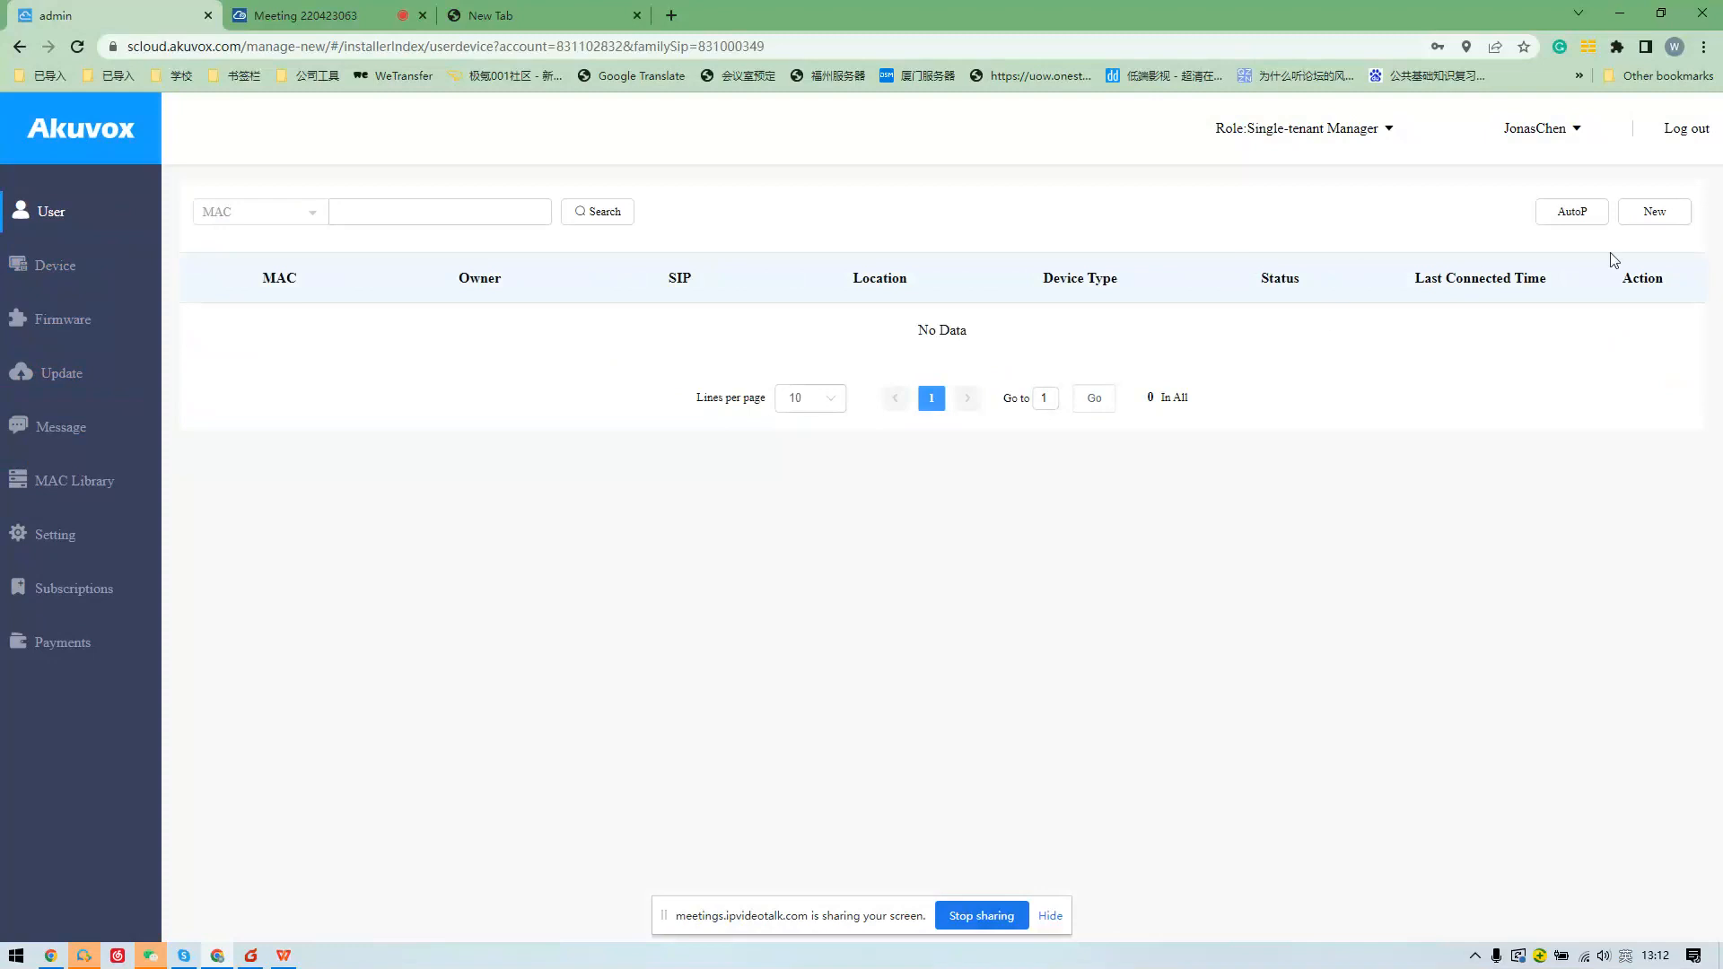
Start a Single-tenant Doorphone device for villa1, then discard it without saving.
left_click(1654, 212)
left_click(716, 409)
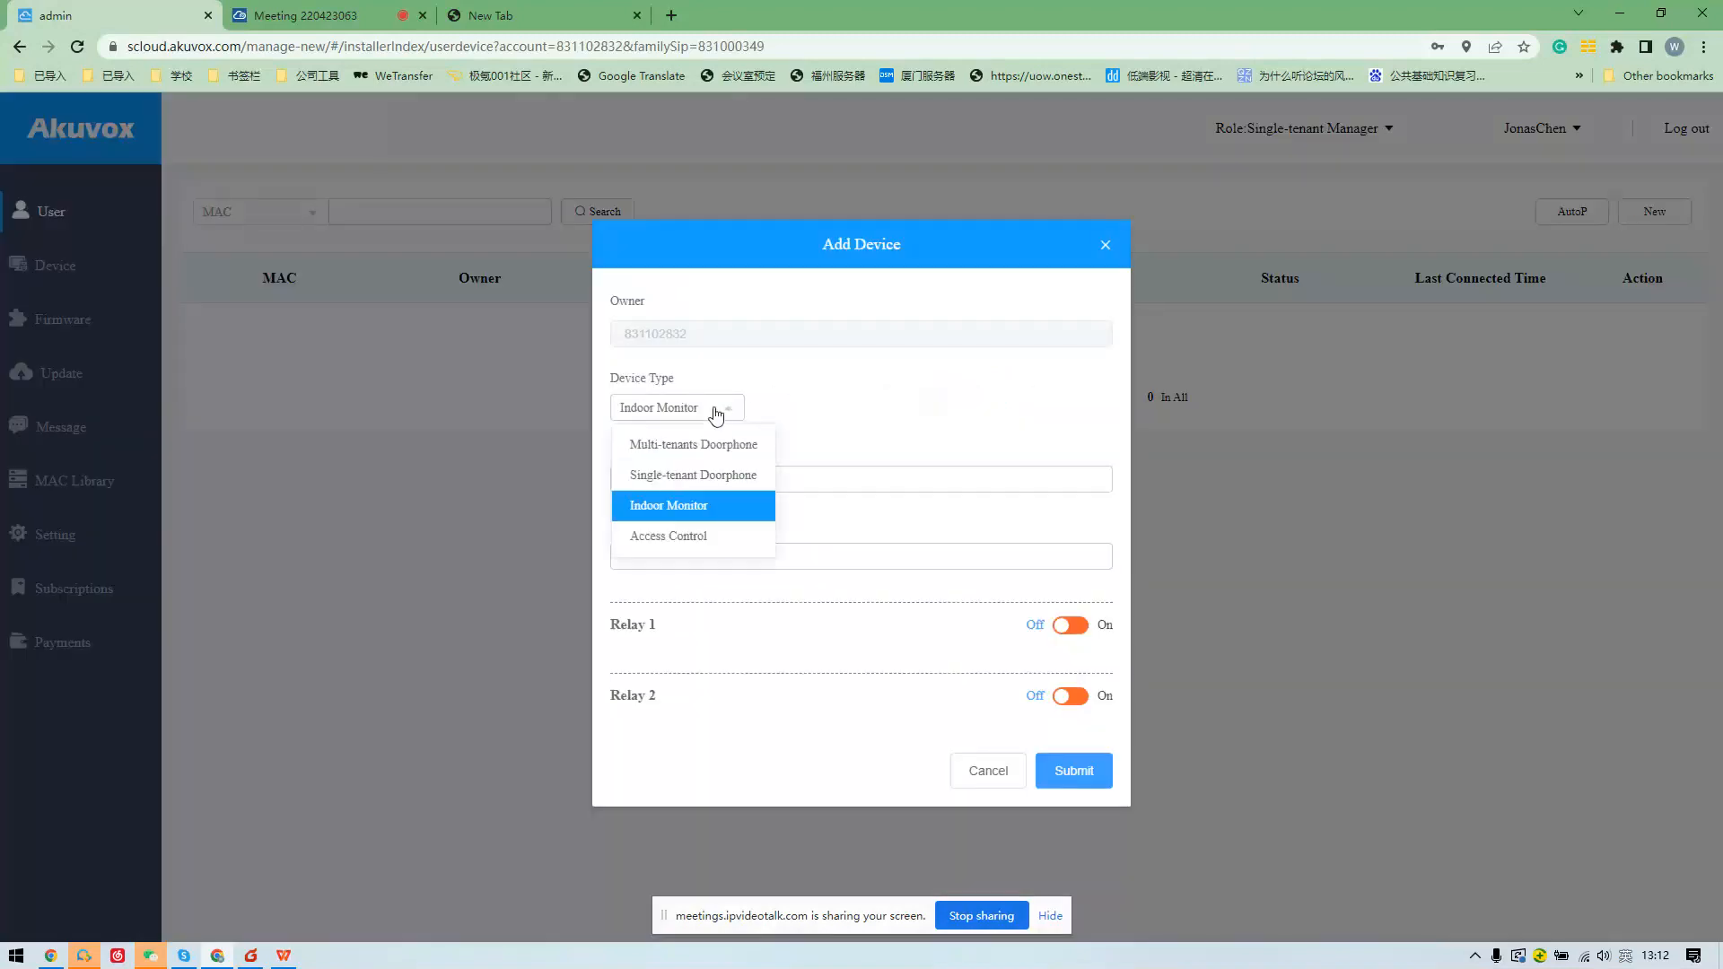
left_click(704, 509)
left_click(687, 408)
left_click(675, 476)
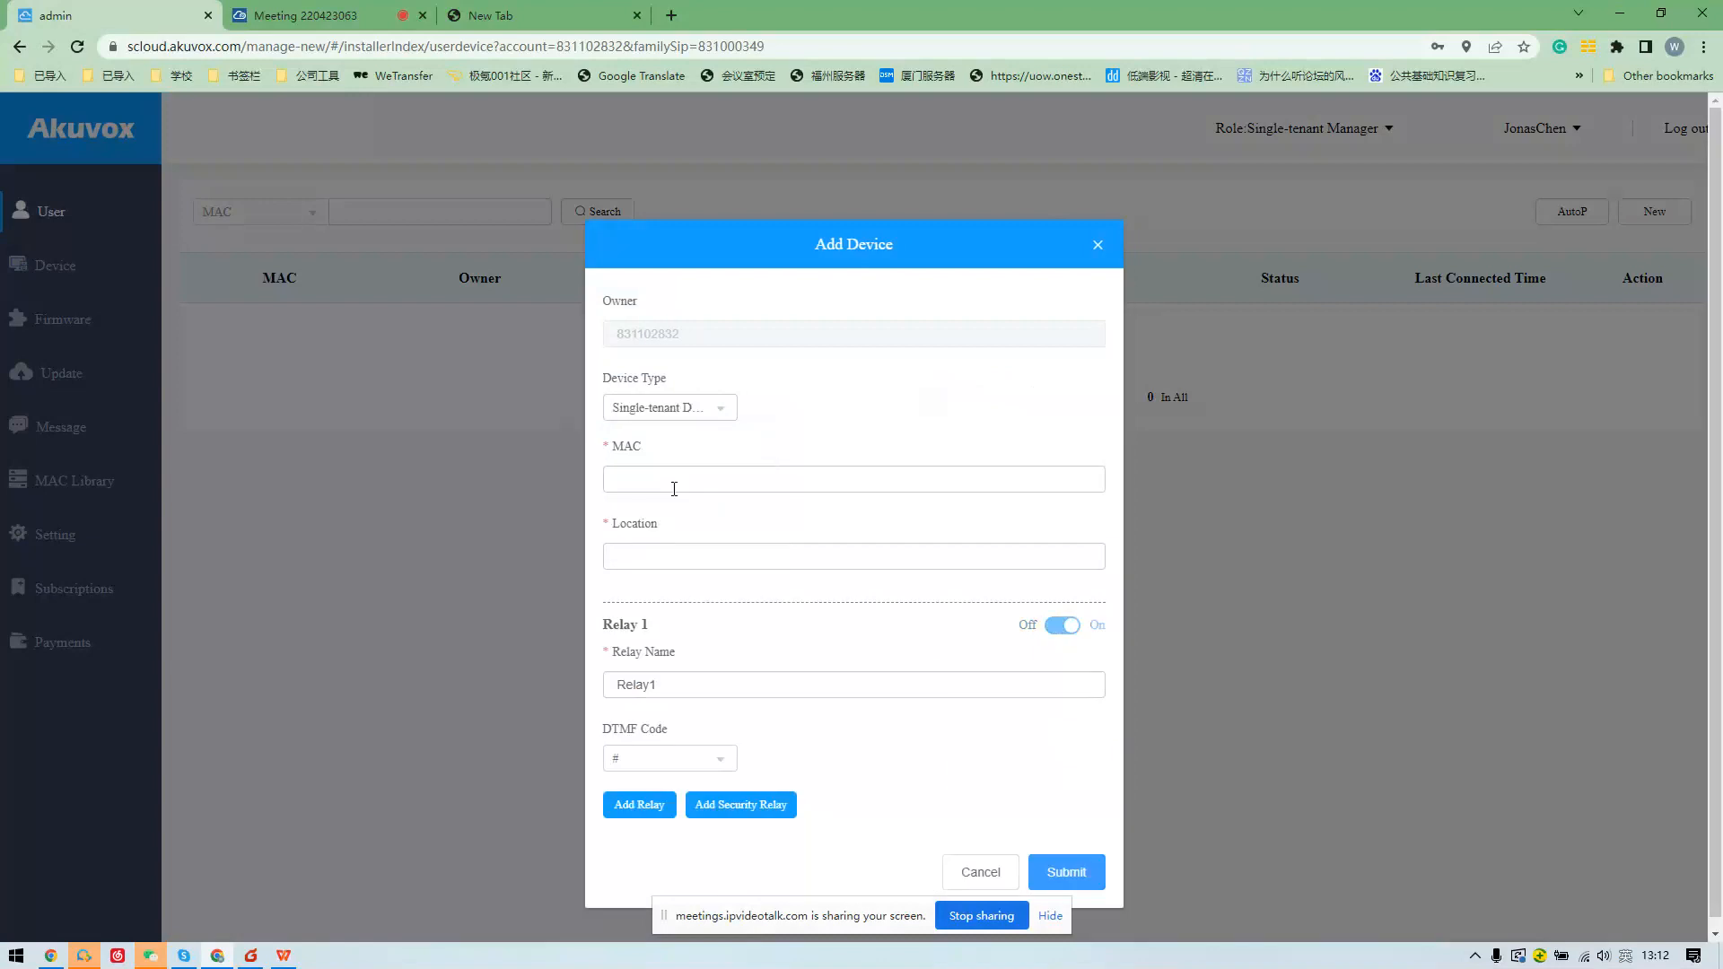
left_click(978, 872)
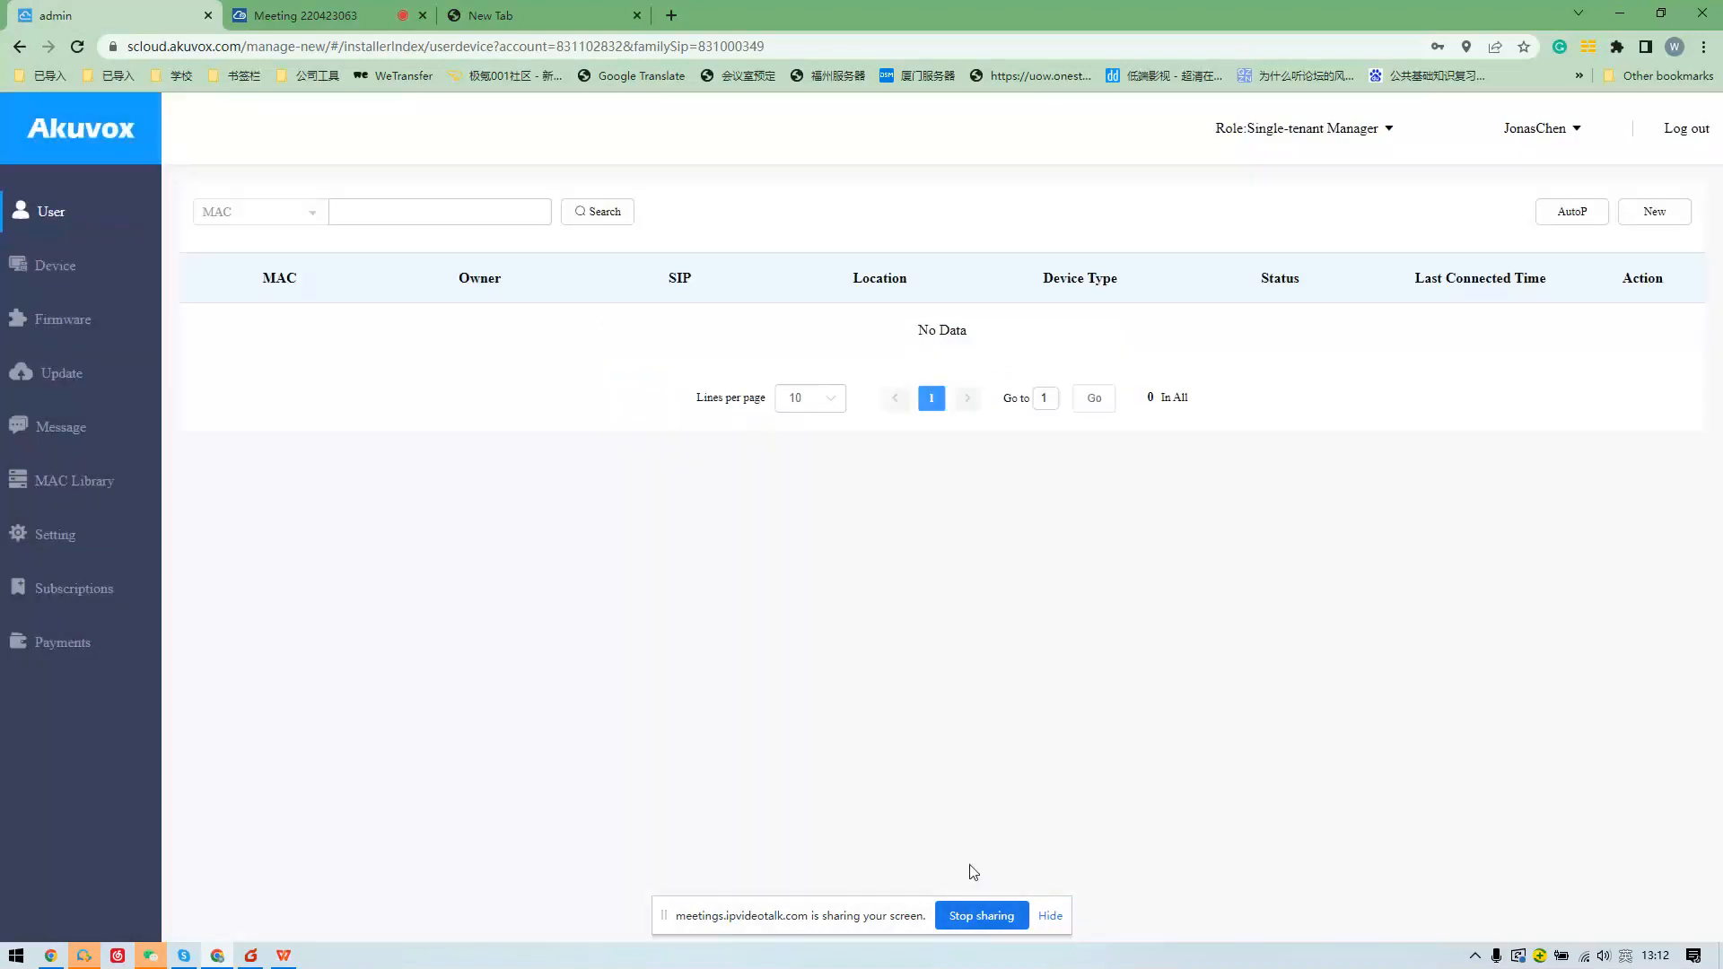
Look over the first user's edit form, close it unsaved, and switch to the Akuvox Training presentation.
left_click(10, 50)
left_click(1643, 330)
scroll(973, 540, "down", 4)
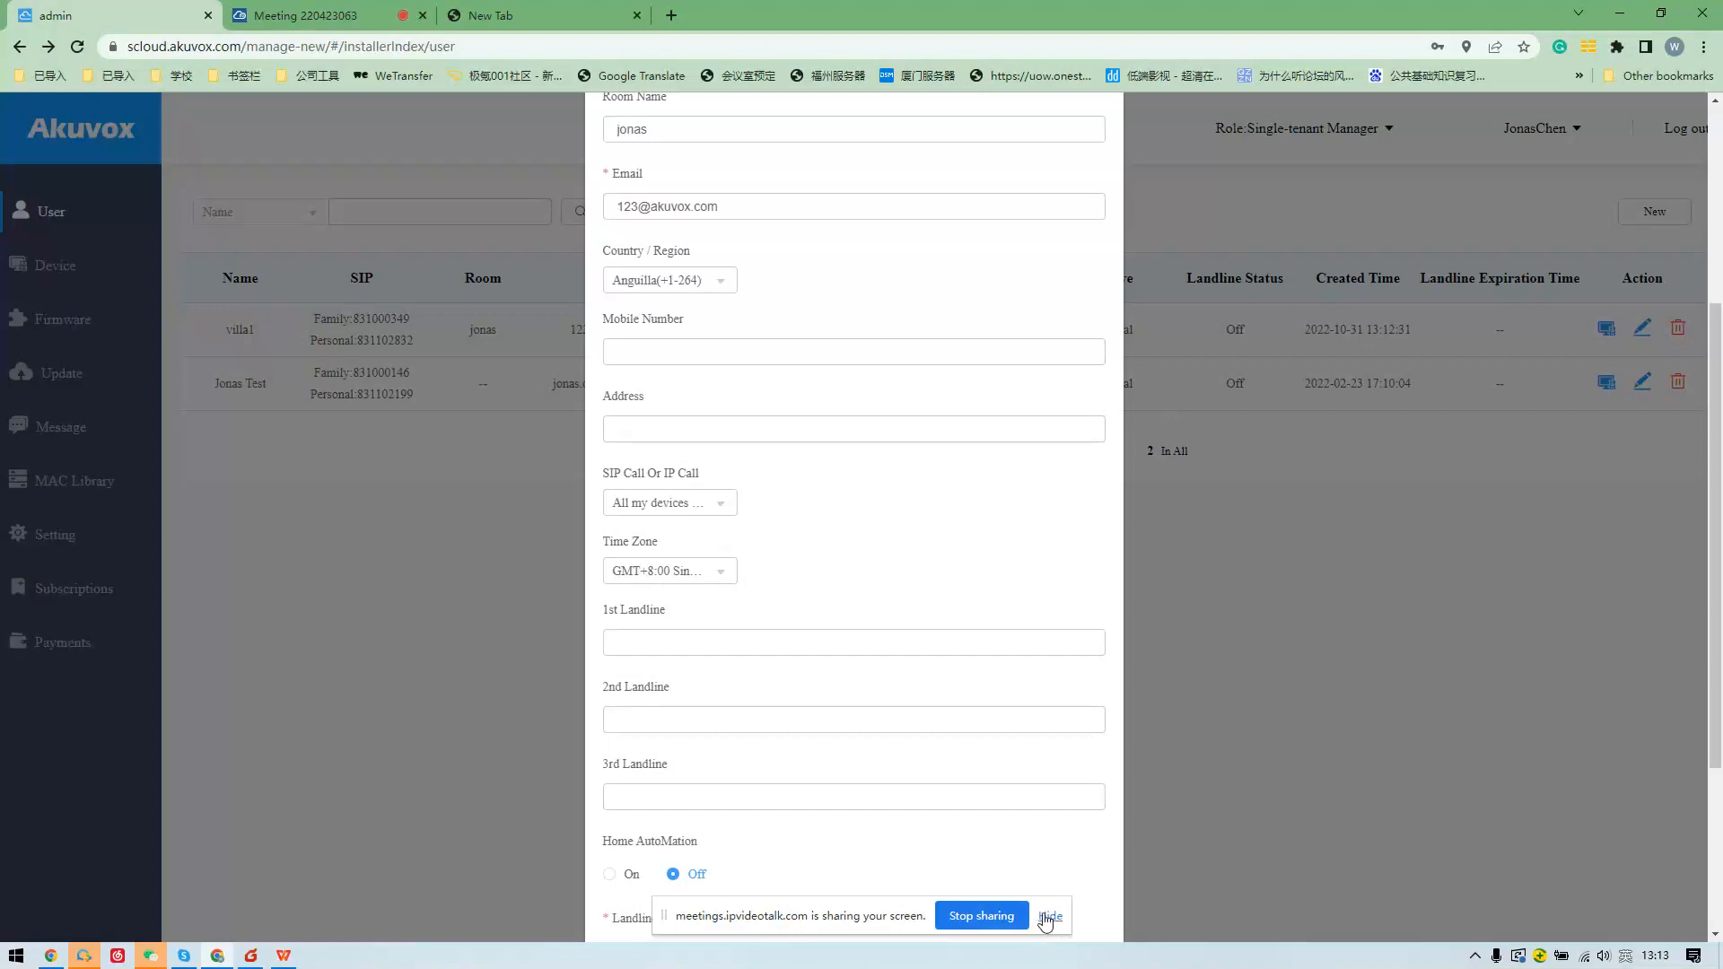
scroll(1154, 454, "up", 2)
scroll(1100, 373, "down", 5)
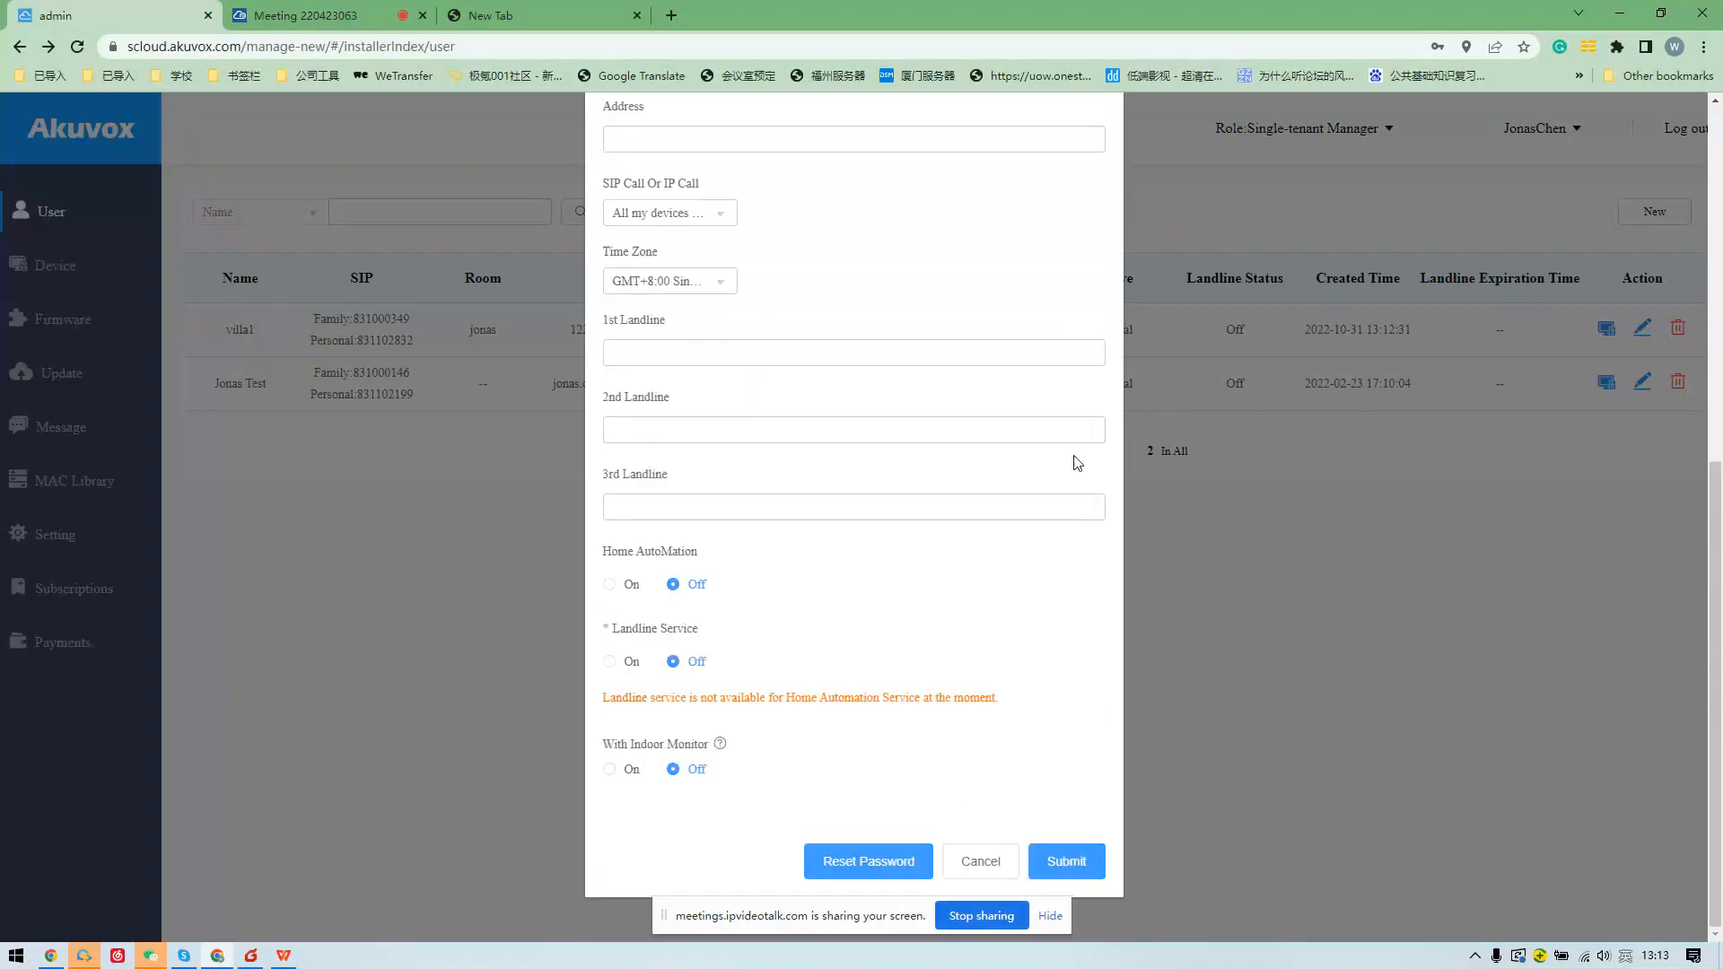
left_click(1004, 857)
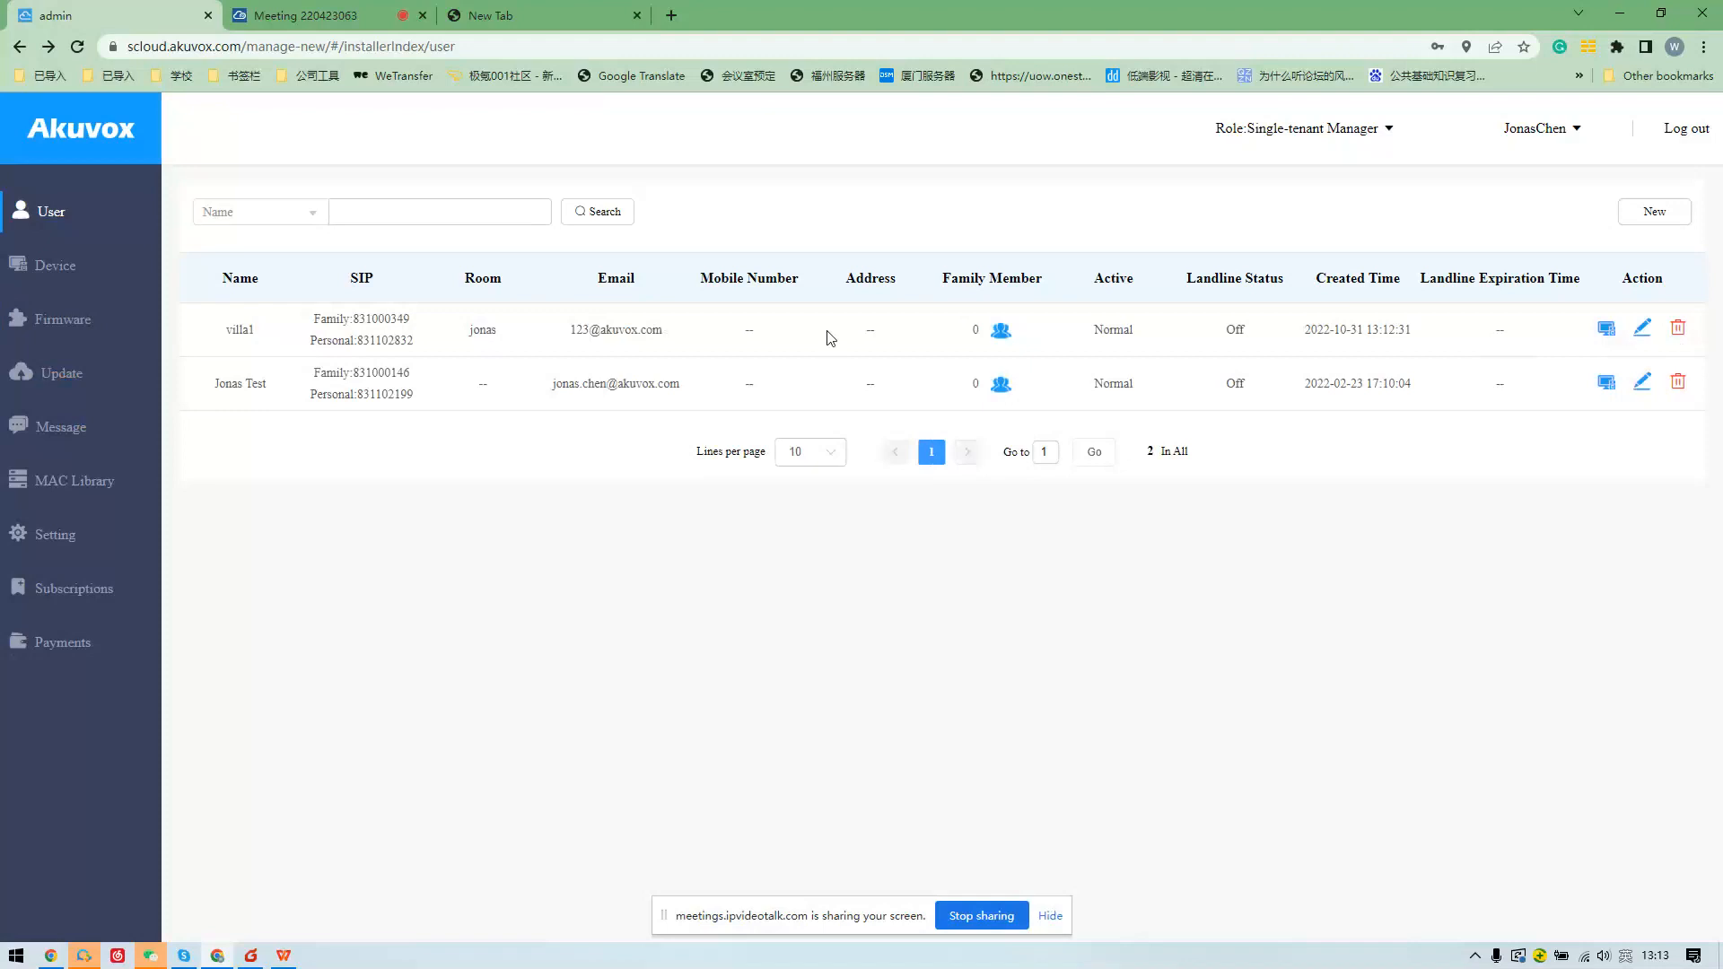
left_click(286, 957)
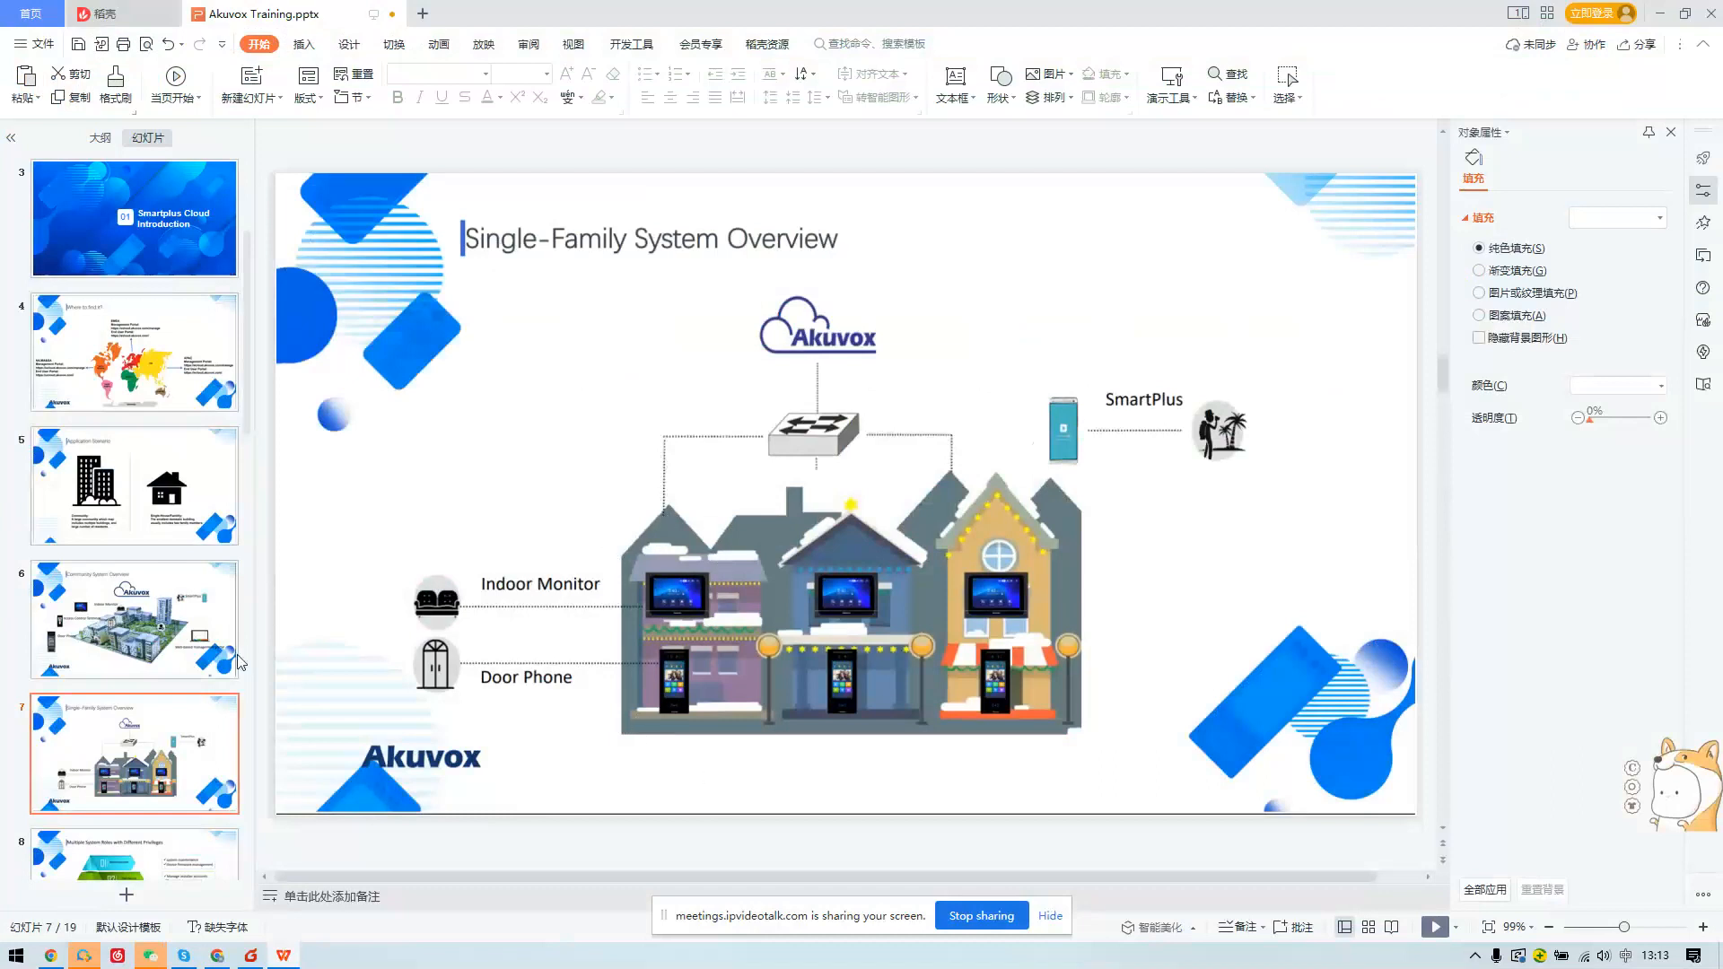
Step from slide 9 through the Add resident and Add device slides toward the Demo slide.
scroll(191, 680, "down", 3)
left_click(139, 610)
key("Down")
key("Down")
key("Down")
key("Down")
key("Down")
key("Down")
key("Down")
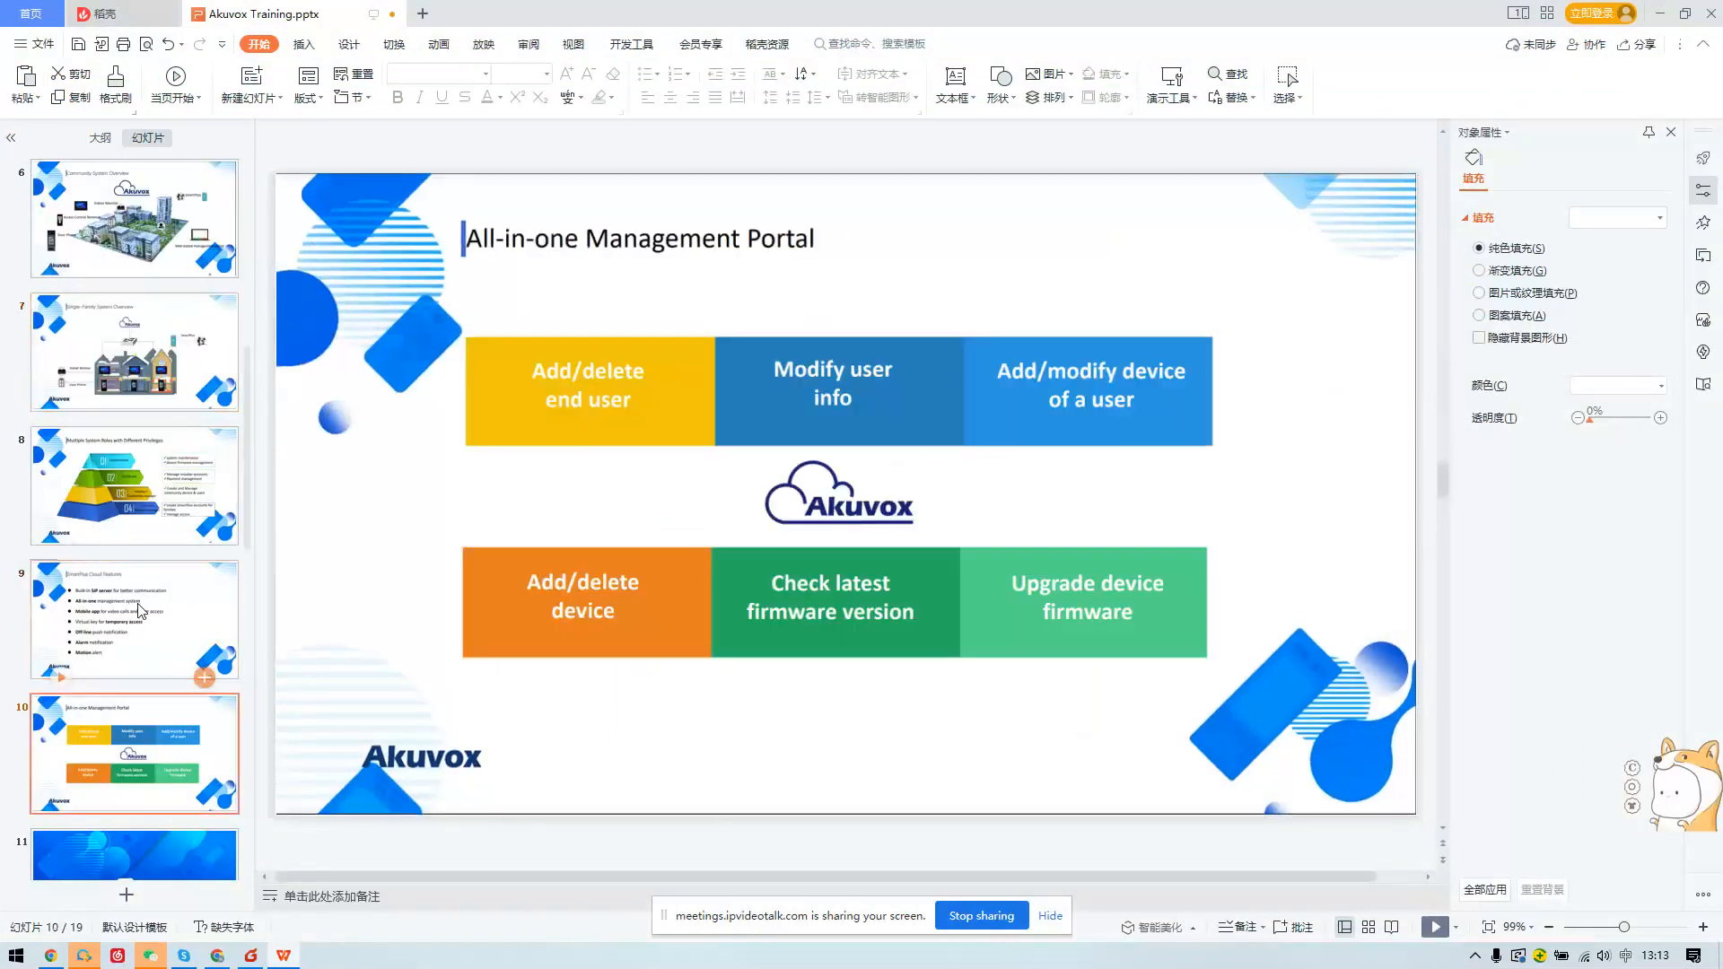
key("Down")
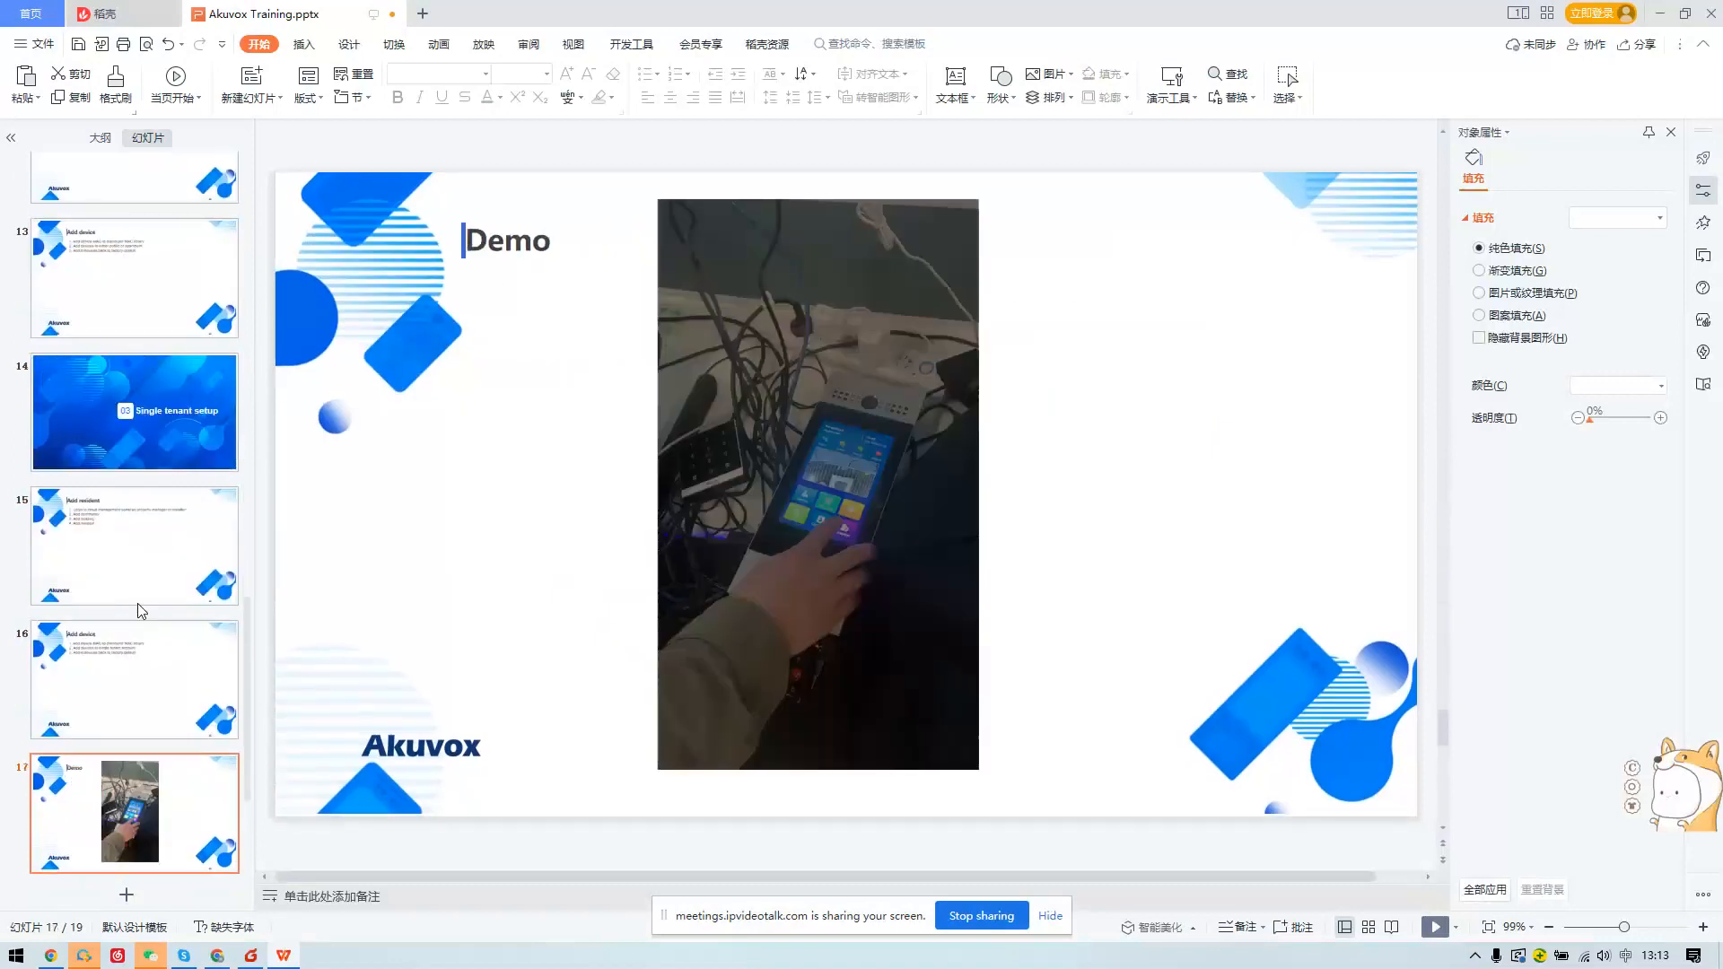
key("Up")
key("Up")
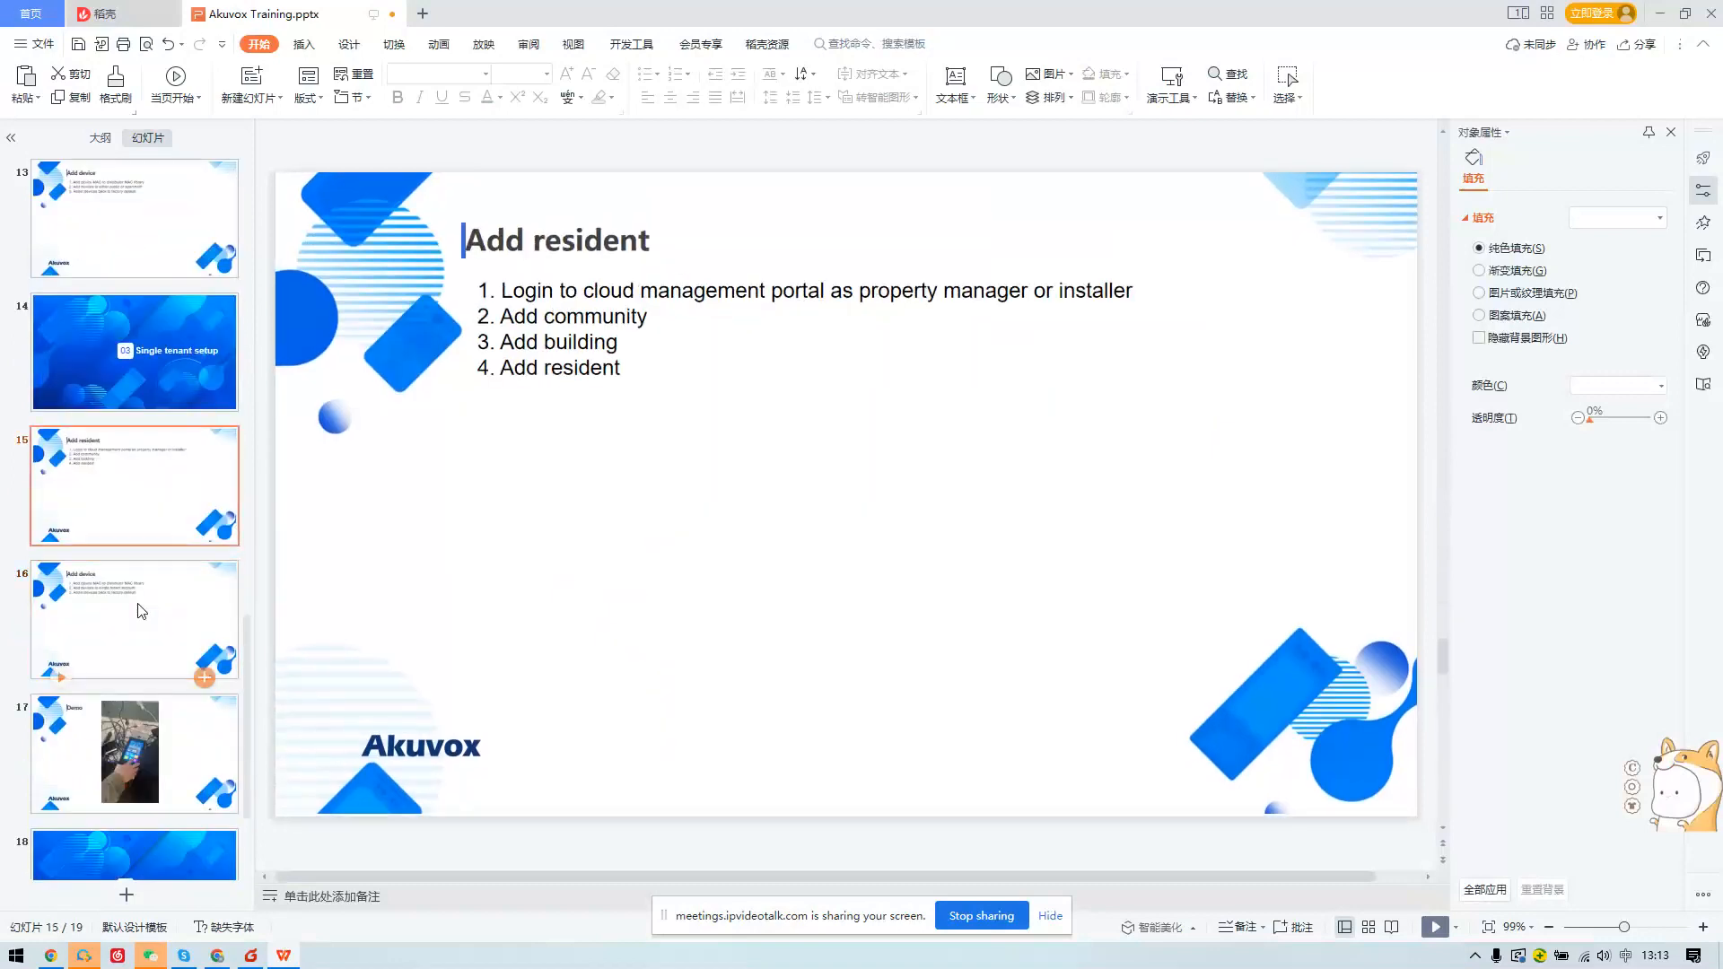
key("Down")
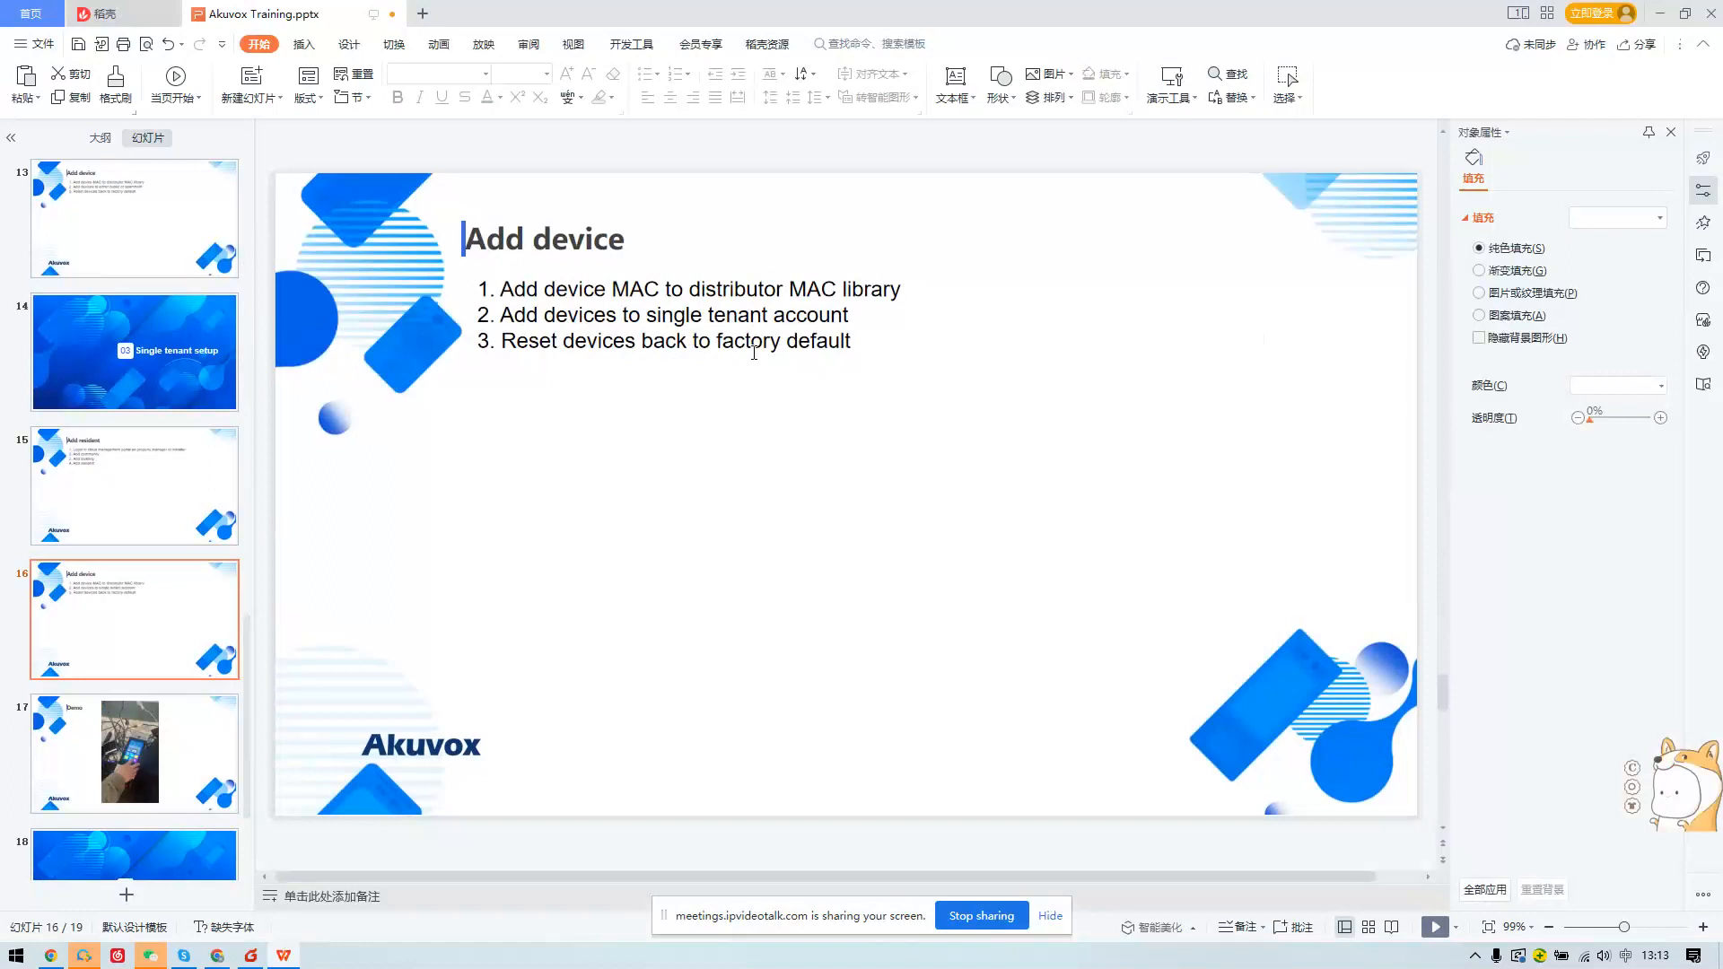
left_click(181, 783)
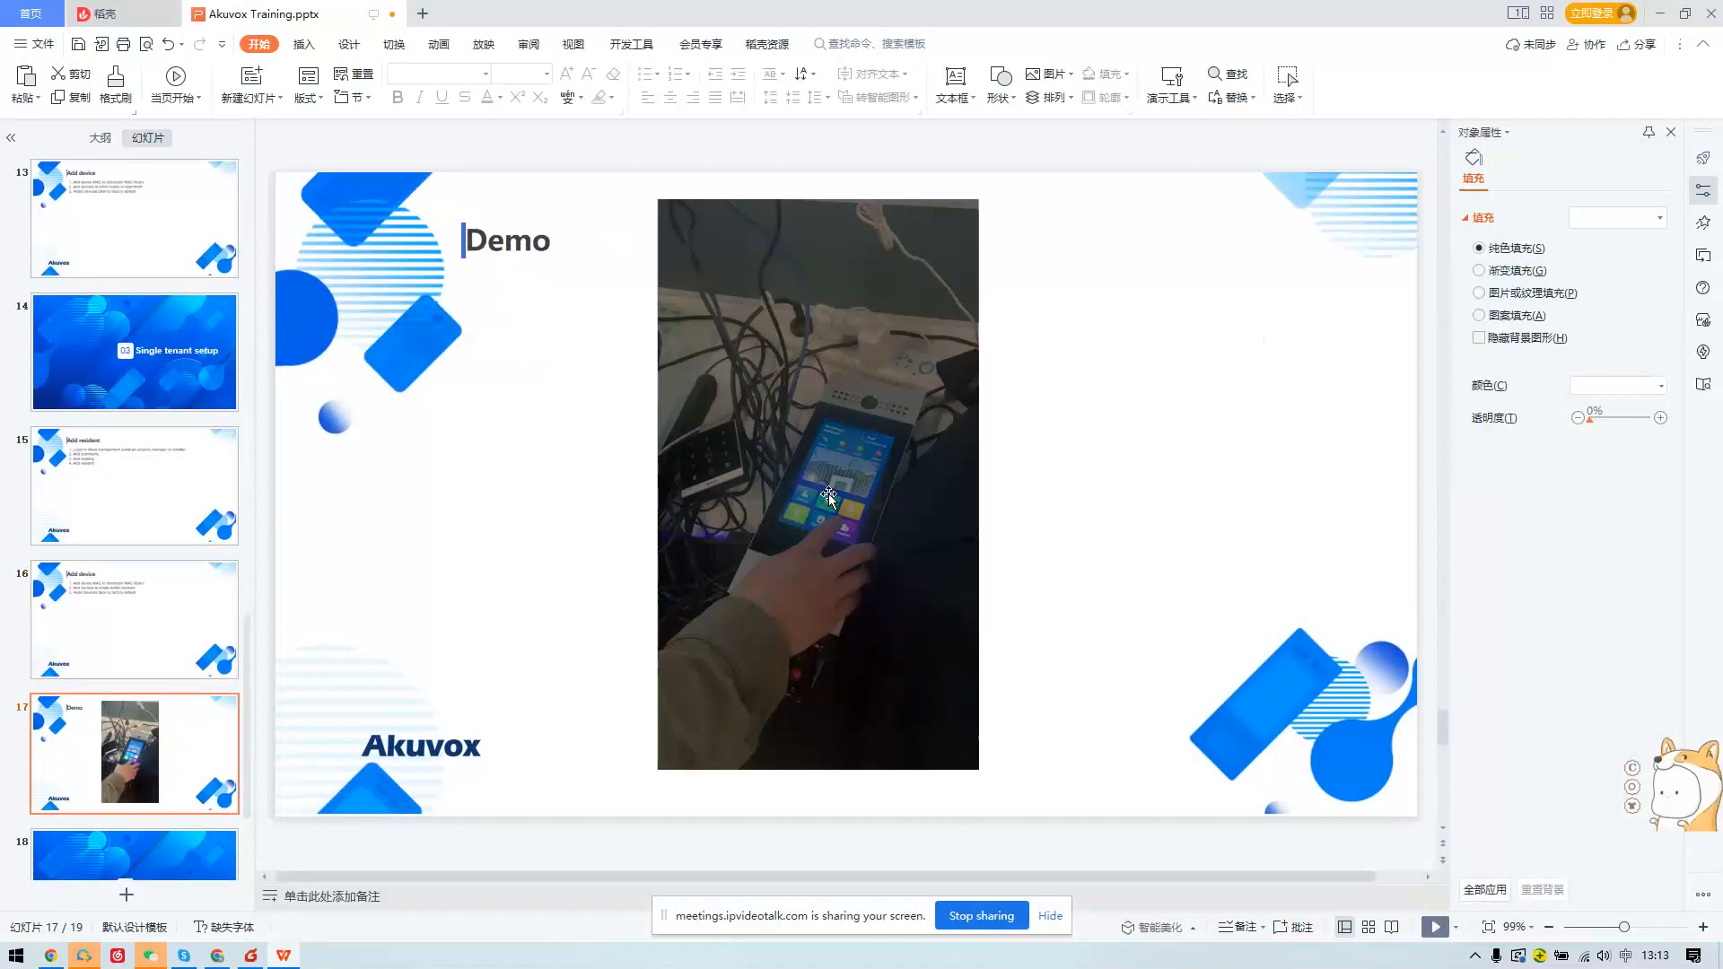
Select the demo video on slide 17 and start playing it.
left_click(826, 471)
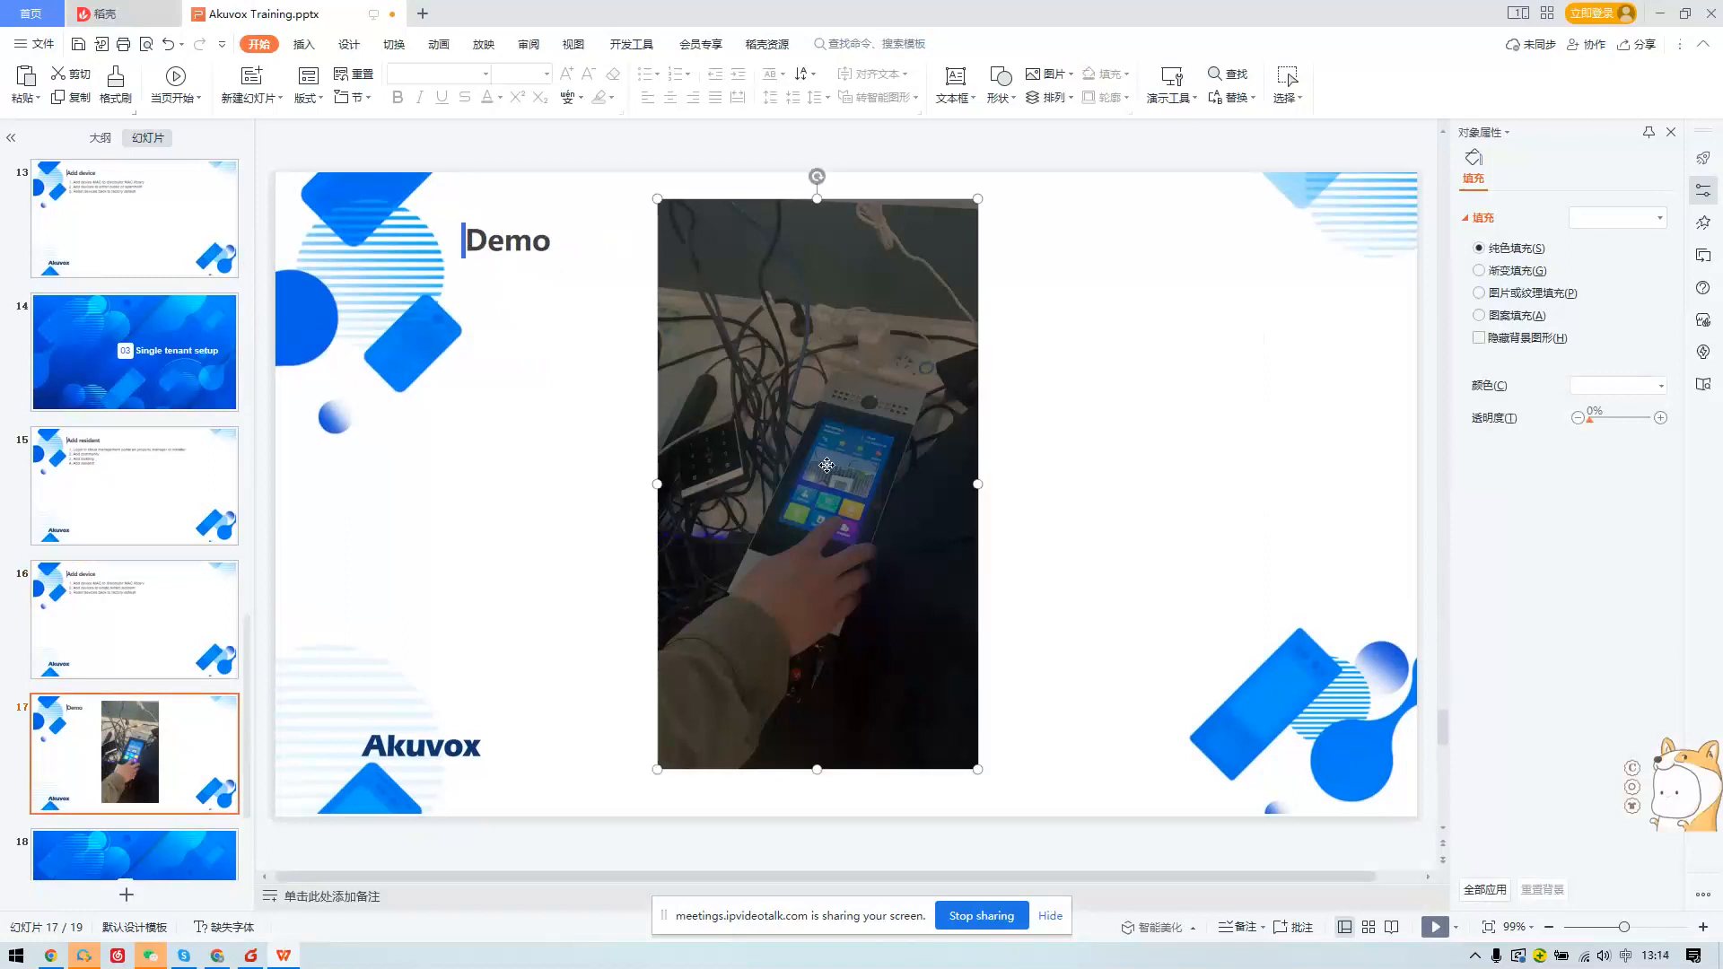
left_click(678, 791)
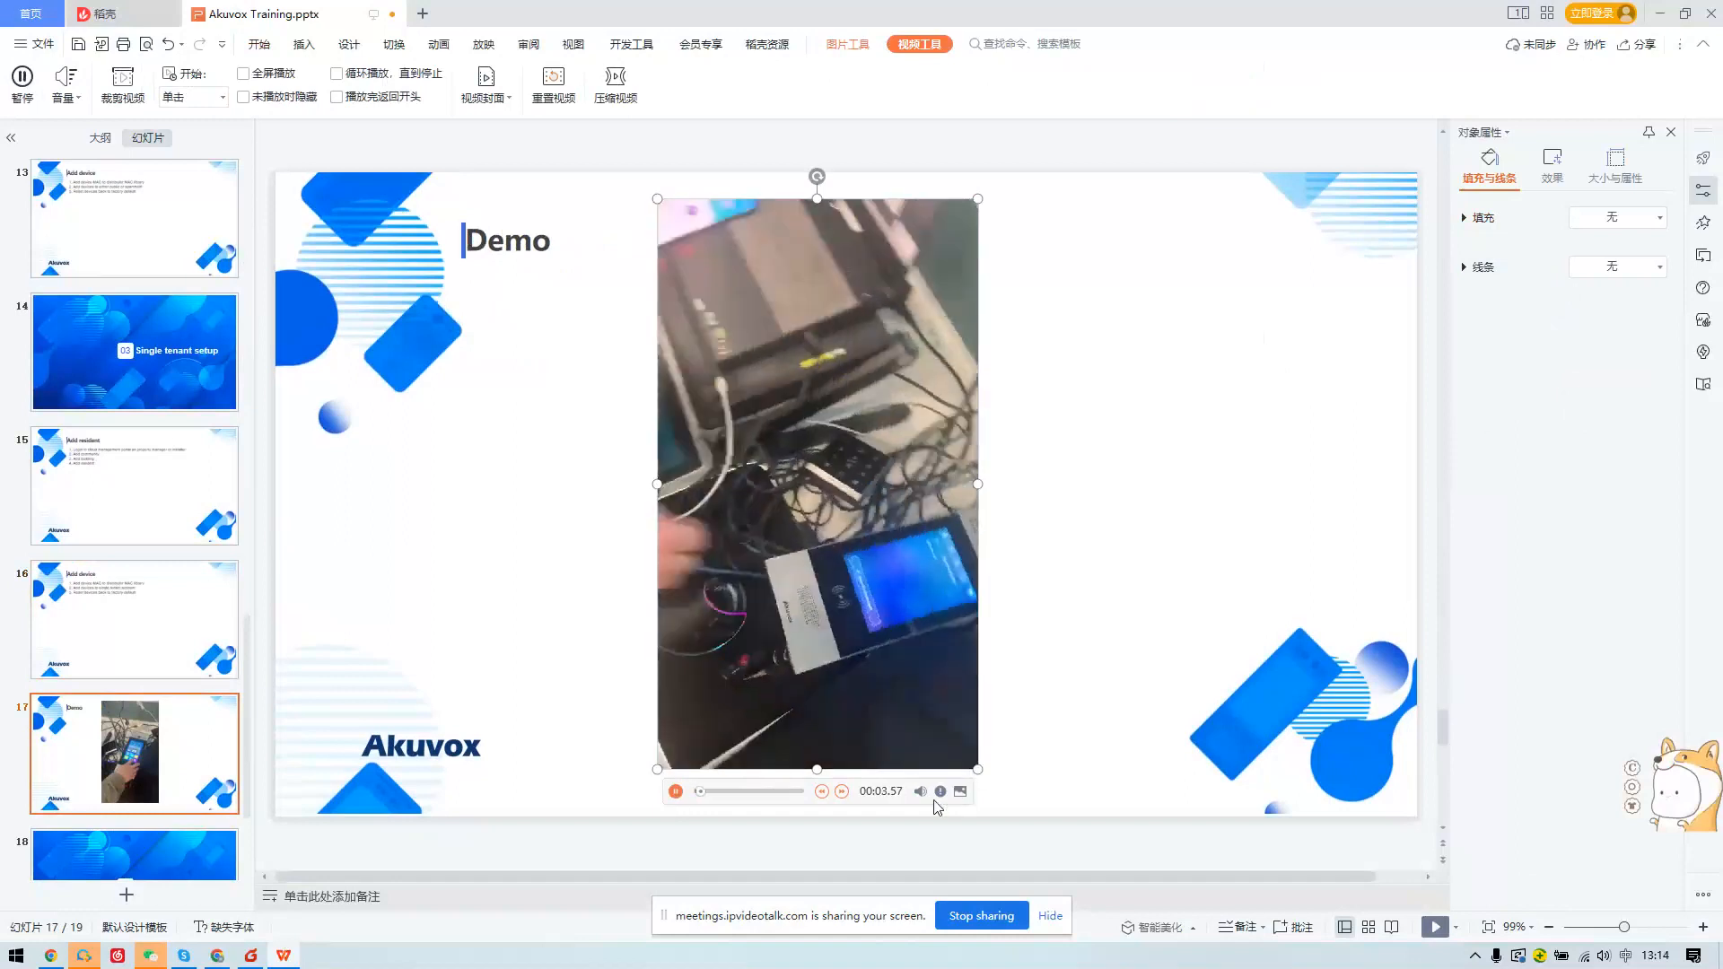
mouse_move(925, 797)
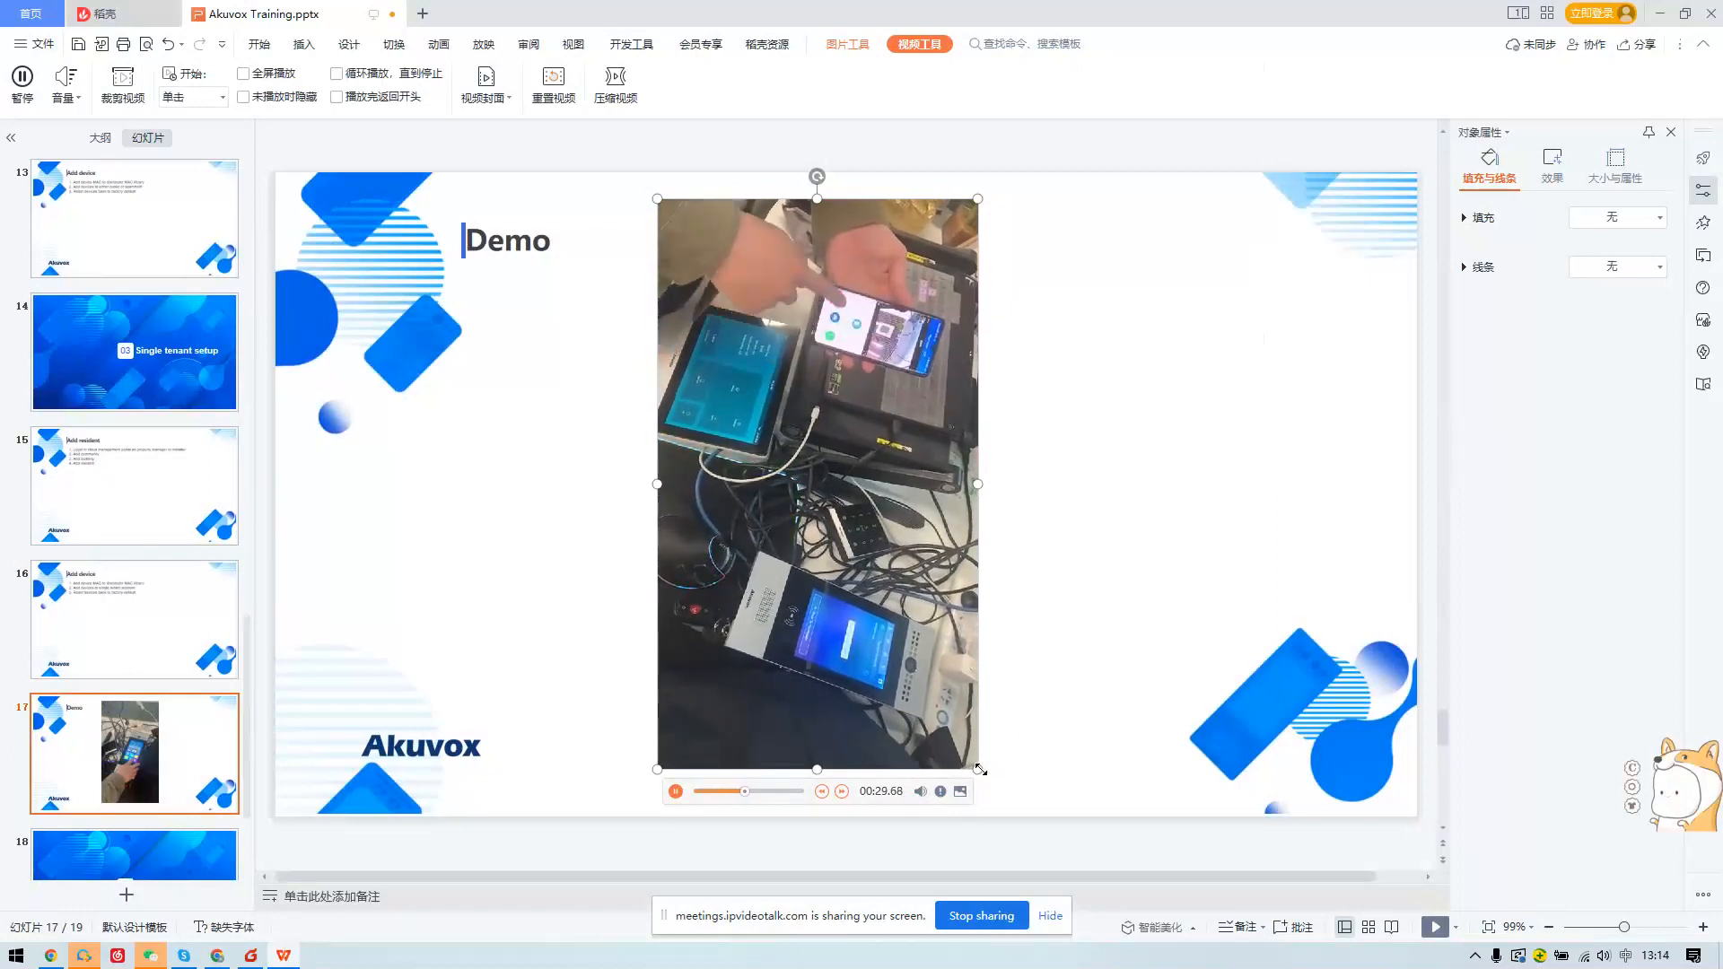
Enlarge the video to fill most of the Demo slide, reposition it, and play it again.
left_click_drag(1102, 817, 1214, 871)
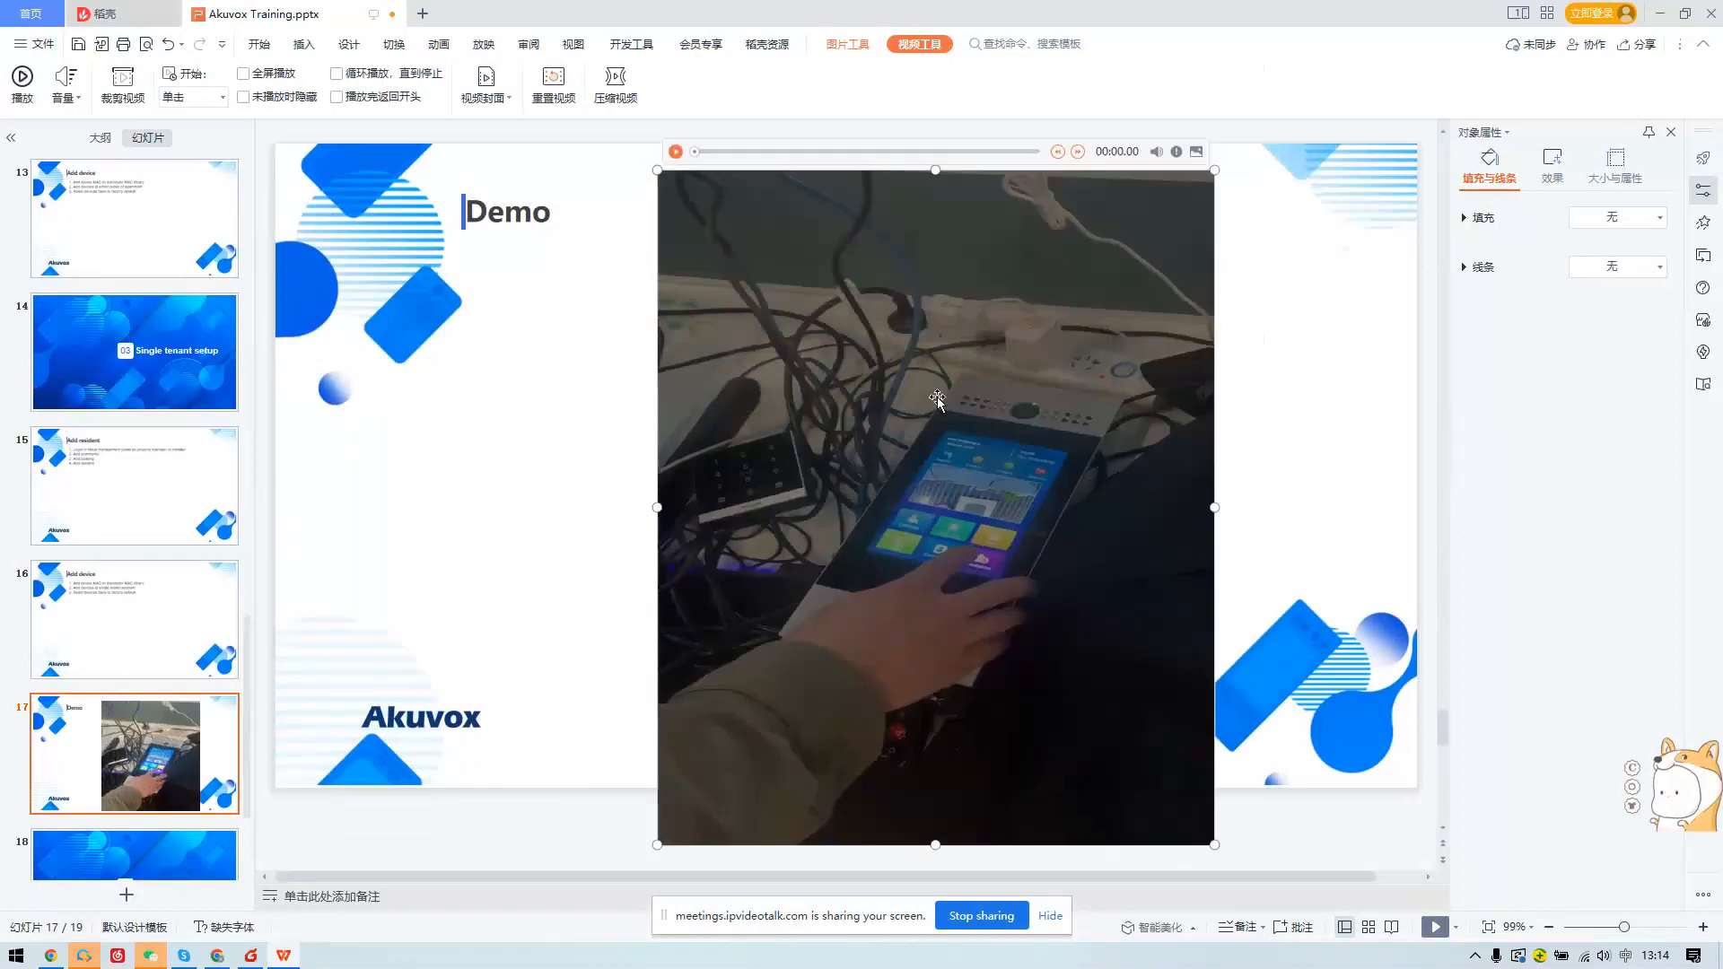
left_click_drag(898, 209, 384, 100)
left_click_drag(905, 484, 1437, 478)
left_click_drag(903, 819, 903, 909)
left_click_drag(762, 430, 755, 342)
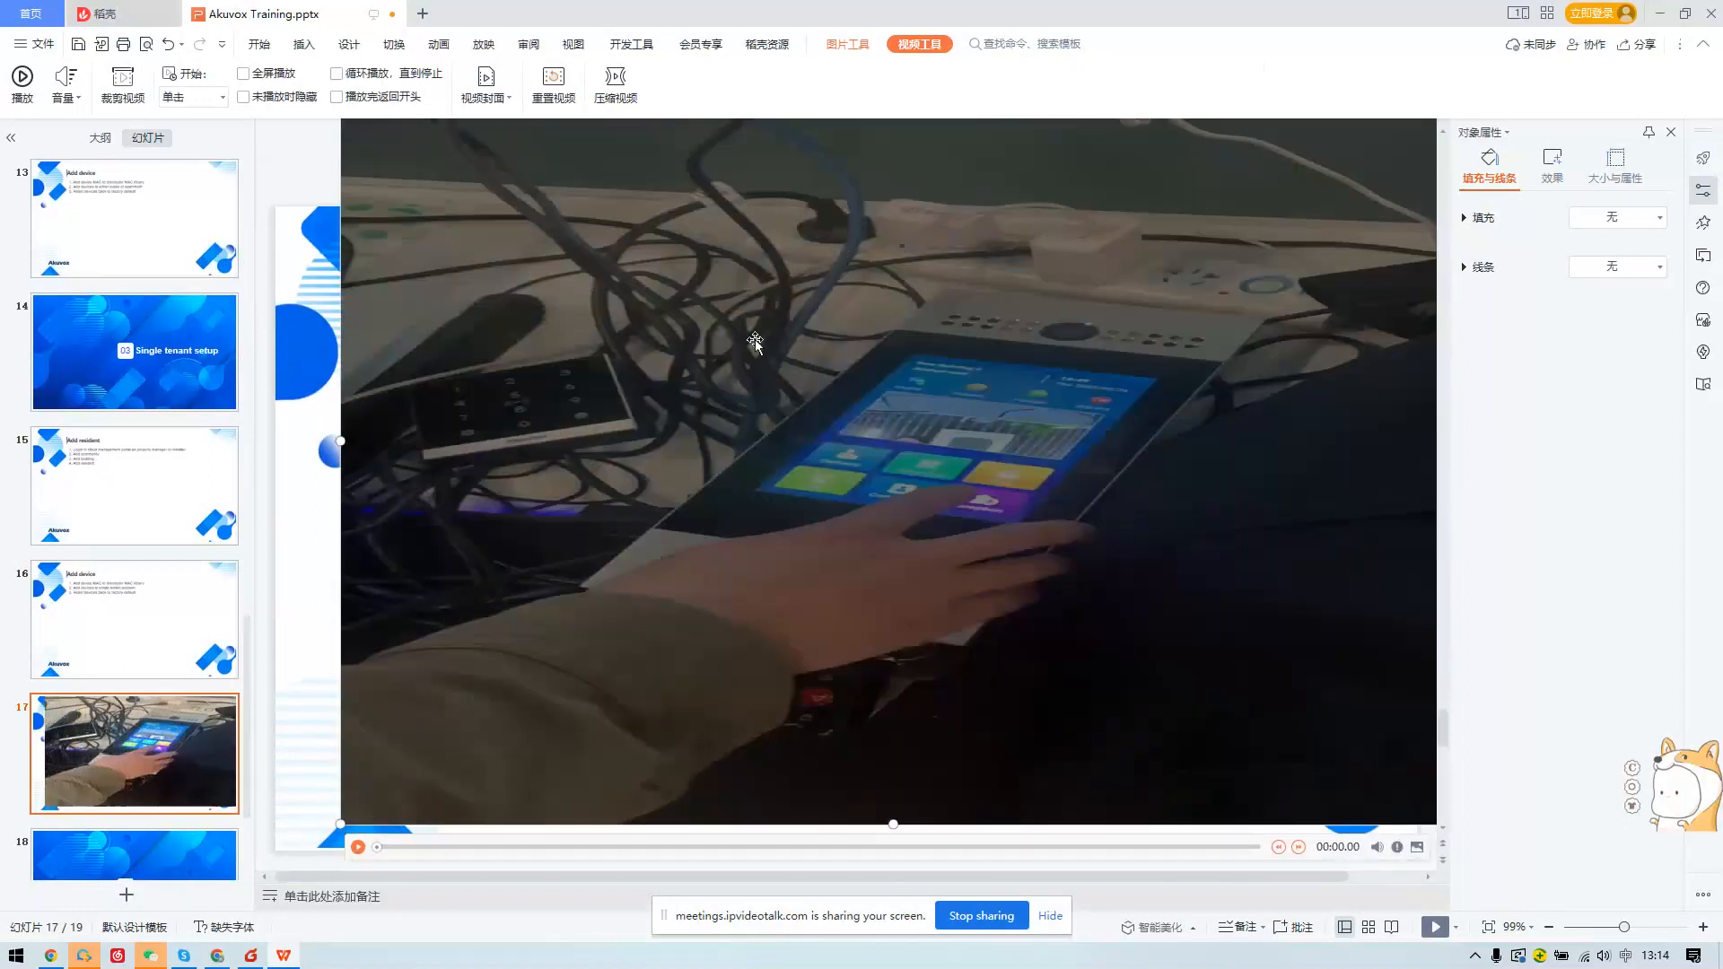
left_click(358, 847)
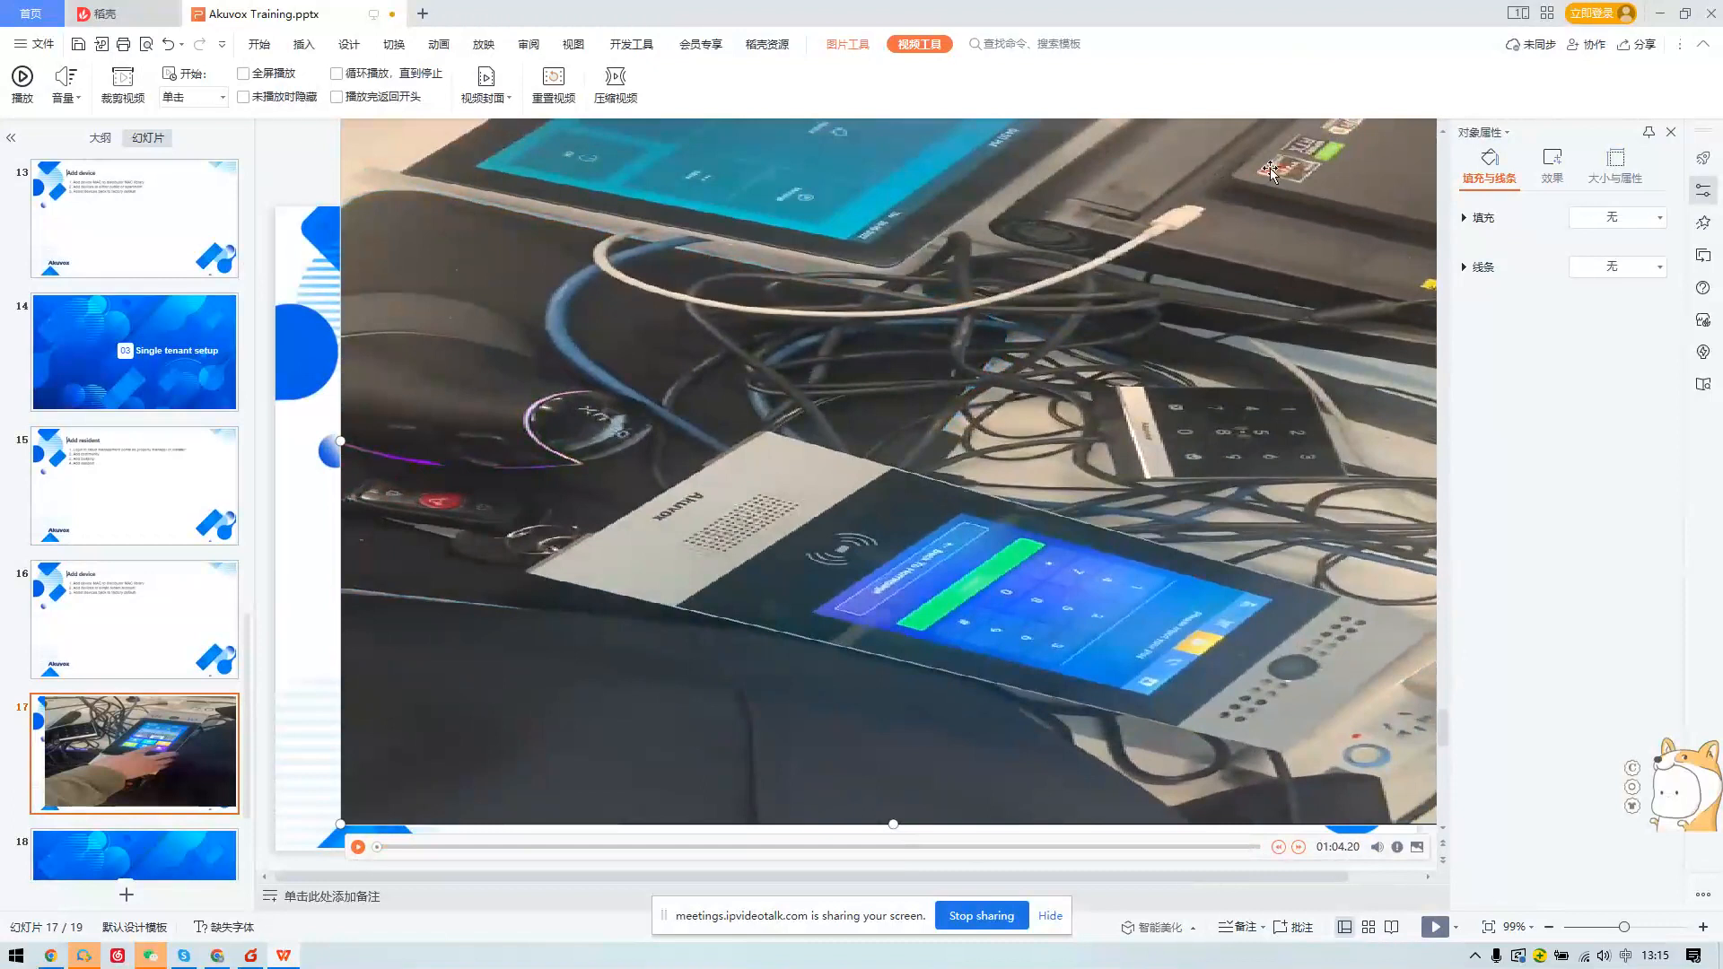
Shrink the demo video and place it beside the Demo title.
scroll(1333, 191, "up", 4)
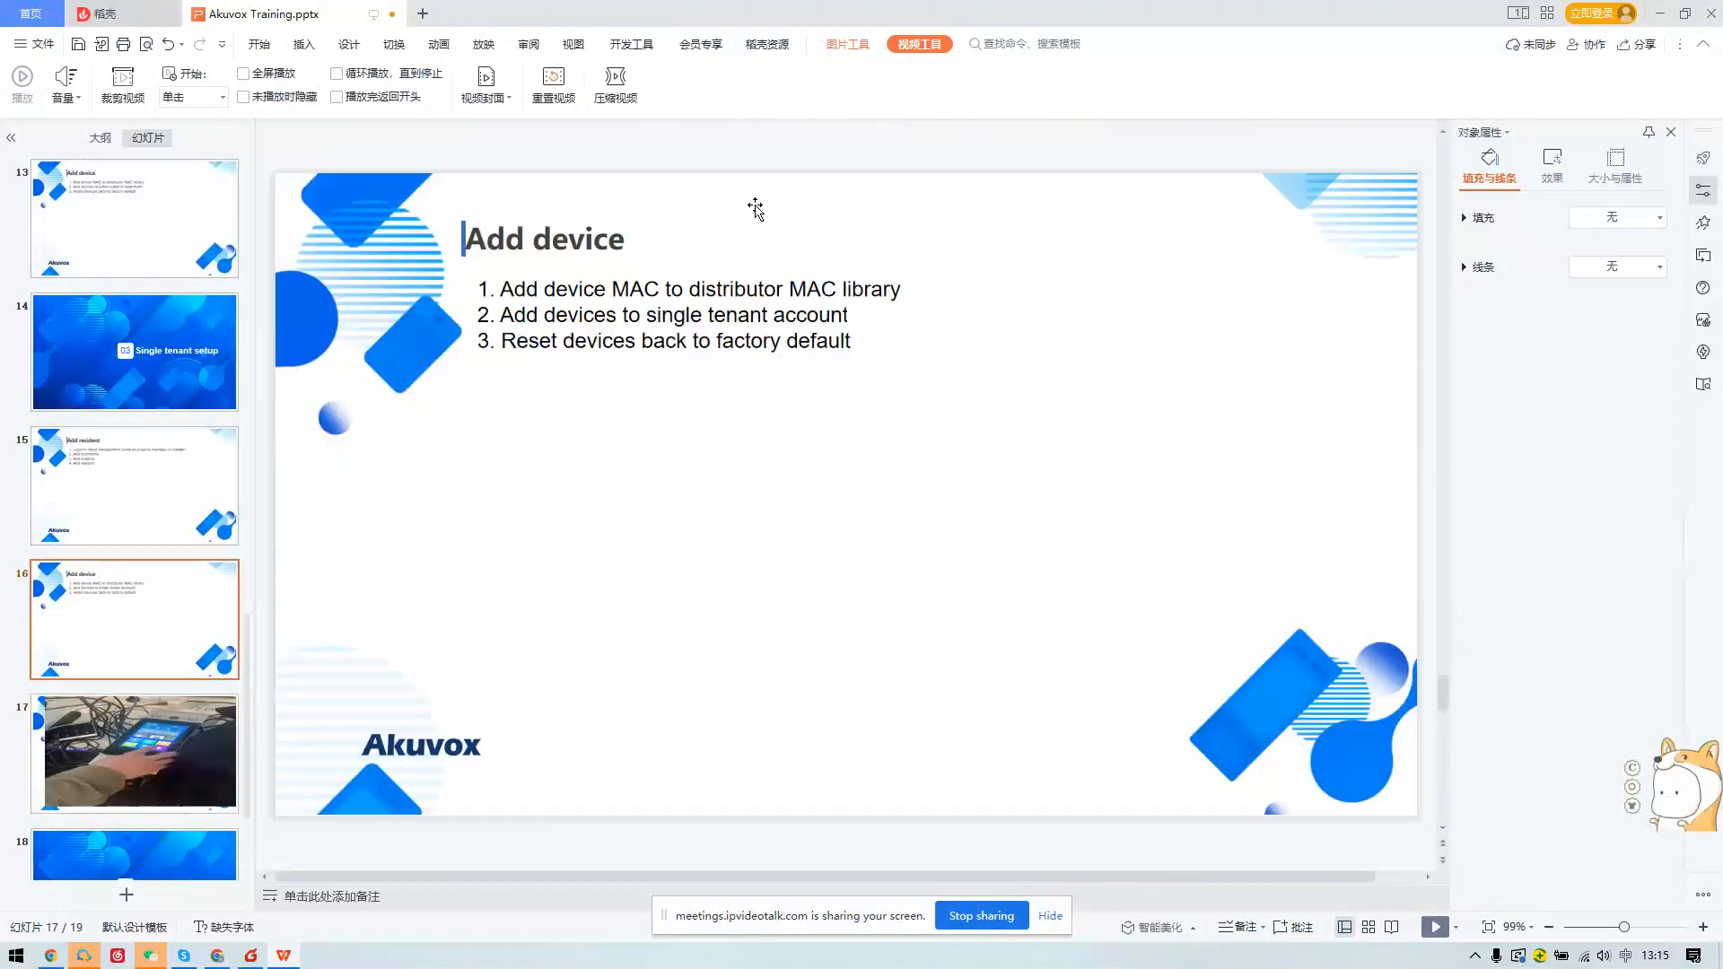
scroll(626, 243, "down", 3)
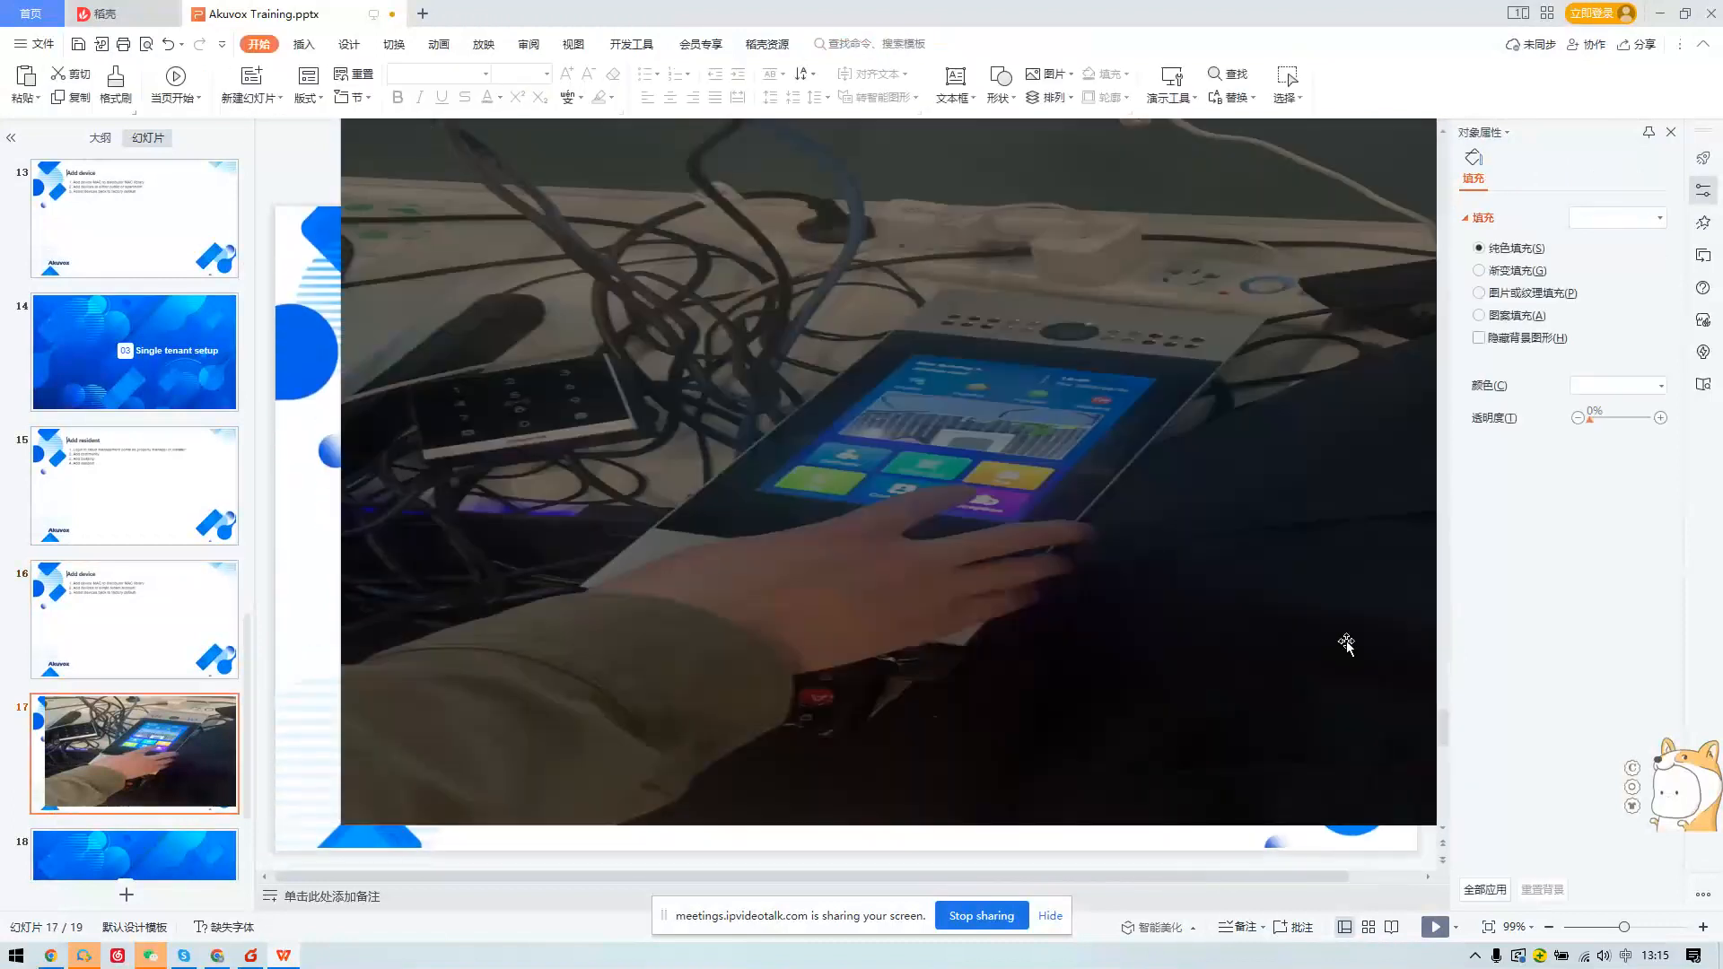
left_click(750, 711)
left_click_drag(341, 824, 892, 571)
left_click_drag(1096, 377, 789, 512)
Go to the 04 Q&A slide, then bring up the video meeting page in Chrome.
left_click(151, 835)
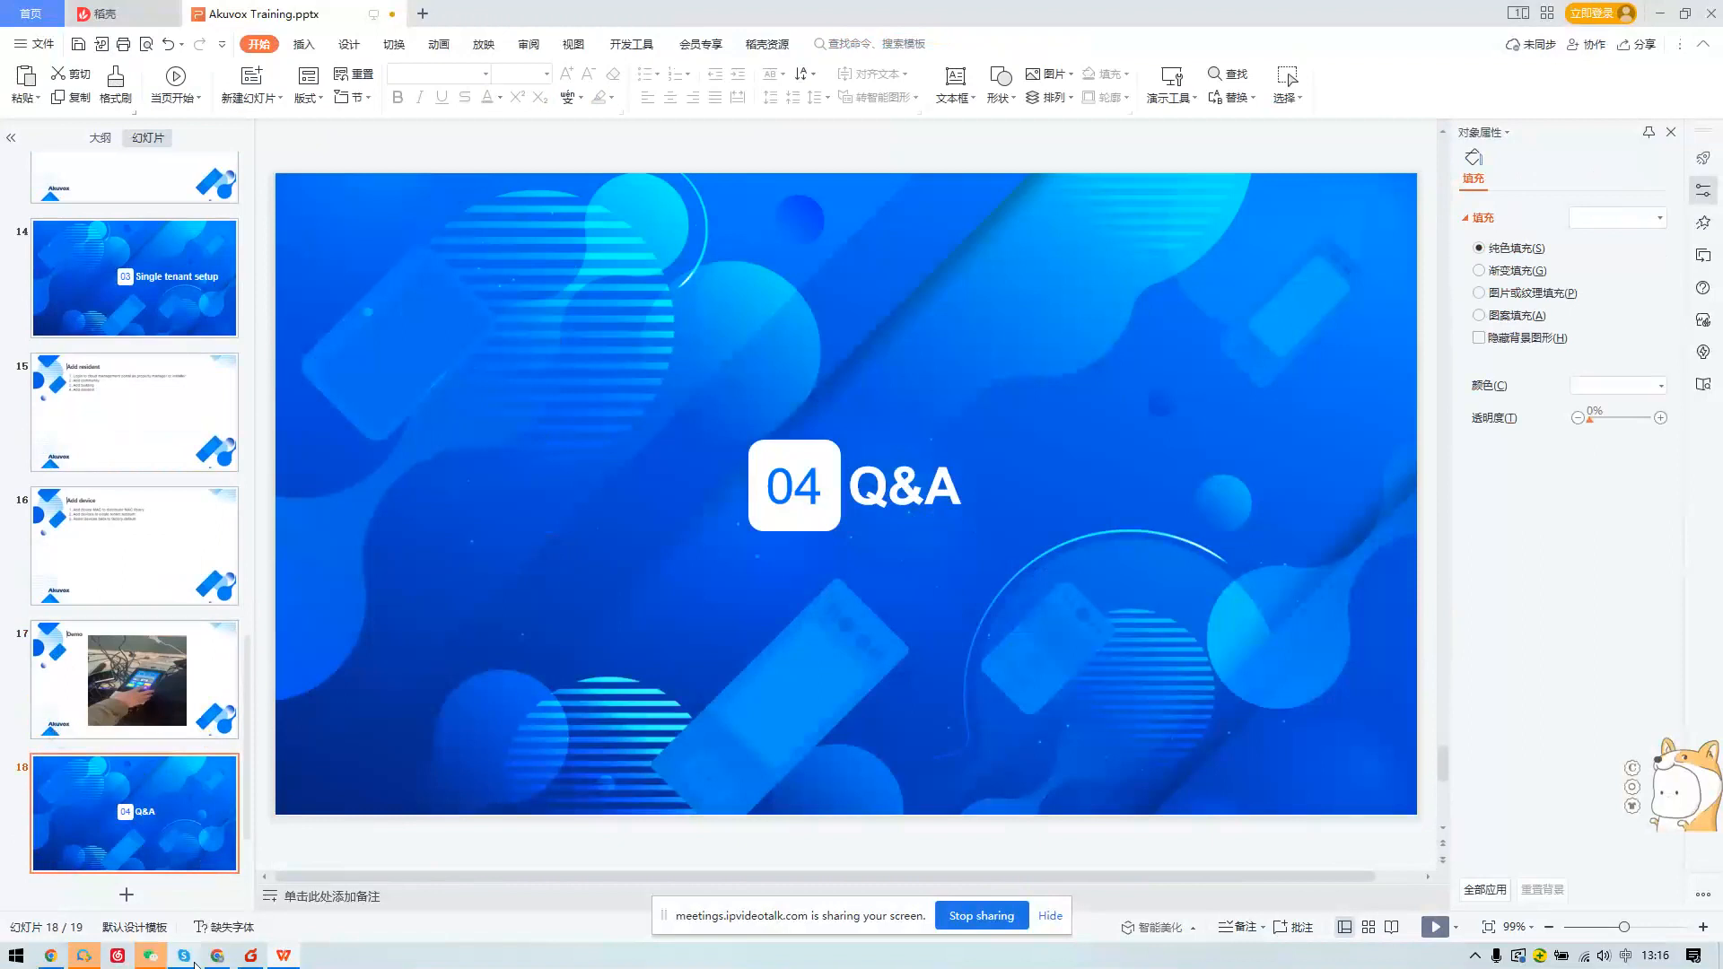
left_click(216, 957)
left_click(306, 15)
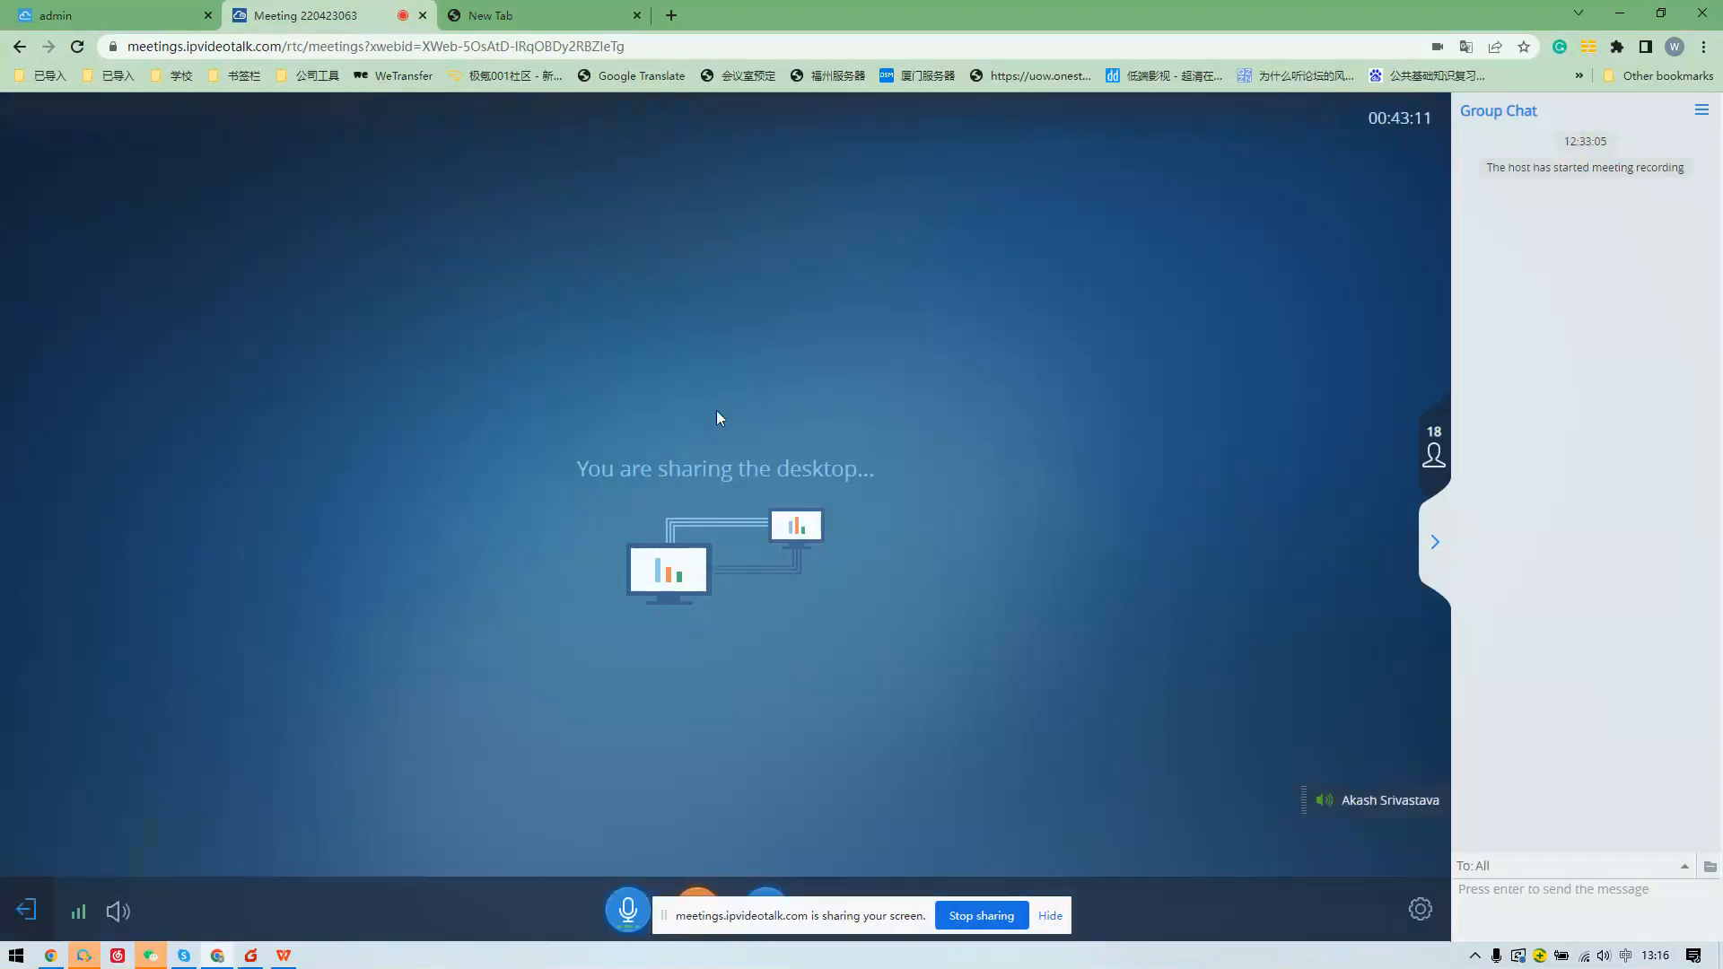
Switch Chrome back to the Akuvox Cloud admin tab with the user list.
left_click(90, 11)
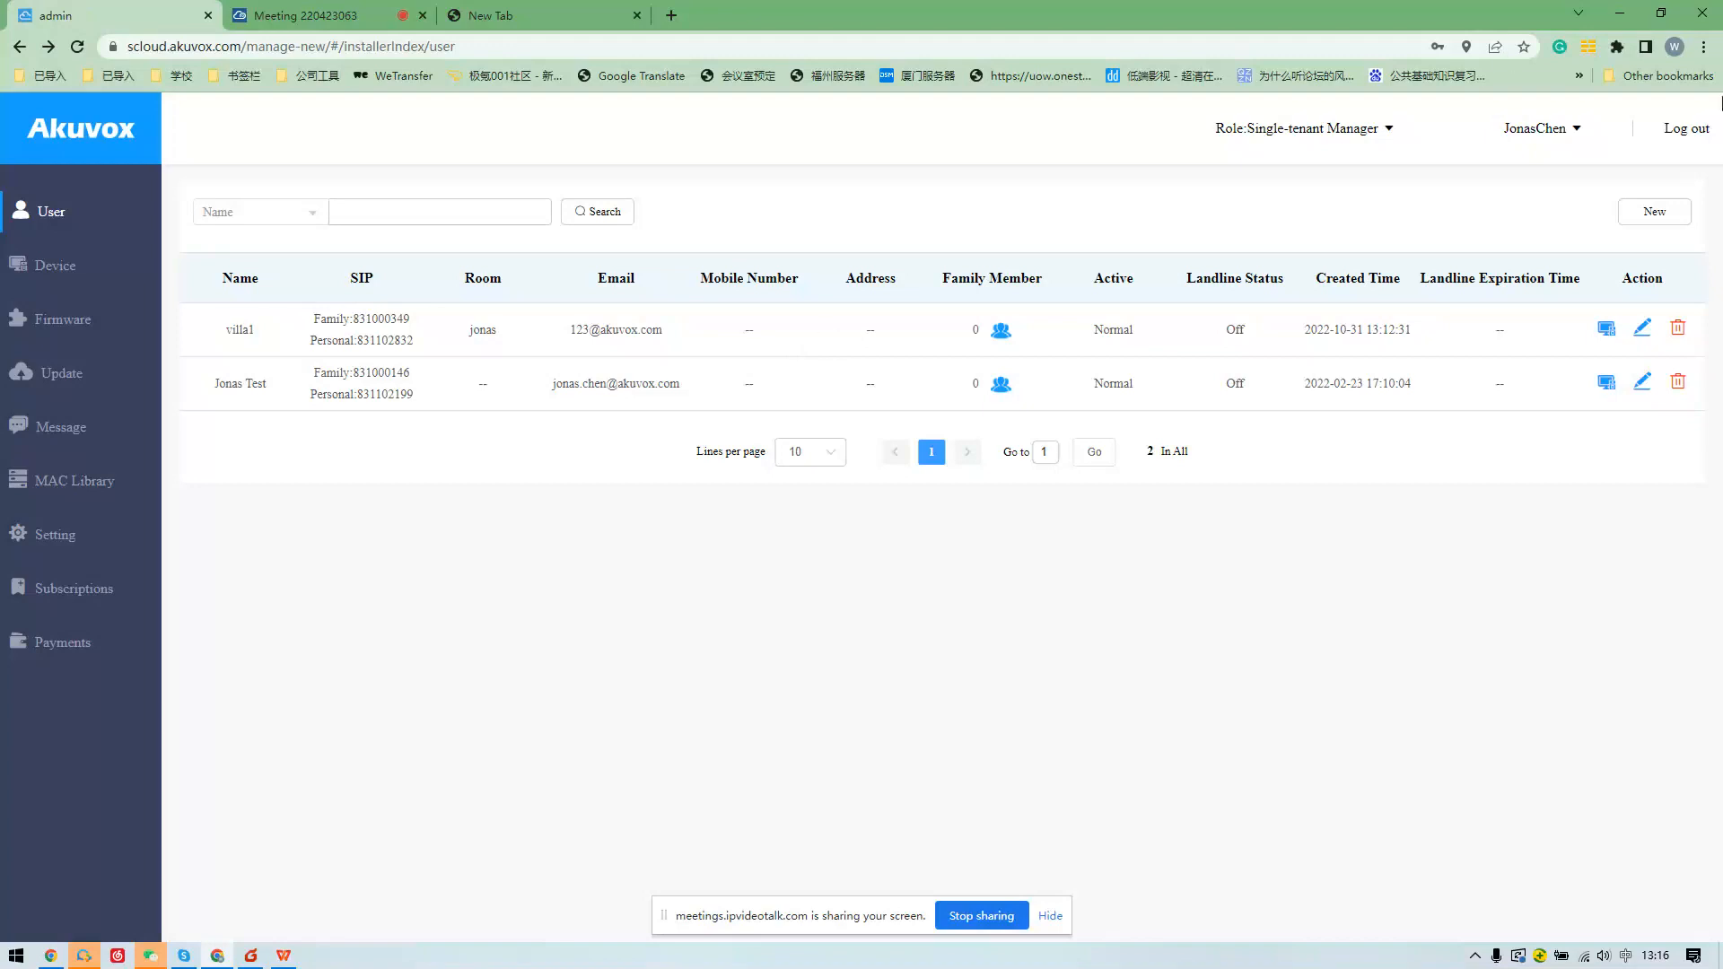
Inspect the first user's edit form and SIP Call Or IP Call options unchanged, then stop sharing.
left_click(1641, 327)
scroll(665, 588, "down", 4)
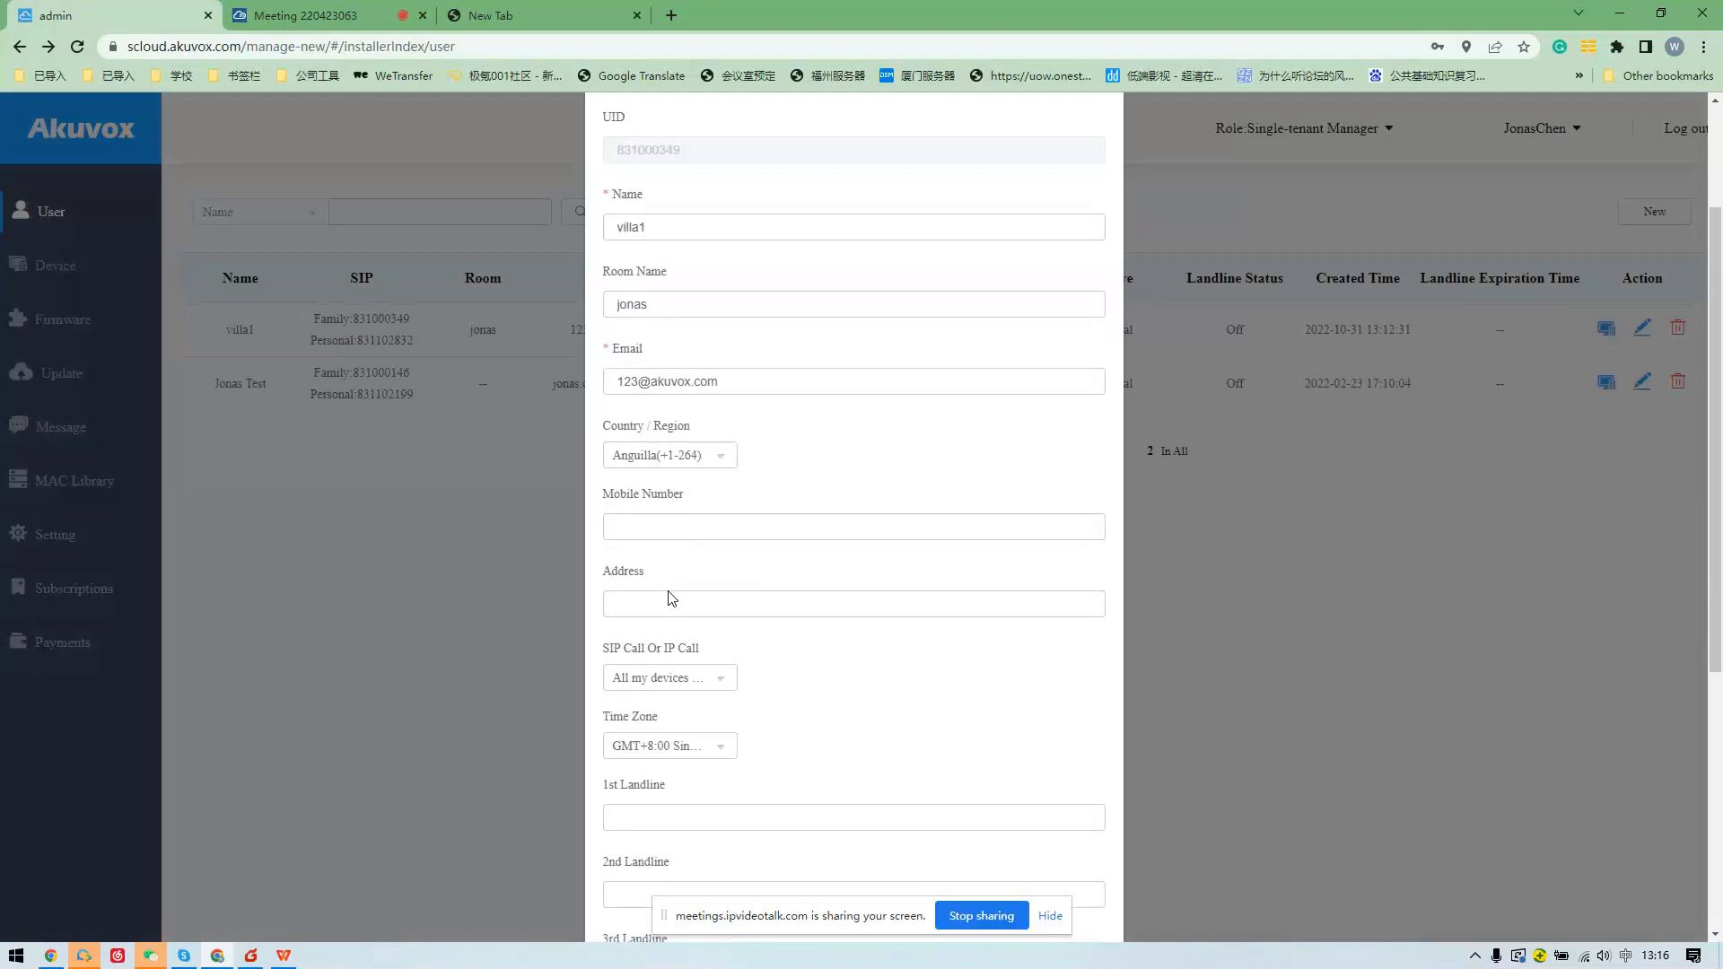
left_click(682, 500)
left_click(681, 501)
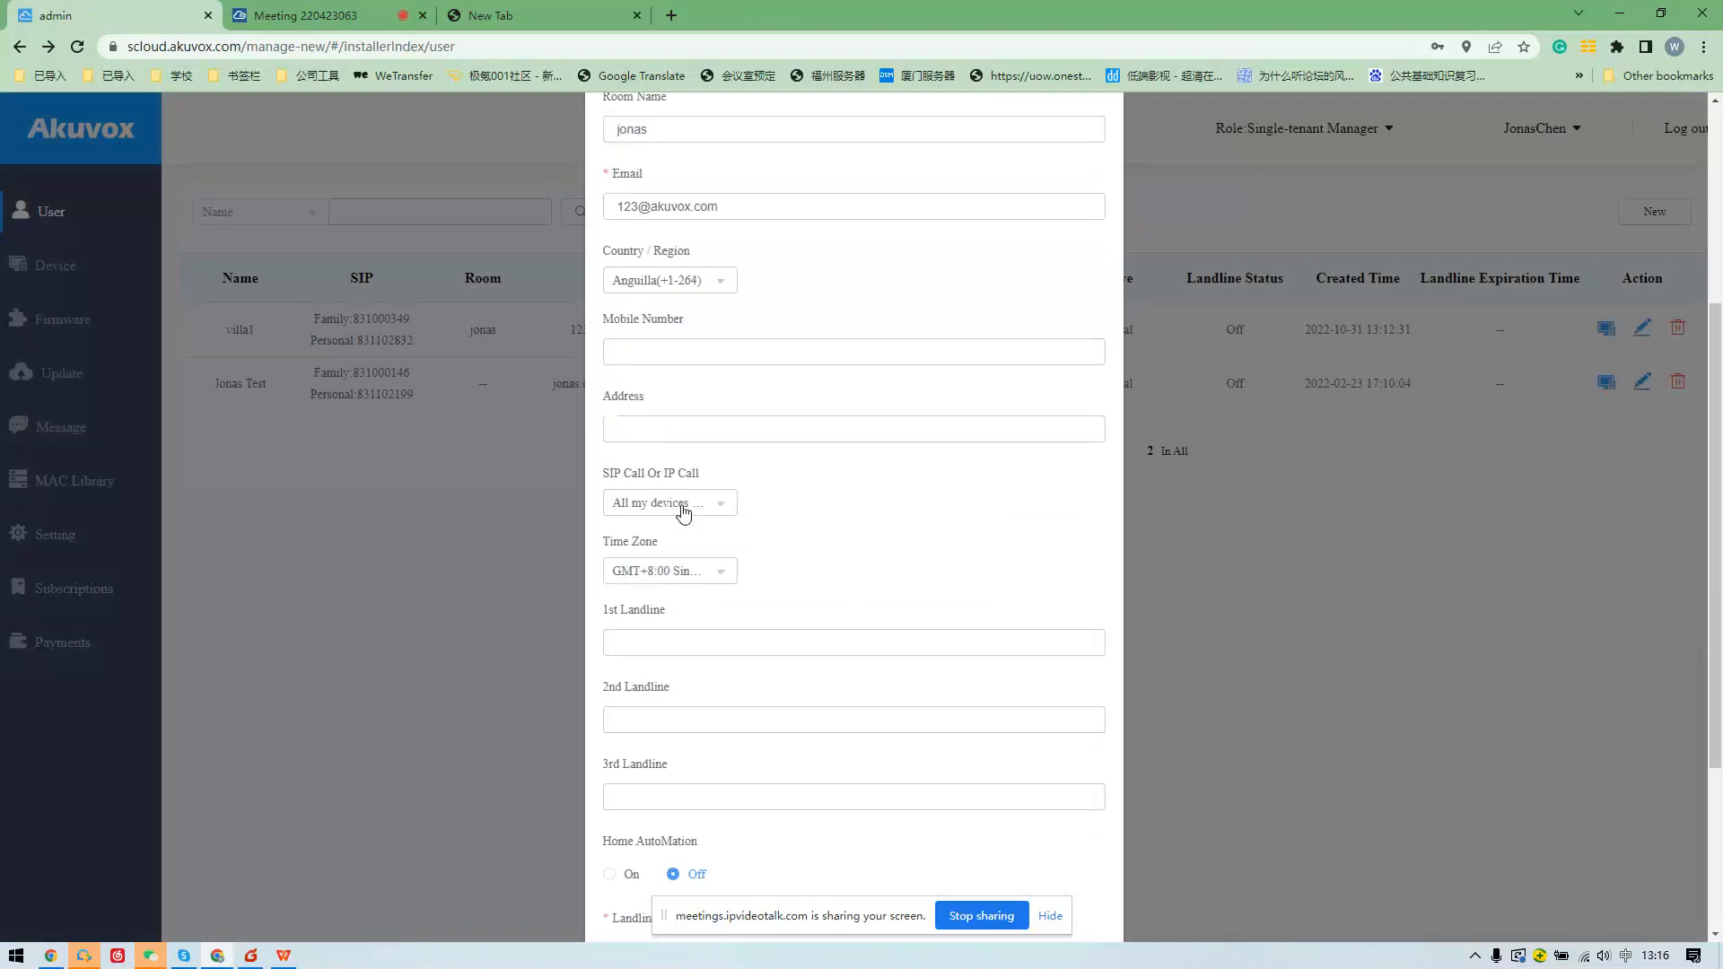
scroll(721, 530, "up", 2)
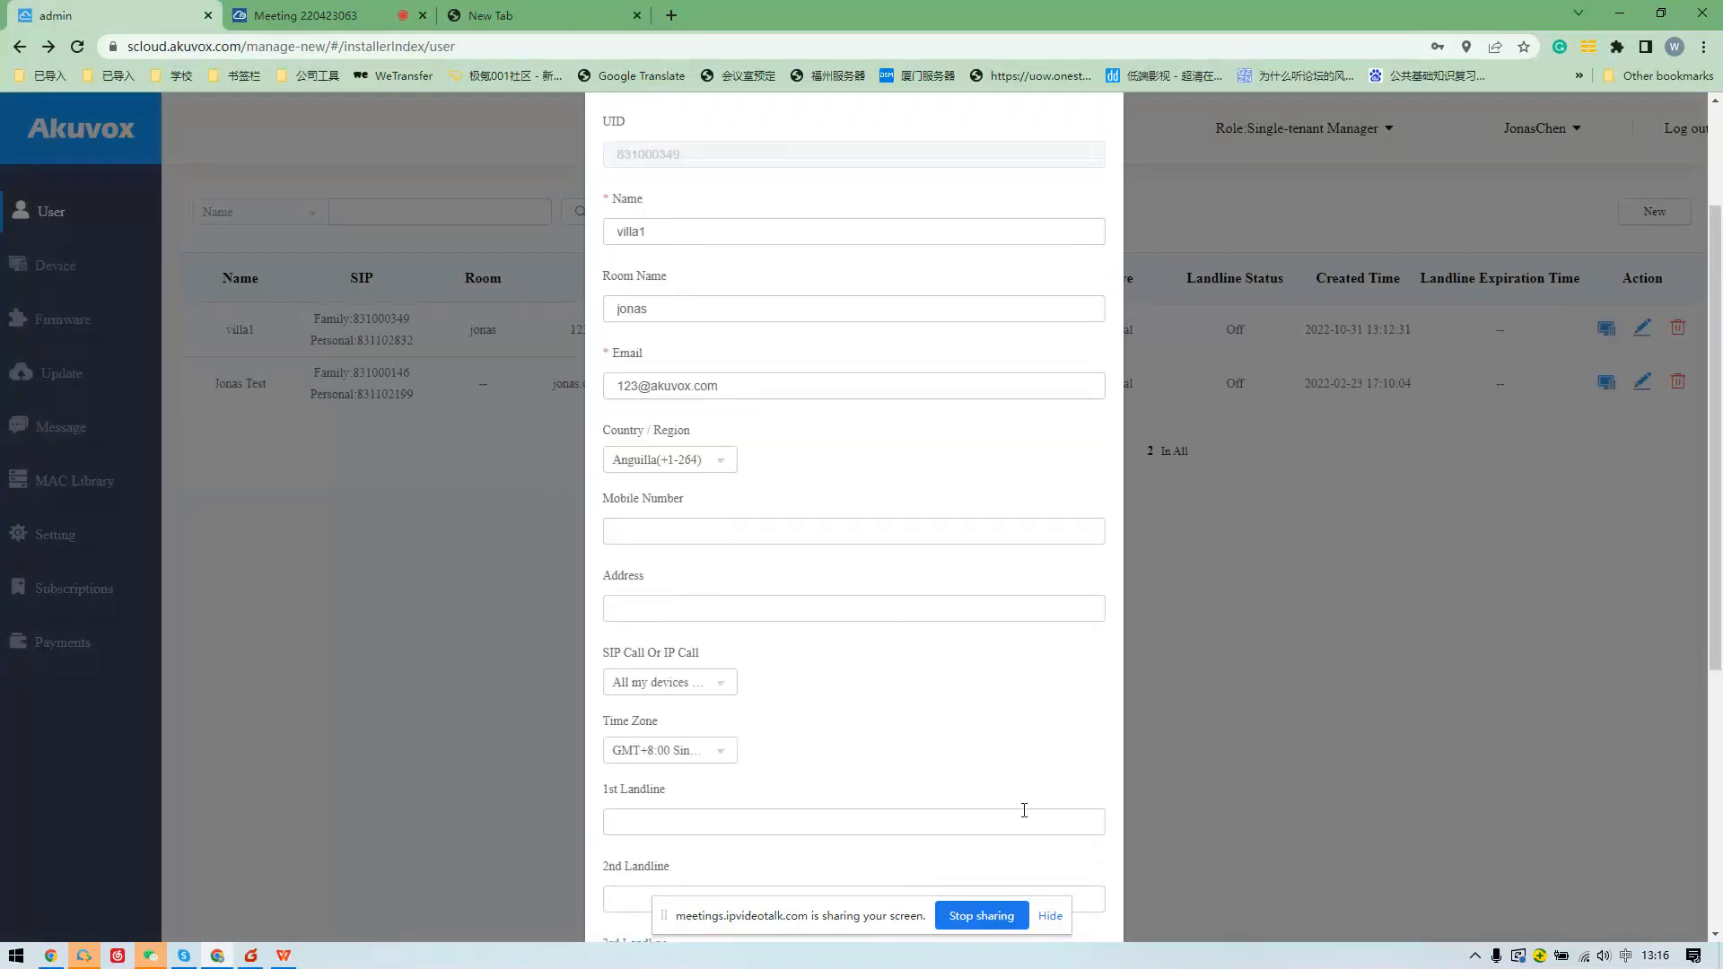
scroll(1185, 661, "up", 2)
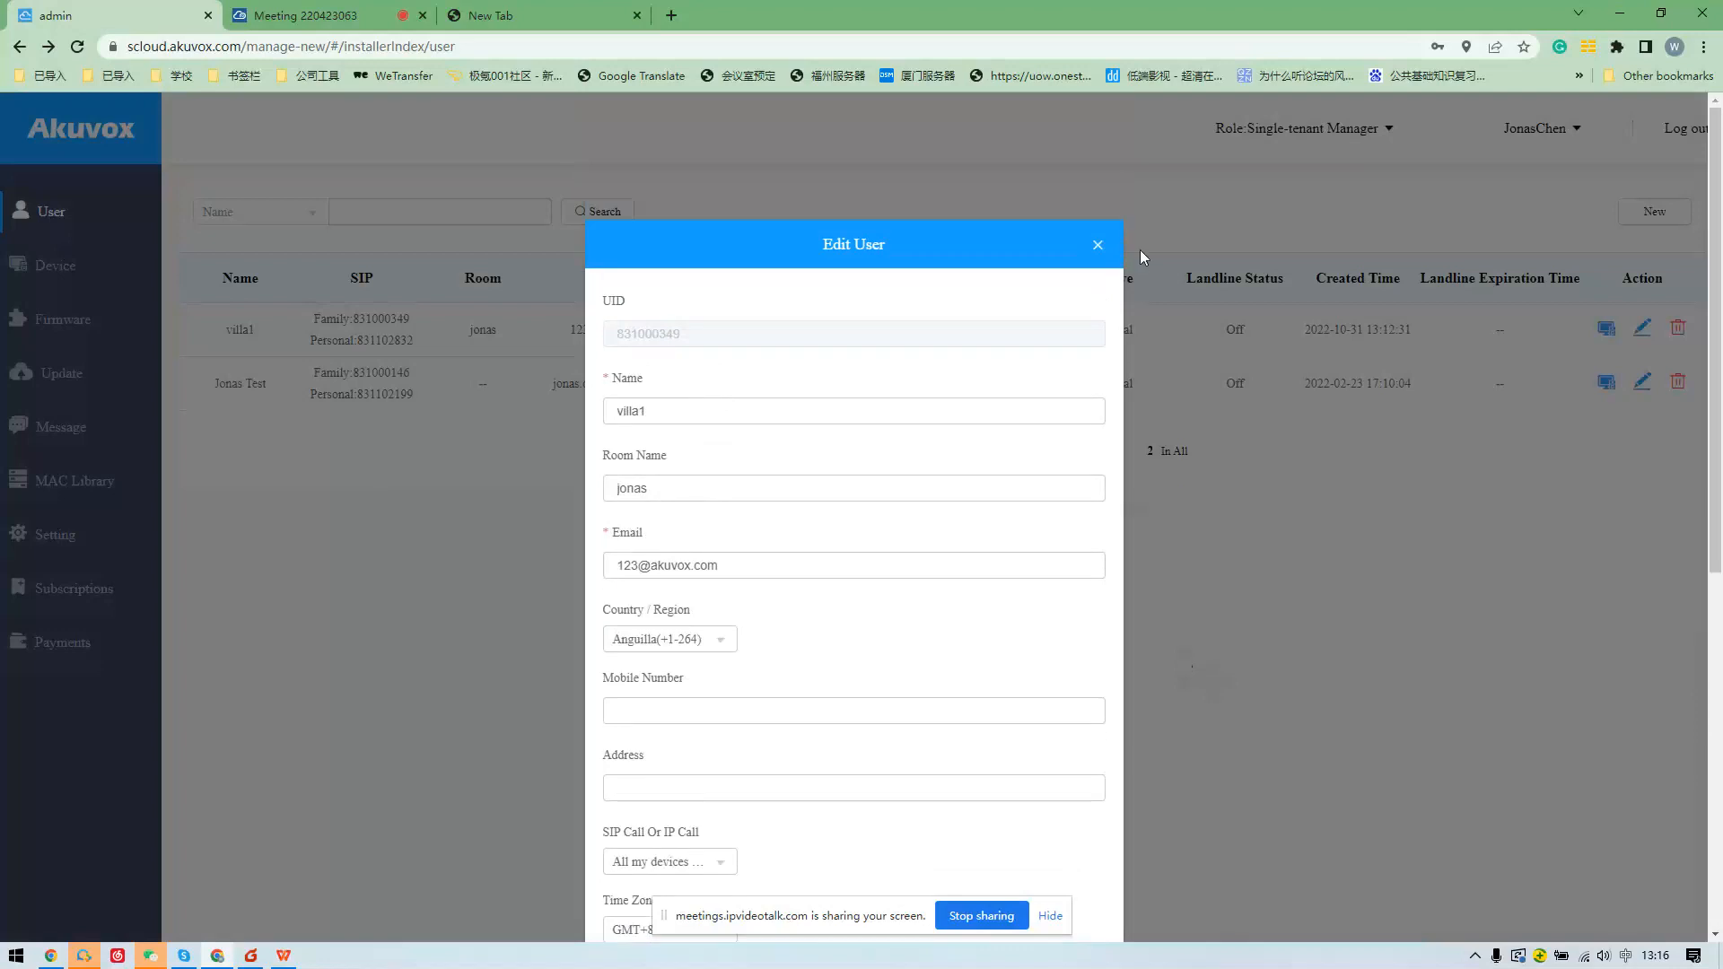
left_click(1098, 245)
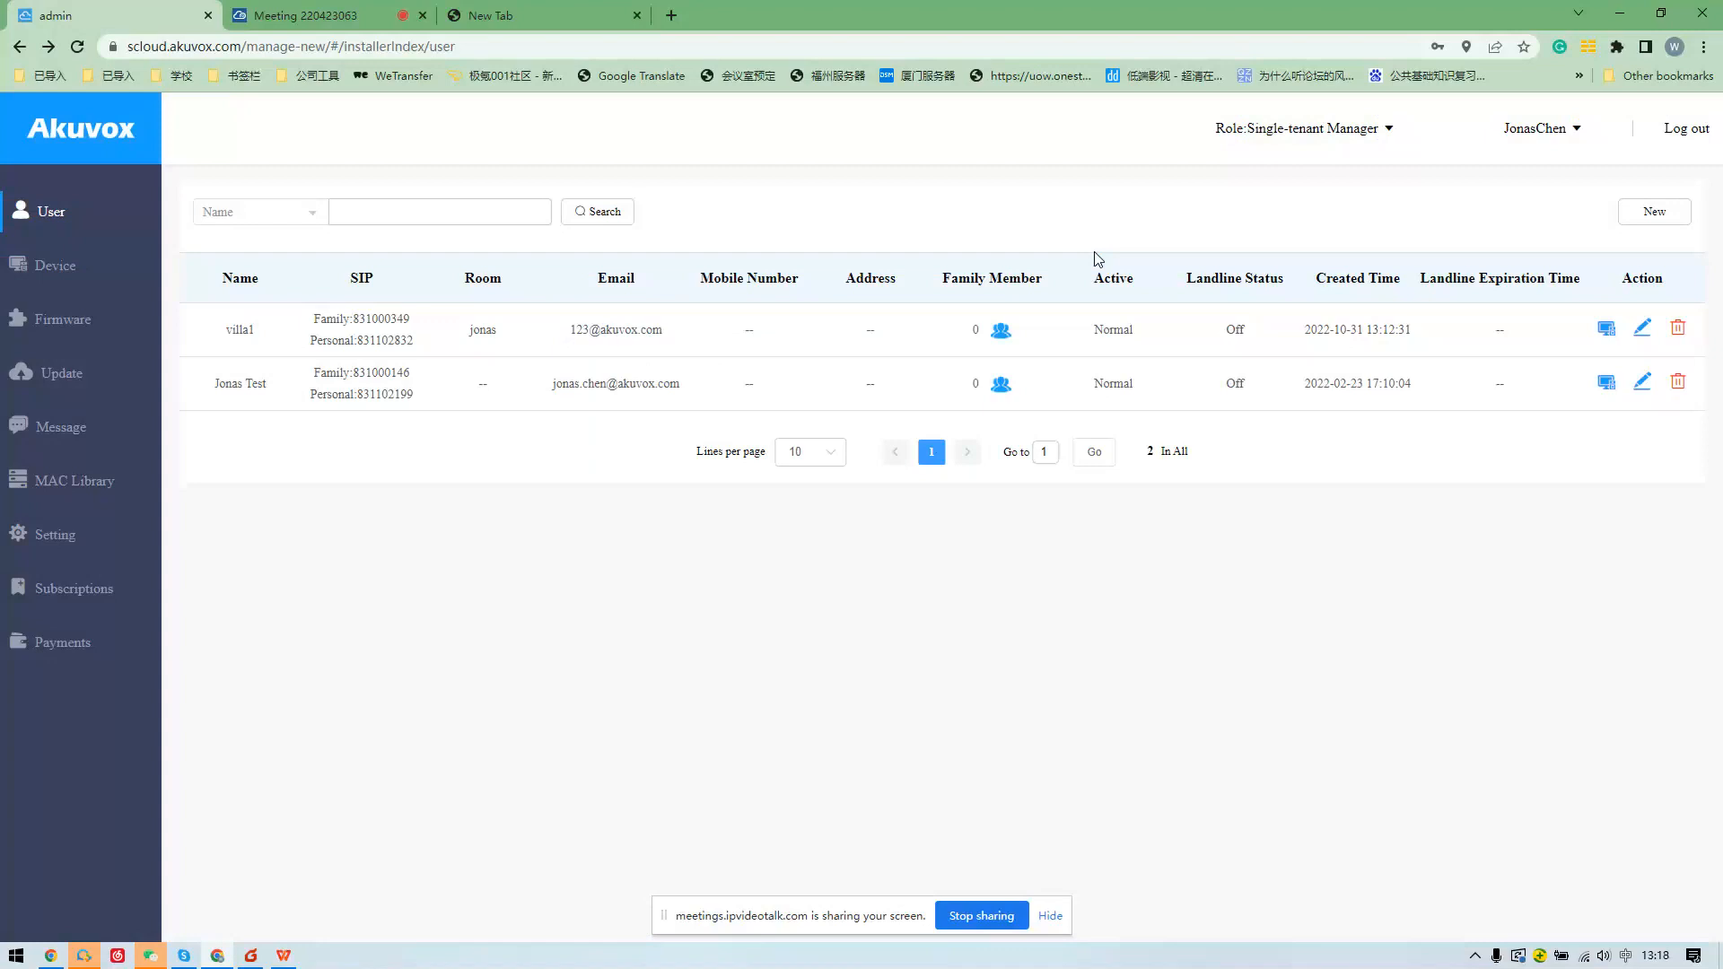
left_click(970, 919)
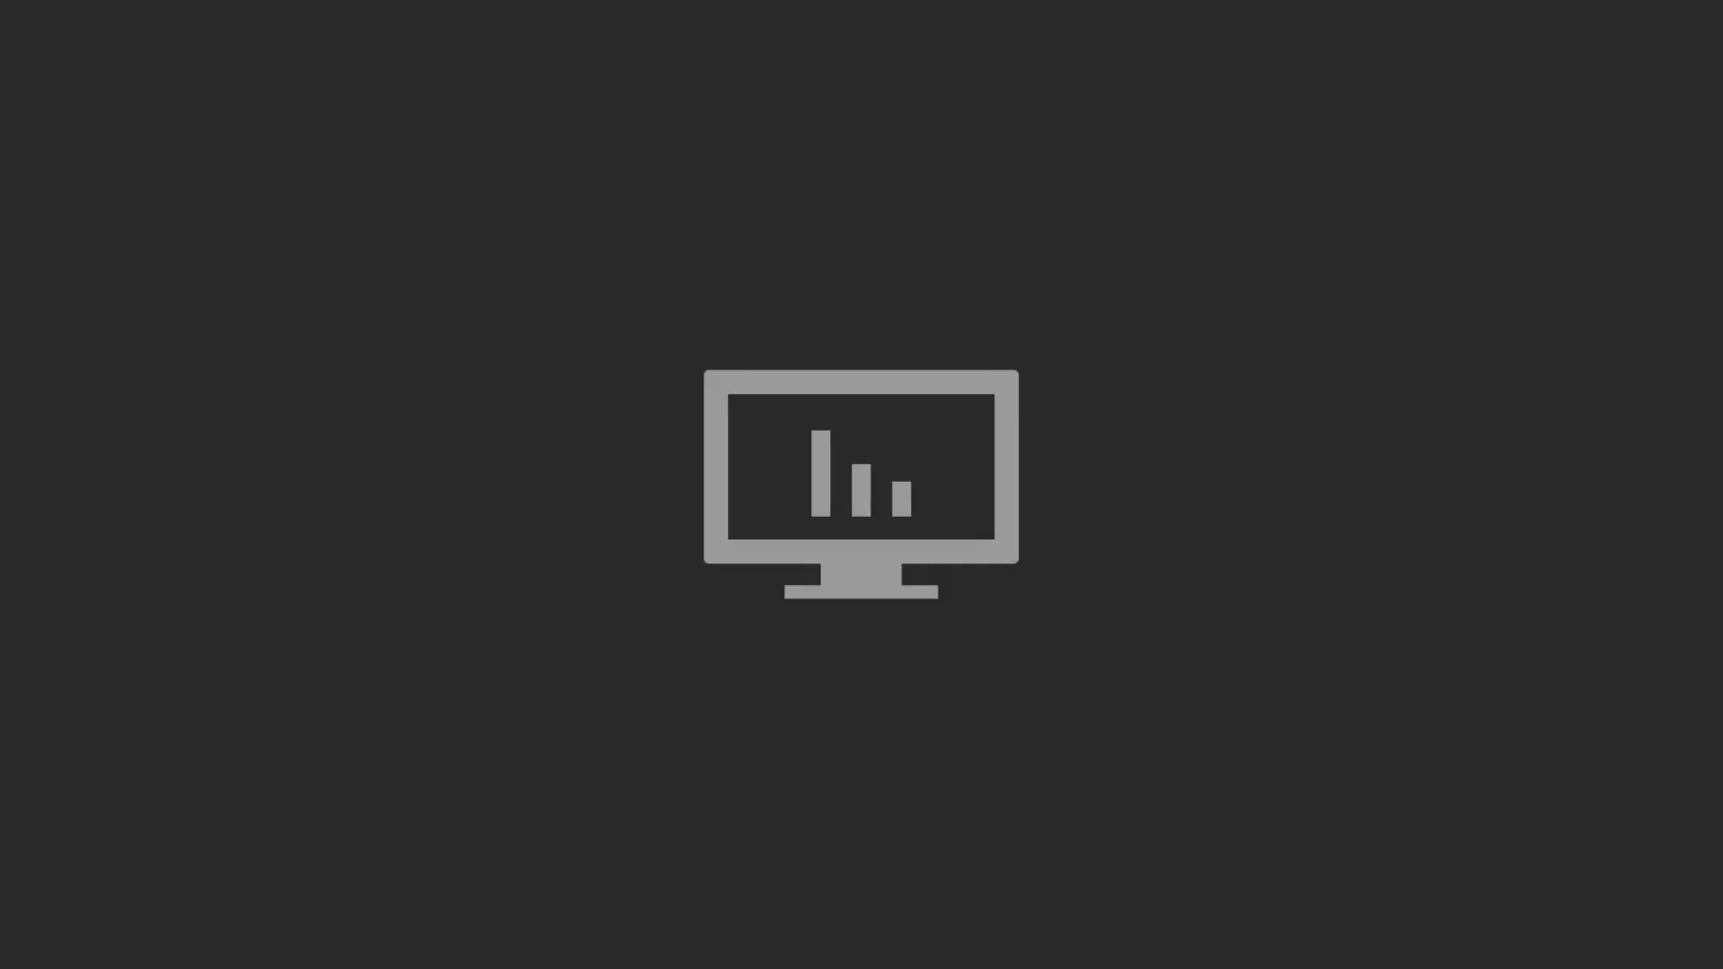